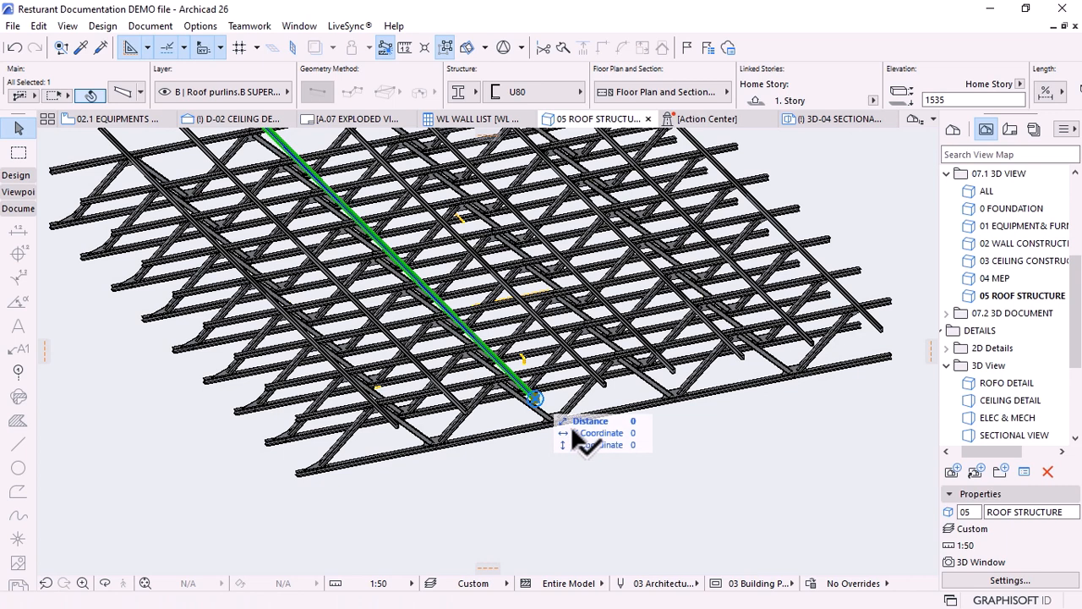
# Step: Isolate the selected U80 roof purlin in 3D and save it as Lumion Collada file "P 3" in the Purlins folder
pyautogui.press('F5')
pyautogui.click(13, 25)
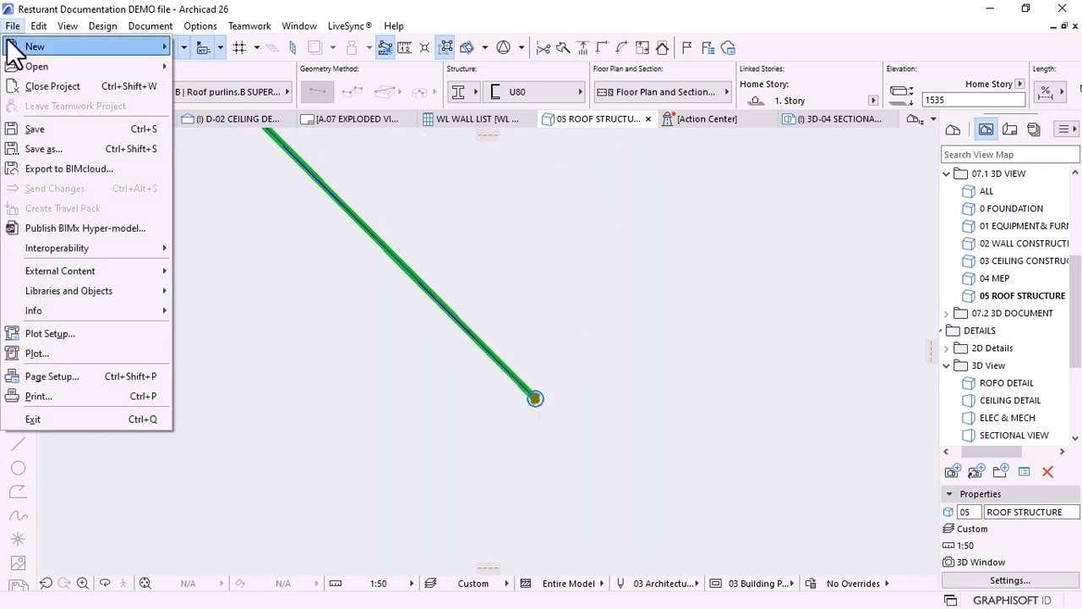
pyautogui.click(46, 145)
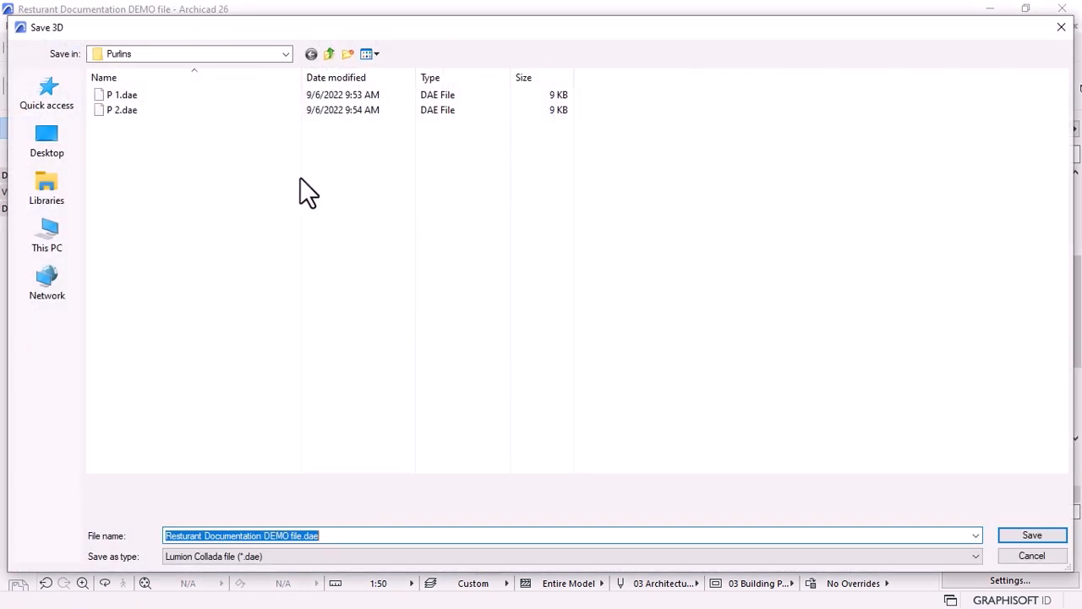
pyautogui.click(120, 110)
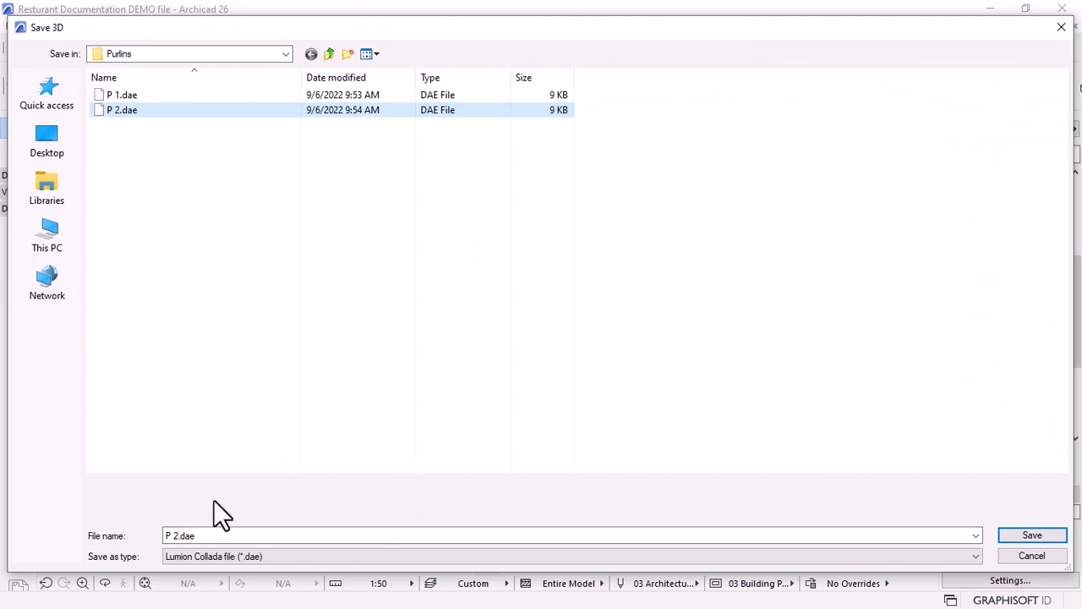
pyautogui.doubleClick(178, 536)
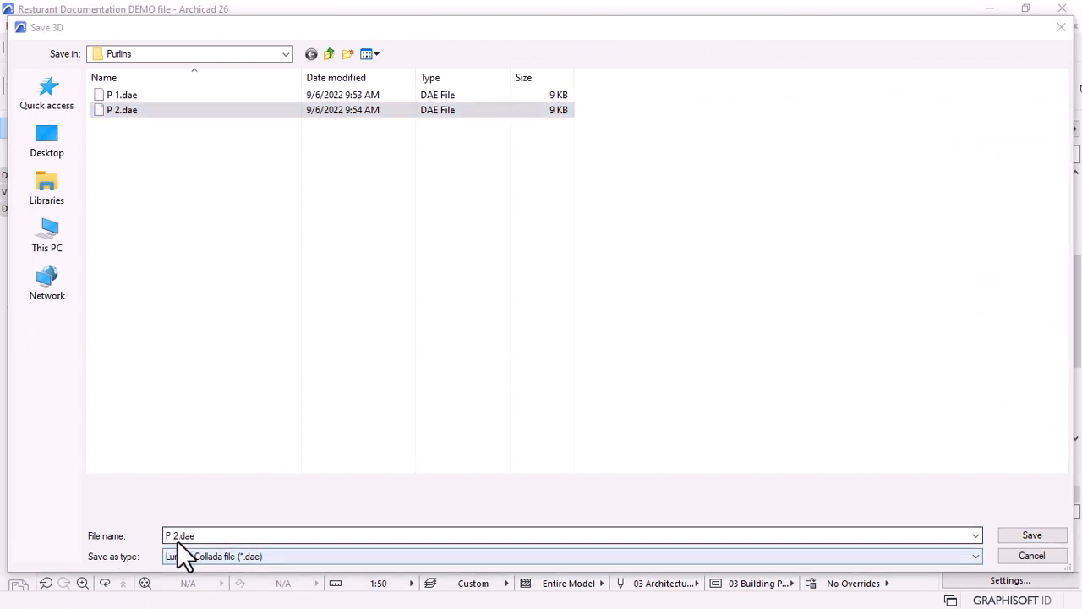
pyautogui.click(177, 536)
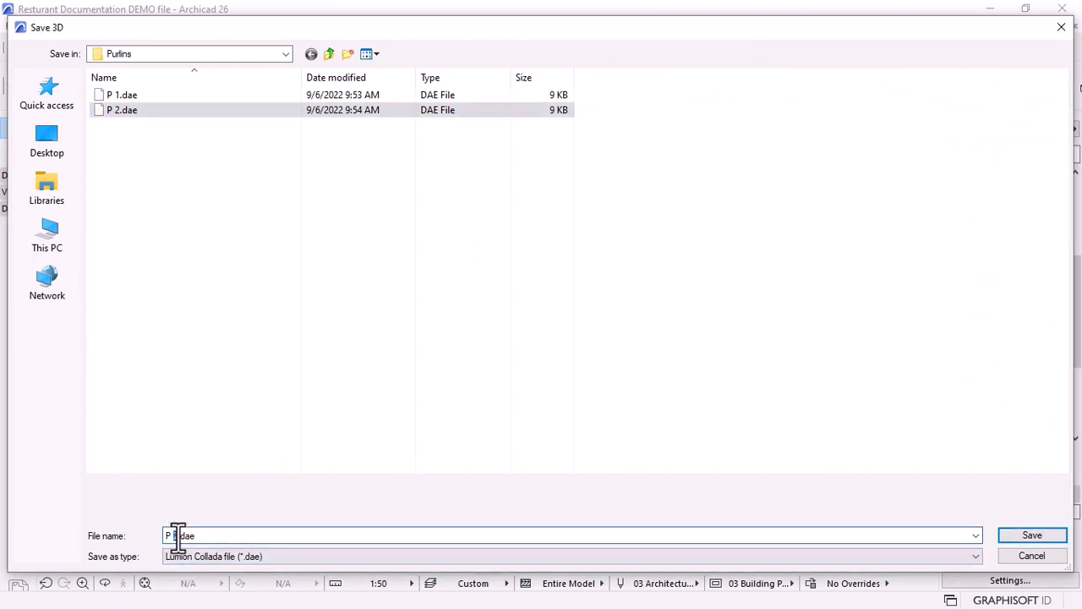
pyautogui.write('3')
pyautogui.moveTo(203, 528); pyautogui.dragTo(180, 529)
pyautogui.press('BackSpace')
pyautogui.click(1028, 536)
# Step: Restore the 05 ROOF STRUCTURE view, isolate the next purlin and save it as Collada file "P 4"
pyautogui.doubleClick(1024, 296)
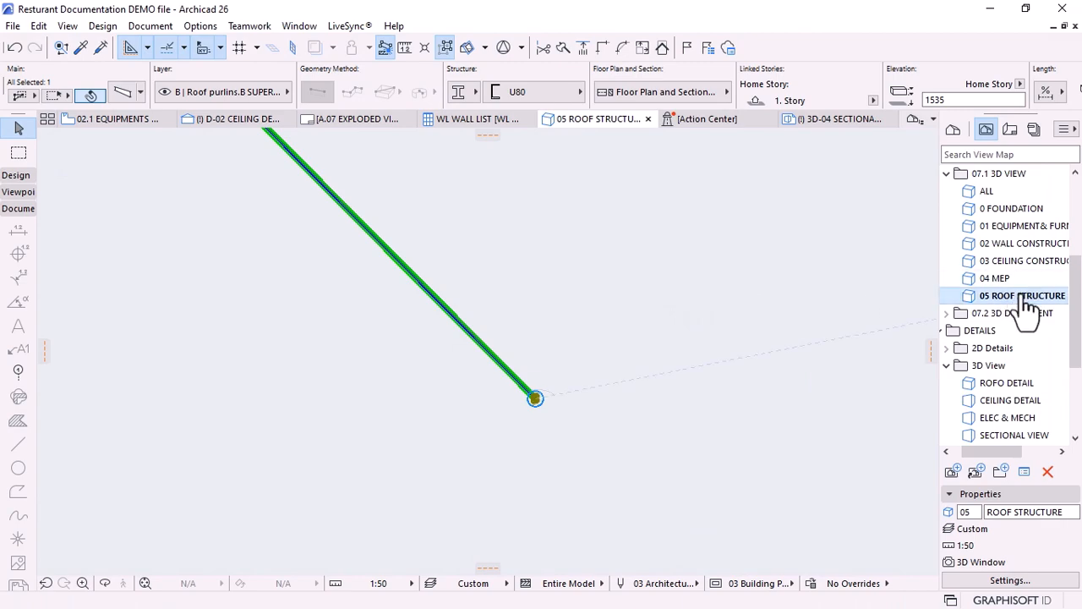
pyautogui.scroll(3, 562, 382)
pyautogui.scroll(2, 554, 382)
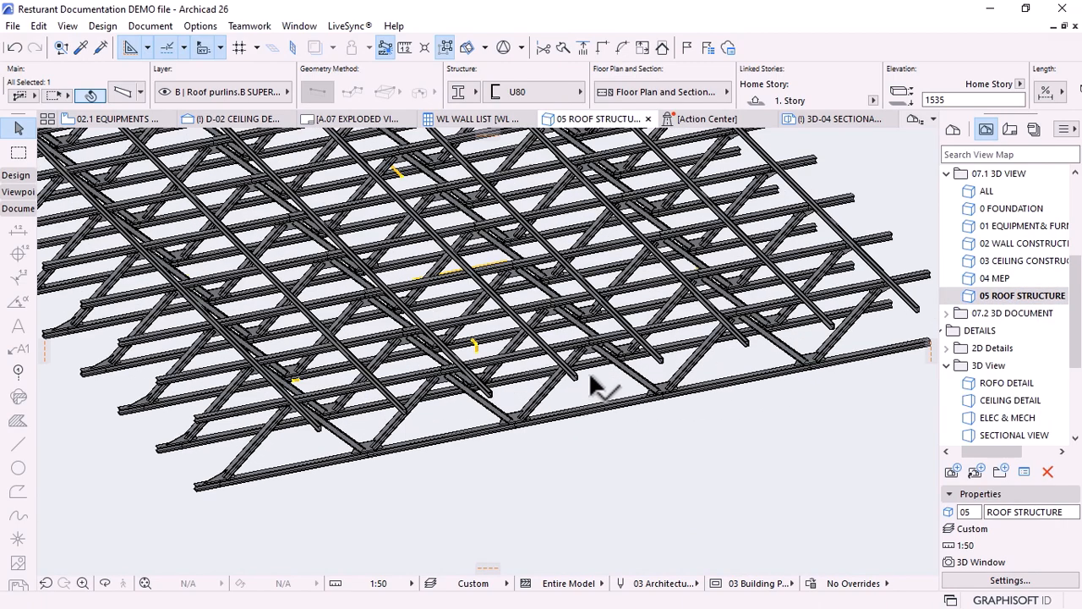
pyautogui.press('F5')
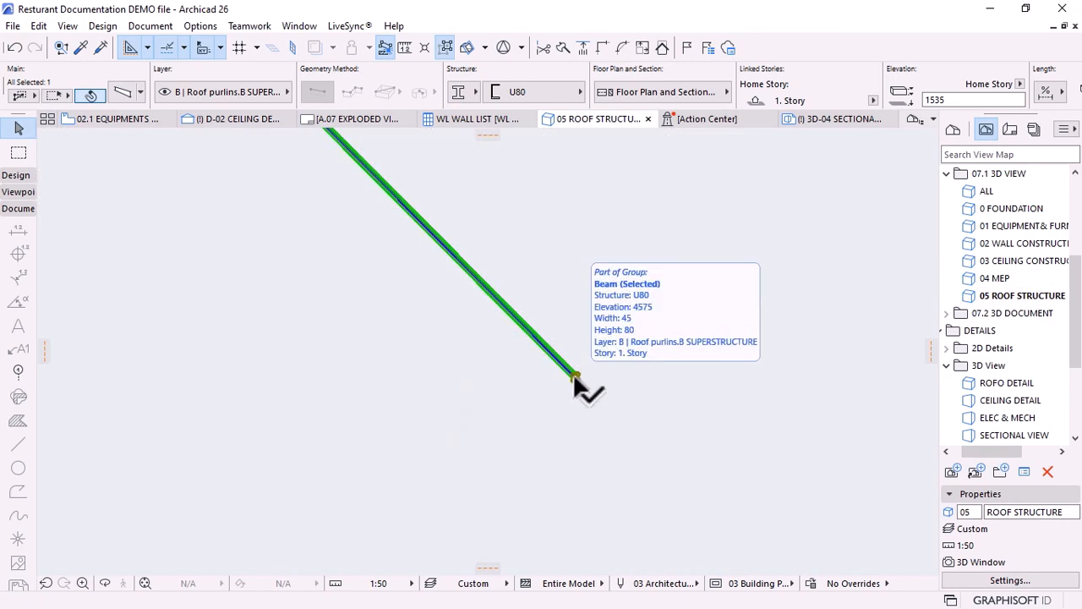
pyautogui.click(15, 29)
pyautogui.click(37, 148)
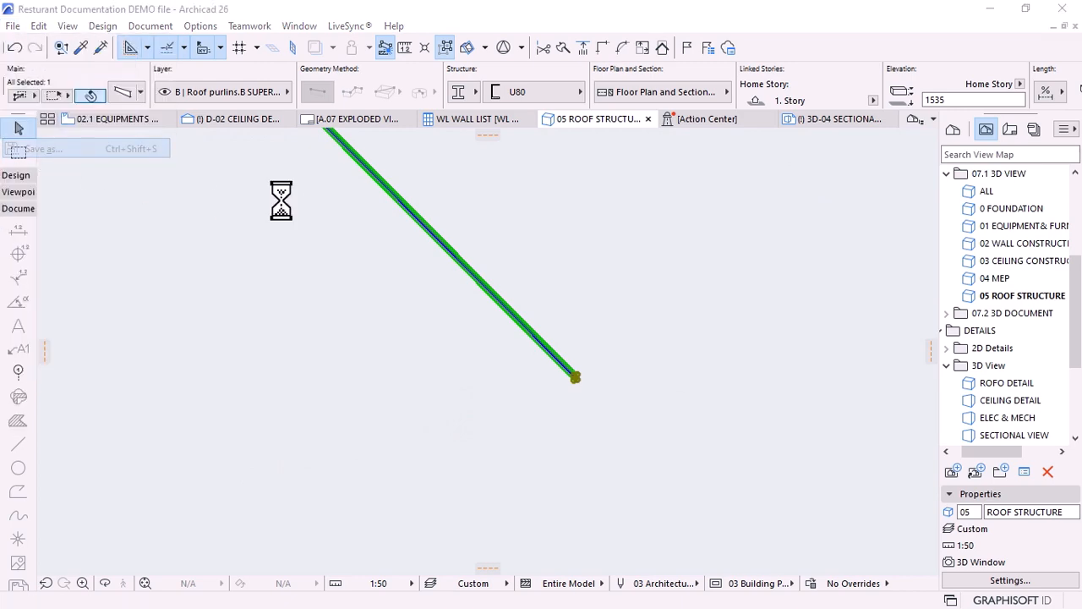
pyautogui.write('P 4')
pyautogui.press('Return')
# Step: Isolate the purlin following P 4 and save it as Collada file "P 5" in the Purlins folder
pyautogui.press('F5')
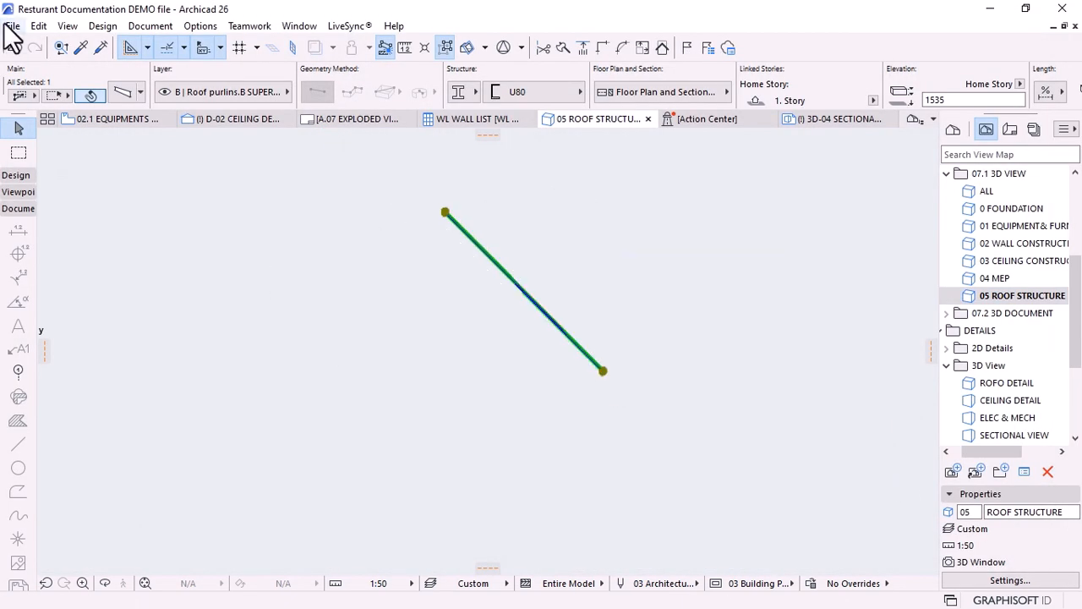
pyautogui.click(12, 25)
pyautogui.click(37, 147)
pyautogui.write('P 5')
pyautogui.click(1006, 534)
# Step: Select and isolate the purlin following P 5, and save it as Collada file "P 6"
pyautogui.click(640, 364)
pyautogui.press('F5')
pyautogui.click(13, 25)
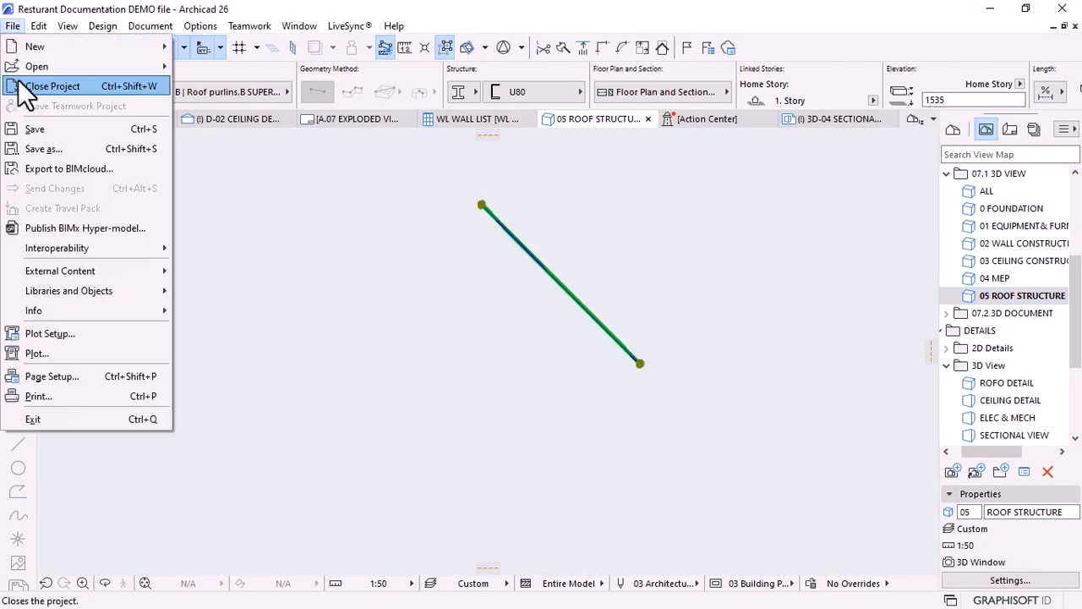
pyautogui.click(38, 148)
pyautogui.write('P 6')
# Step: Restore the 05 ROOF STRUCTURE view, isolate the purlin following P 6 and save it as Collada file "P 7"
pyautogui.doubleClick(1008, 297)
pyautogui.scroll(4, 693, 338)
pyautogui.click(655, 372)
pyautogui.press('F5')
pyautogui.click(12, 26)
pyautogui.click(38, 147)
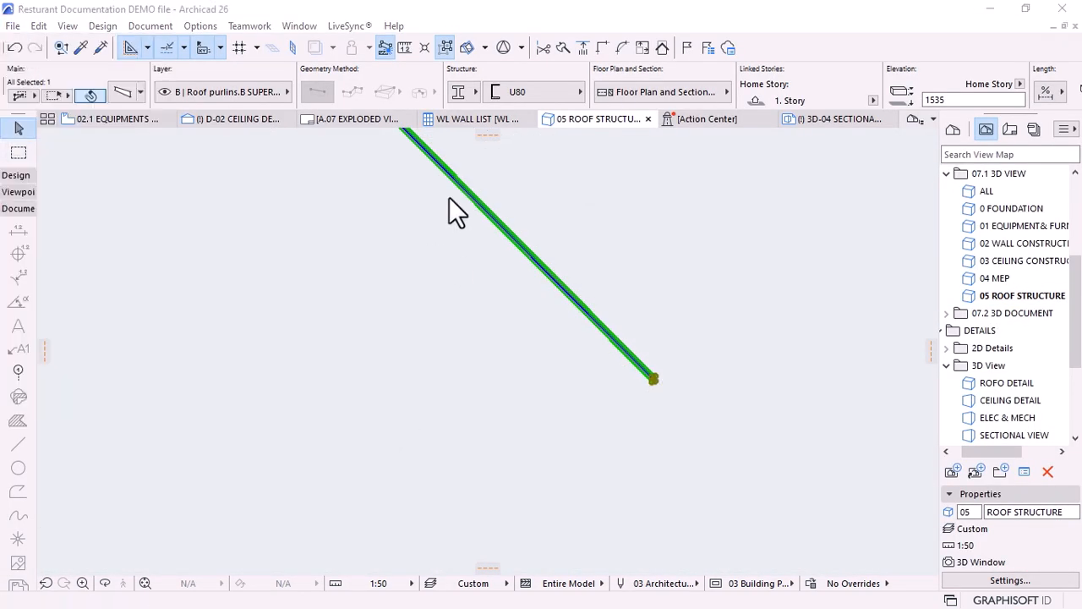
pyautogui.write('P 7')
pyautogui.click(1051, 535)
# Step: Restore the 05 ROOF STRUCTURE view, isolate the purlin following P 7 and save it as Collada file "P 8"
pyautogui.doubleClick(1008, 297)
pyautogui.click(712, 348)
pyautogui.press('F5')
pyautogui.write('P 8')
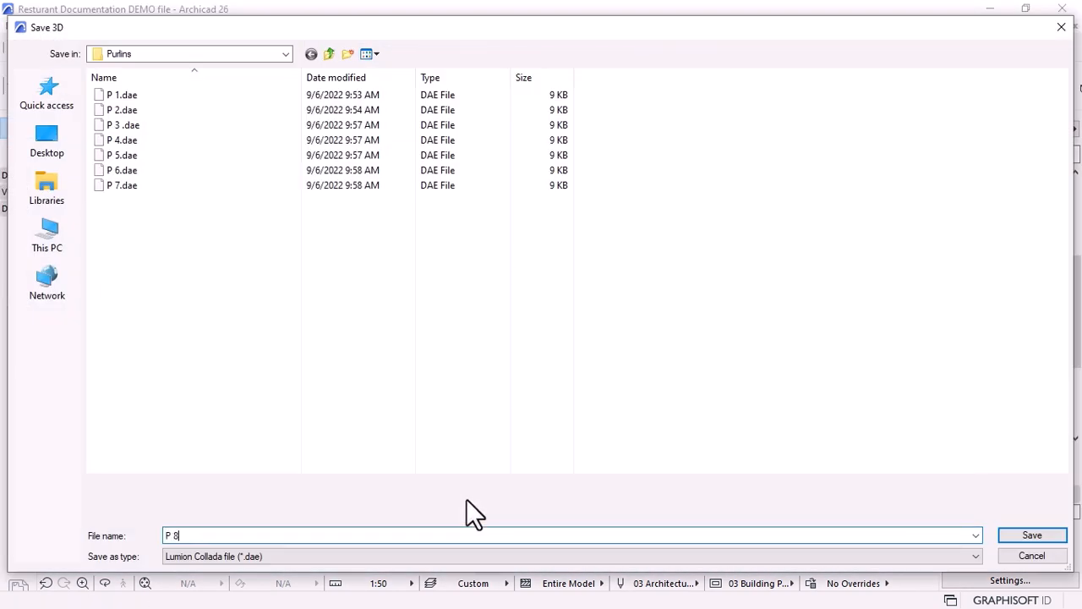
pyautogui.press('Return')
pyautogui.click(477, 312)
pyautogui.scroll(-3, 428, 395)
pyautogui.scroll(2, 602, 264)
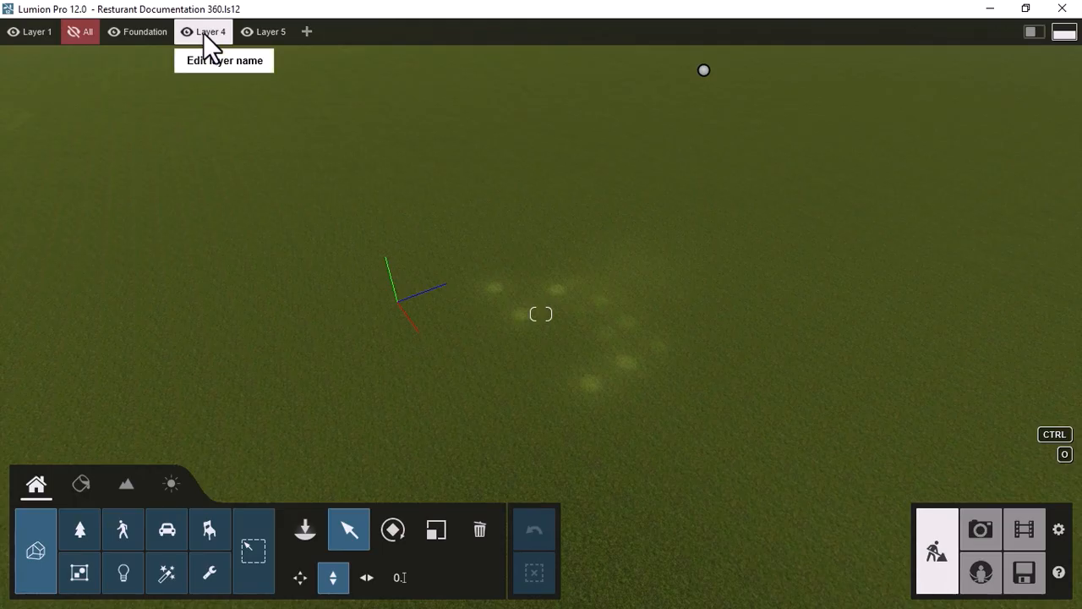
# Step: Rename Layer 4 as "Foundation Wall"
pyautogui.click(206, 31)
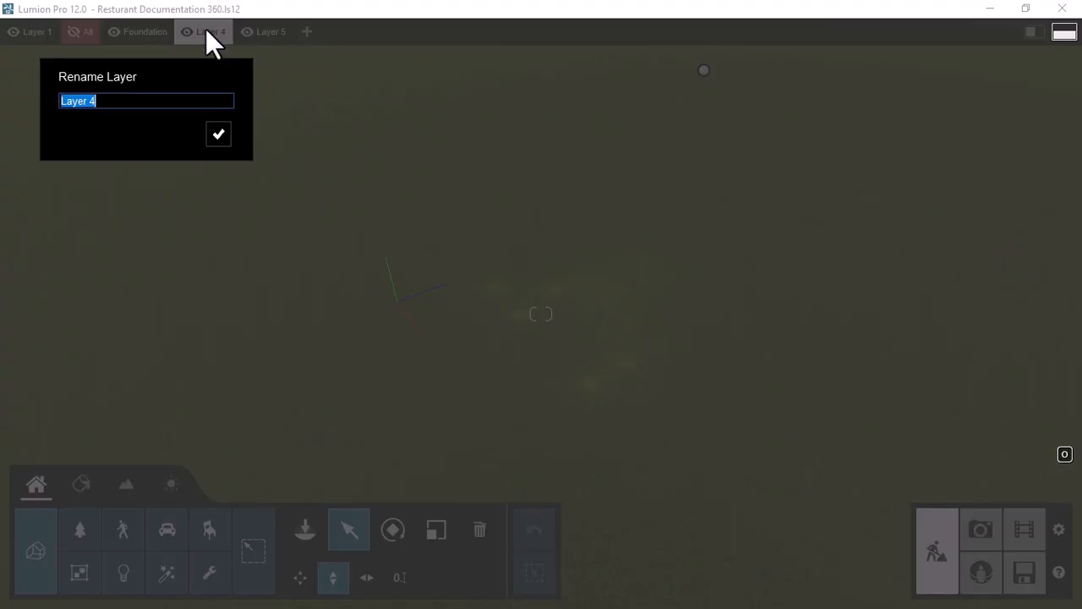
pyautogui.write('Floo')
pyautogui.write('r ')
pyautogui.write('d')
pyautogui.press('BackSpace')
pyautogui.press('BackSpace')
pyautogui.press('BackSpace')
pyautogui.press('BackSpace')
pyautogui.press('BackSpace')
pyautogui.press('BackSpace')
pyautogui.write('oundation Wall')
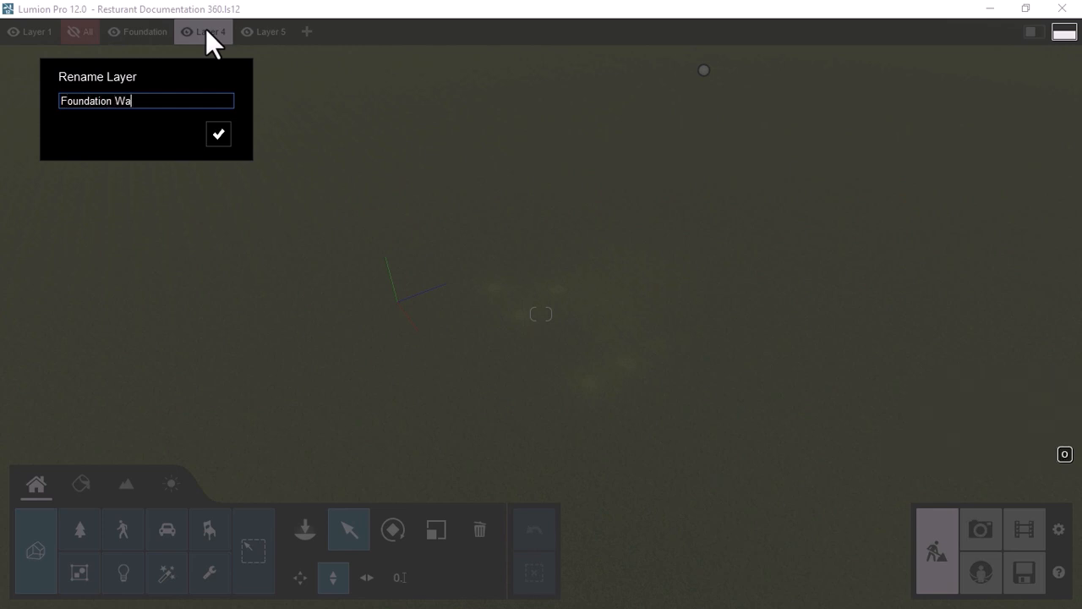
pyautogui.click(218, 133)
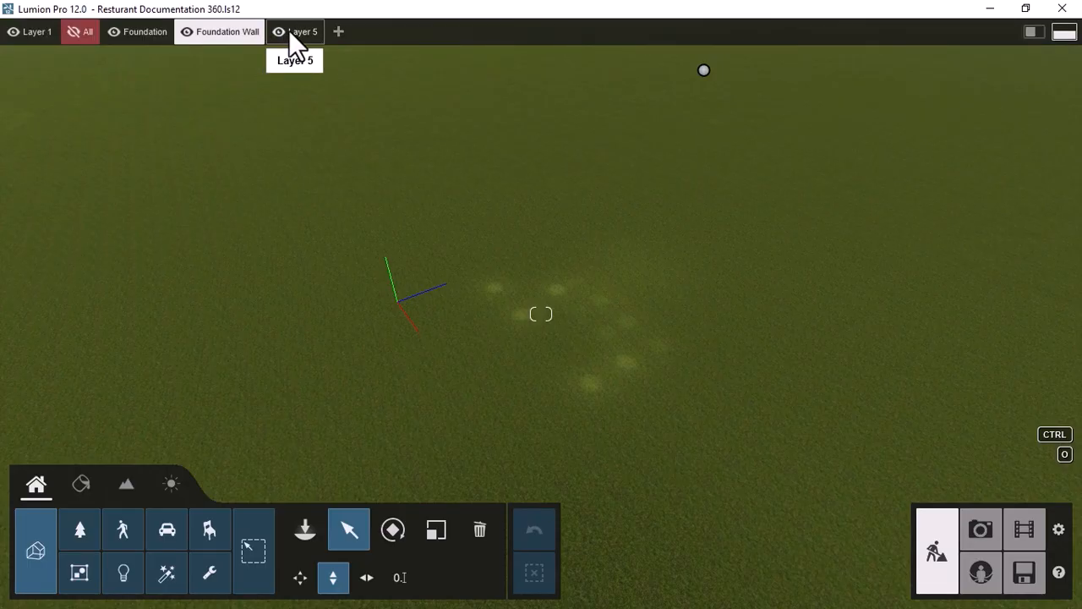
# Step: Rename Layer 5 as "Floor Slab"
pyautogui.click(290, 34)
pyautogui.click(292, 34)
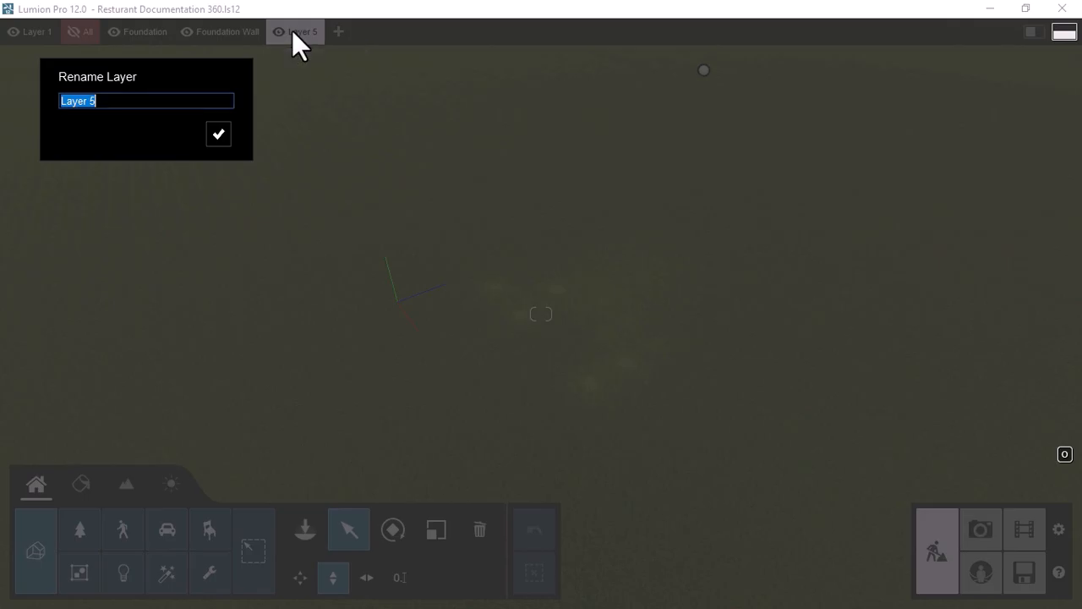
pyautogui.write('Floor Slab')
pyautogui.click(217, 135)
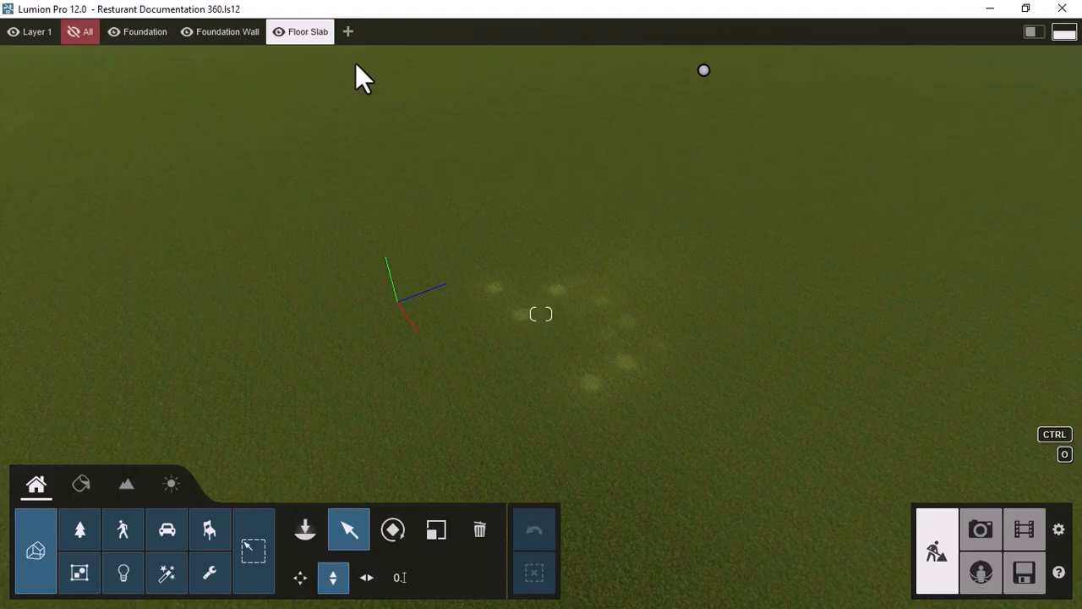
# Step: Add a new layer after Floor Slab and name it "Walls"
pyautogui.click(348, 32)
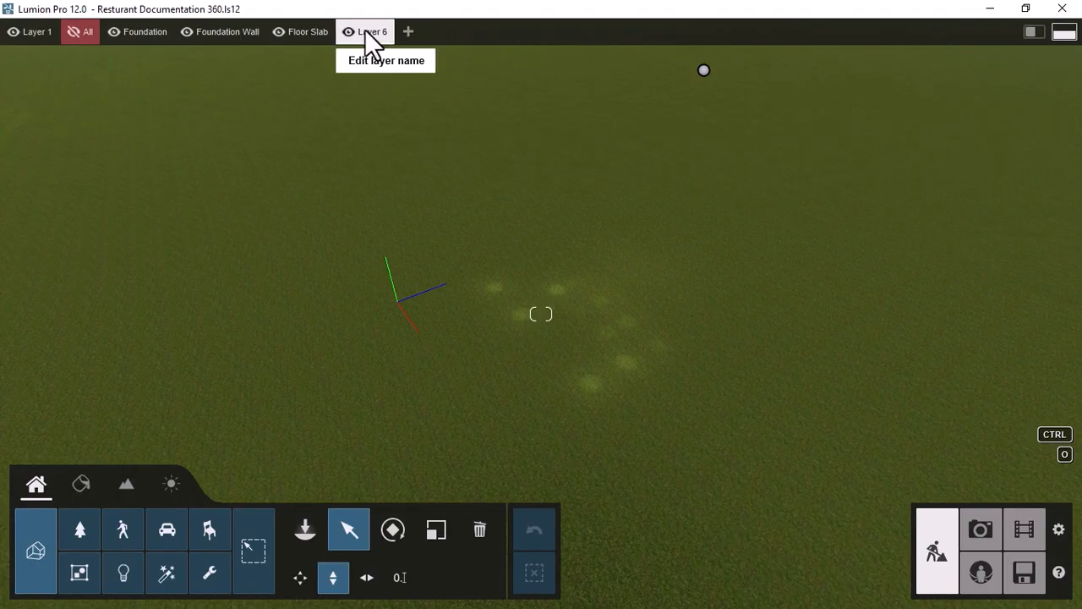
pyautogui.click(365, 34)
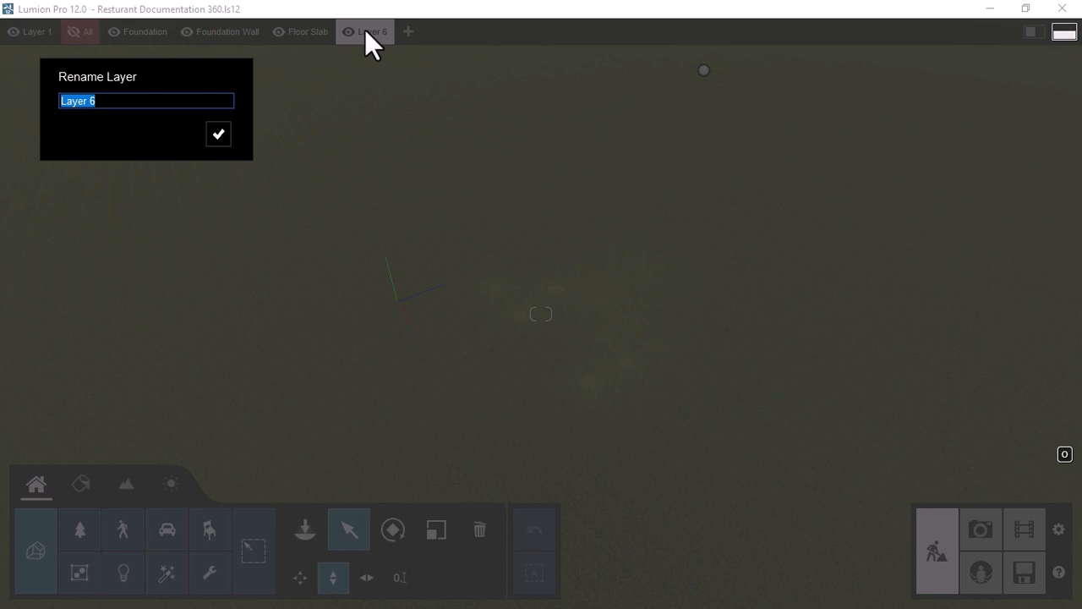
pyautogui.write('Walls')
pyautogui.click(221, 134)
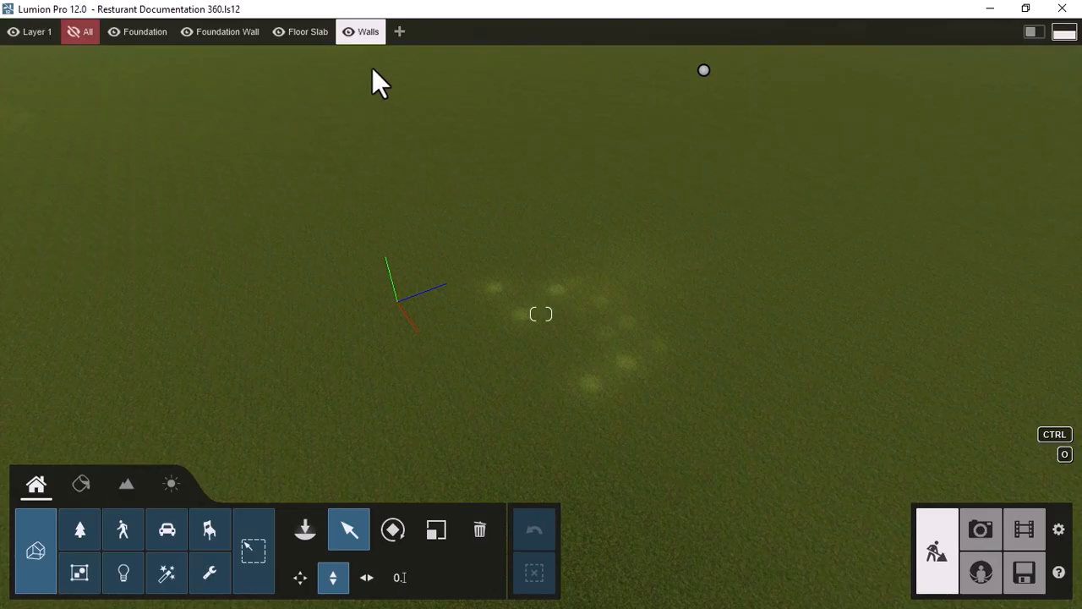
# Step: Add a new layer after Walls and name it "Floor Slab finish"
pyautogui.click(397, 32)
pyautogui.click(426, 33)
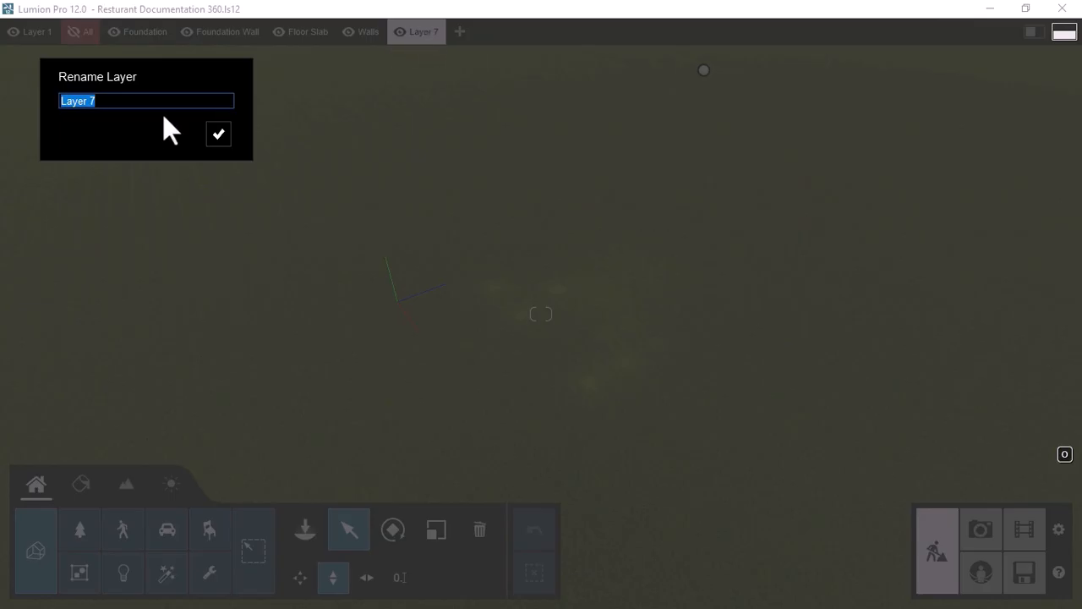
pyautogui.write('The')
pyautogui.press('BackSpace')
pyautogui.press('BackSpace')
pyautogui.press('BackSpace')
pyautogui.write('Floor Slab finish')
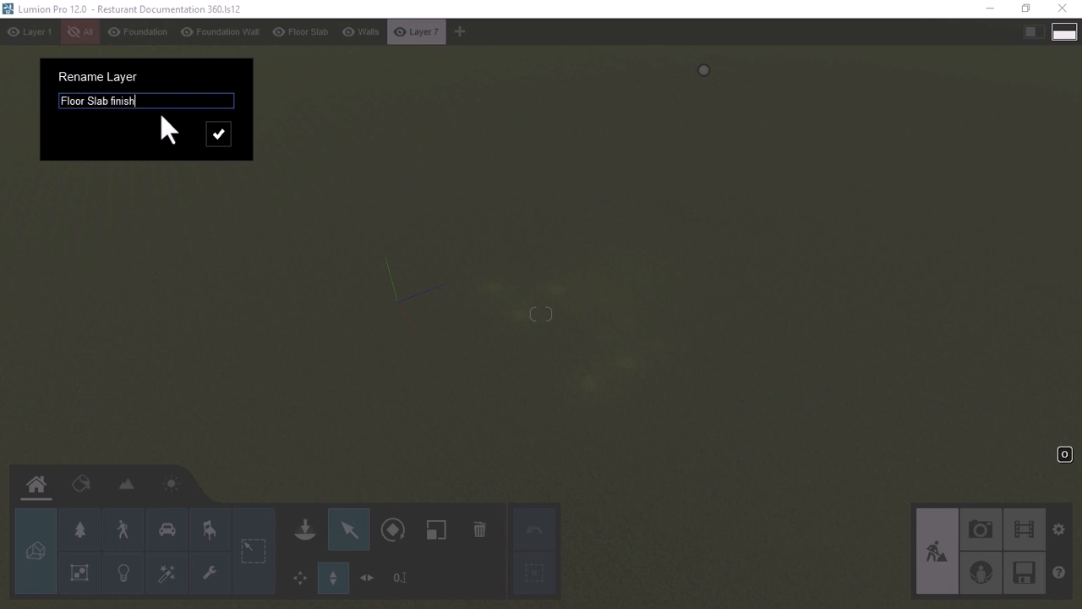
pyautogui.click(219, 134)
# Step: Add a new layer after Floor Slab finish and name it "Furniture"
pyautogui.click(492, 34)
pyautogui.click(512, 32)
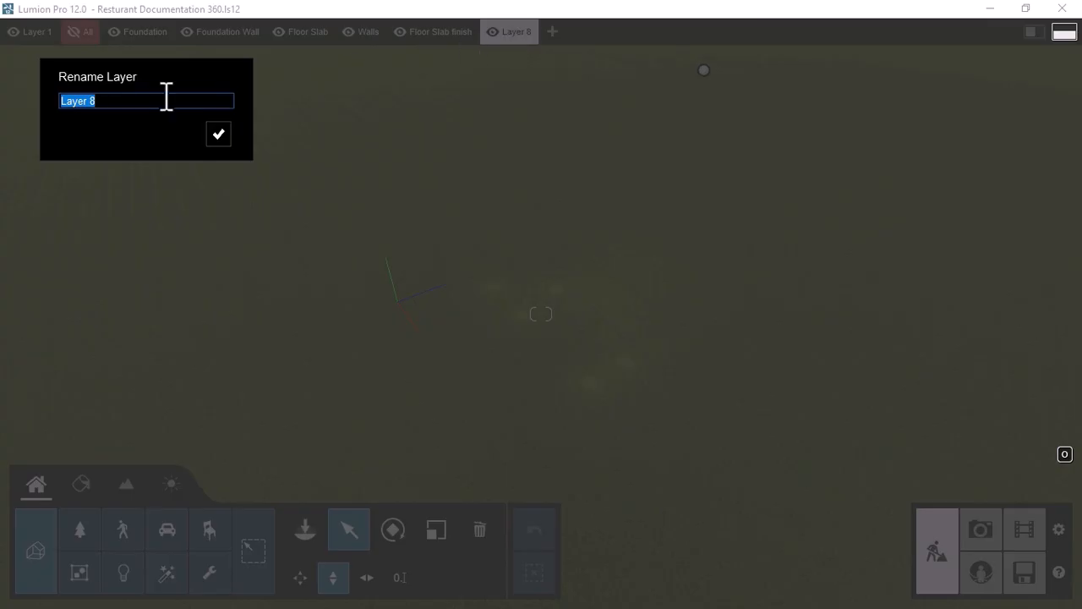
pyautogui.write('Furniture')
pyautogui.click(218, 134)
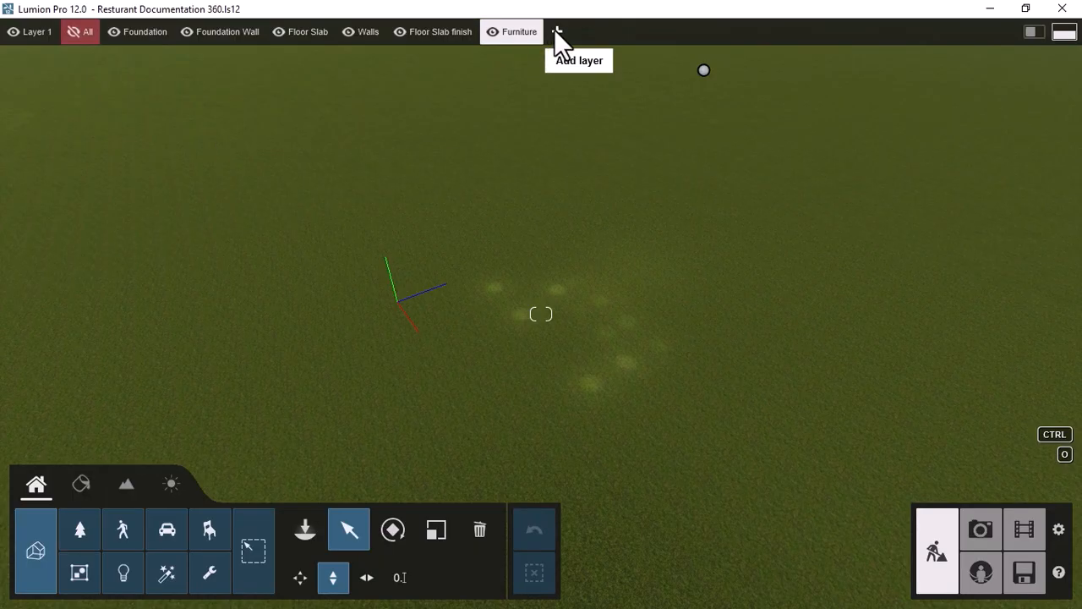
# Step: Add a new layer after Furniture and name it "Bulkhead"
pyautogui.click(554, 31)
pyautogui.click(573, 31)
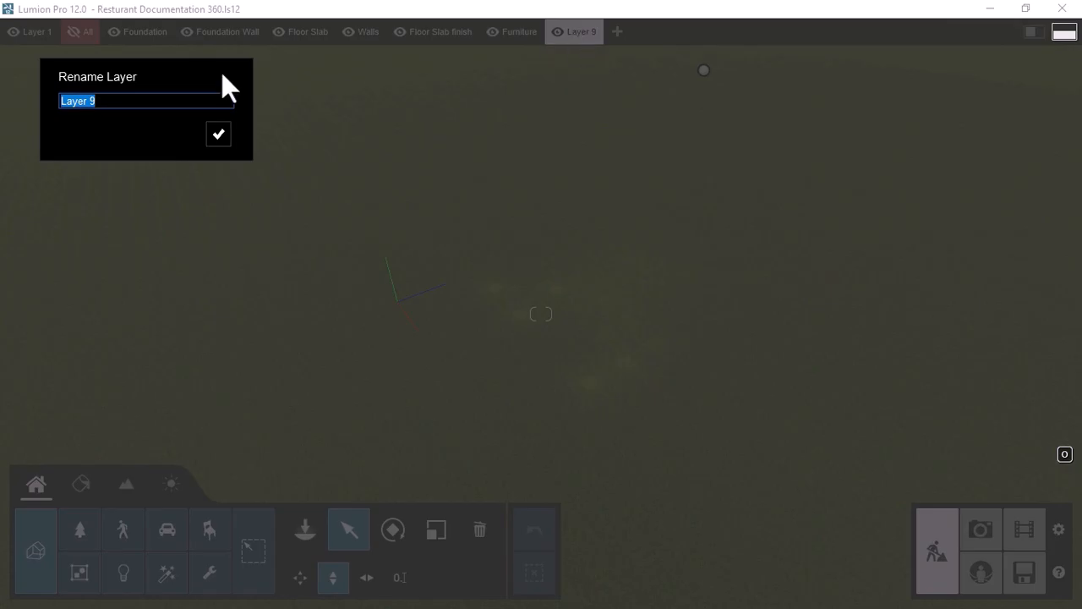
pyautogui.write('Bulkhead')
pyautogui.click(218, 134)
# Step: Add a new layer after Bulkhead and name it "Ceiling"
pyautogui.click(627, 31)
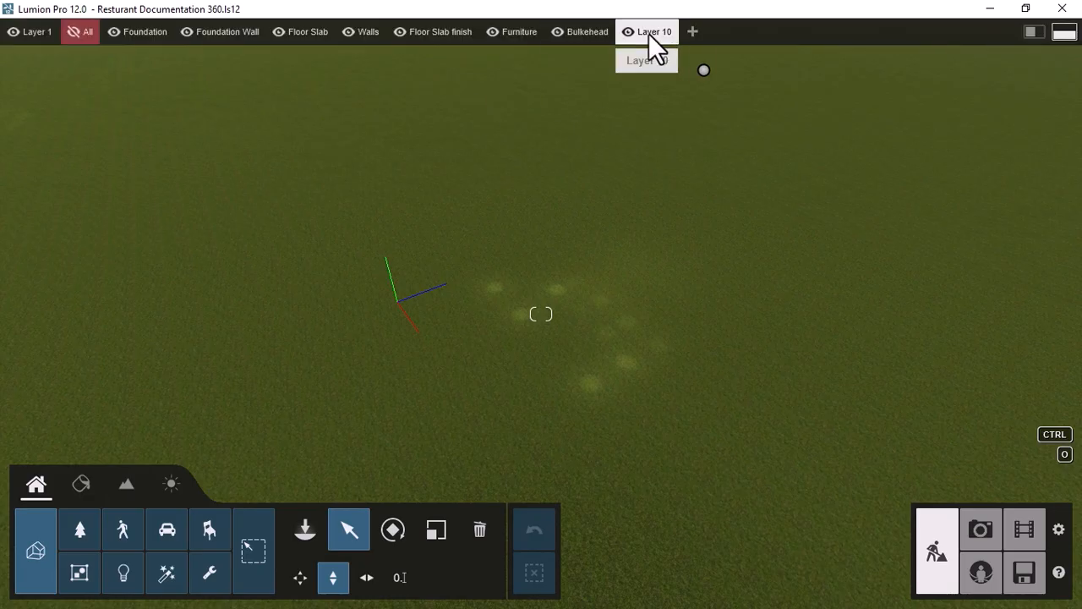
pyautogui.click(643, 31)
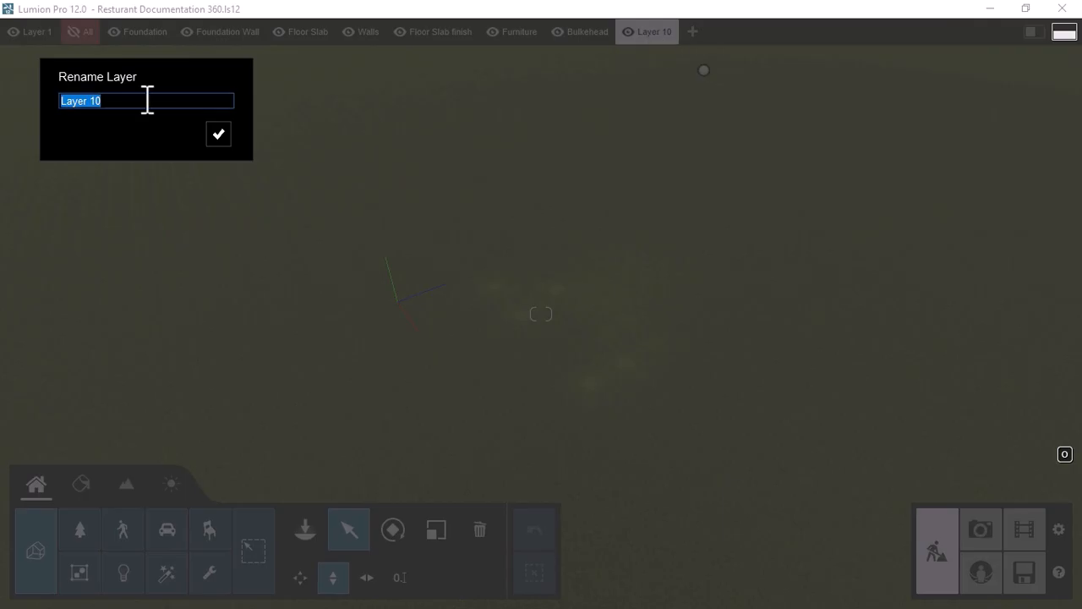
pyautogui.write('Ceiling')
pyautogui.click(219, 135)
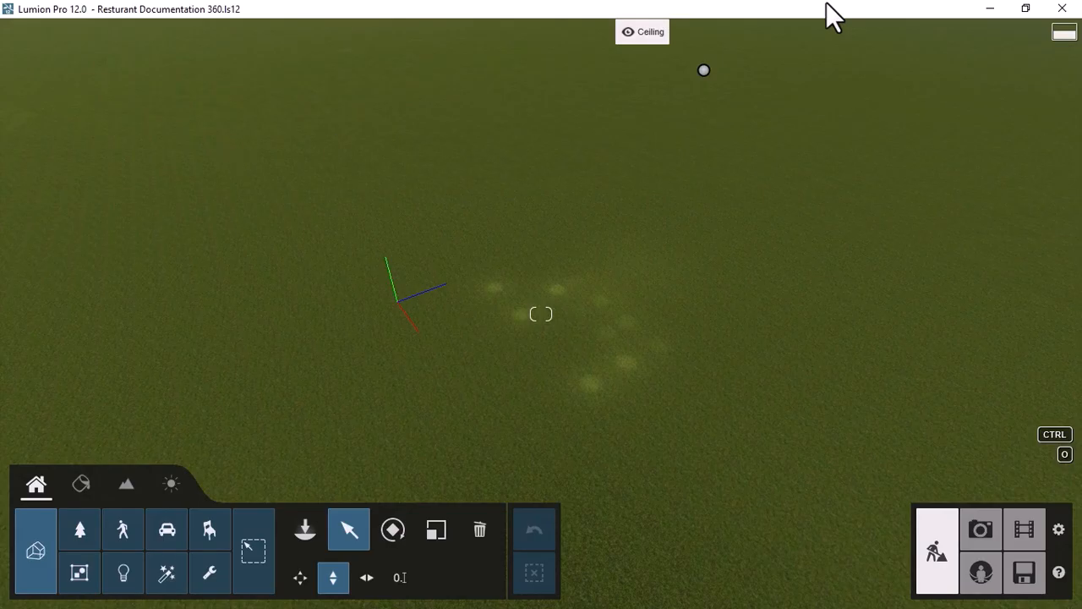
# Step: Add a new layer after Ceiling and name it "Roof Truss"
pyautogui.click(684, 32)
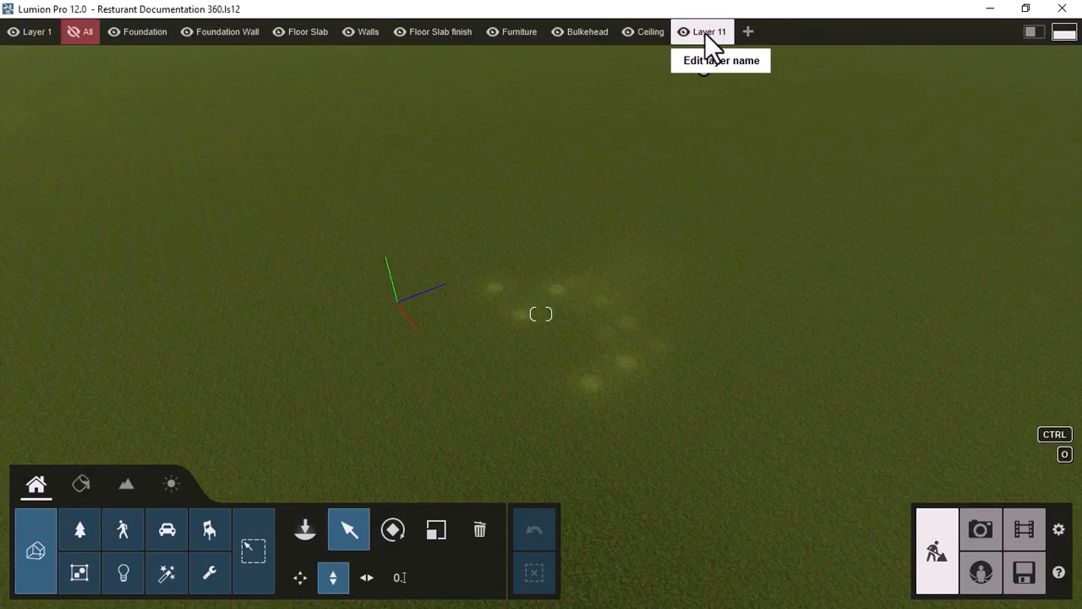
pyautogui.click(718, 35)
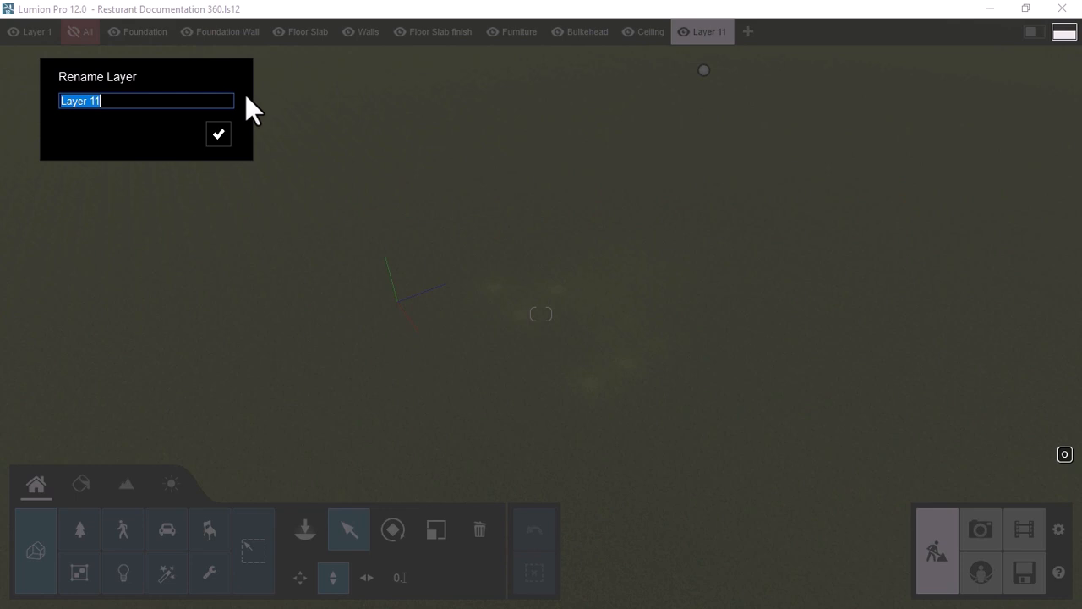
pyautogui.write('Roof Truss')
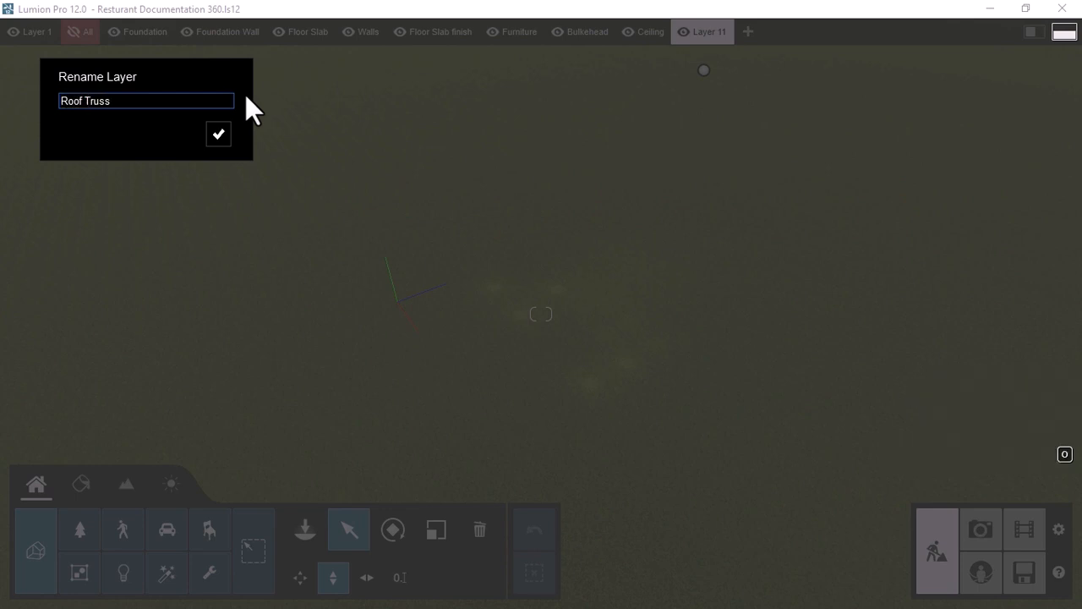
pyautogui.click(218, 134)
# Step: Add a new layer after Roof Truss and name it "T 1"
pyautogui.click(750, 31)
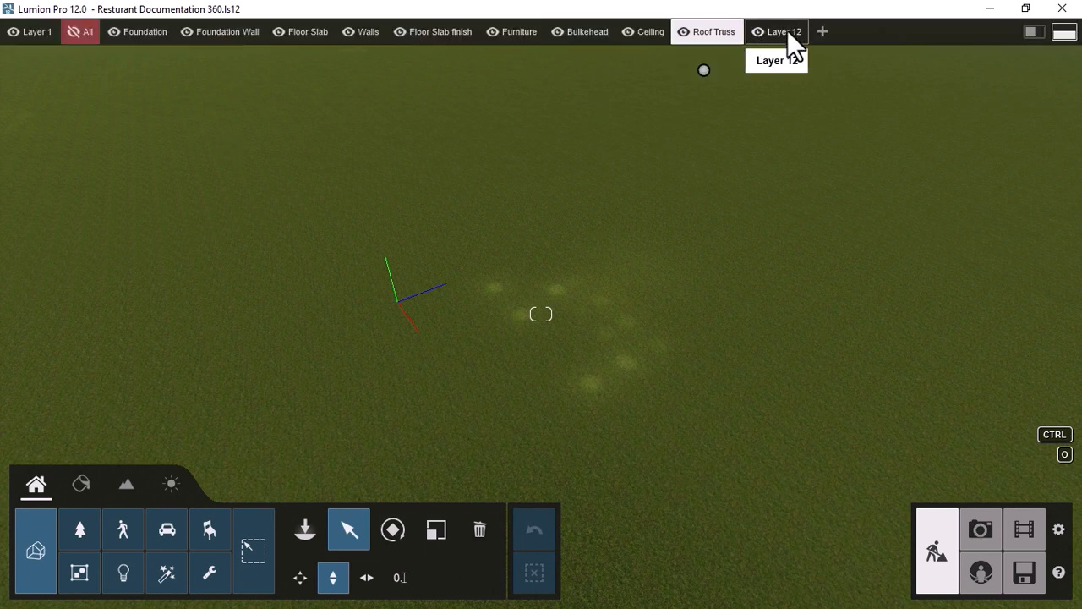
pyautogui.click(773, 33)
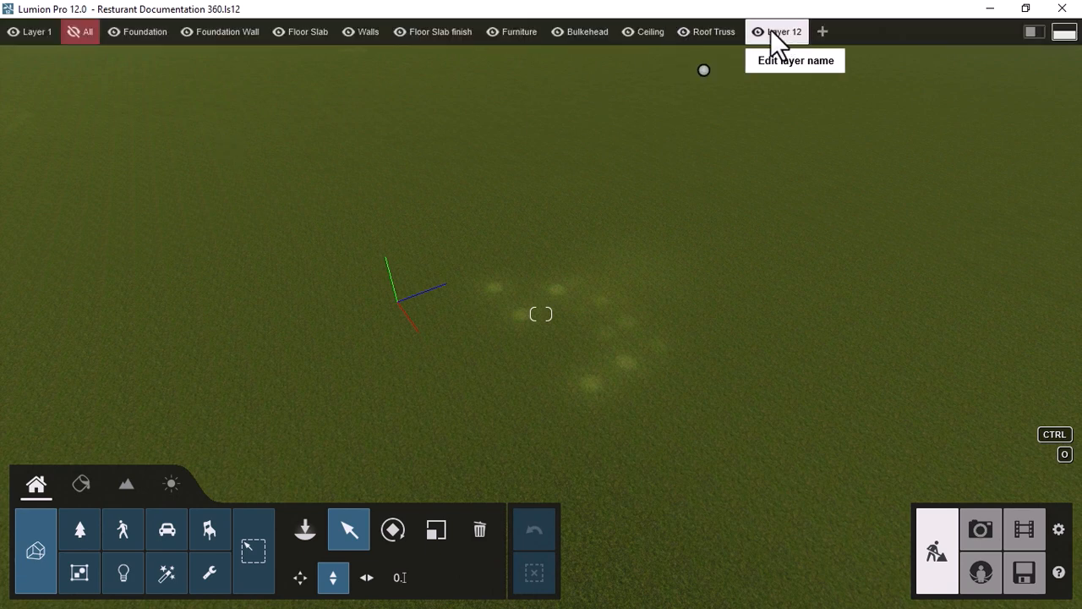
pyautogui.click(766, 34)
pyautogui.write('T 1')
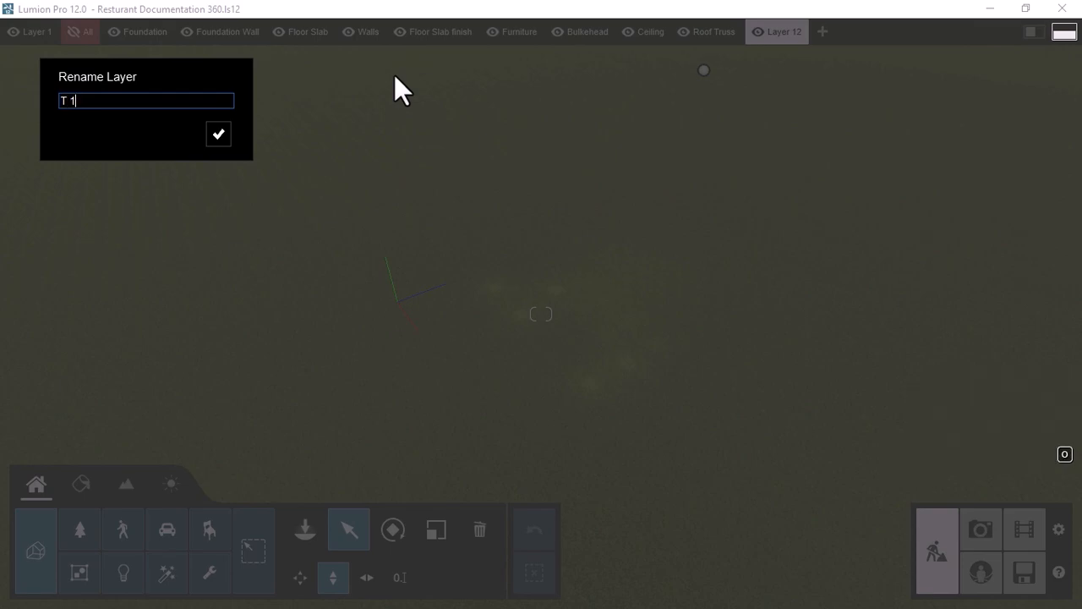
pyautogui.press('Return')
# Step: Add a new layer after T 1 and name it "T2"
pyautogui.click(801, 31)
pyautogui.click(821, 34)
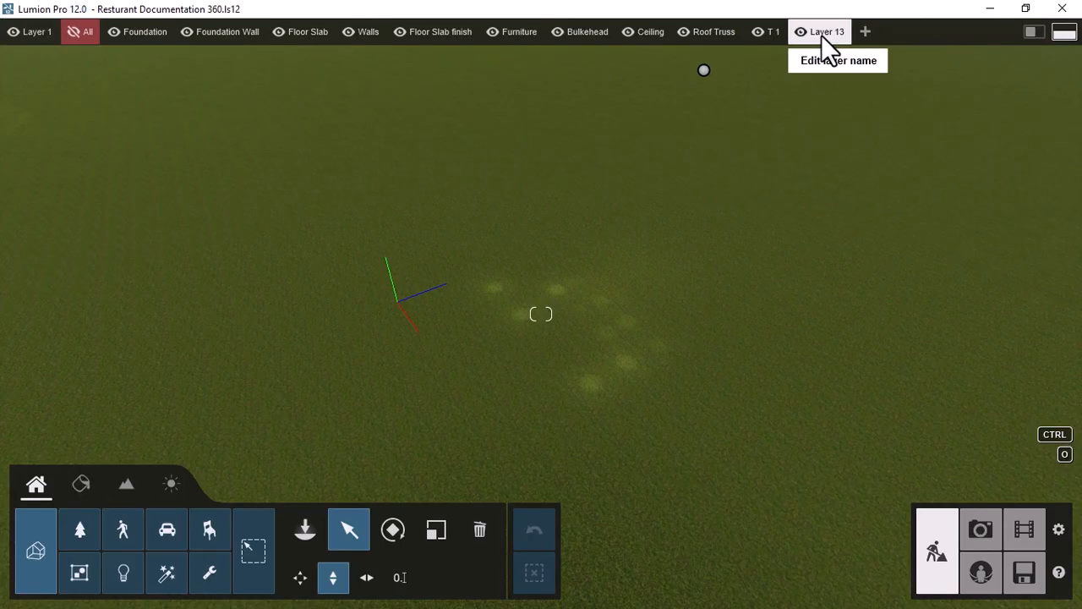
pyautogui.click(822, 33)
pyautogui.write('T2')
pyautogui.press('Return')
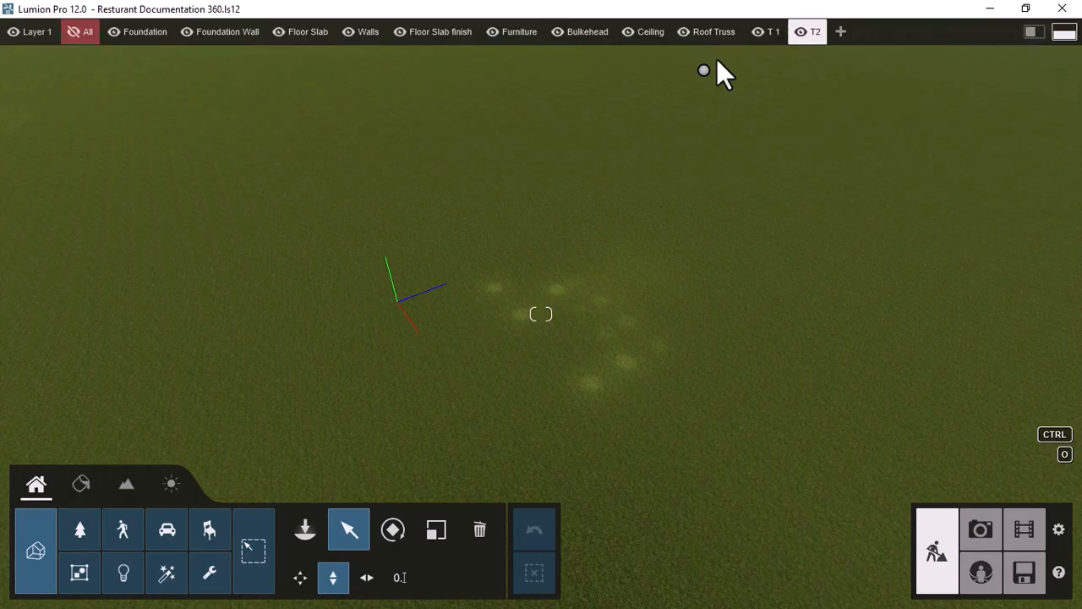
# Step: Add a new layer after T2 and name it "T3"
pyautogui.click(841, 31)
pyautogui.click(881, 32)
pyautogui.click(877, 31)
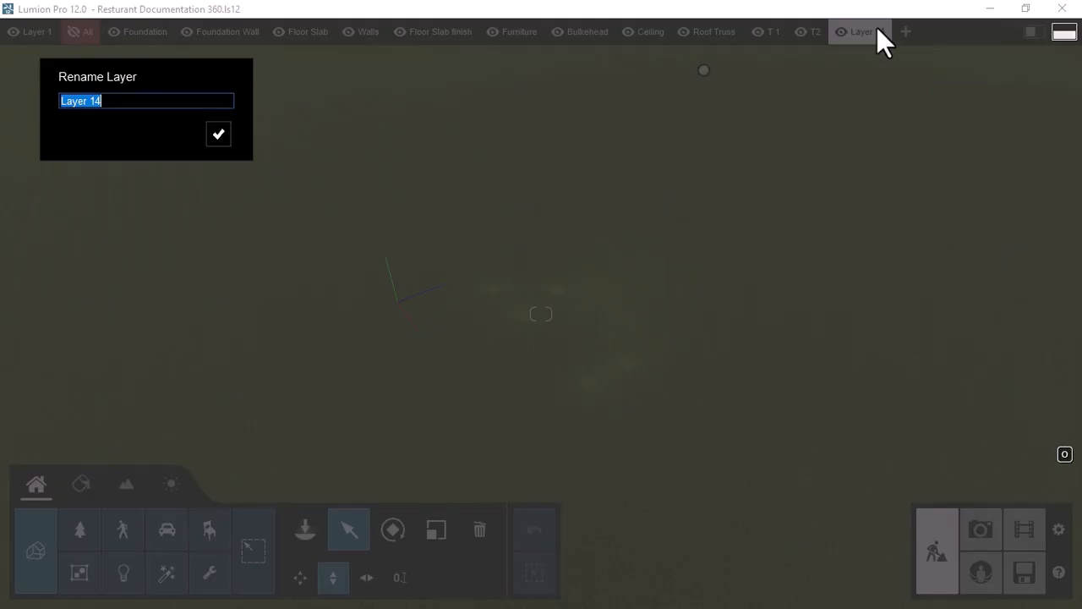
pyautogui.write('T3')
pyautogui.click(218, 134)
# Step: Add a new layer after T3 and name it "T4"
pyautogui.click(871, 31)
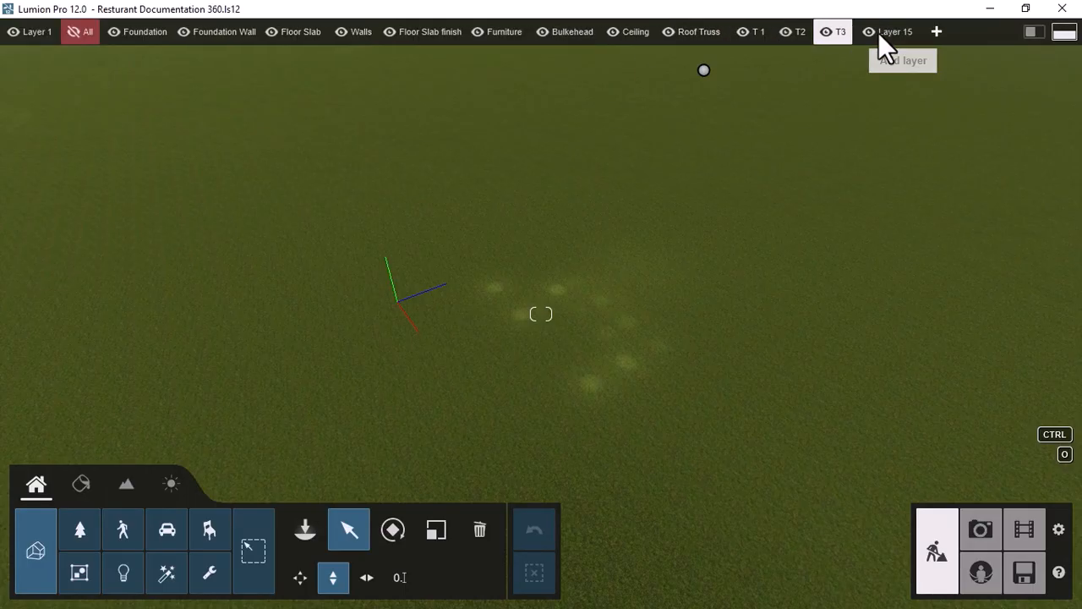
pyautogui.click(901, 34)
pyautogui.click(909, 31)
pyautogui.write('T4')
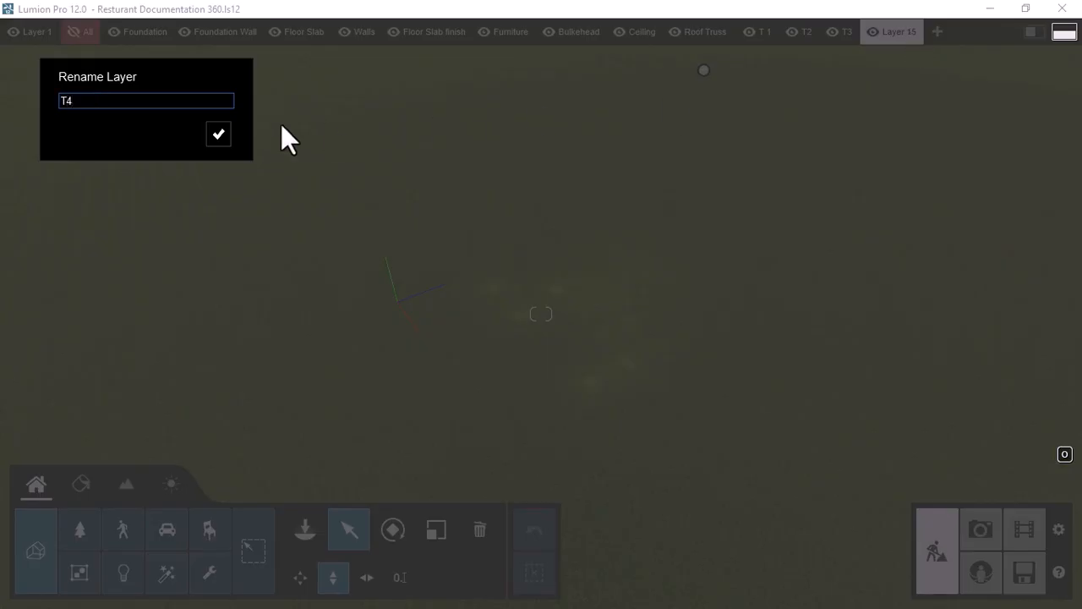
pyautogui.click(218, 134)
# Step: Add a new layer after T4 and name it "T5"
pyautogui.click(919, 31)
pyautogui.click(920, 36)
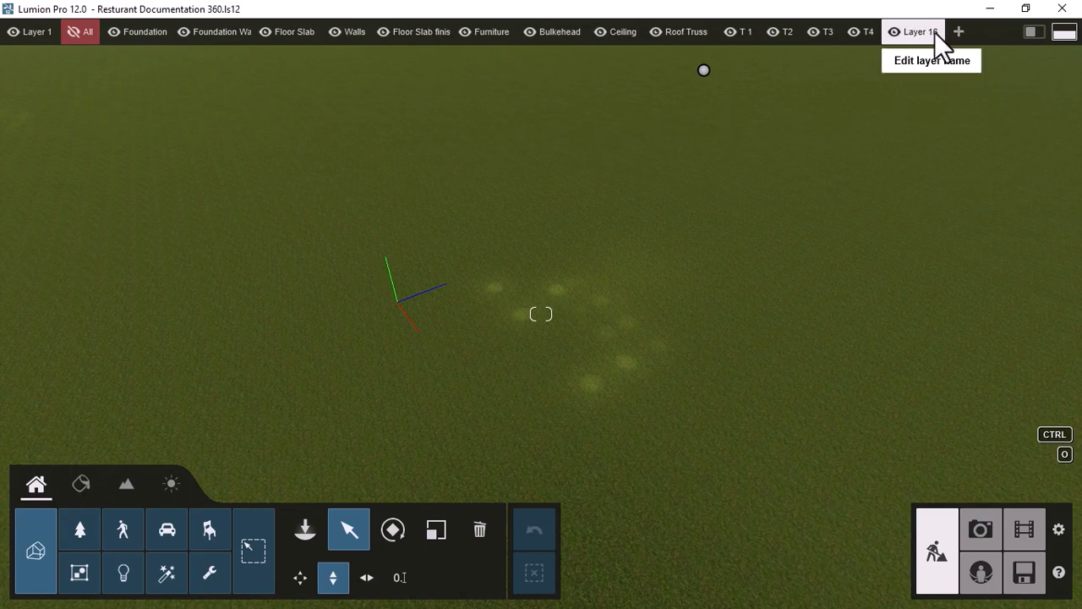
pyautogui.click(934, 32)
pyautogui.write('T5')
pyautogui.click(218, 133)
# Step: Add a new layer after T5 and name it "T6"
pyautogui.click(937, 31)
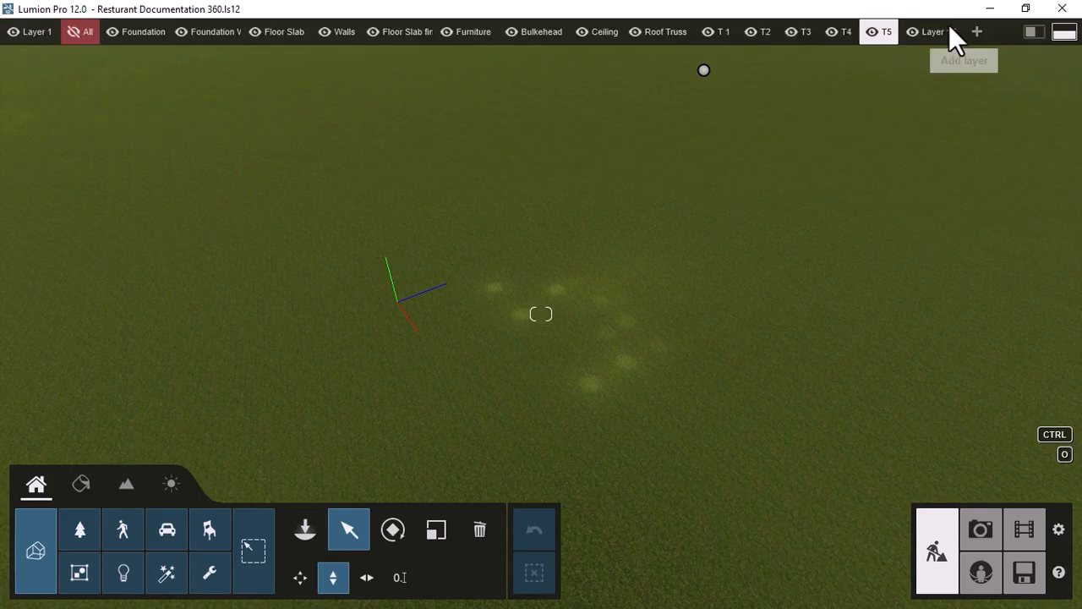
pyautogui.click(952, 31)
pyautogui.click(952, 31)
pyautogui.write('T6')
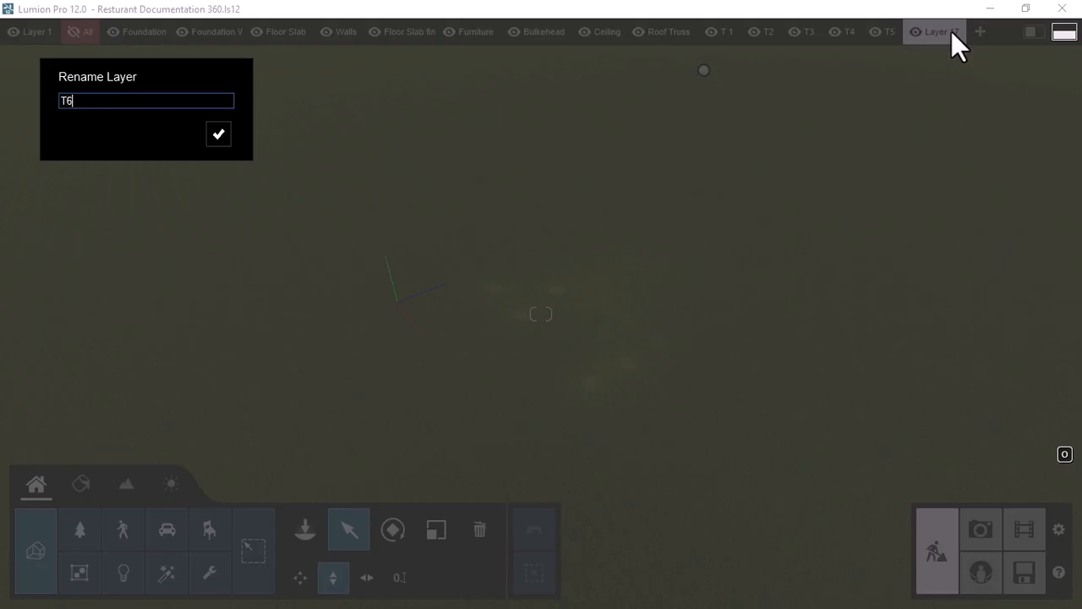
pyautogui.click(218, 133)
# Step: Add a new layer after T6 and name it "T7"
pyautogui.click(966, 31)
pyautogui.click(956, 34)
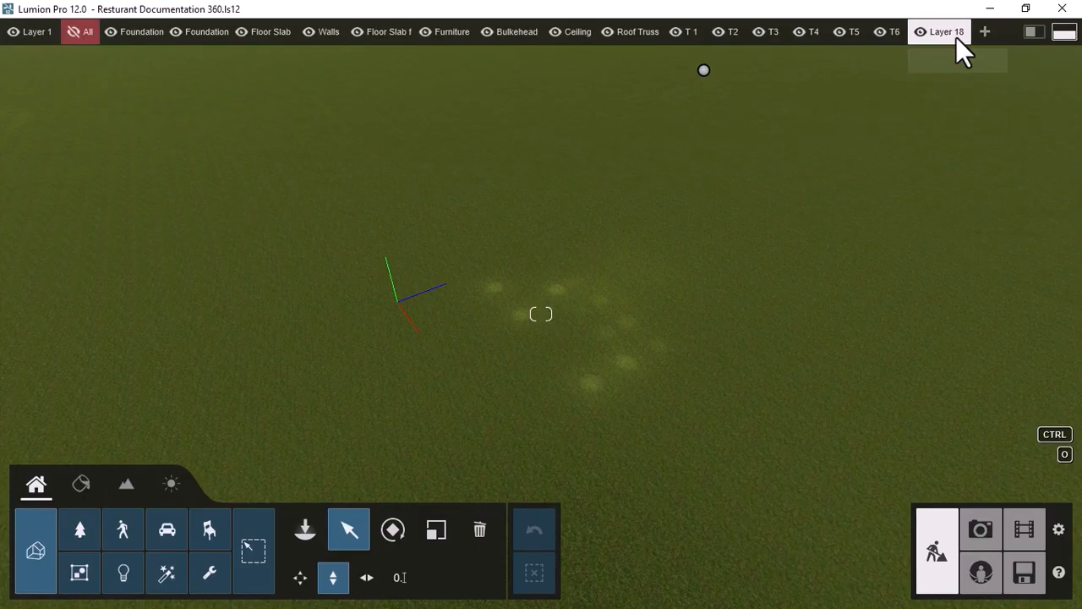
pyautogui.click(959, 32)
pyautogui.write('T7')
pyautogui.click(218, 134)
# Step: Add a new layer after T7 and name it "T8"
pyautogui.click(984, 31)
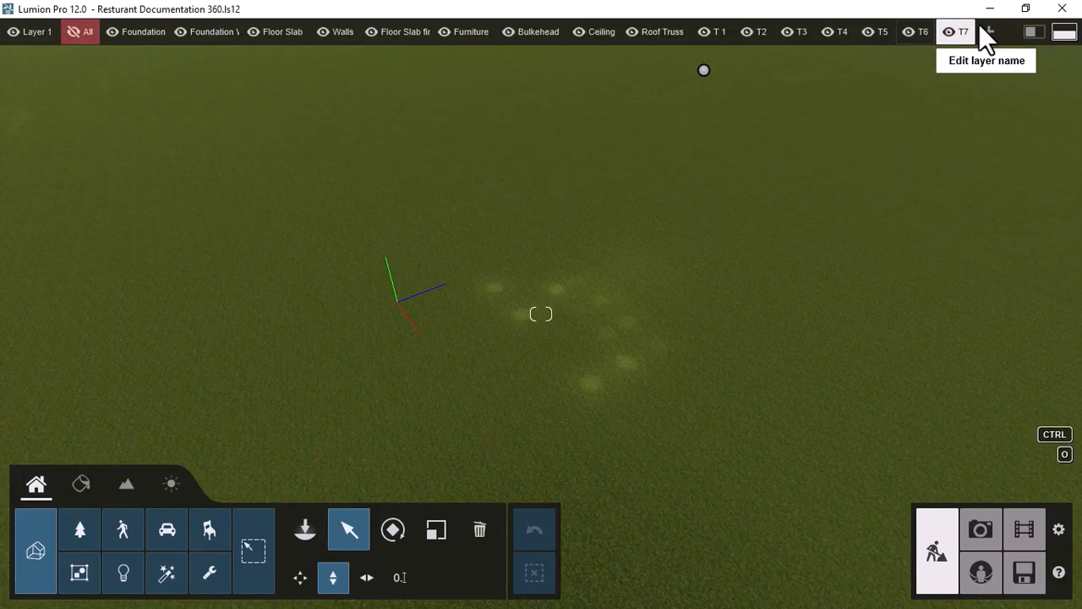
pyautogui.click(965, 30)
pyautogui.click(959, 31)
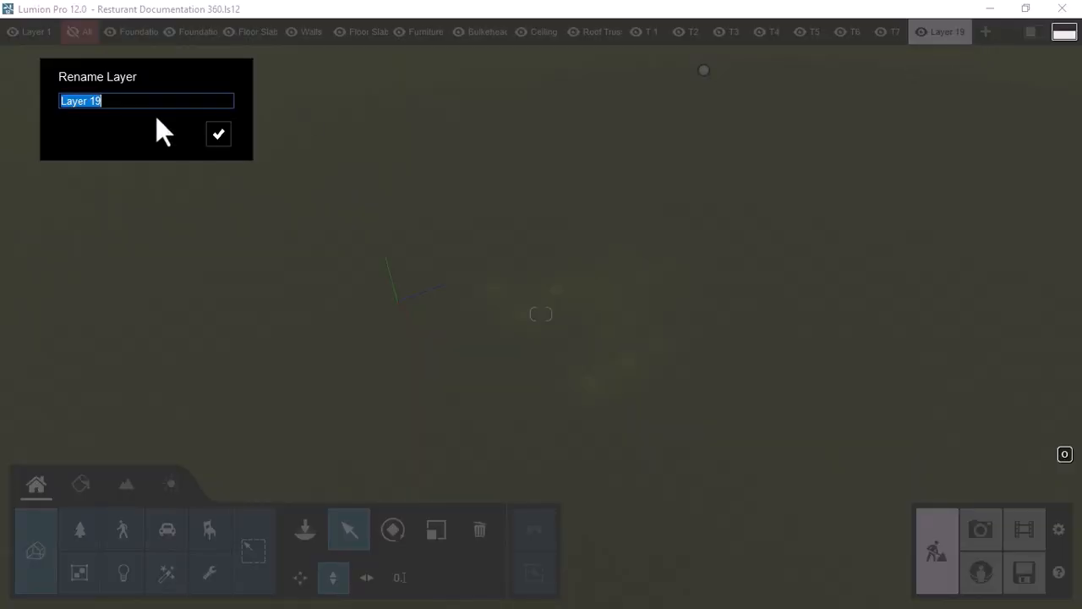
pyautogui.write('T8')
pyautogui.press('Return')
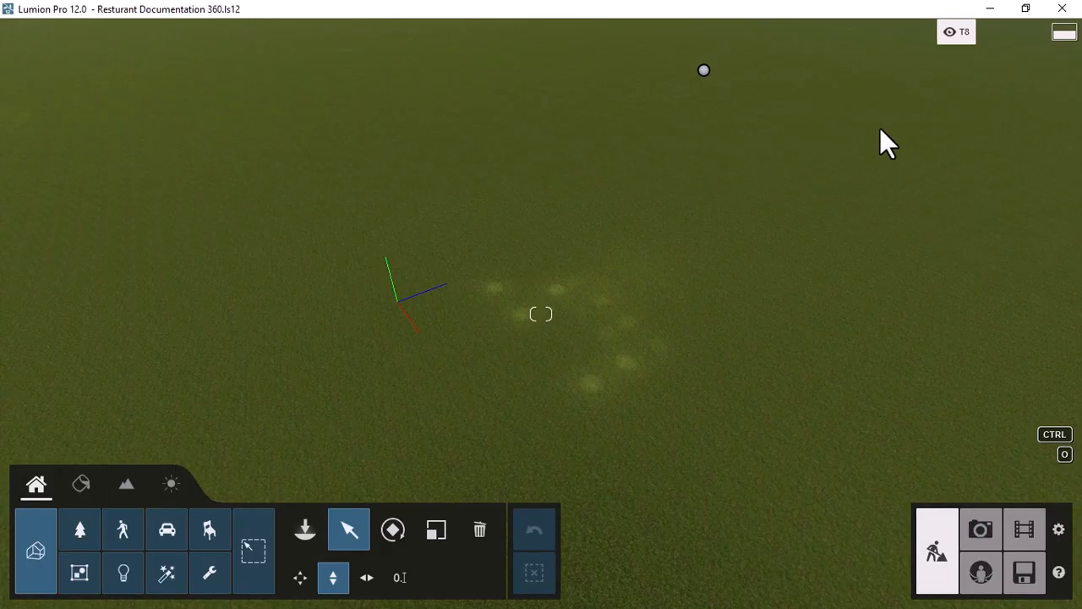
# Step: Add a new layer after T8 and name it "T9"
pyautogui.click(982, 29)
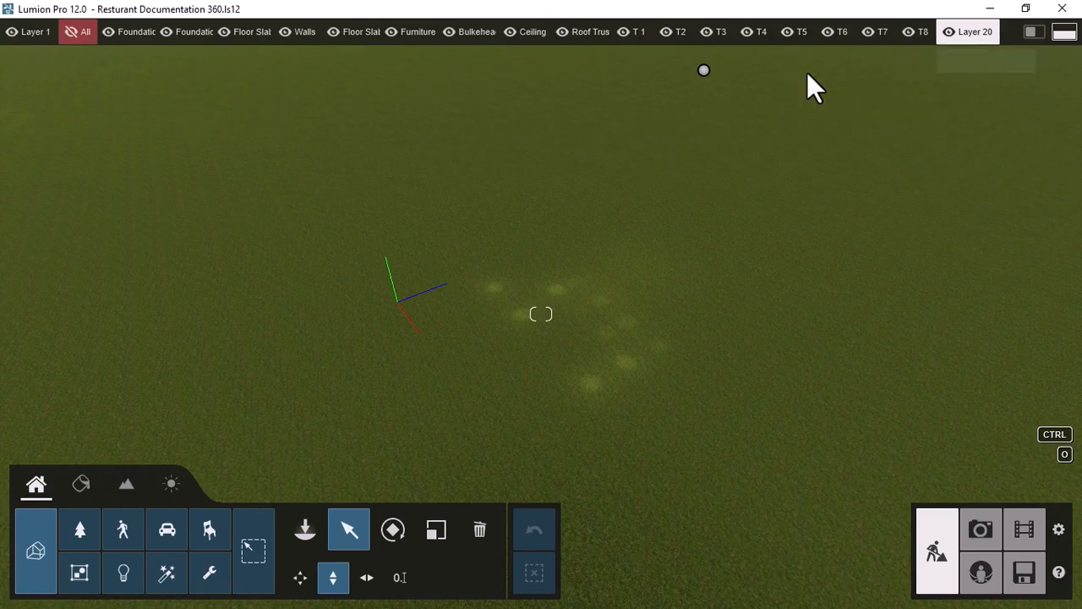
pyautogui.click(966, 33)
pyautogui.write('T9')
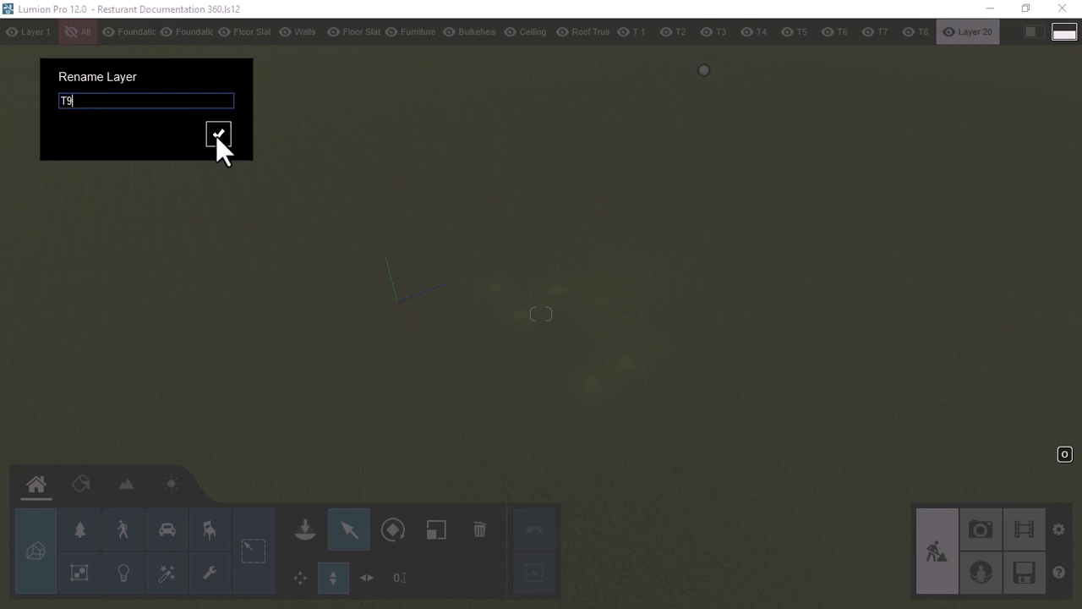
pyautogui.click(218, 135)
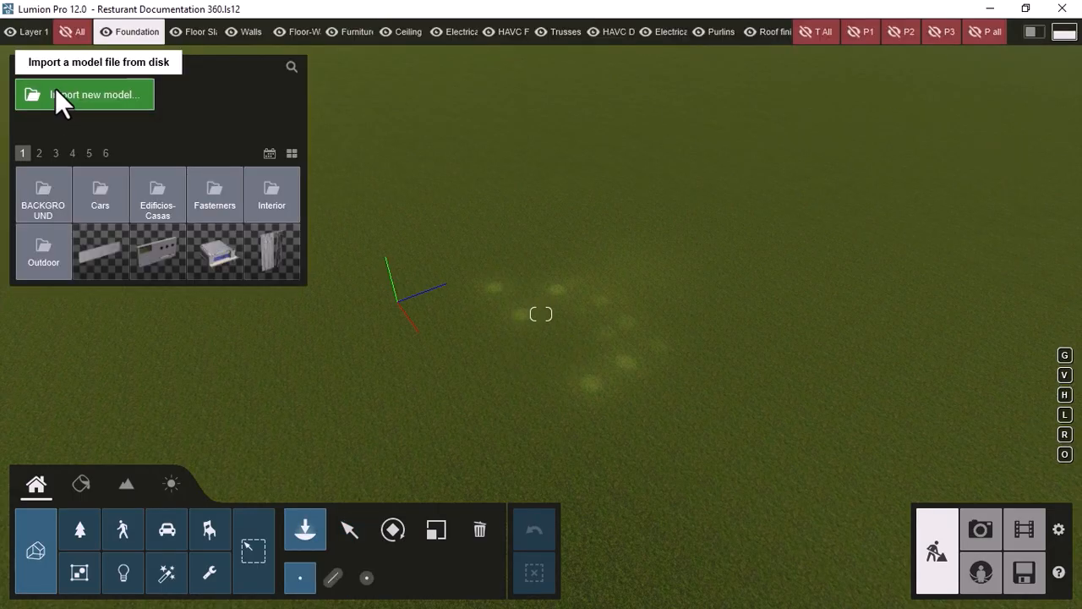
# Step: Choose Foundation.dae from the Construction Simulation folder as the model to import on the Foundation layer
pyautogui.click(56, 91)
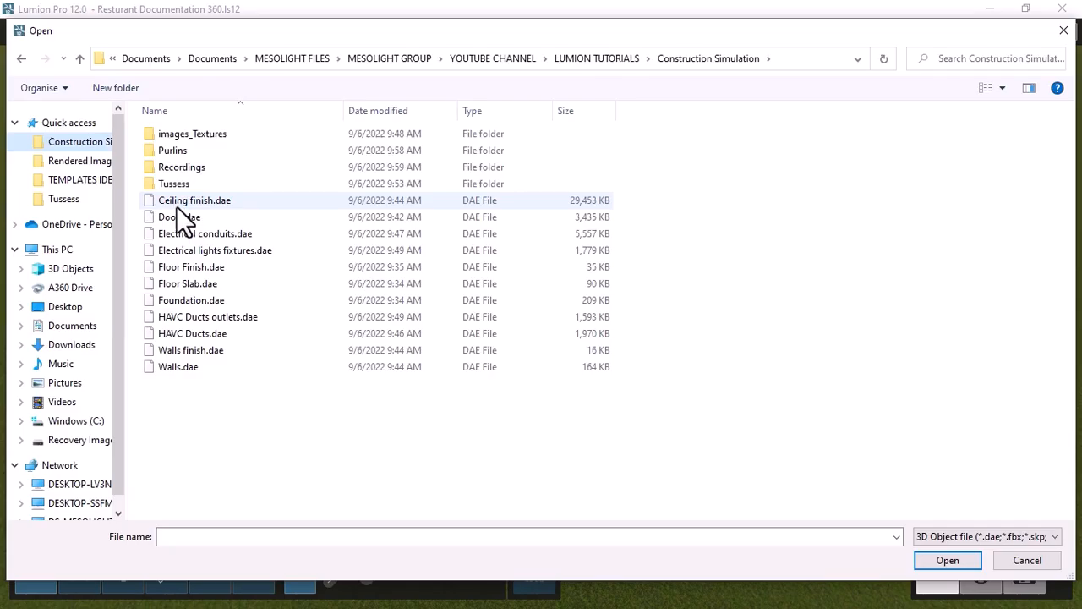
pyautogui.click(190, 301)
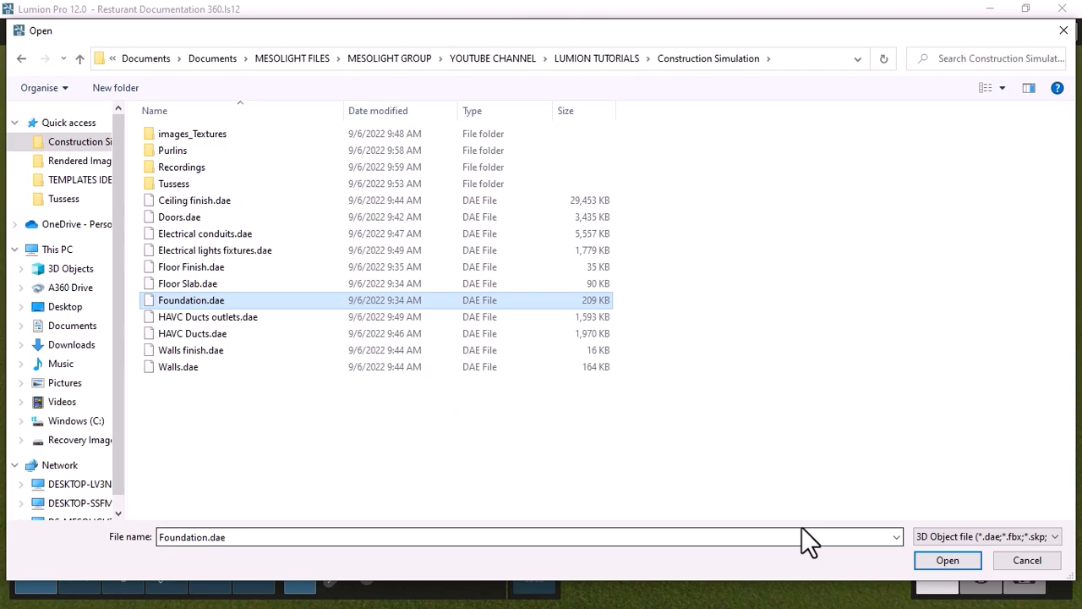
pyautogui.click(943, 562)
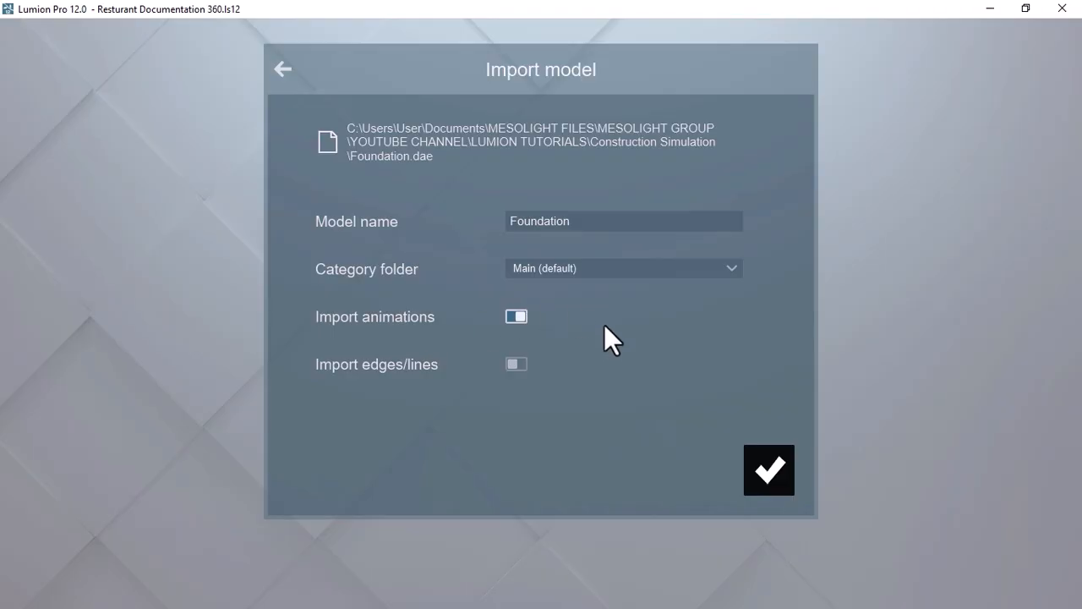
# Step: Import the Foundation model into a new category folder named "CONSTRUCTION 4D SIMULATION" and place it at the origin axes
pyautogui.click(721, 268)
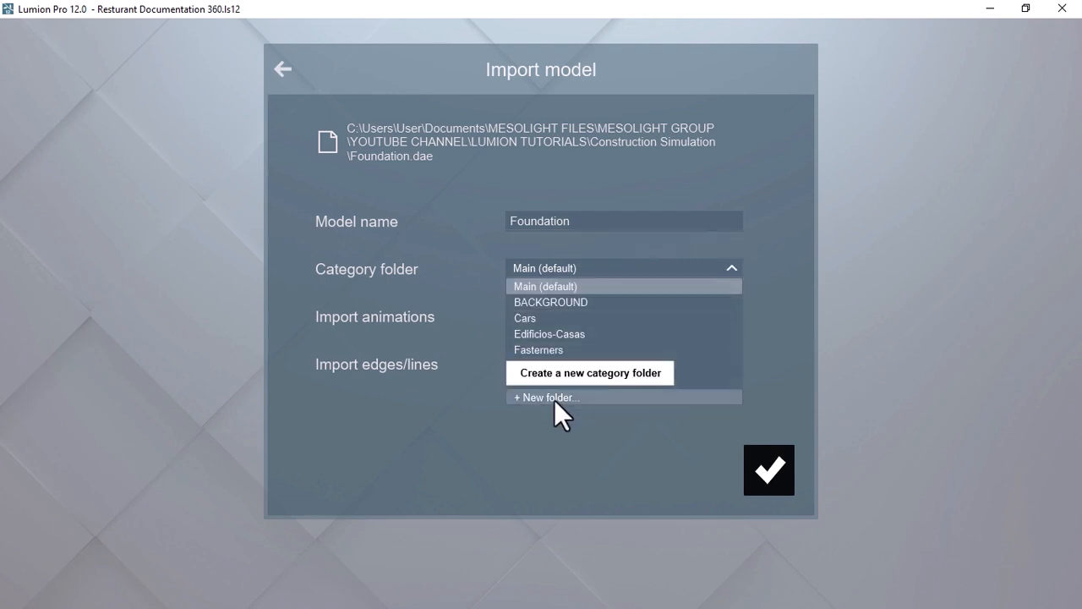
pyautogui.click(556, 398)
pyautogui.click(628, 300)
pyautogui.write('CON')
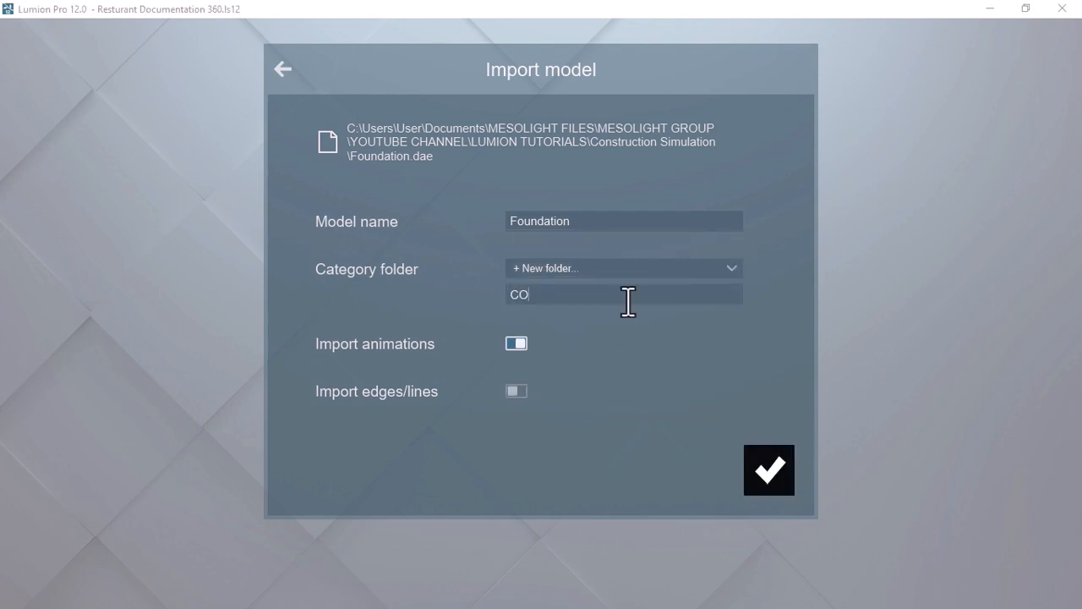
pyautogui.write('STRUCTION 4D SIMULATION')
pyautogui.click(775, 471)
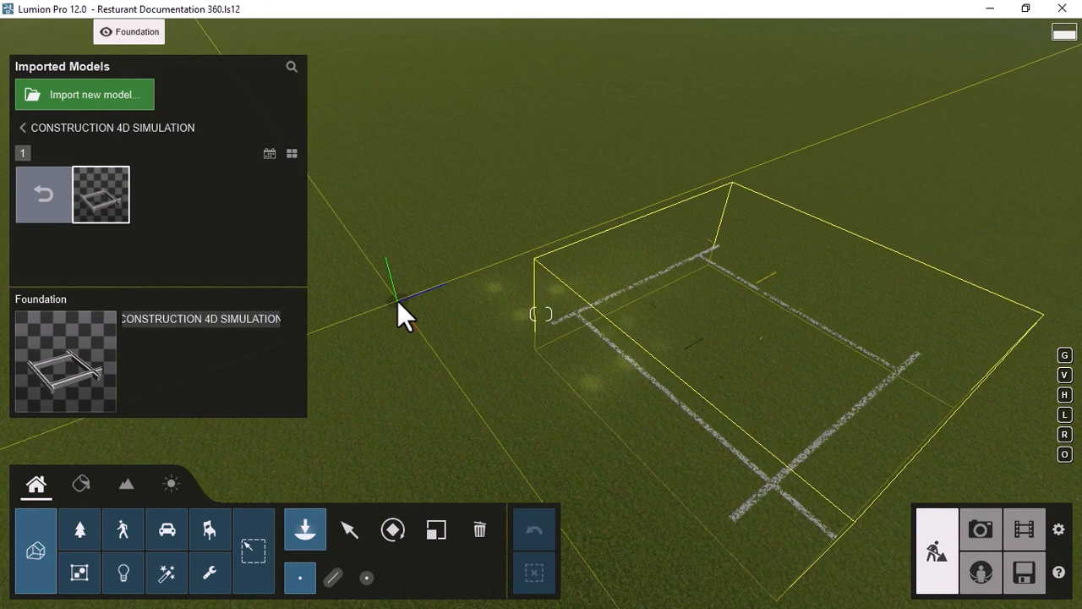
pyautogui.click(397, 301)
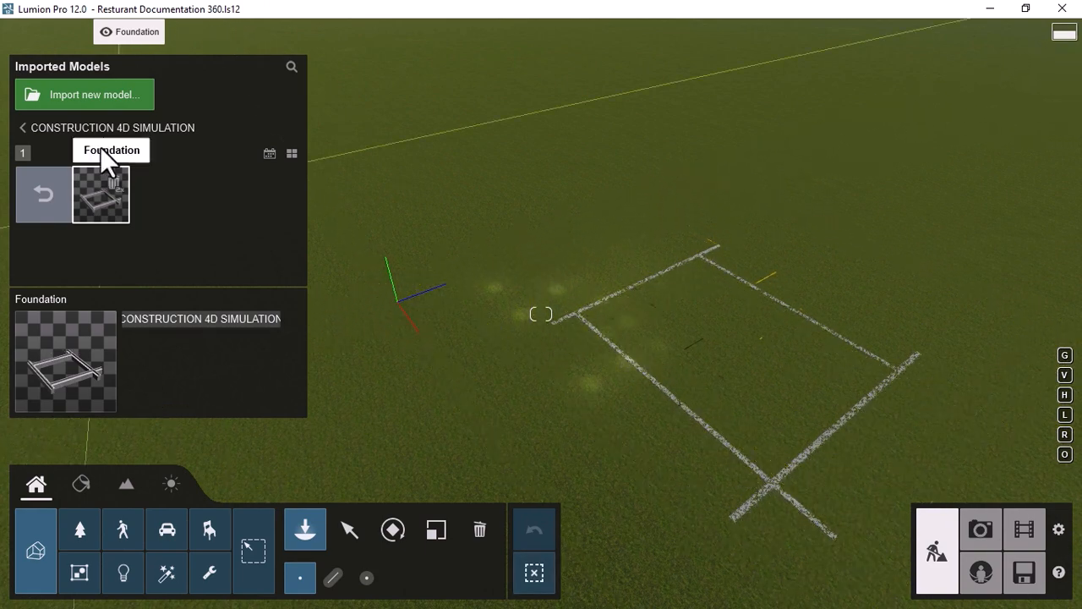
# Step: Make Floor Slab the active layer and choose Floor Slab.dae from the Construction Simulation folder for import
pyautogui.click(90, 93)
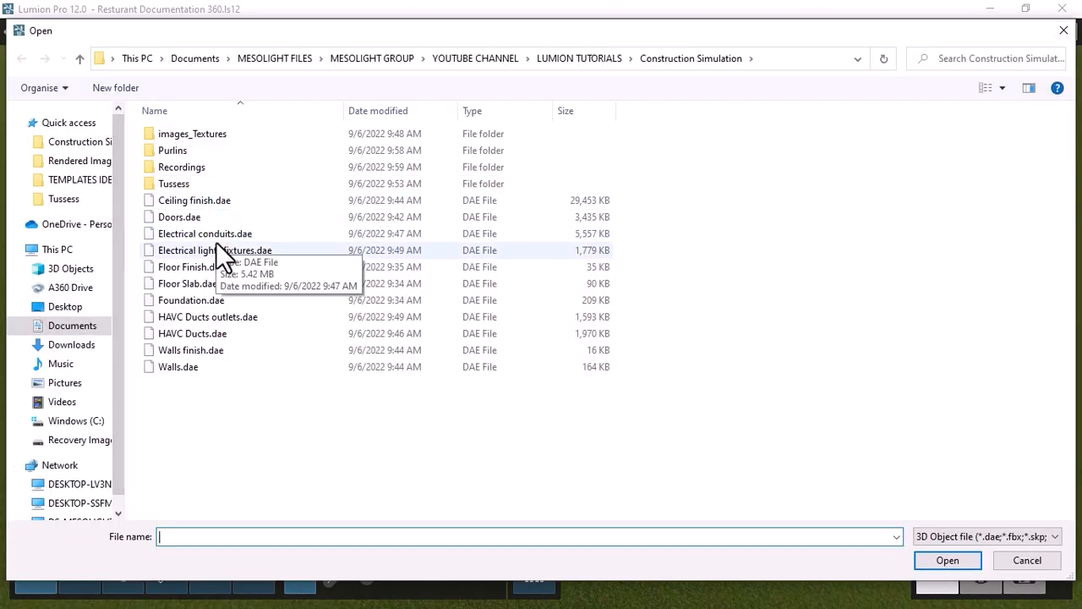
pyautogui.click(1015, 561)
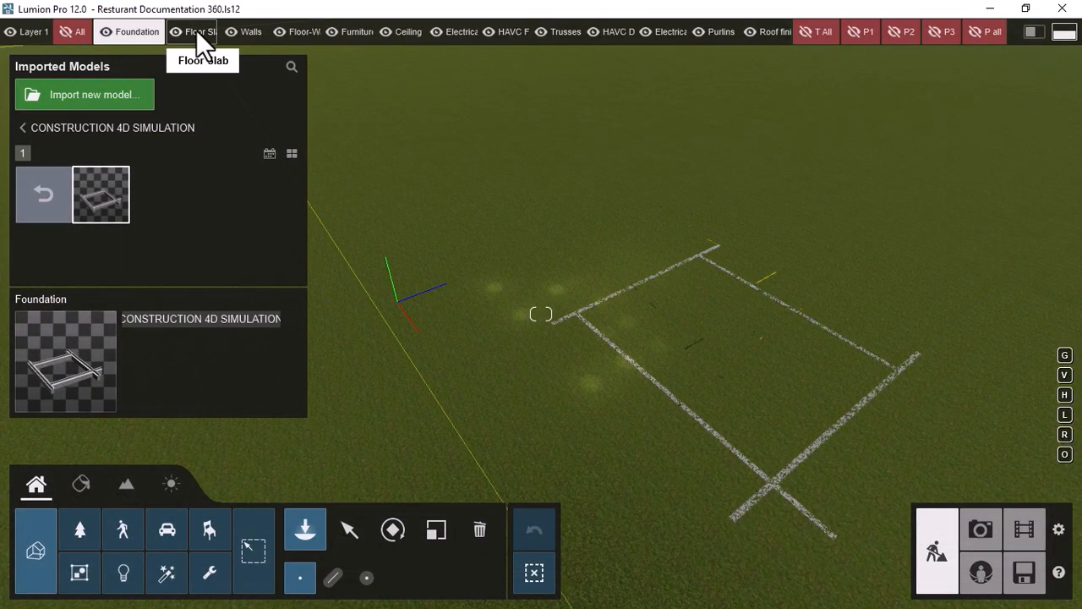
pyautogui.click(196, 31)
pyautogui.click(99, 93)
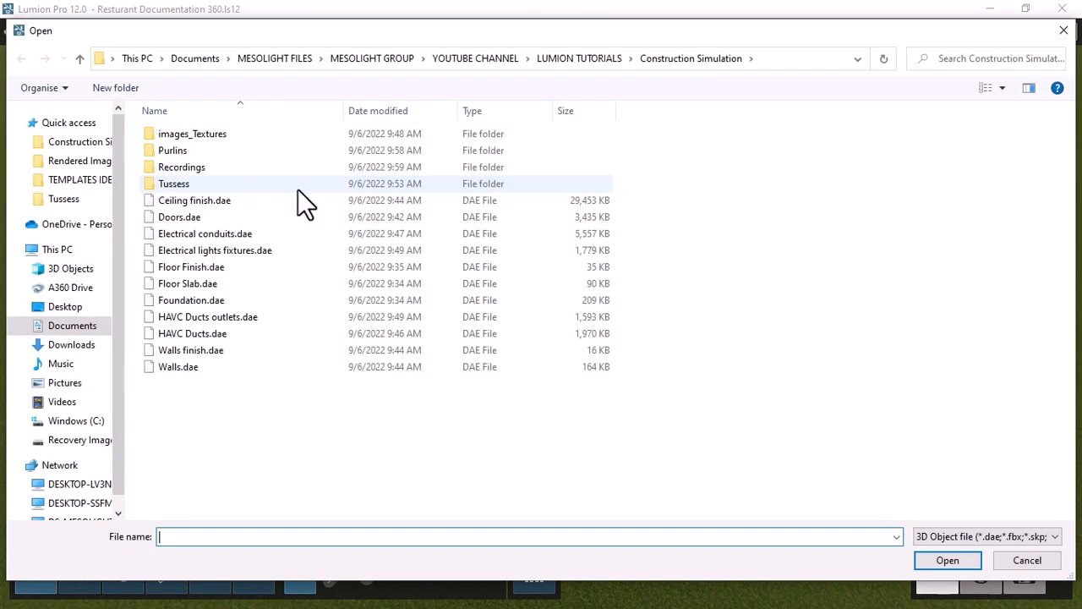
pyautogui.click(188, 281)
pyautogui.click(187, 269)
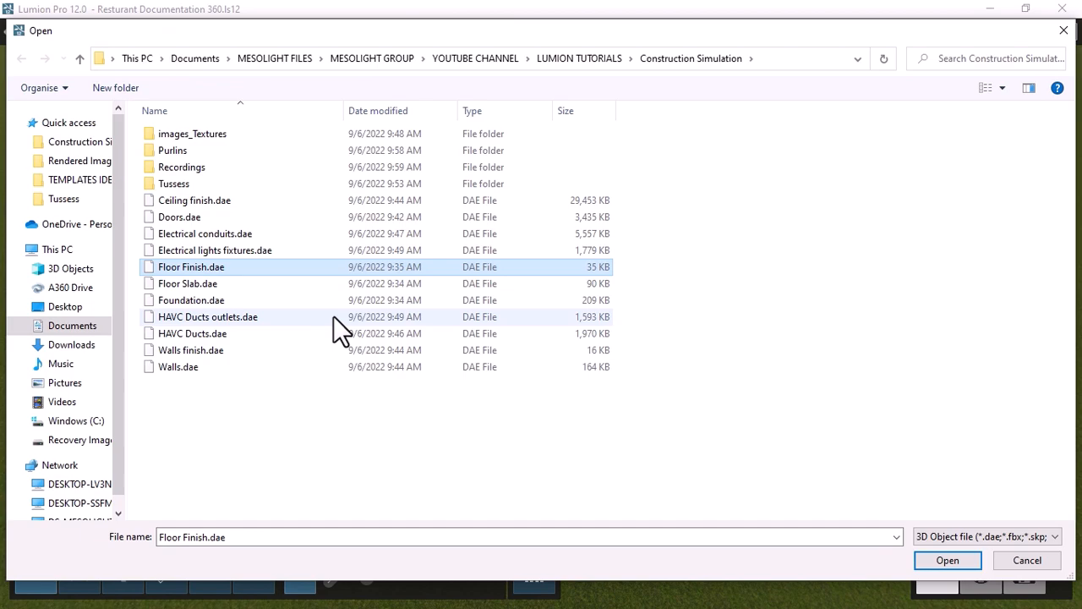
pyautogui.click(208, 287)
pyautogui.click(946, 561)
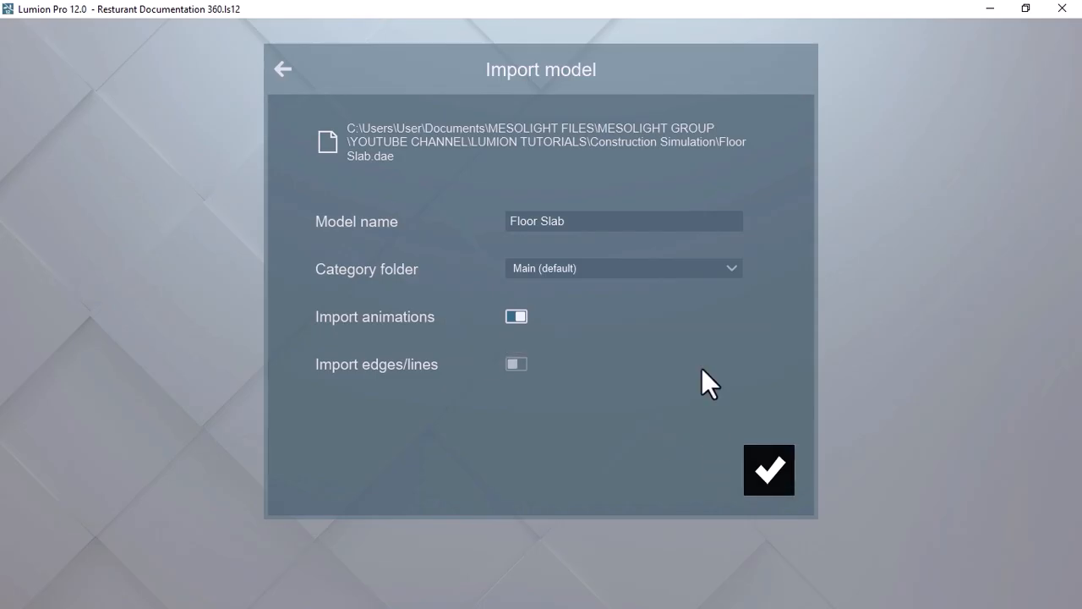
# Step: Import the Floor Slab model into the CONSTRUCTION 4D SIMULATION category folder and place it at the origin axes
pyautogui.click(683, 268)
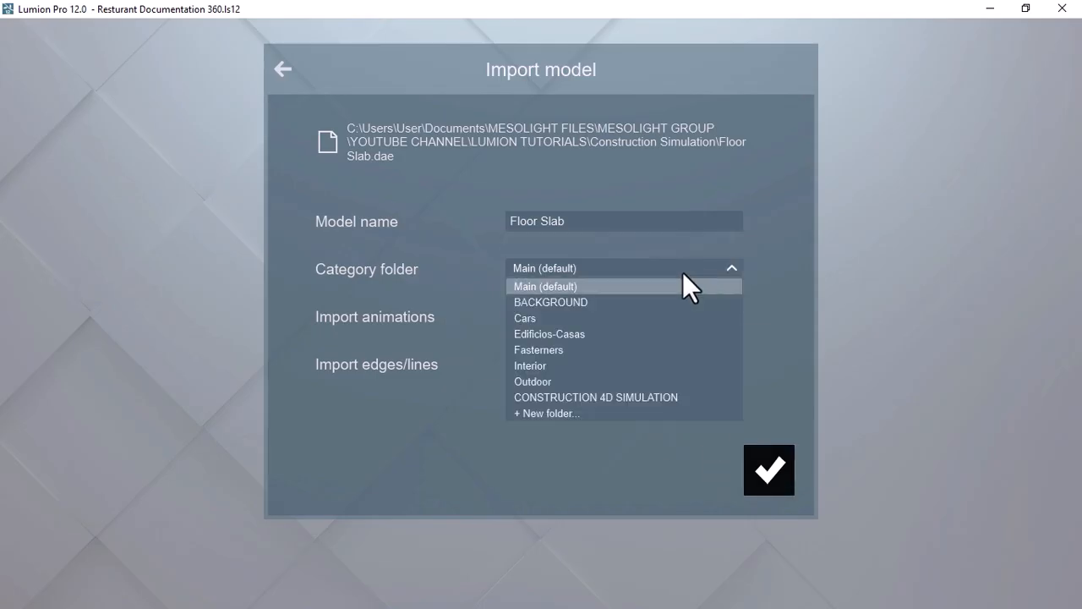
pyautogui.click(569, 397)
pyautogui.click(768, 471)
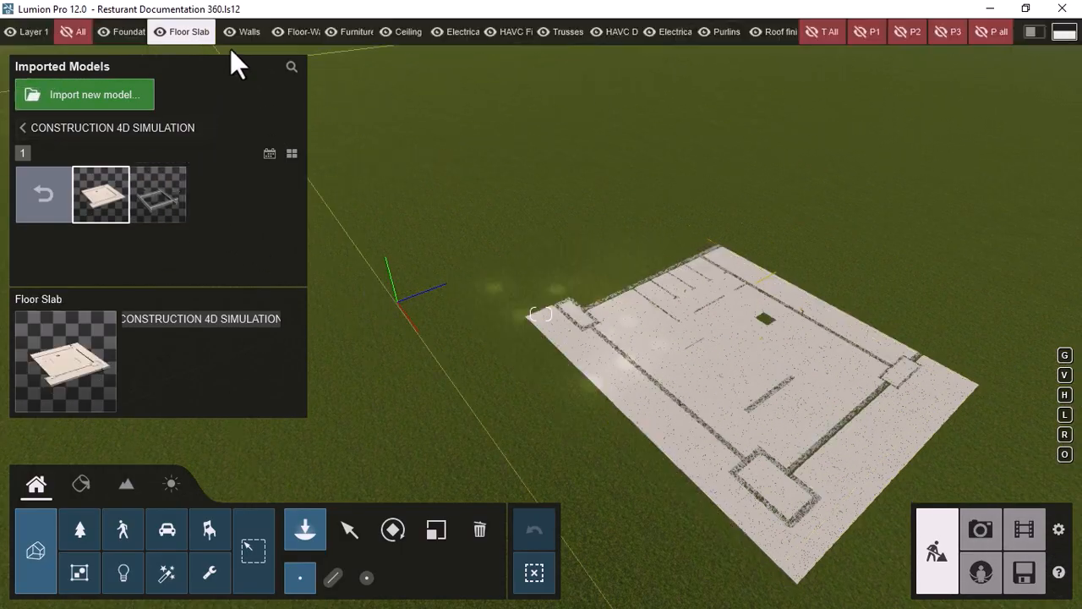
# Step: Make Walls the active layer and choose Walls.dae from the Construction Simulation folder for import
pyautogui.click(100, 91)
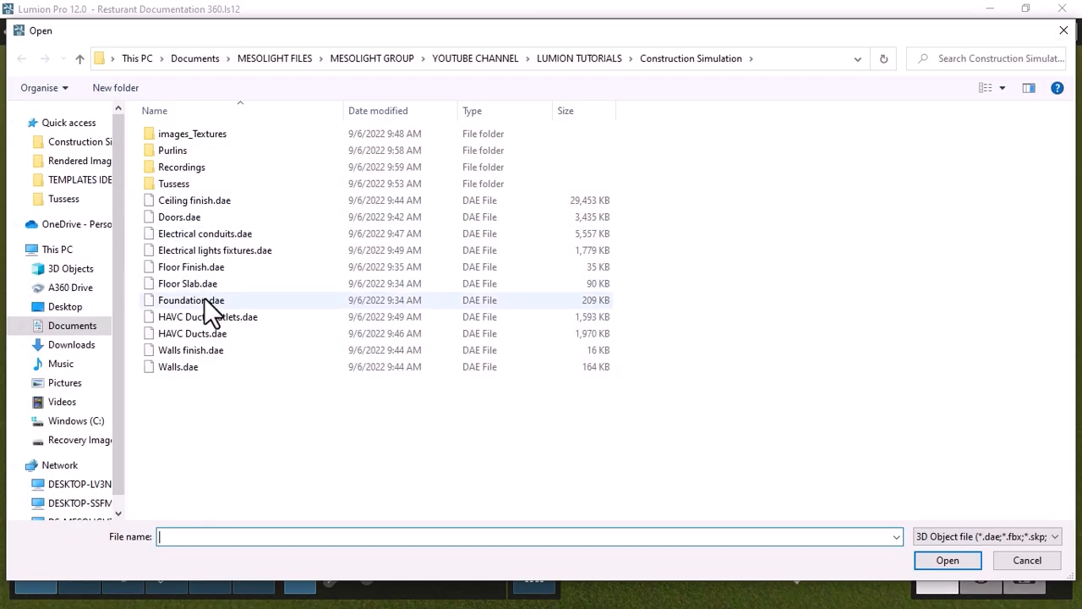
pyautogui.click(1026, 560)
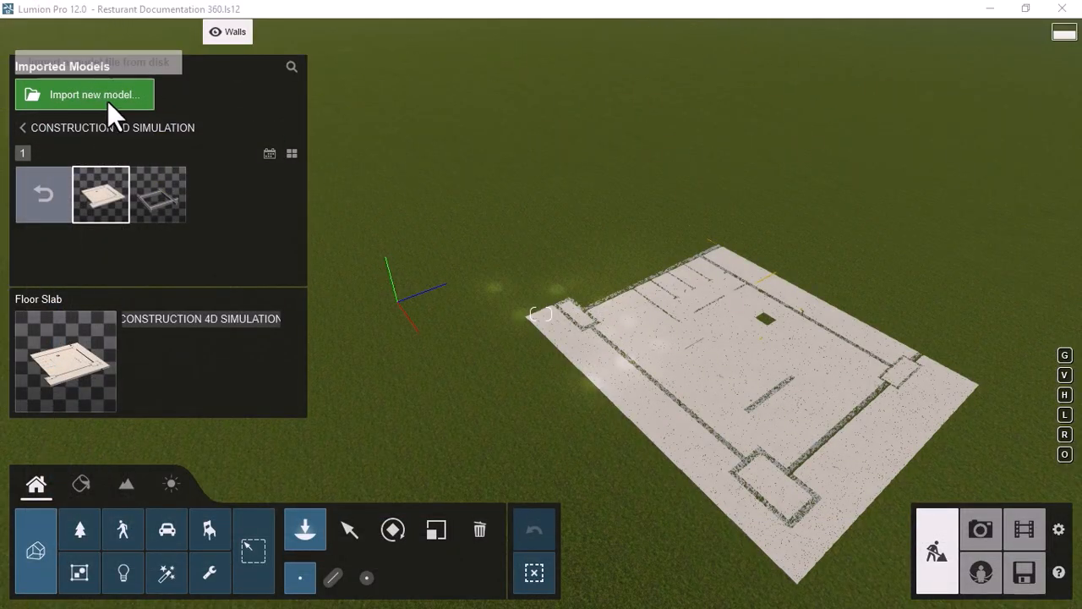
pyautogui.click(107, 101)
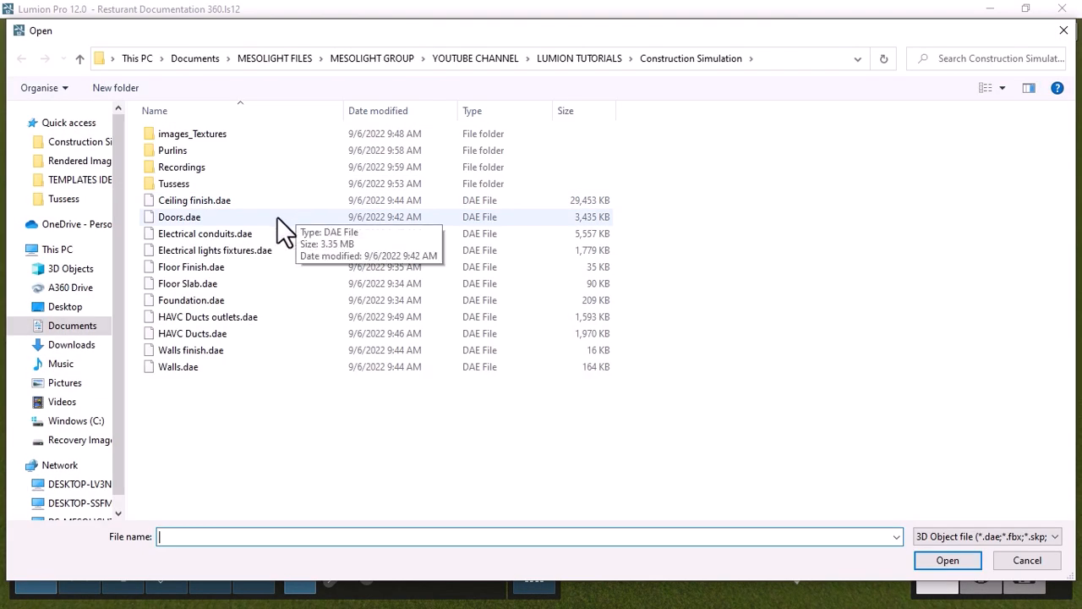
pyautogui.click(182, 367)
pyautogui.click(943, 562)
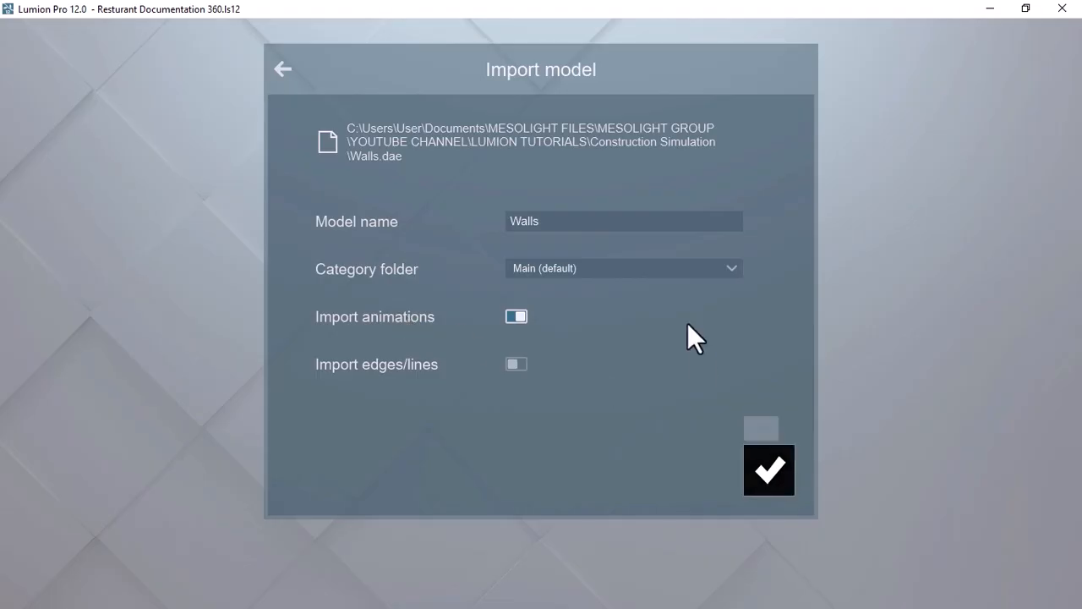
# Step: Import the Walls model into the CONSTRUCTION 4D SIMULATION category folder and place it at the origin axes
pyautogui.click(623, 268)
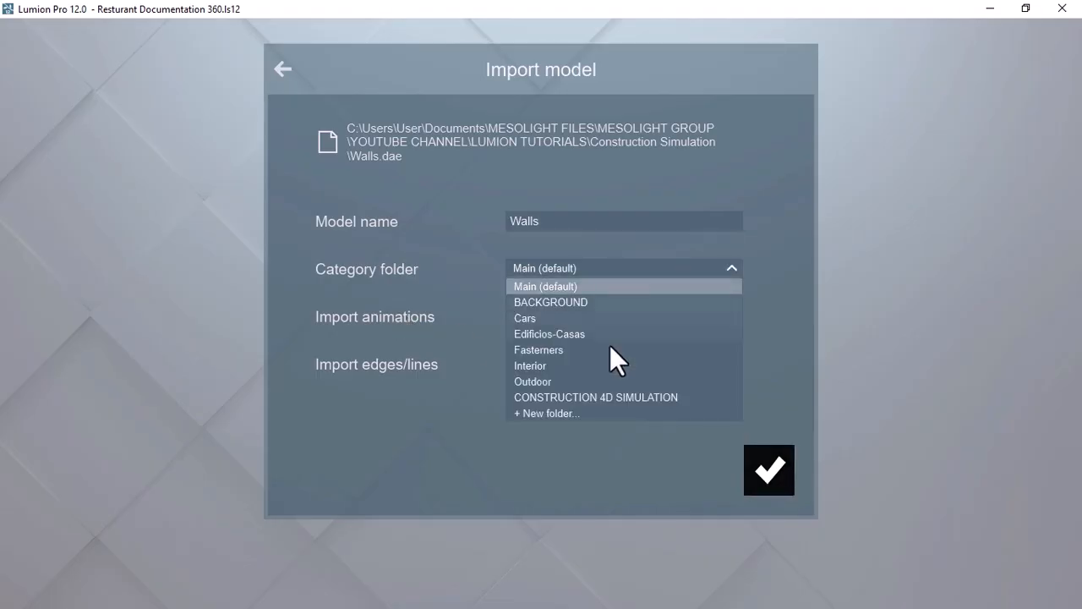
pyautogui.click(625, 396)
pyautogui.click(769, 470)
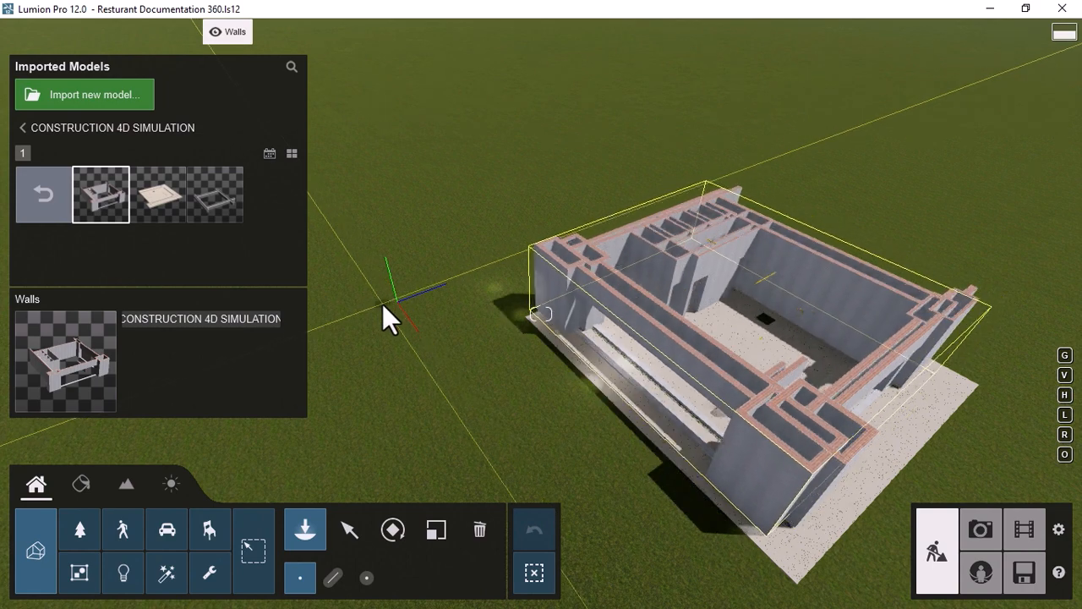
pyautogui.click(382, 304)
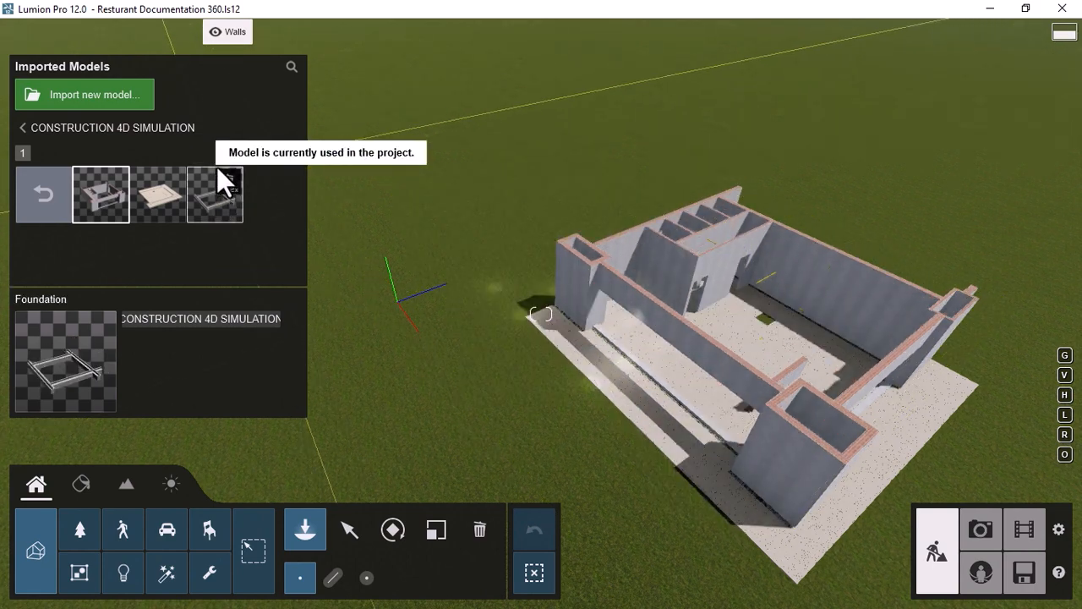
# Step: Make Floor-Wall finish the active layer and choose Walls finish.dae from the Construction Simulation folder for import
pyautogui.click(282, 31)
pyautogui.click(88, 93)
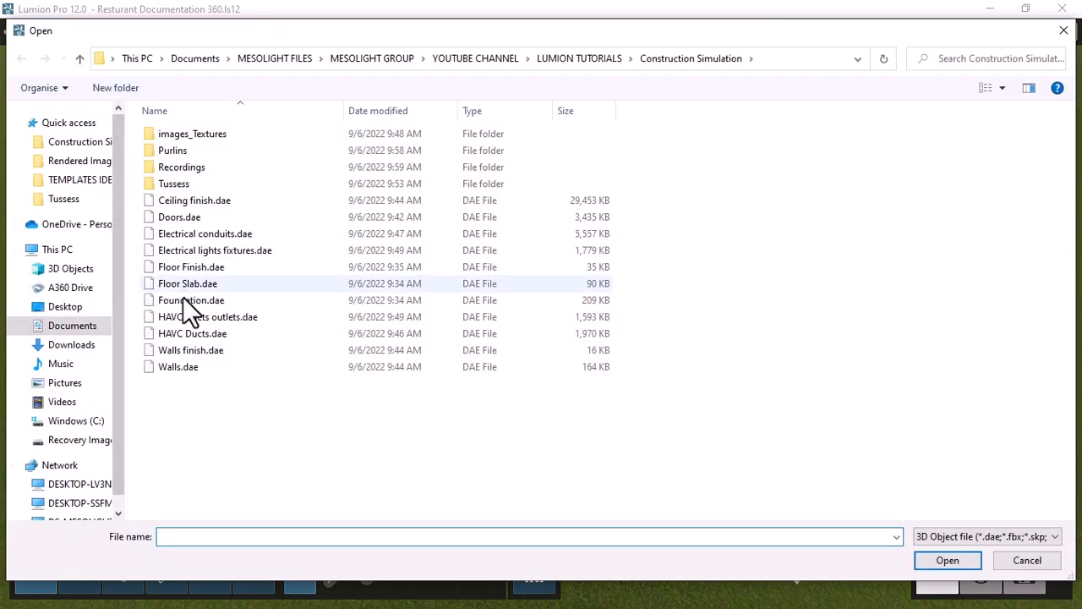
pyautogui.click(179, 348)
pyautogui.click(940, 565)
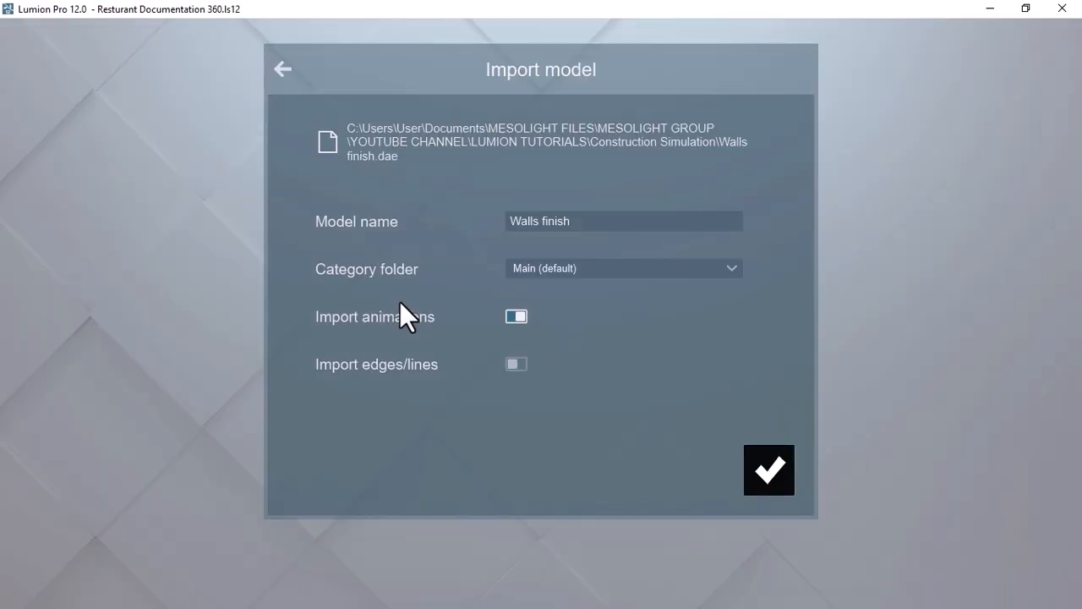
# Step: Import the Walls finish model into the CONSTRUCTION 4D SIMULATION category folder and place it at the origin axes
pyautogui.click(606, 269)
pyautogui.click(578, 395)
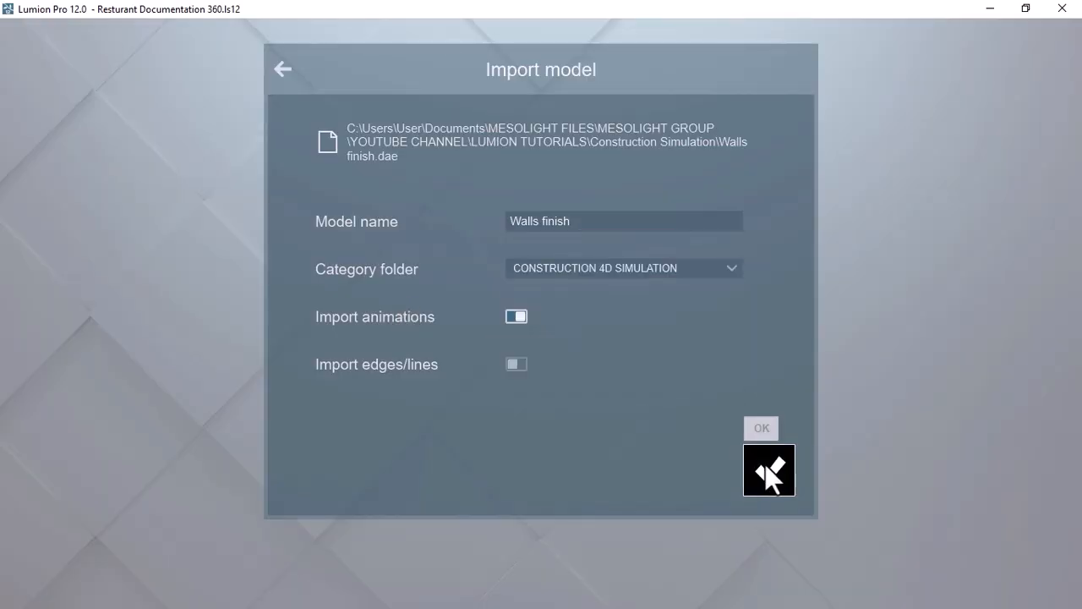
pyautogui.click(768, 467)
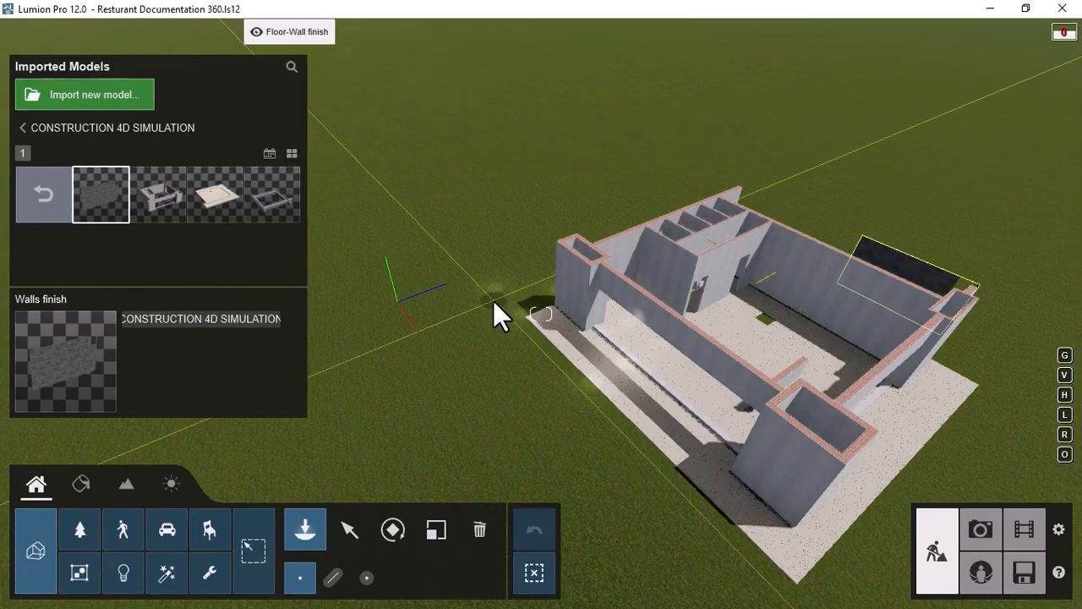
pyautogui.click(493, 300)
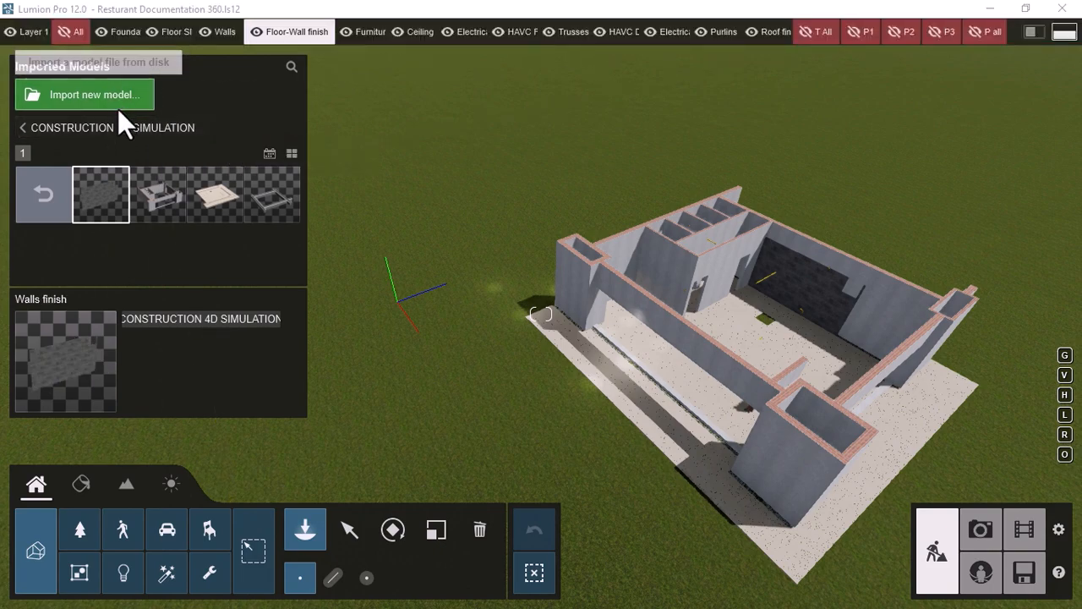
# Step: Import Floor Finish.dae into the CONSTRUCTION 4D SIMULATION category folder and place it at the origin axes on the Floor-Wall finish layer
pyautogui.click(118, 107)
pyautogui.click(187, 270)
pyautogui.click(947, 558)
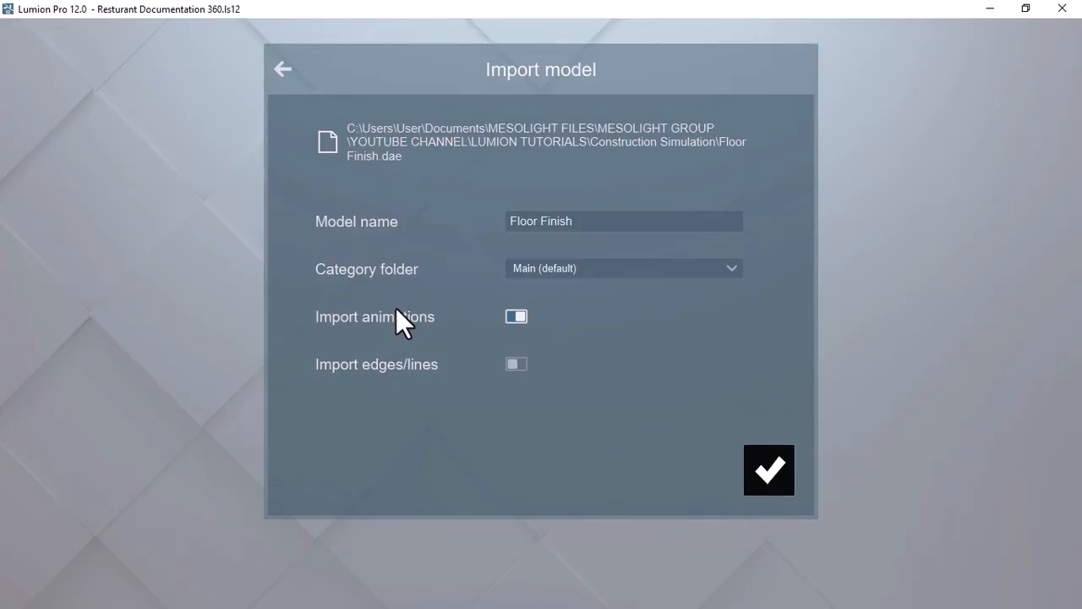
pyautogui.click(580, 270)
pyautogui.click(601, 395)
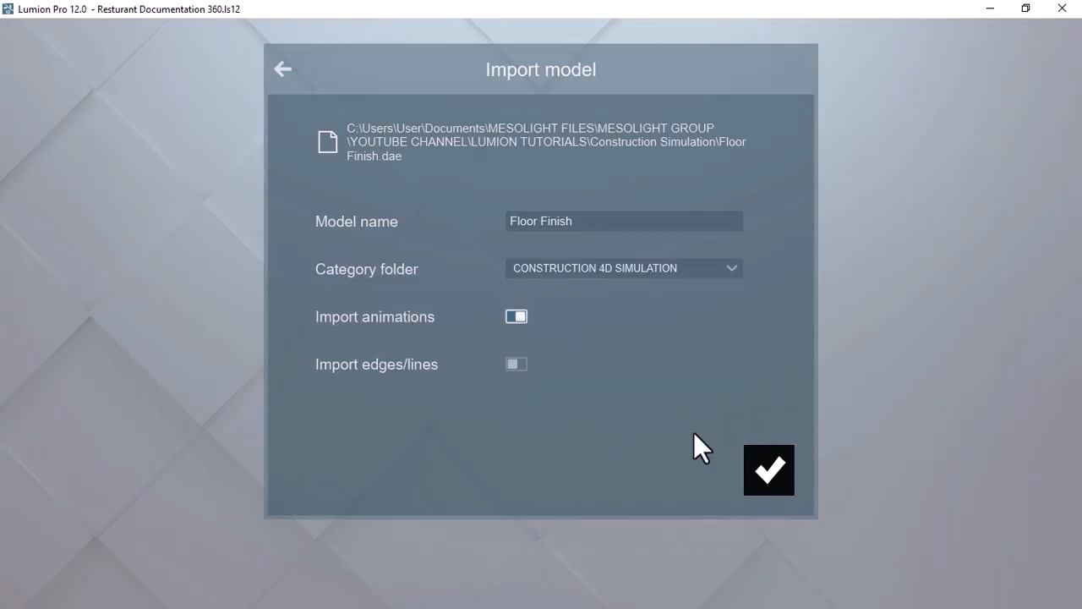
pyautogui.click(759, 462)
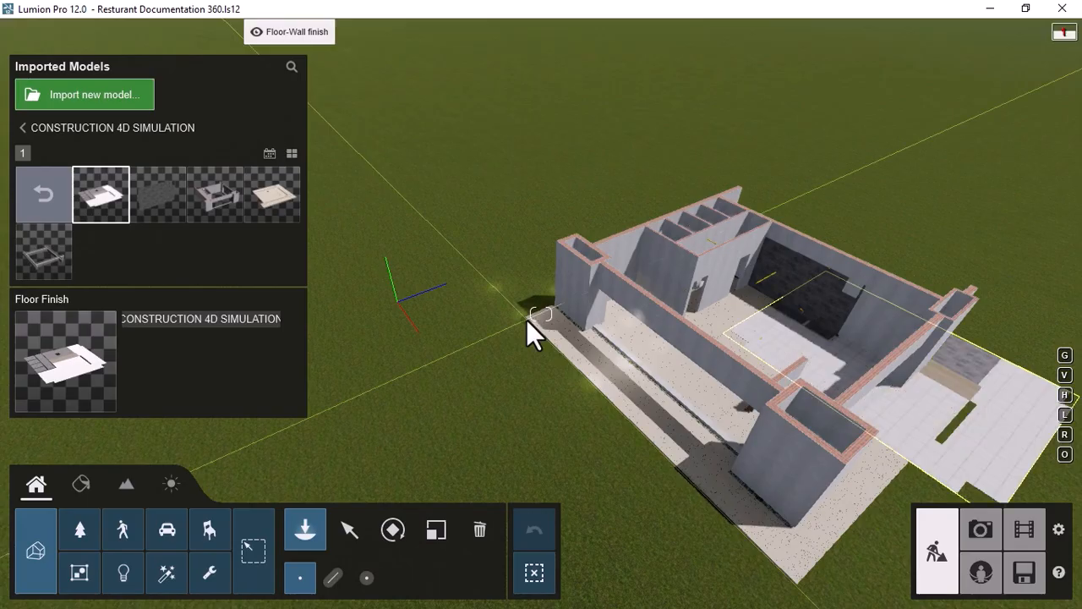
pyautogui.click(399, 302)
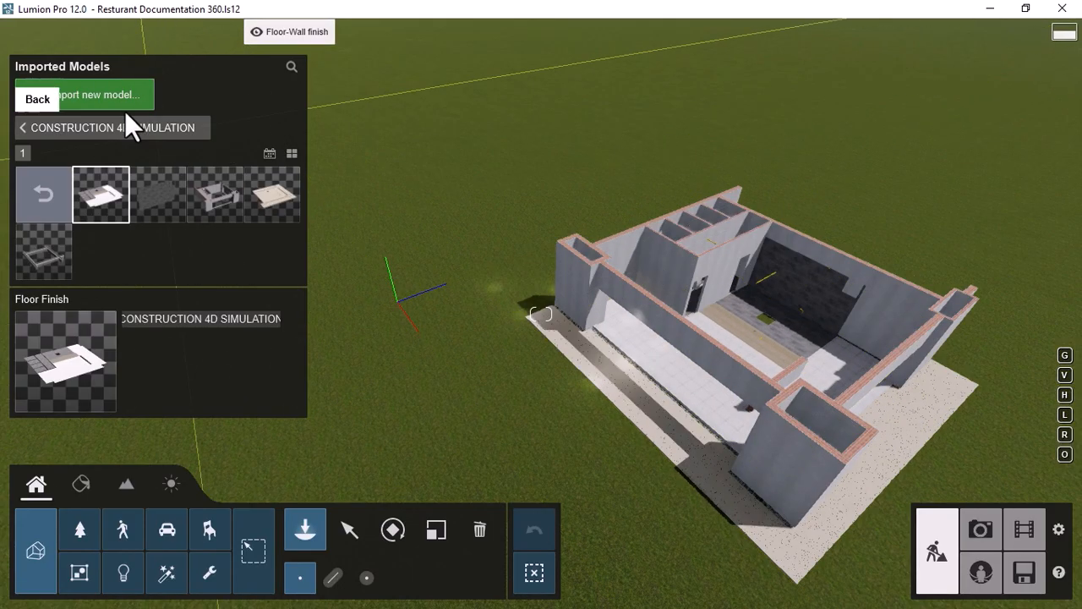
# Step: Make Furniture the active layer and choose Furniture.dae from the Construction Simulation folder for import
pyautogui.click(361, 30)
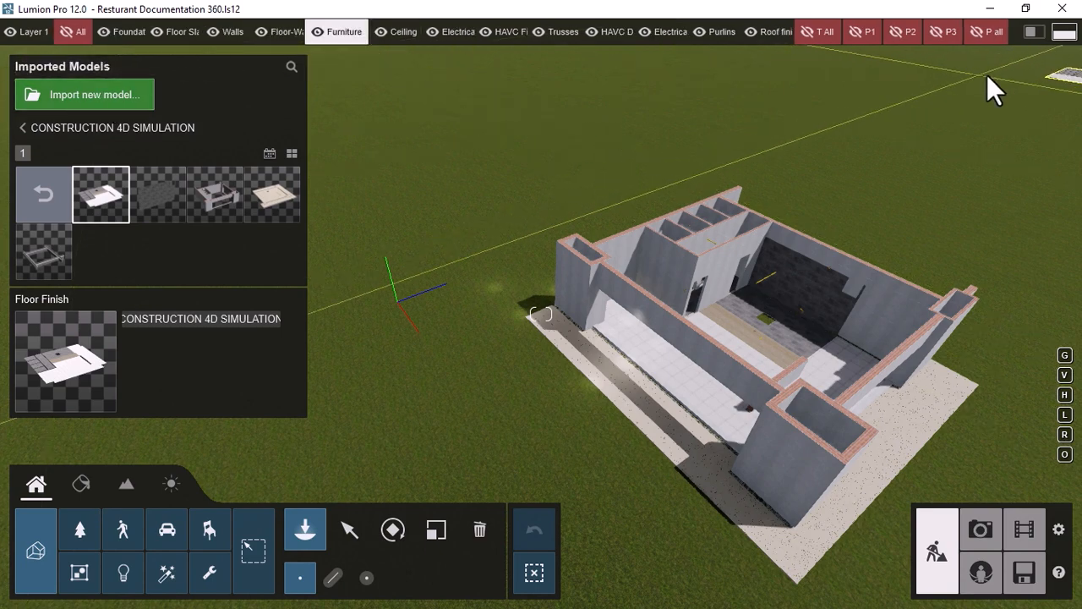
pyautogui.click(129, 94)
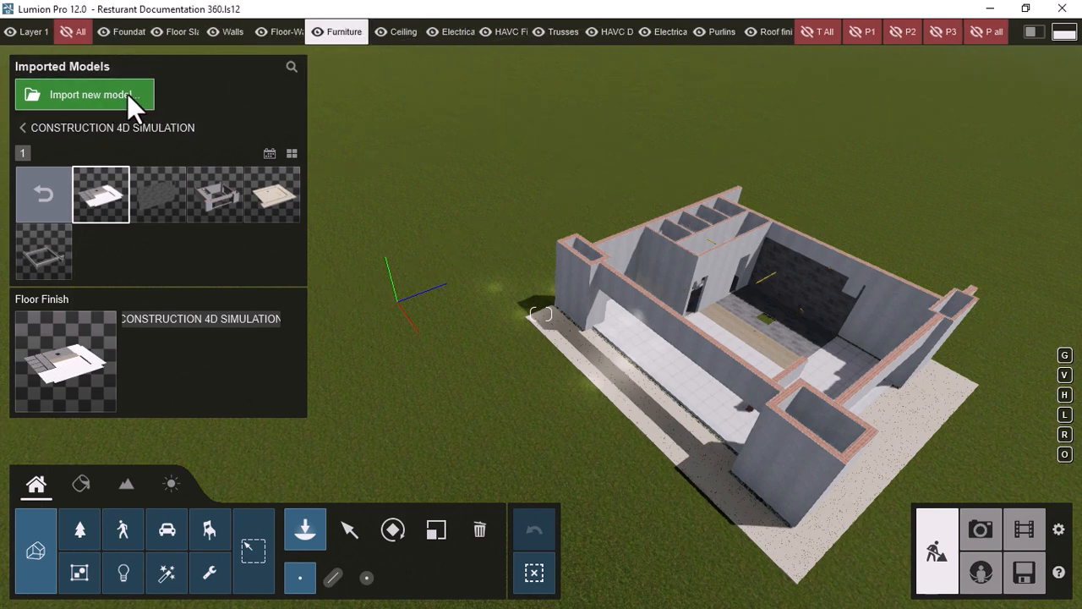
pyautogui.click(181, 318)
pyautogui.press('Return')
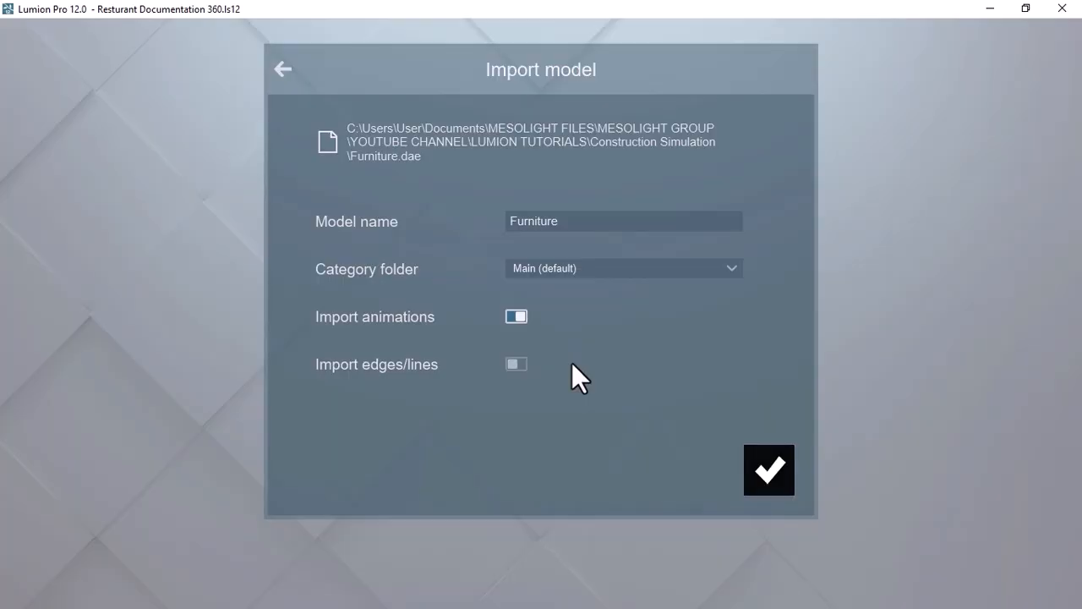
# Step: Import the Furniture model into the CONSTRUCTION 4D SIMULATION category folder and place it at the origin axes
pyautogui.click(632, 268)
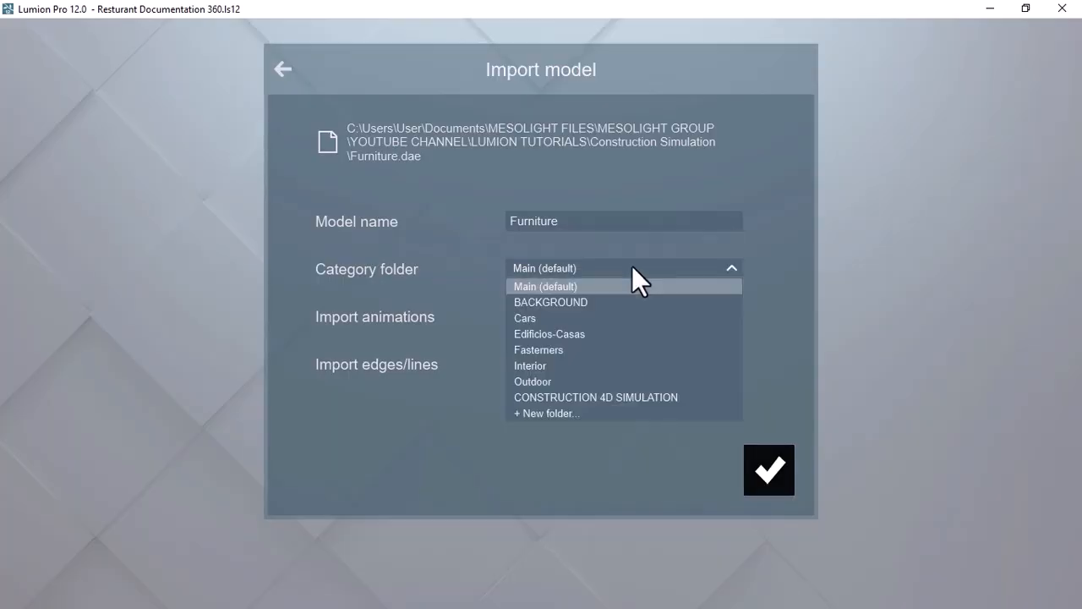
pyautogui.click(562, 397)
pyautogui.click(772, 473)
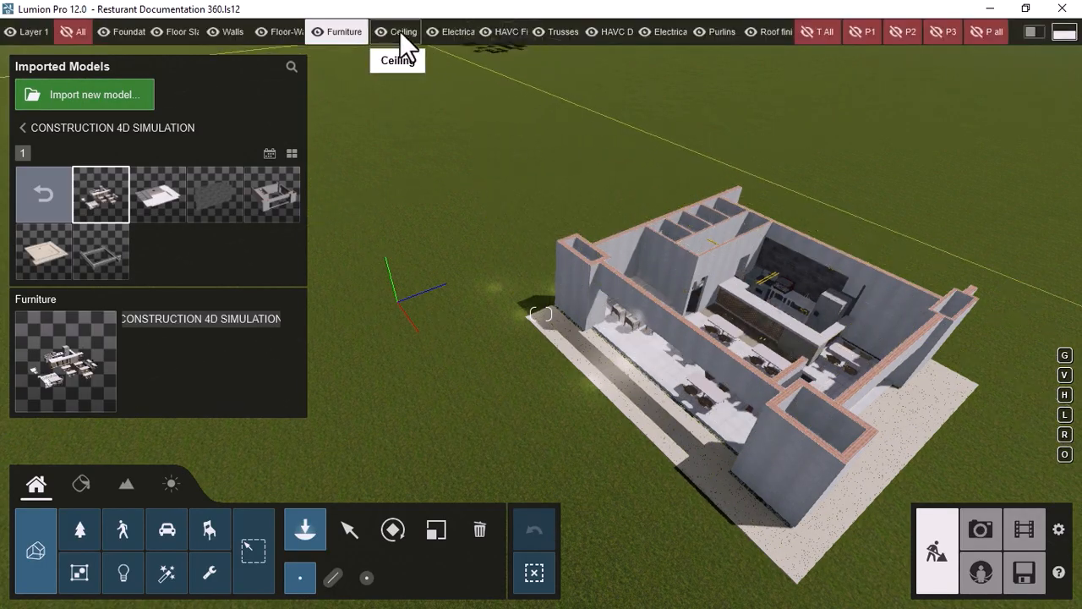
# Step: Make Ceiling the active layer and choose Ceiling finish.dae from the Construction Simulation folder for import
pyautogui.click(400, 32)
pyautogui.click(116, 96)
pyautogui.click(199, 200)
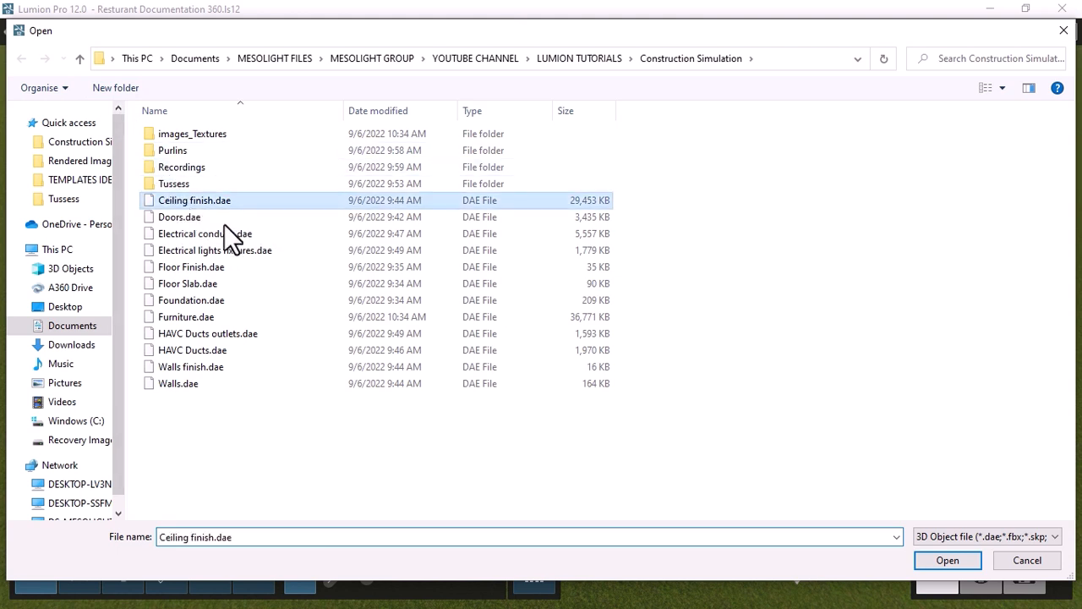
pyautogui.click(931, 562)
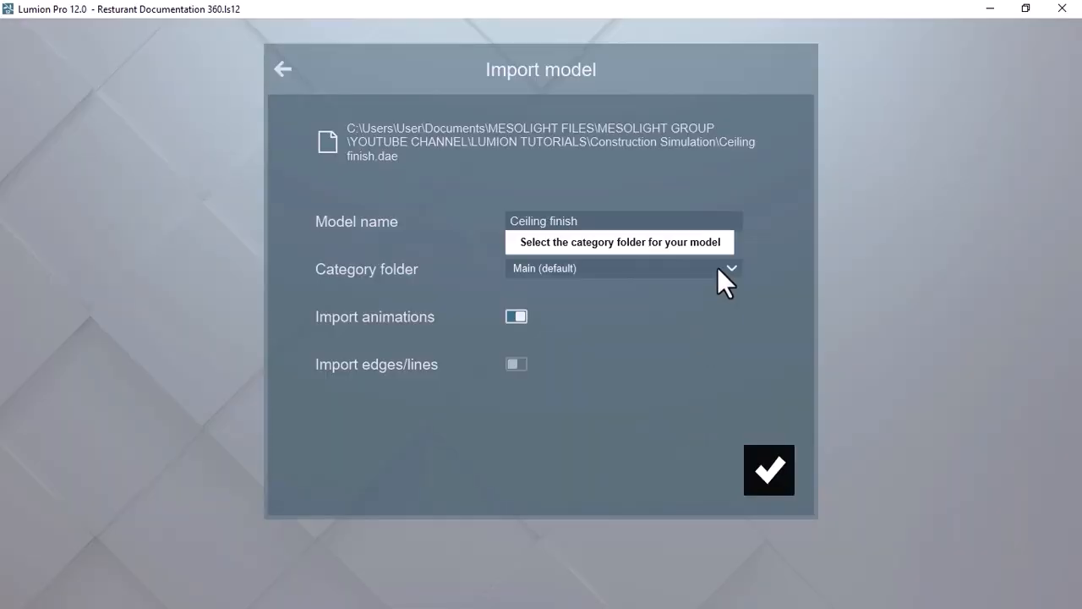
# Step: Import the Ceiling finish model into the CONSTRUCTION 4D SIMULATION category folder and place it at the origin axes
pyautogui.click(717, 268)
pyautogui.click(681, 397)
pyautogui.click(761, 453)
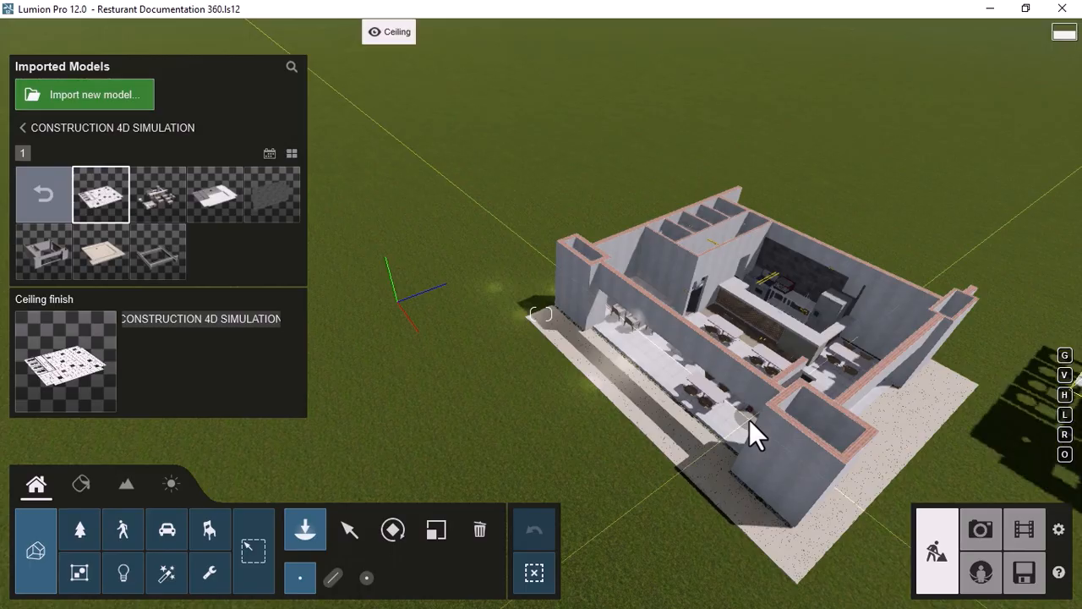
pyautogui.click(396, 303)
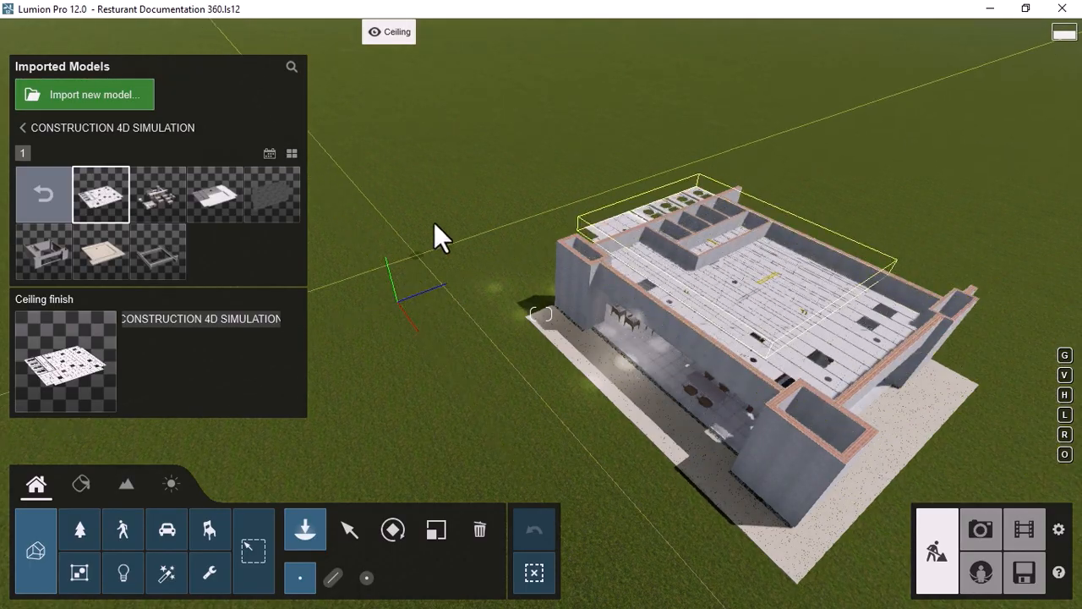
# Step: Make Electrical & Fire fixtures the active layer and choose Electrical lights fixtures.dae from the Construction Simulation folder for import
pyautogui.click(449, 33)
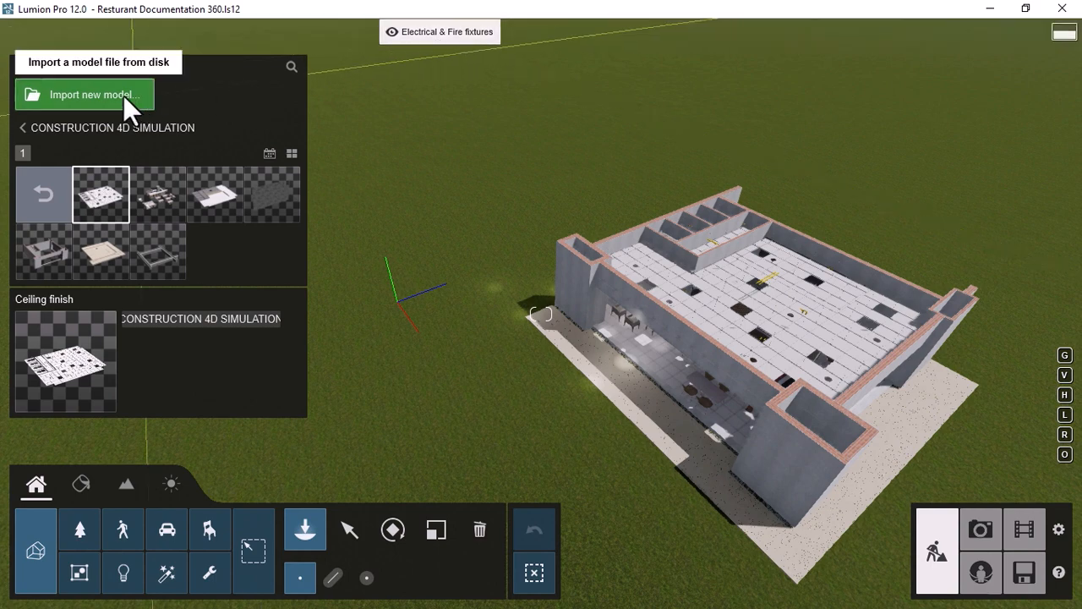
pyautogui.click(123, 96)
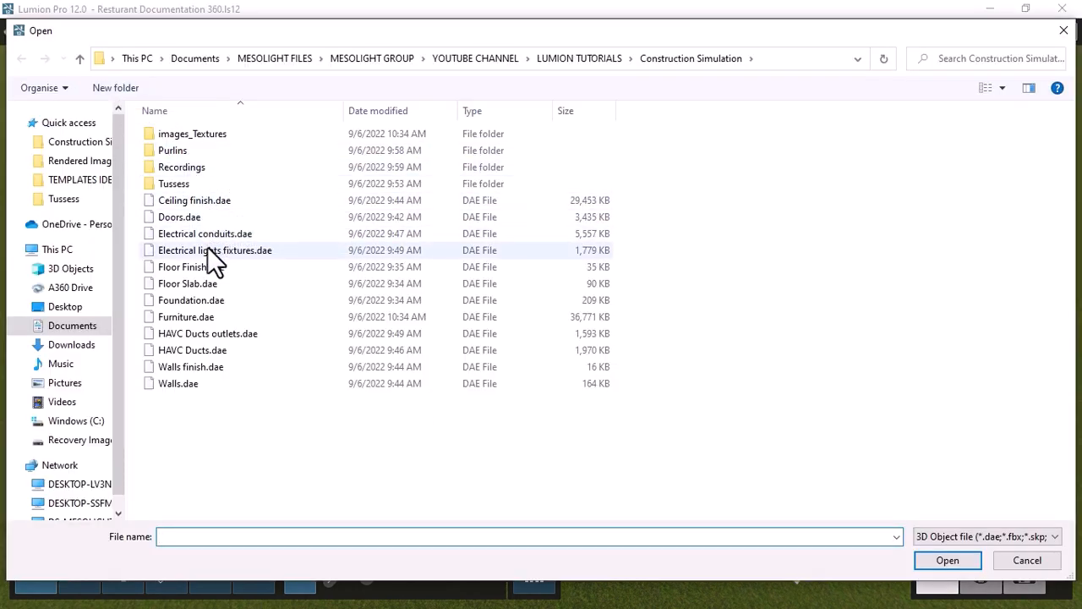
pyautogui.click(212, 254)
pyautogui.click(930, 562)
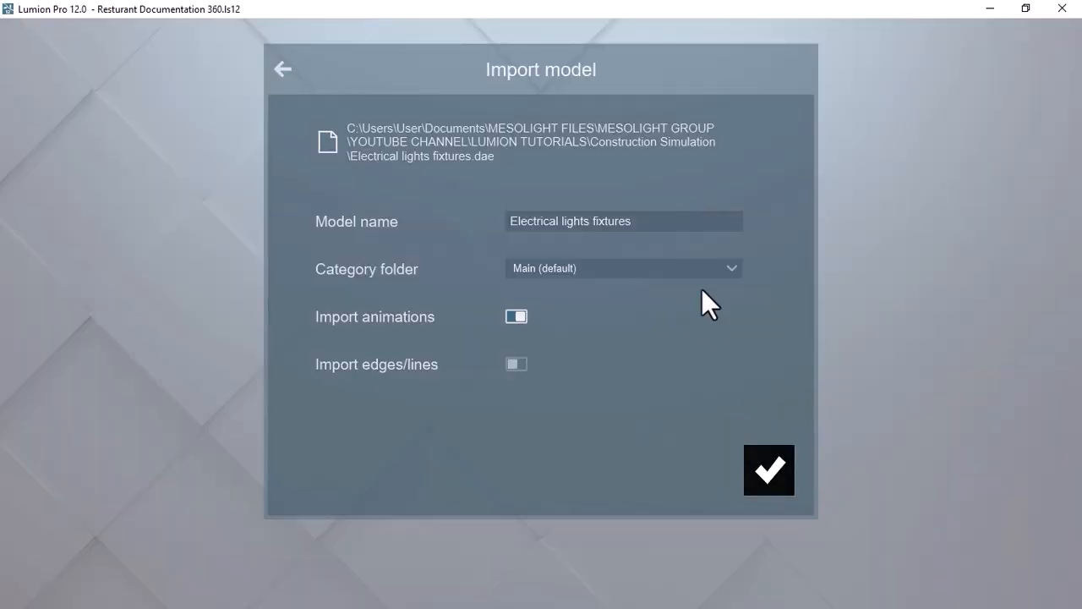
# Step: Import the Electrical lights fixtures model into the CONSTRUCTION 4D SIMULATION category folder and place it at the origin axes
pyautogui.click(698, 268)
pyautogui.click(618, 396)
pyautogui.click(755, 460)
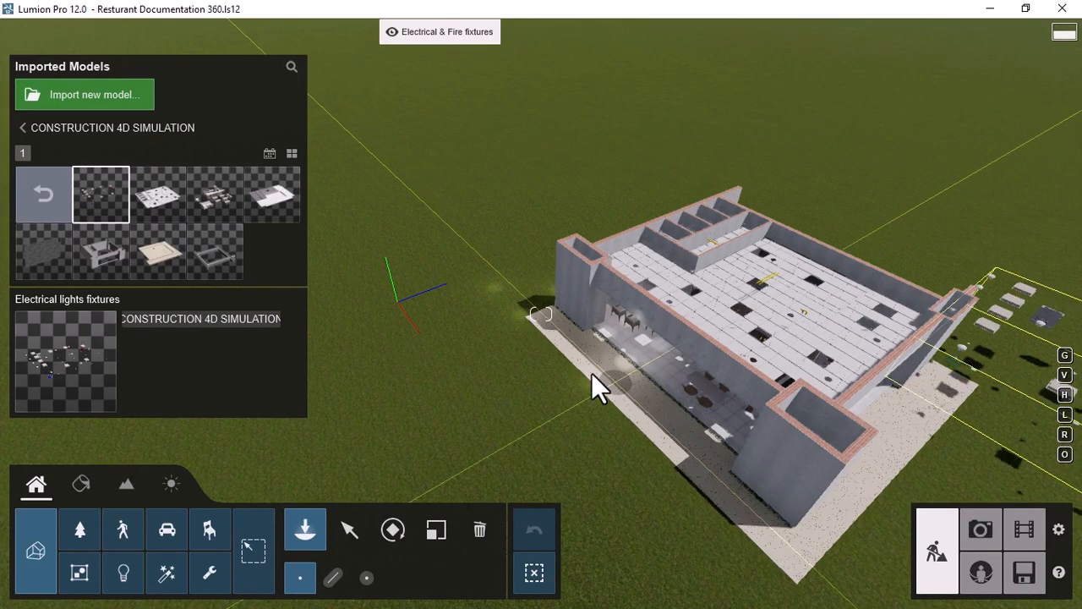
pyautogui.click(400, 300)
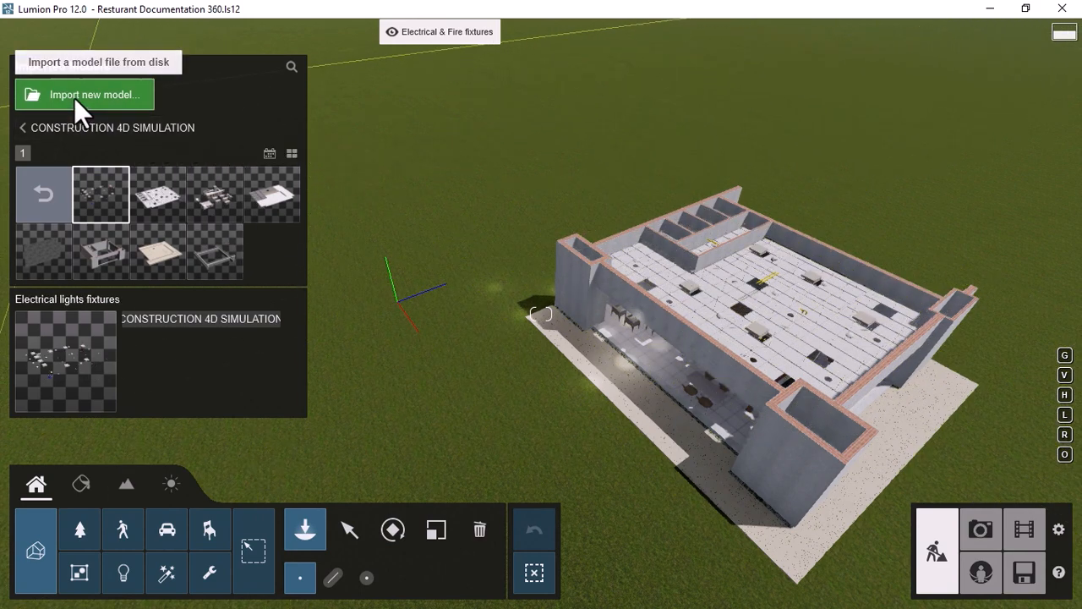
# Step: Import HAVC Ducts outlets.dae into the CONSTRUCTION 4D SIMULATION category folder and place it at the origin axes on the Electrical & Fire fixtures layer
pyautogui.click(74, 98)
pyautogui.click(195, 335)
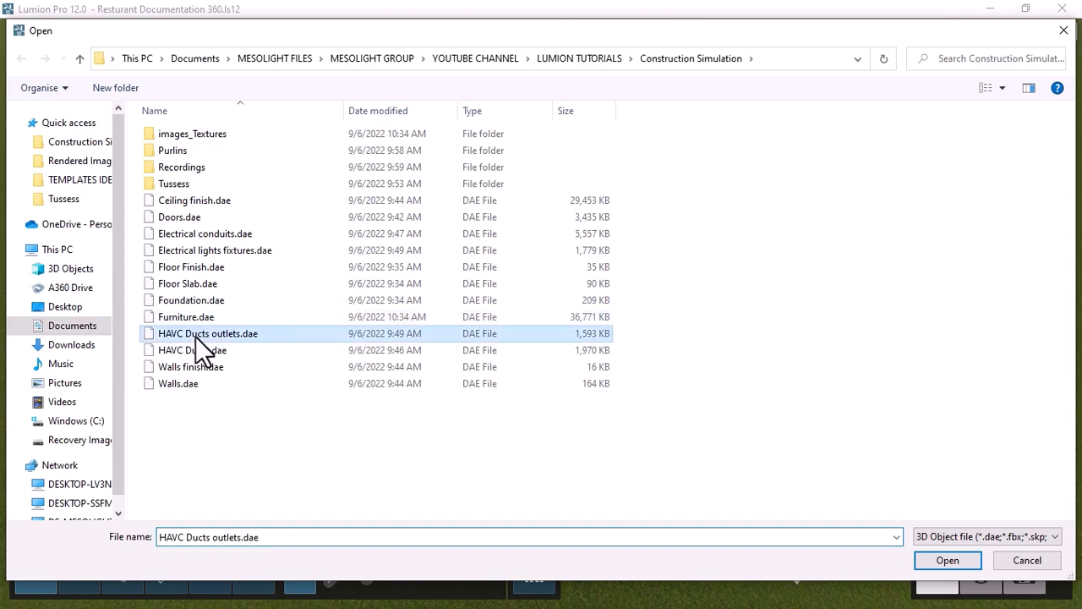
pyautogui.click(926, 560)
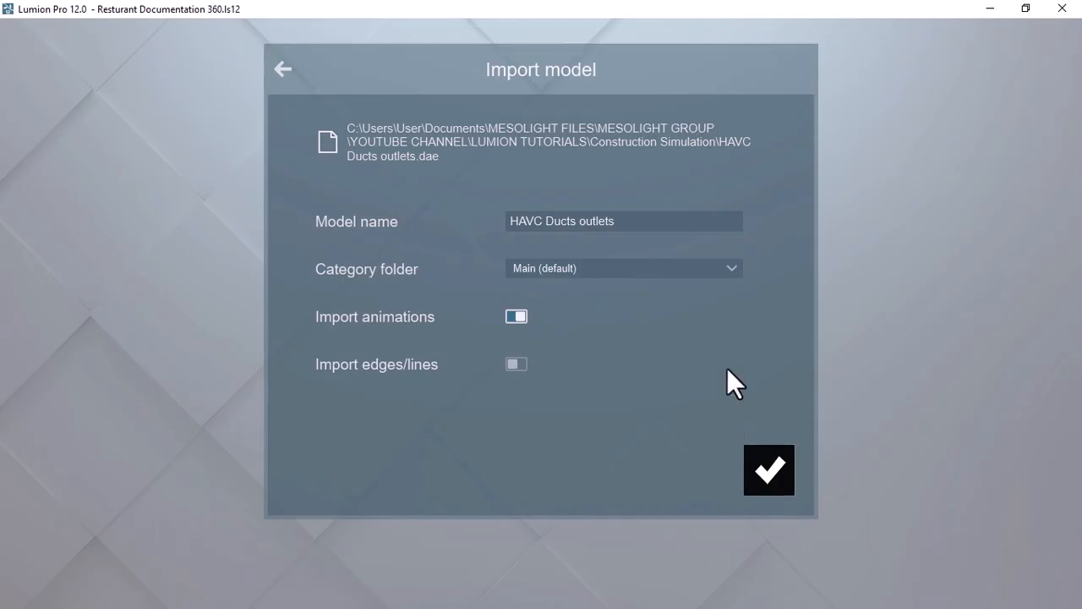
pyautogui.click(675, 269)
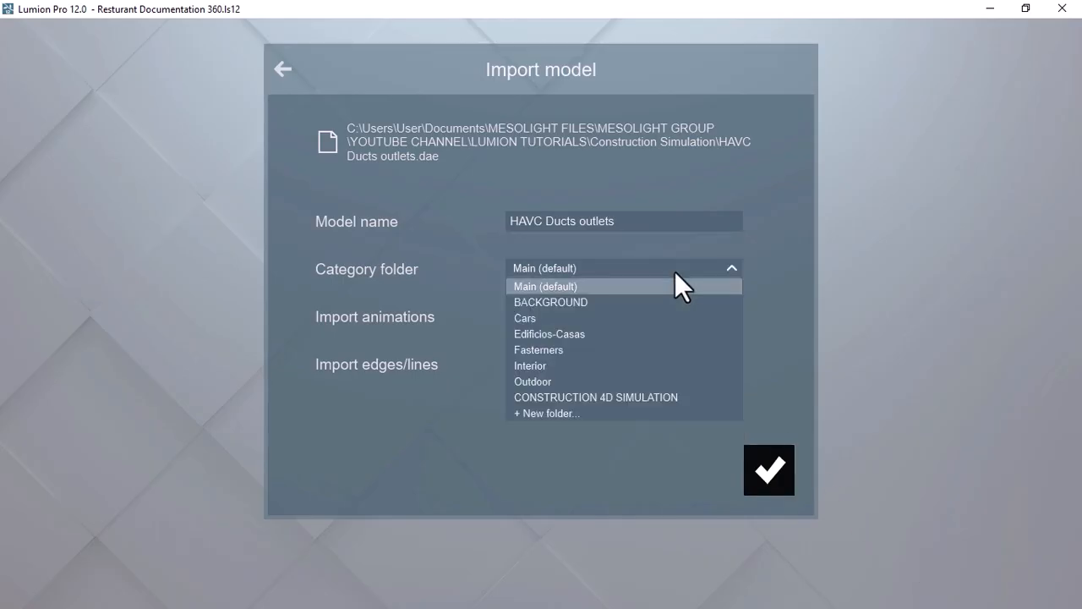
pyautogui.click(621, 396)
pyautogui.click(765, 470)
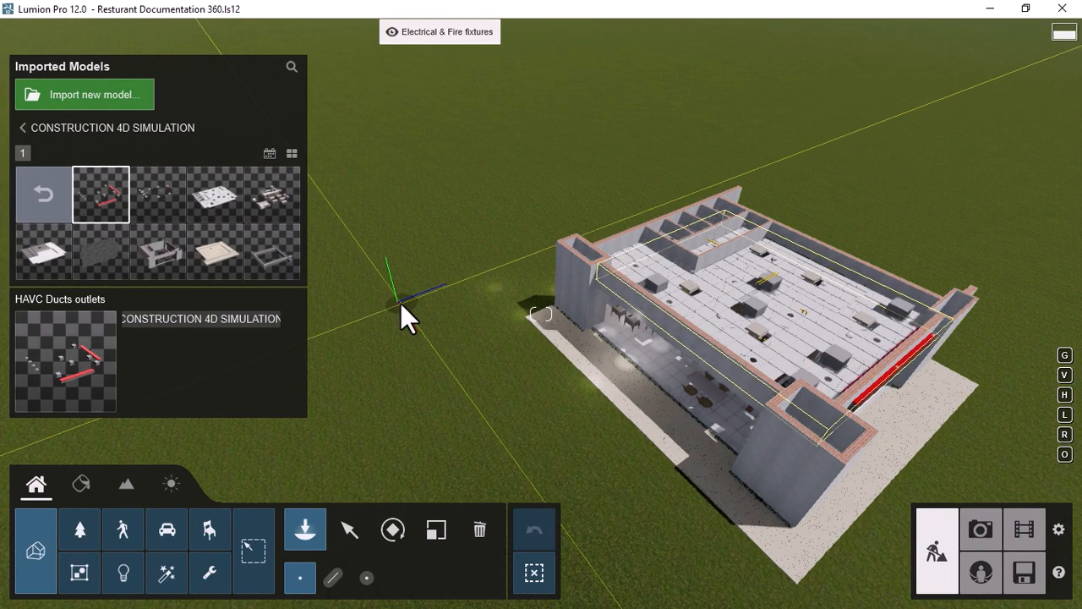
pyautogui.click(398, 300)
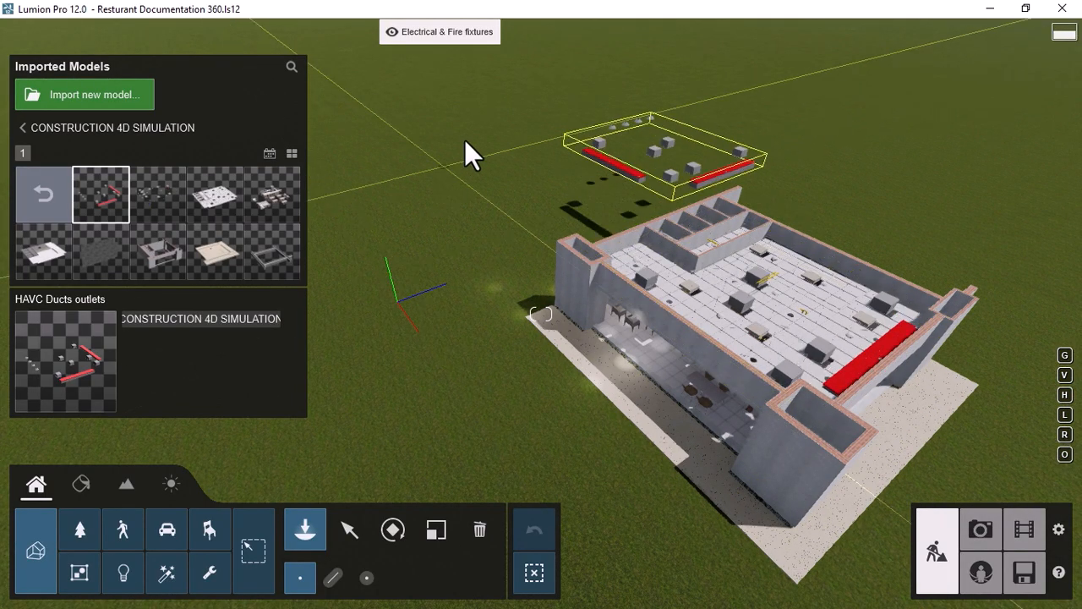
# Step: Make Trusses the active layer and choose Truss 1.dae from the Tussess folder for import
pyautogui.click(533, 31)
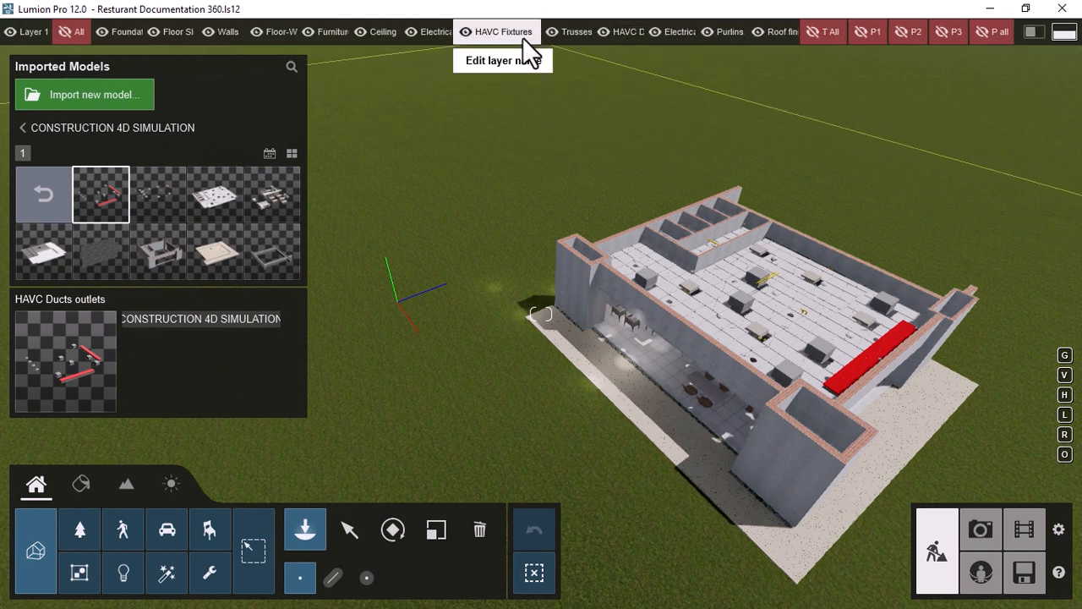
pyautogui.click(572, 31)
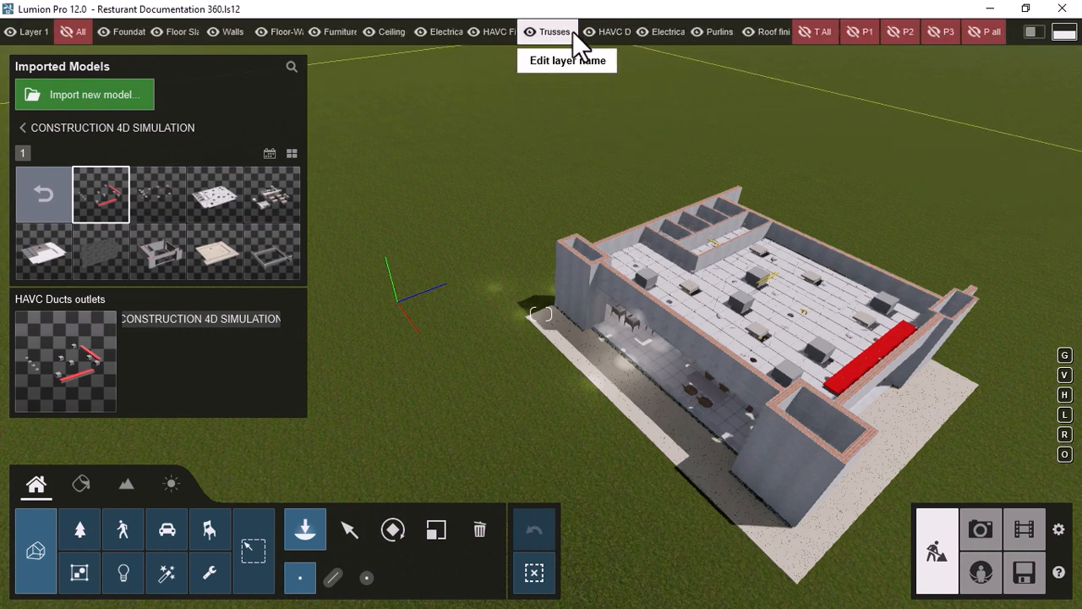
pyautogui.click(109, 94)
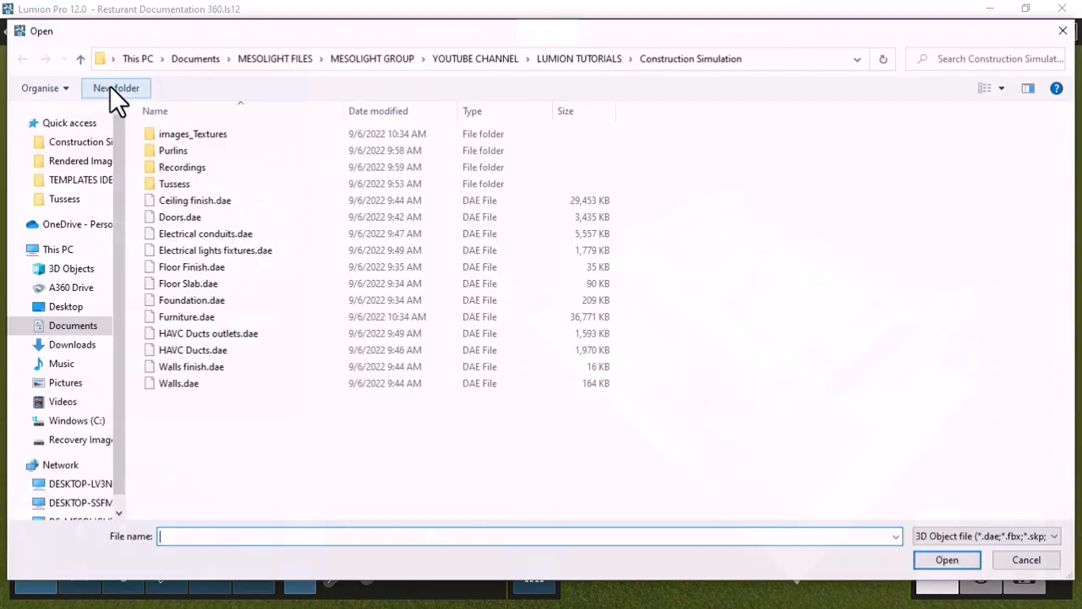
pyautogui.doubleClick(177, 184)
pyautogui.click(173, 137)
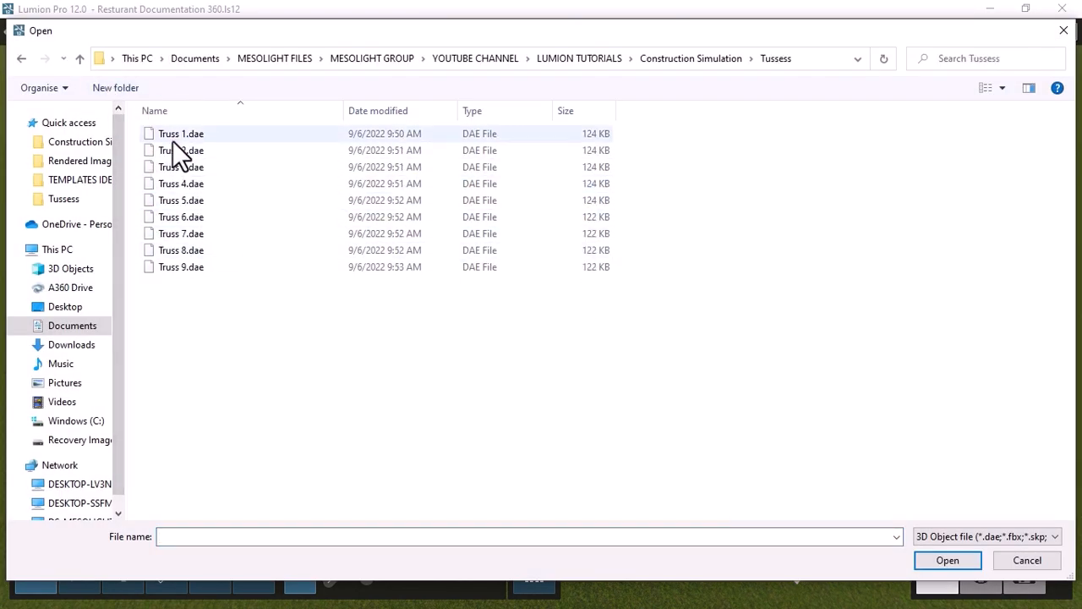
pyautogui.click(939, 560)
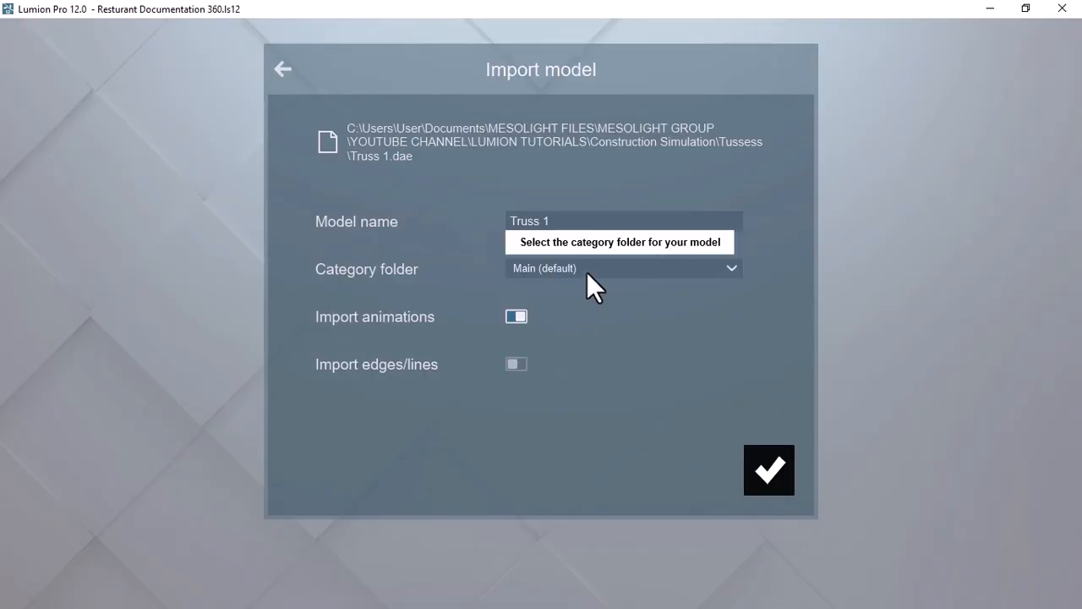
# Step: Import the Truss 1 model into the CONSTRUCTION 4D SIMULATION category folder and place it at the origin axes
pyautogui.click(586, 269)
pyautogui.click(561, 394)
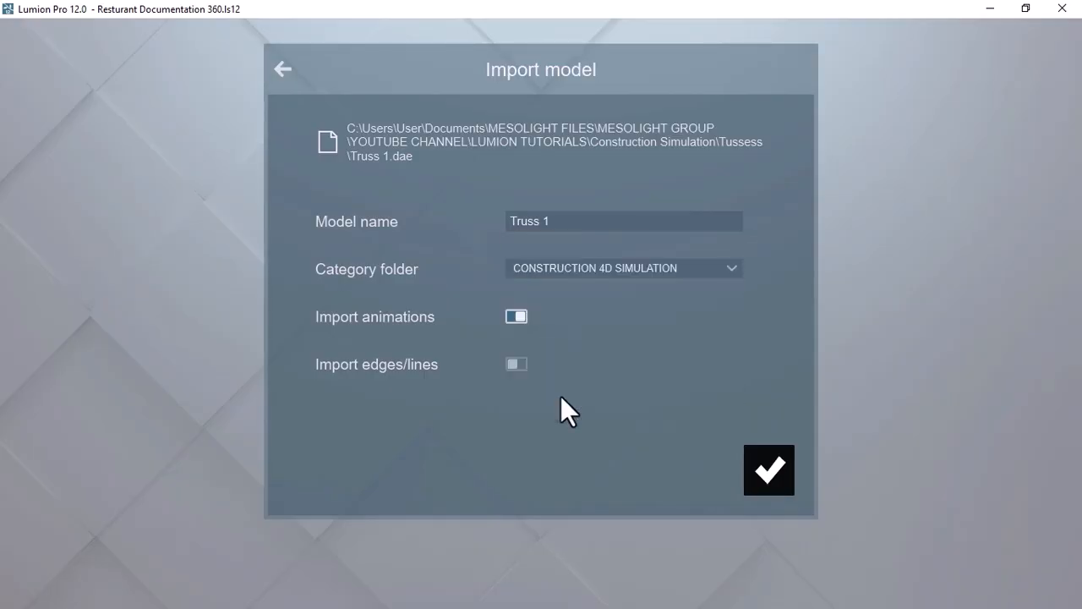
pyautogui.click(769, 470)
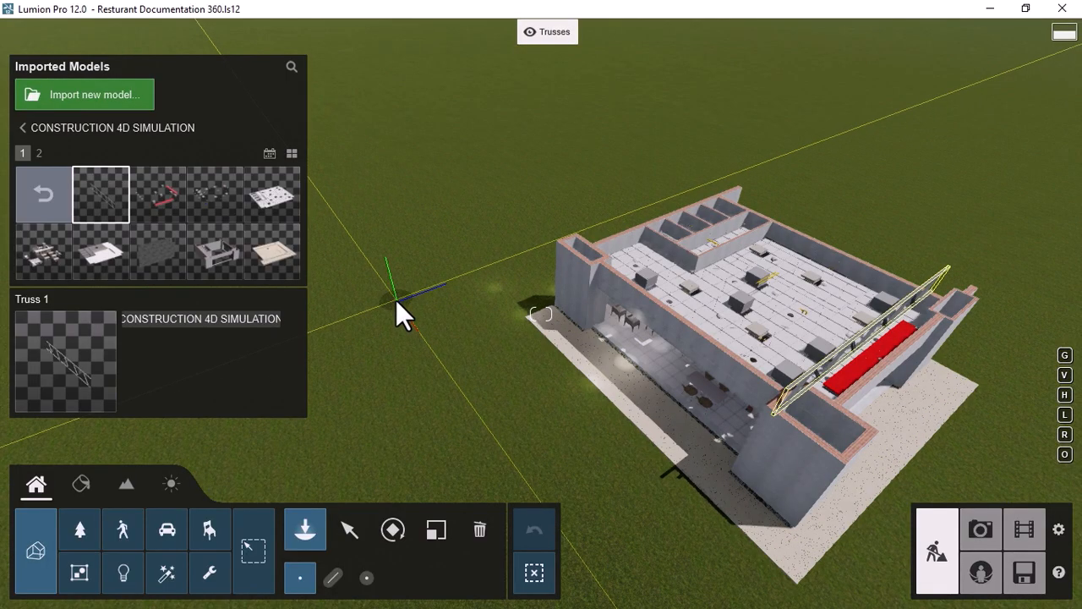
pyautogui.click(396, 300)
# Step: Import Truss 2.dae into the CONSTRUCTION 4D SIMULATION category folder and place it at the origin axes on the Trusses layer
pyautogui.click(123, 100)
pyautogui.click(194, 150)
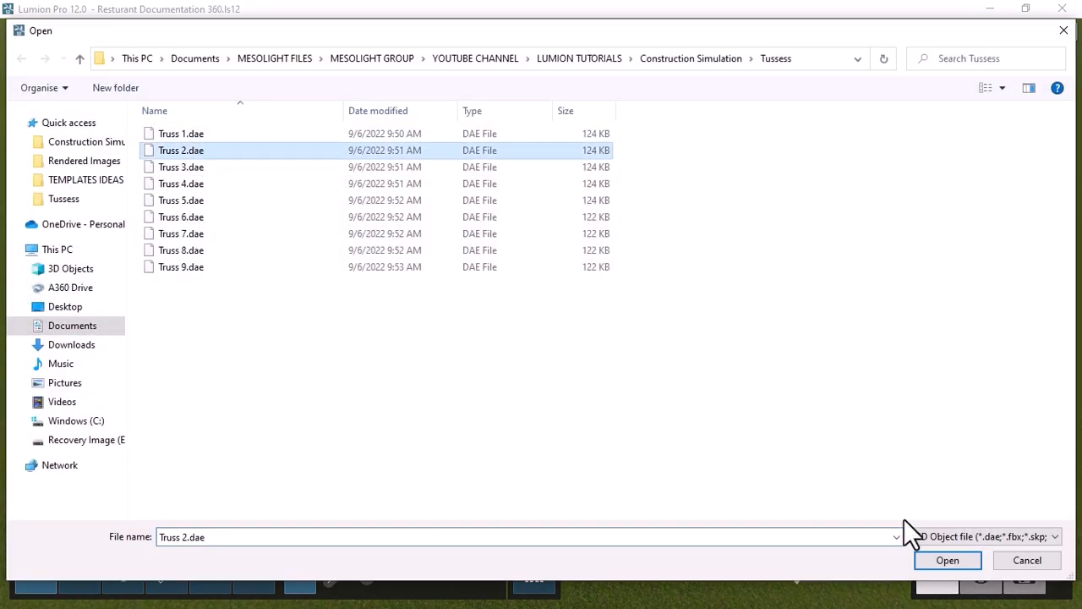
pyautogui.click(947, 560)
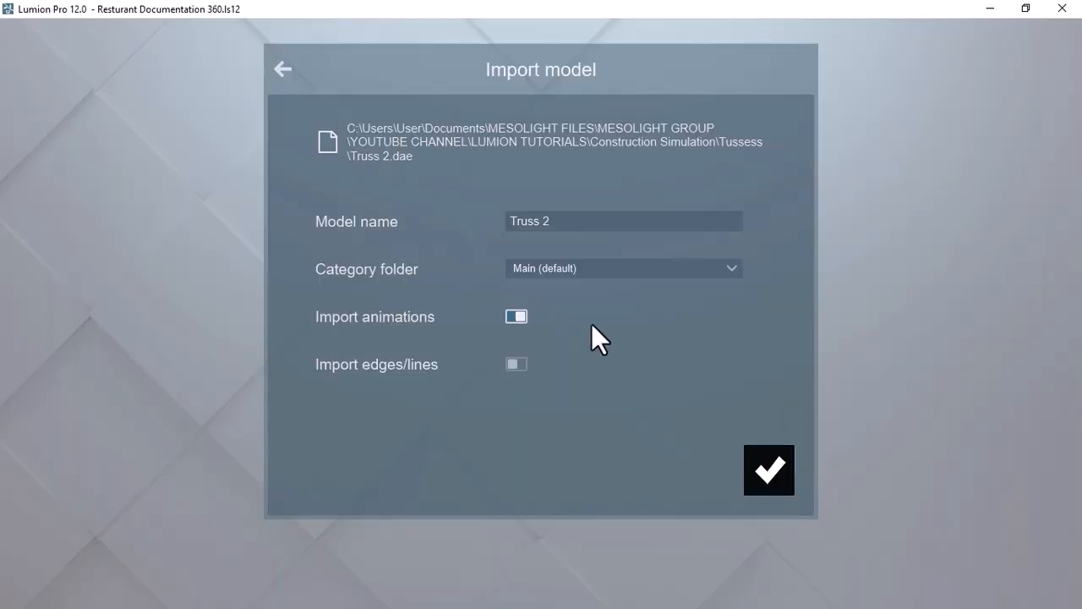
pyautogui.click(592, 268)
pyautogui.click(562, 397)
pyautogui.click(765, 470)
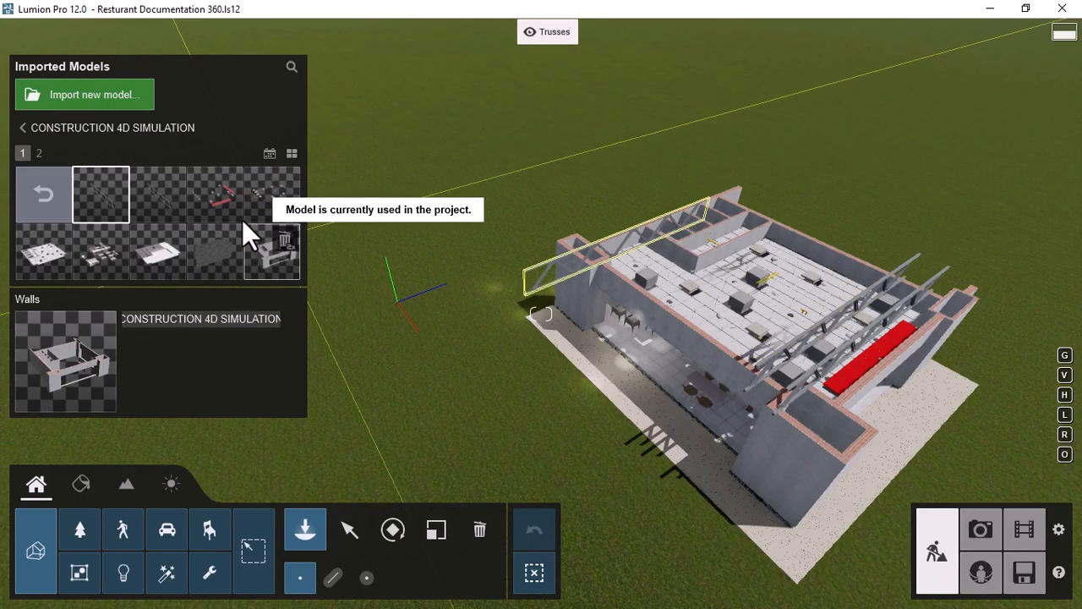
# Step: Import Truss 3.dae into the CONSTRUCTION 4D SIMULATION category folder and place it at the origin axes on the Trusses layer
pyautogui.click(80, 97)
pyautogui.click(205, 167)
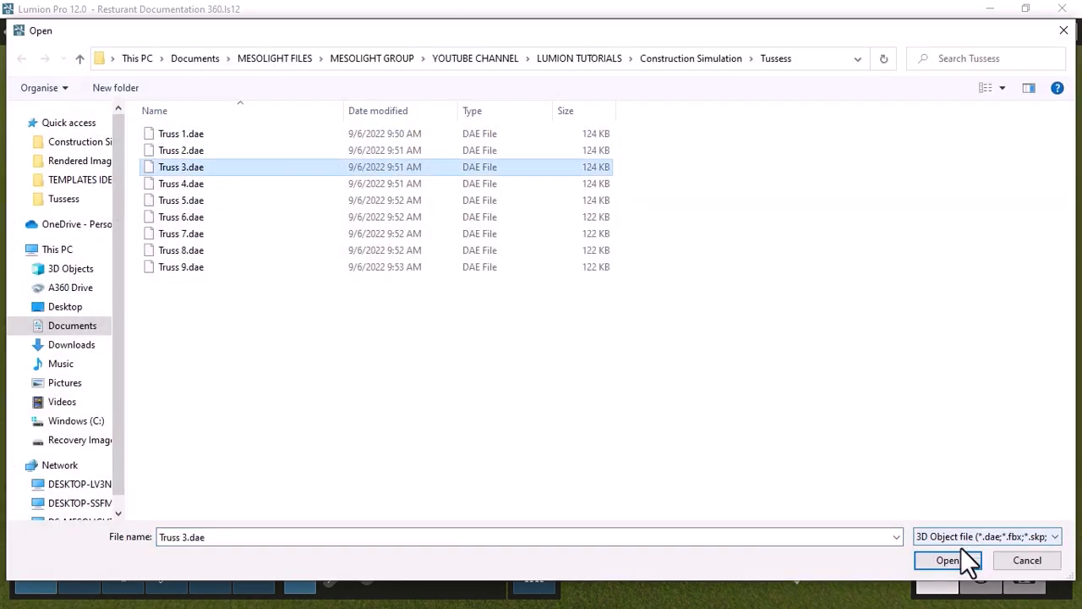
pyautogui.click(964, 561)
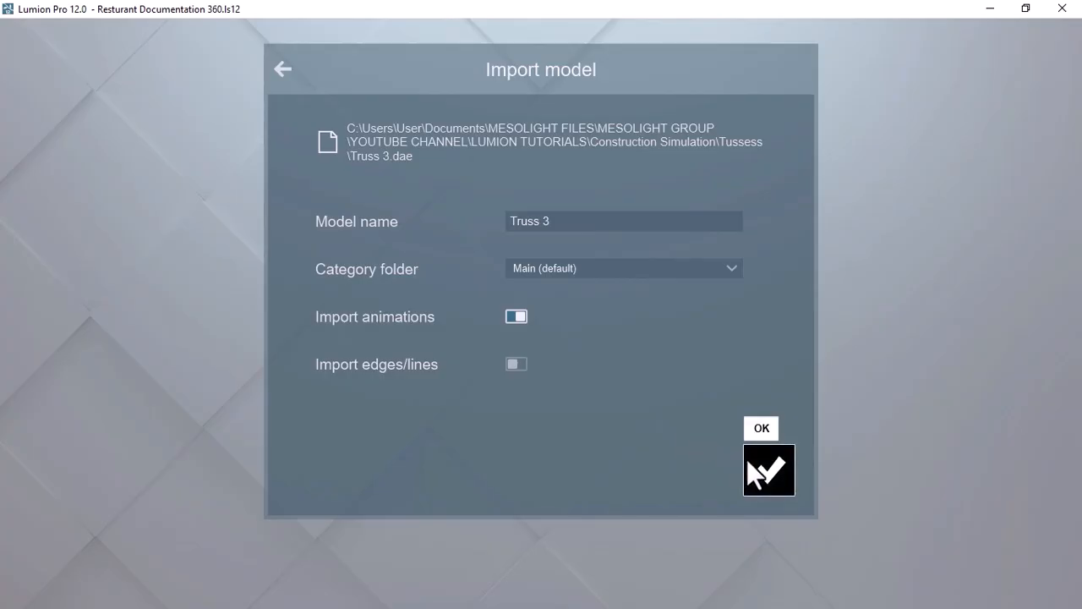
pyautogui.click(730, 269)
pyautogui.click(626, 398)
pyautogui.click(769, 469)
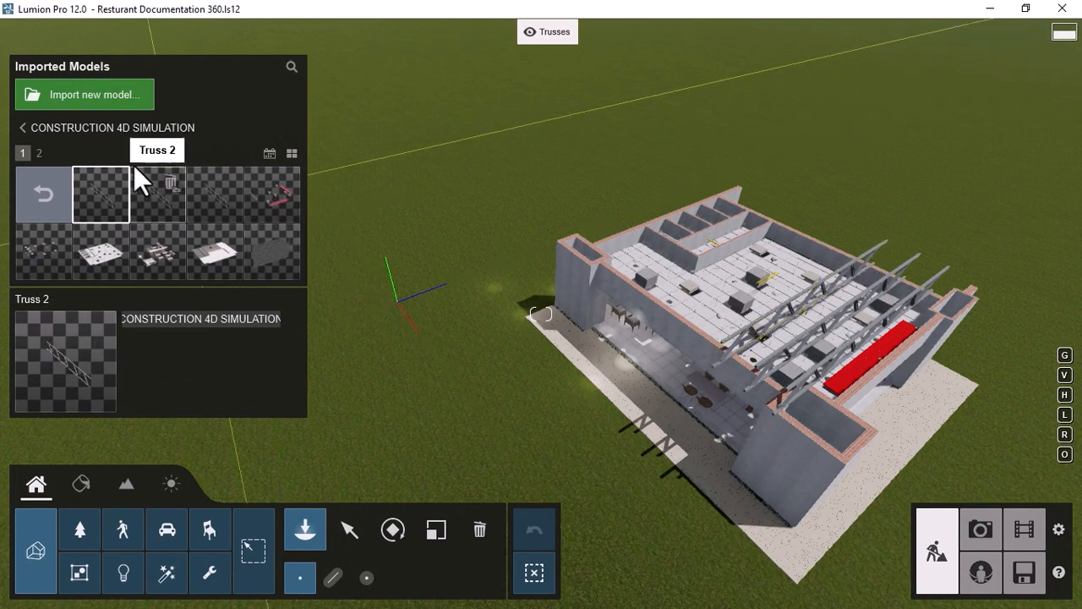
# Step: Import Truss 4.dae into the CONSTRUCTION 4D SIMULATION category folder and place it at the origin axes on the Trusses layer
pyautogui.click(111, 98)
pyautogui.click(195, 186)
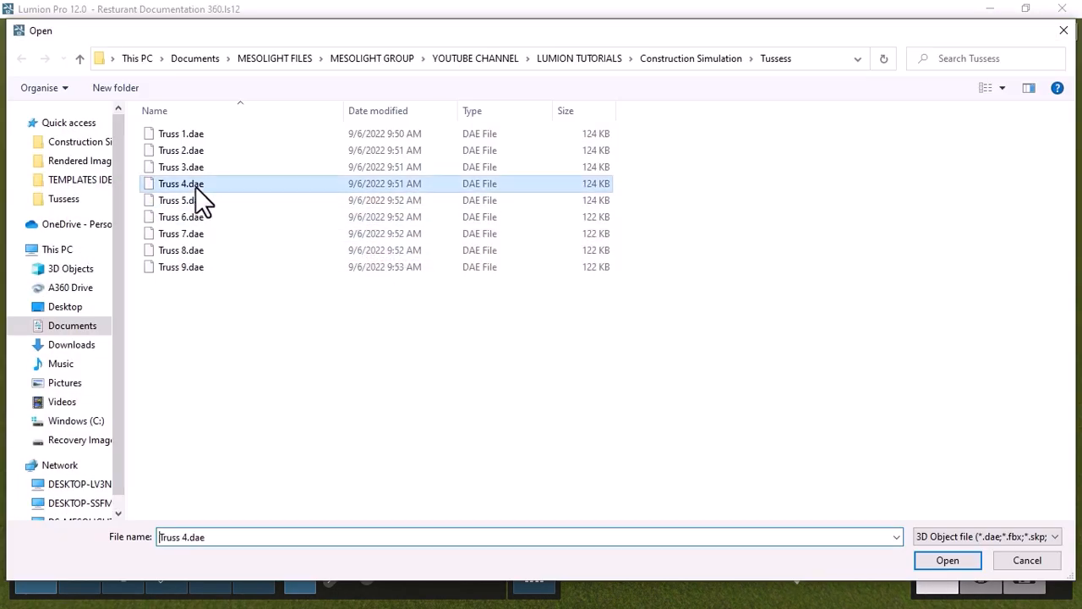
pyautogui.click(920, 562)
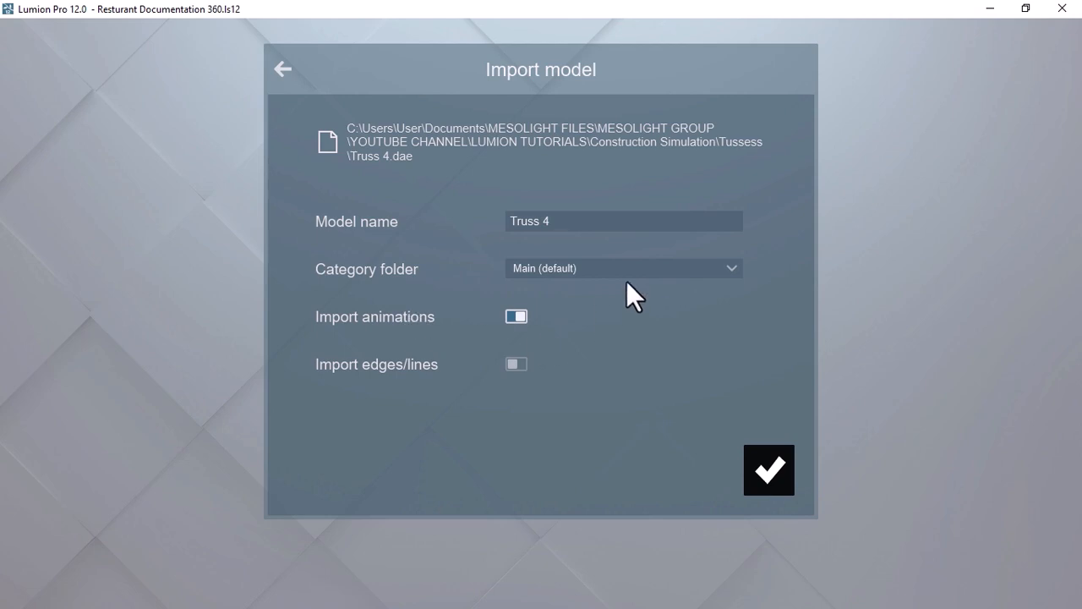
pyautogui.click(626, 270)
pyautogui.click(580, 397)
pyautogui.click(769, 470)
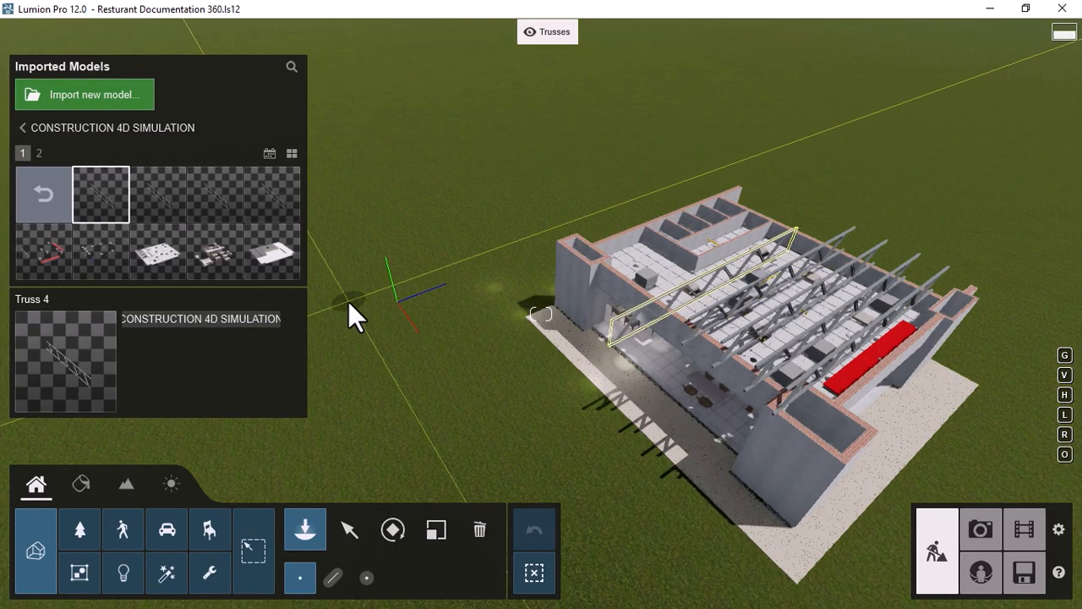
# Step: Import Truss 5.dae into the CONSTRUCTION 4D SIMULATION category folder and place it at the origin axes on the Trusses layer
pyautogui.click(82, 97)
pyautogui.click(181, 200)
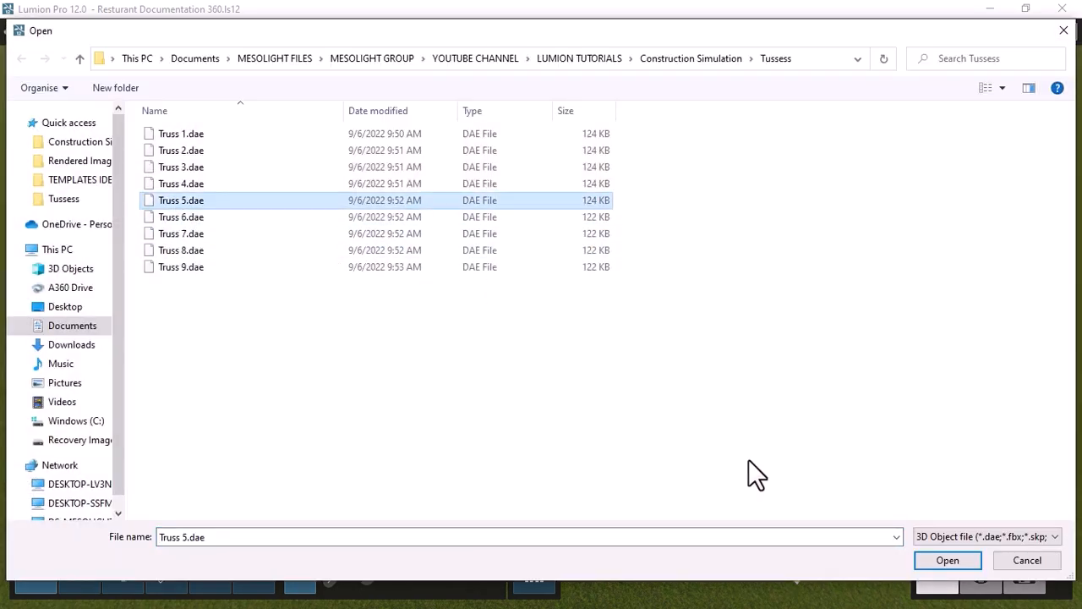
pyautogui.click(935, 565)
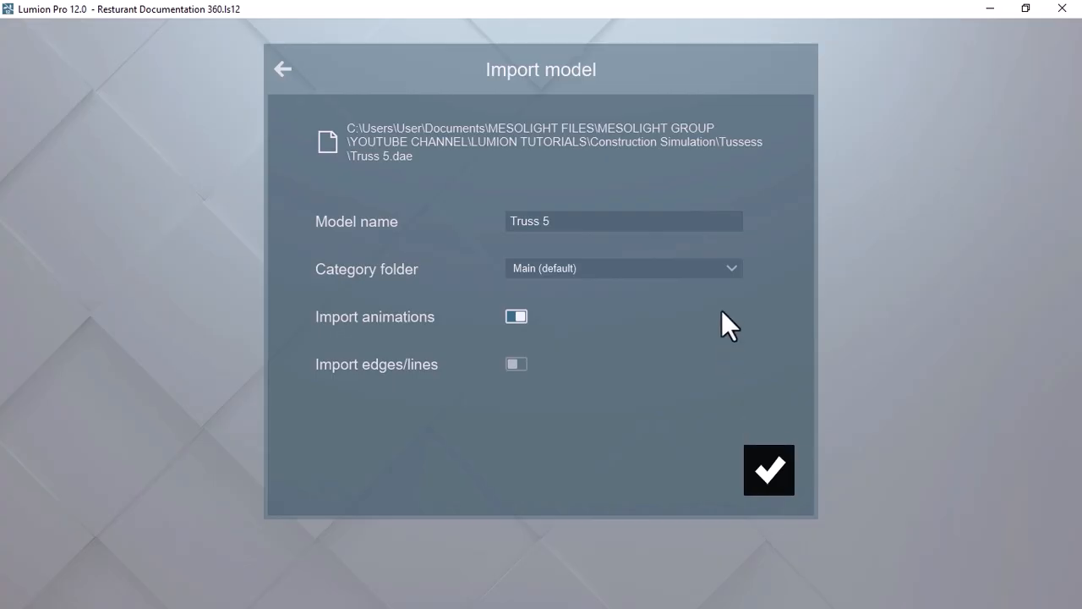
pyautogui.click(677, 269)
pyautogui.click(592, 394)
pyautogui.click(769, 469)
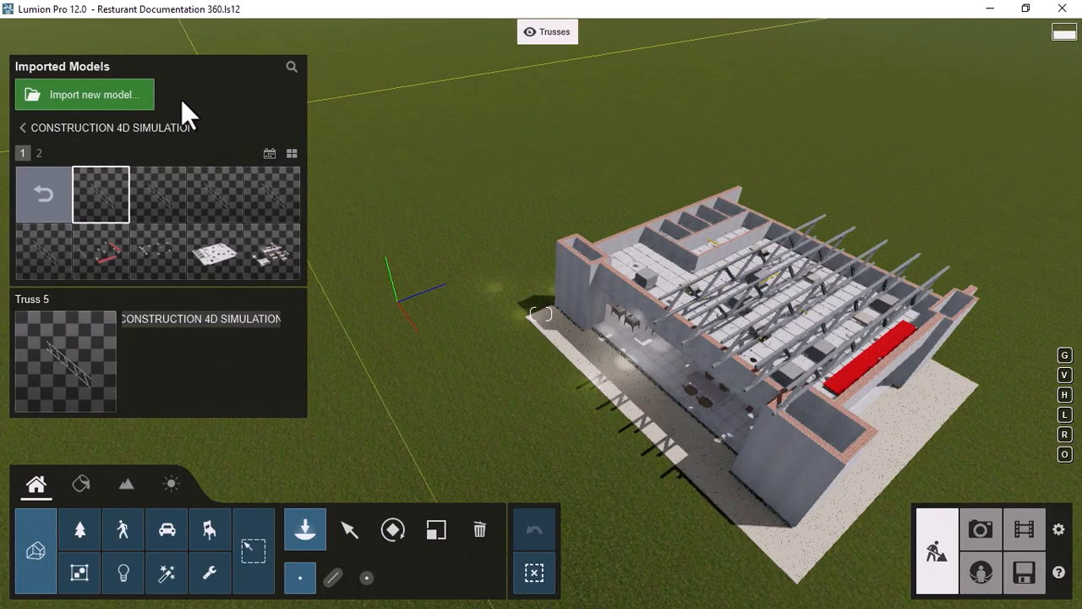
# Step: Import Truss 6.dae into the CONSTRUCTION 4D SIMULATION category folder and place it at the origin axes on the Trusses layer
pyautogui.click(140, 95)
pyautogui.click(181, 216)
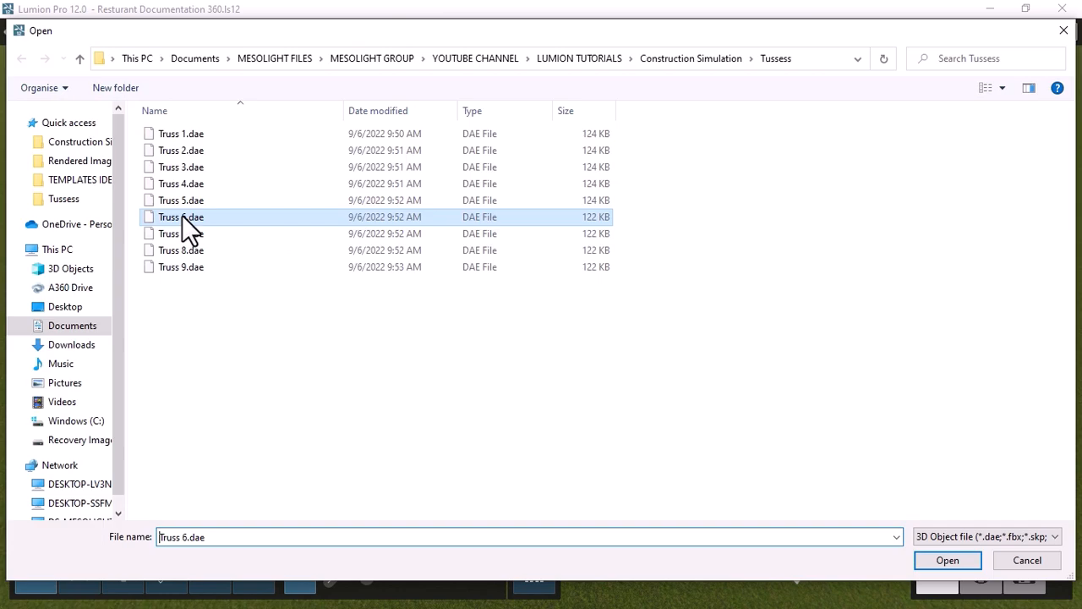
pyautogui.click(924, 558)
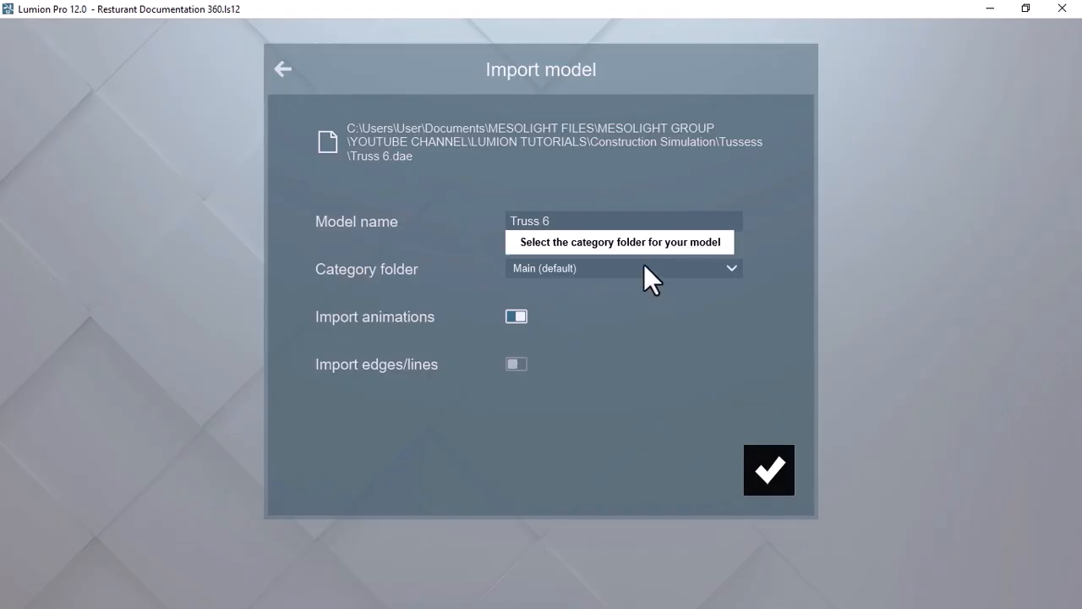
pyautogui.click(643, 265)
pyautogui.click(592, 394)
pyautogui.click(765, 470)
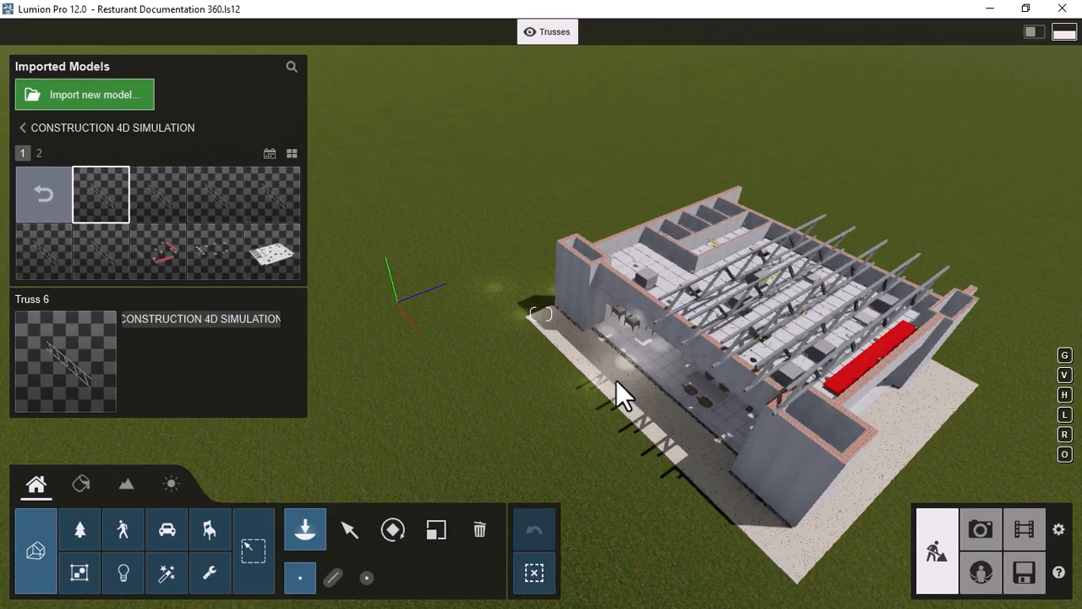
pyautogui.click(397, 301)
# Step: Import Truss 7.dae into the CONSTRUCTION 4D SIMULATION category folder and place it at the origin axes on the Trusses layer
pyautogui.click(120, 98)
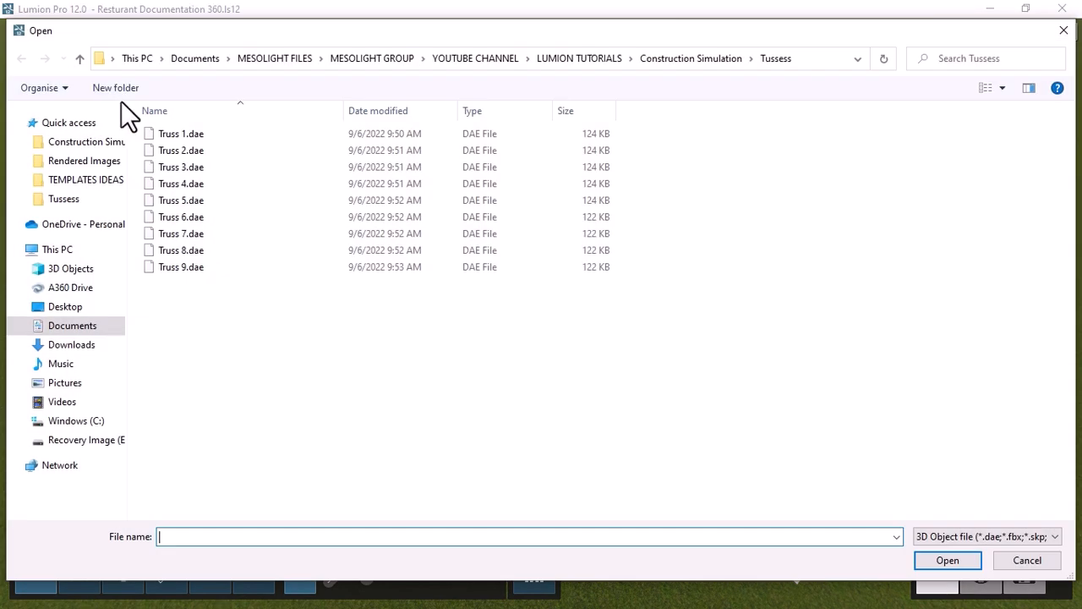
pyautogui.click(170, 235)
pyautogui.click(938, 562)
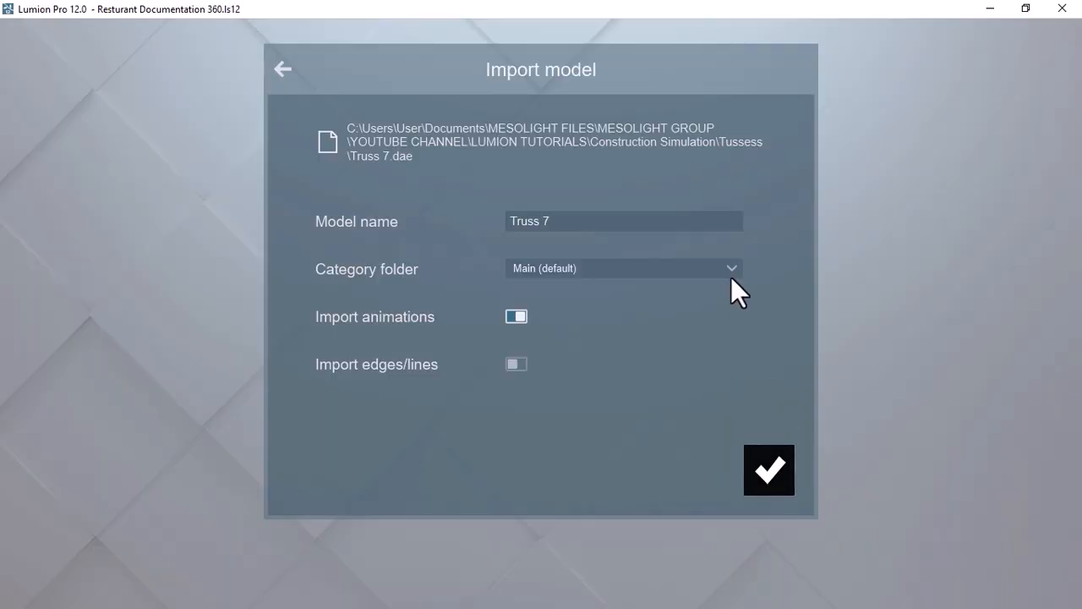
pyautogui.click(731, 276)
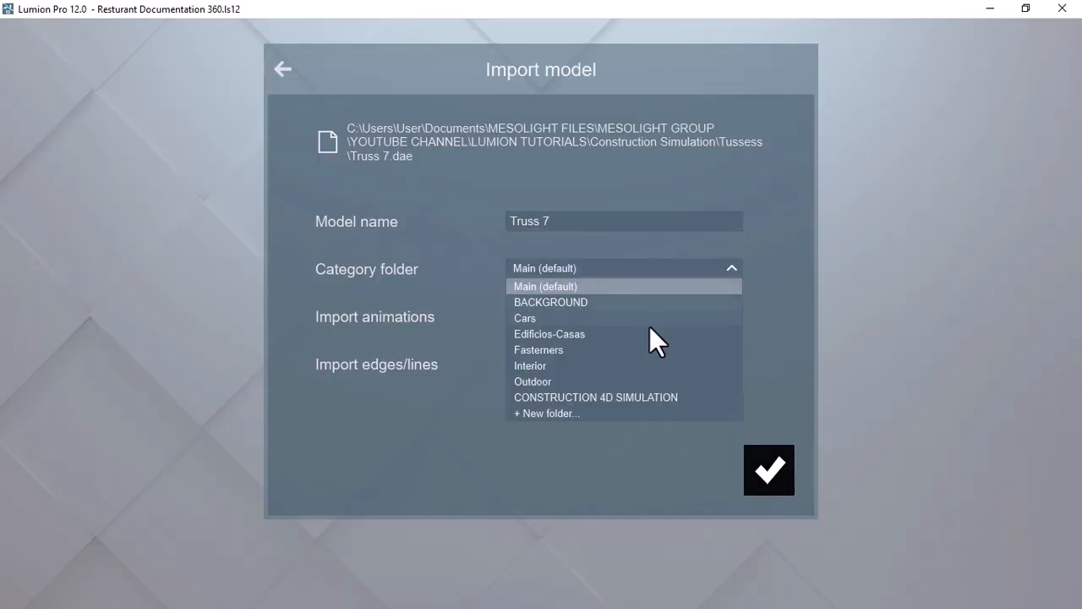
pyautogui.click(621, 398)
pyautogui.click(766, 461)
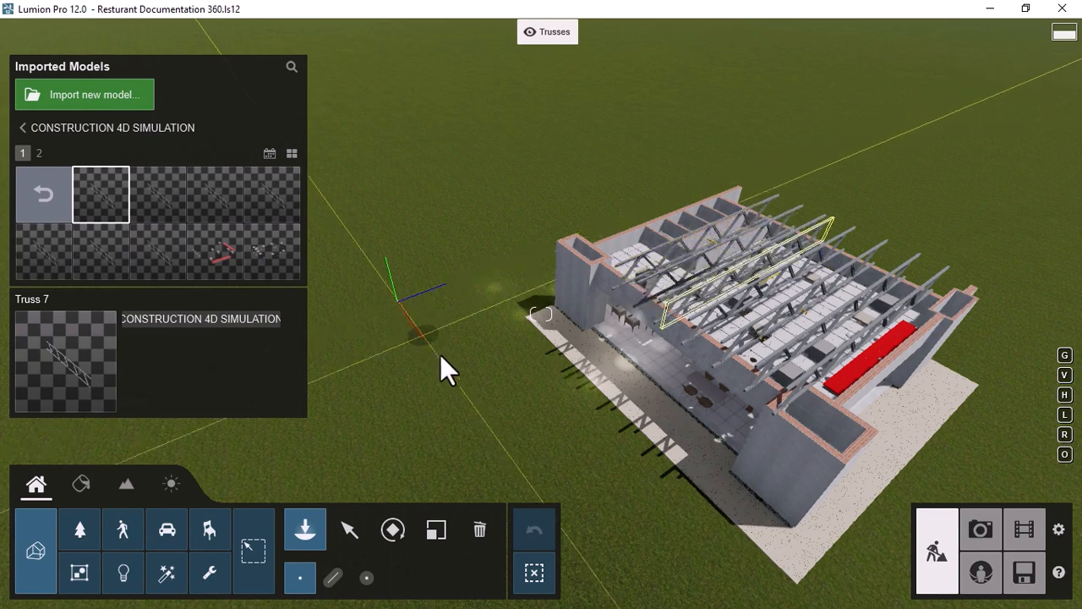
# Step: Import Truss 8.dae into the CONSTRUCTION 4D SIMULATION category folder and place it at the origin axes on the Trusses layer
pyautogui.click(133, 102)
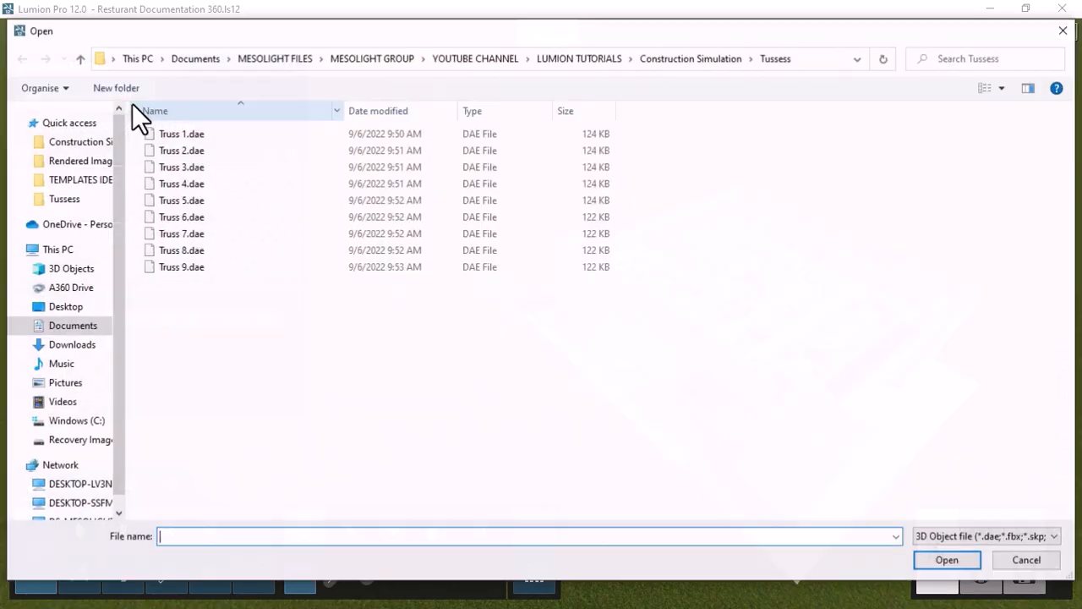
pyautogui.click(173, 249)
pyautogui.click(945, 560)
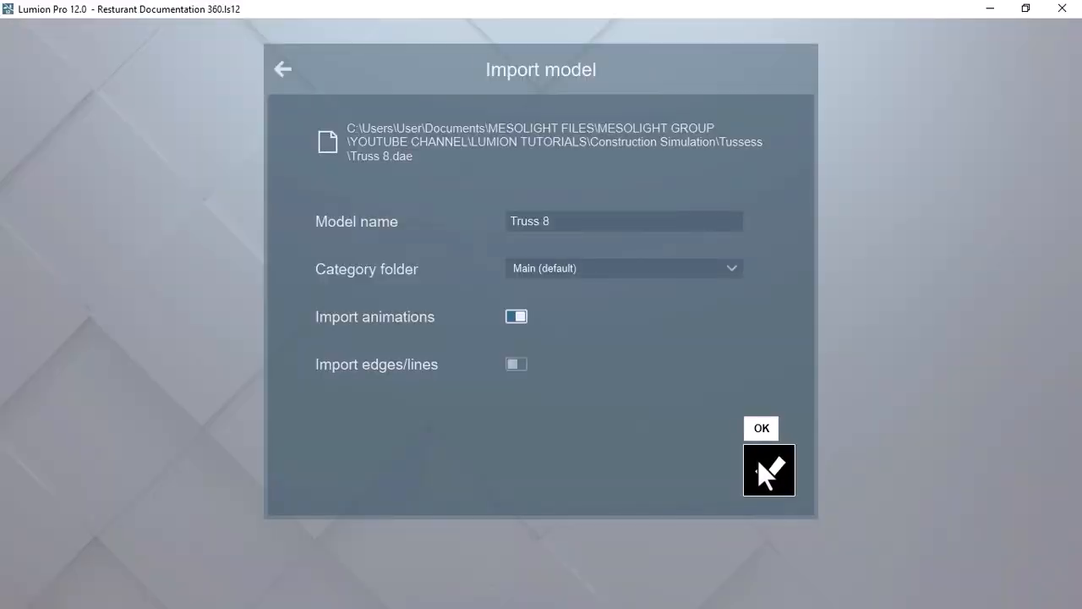
pyautogui.click(685, 269)
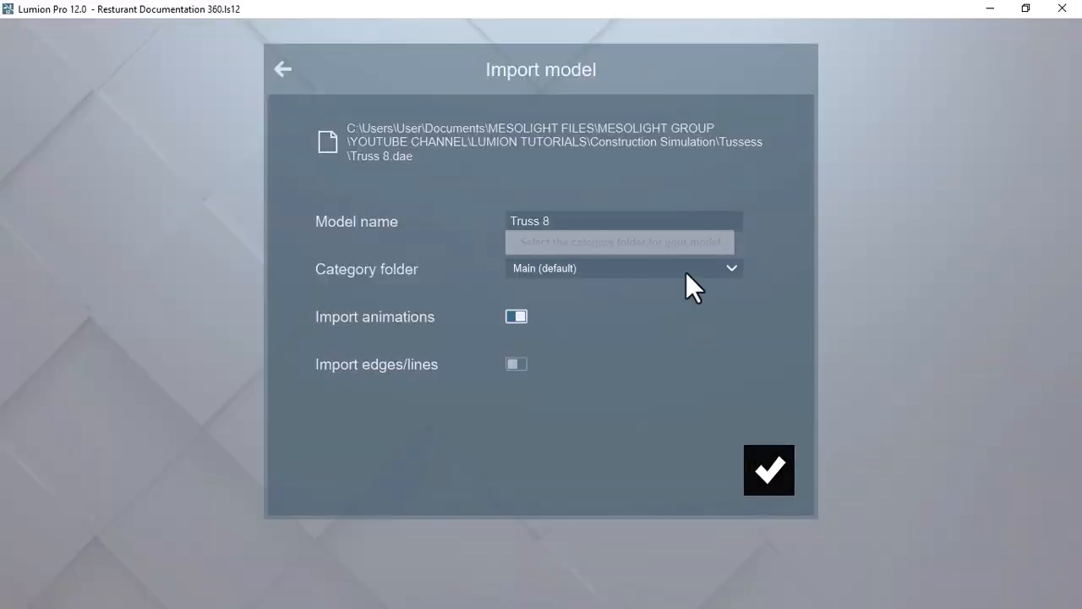
pyautogui.click(592, 397)
pyautogui.click(768, 468)
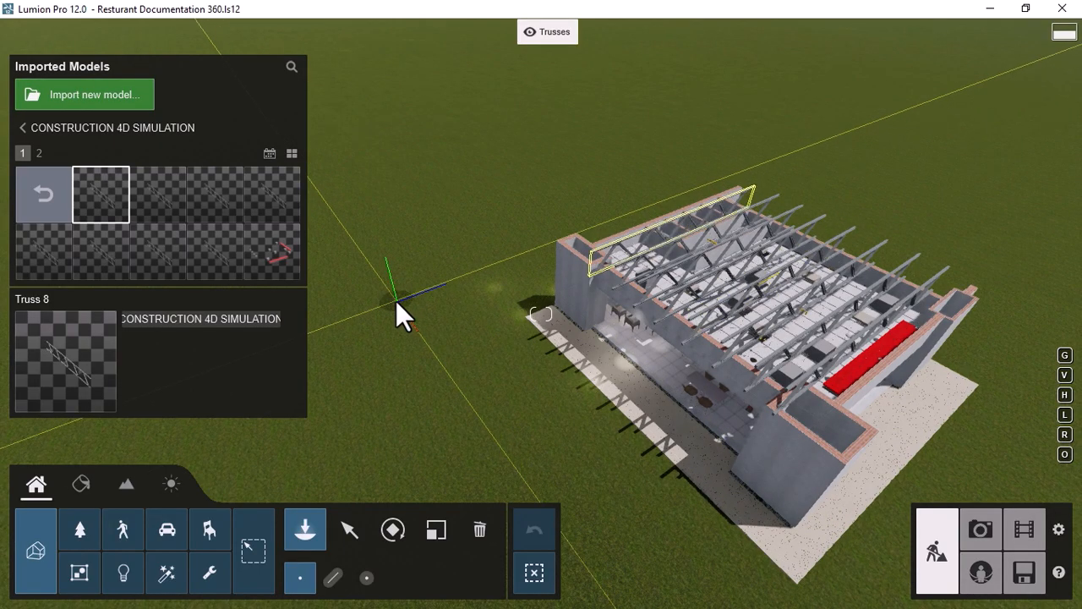
# Step: Import Truss 9.dae into the CONSTRUCTION 4D SIMULATION category folder and place it at the origin axes on the Trusses layer
pyautogui.click(89, 95)
pyautogui.click(178, 267)
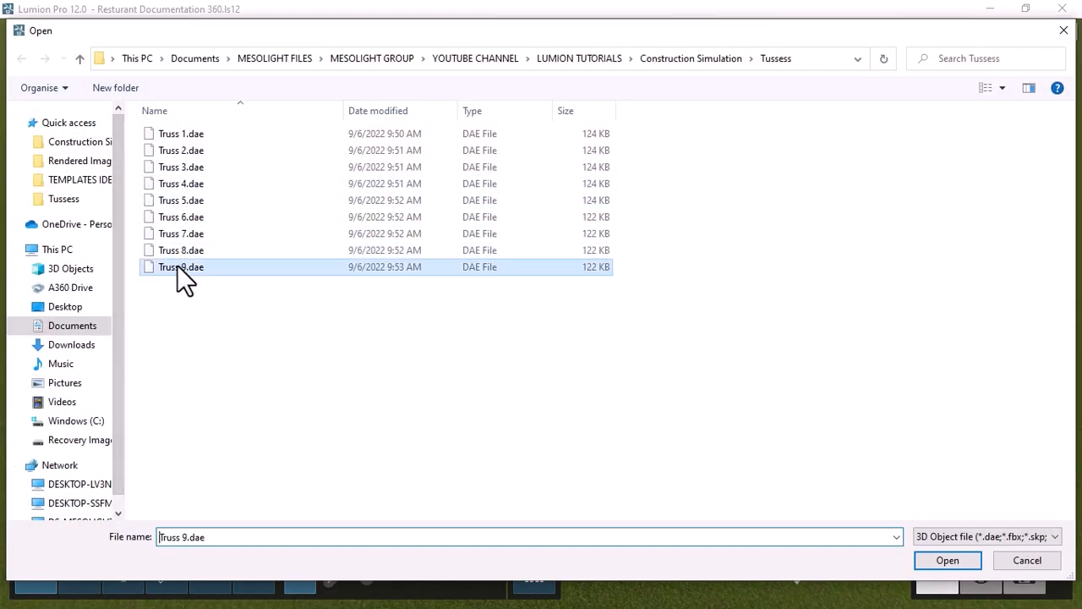
pyautogui.click(926, 564)
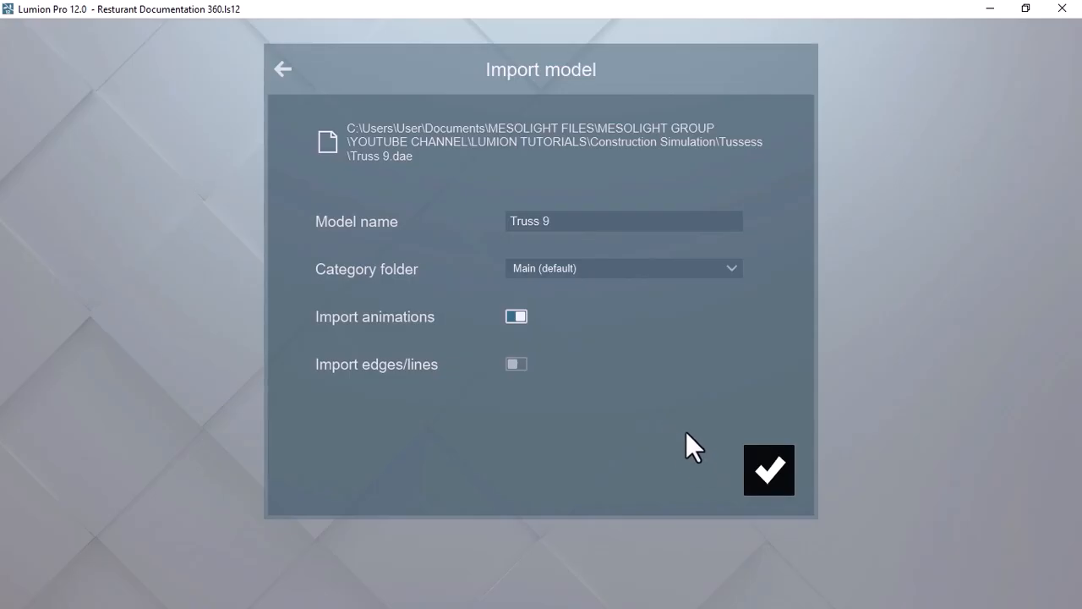
pyautogui.click(705, 268)
pyautogui.click(601, 396)
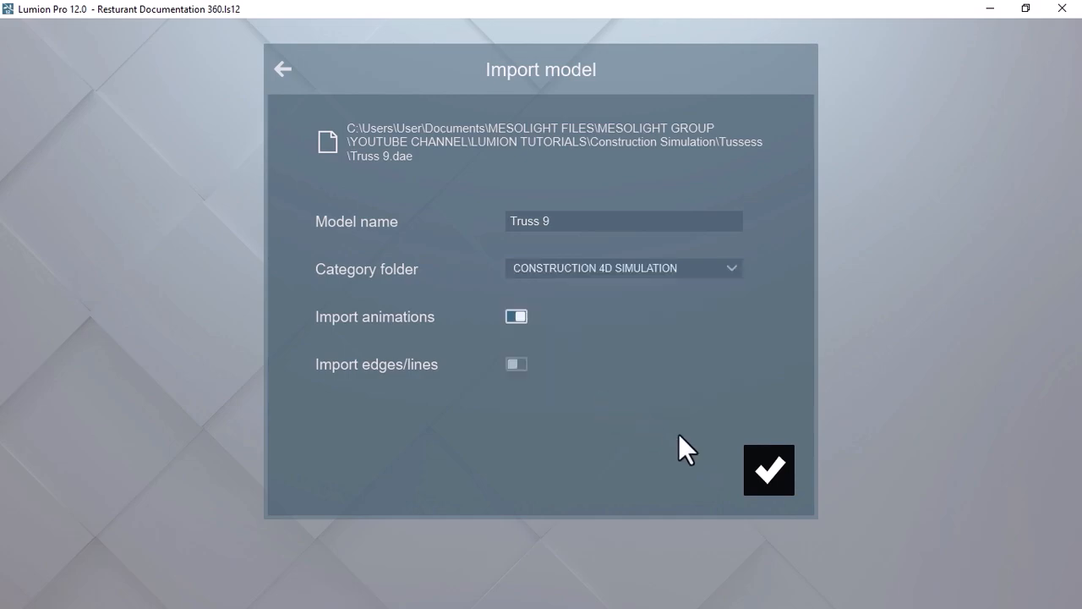
pyautogui.click(766, 472)
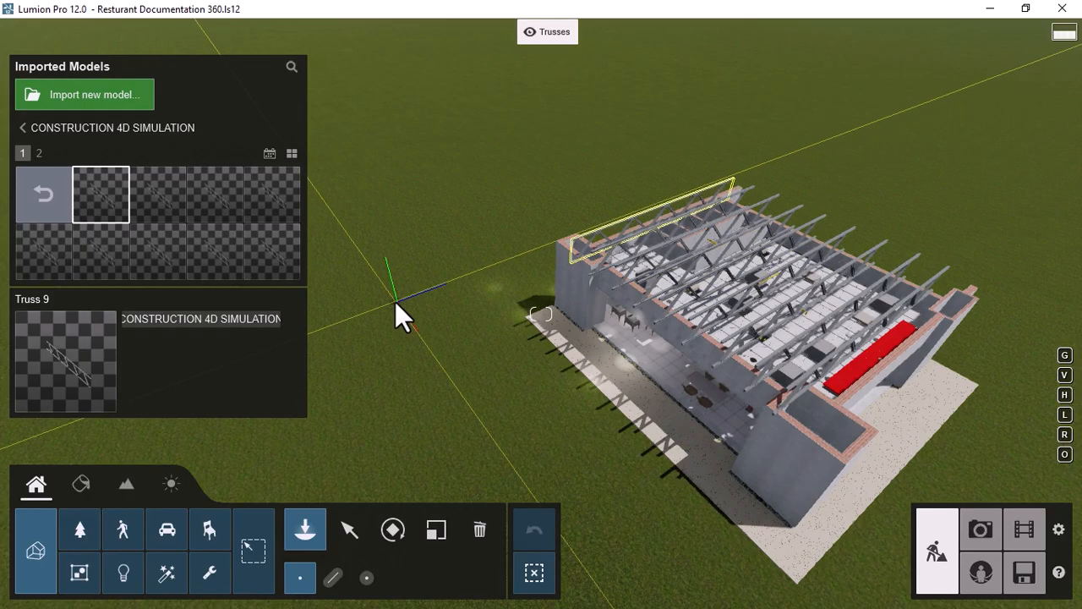
# Step: Import HAVC Ducts.dae into the CONSTRUCTION 4D SIMULATION category folder and place it at the origin axes on the HAVC Ducts layer
pyautogui.moveTo(587, 41)
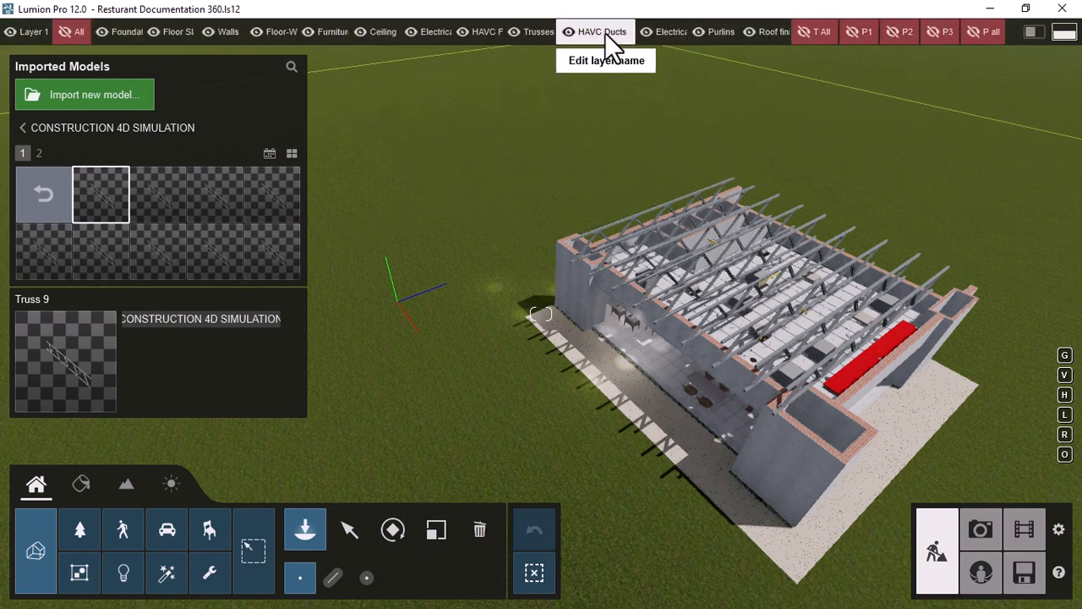
pyautogui.click(91, 92)
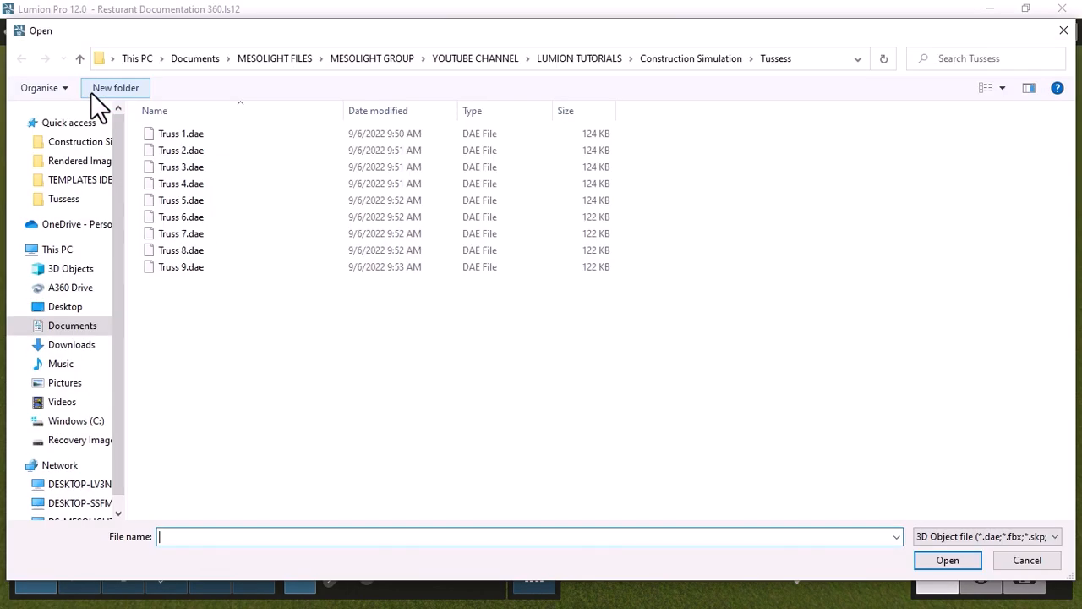
pyautogui.click(563, 61)
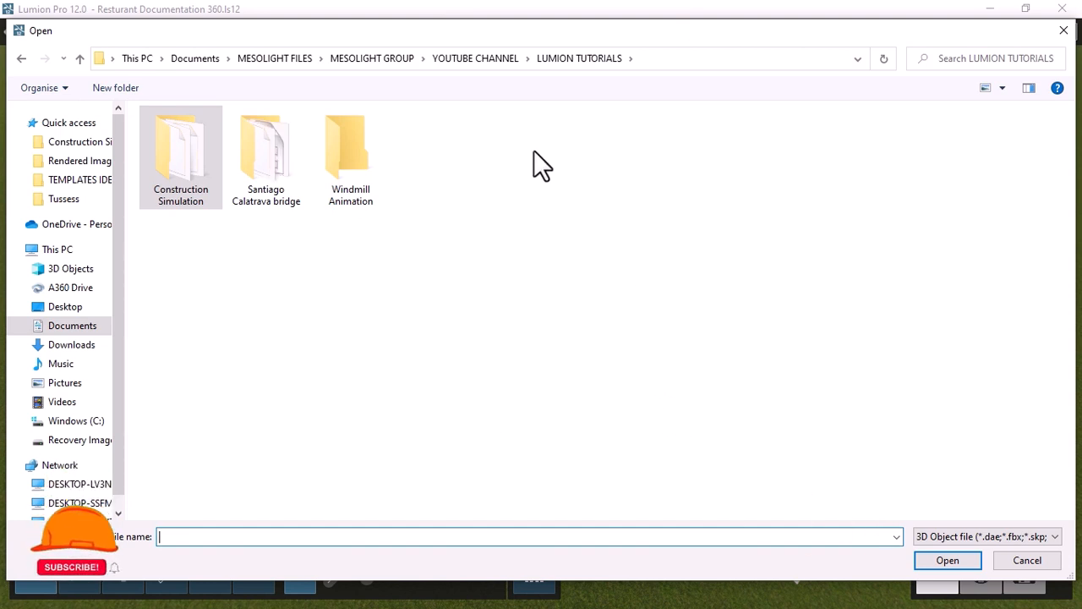
pyautogui.doubleClick(193, 157)
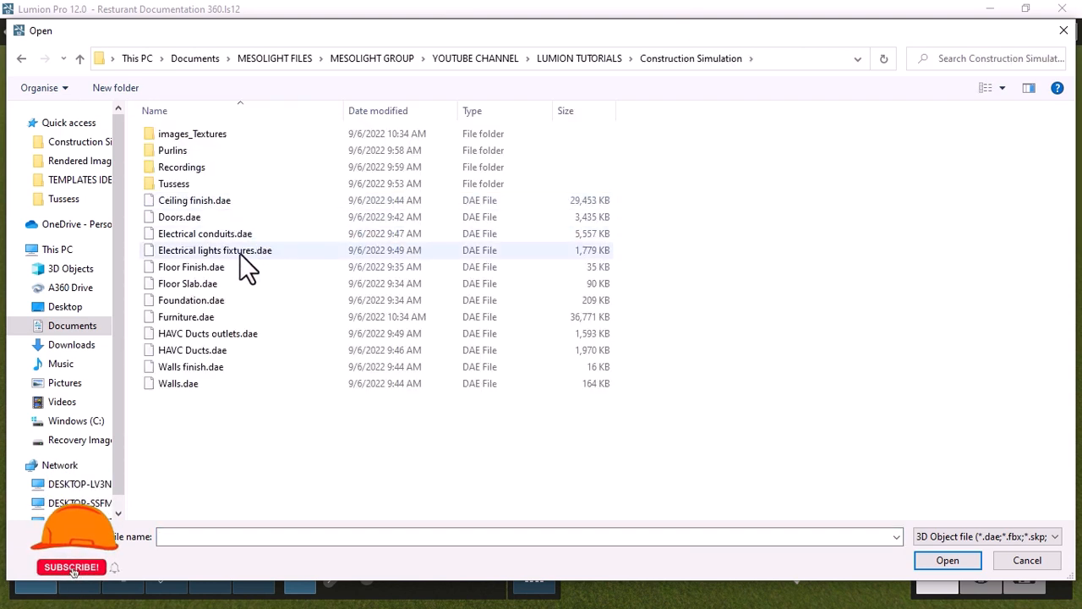
pyautogui.click(212, 349)
pyautogui.click(939, 560)
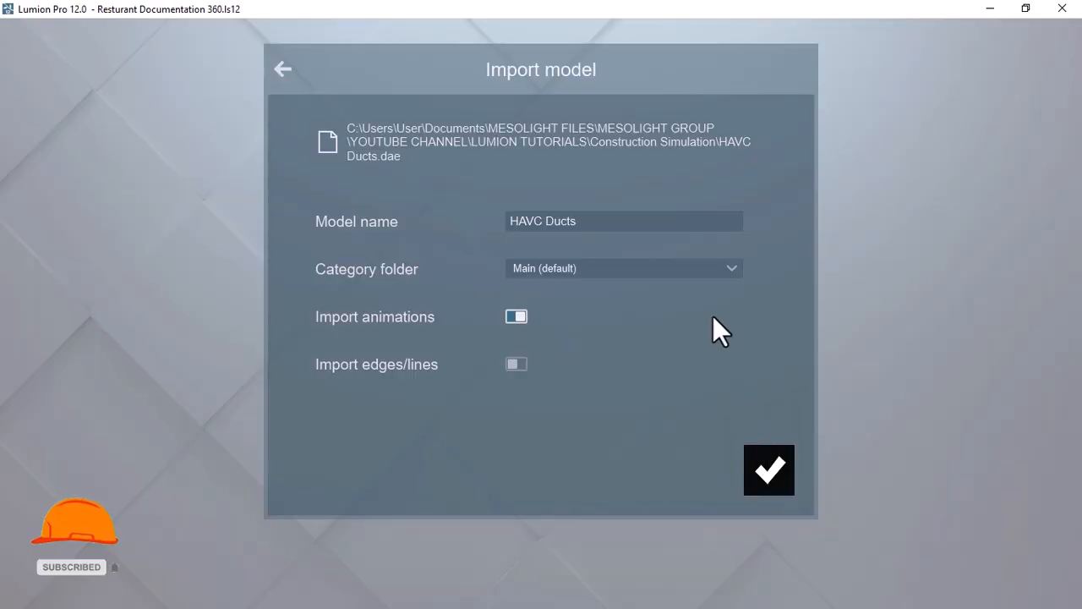
pyautogui.click(701, 268)
pyautogui.click(596, 397)
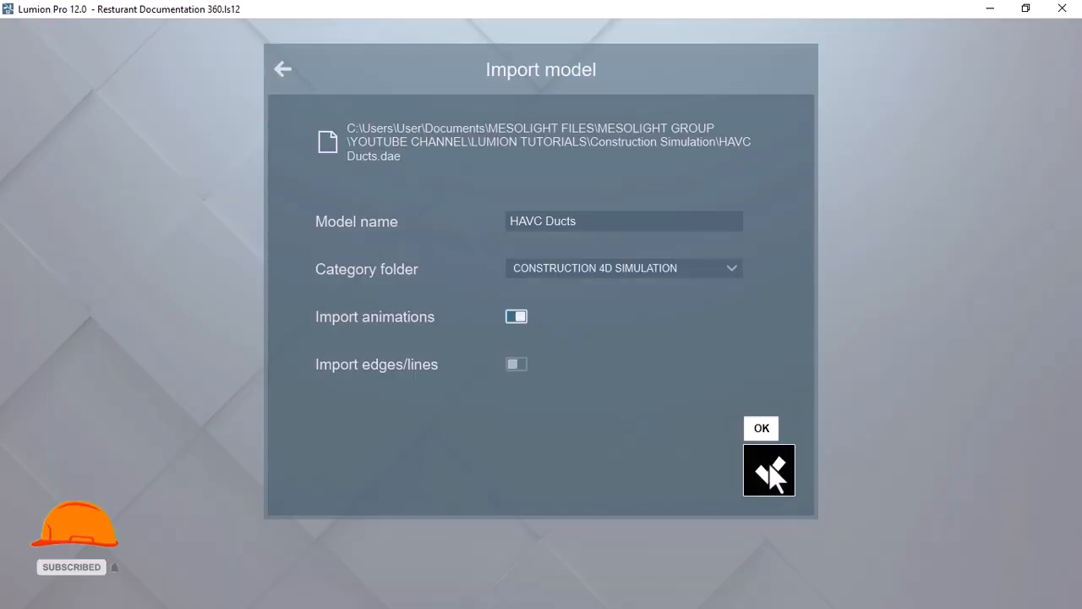
pyautogui.click(769, 465)
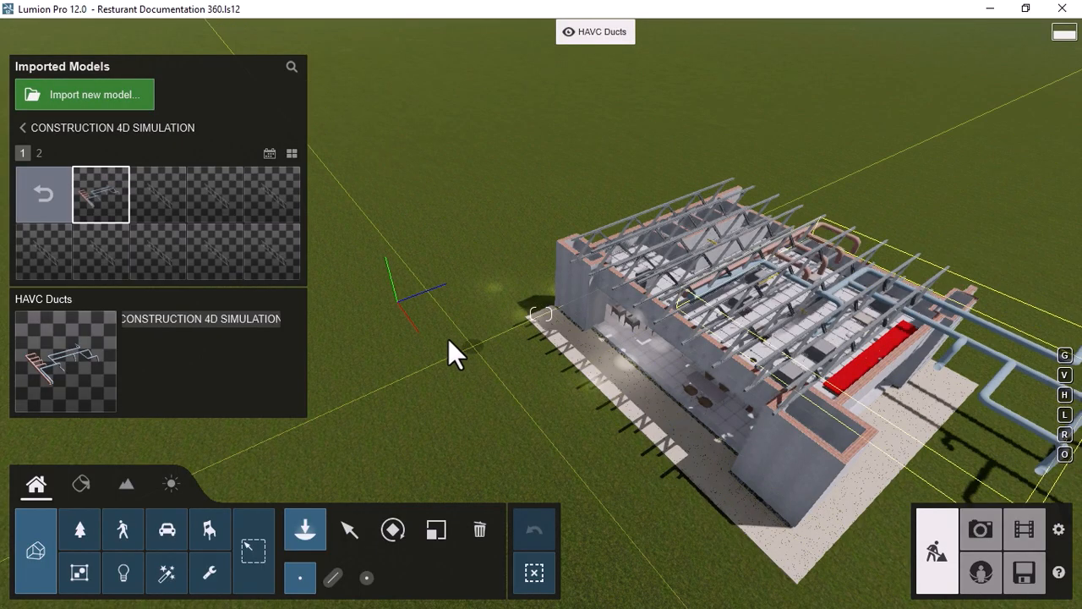
pyautogui.click(386, 301)
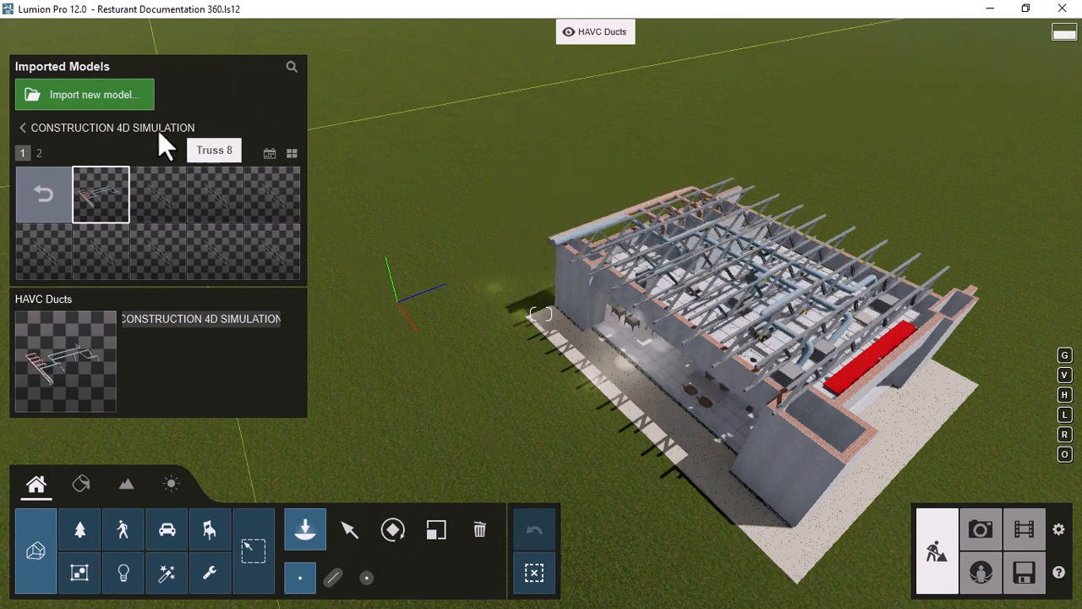
# Step: Import Electrical conduits.dae into the CONSTRUCTION 4D SIMULATION category folder and place it at the origin axes on the Electrical conduits layer
pyautogui.click(98, 97)
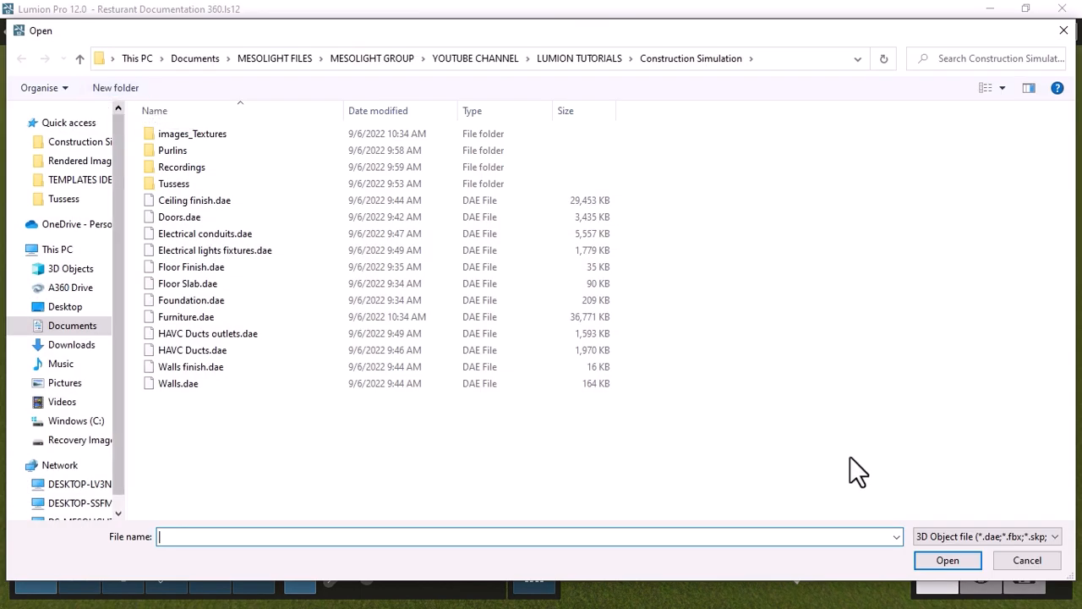
pyautogui.click(1028, 560)
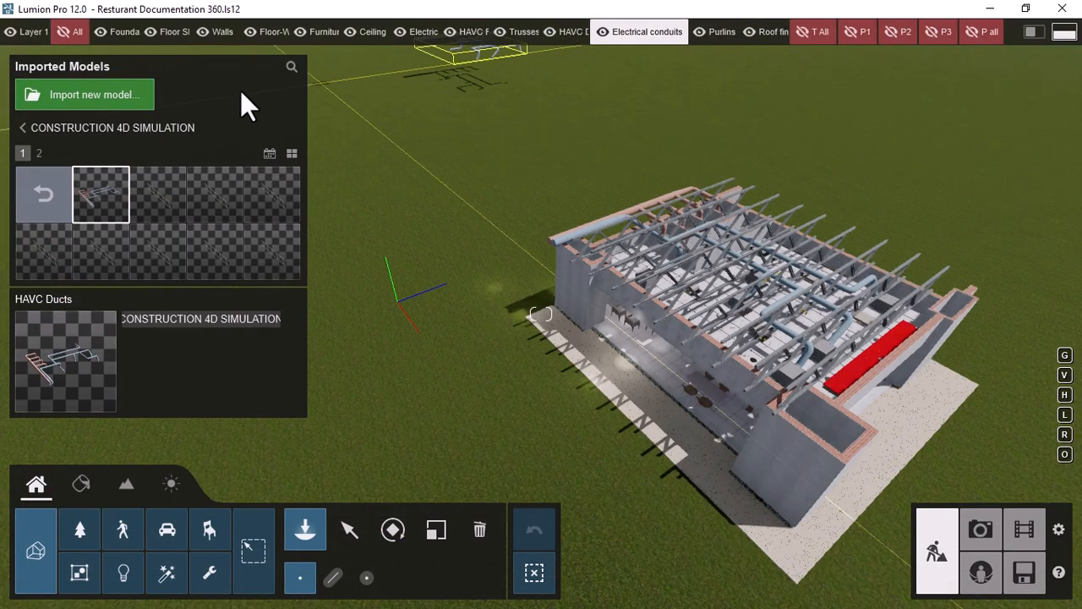
pyautogui.click(135, 91)
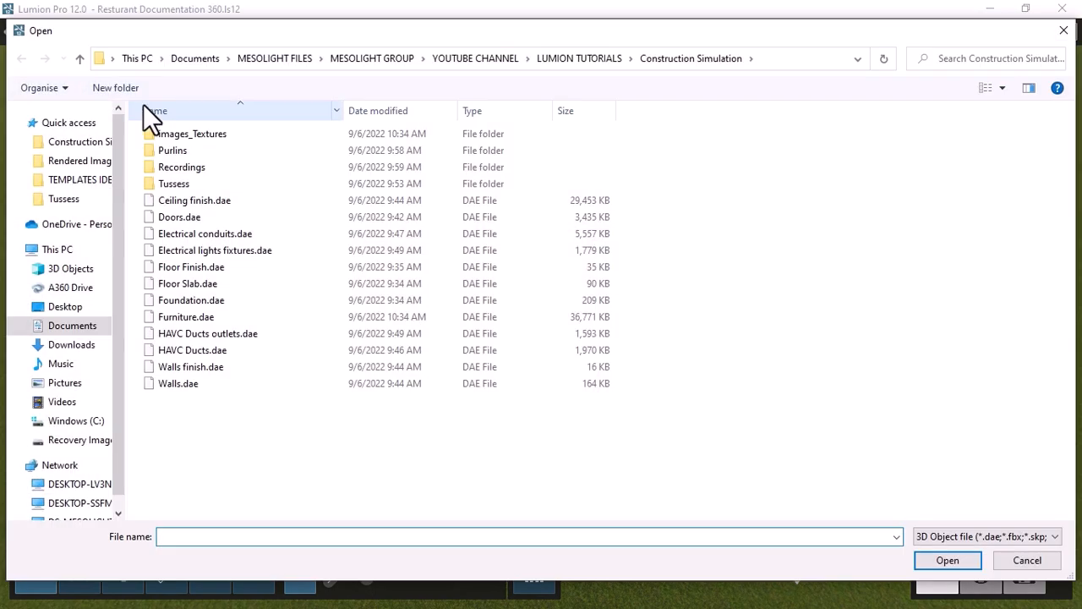
pyautogui.click(205, 234)
pyautogui.click(948, 560)
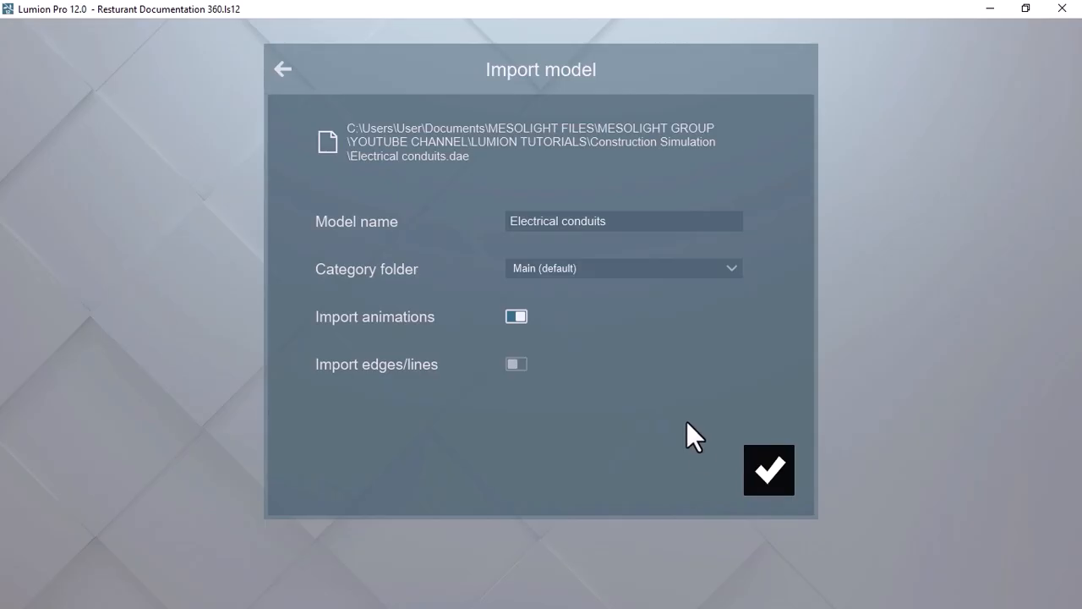
pyautogui.click(691, 268)
pyautogui.click(614, 398)
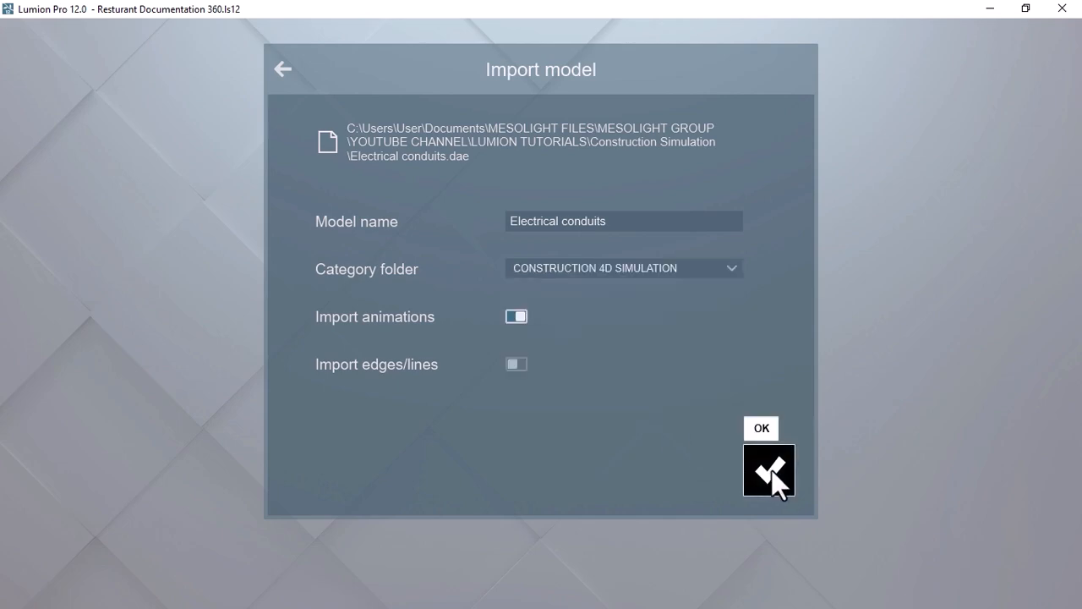
pyautogui.click(772, 469)
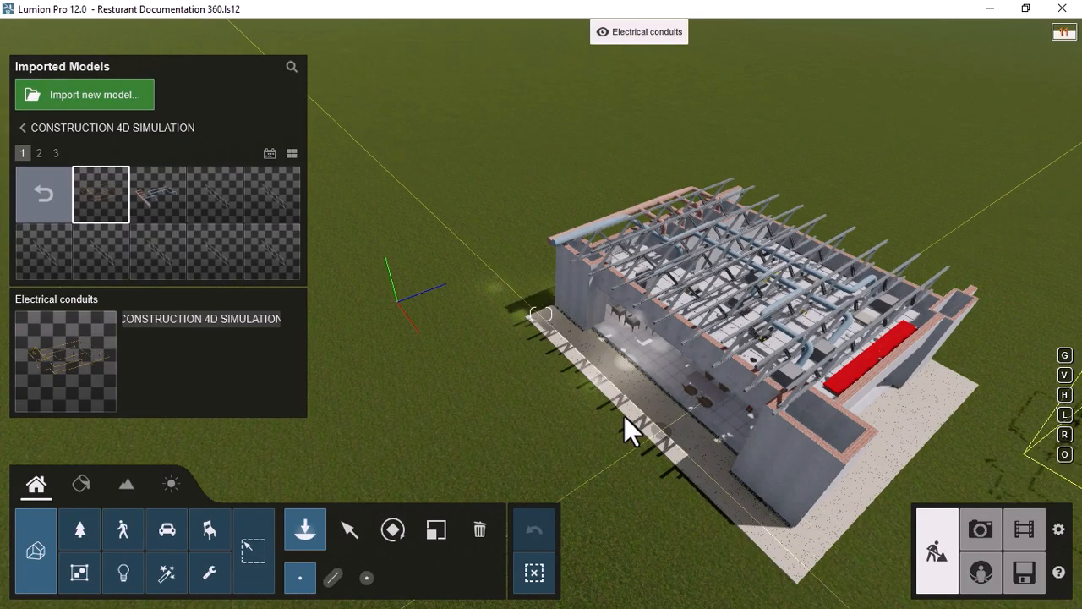
pyautogui.click(398, 300)
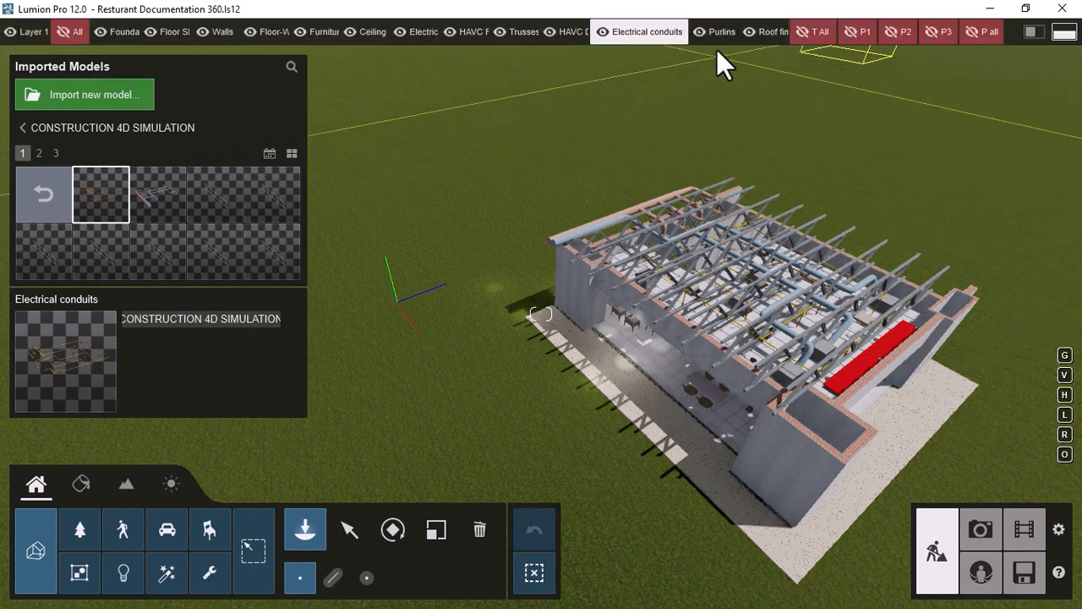
# Step: Import P 1.dae from the Purlins folder into the CONSTRUCTION 4D SIMULATION category folder and place it at the origin axes on the Purlins layer
pyautogui.click(720, 35)
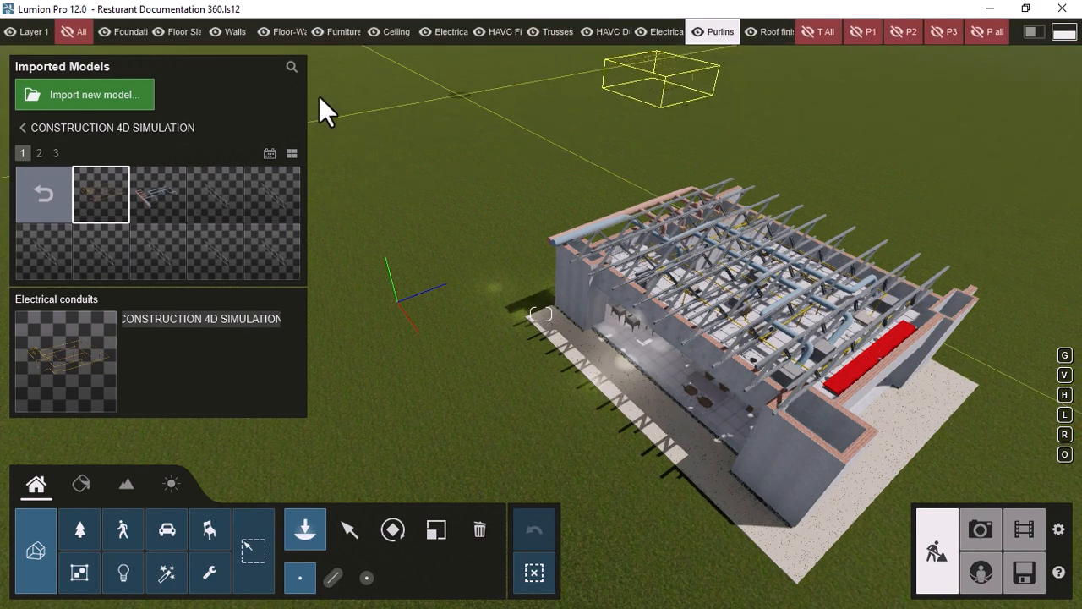
pyautogui.click(115, 96)
pyautogui.doubleClick(169, 150)
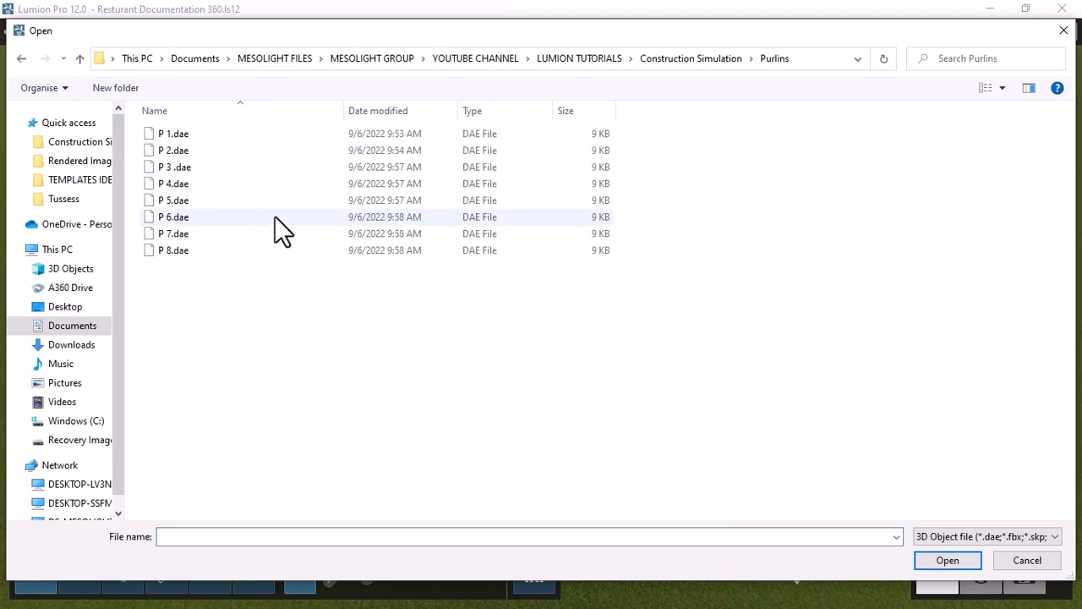
pyautogui.click(183, 134)
pyautogui.click(947, 563)
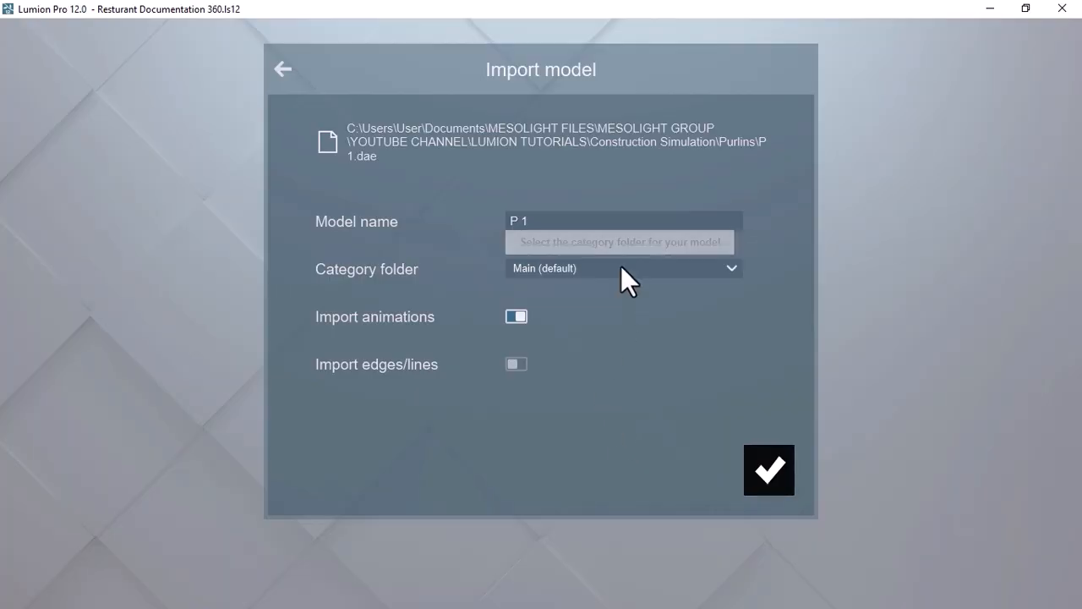
pyautogui.click(620, 268)
pyautogui.click(592, 398)
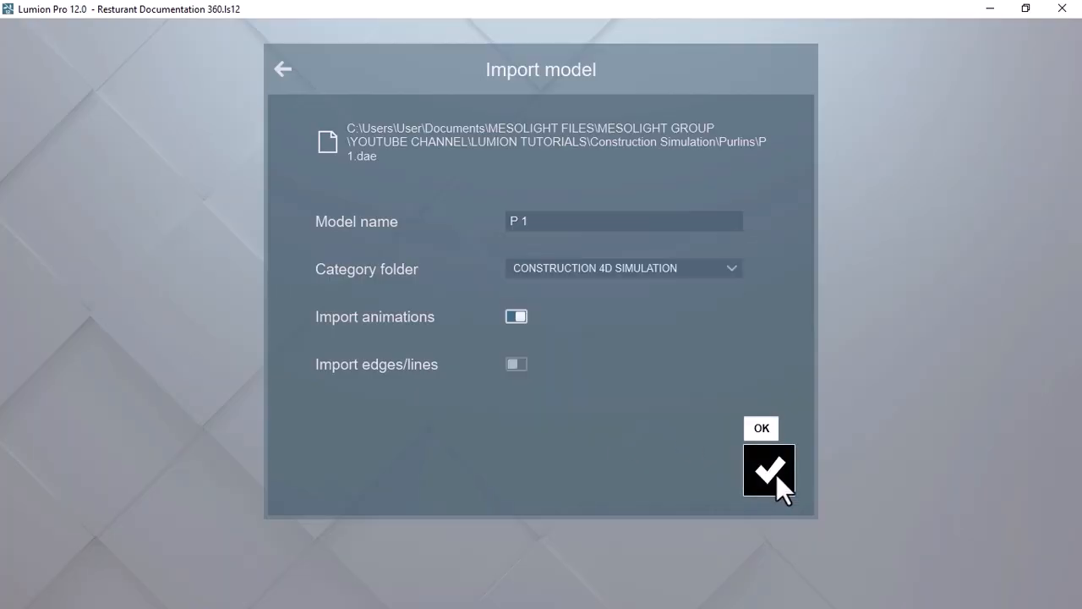
pyautogui.click(774, 471)
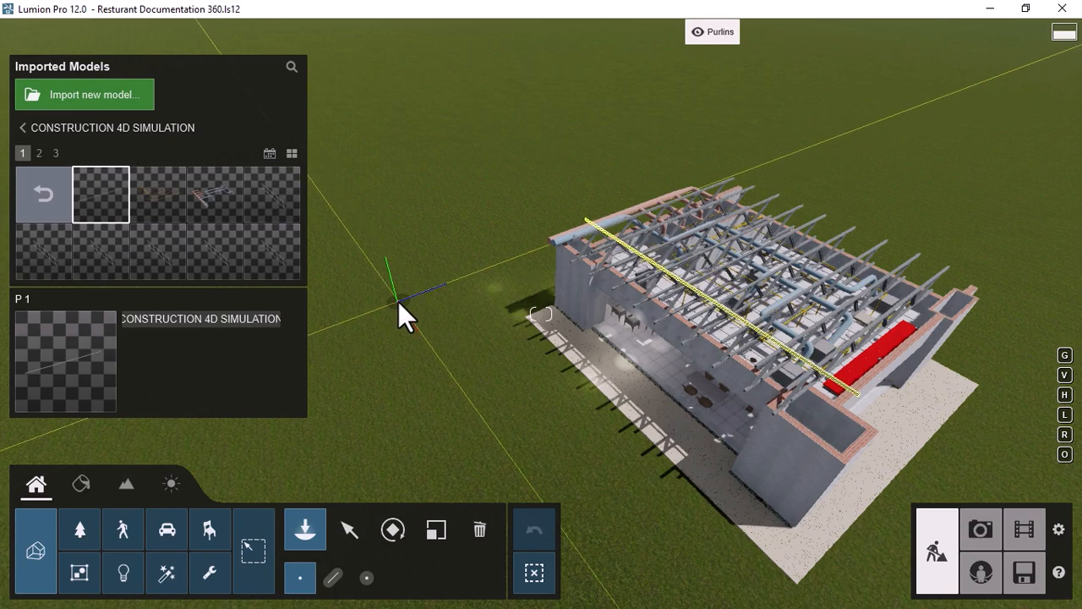
# Step: Import P 2.dae into the CONSTRUCTION 4D SIMULATION category folder and place it at the origin axes on the Purlins layer
pyautogui.click(126, 98)
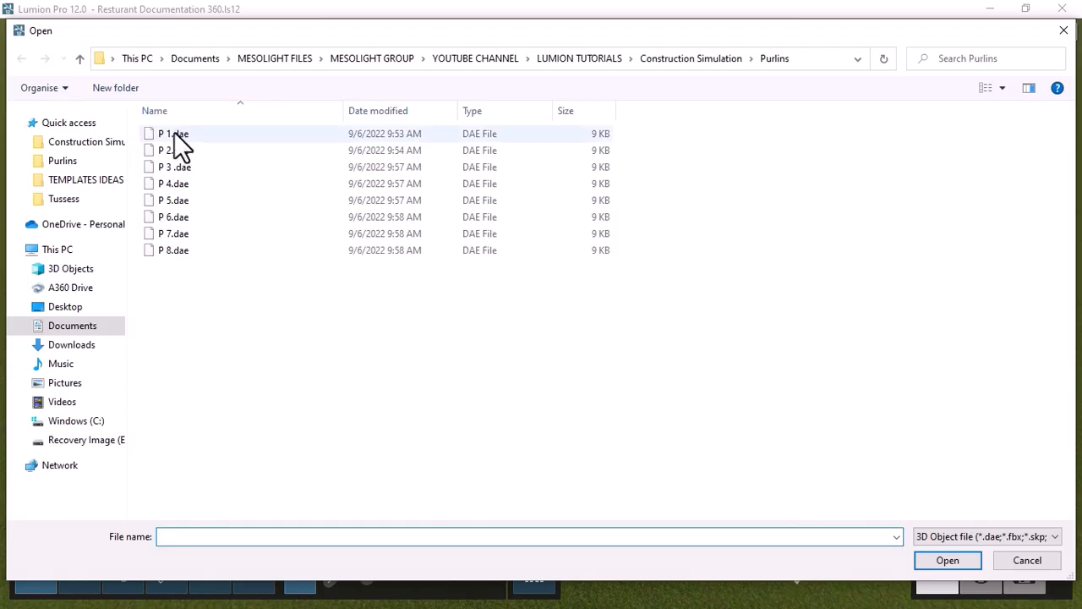
pyautogui.click(174, 150)
pyautogui.click(945, 560)
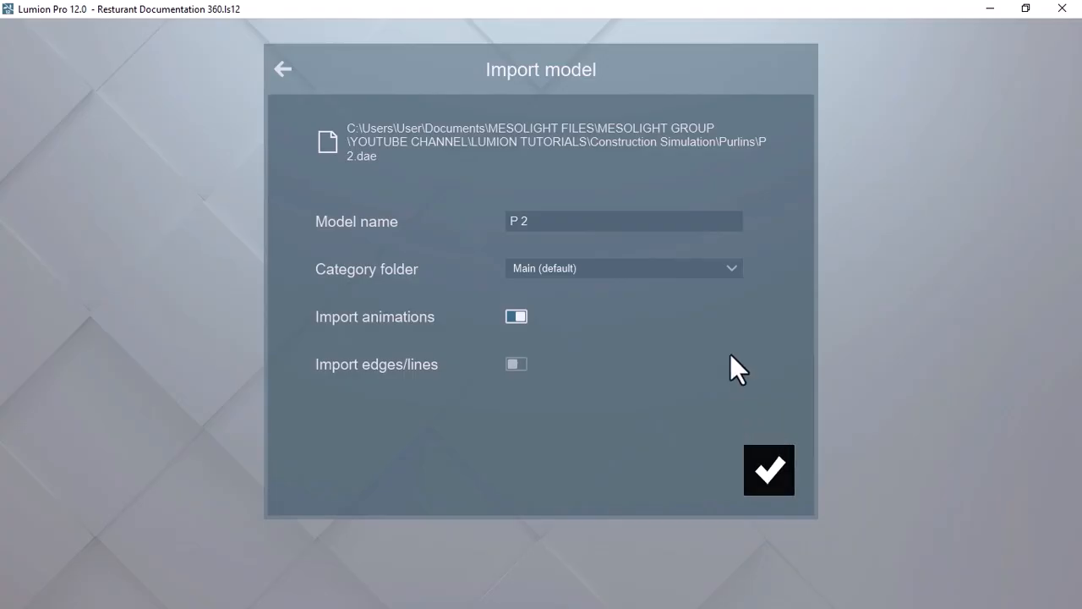
pyautogui.click(731, 268)
pyautogui.click(617, 395)
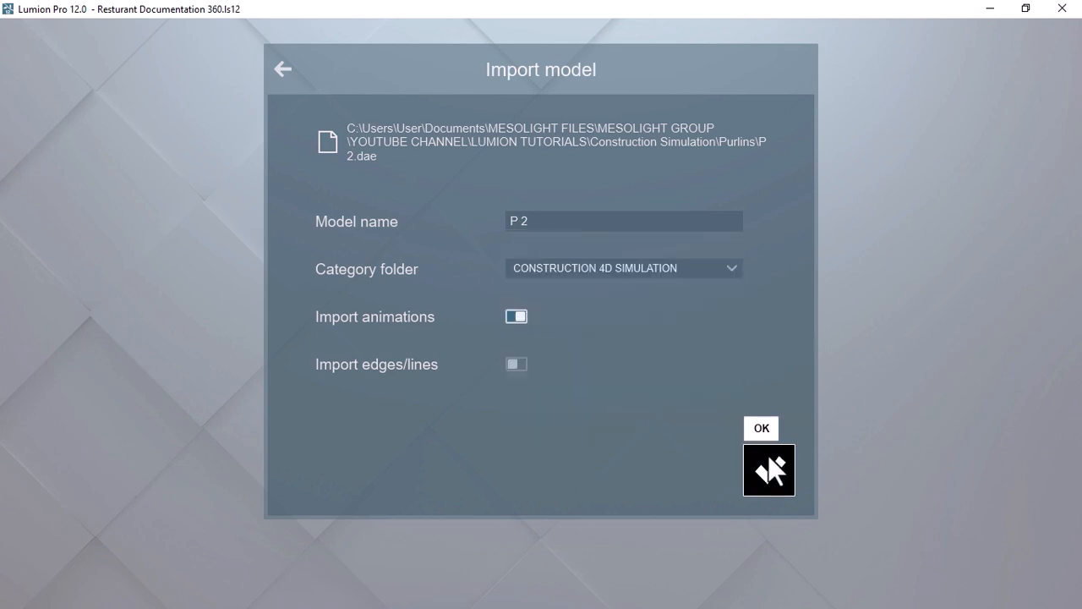
pyautogui.click(765, 461)
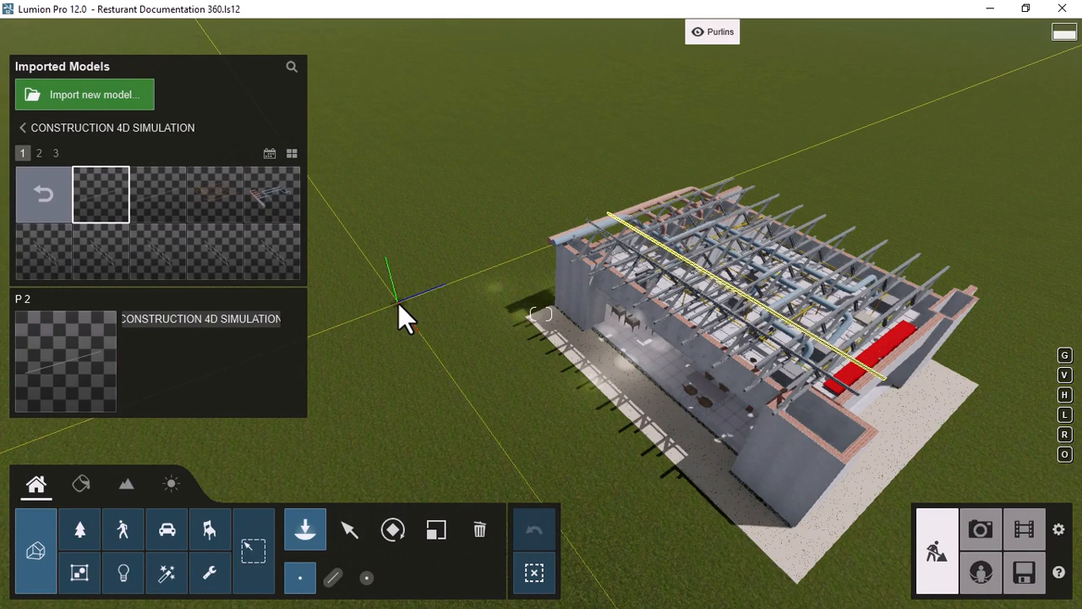
# Step: Import P 3 .dae into the CONSTRUCTION 4D SIMULATION category folder and place it at the origin axes on the Purlins layer
pyautogui.click(103, 97)
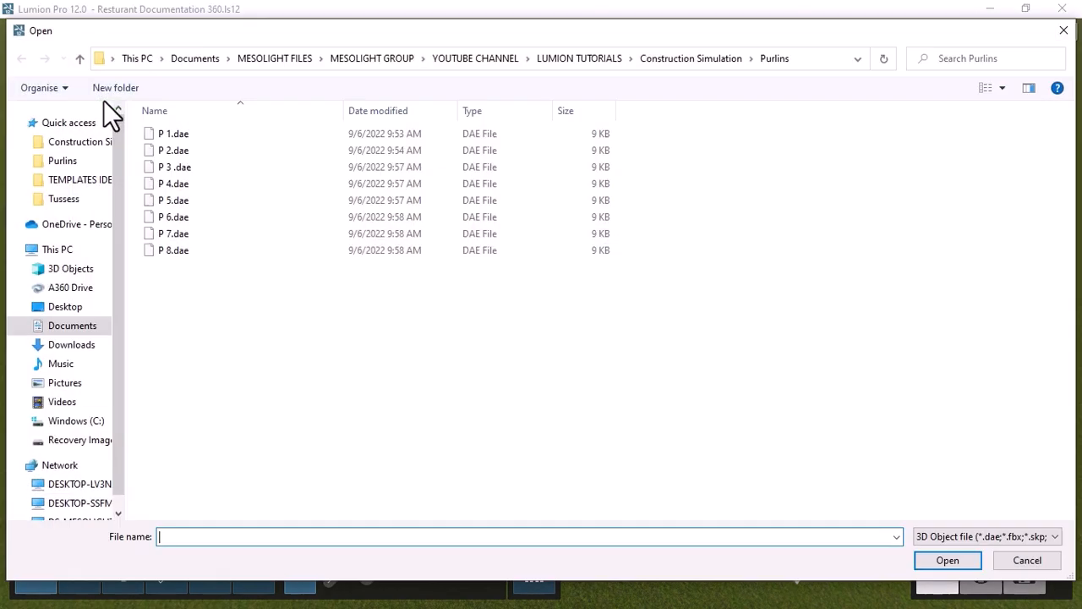
pyautogui.click(181, 166)
pyautogui.click(939, 560)
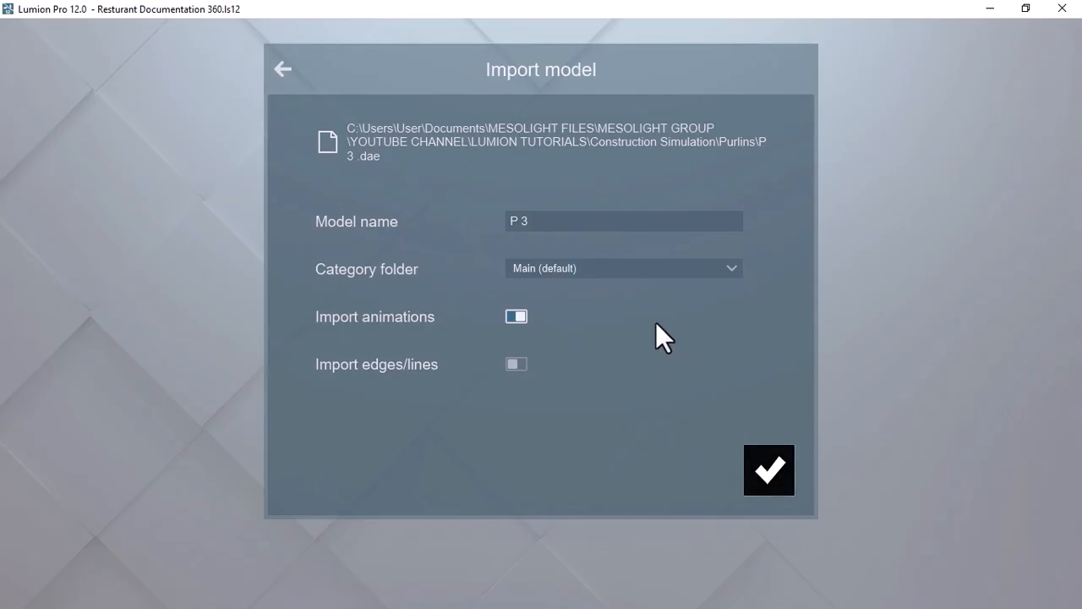
pyautogui.click(623, 268)
pyautogui.click(583, 399)
pyautogui.click(765, 468)
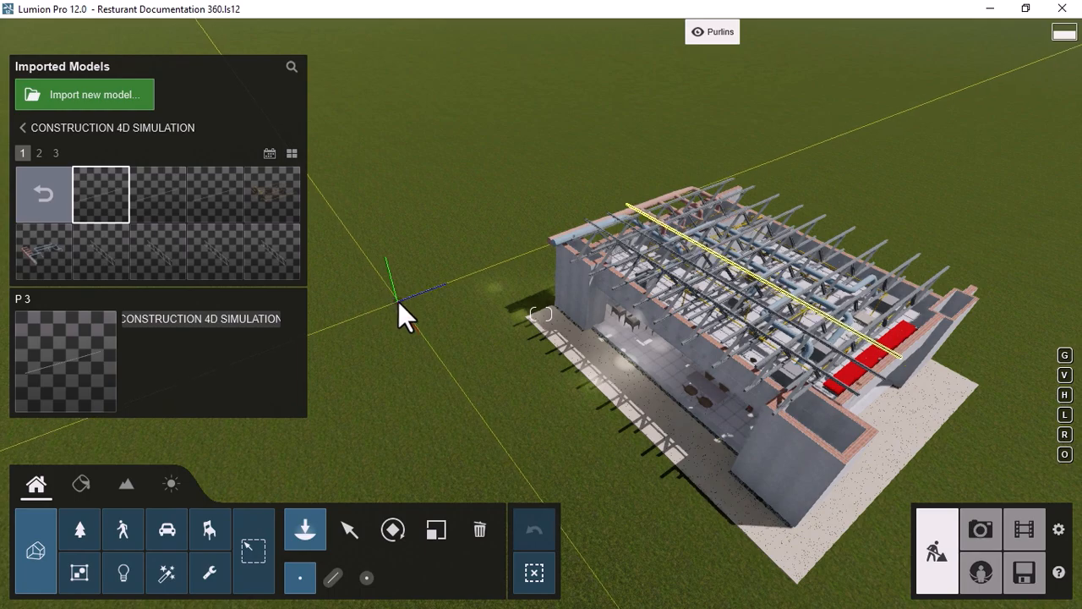
# Step: Import P 4.dae into the CONSTRUCTION 4D SIMULATION category folder and place it at the origin axes on the Purlins layer
pyautogui.click(93, 99)
pyautogui.click(170, 184)
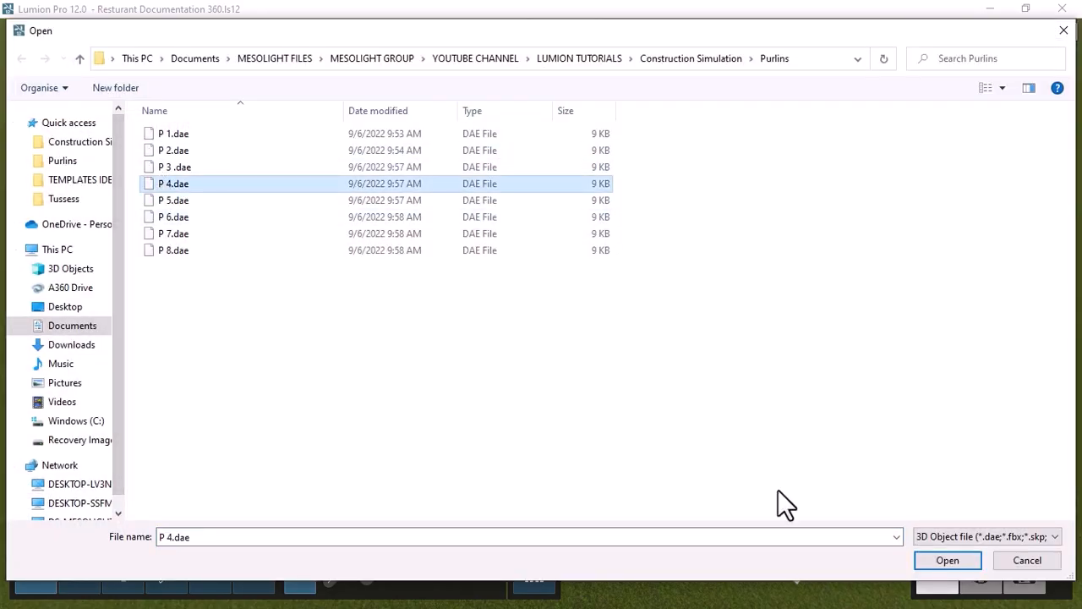
pyautogui.click(945, 560)
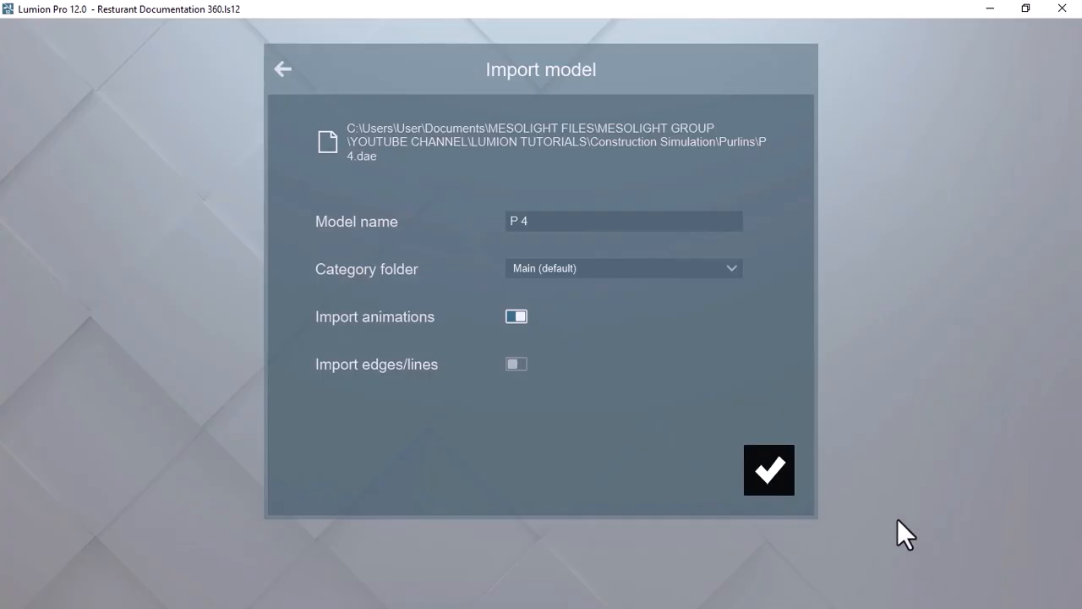
pyautogui.click(707, 268)
pyautogui.click(669, 413)
pyautogui.click(767, 470)
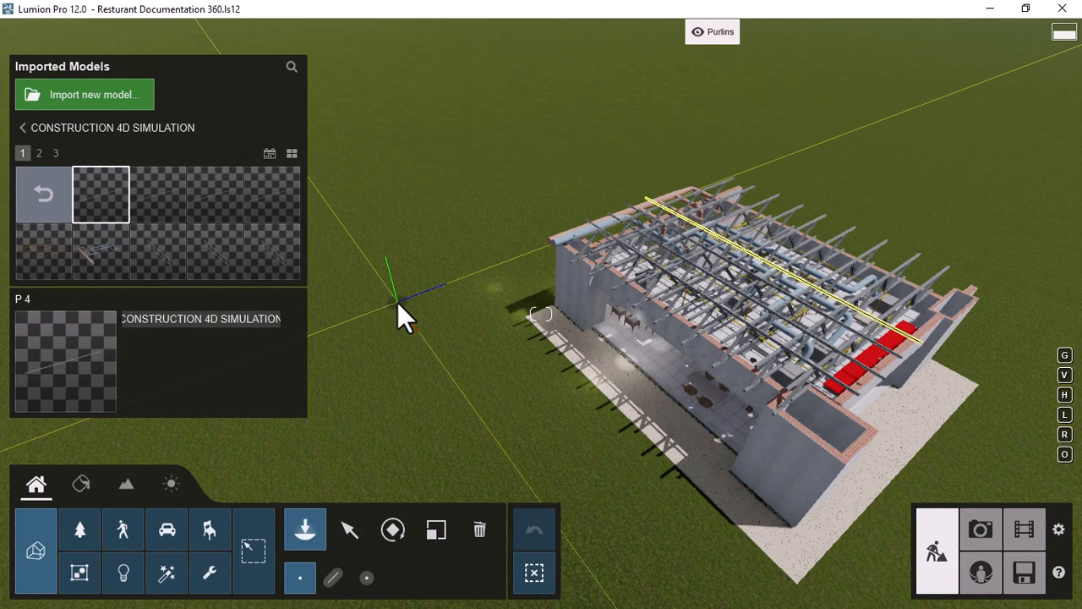
# Step: Import P 5.dae into the CONSTRUCTION 4D SIMULATION category folder and place it at the origin axes on the Purlins layer
pyautogui.click(116, 100)
pyautogui.click(173, 200)
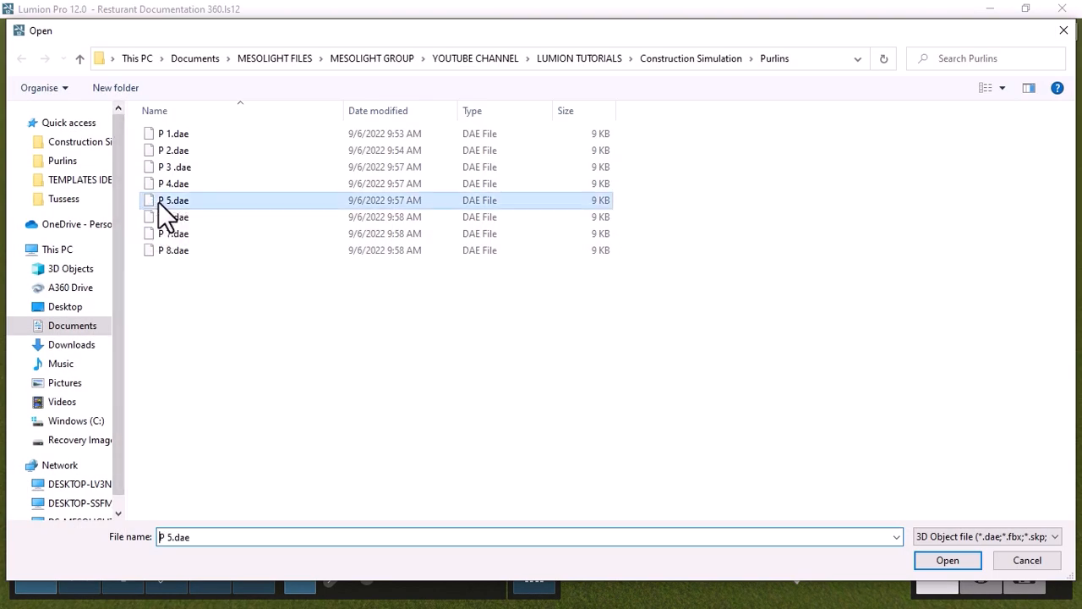
pyautogui.click(926, 559)
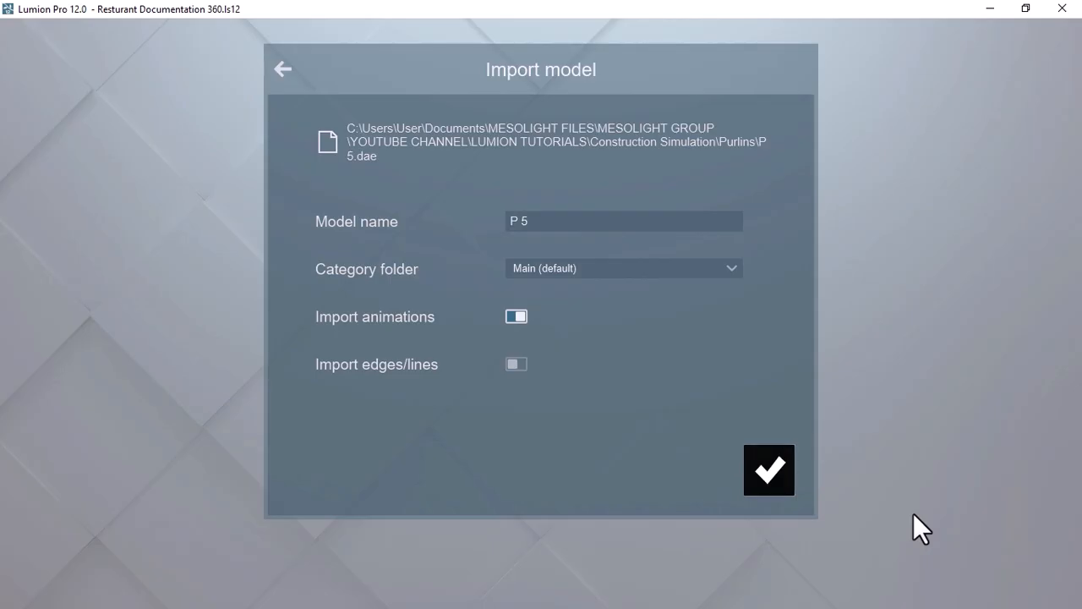
pyautogui.click(732, 269)
pyautogui.click(626, 394)
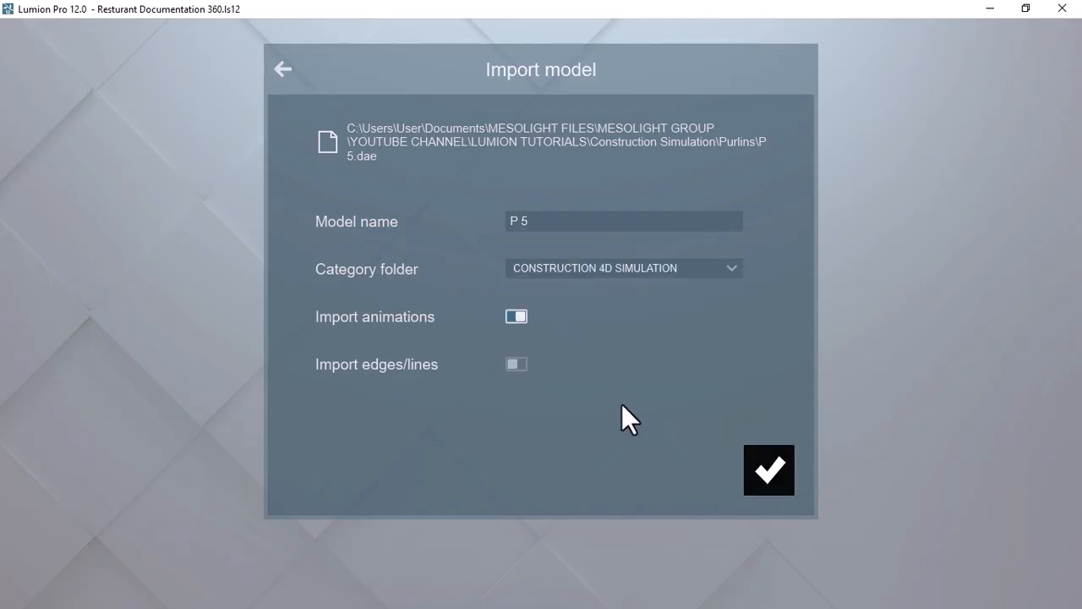
pyautogui.click(770, 471)
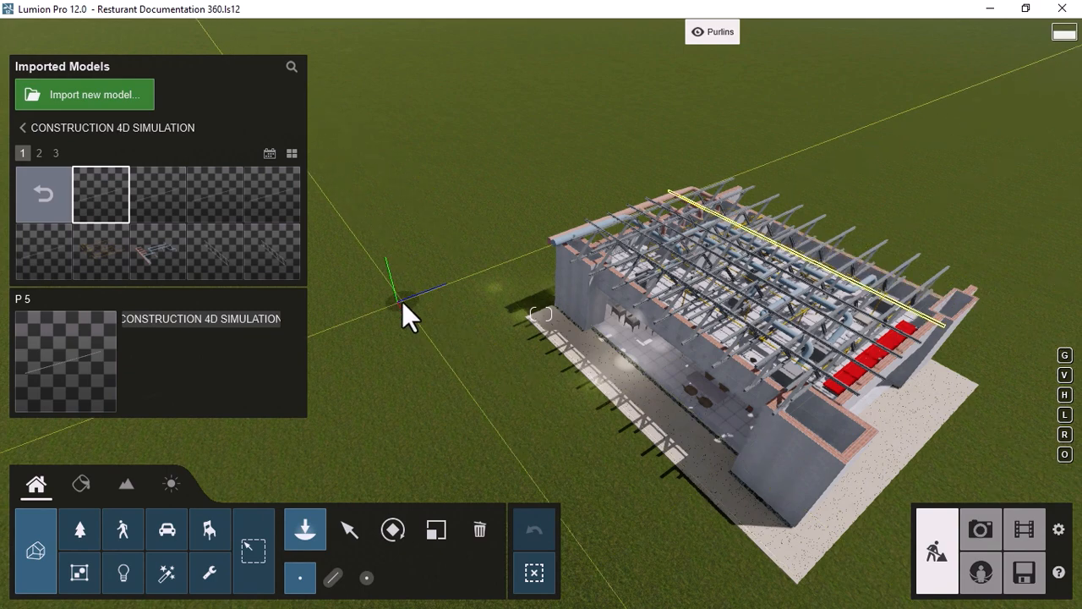
# Step: Import P 6.dae into the CONSTRUCTION 4D SIMULATION category folder and place it at the origin axes on the Purlins layer
pyautogui.click(119, 100)
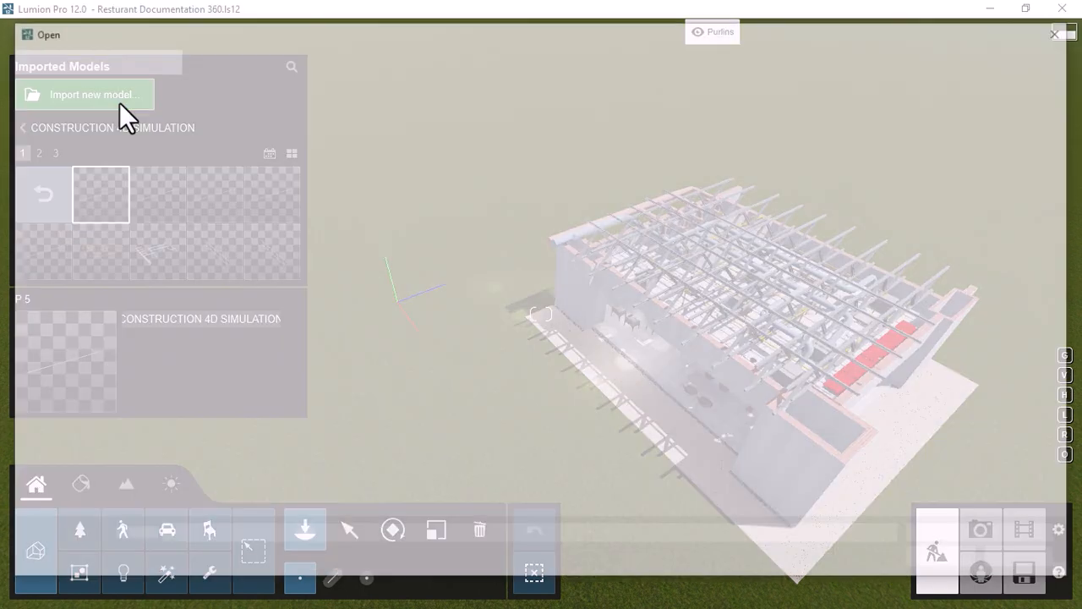
pyautogui.click(168, 213)
pyautogui.click(929, 565)
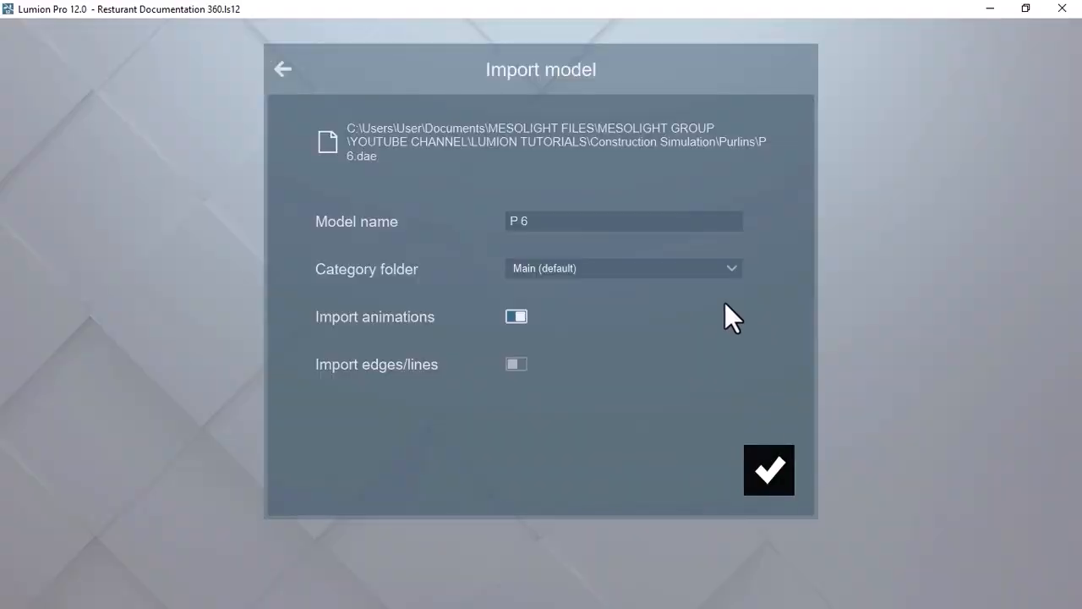
pyautogui.click(702, 268)
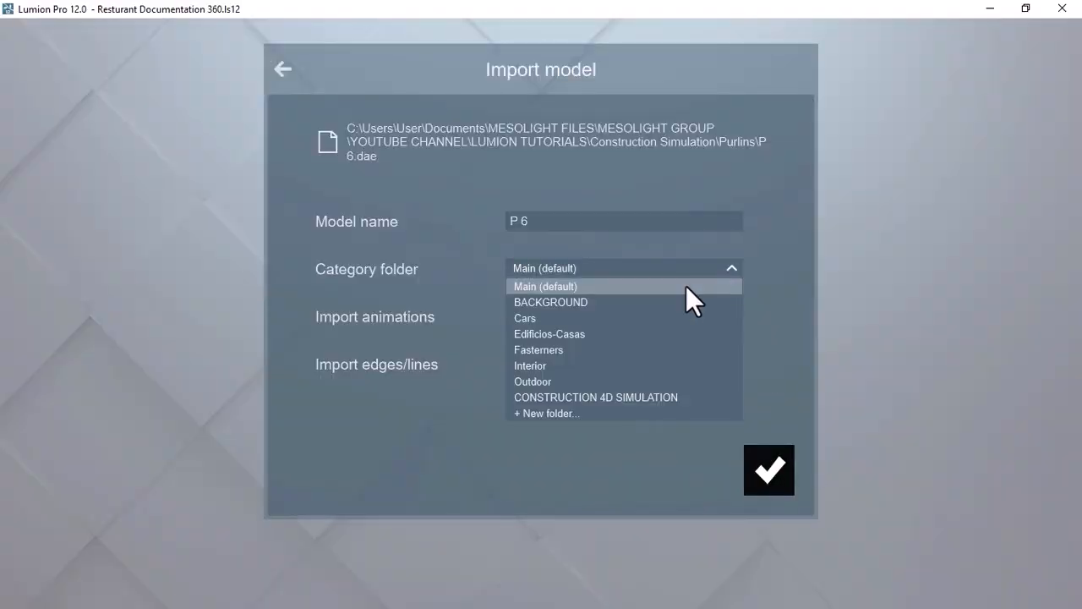
pyautogui.click(616, 397)
pyautogui.click(765, 467)
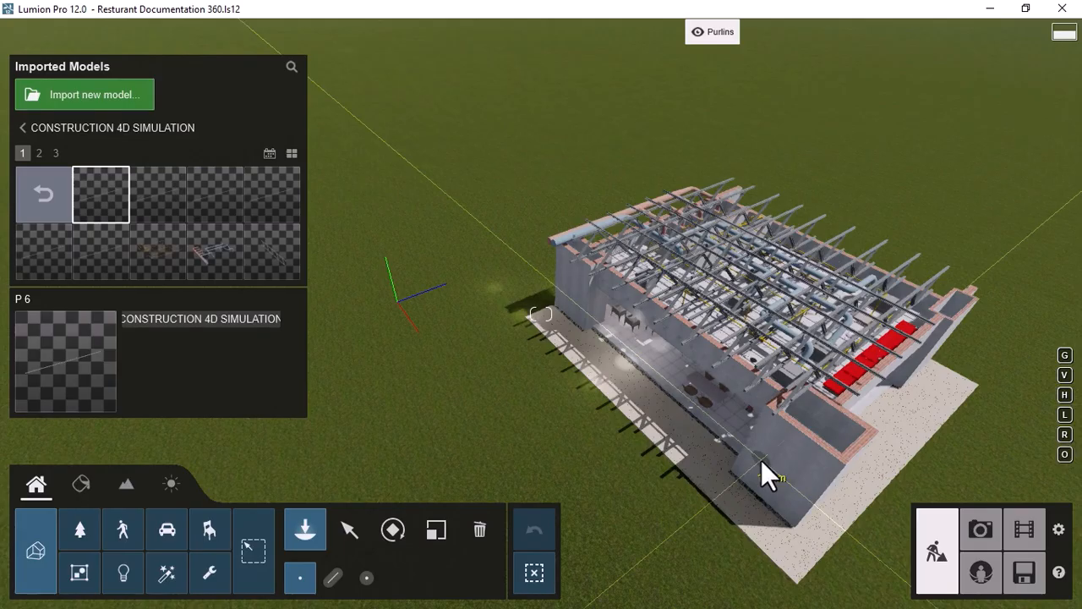
# Step: Import P 7.dae into the CONSTRUCTION 4D SIMULATION category folder and place it at the origin axes on the Purlins layer
pyautogui.click(106, 102)
pyautogui.click(174, 233)
pyautogui.click(926, 560)
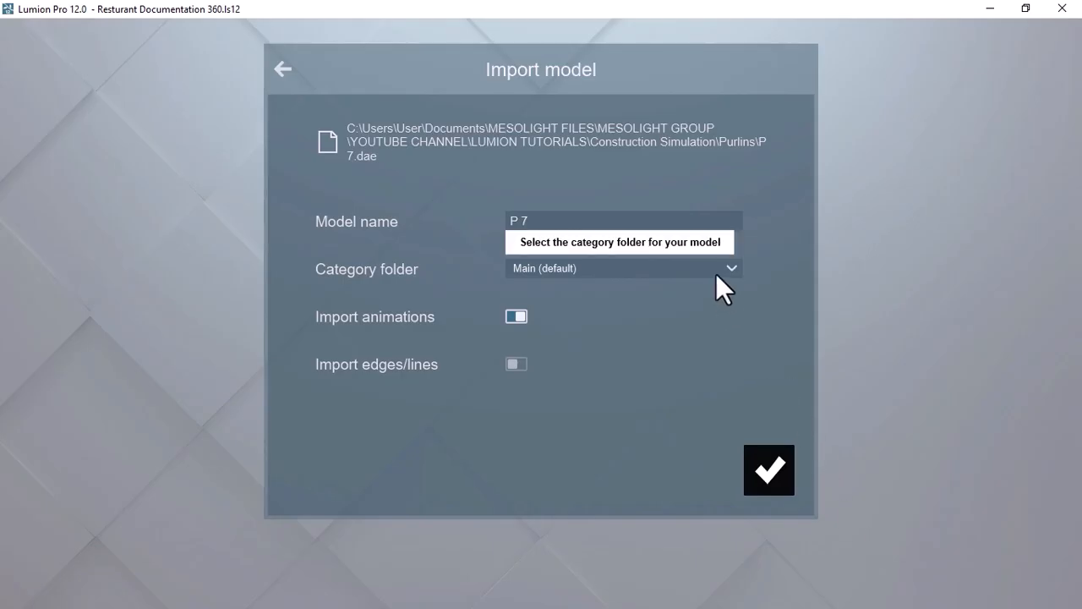
pyautogui.click(716, 270)
pyautogui.click(592, 397)
pyautogui.click(770, 470)
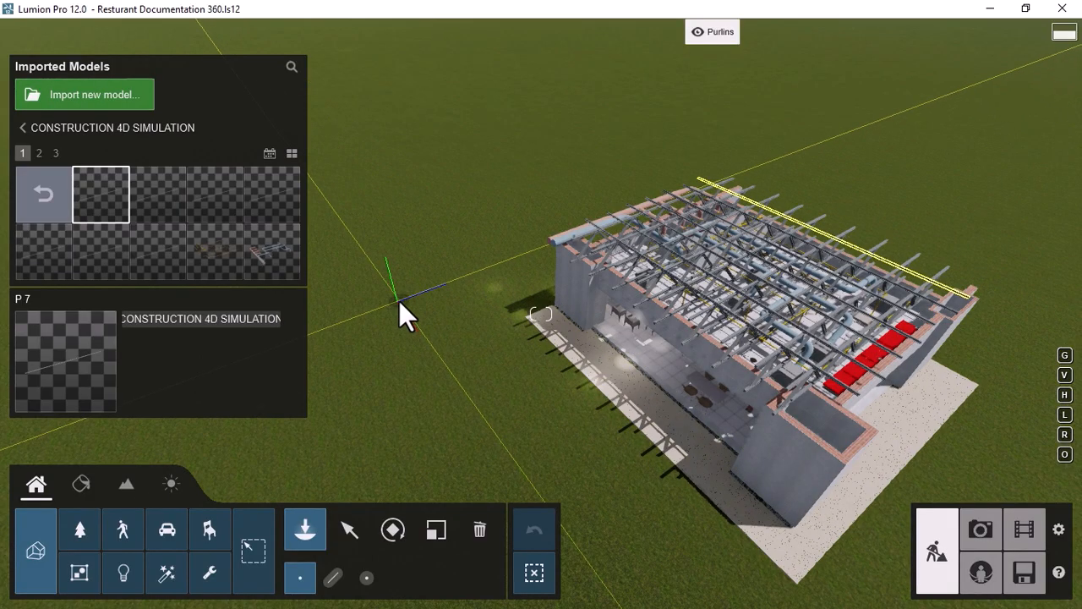
# Step: Import P 8.dae into the CONSTRUCTION 4D SIMULATION category folder and place it at the origin axes on the Purlins layer
pyautogui.click(124, 101)
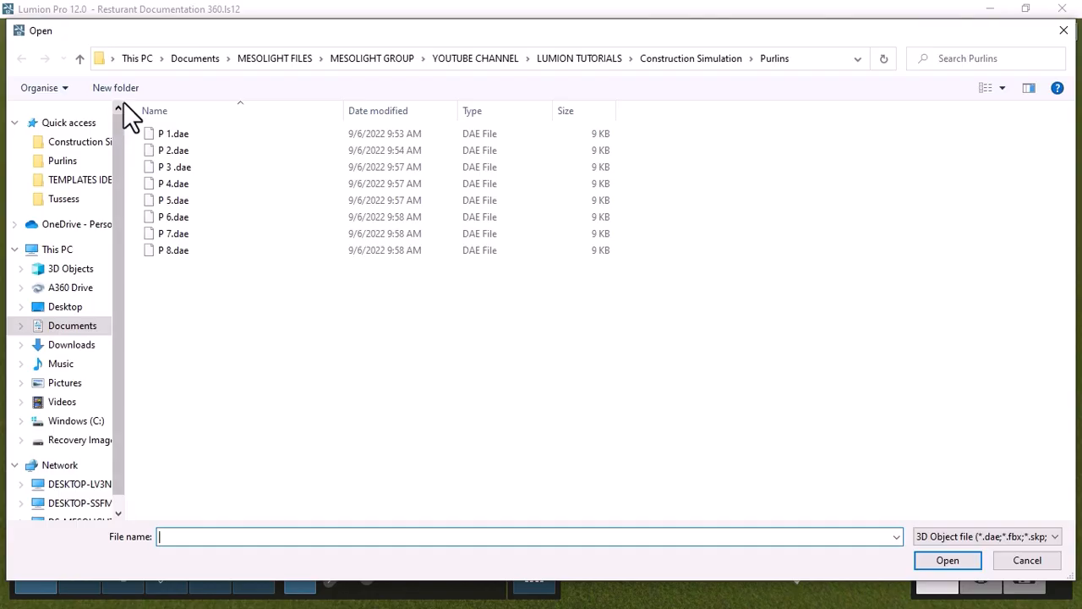
pyautogui.click(167, 250)
pyautogui.click(948, 560)
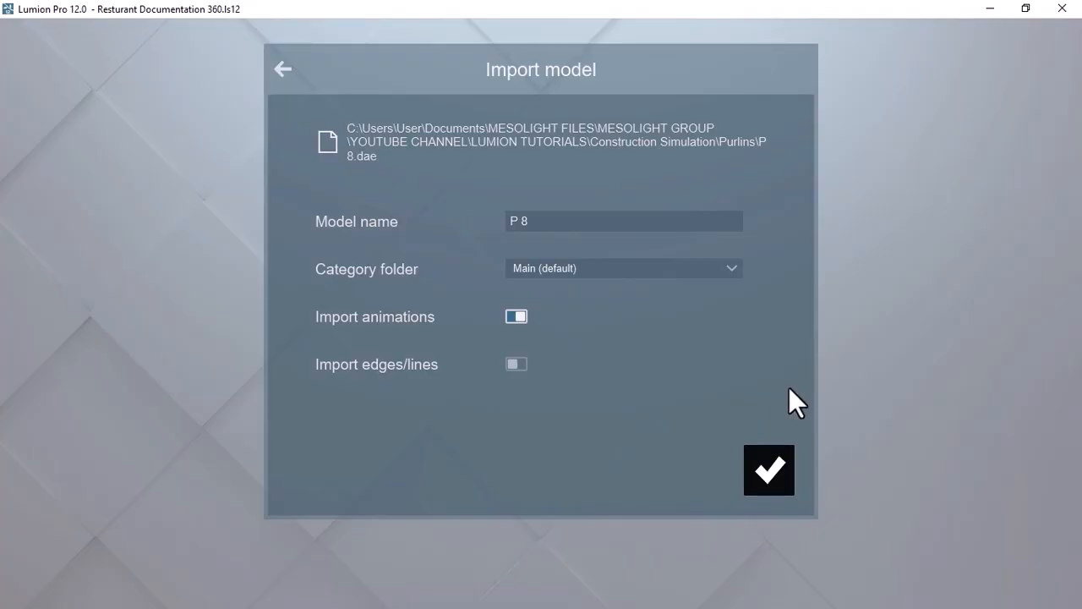
pyautogui.click(723, 265)
pyautogui.click(572, 396)
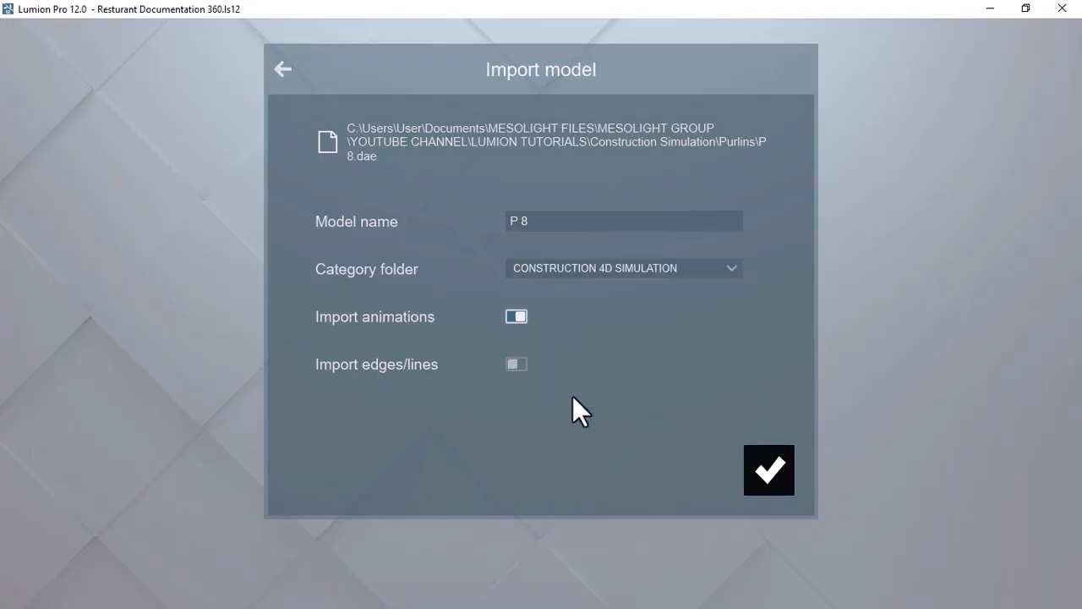
pyautogui.click(768, 465)
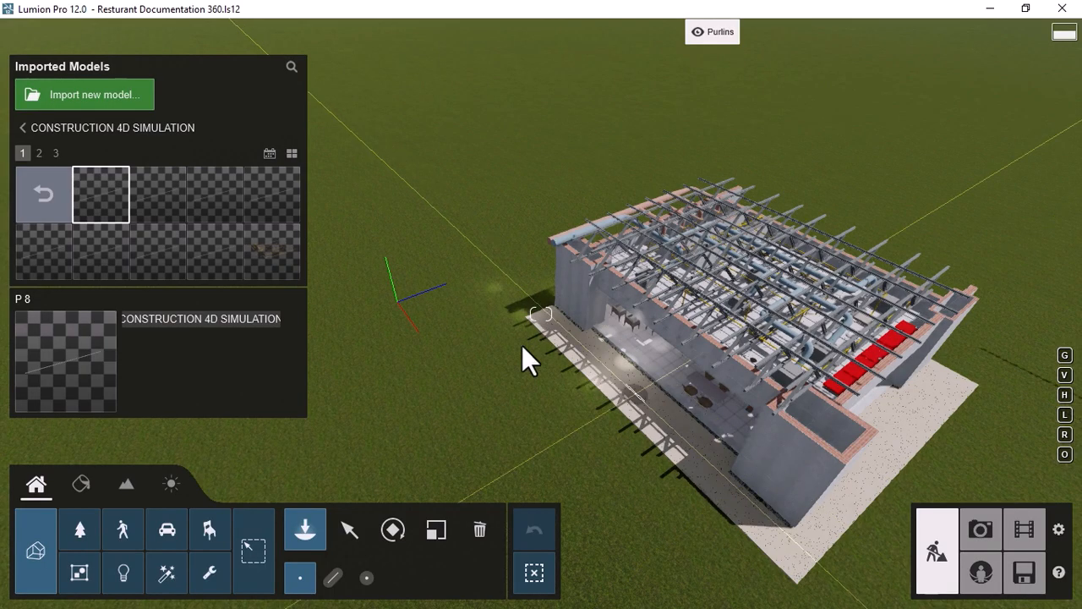
pyautogui.click(396, 300)
# Step: Select all the placed building models together and align their positions at the shared origin
pyautogui.click(350, 529)
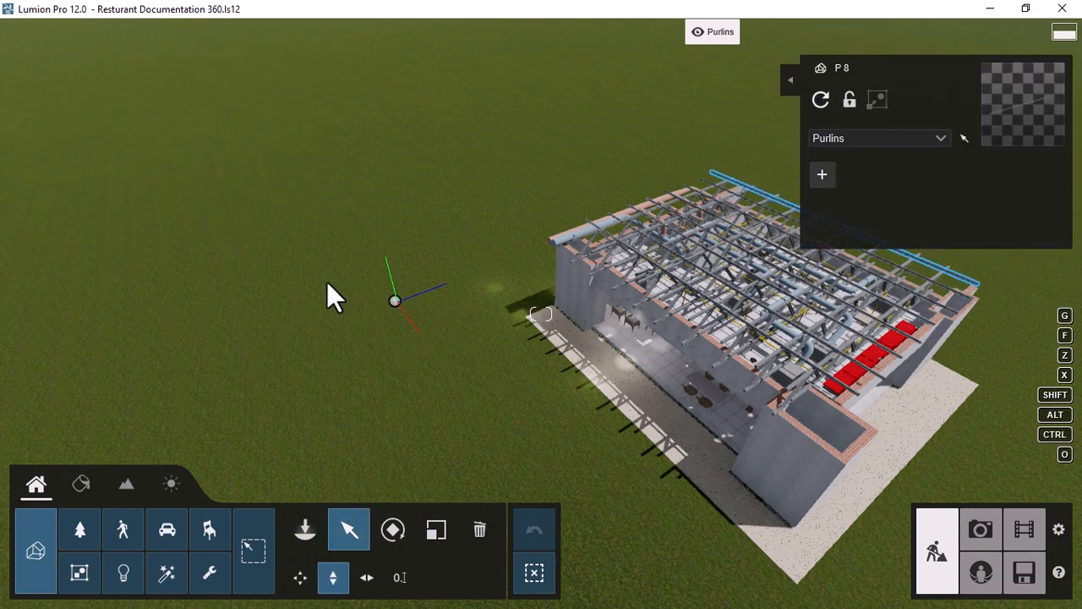
pyautogui.scroll(-4, 326, 280)
pyautogui.keyDown('ctrl'); pyautogui.moveTo(292, 140); pyautogui.dragTo(883, 516); pyautogui.keyUp('ctrl')
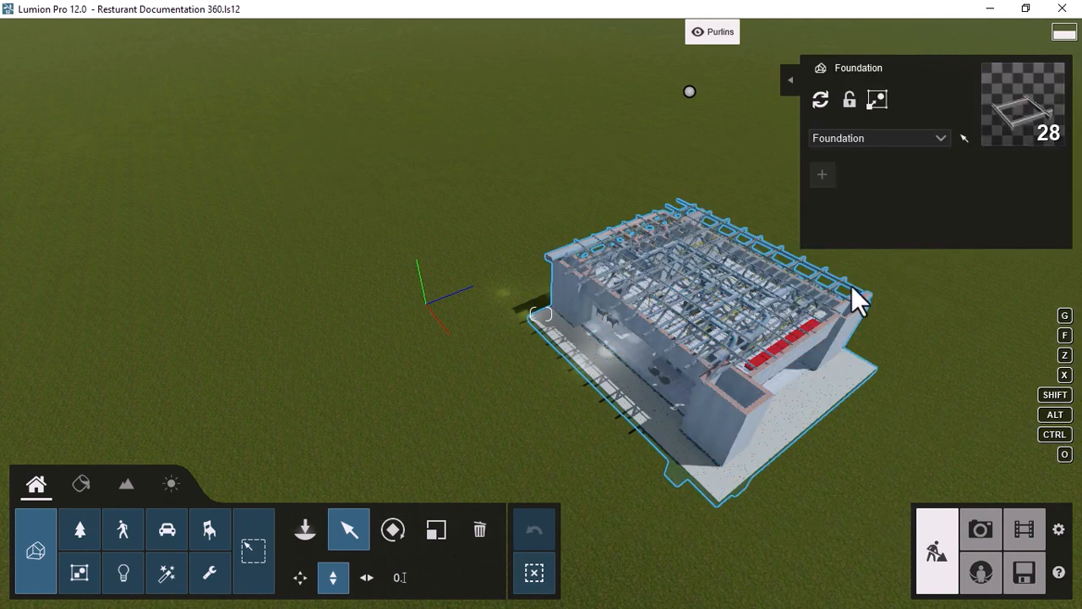
pyautogui.moveTo(633, 71)
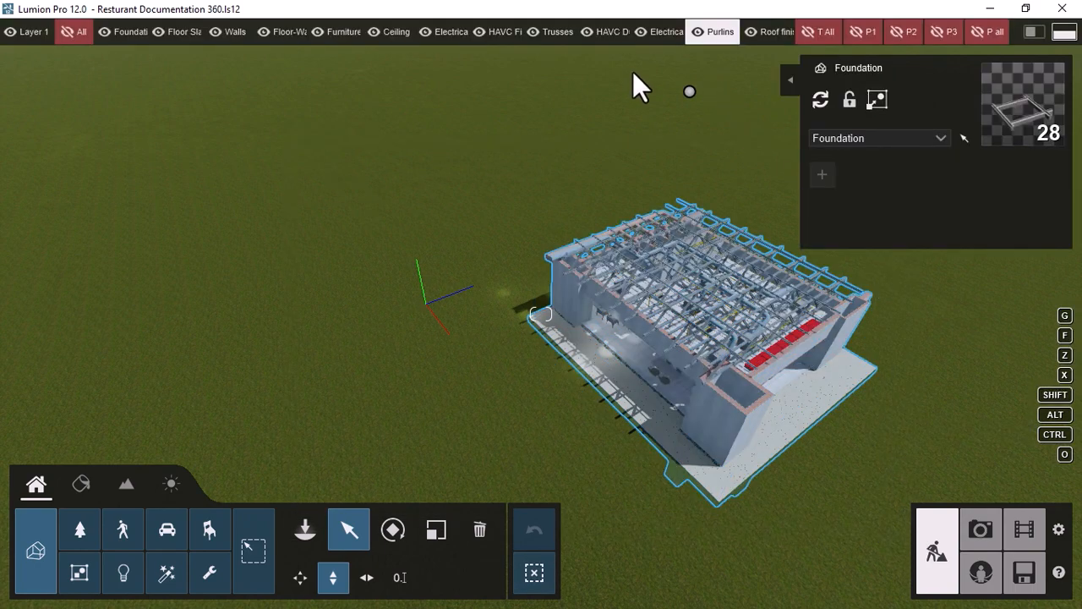
pyautogui.click(789, 80)
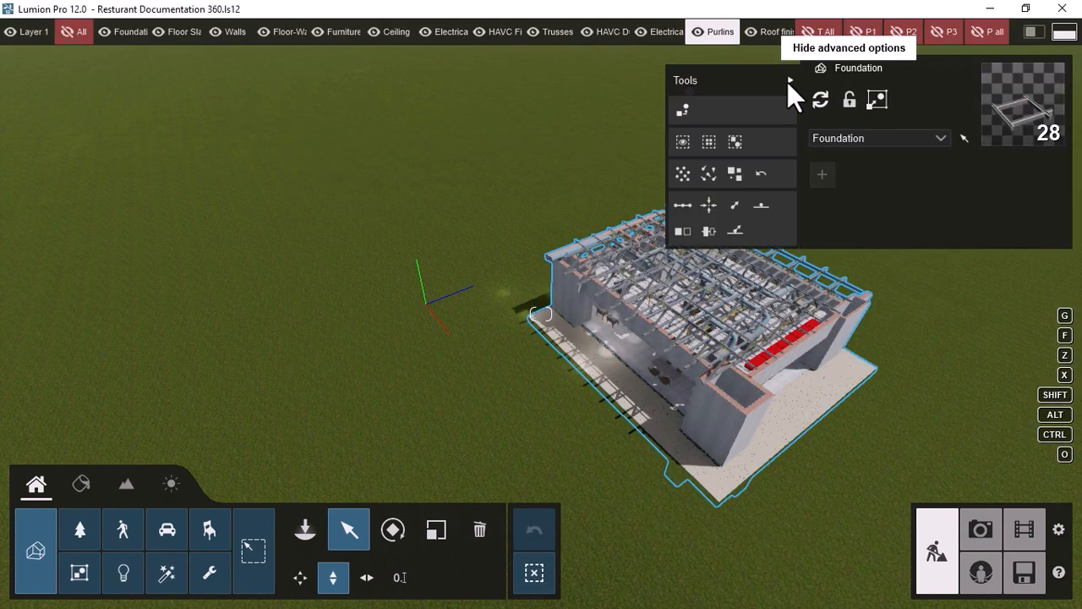
pyautogui.click(709, 205)
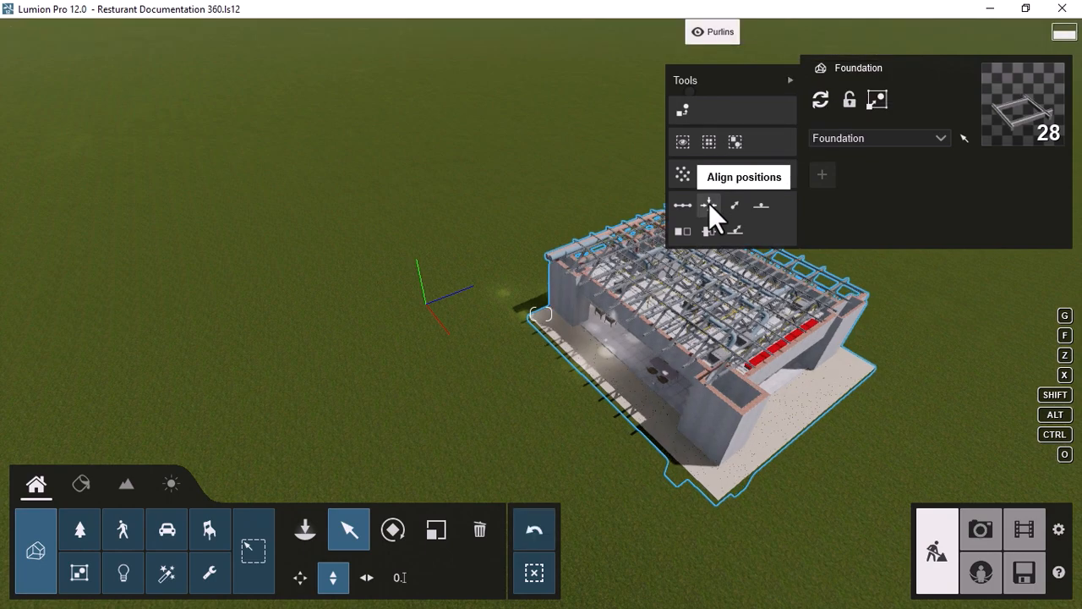
# Step: Examine the aligned building from several sides and up close, checking how the purlins, trusses, ducts and walls fit together
pyautogui.press('w')
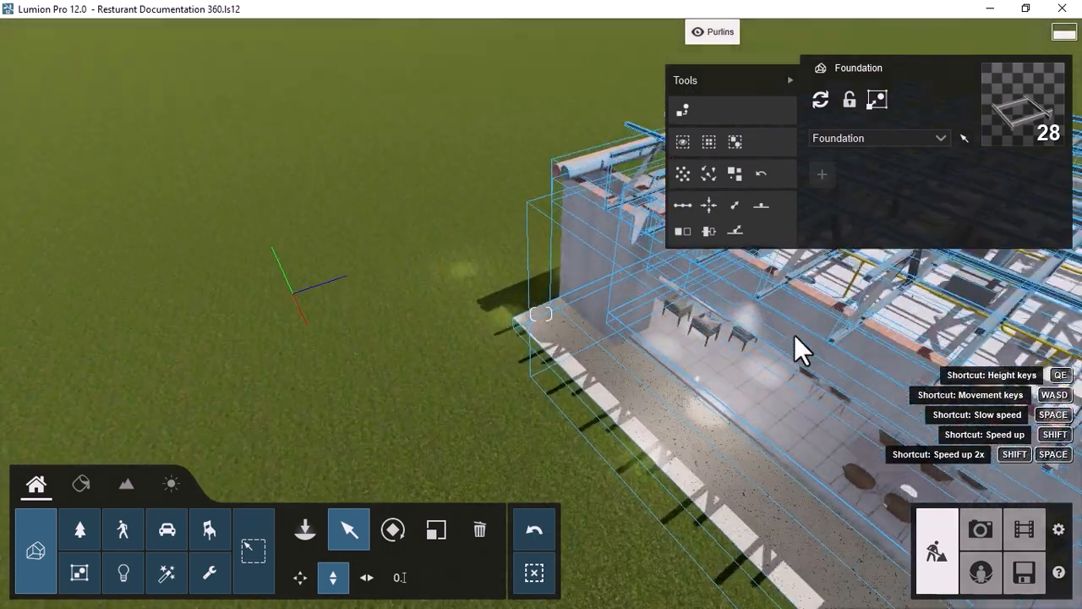
pyautogui.press('w')
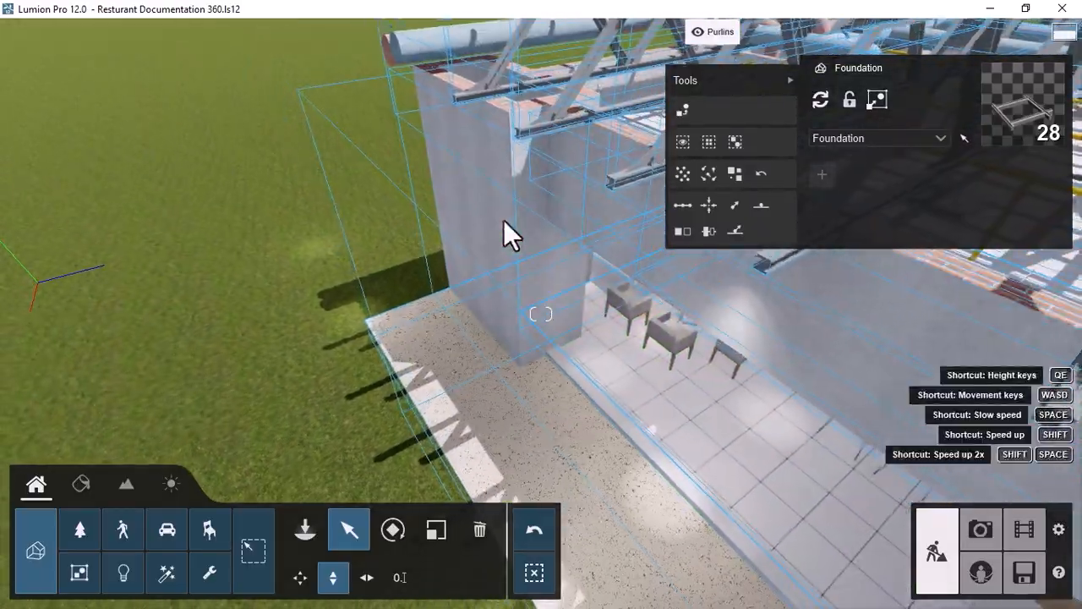
pyautogui.press('s')
pyautogui.press('d')
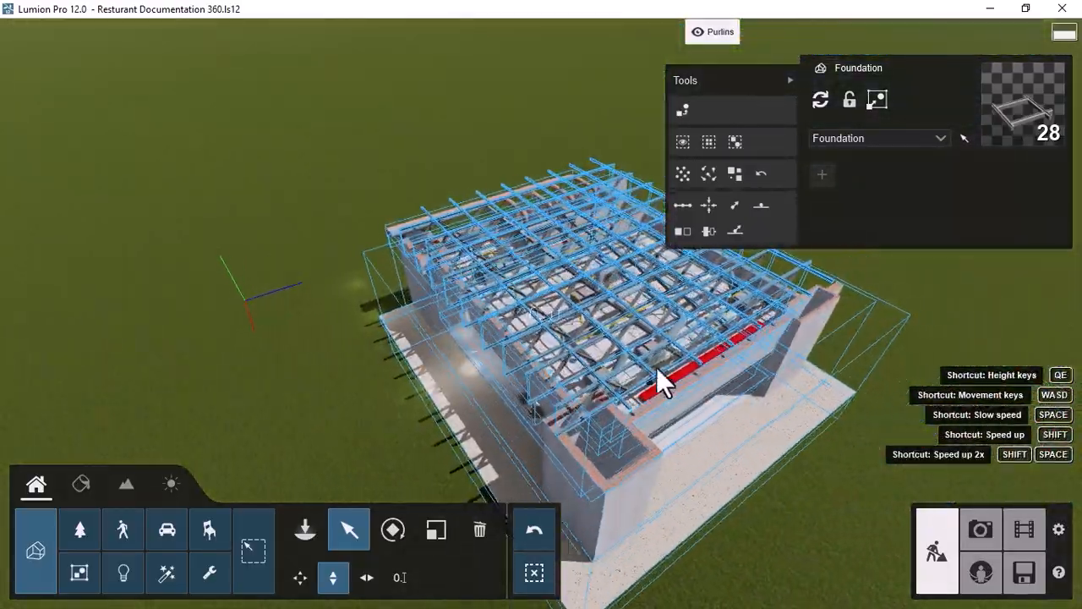
pyautogui.press('w')
pyautogui.press('d')
pyautogui.press('s')
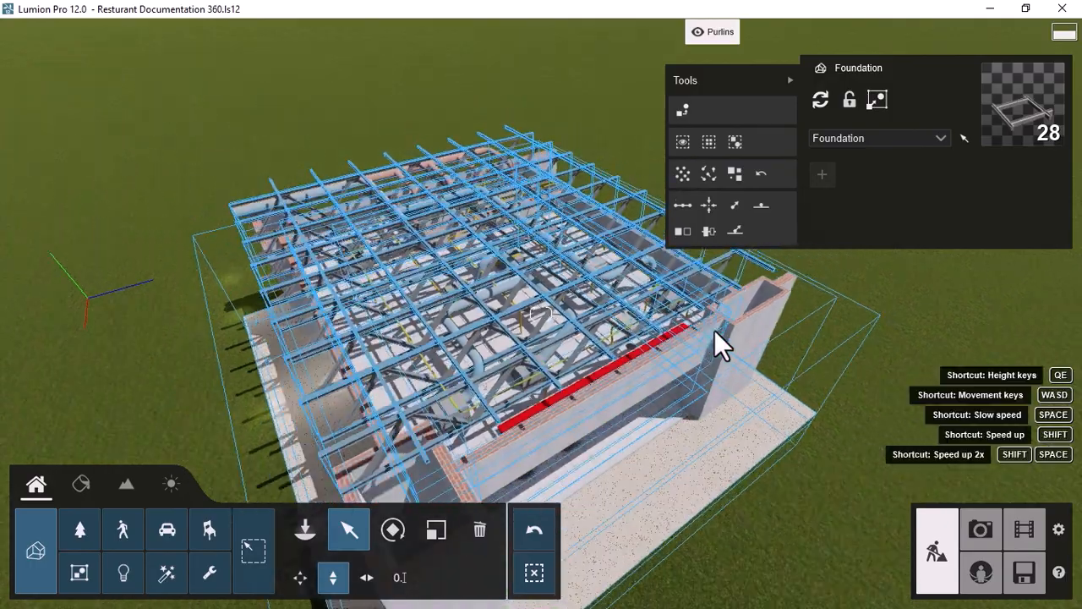
pyautogui.press('s')
pyautogui.press('a')
pyautogui.press('w')
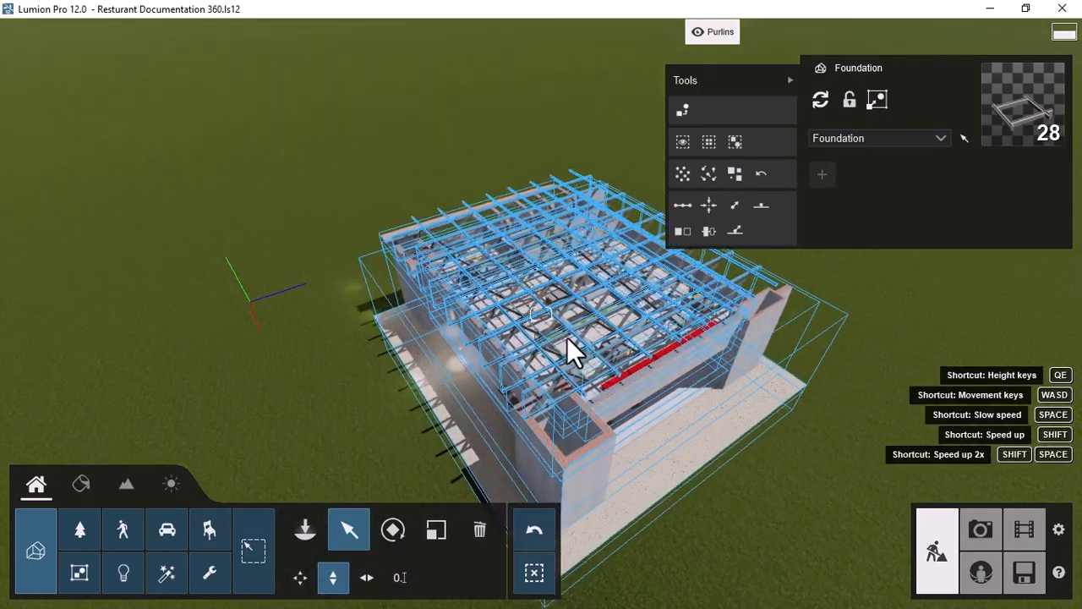
pyautogui.press('w')
pyautogui.press('s')
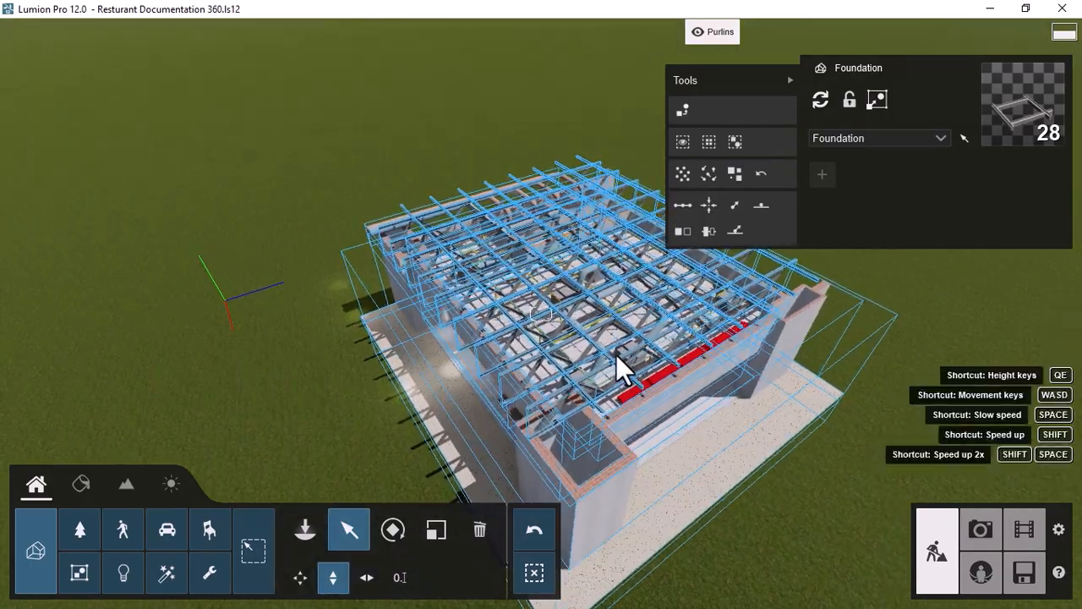
pyautogui.press('w')
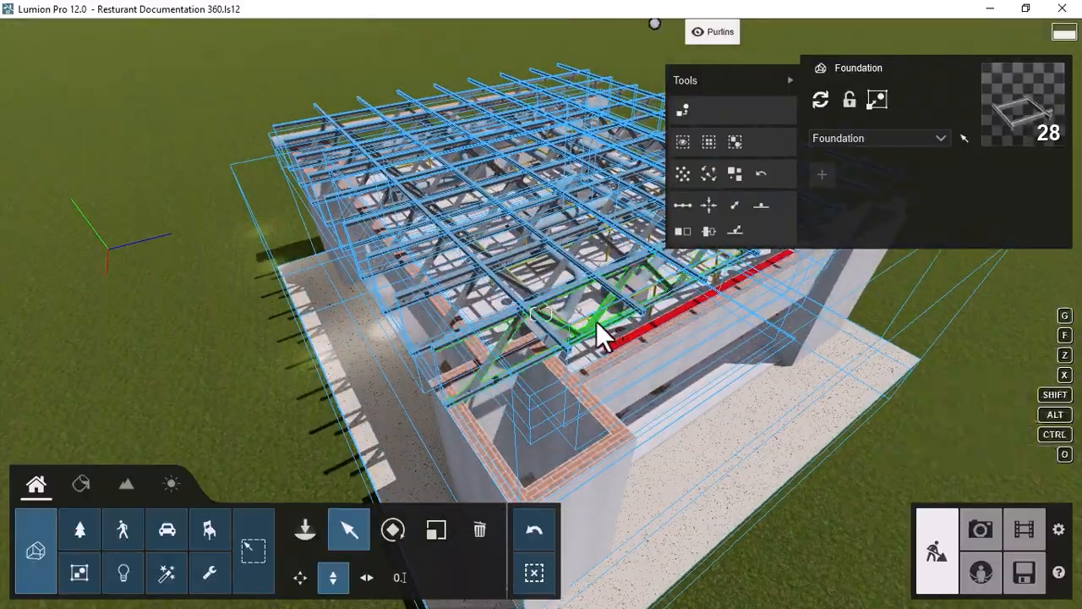
pyautogui.press('w')
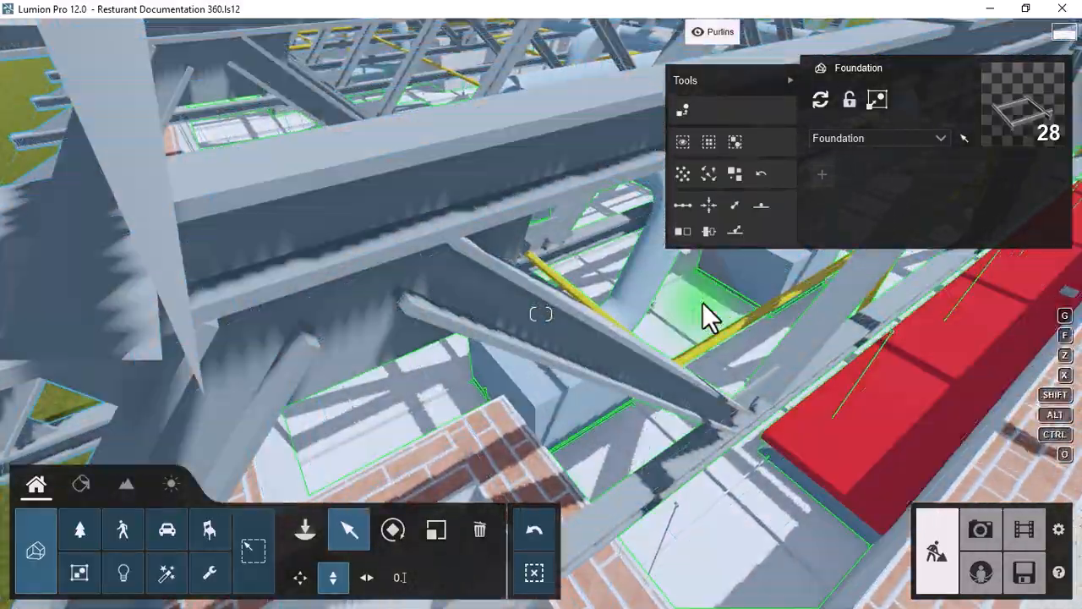
pyautogui.press('s')
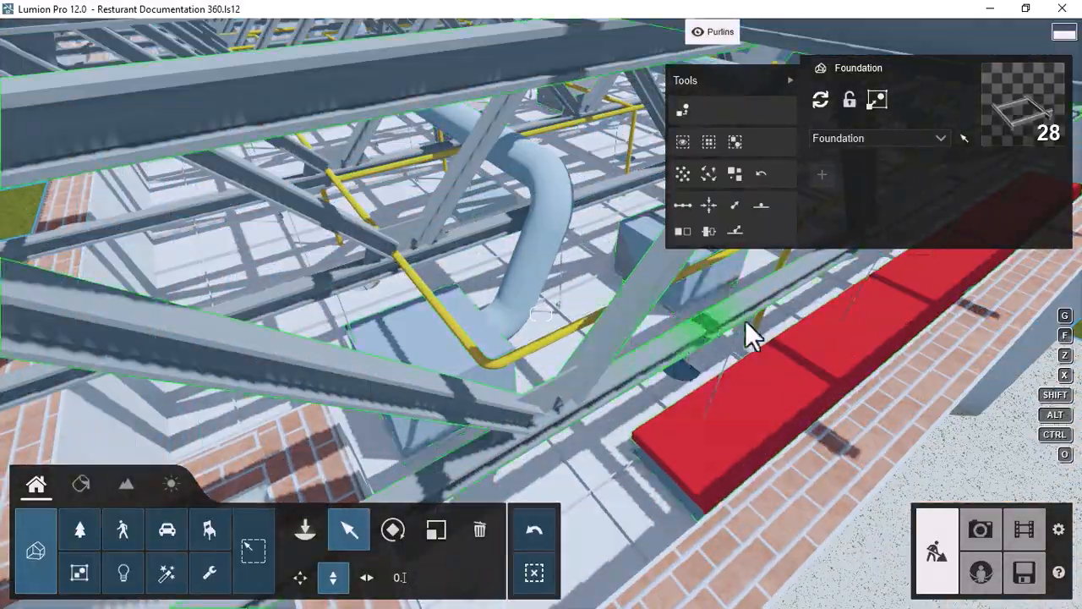
pyautogui.press('s')
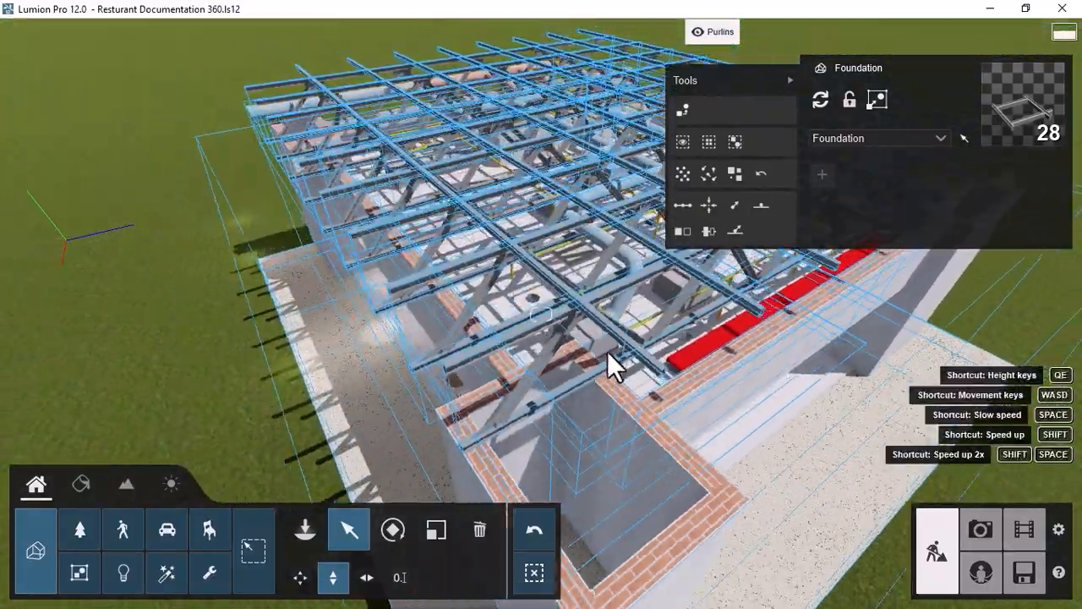
pyautogui.press('s')
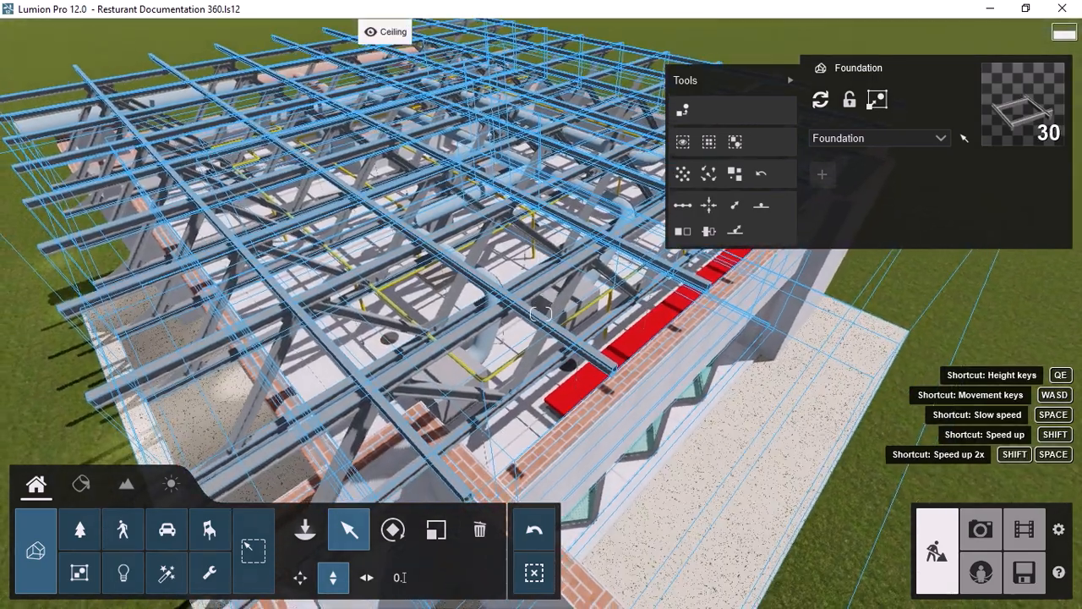
pyautogui.moveTo(659, 308); pyautogui.dragTo(593, 296, button='right')
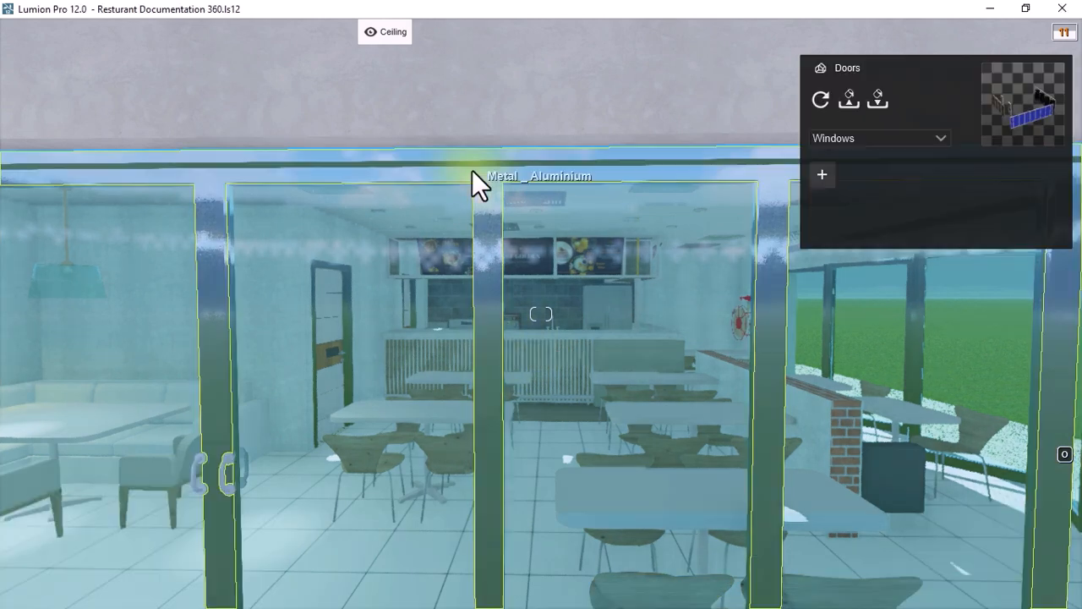
# Step: Give the doors' aluminium frame material the bluish-silver metal weathering type, with Edges at 0.1 and Reflectivity at 1.6
pyautogui.click(472, 170)
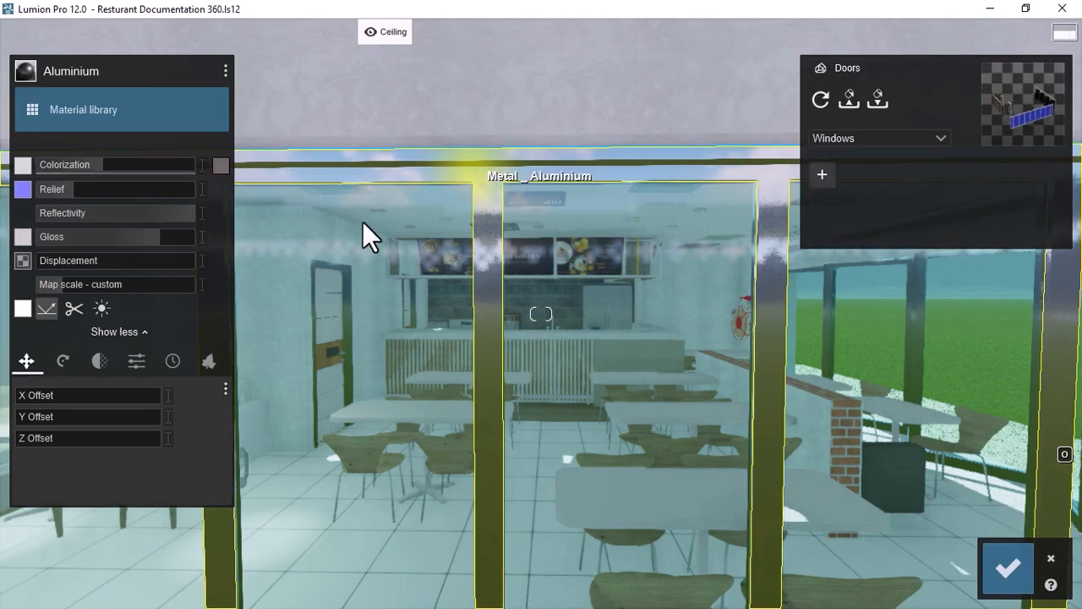
pyautogui.click(205, 362)
pyautogui.click(179, 362)
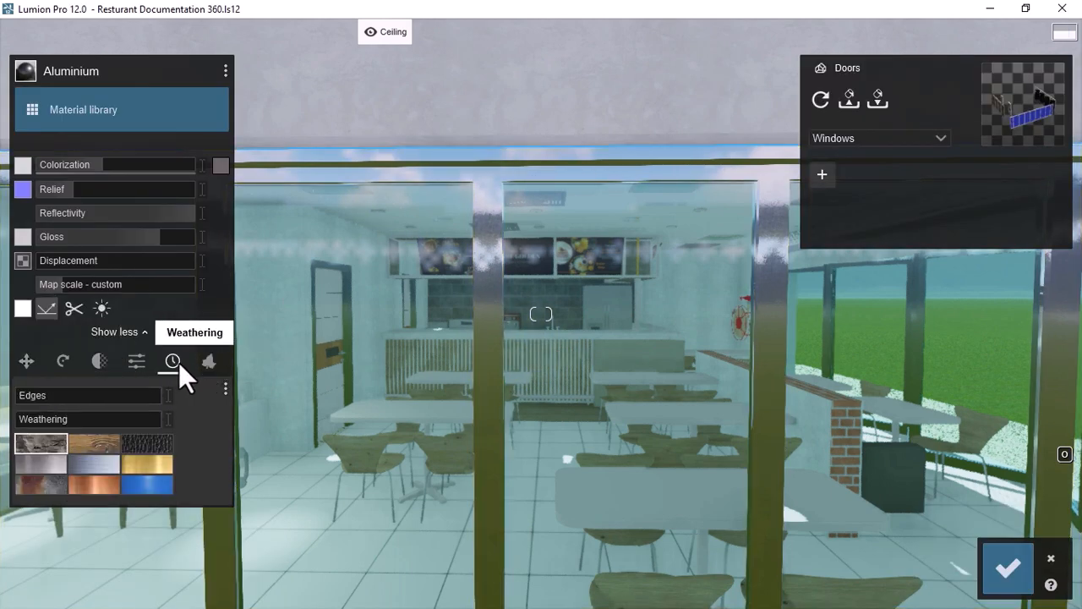
pyautogui.click(91, 464)
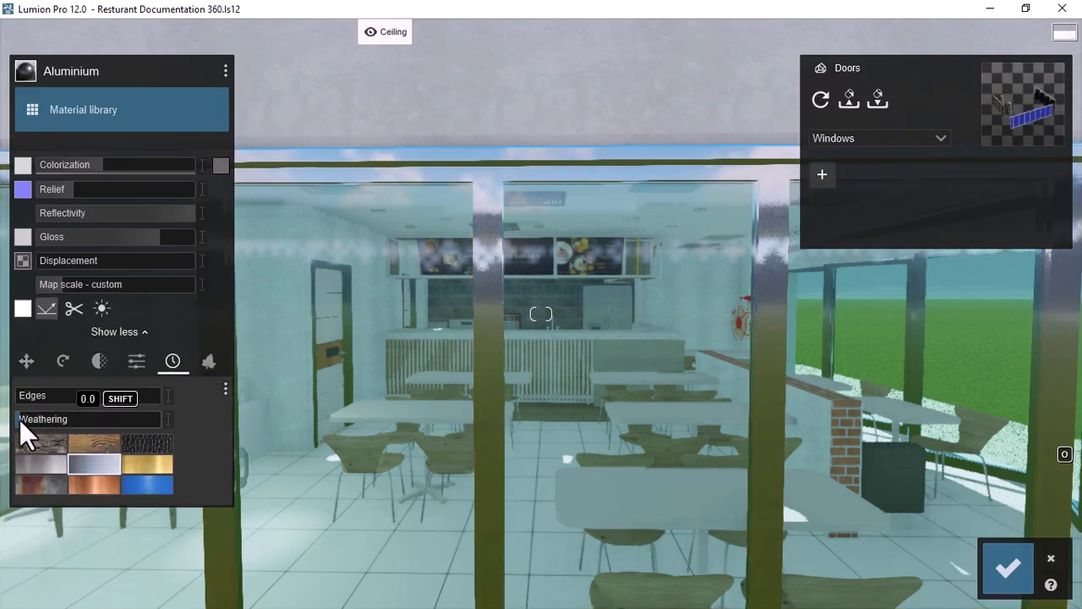
pyautogui.moveTo(24, 397); pyautogui.dragTo(26, 399)
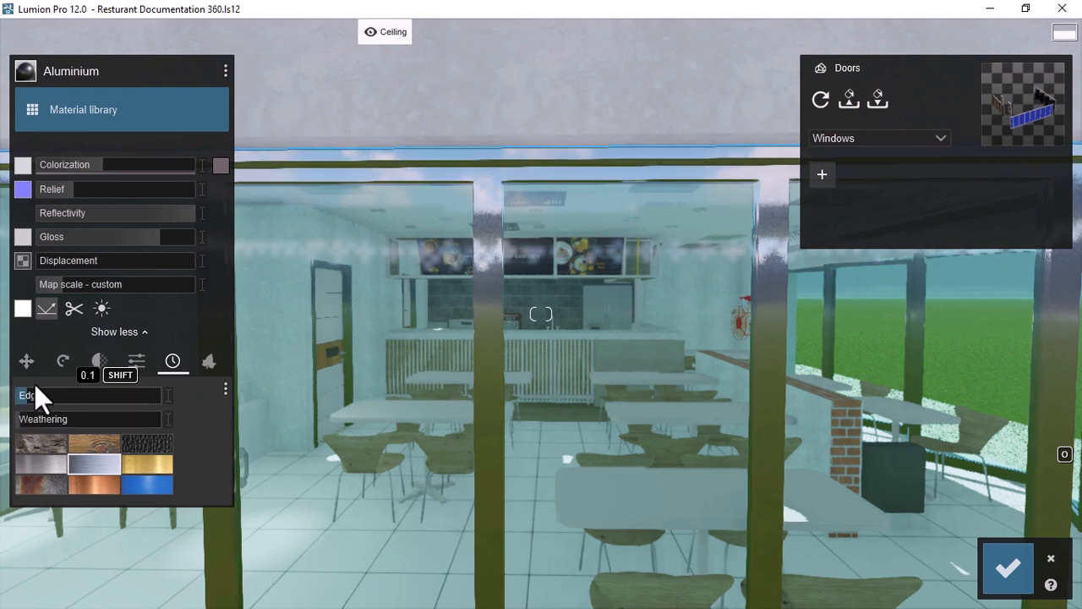
pyautogui.moveTo(178, 215); pyautogui.dragTo(164, 217)
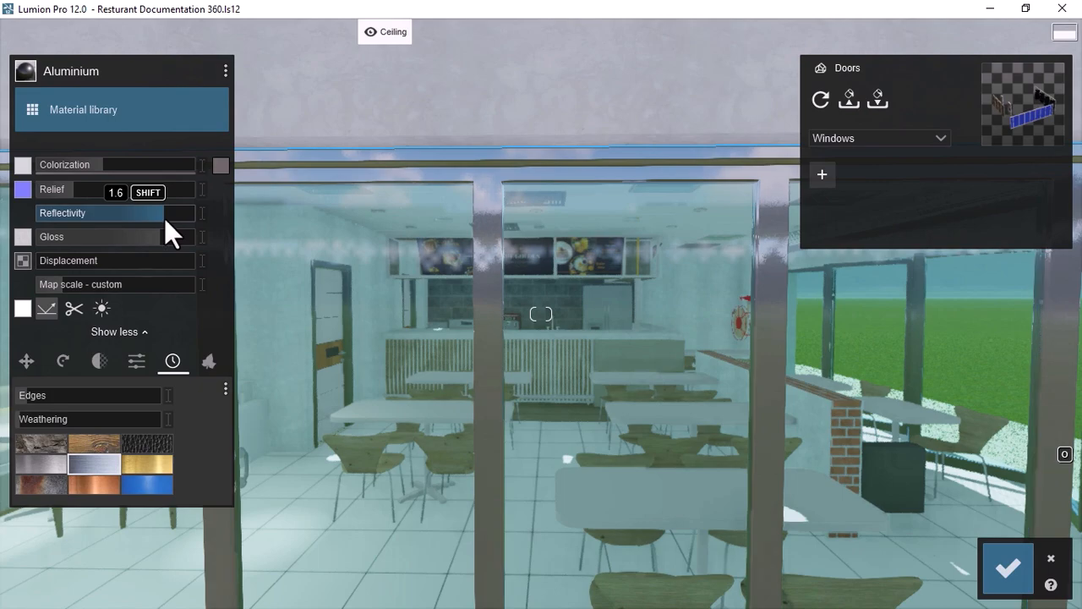
# Step: Replace the sliding doors' clear glass panes with the indoor Interior Volume Glass 001 material
pyautogui.scroll(-3, 562, 321)
pyautogui.moveTo(562, 321); pyautogui.dragTo(432, 351, button='right')
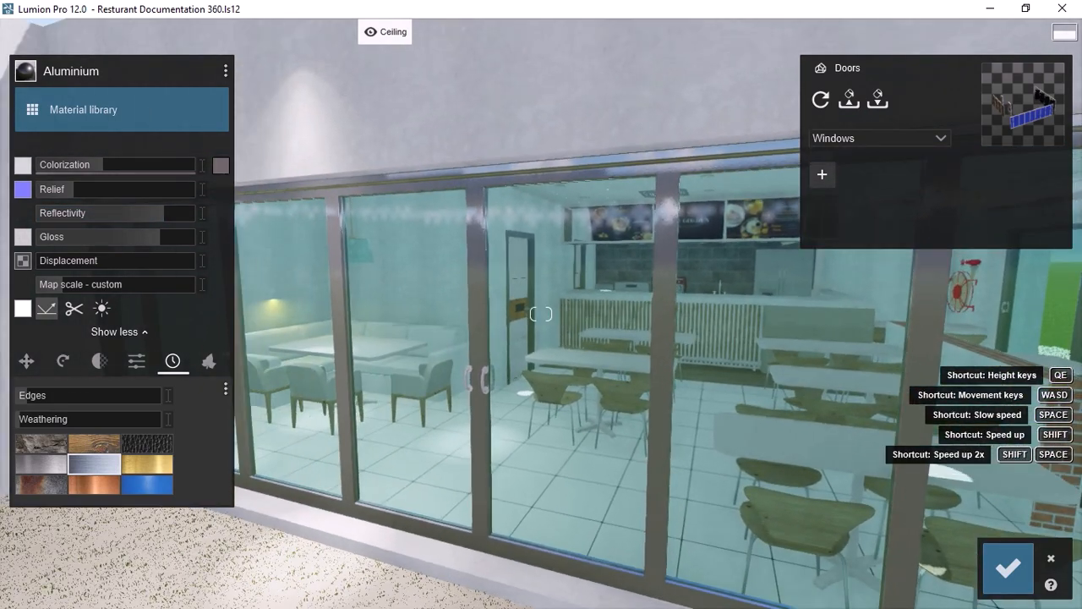
pyautogui.click(567, 313)
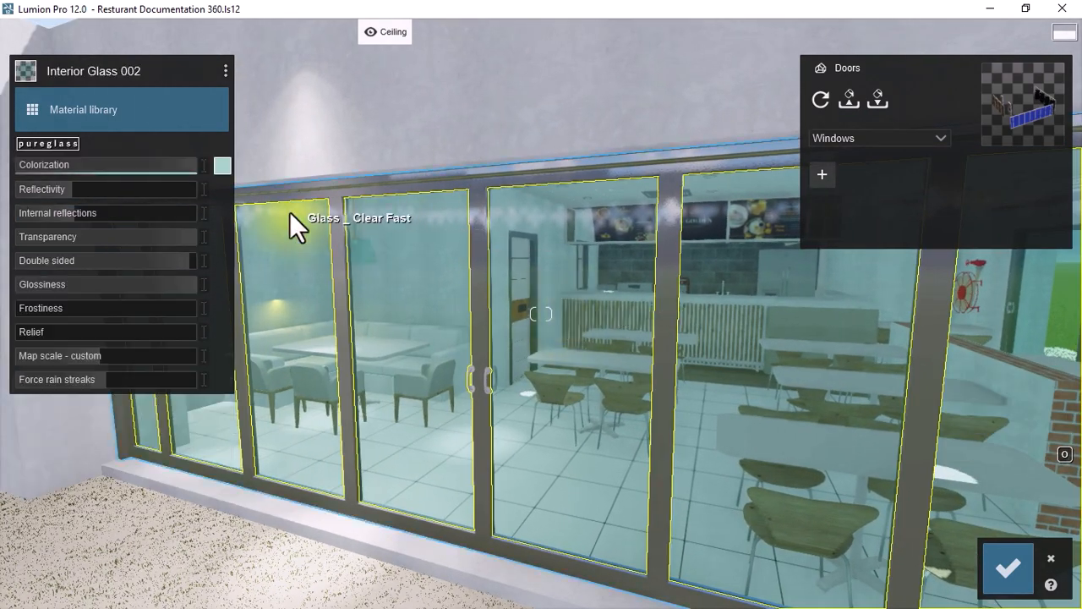
pyautogui.click(34, 113)
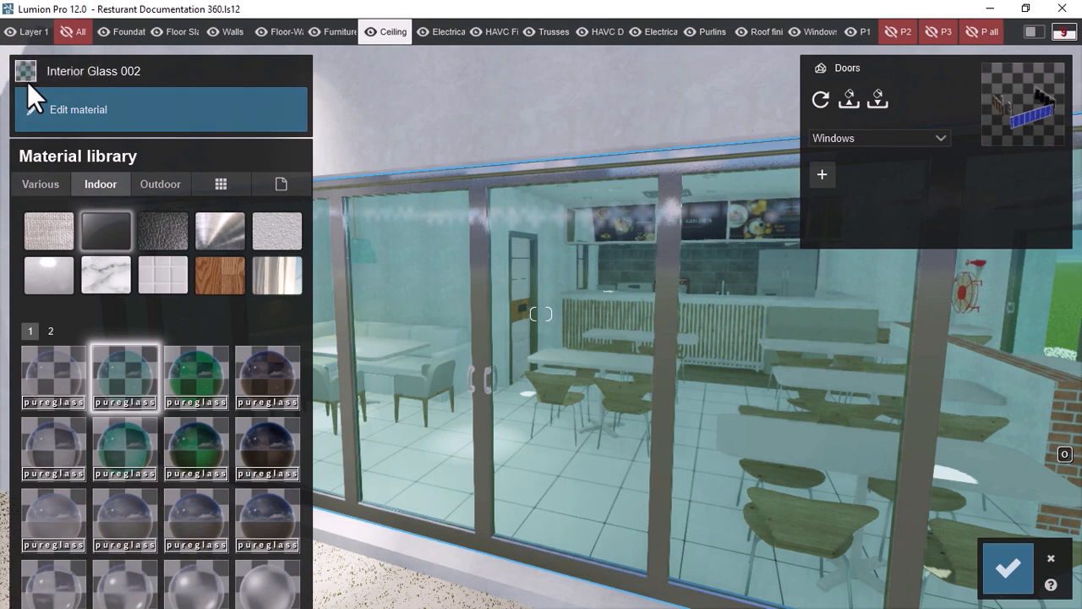
pyautogui.click(53, 457)
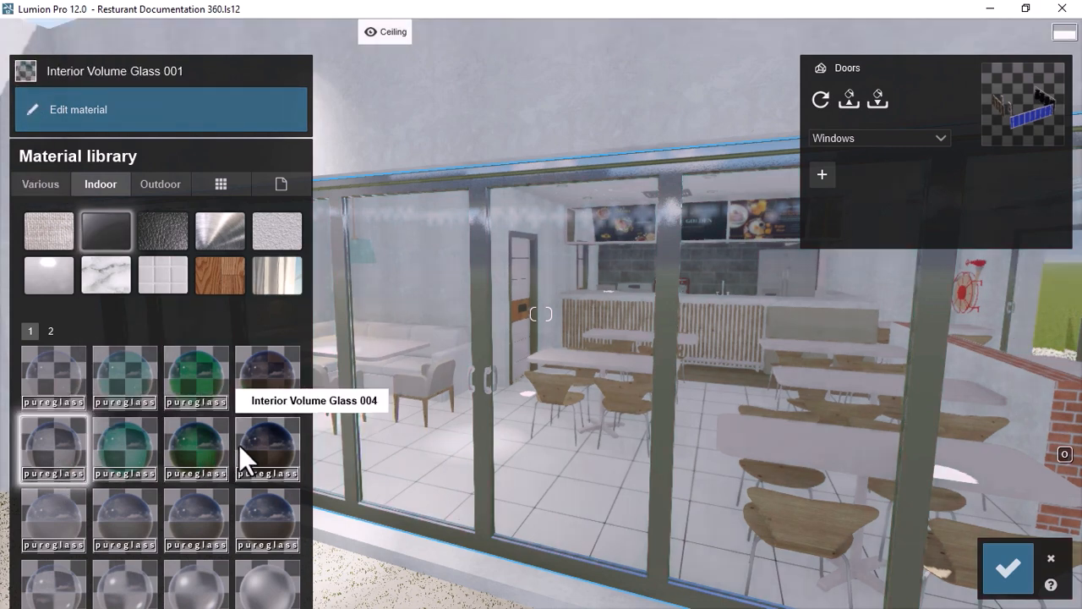
# Step: Try the Interior Glass 004 material on the sliding doors' panes and check it from near and far
pyautogui.click(265, 378)
pyautogui.press('s')
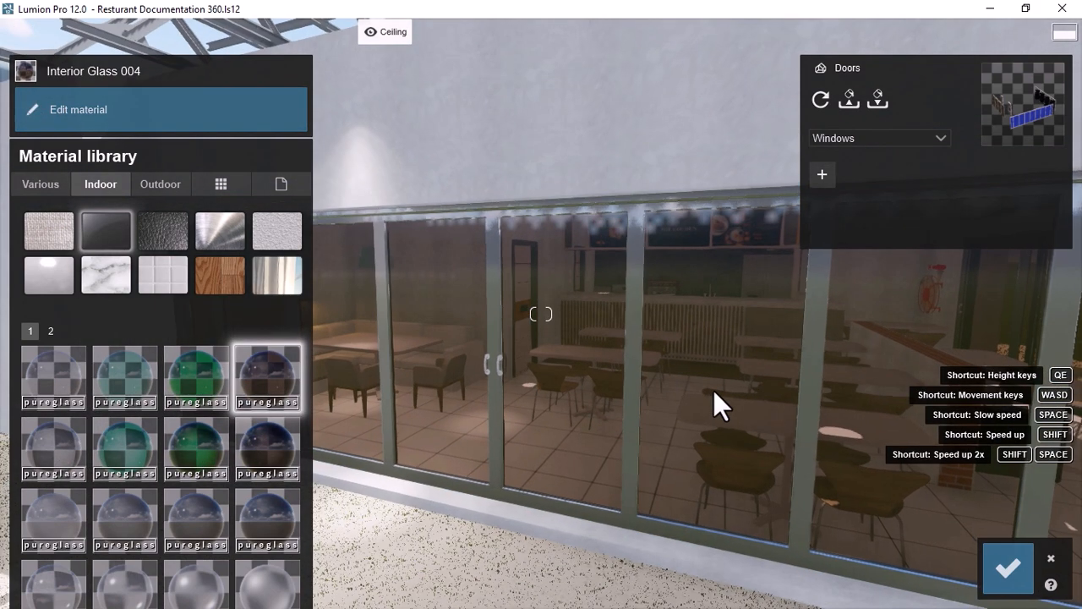
pyautogui.press('w')
pyautogui.moveTo(539, 369); pyautogui.dragTo(606, 355, button='right')
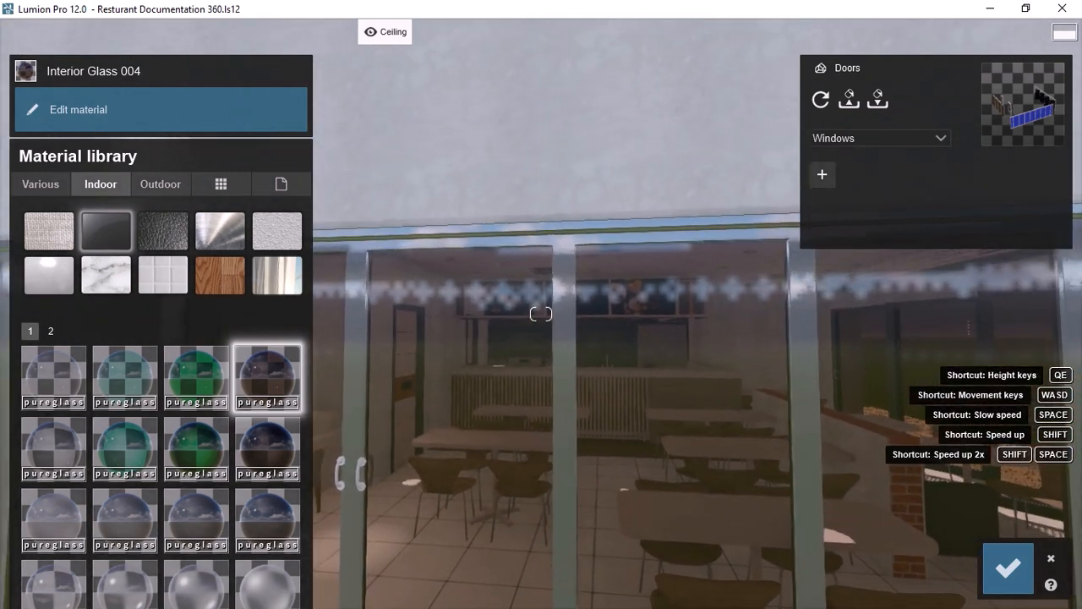
pyautogui.press('s')
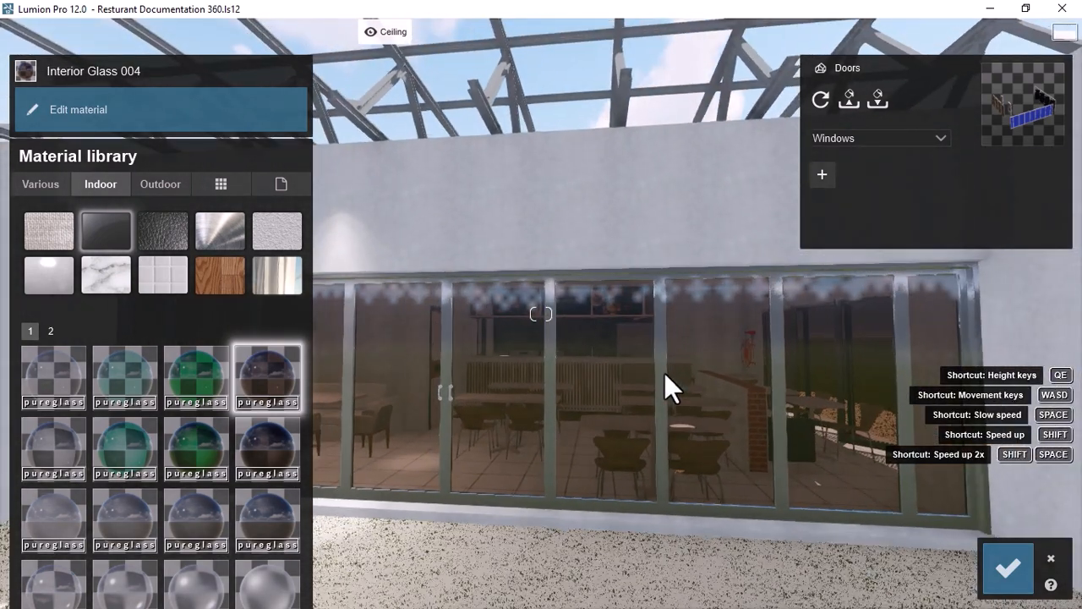
pyautogui.click(590, 388)
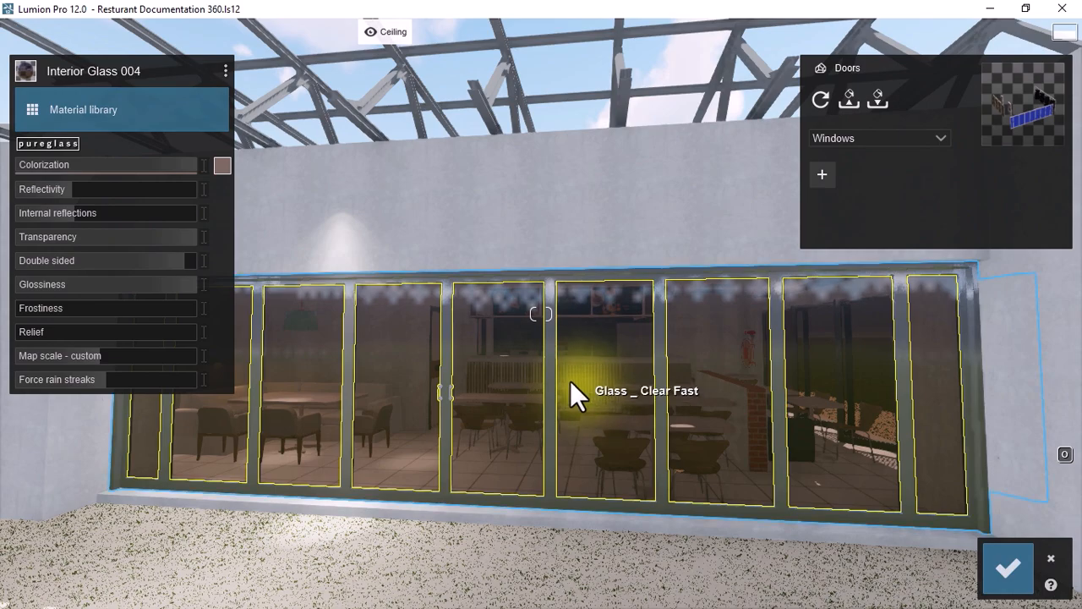
pyautogui.press('s')
pyautogui.press('w')
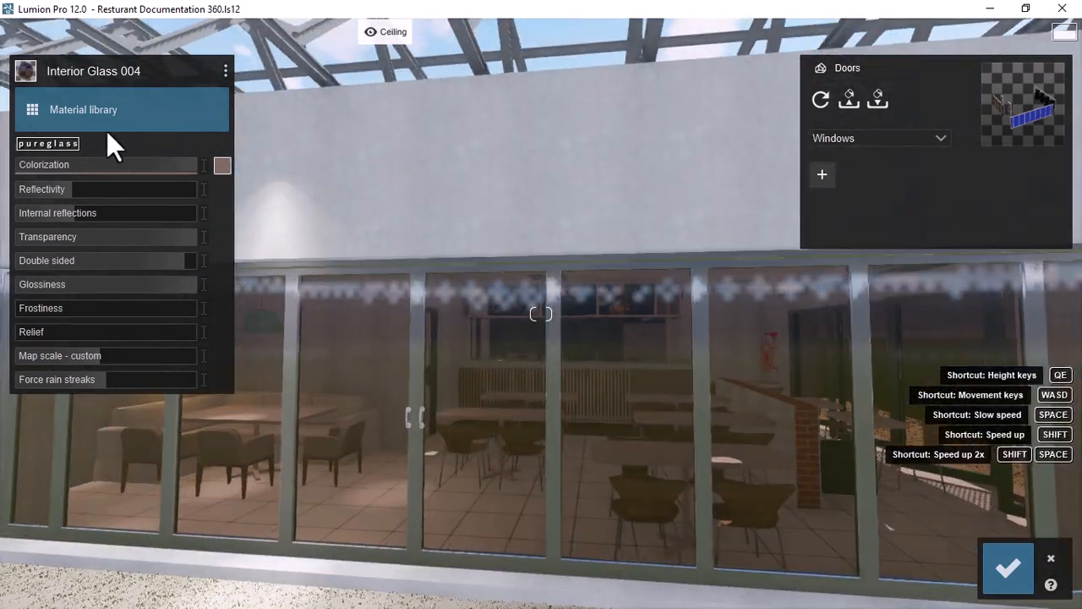
# Step: Switch the doors' glass panes back to Interior Volume Glass 001
pyautogui.click(46, 114)
pyautogui.click(47, 457)
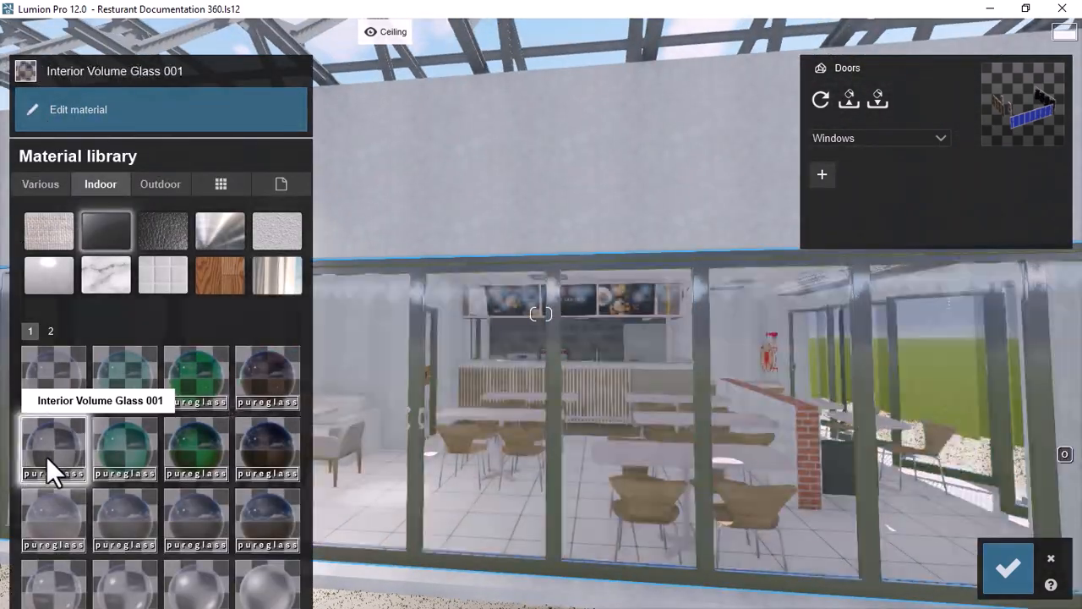
pyautogui.press('w')
pyautogui.press('w')
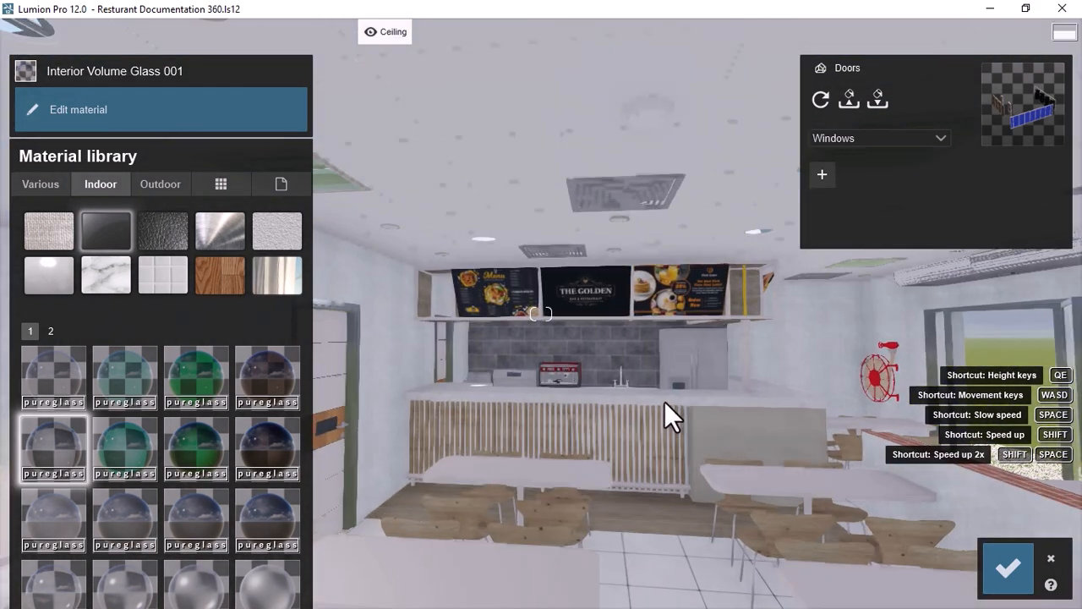
# Step: Assign the Standard material to the white 60x60 floor tiles in the dining area
pyautogui.moveTo(665, 402); pyautogui.dragTo(618, 337, button='right')
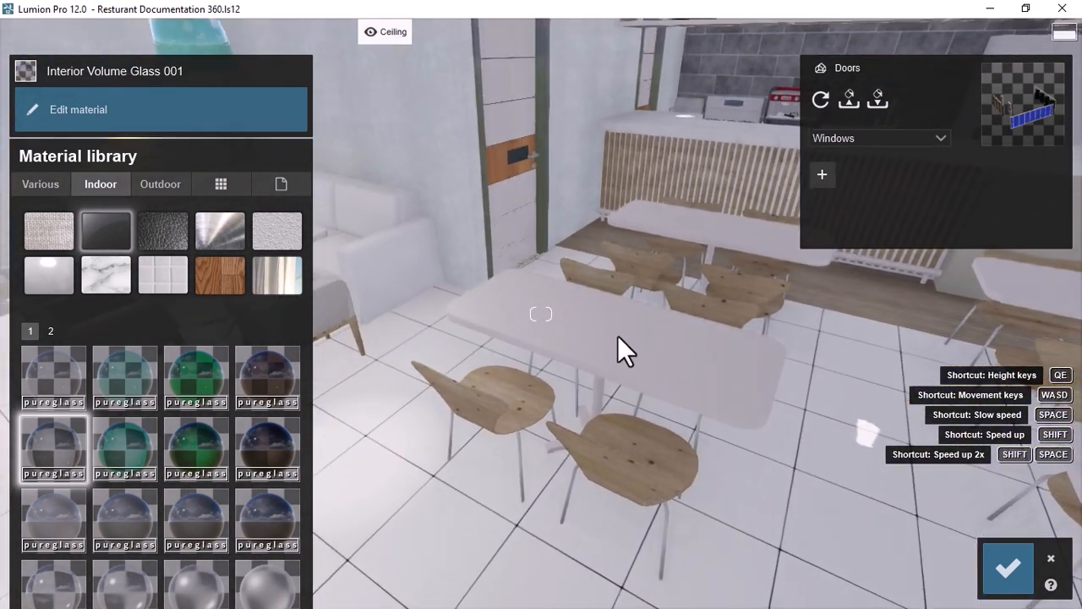
pyautogui.click(397, 457)
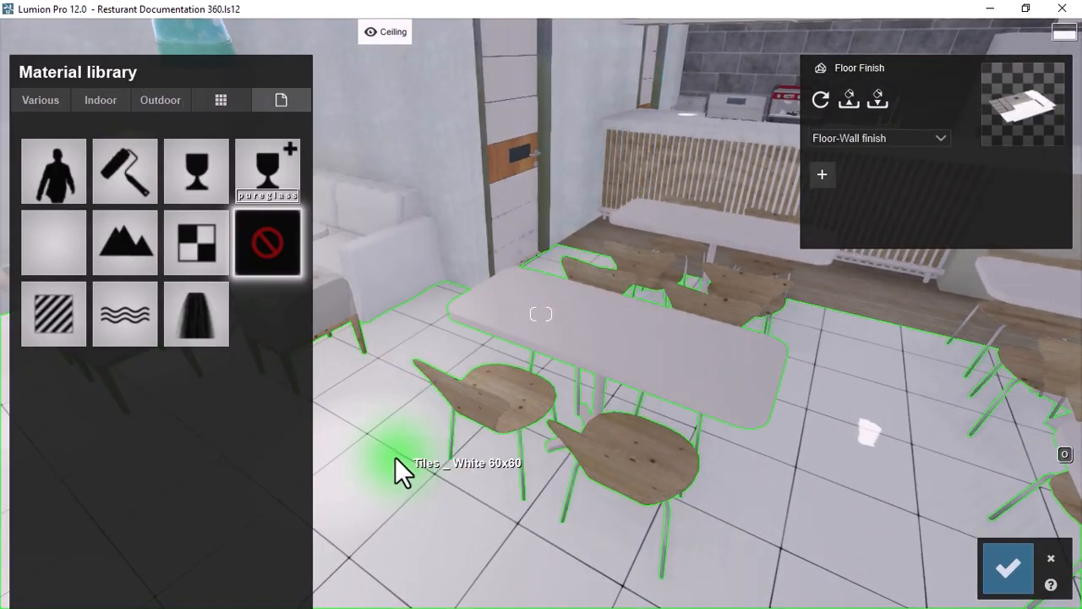
pyautogui.click(54, 327)
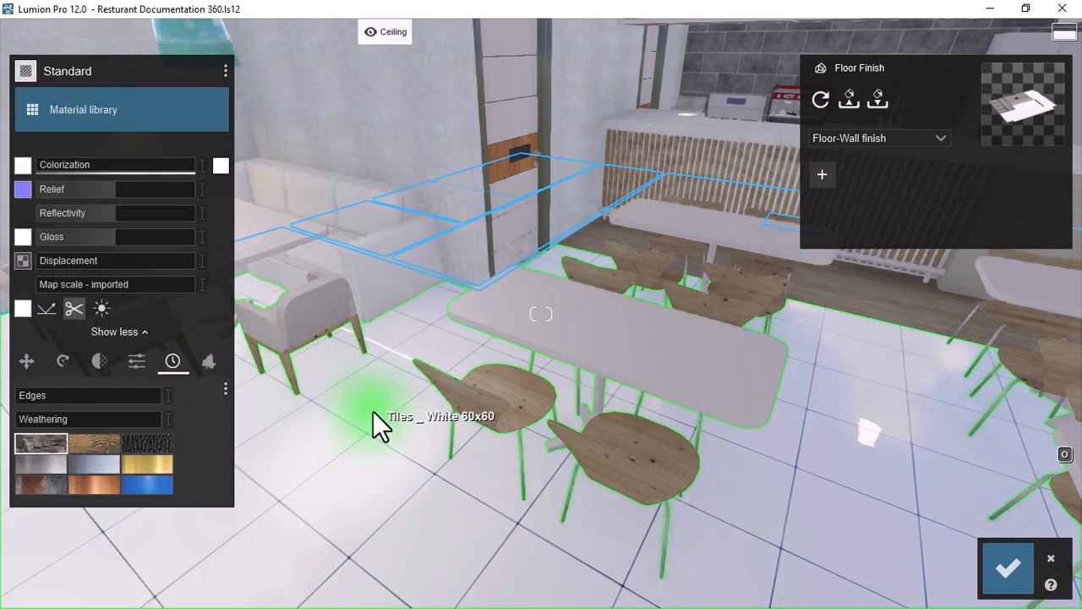
pyautogui.moveTo(373, 411); pyautogui.dragTo(335, 429, button='right')
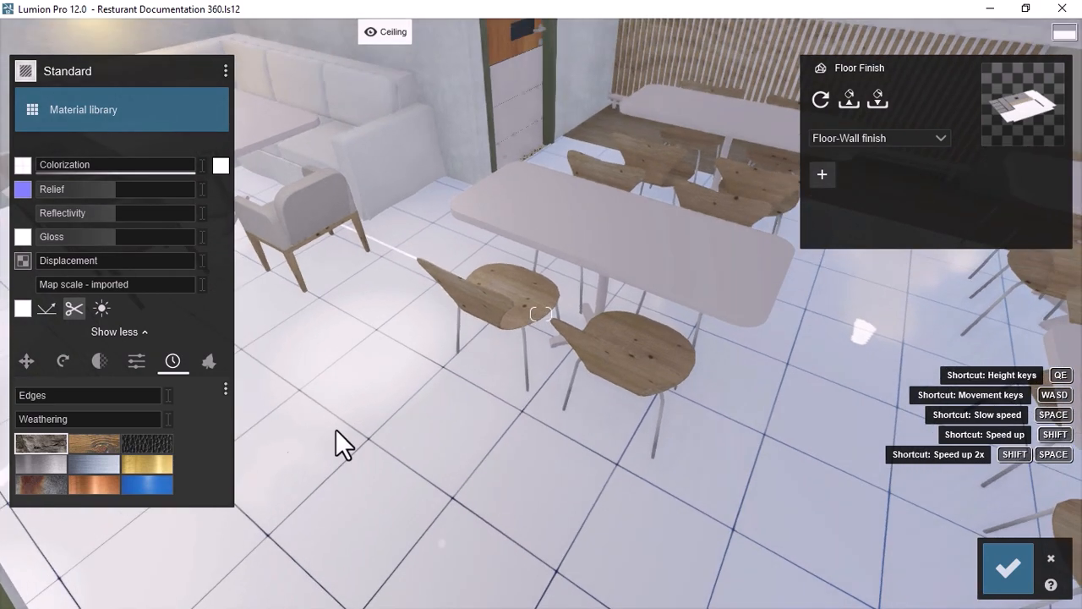
# Step: Assign the Standard material to the wooden seats of the dining chairs
pyautogui.moveTo(476, 422); pyautogui.dragTo(518, 411, button='right')
pyautogui.click(558, 369)
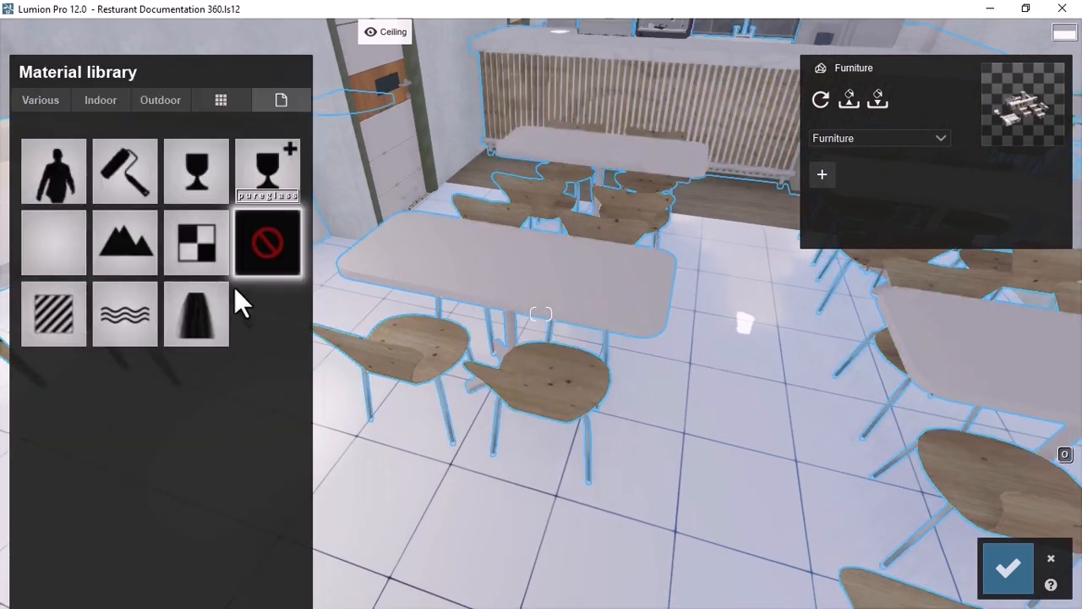
pyautogui.click(46, 313)
# Step: Assign the Standard material to the dining table tops, adding a slight Edges effect and Weathering of 0.1
pyautogui.click(576, 296)
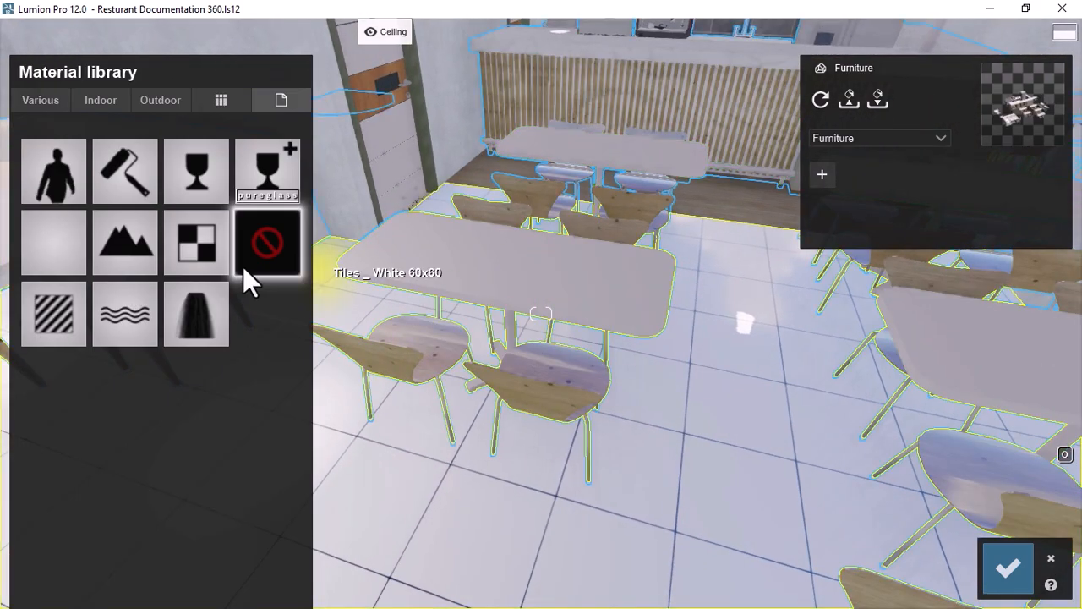
pyautogui.click(50, 313)
pyautogui.moveTo(579, 270)
pyautogui.mouseDown(button='right')
pyautogui.moveTo(566, 279)
pyautogui.moveTo(593, 269)
pyautogui.mouseUp(button='right')
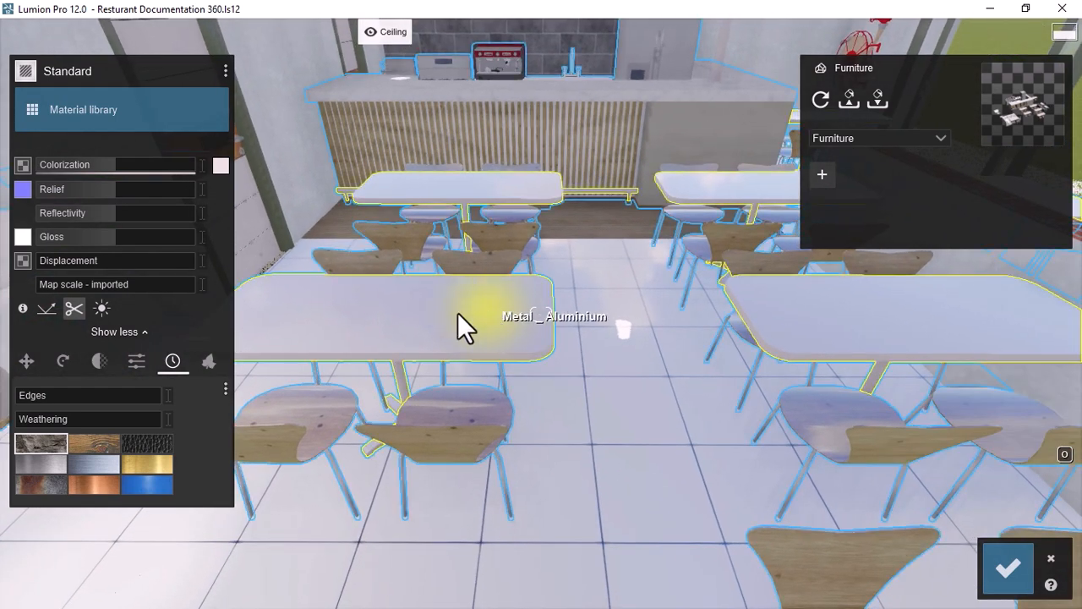
pyautogui.click(24, 395)
pyautogui.click(26, 418)
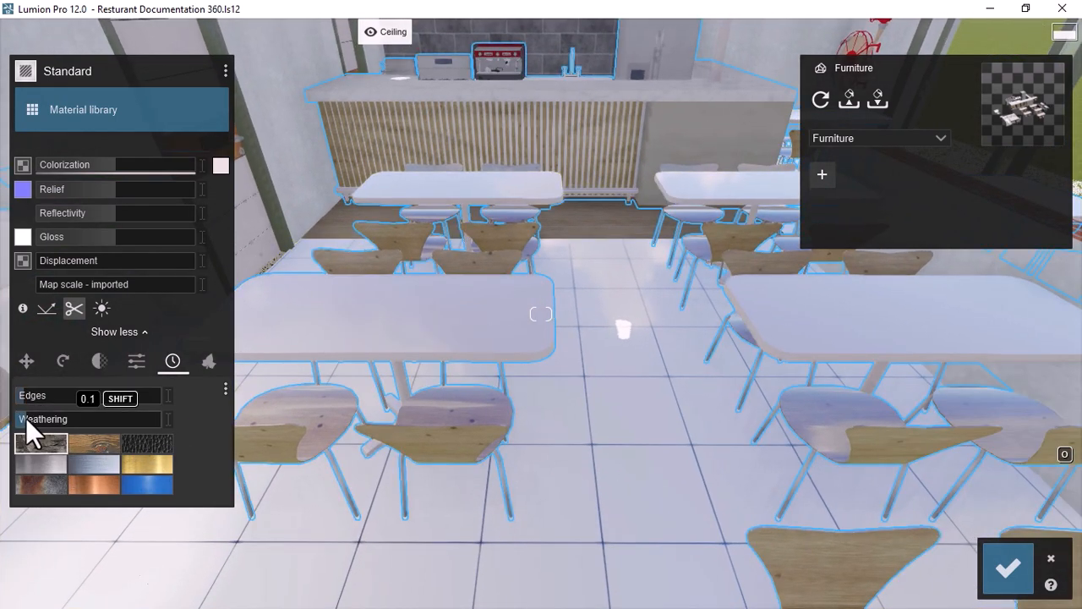
# Step: Give the chairs' wood material the wood weathering type with a slight Edges effect
pyautogui.click(343, 410)
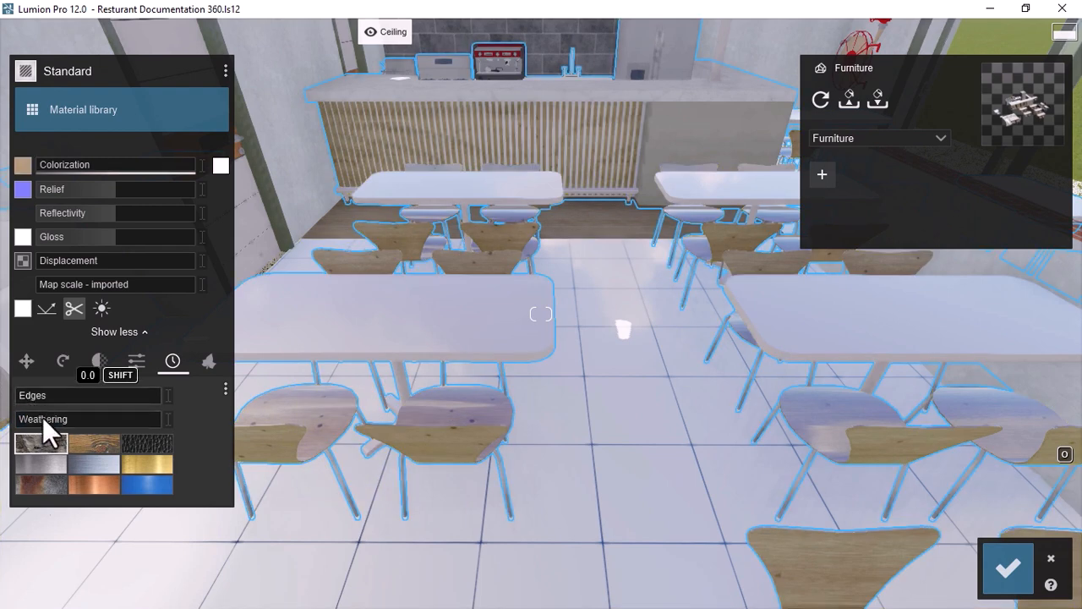
pyautogui.click(85, 442)
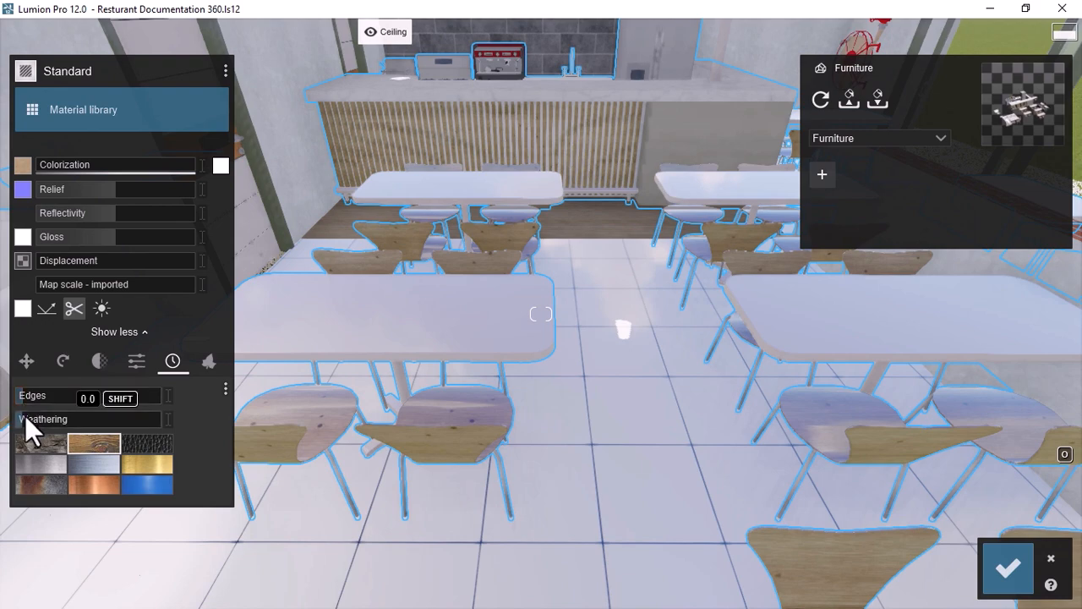
# Step: Apply the indoor metal Aluminium material to the chair legs and fine-tune its map scale
pyautogui.click(503, 476)
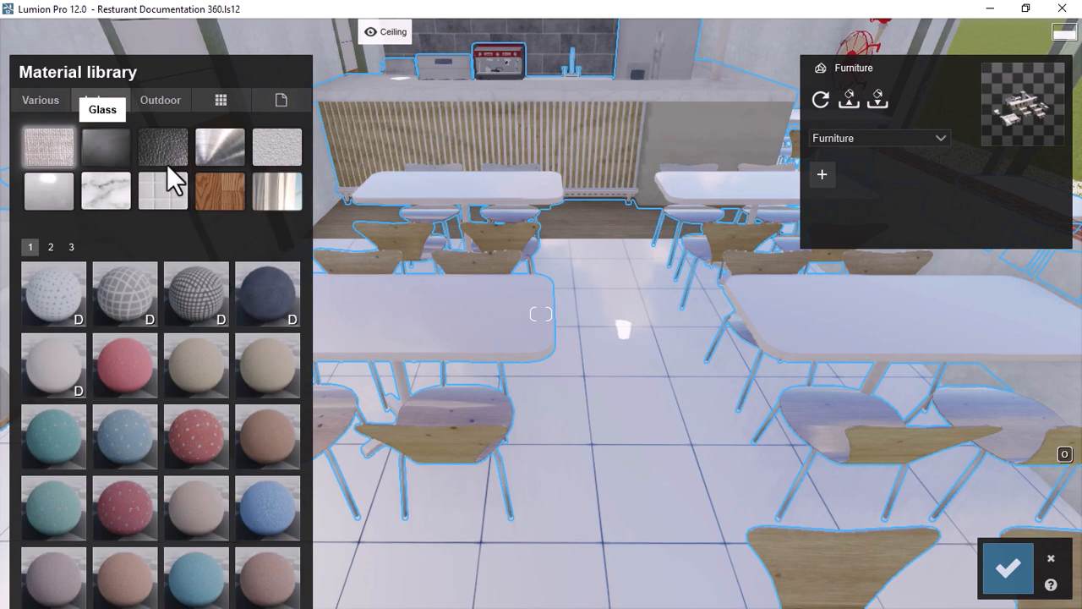
pyautogui.click(219, 149)
pyautogui.click(55, 292)
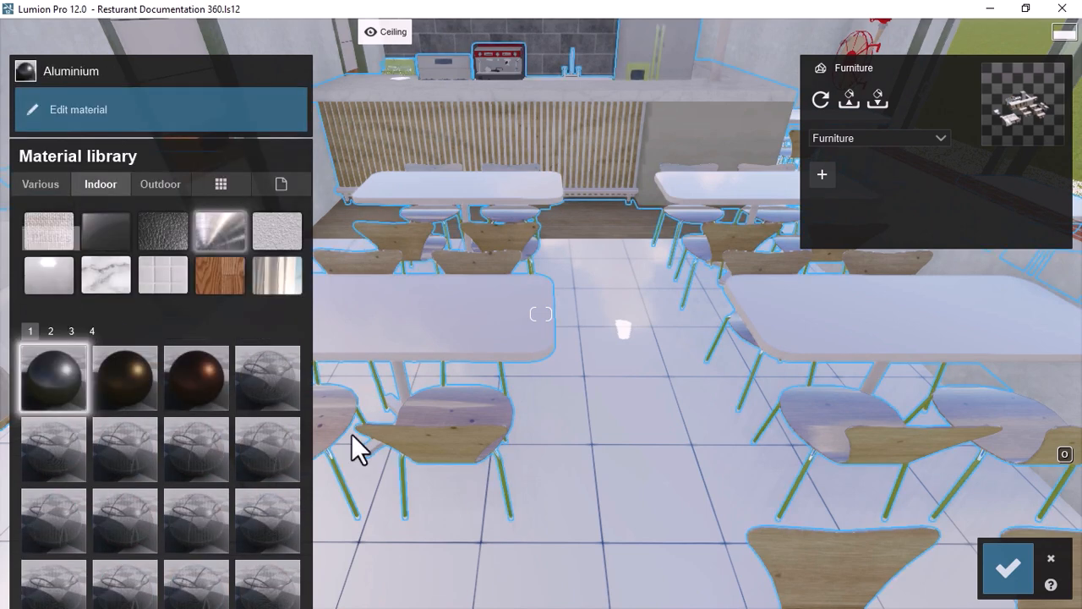
pyautogui.click(501, 458)
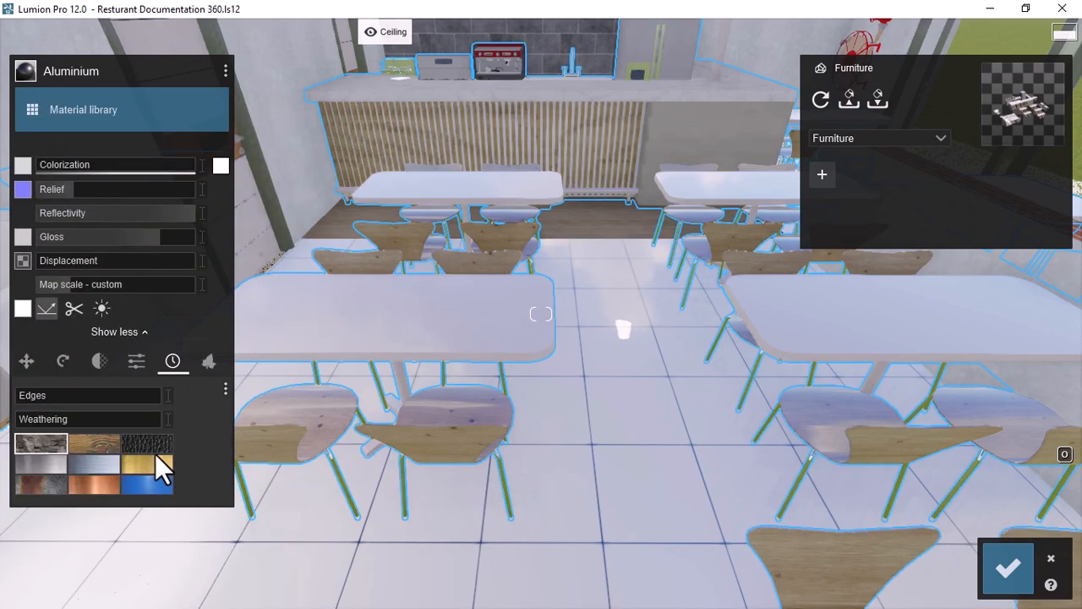
pyautogui.click(65, 284)
pyautogui.moveTo(61, 283); pyautogui.dragTo(59, 283)
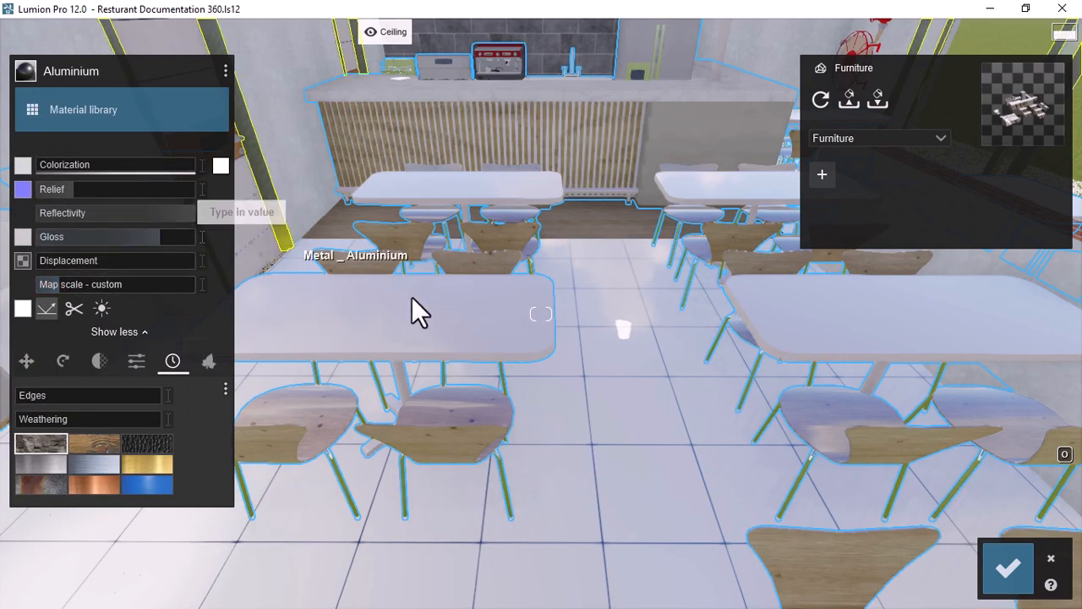
# Step: Replace the exposed brick on the low partition wall with the indoor plaster material Polii Stucco 06 3k
pyautogui.moveTo(580, 364); pyautogui.dragTo(775, 234, button='right')
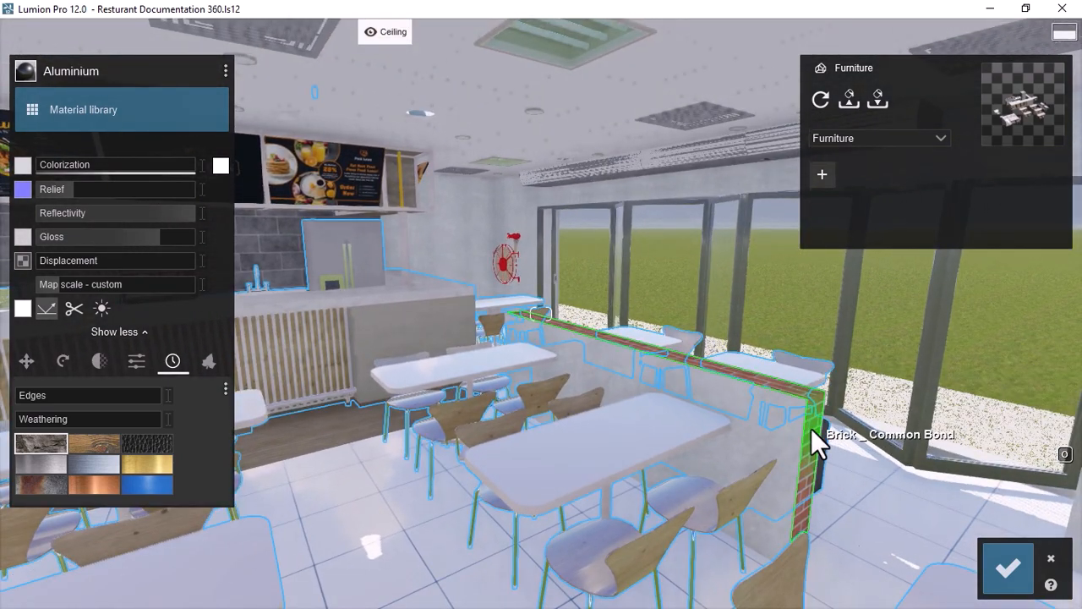
pyautogui.click(811, 428)
pyautogui.click(97, 108)
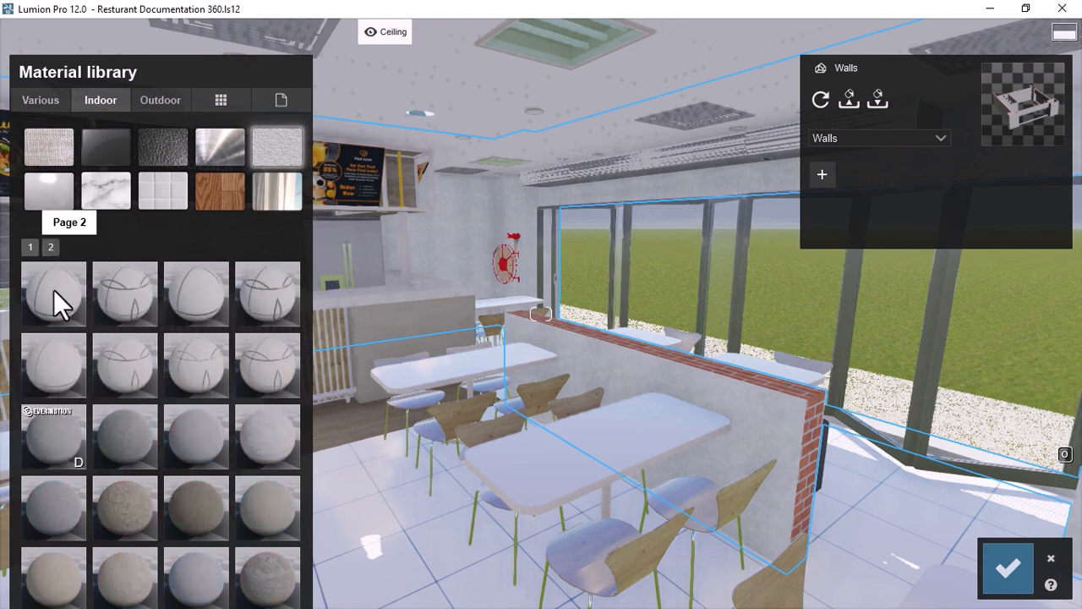
pyautogui.scroll(-2, 173, 549)
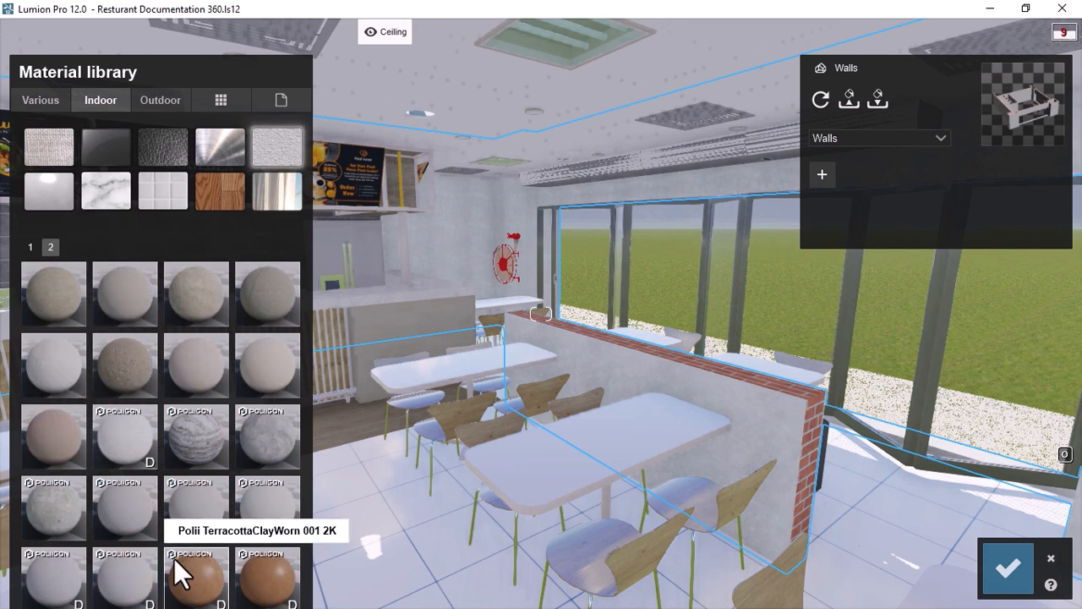
pyautogui.click(121, 575)
pyautogui.click(809, 420)
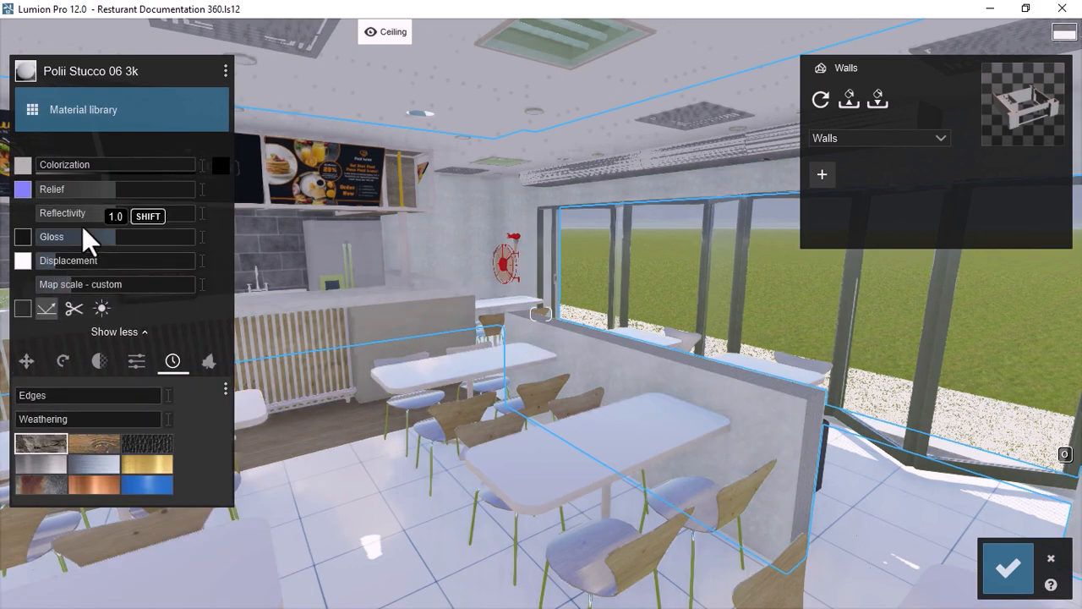
# Step: Colour the partition wall's stucco white, with Colorization at about 0.7
pyautogui.click(106, 168)
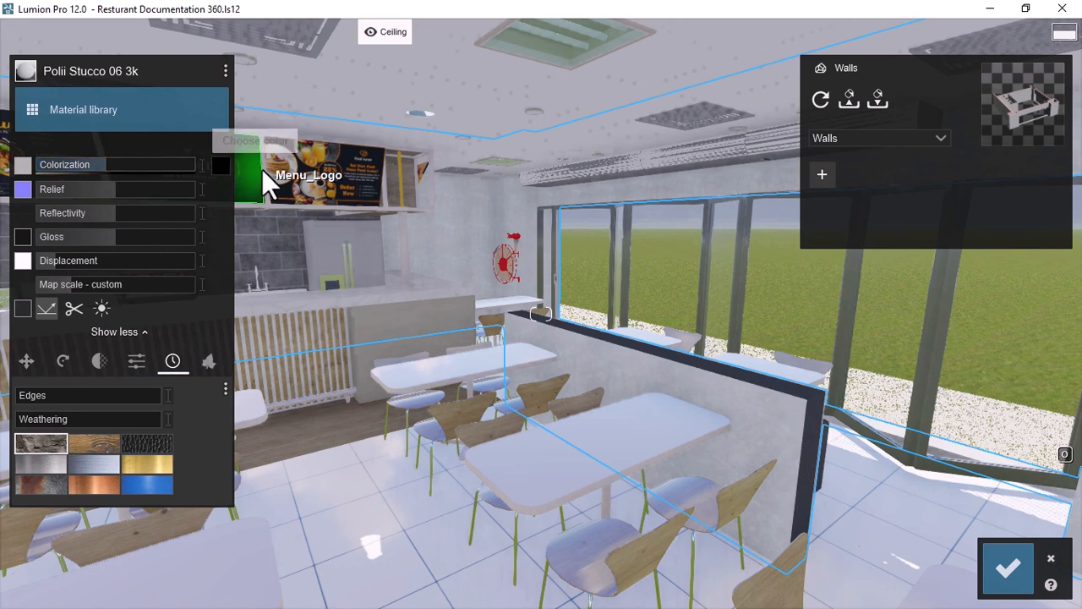
pyautogui.click(221, 165)
pyautogui.moveTo(247, 211)
pyautogui.mouseDown()
pyautogui.moveTo(259, 181)
pyautogui.moveTo(233, 92)
pyautogui.mouseUp()
pyautogui.moveTo(92, 161); pyautogui.dragTo(163, 164)
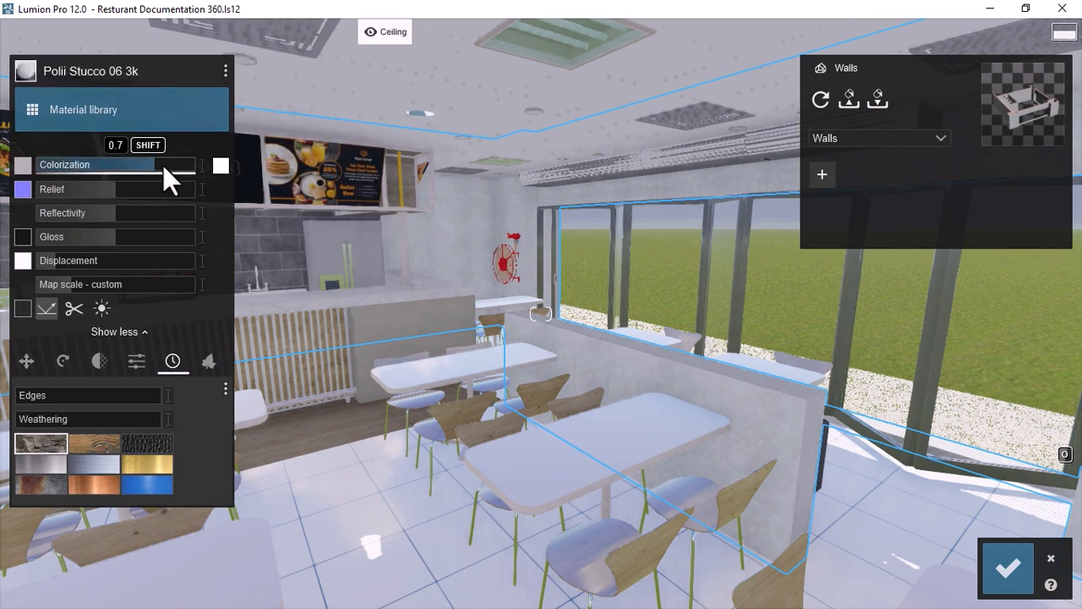
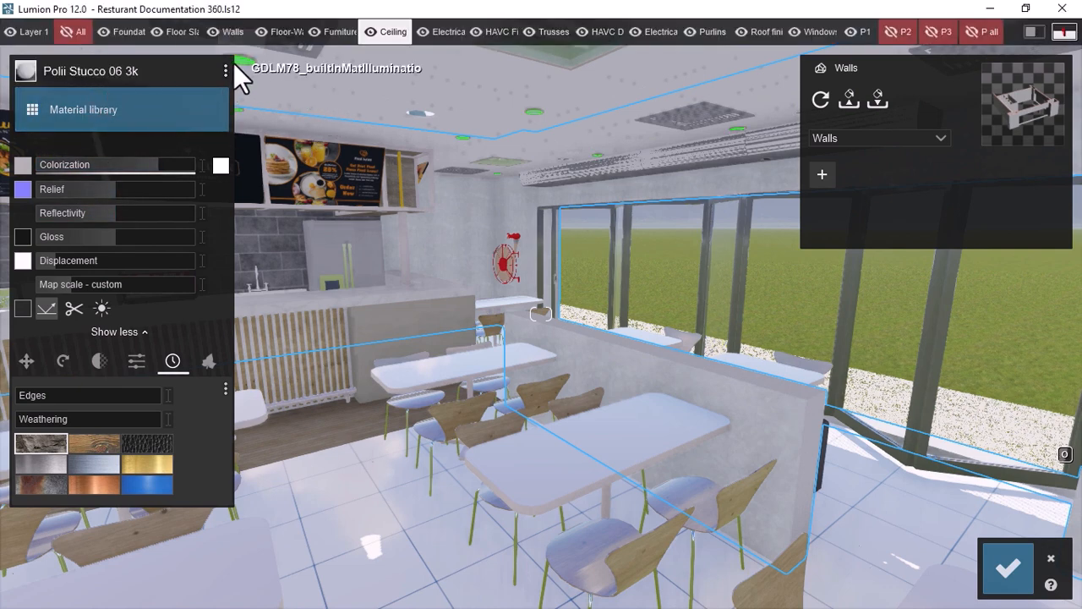
pyautogui.click(225, 68)
pyautogui.click(250, 71)
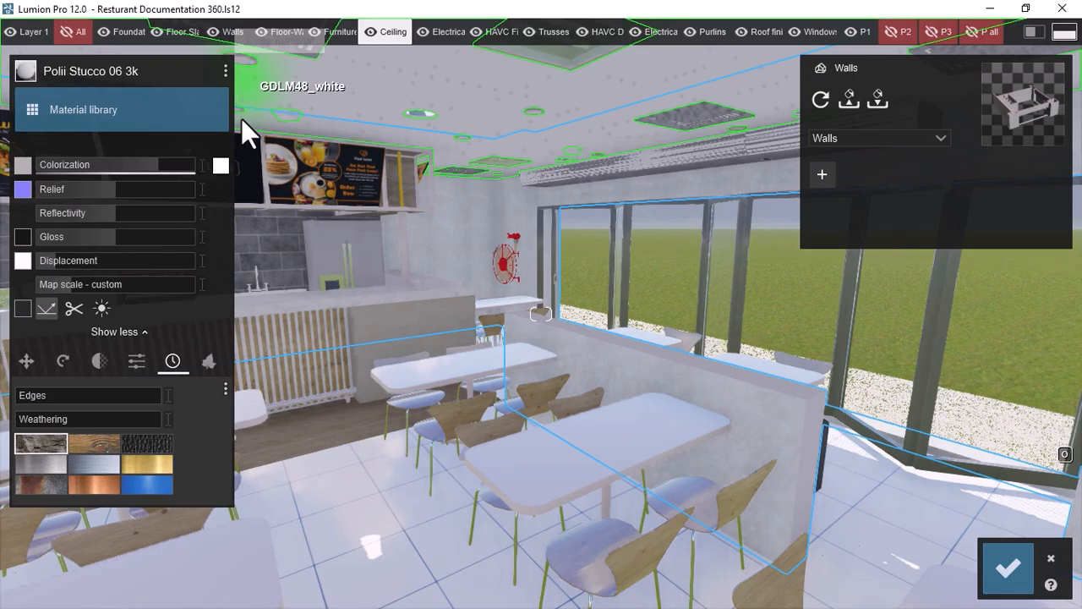
# Step: Give the Stucco _ White Fine wall surfaces the indoor Evermotion Plaster 002 2048, overwritten with the copied Polii Stucco 06 3k, and set Weathering to 0.1
pyautogui.click(773, 415)
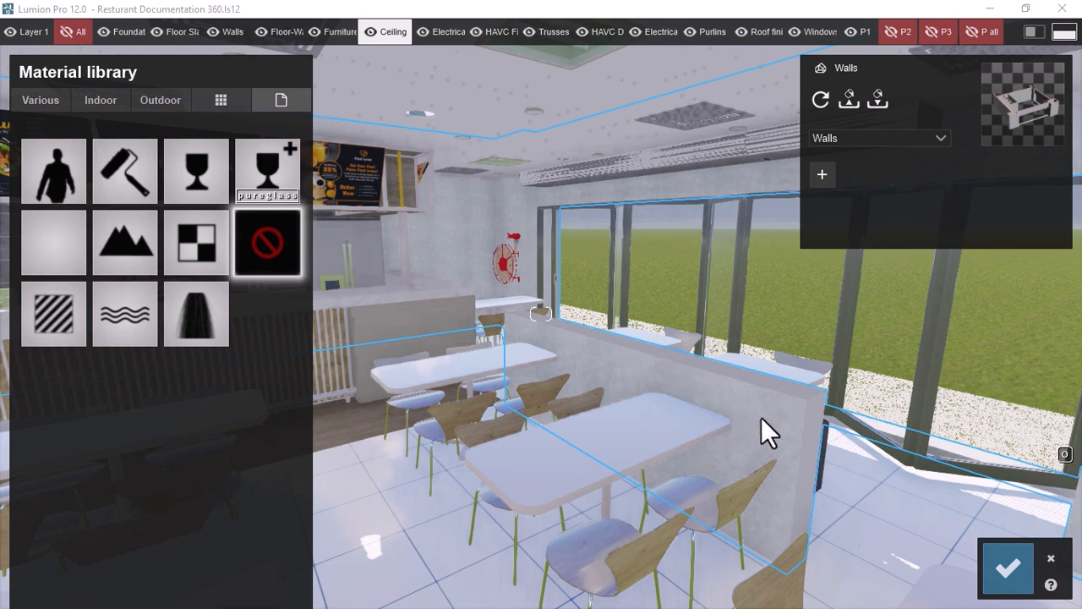
pyautogui.click(99, 99)
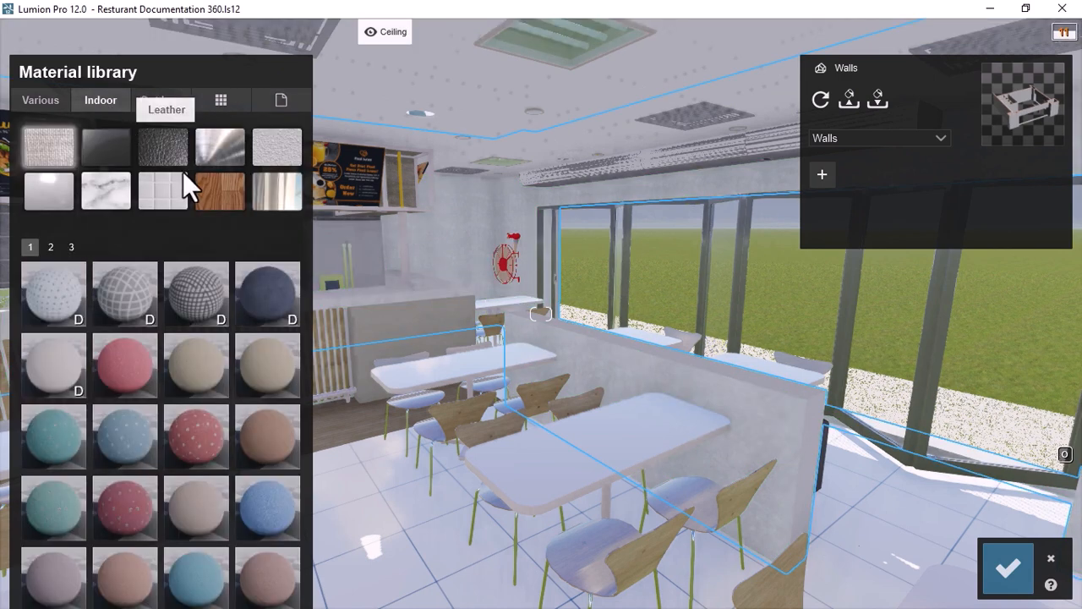
pyautogui.click(264, 149)
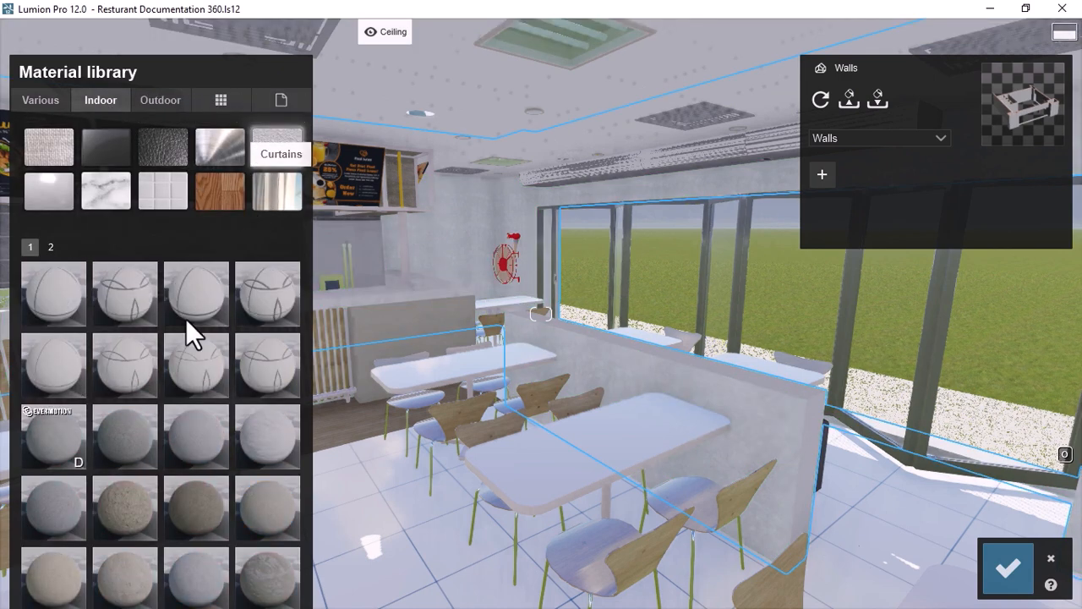
pyautogui.click(51, 446)
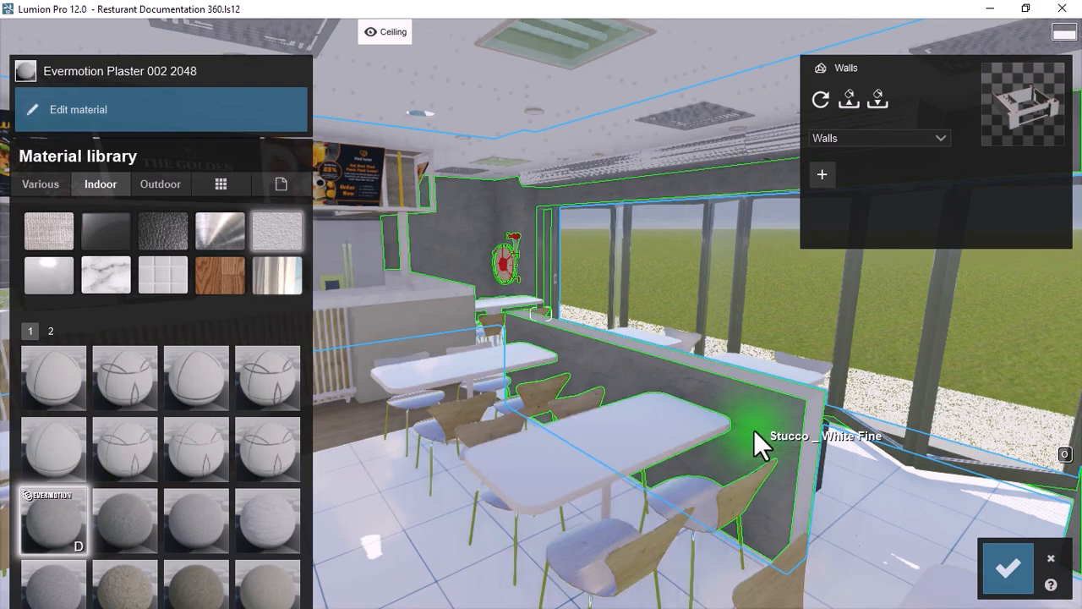
pyautogui.click(245, 123)
pyautogui.click(225, 71)
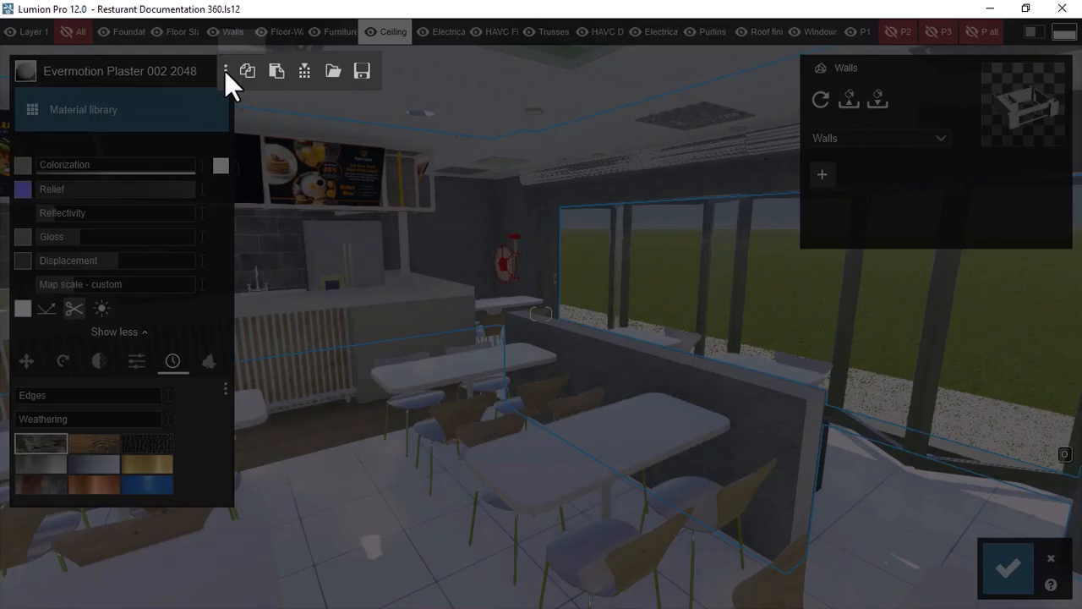
pyautogui.click(279, 71)
pyautogui.moveTo(667, 380); pyautogui.dragTo(760, 400, button='right')
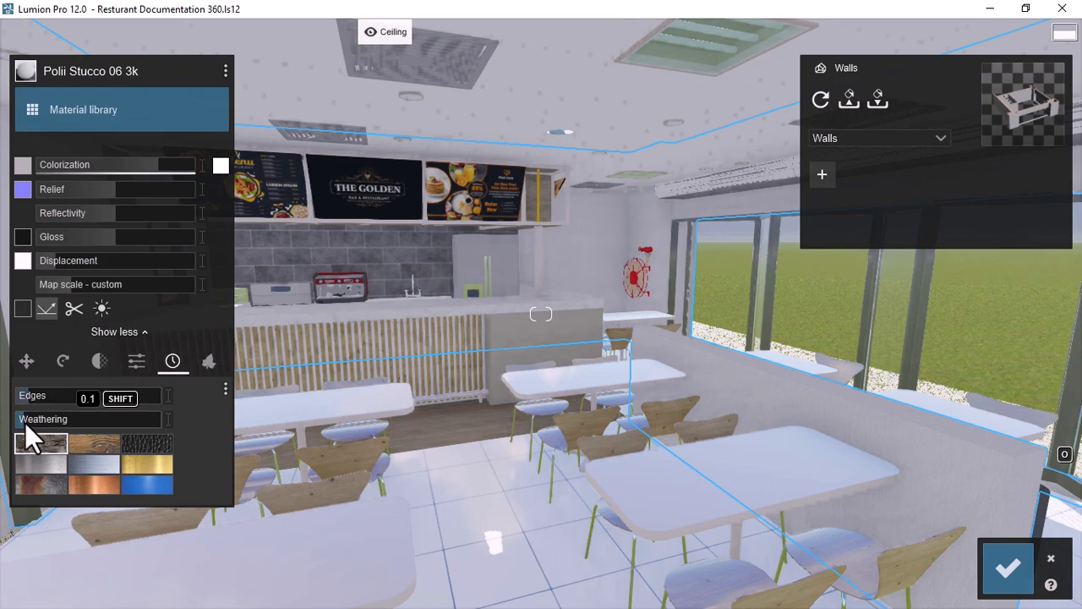
# Step: Check the material settings of the pine wood slats on the front of the service counter
pyautogui.press('s')
pyautogui.moveTo(753, 396); pyautogui.dragTo(718, 396, button='right')
pyautogui.press('w')
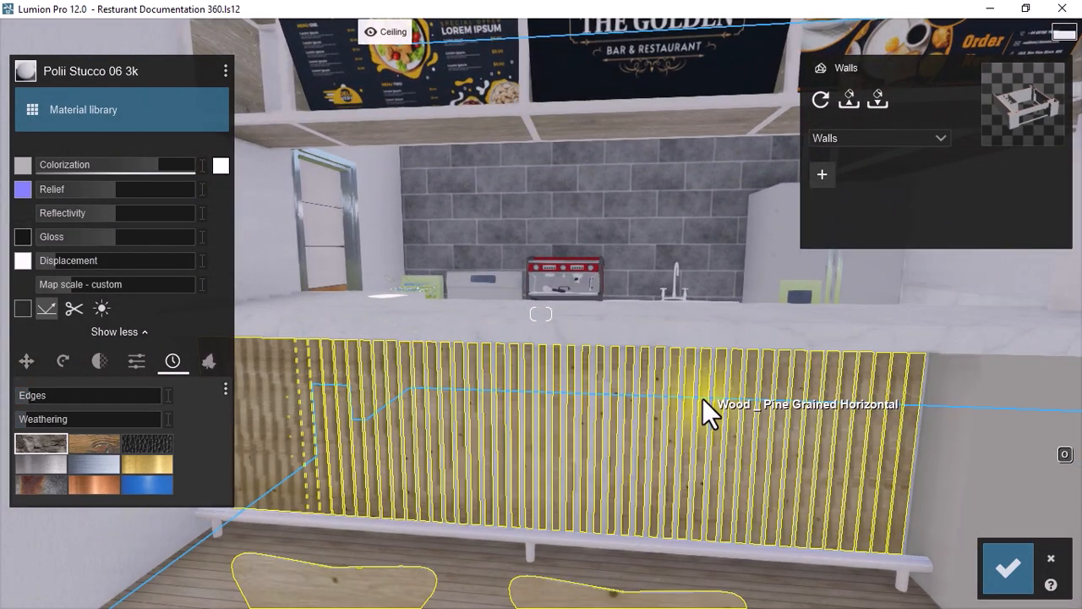
pyautogui.click(703, 398)
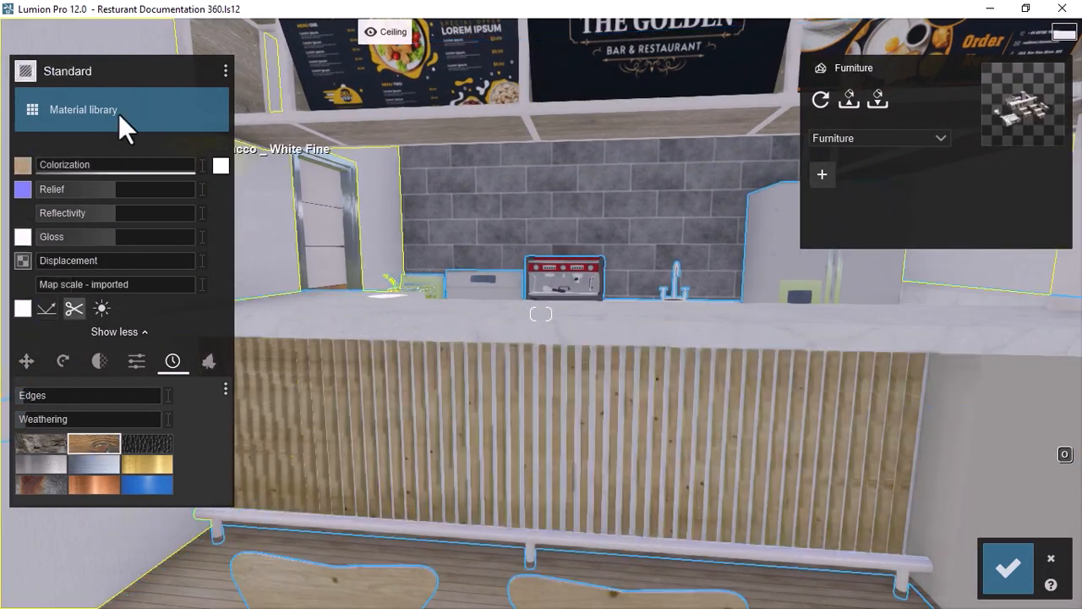
pyautogui.click(57, 105)
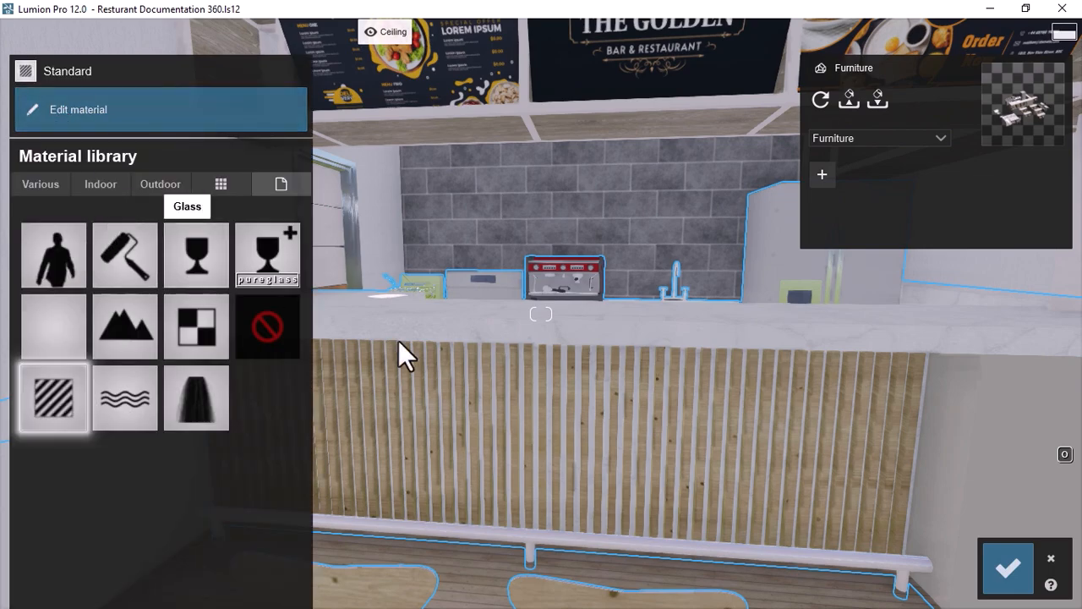
pyautogui.click(475, 368)
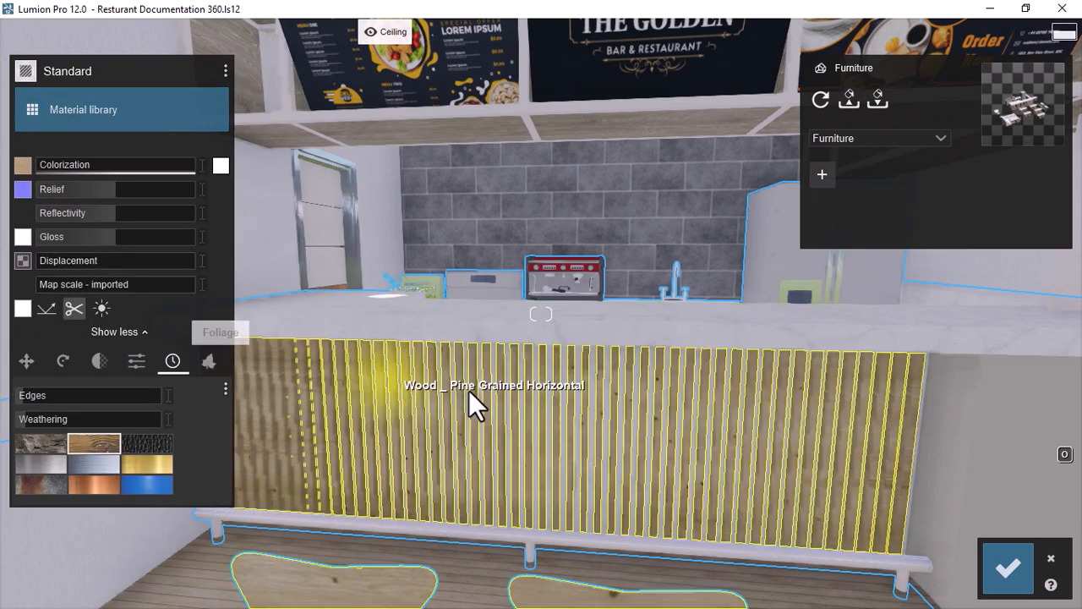
# Step: Try Polii Marble 053 3K on the counter's plain grey section, and apply the indoor marble Polii Marble 011 2K to it instead
pyautogui.press('s')
pyautogui.moveTo(468, 390); pyautogui.dragTo(724, 408, button='right')
pyautogui.press('w')
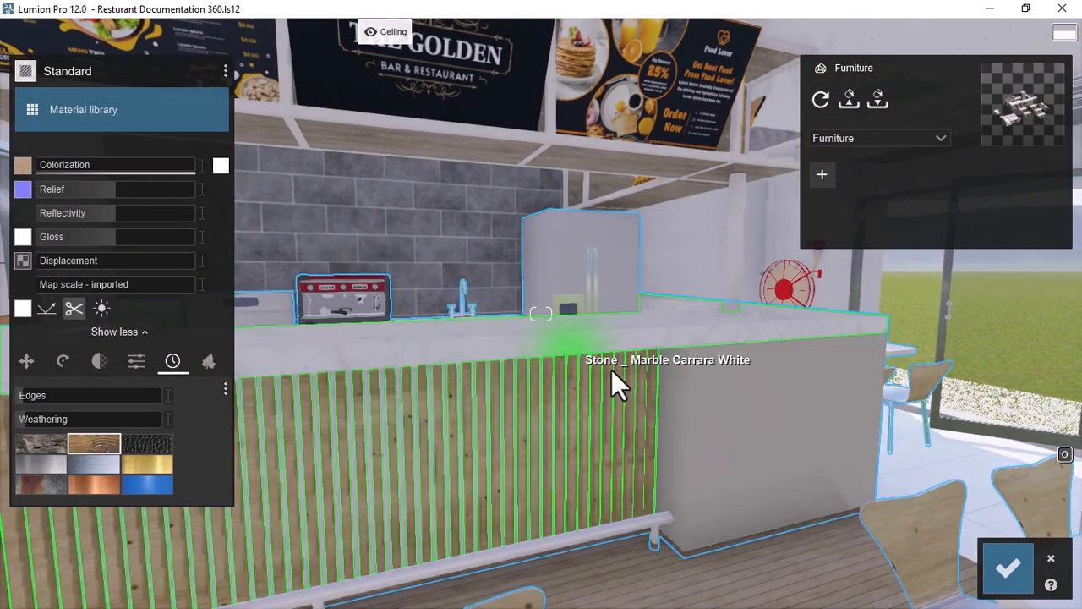
pyautogui.click(733, 397)
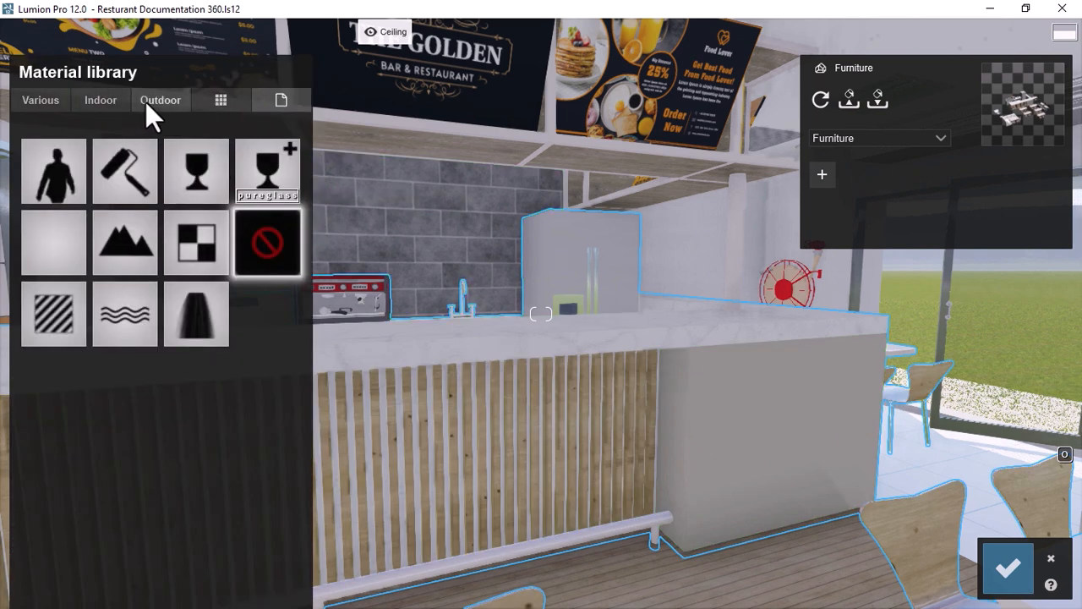
pyautogui.click(121, 101)
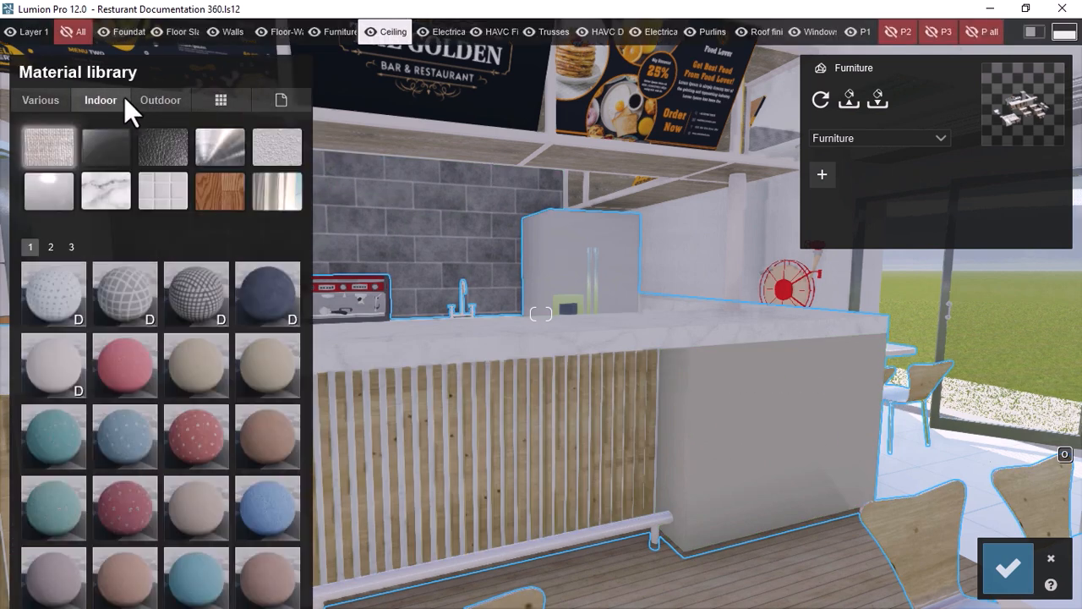
pyautogui.click(97, 198)
pyautogui.click(49, 247)
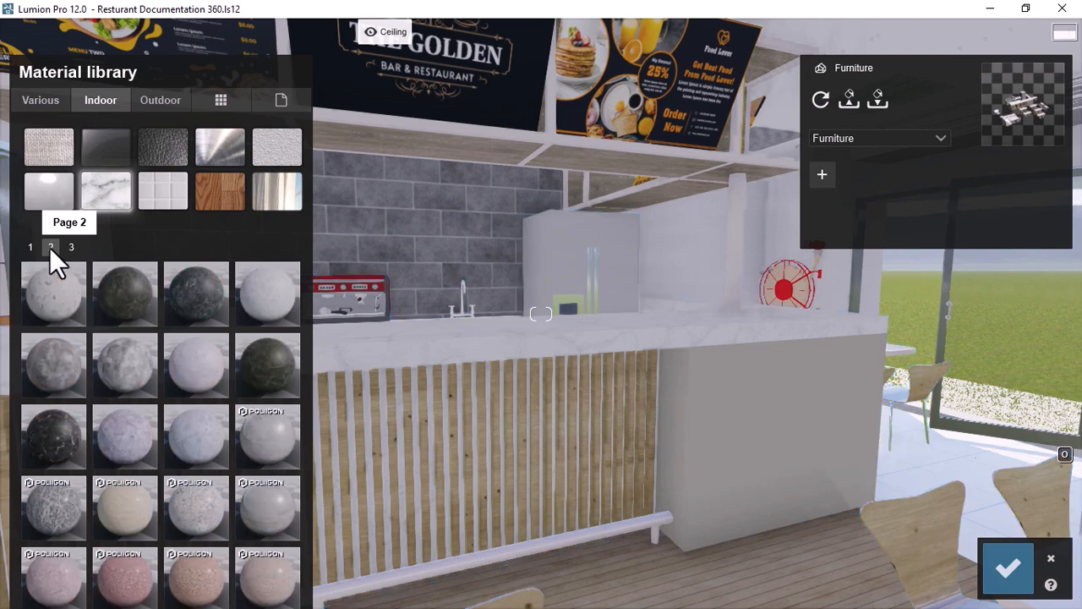
pyautogui.click(71, 248)
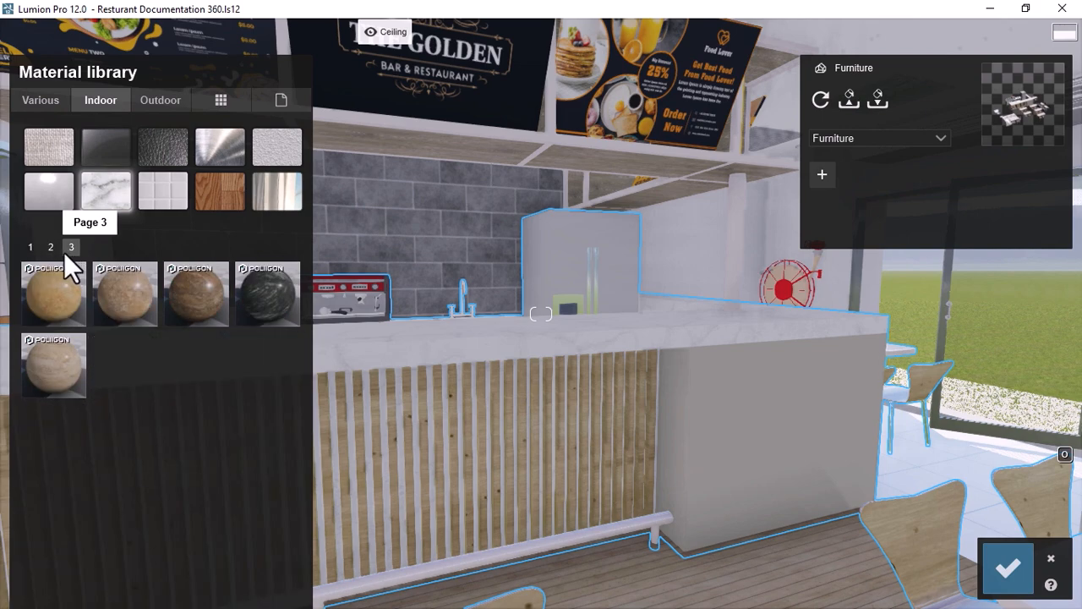
pyautogui.click(47, 352)
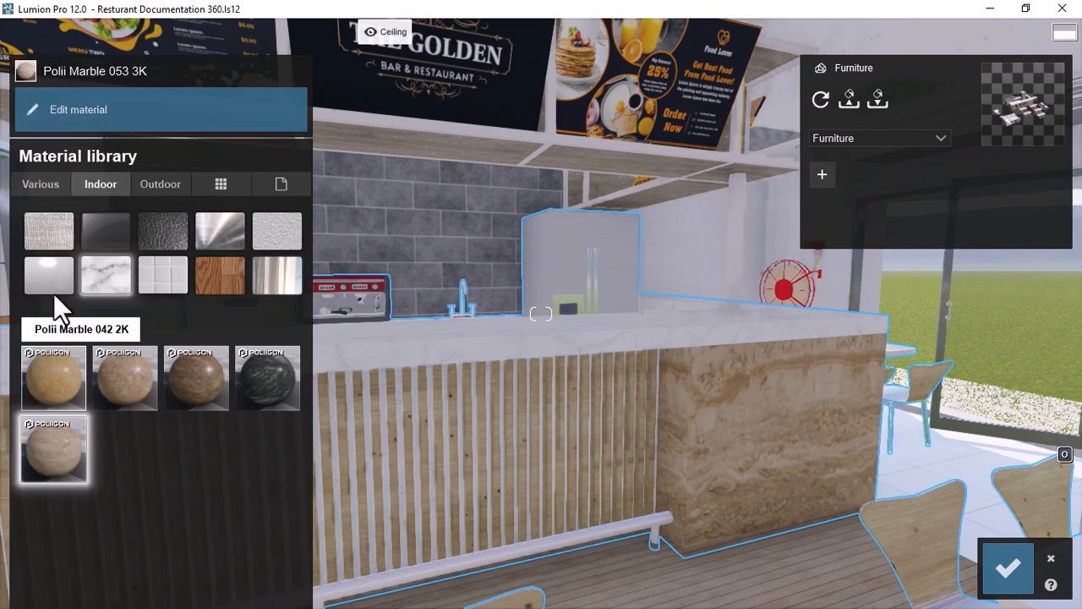
pyautogui.click(50, 331)
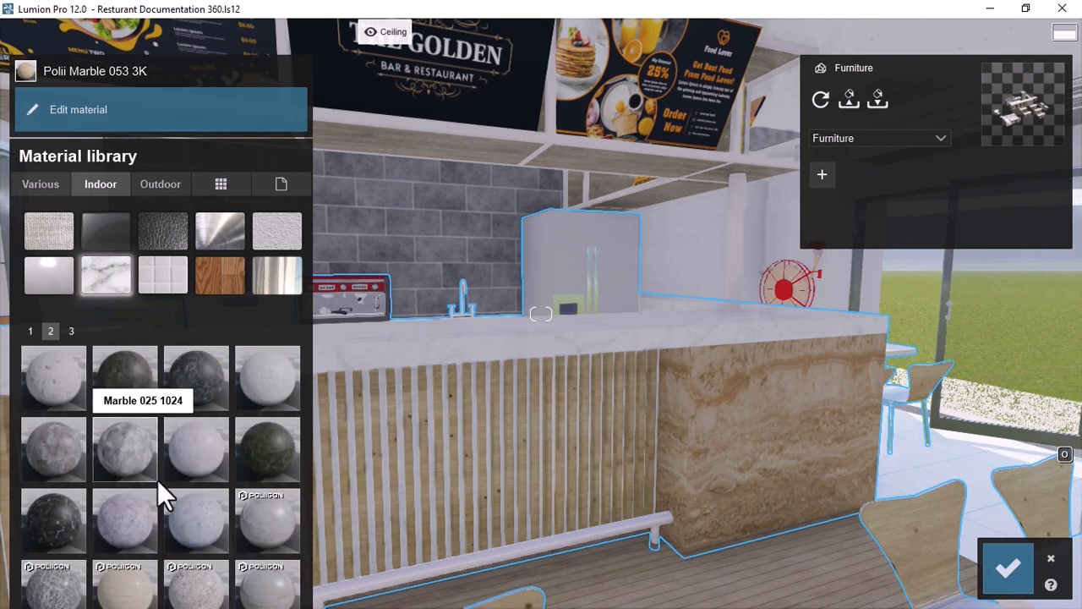
pyautogui.click(268, 524)
pyautogui.moveTo(710, 441); pyautogui.dragTo(514, 422, button='right')
pyautogui.press('s')
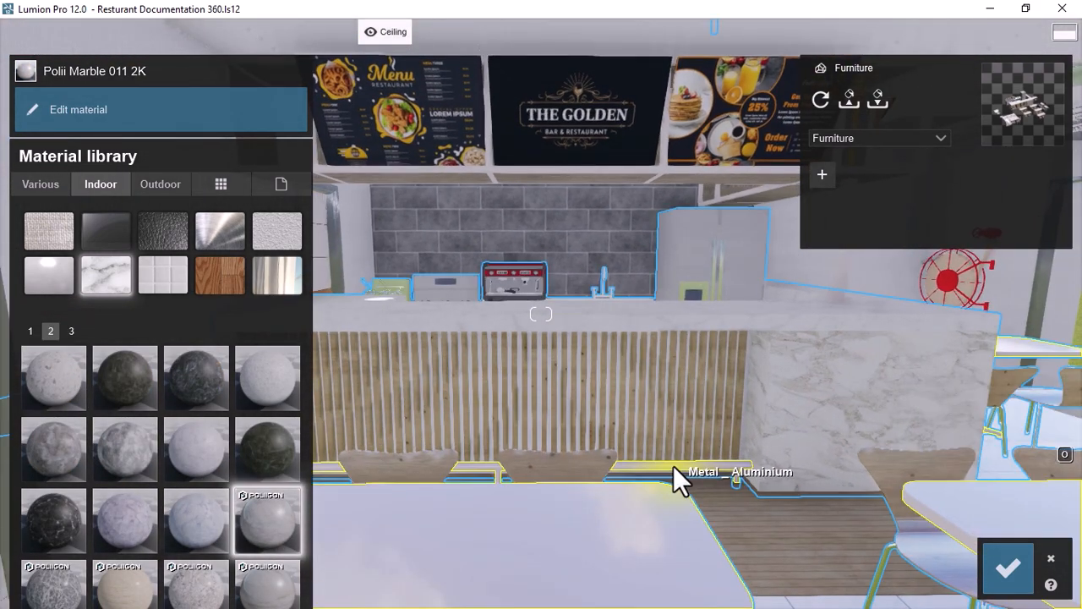
pyautogui.click(673, 466)
# Step: Apply the indoor plastic Linoleum 002 1024 to the white ceiling finish and colour it white, with Colorization at about 0.9
pyautogui.moveTo(571, 398)
pyautogui.mouseDown(button='right')
pyautogui.moveTo(588, 410)
pyautogui.moveTo(771, 433)
pyautogui.moveTo(598, 396)
pyautogui.moveTo(761, 392)
pyautogui.moveTo(687, 375)
pyautogui.moveTo(597, 311)
pyautogui.moveTo(578, 402)
pyautogui.mouseUp(button='right')
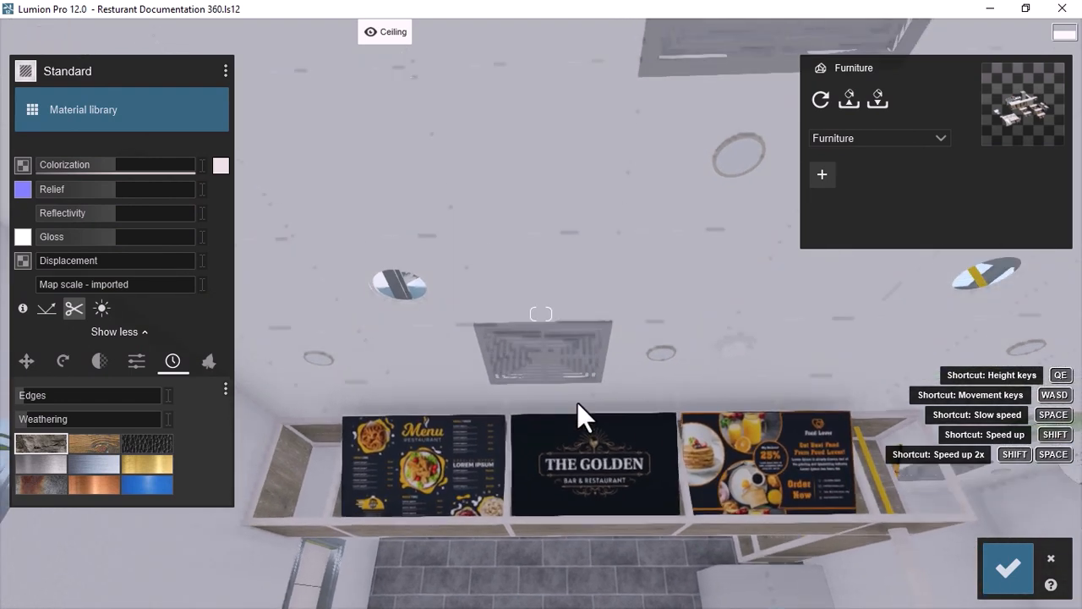
pyautogui.click(559, 217)
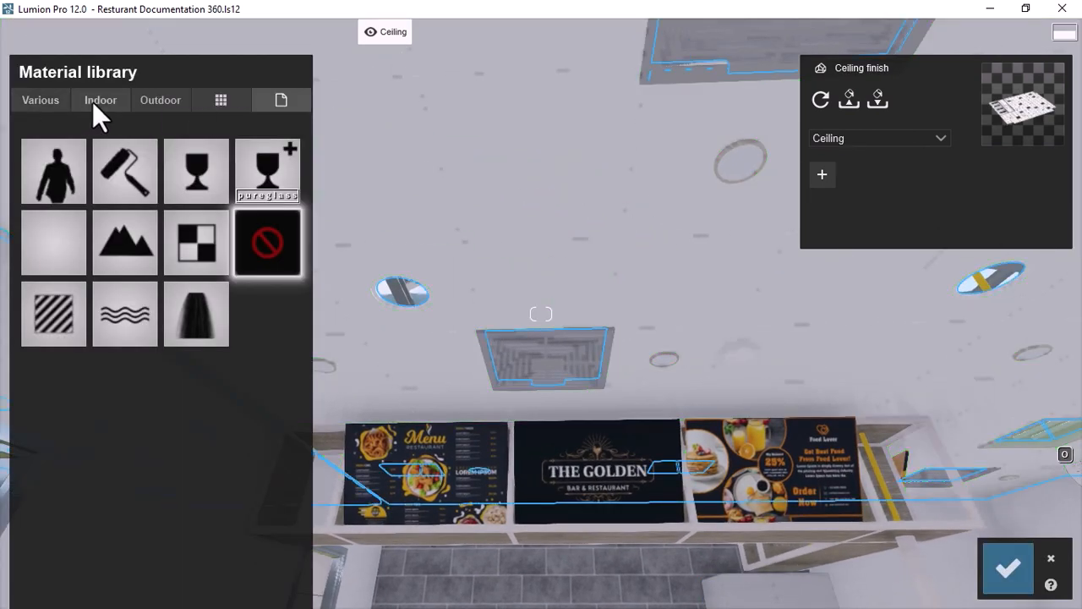
pyautogui.click(92, 101)
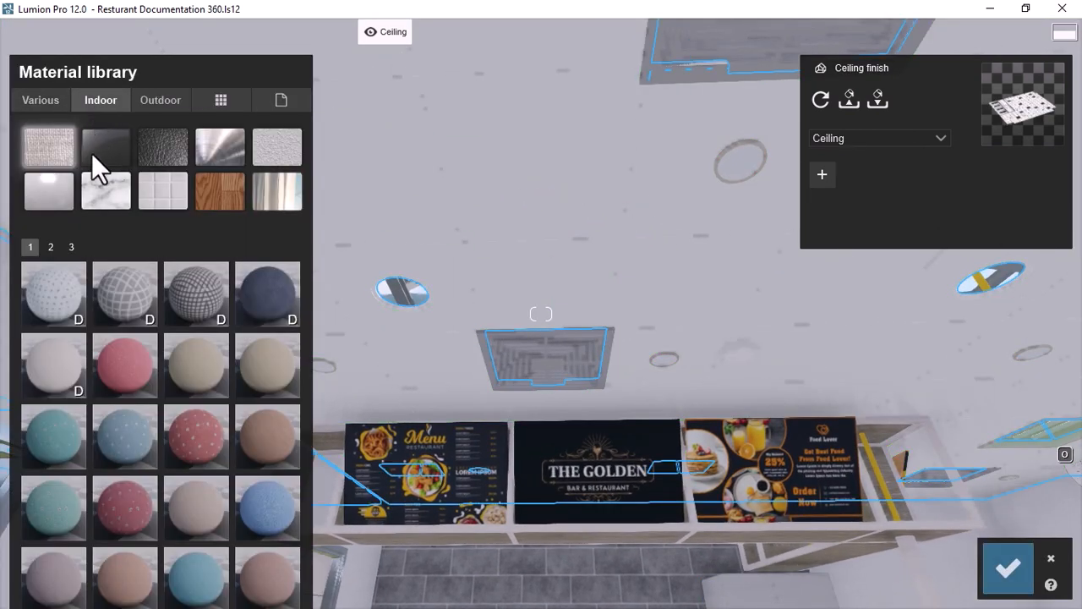
pyautogui.click(53, 193)
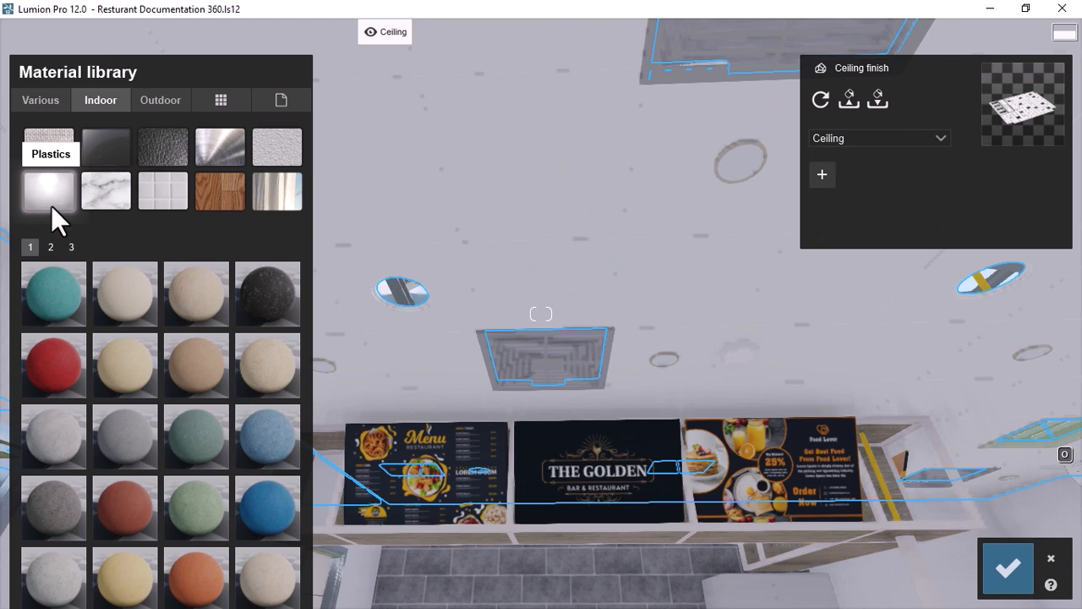
pyautogui.click(115, 302)
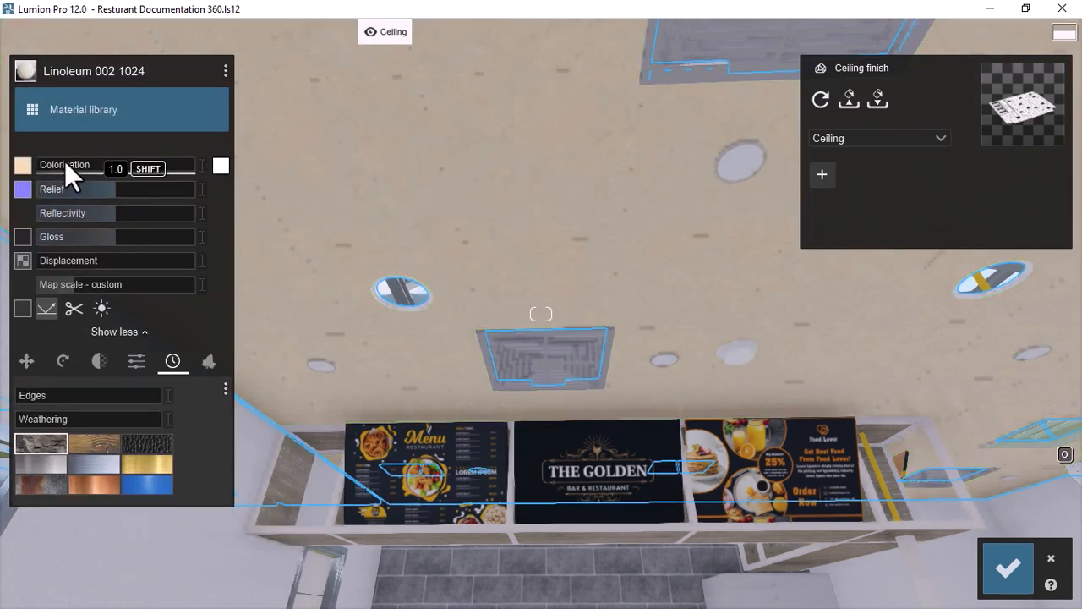
pyautogui.moveTo(53, 167); pyautogui.dragTo(180, 170)
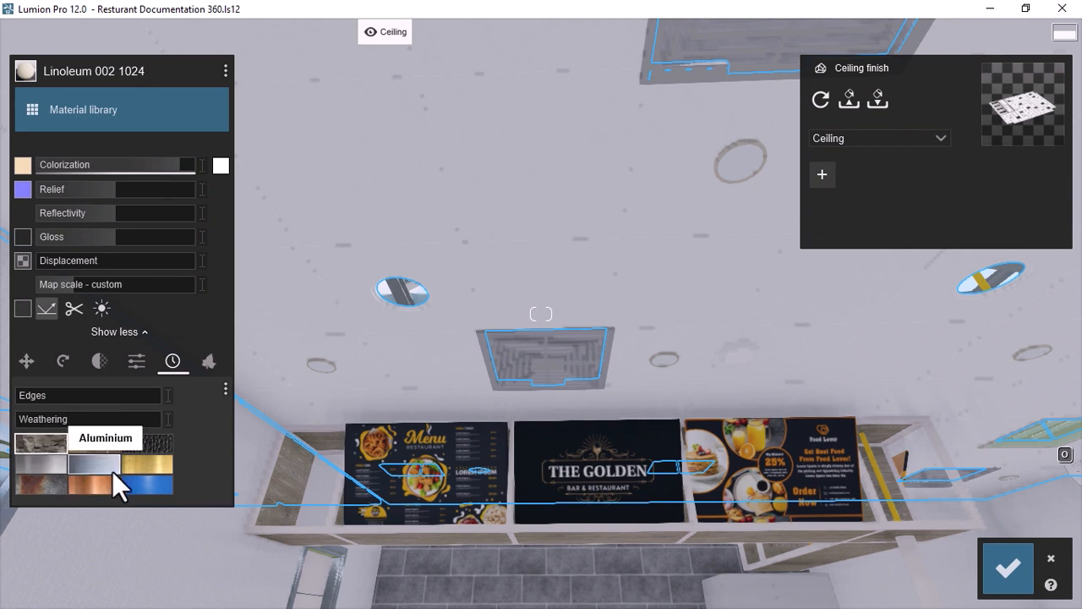
# Step: Give the ceiling the blue weathering type at 0.2, with Relief at about 1.3, Reflectivity at 1.4 and Gloss at about 1.7
pyautogui.click(132, 480)
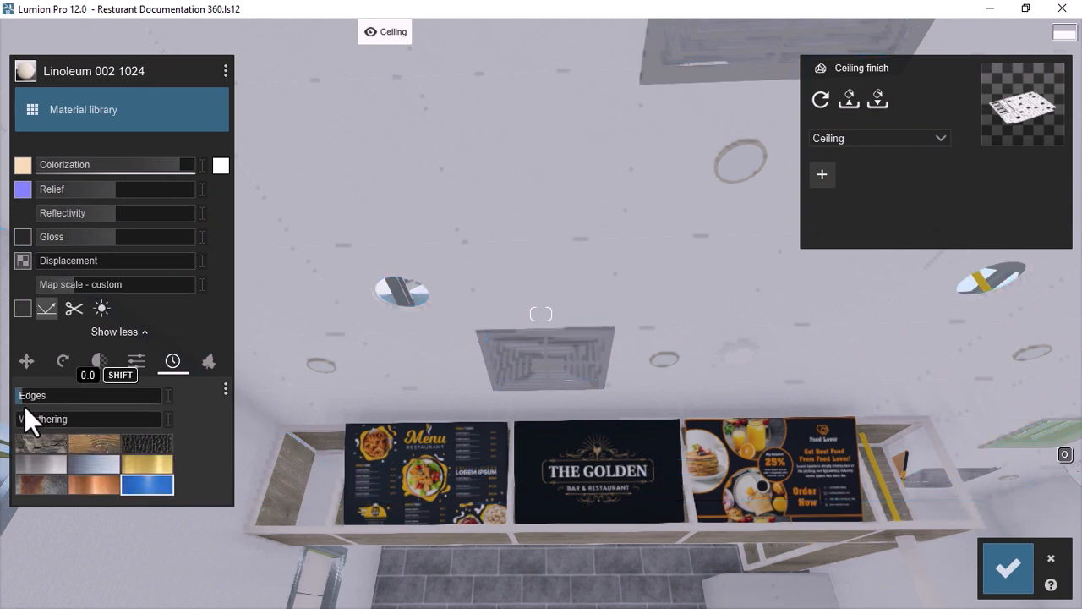
pyautogui.moveTo(22, 417); pyautogui.dragTo(46, 423)
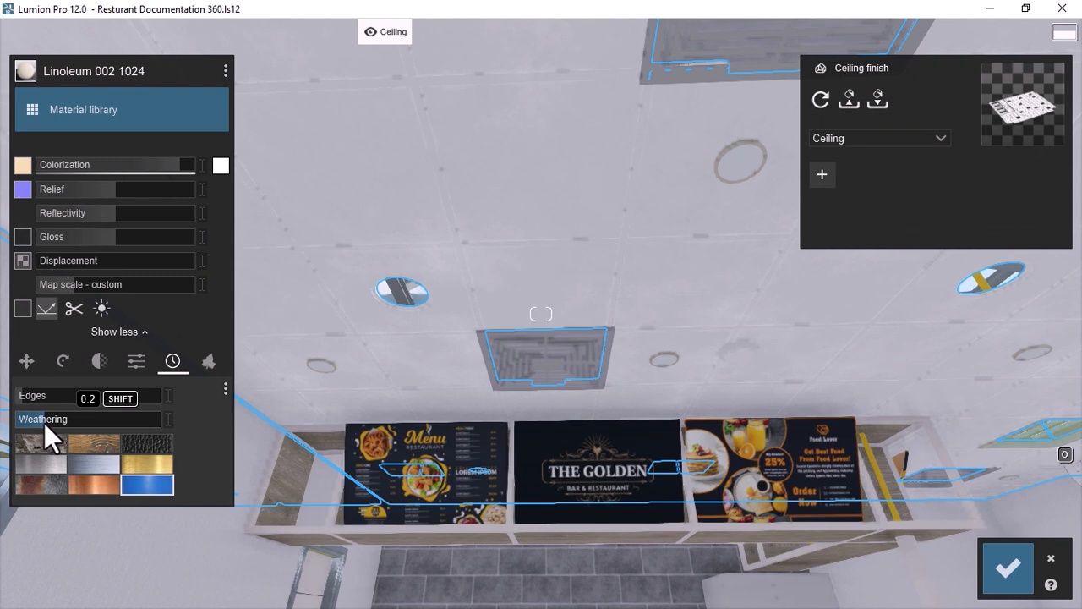
pyautogui.press('w')
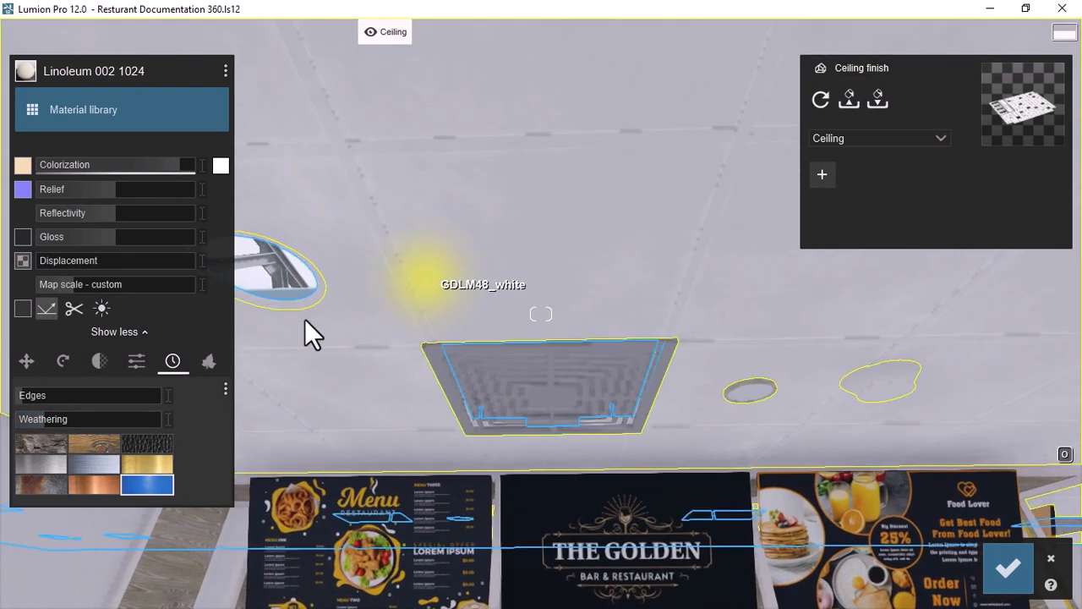
pyautogui.moveTo(126, 193); pyautogui.dragTo(157, 199)
pyautogui.moveTo(123, 236); pyautogui.dragTo(151, 213)
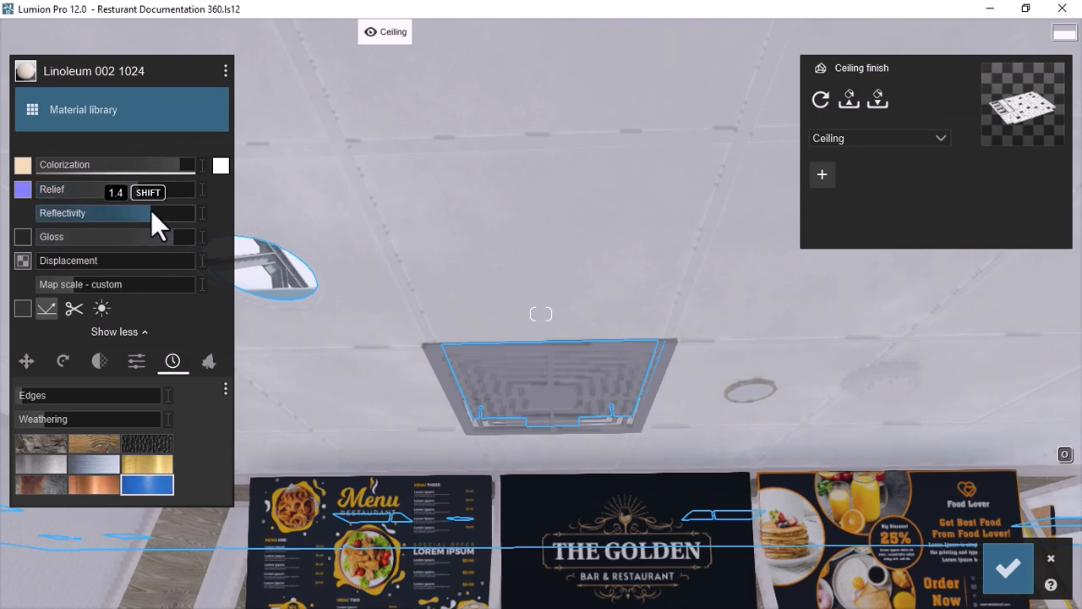
# Step: Try Marble 012 1024 on the counter's Carrara white top, and apply Polii Marble 021 2K instead with a slight Edges effect
pyautogui.moveTo(573, 318); pyautogui.dragTo(584, 478, button='right')
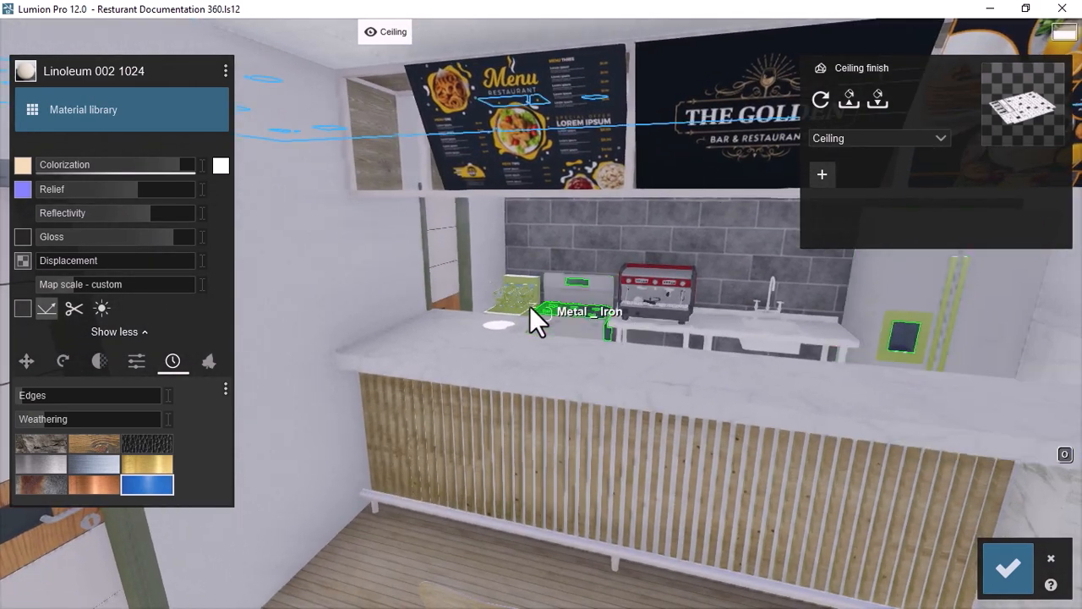
pyautogui.click(510, 355)
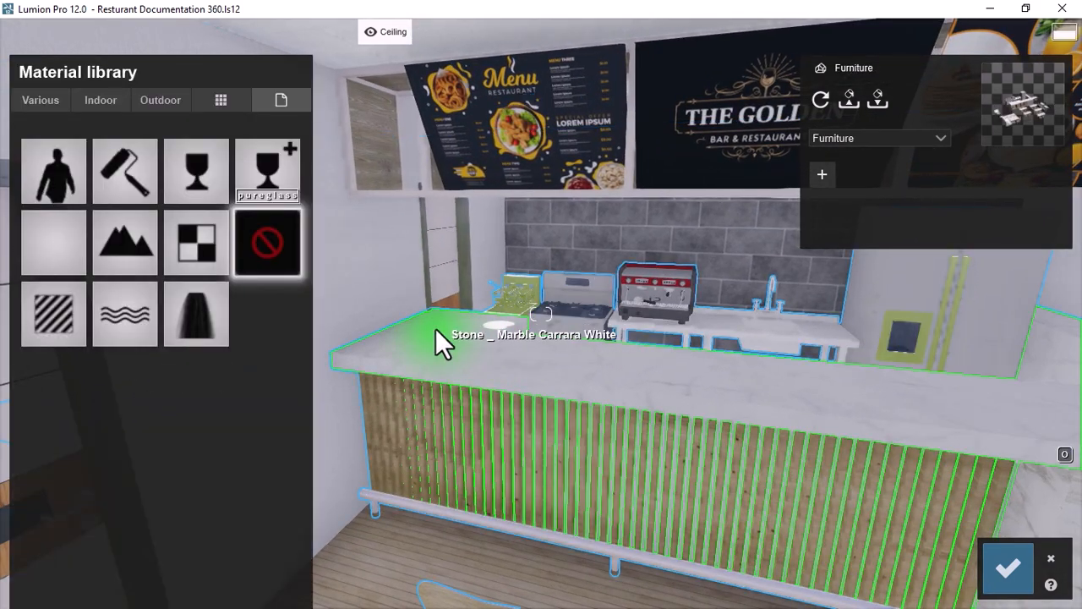
pyautogui.click(109, 101)
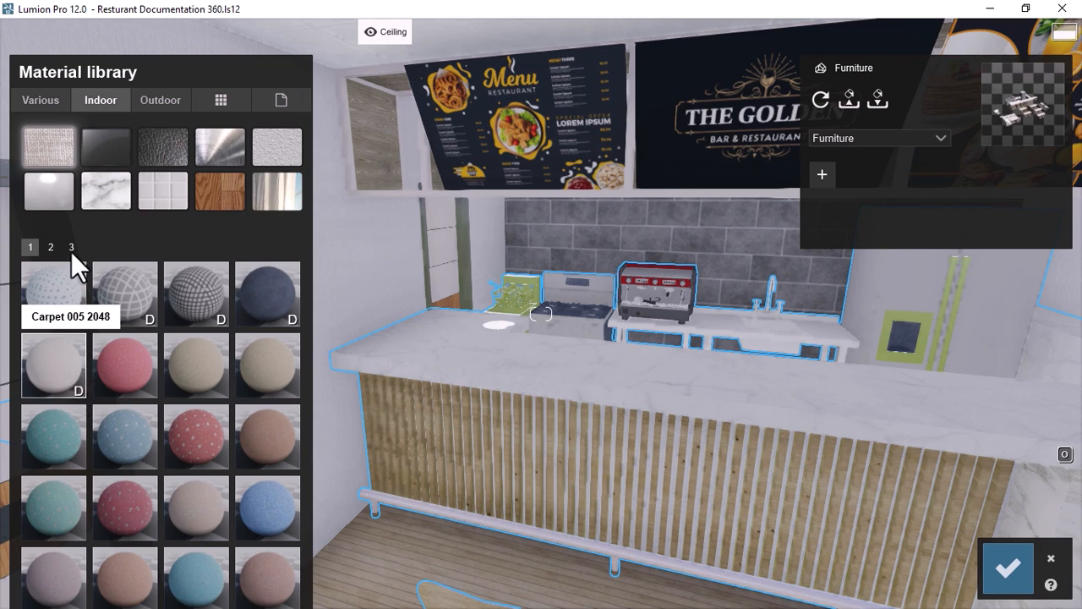
pyautogui.click(104, 189)
pyautogui.click(72, 512)
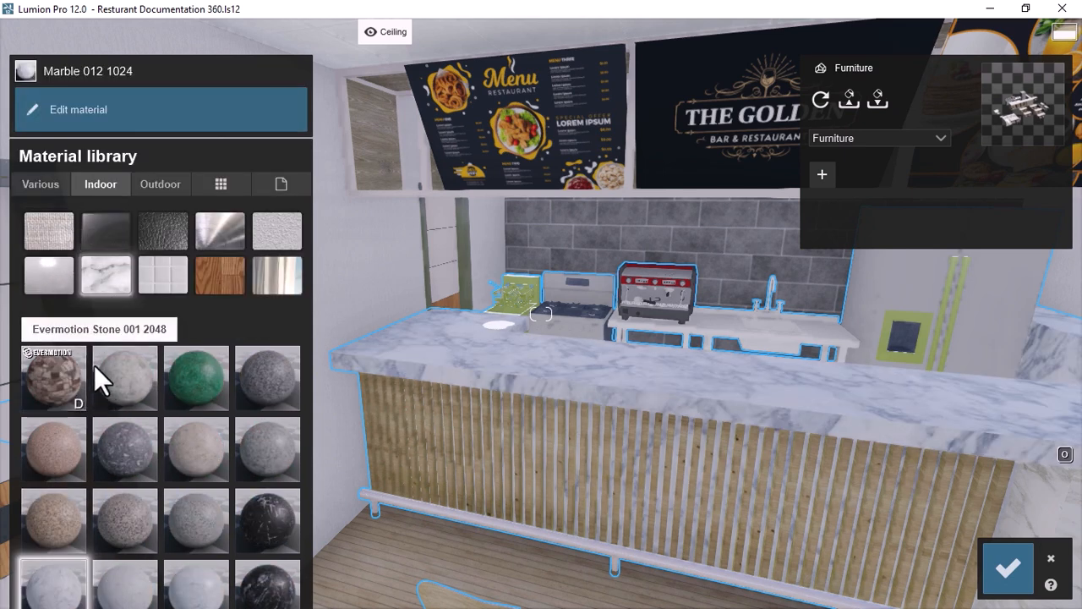
pyautogui.click(51, 331)
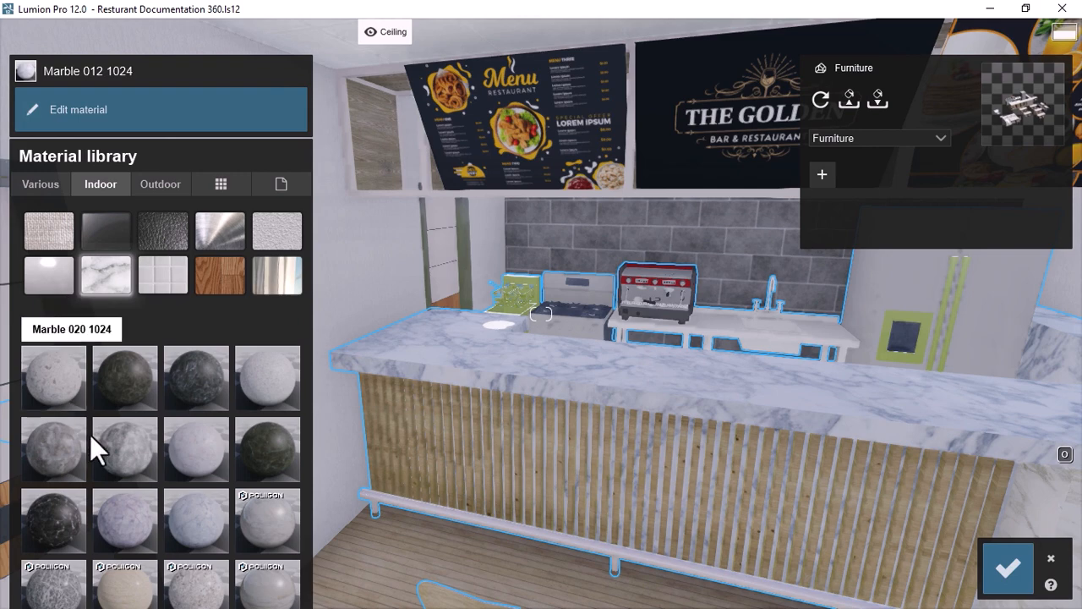
pyautogui.click(277, 531)
pyautogui.click(259, 590)
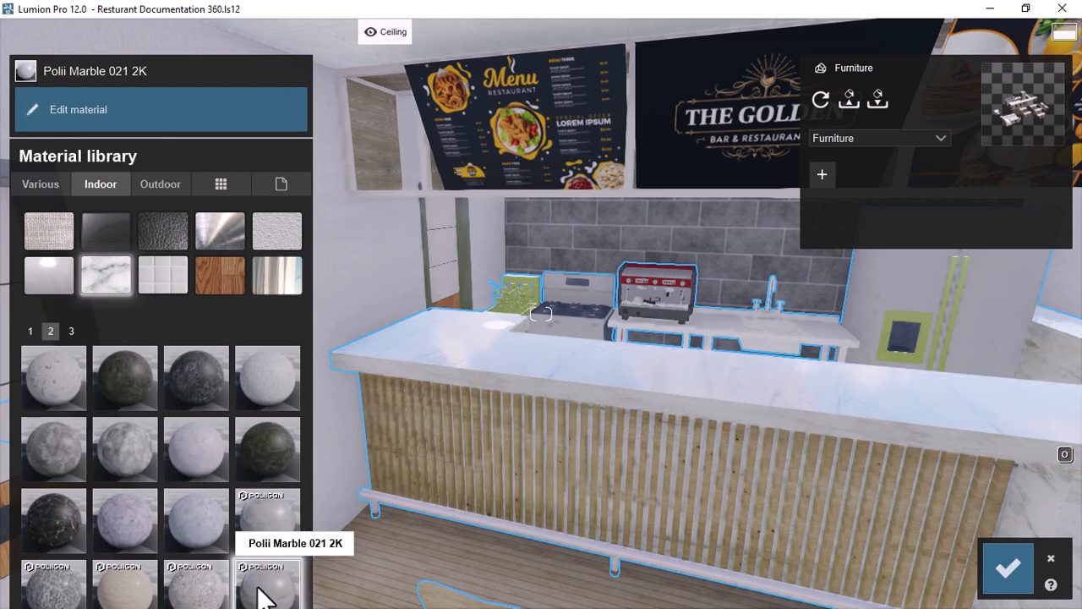
pyautogui.moveTo(402, 446); pyautogui.dragTo(483, 385, button='right')
pyautogui.click(499, 367)
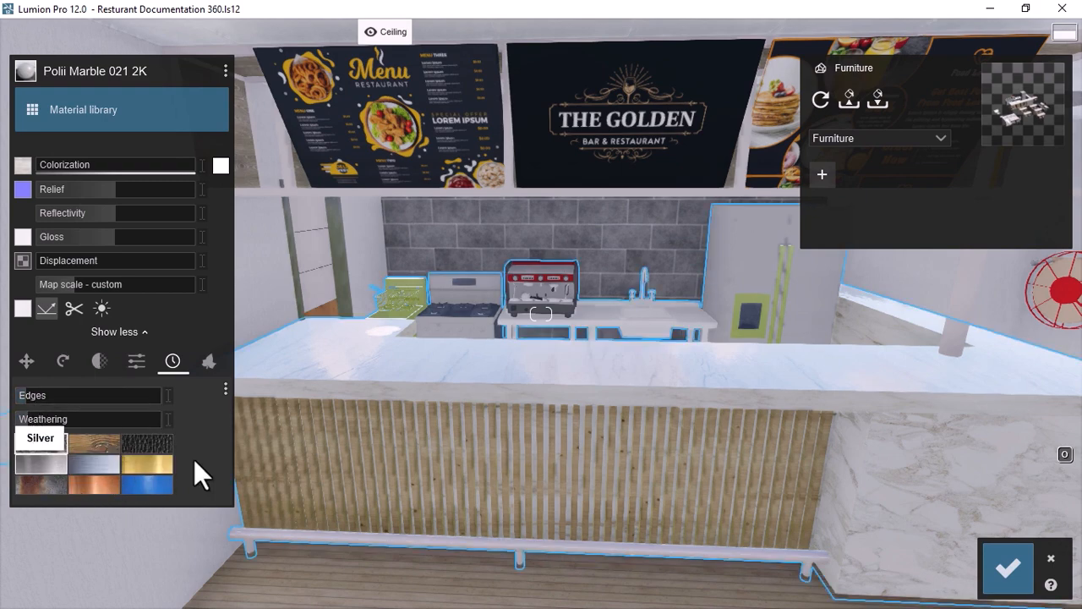
# Step: Apply the Standard material to the gray 30x60 wall tiles behind the kitchen counter
pyautogui.moveTo(443, 377); pyautogui.dragTo(458, 375, button='right')
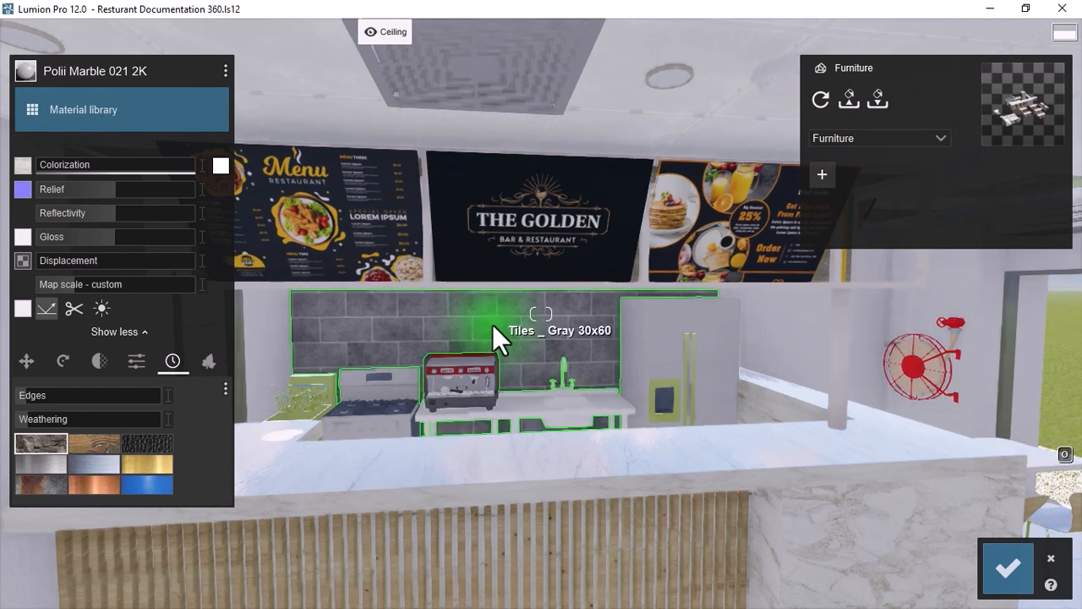
pyautogui.click(492, 324)
pyautogui.click(77, 327)
pyautogui.click(634, 327)
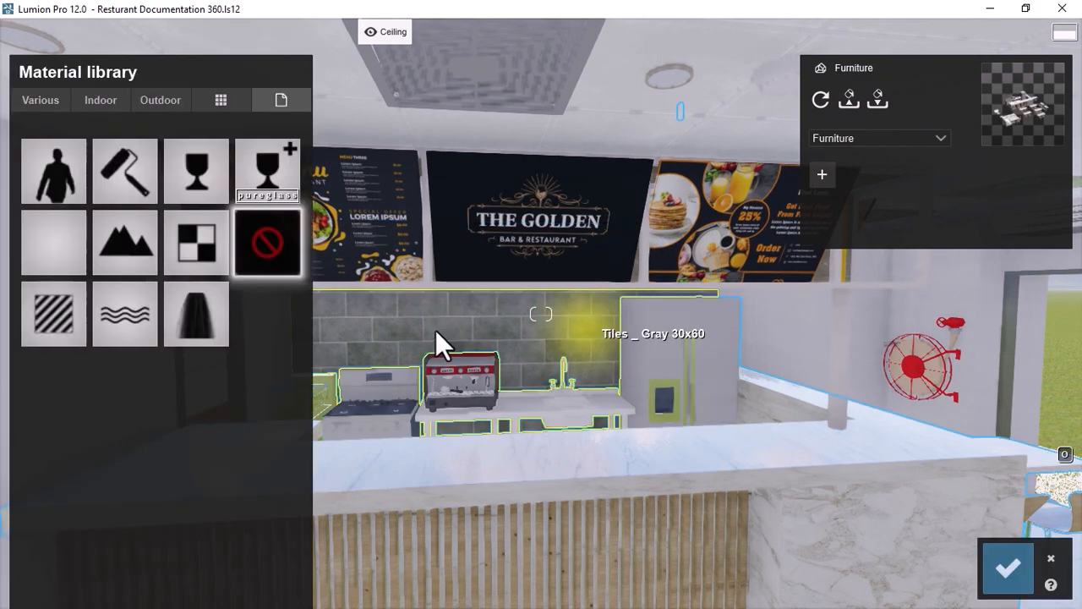
pyautogui.click(54, 318)
# Step: Apply the indoor plastic Linoleum 006 1024 to the fire hose reel on the far wall
pyautogui.moveTo(689, 395); pyautogui.dragTo(664, 398, button='right')
pyautogui.moveTo(542, 414); pyautogui.dragTo(616, 446, button='right')
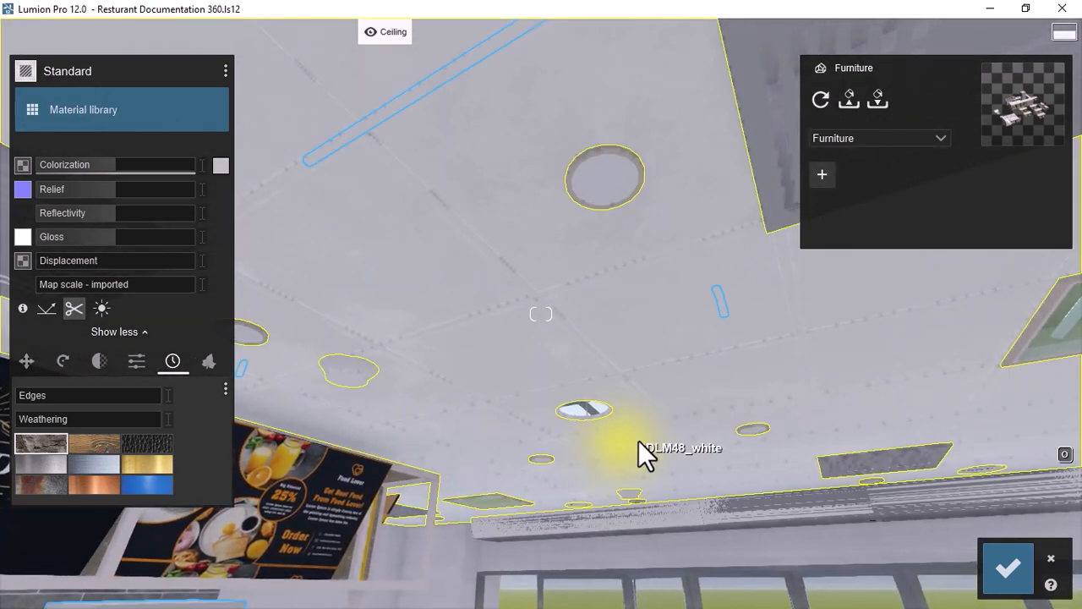
pyautogui.moveTo(674, 346)
pyautogui.mouseDown(button='right')
pyautogui.moveTo(668, 440)
pyautogui.moveTo(711, 368)
pyautogui.moveTo(666, 336)
pyautogui.mouseUp(button='right')
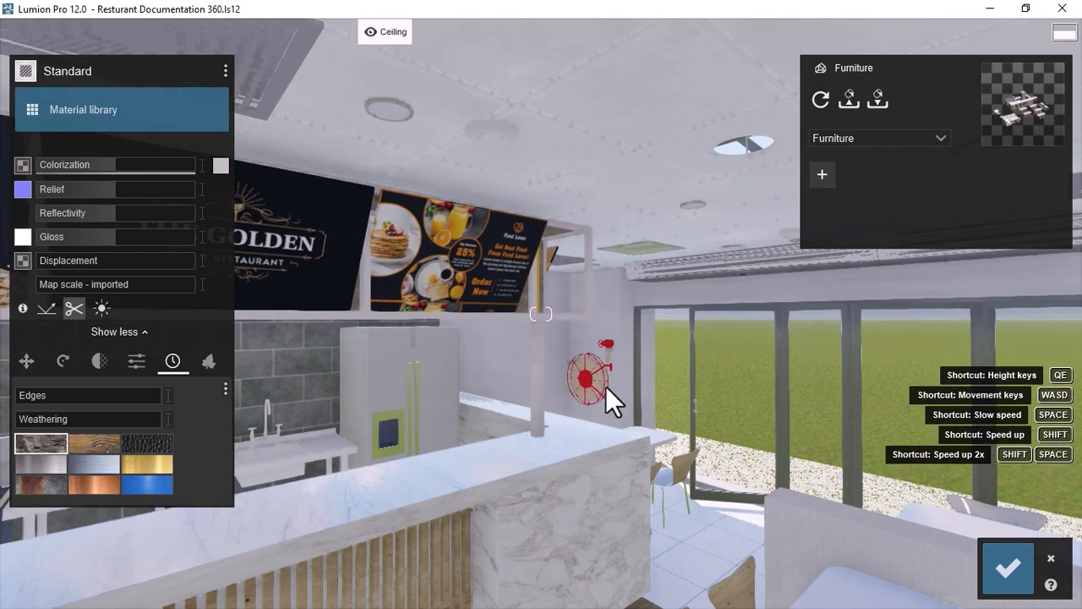
pyautogui.click(597, 383)
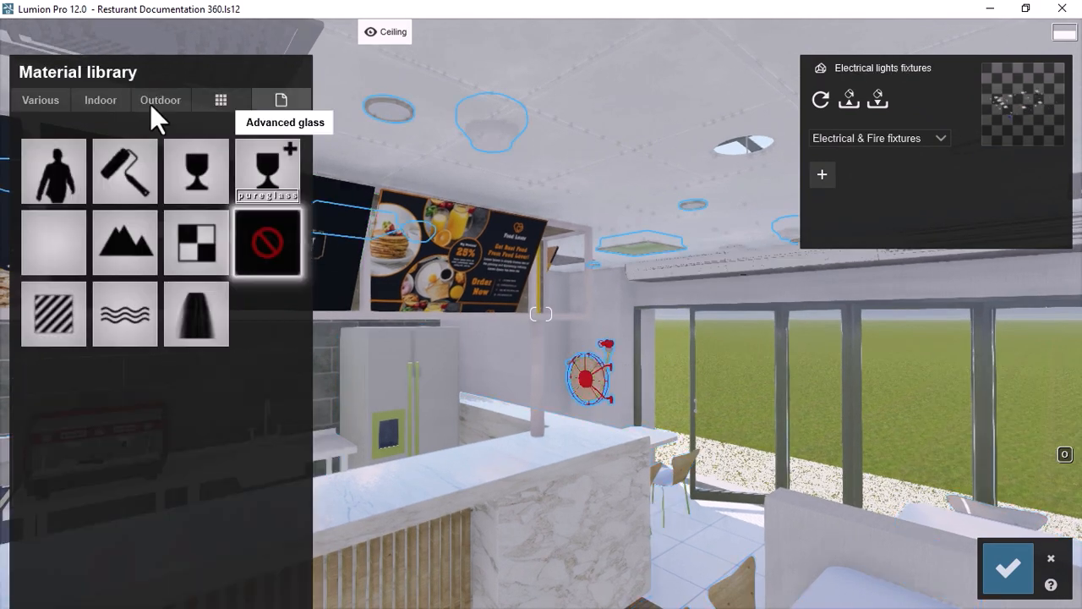
pyautogui.click(93, 100)
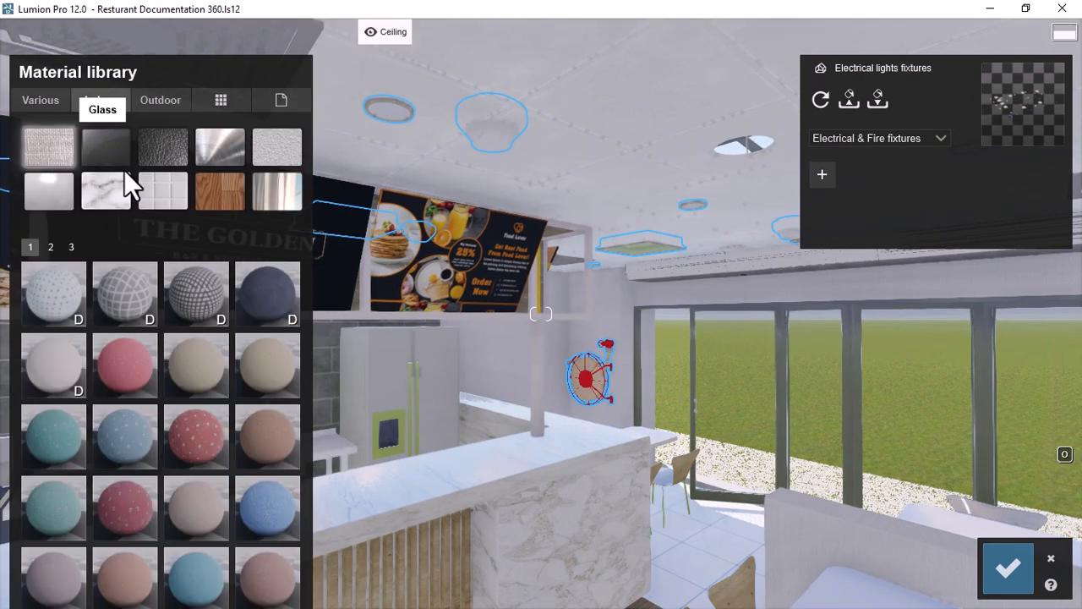
pyautogui.click(43, 191)
pyautogui.click(58, 377)
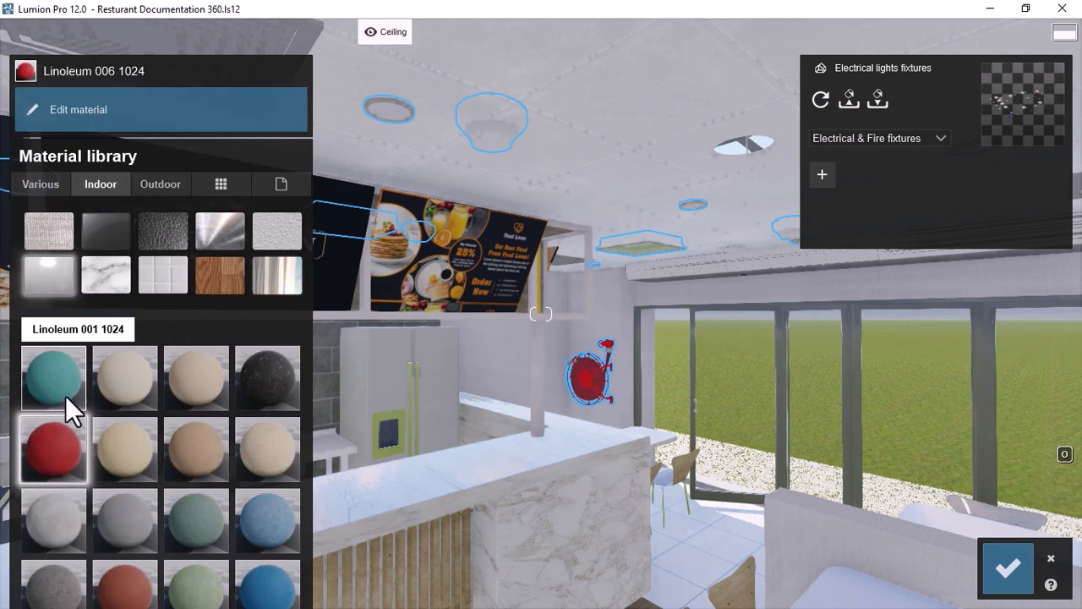
pyautogui.click(62, 444)
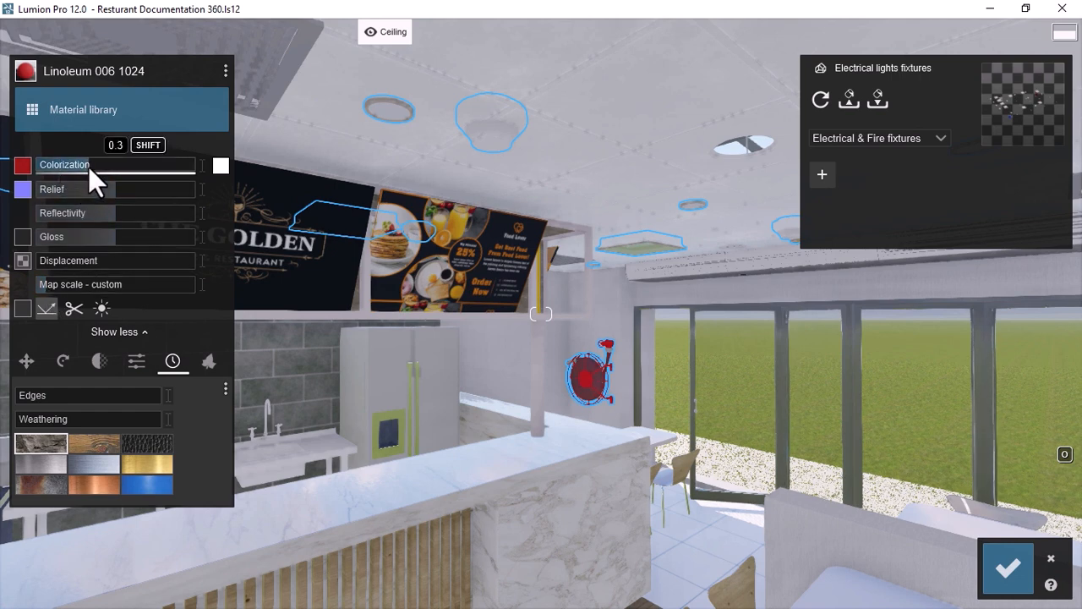
# Step: Colour the hose reel pure red with Colorization at about 0.8, and apply the Standard material to its plastic laminate part
pyautogui.click(219, 165)
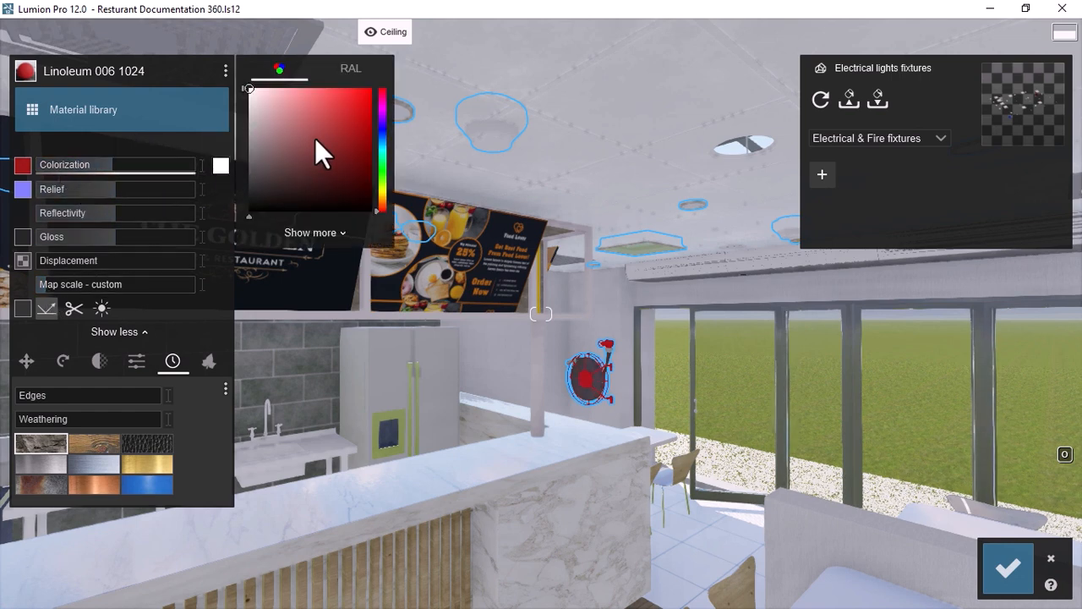
pyautogui.moveTo(346, 118)
pyautogui.mouseDown()
pyautogui.moveTo(376, 100)
pyautogui.moveTo(377, 81)
pyautogui.mouseUp()
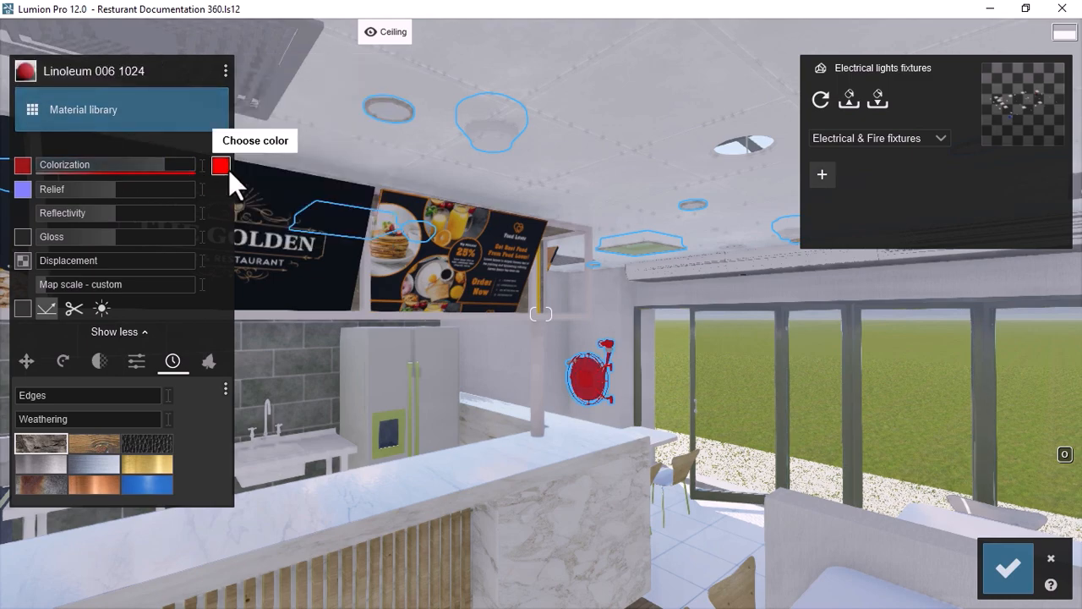
pyautogui.press('w')
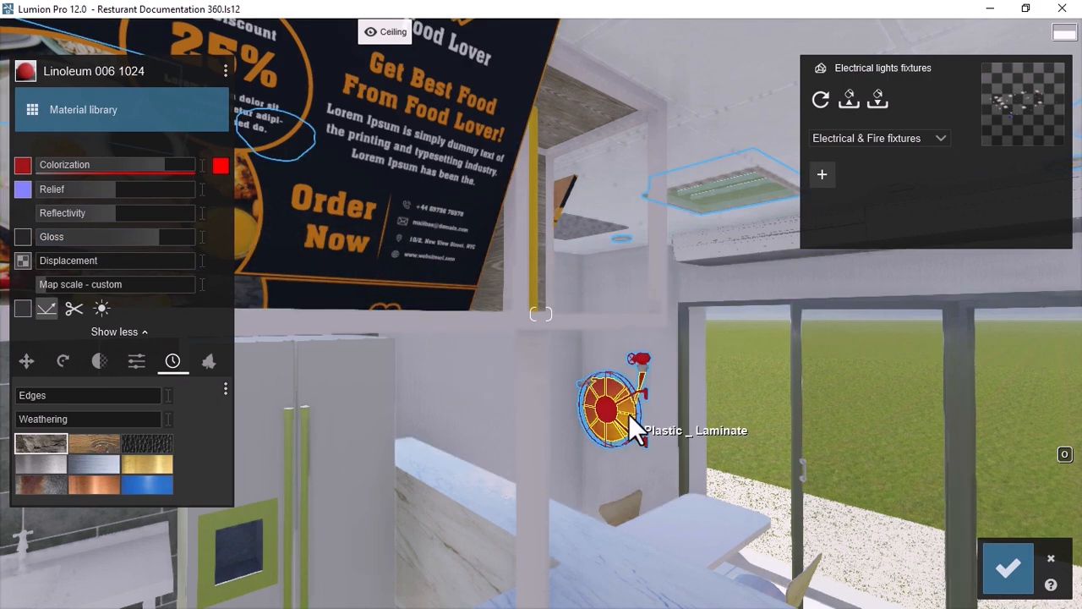
pyautogui.click(607, 407)
pyautogui.click(59, 310)
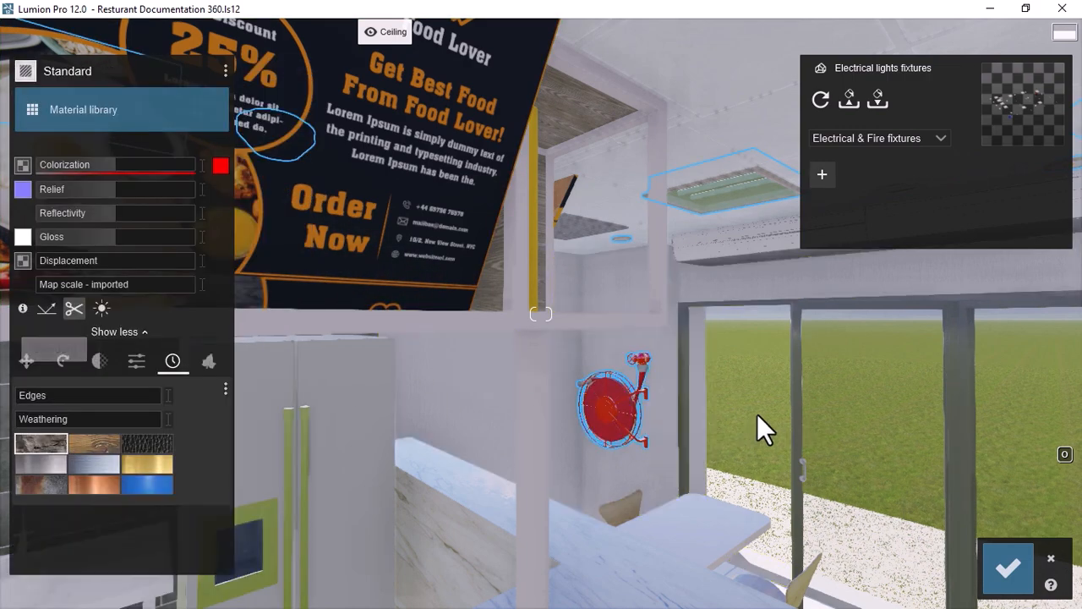
# Step: Apply the Standard material to the light door panels, with the blue weathering type and Relief at 1.5
pyautogui.moveTo(757, 414); pyautogui.dragTo(432, 448, button='right')
pyautogui.moveTo(752, 394); pyautogui.dragTo(698, 395, button='right')
pyautogui.press('s')
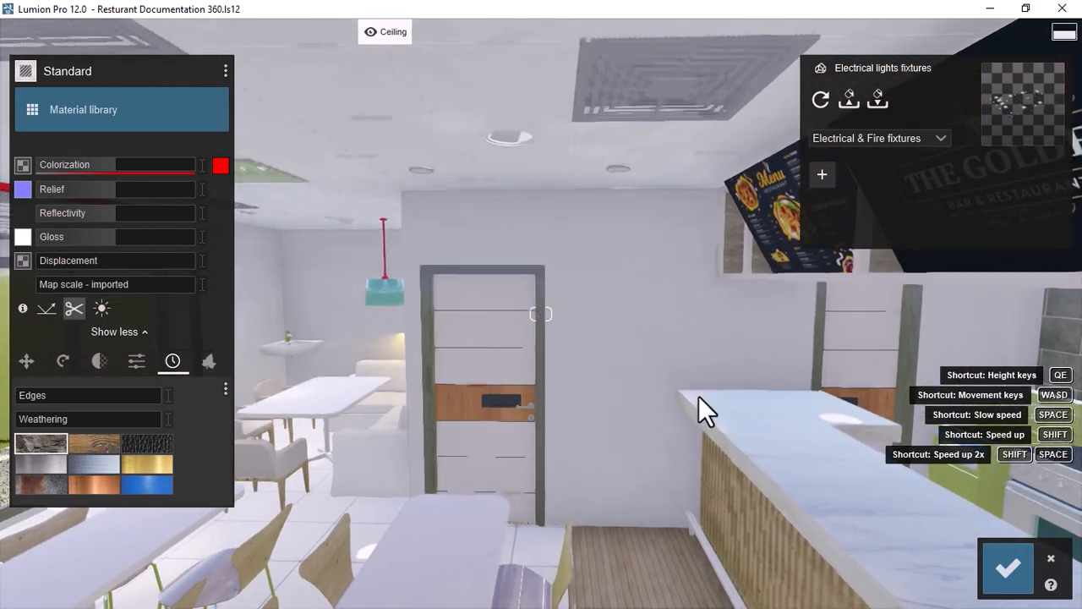
pyautogui.click(494, 358)
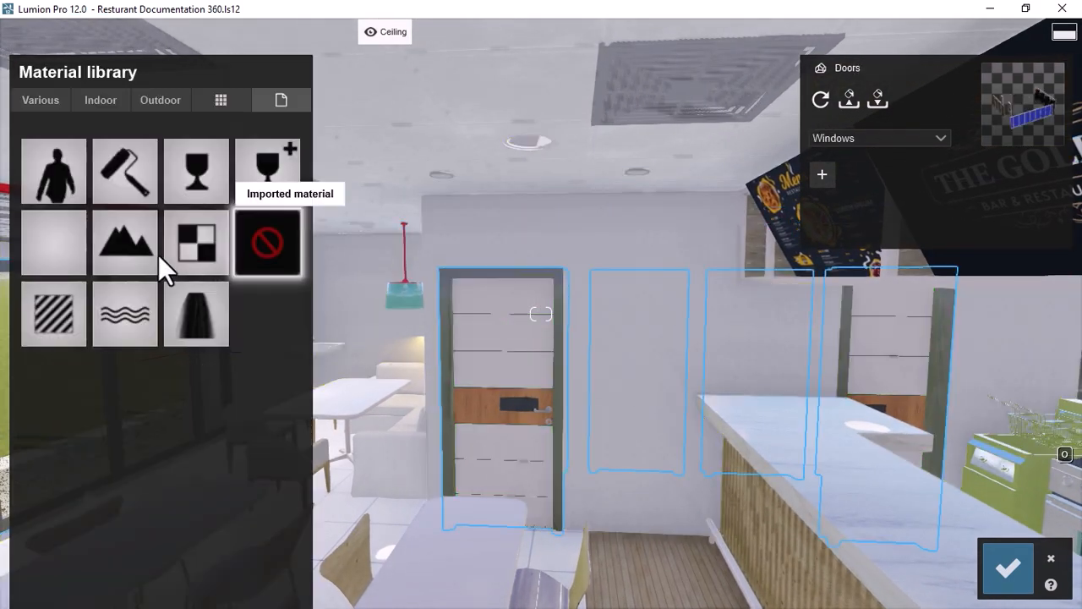
pyautogui.click(28, 338)
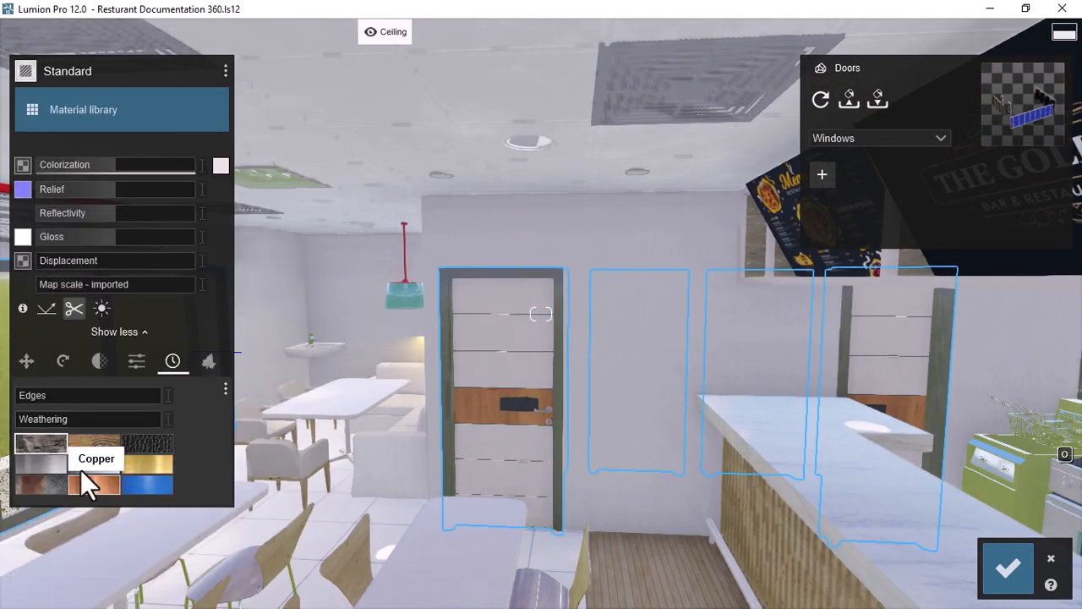
pyautogui.click(132, 483)
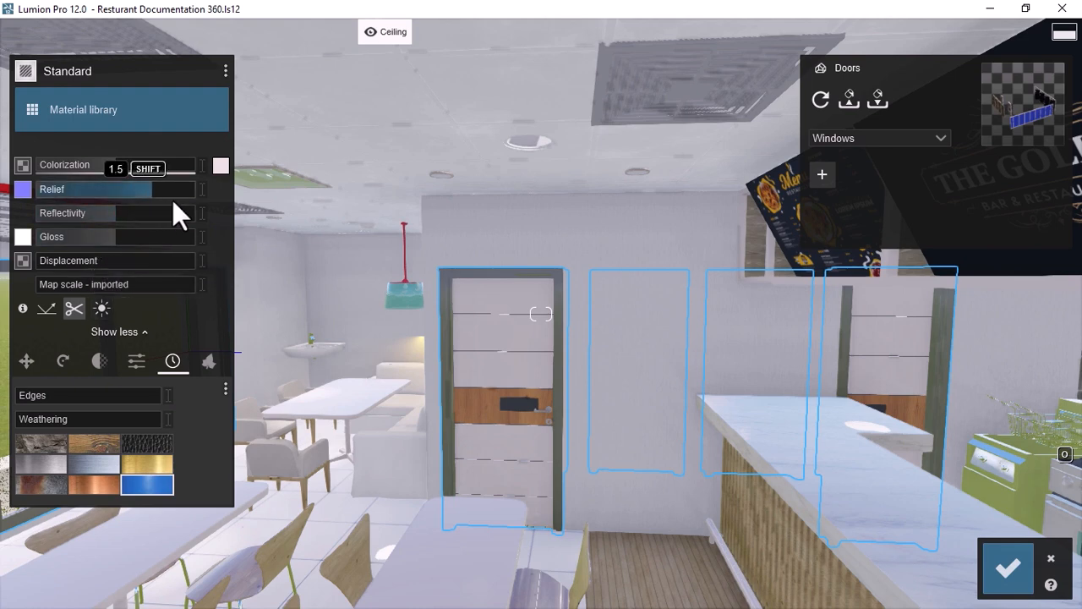
# Step: Give the door's wooden band the wood weathering type and a slight Edges effect, with Reflectivity at about 1.1 and Gloss at about 1.5
pyautogui.click(472, 400)
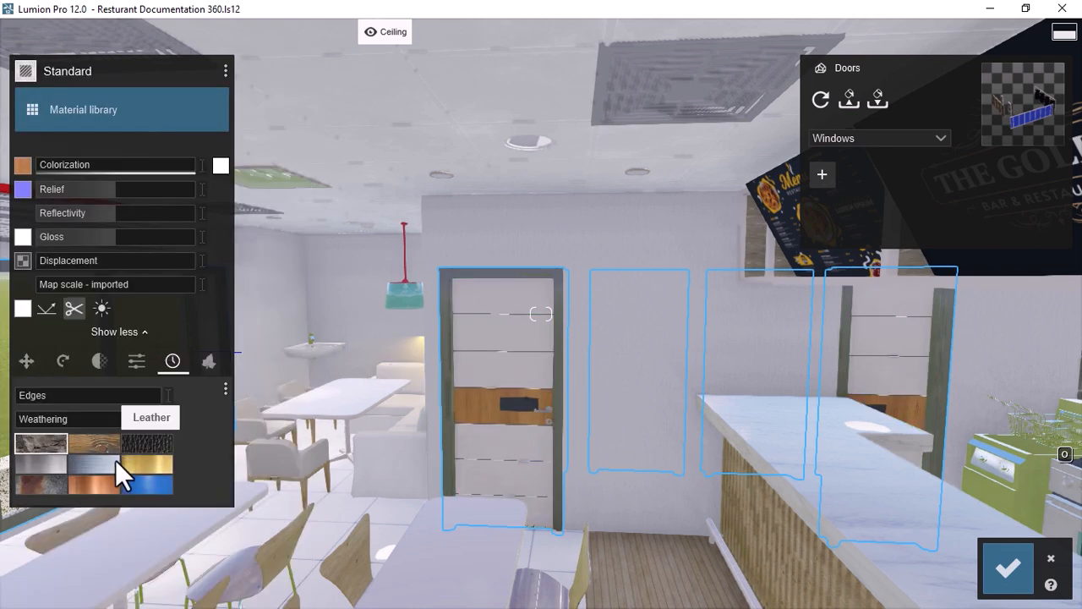
pyautogui.click(87, 445)
pyautogui.moveTo(66, 237); pyautogui.dragTo(136, 207)
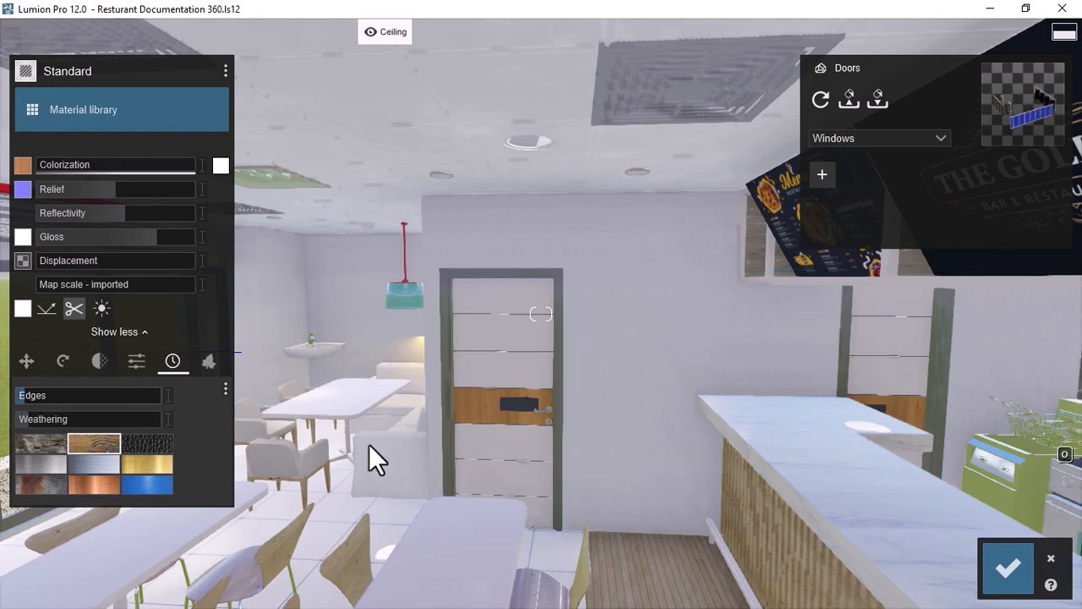
# Step: Apply the indoor tile material Polii Tiles 15 01 3k to the floor slab, dismissing the antivirus update notice, and save the material changes
pyautogui.moveTo(524, 388); pyautogui.dragTo(614, 385, button='right')
pyautogui.press('s')
pyautogui.hotkey('shift', 's')
pyautogui.hotkey('shift', 'w')
pyautogui.hotkey('shift', 'w')
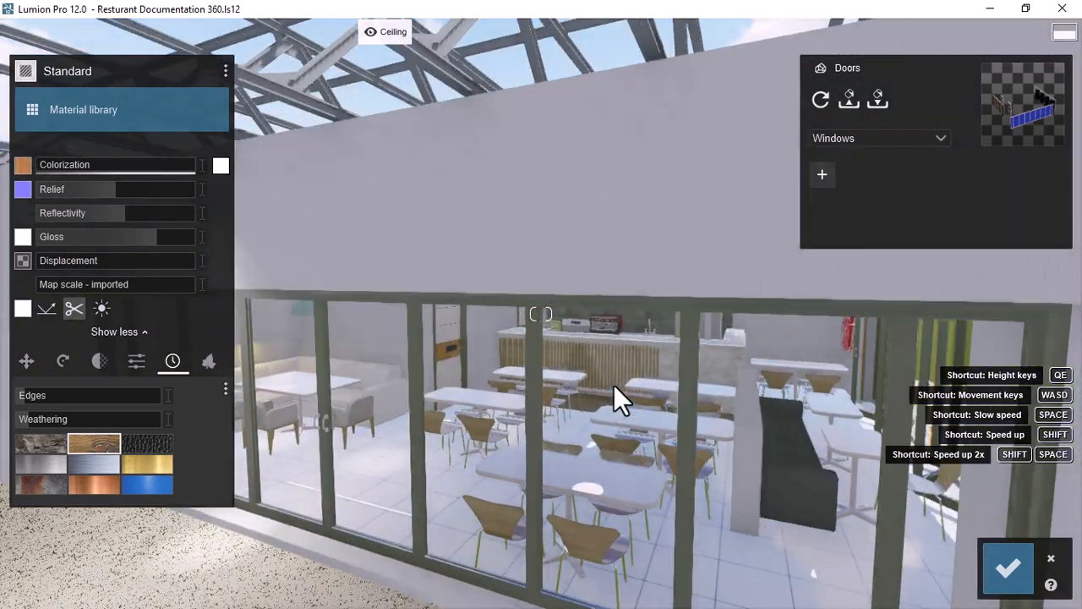
pyautogui.click(367, 592)
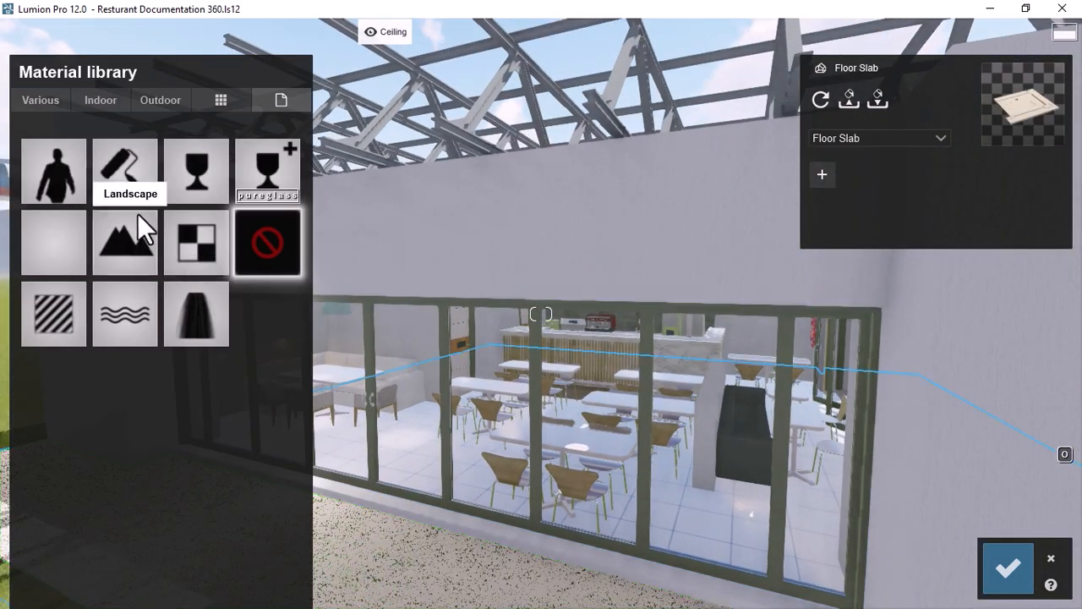
pyautogui.click(105, 98)
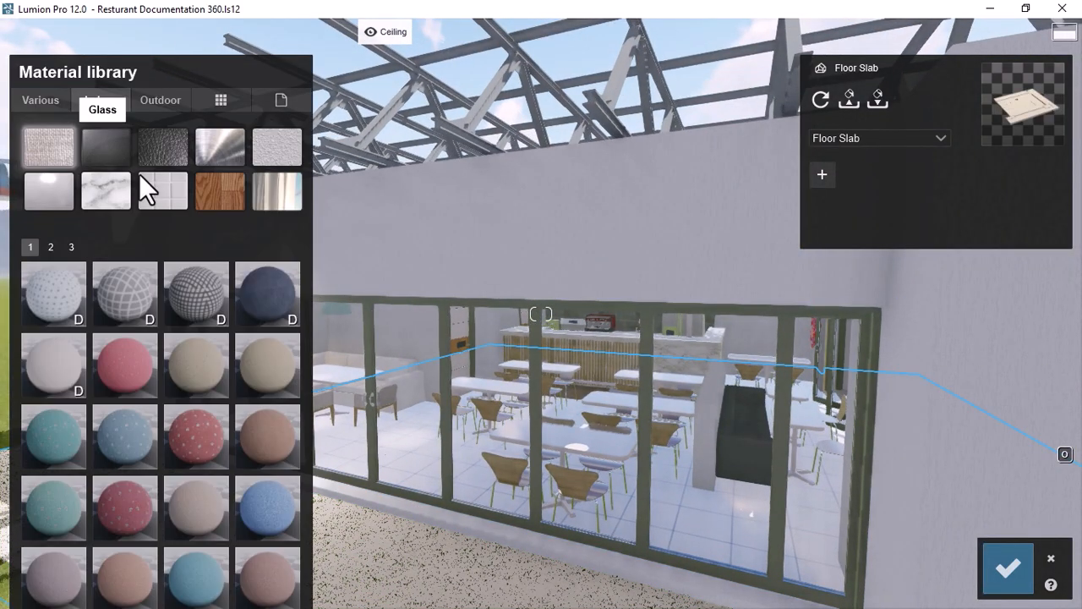
pyautogui.click(72, 248)
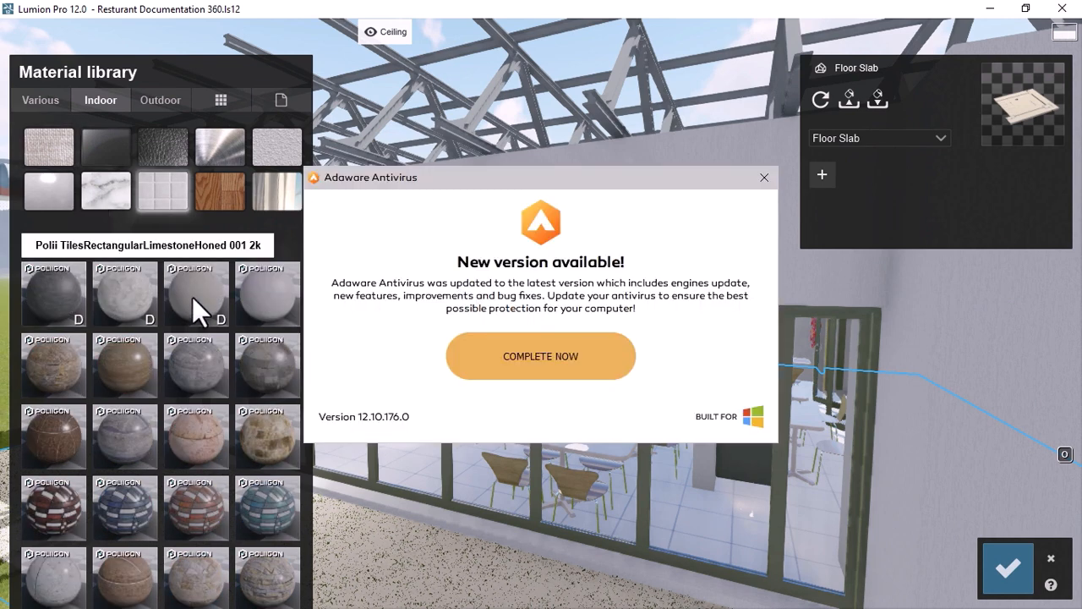
pyautogui.click(763, 178)
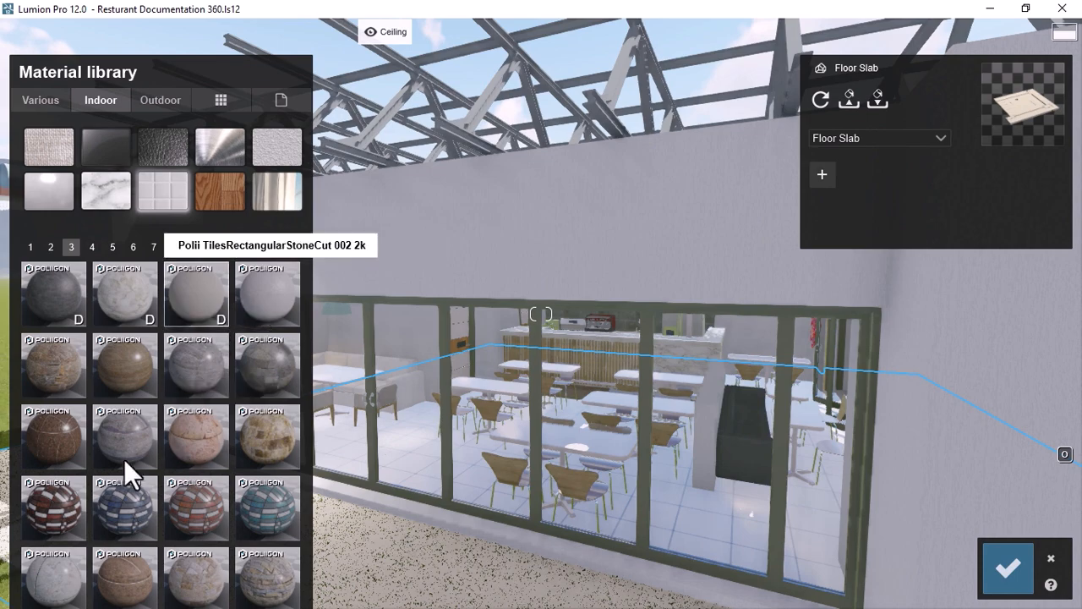
pyautogui.click(63, 567)
pyautogui.moveTo(510, 398); pyautogui.dragTo(635, 374, button='right')
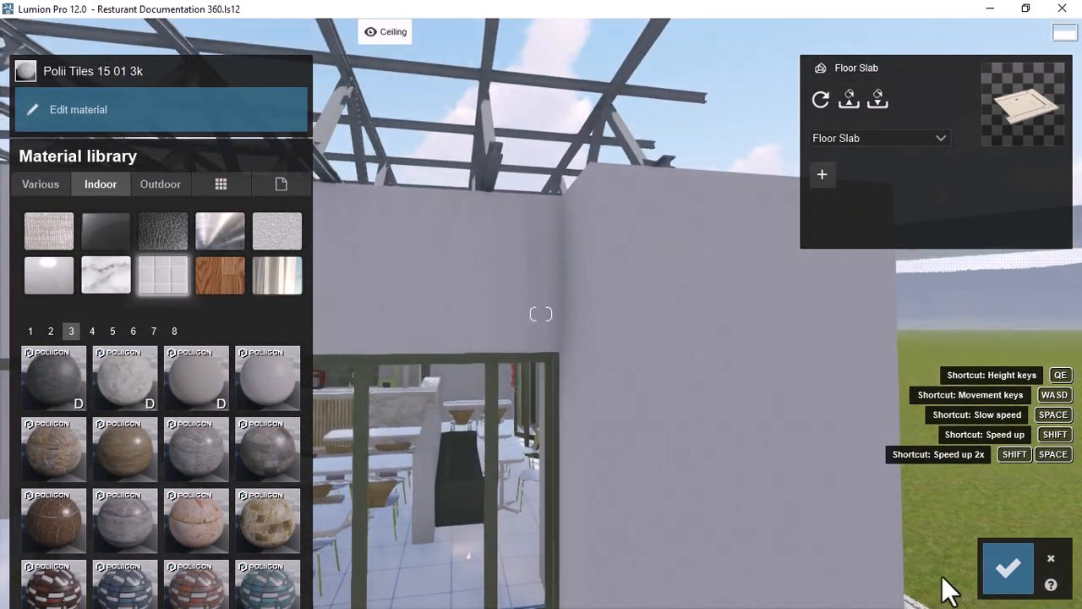
pyautogui.click(1013, 565)
# Step: Apply the outdoor metal Metal Painted 002 1024 to the steel of the Truss 3 roof truss
pyautogui.moveTo(767, 296); pyautogui.dragTo(748, 190, button='right')
pyautogui.moveTo(691, 253); pyautogui.dragTo(689, 268, button='right')
pyautogui.press('s')
pyautogui.press('q')
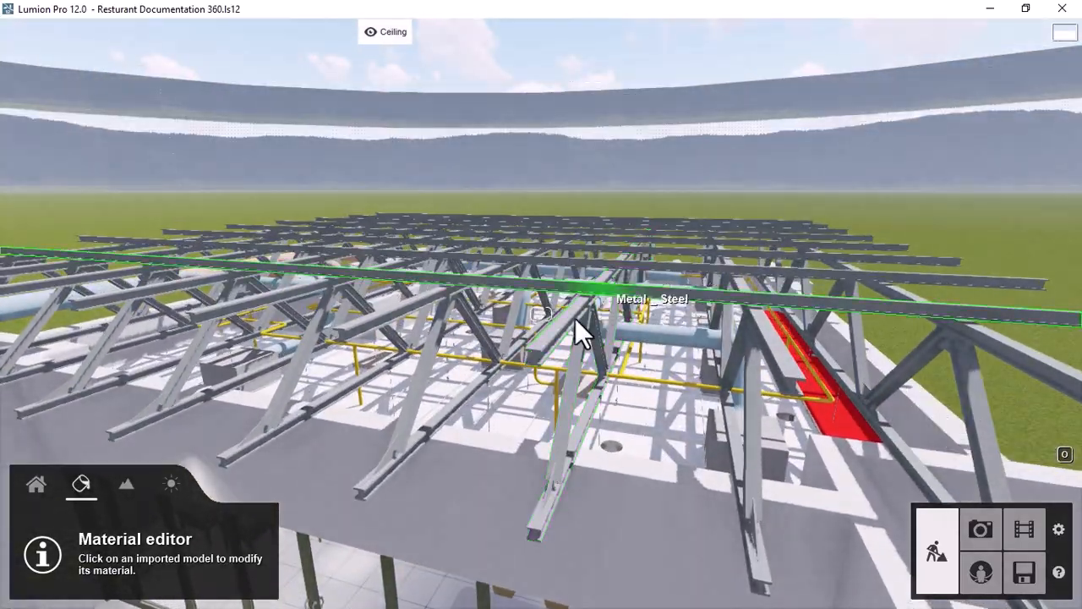
pyautogui.click(575, 330)
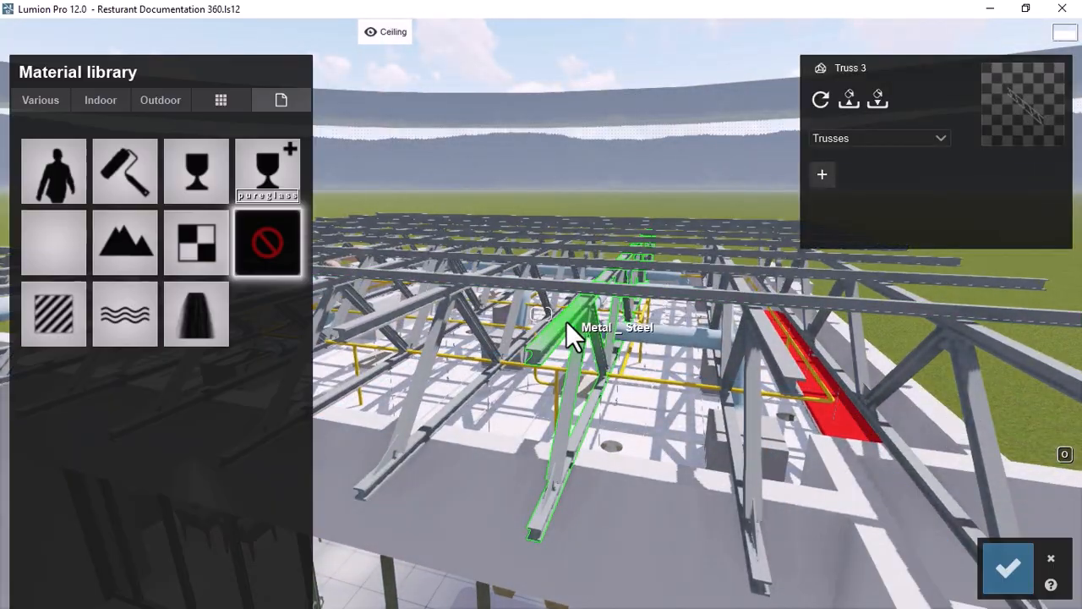
pyautogui.click(103, 102)
pyautogui.click(135, 101)
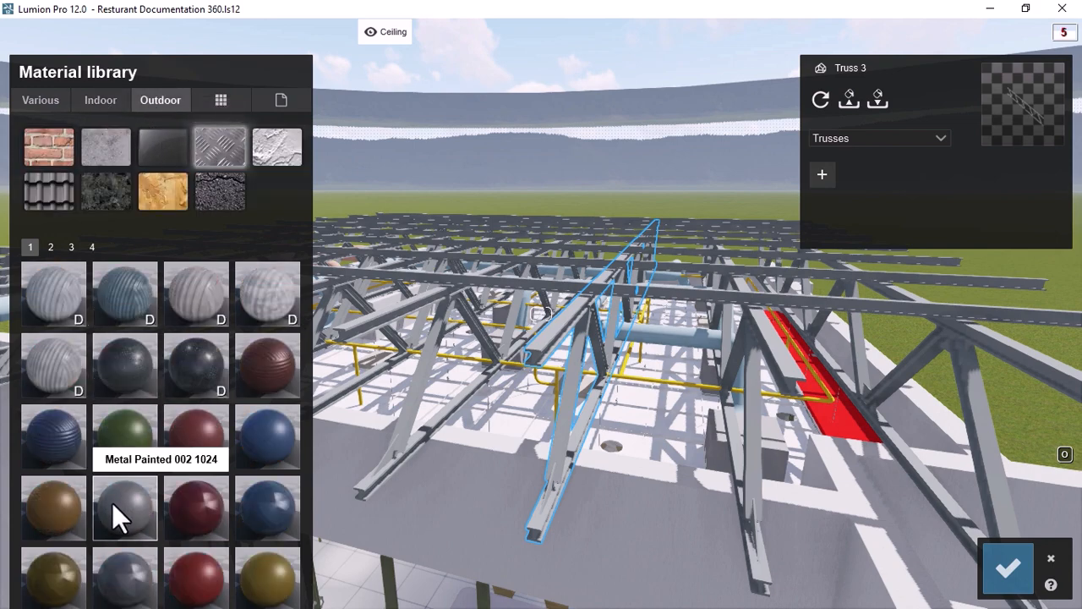
pyautogui.click(114, 504)
pyautogui.click(555, 334)
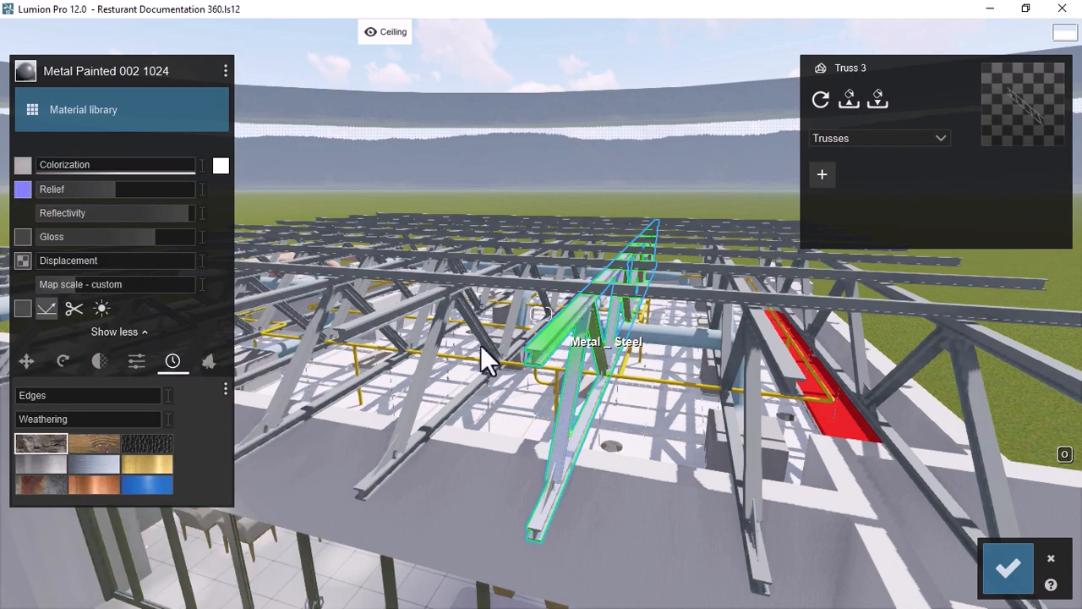
# Step: Give the truss the bluish-grey metal weathering type between silver and gold, and try a slight Edges effect
pyautogui.click(77, 464)
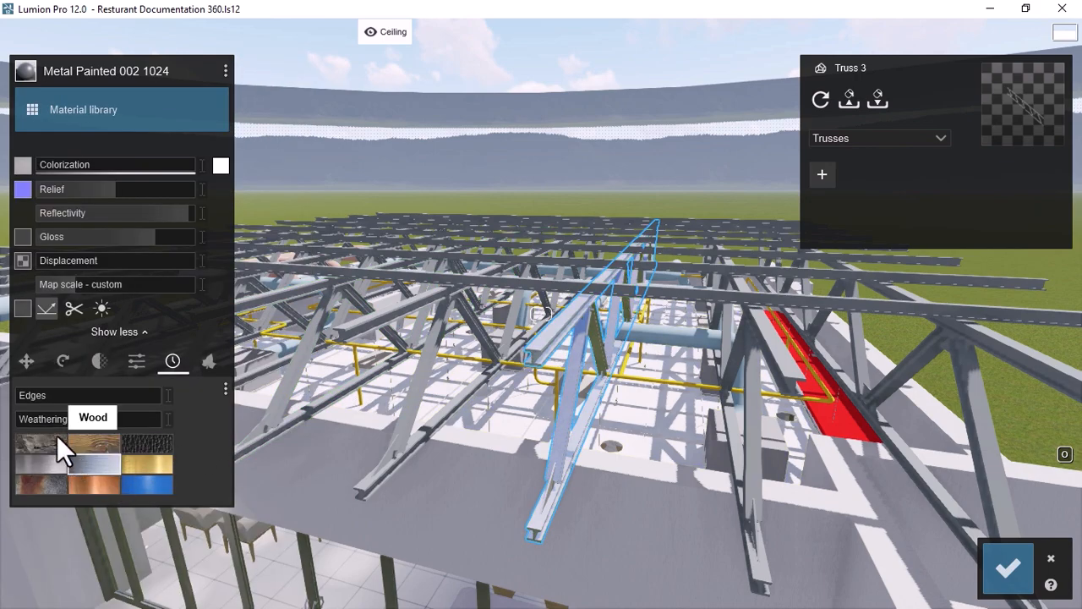
pyautogui.click(30, 388)
pyautogui.press('w')
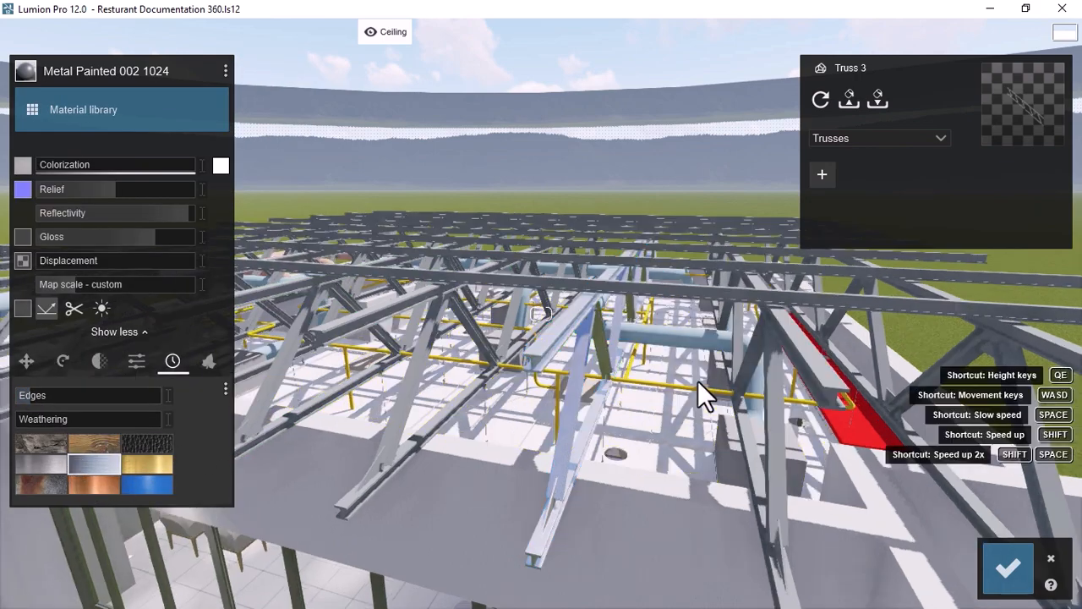
pyautogui.press('s')
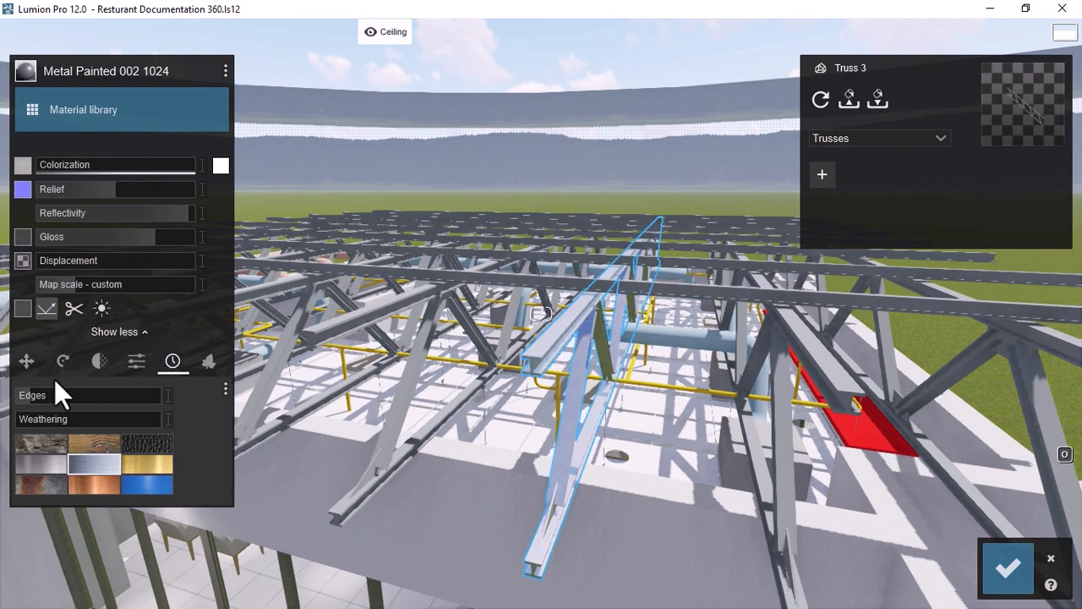
# Step: Colour the truss a muted grey with Colorization at about 0.2, and set its Edges effect to 0.1
pyautogui.click(218, 169)
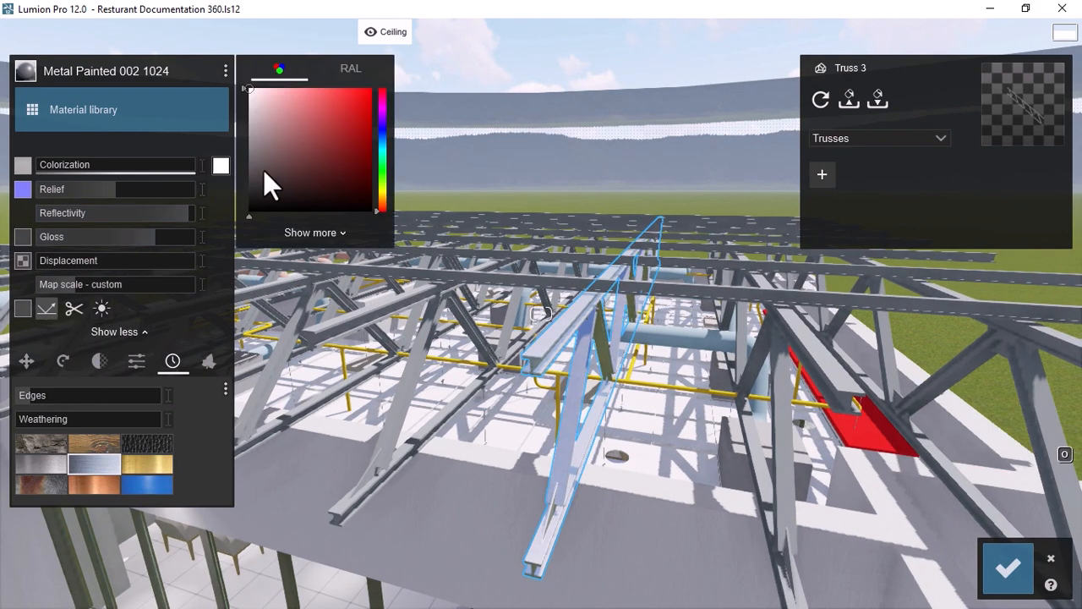
pyautogui.click(254, 153)
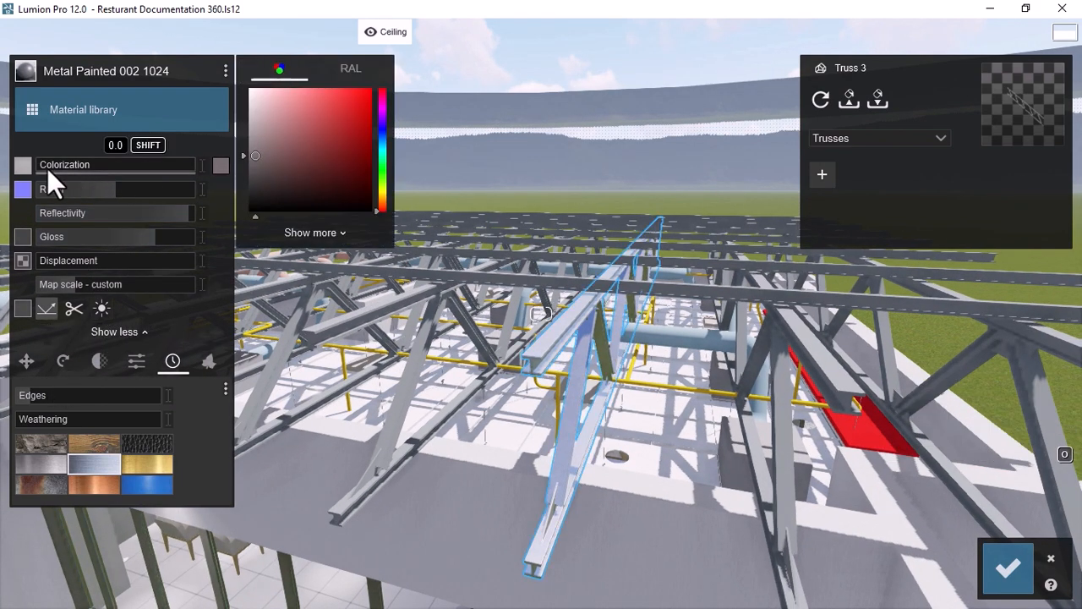
pyautogui.moveTo(63, 166); pyautogui.dragTo(71, 165)
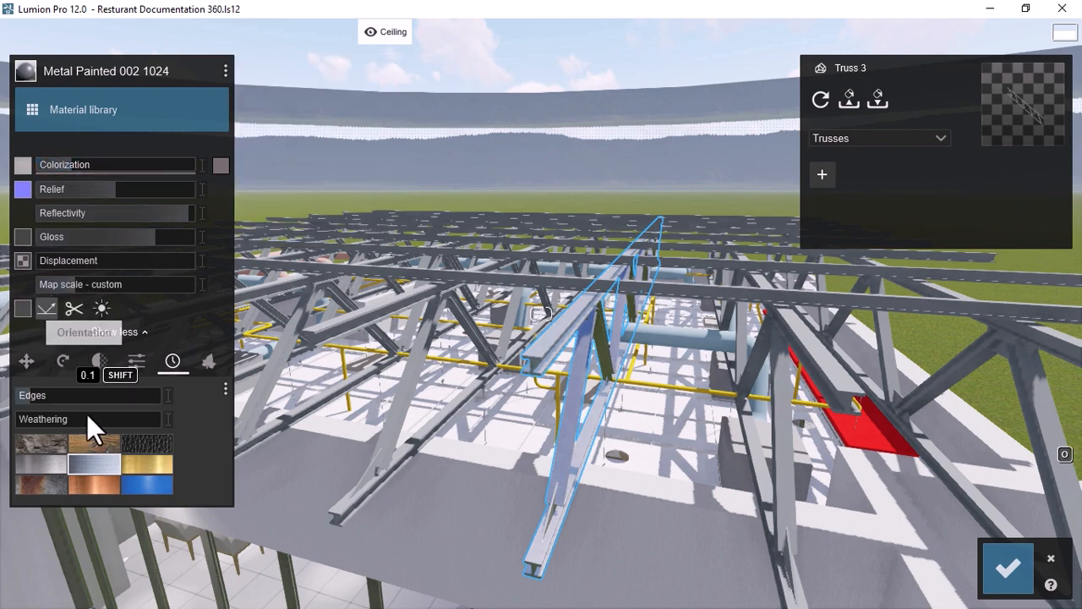
pyautogui.press('w')
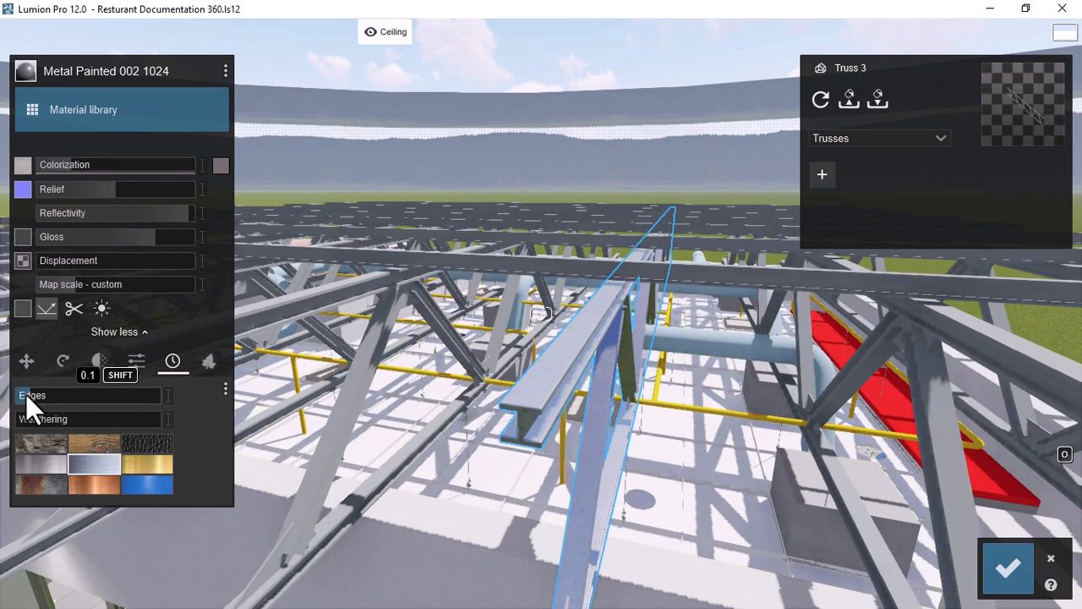
# Step: Set the Truss 3 material's Weathering to 0.1 and copy the finished Metal Painted 002 1024 material
pyautogui.click(27, 420)
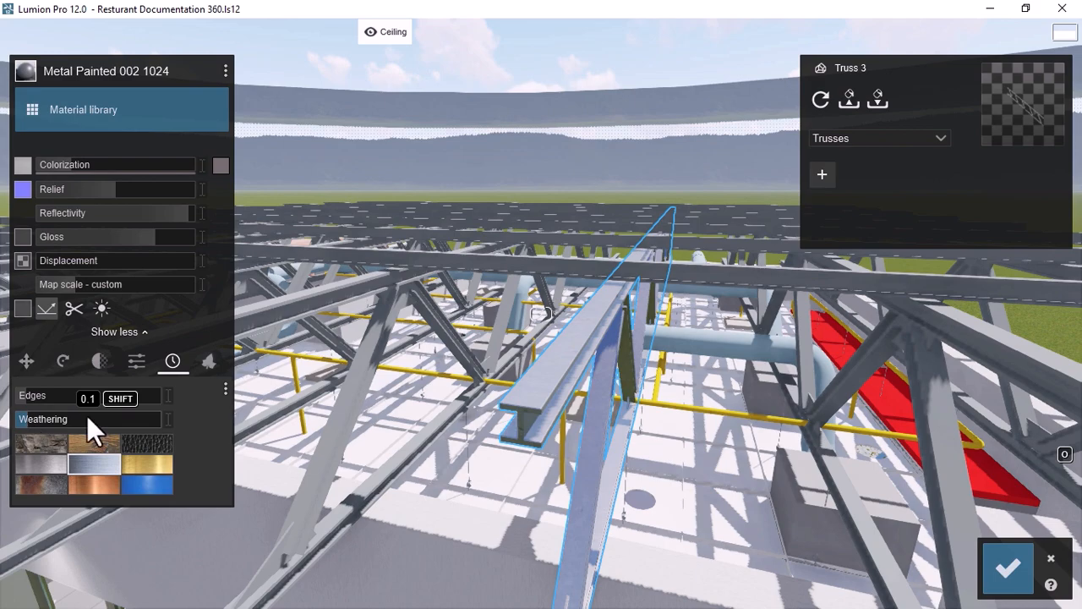
pyautogui.press('s')
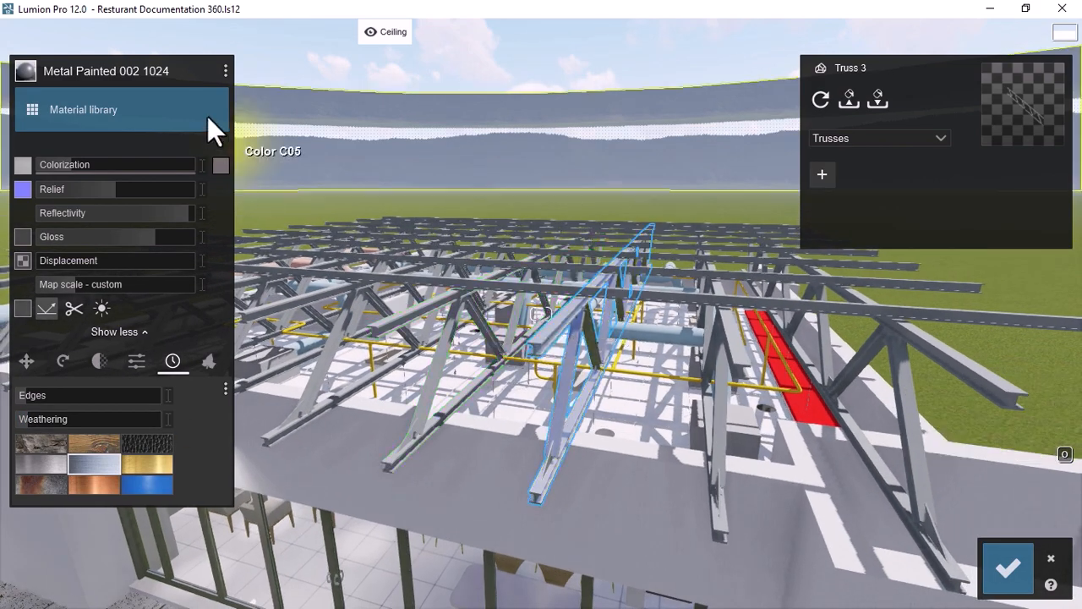
pyautogui.click(224, 71)
pyautogui.click(255, 71)
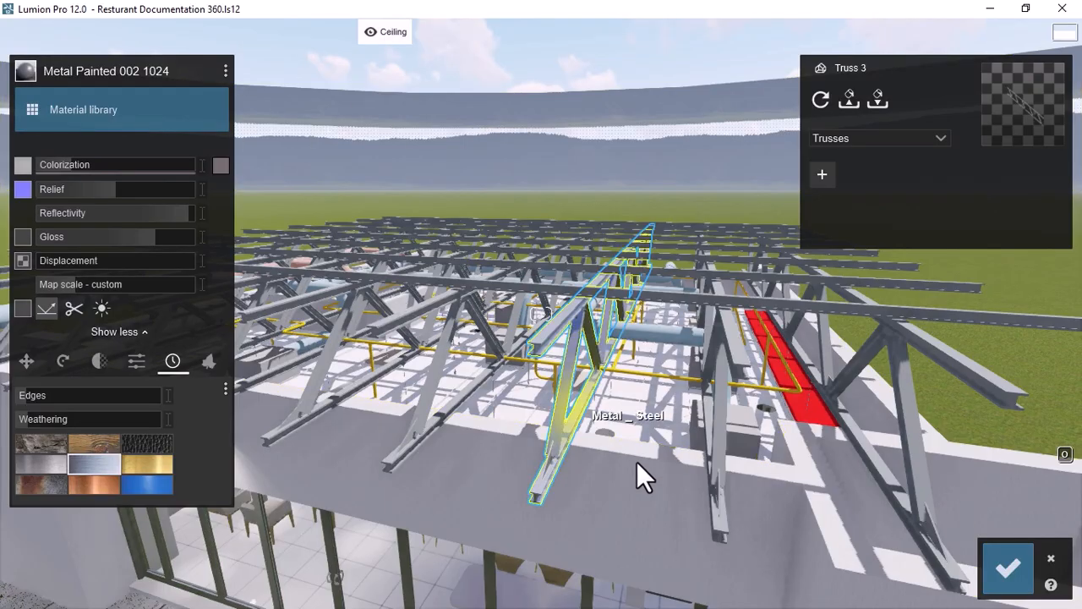
# Step: Assign the Standard material to the steel of Truss 2 and paste the copied truss metal over it
pyautogui.click(722, 437)
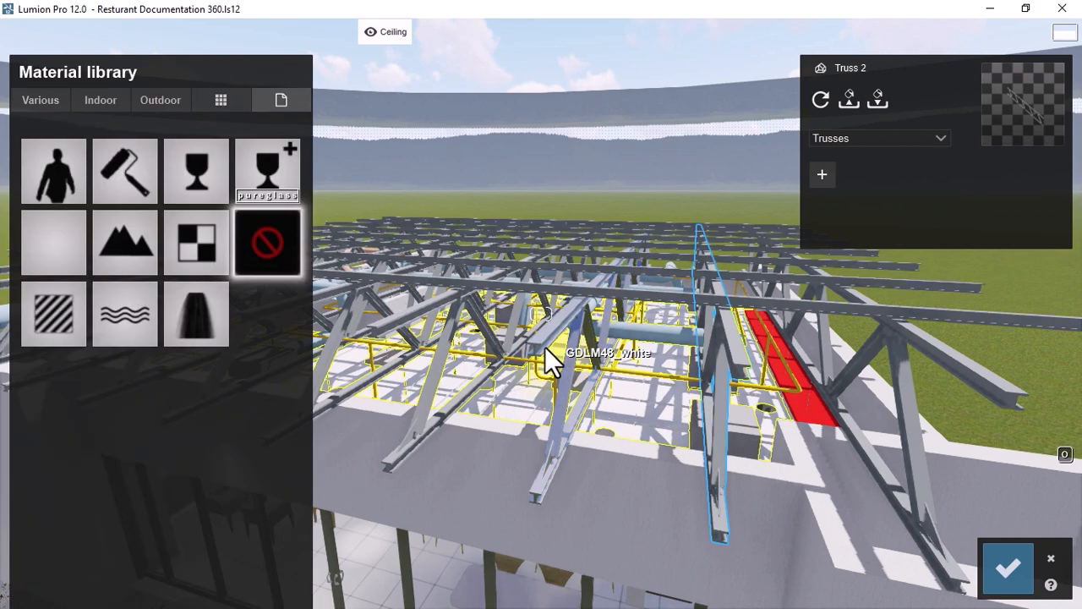
pyautogui.click(39, 325)
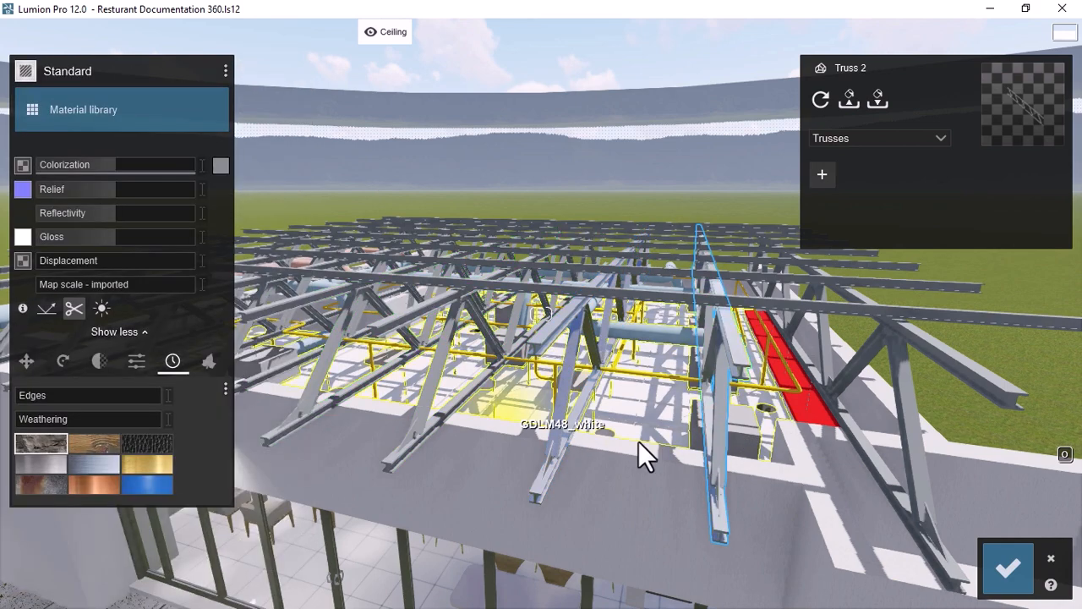
pyautogui.click(225, 69)
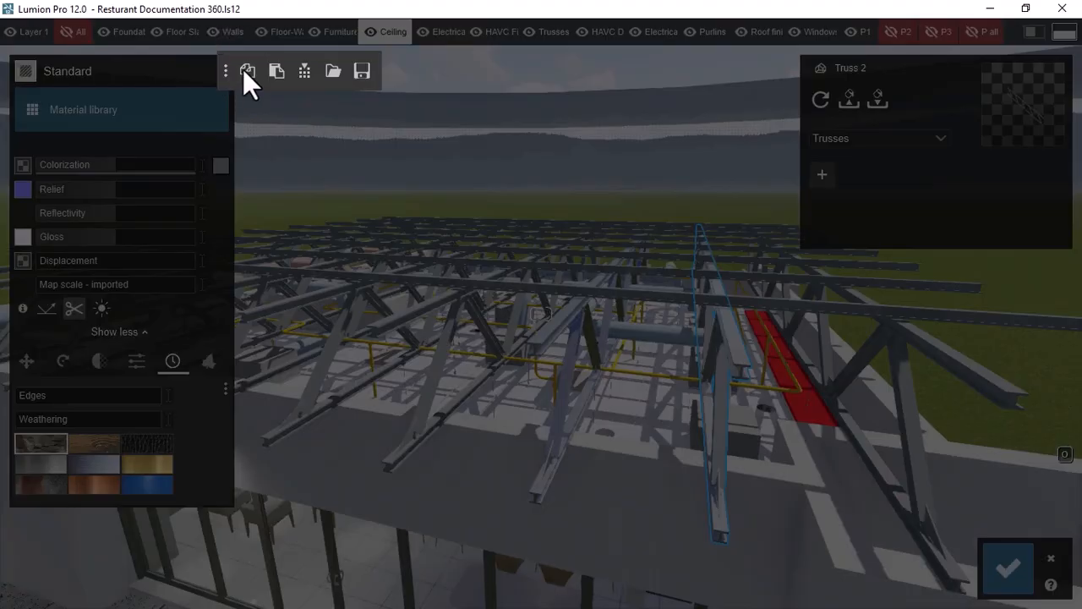
pyautogui.click(276, 71)
# Step: Switch the steel of Truss 1 to a Standard material and paste the copied Metal Painted 002 1024 settings onto it
pyautogui.click(931, 346)
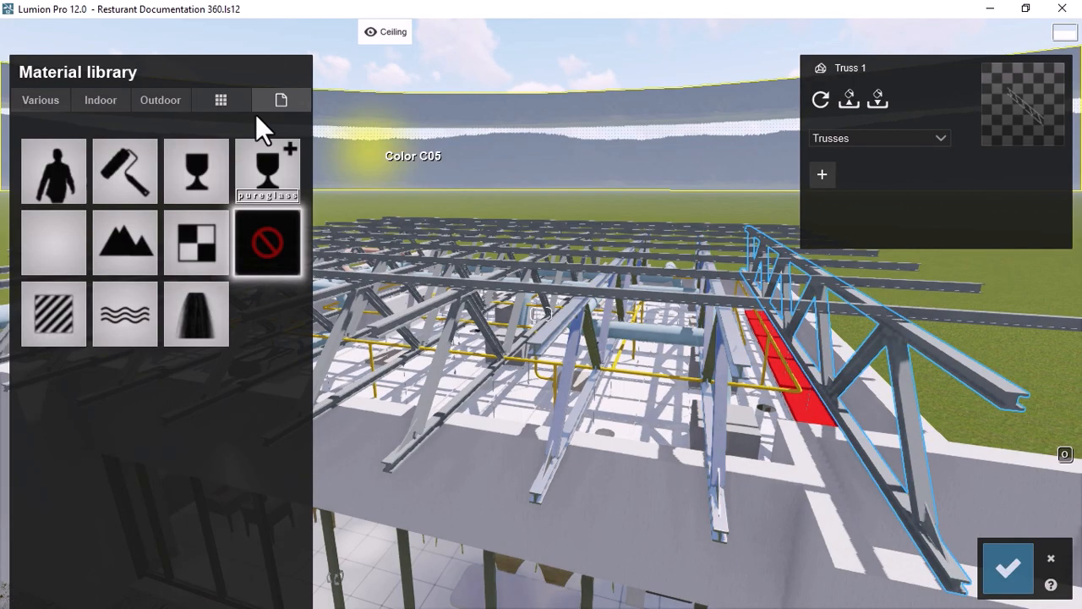
pyautogui.click(34, 240)
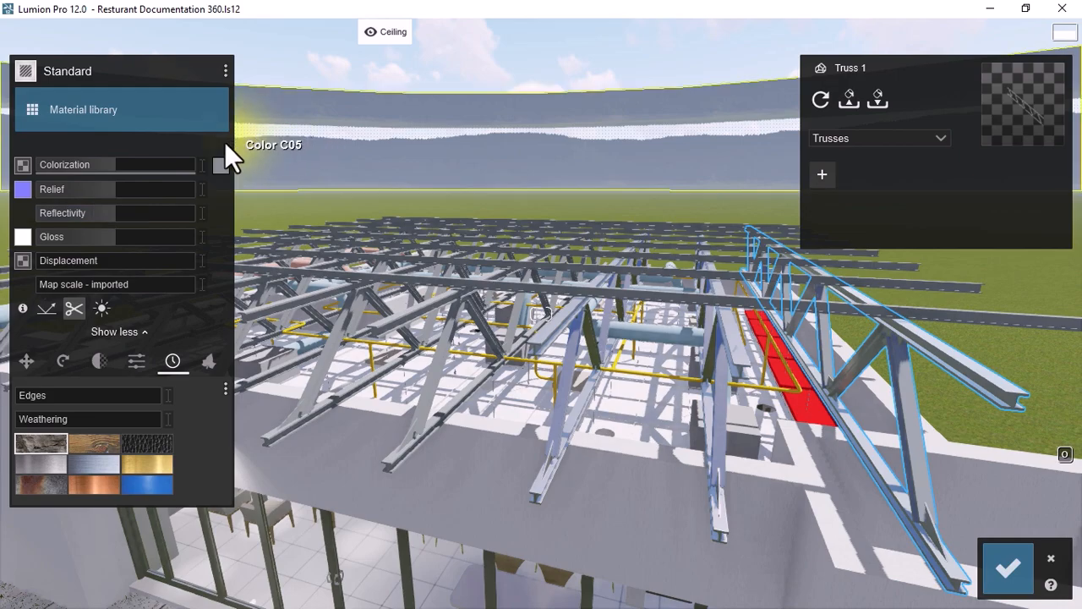
pyautogui.click(223, 70)
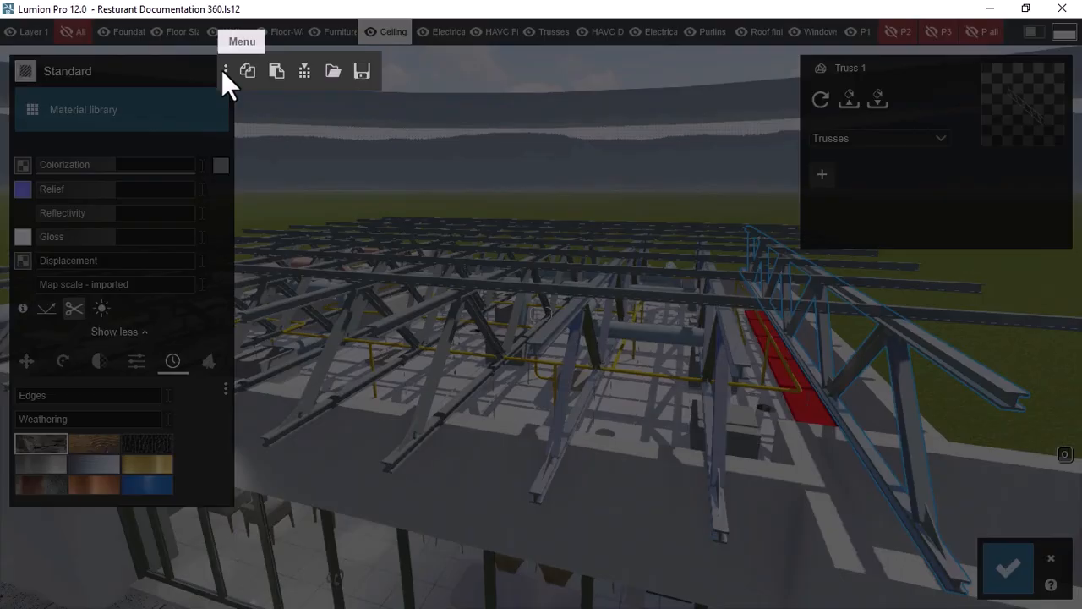
pyautogui.click(275, 71)
# Step: Give Truss 4's steel a Standard material and replace it with the copied Metal Painted 002 1024 material
pyautogui.click(439, 370)
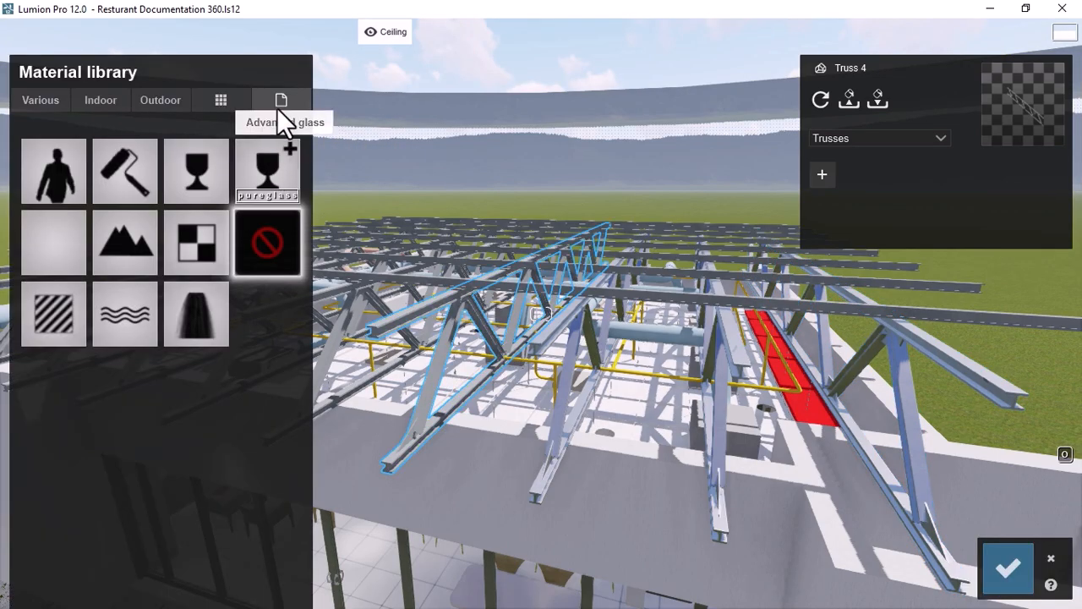
pyautogui.click(53, 245)
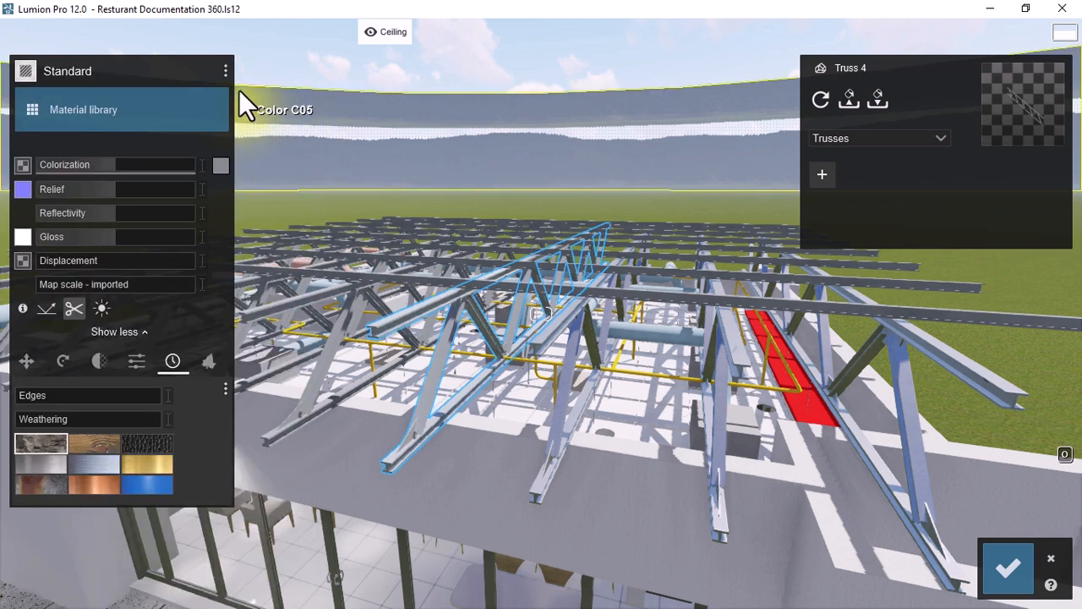
pyautogui.click(225, 70)
pyautogui.click(274, 72)
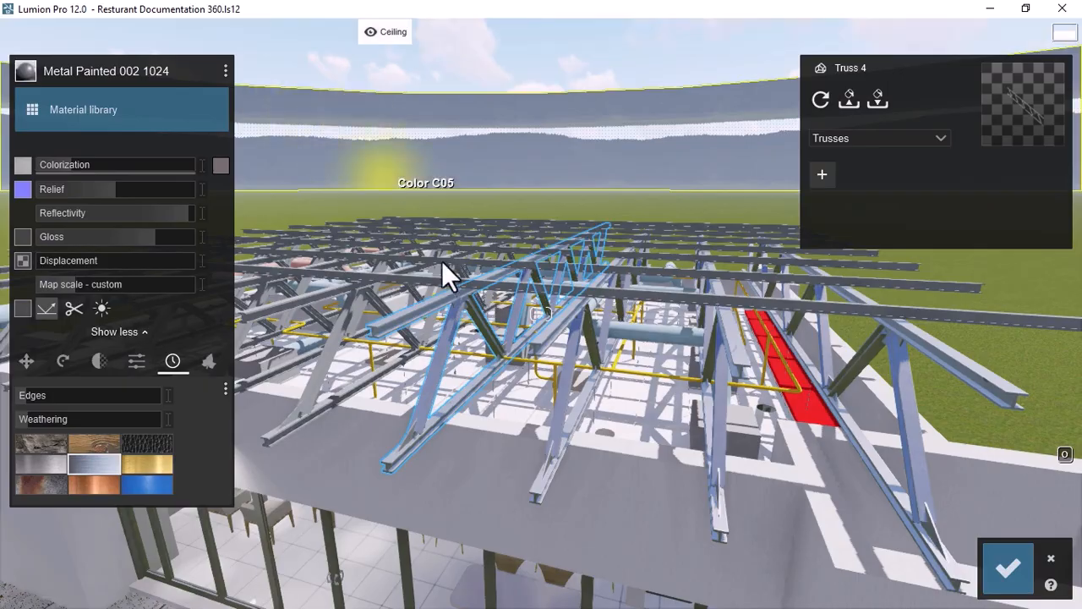
# Step: Assign a Standard material to the steel of Truss 5 and paste the copied painted metal onto it
pyautogui.moveTo(508, 254); pyautogui.dragTo(382, 229, button='right')
pyautogui.scroll(4, 382, 229)
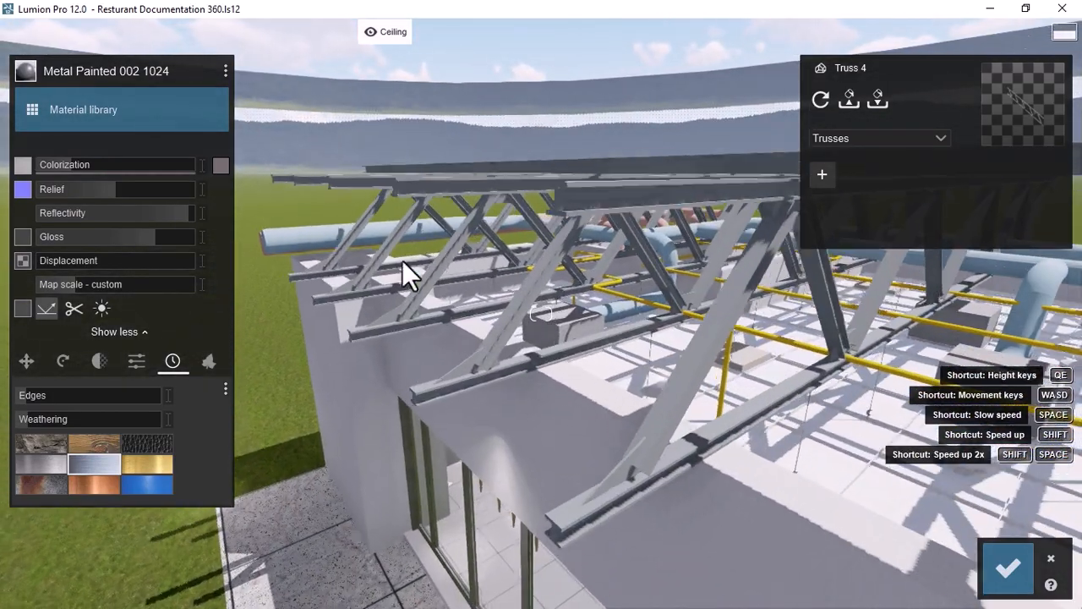
pyautogui.click(628, 512)
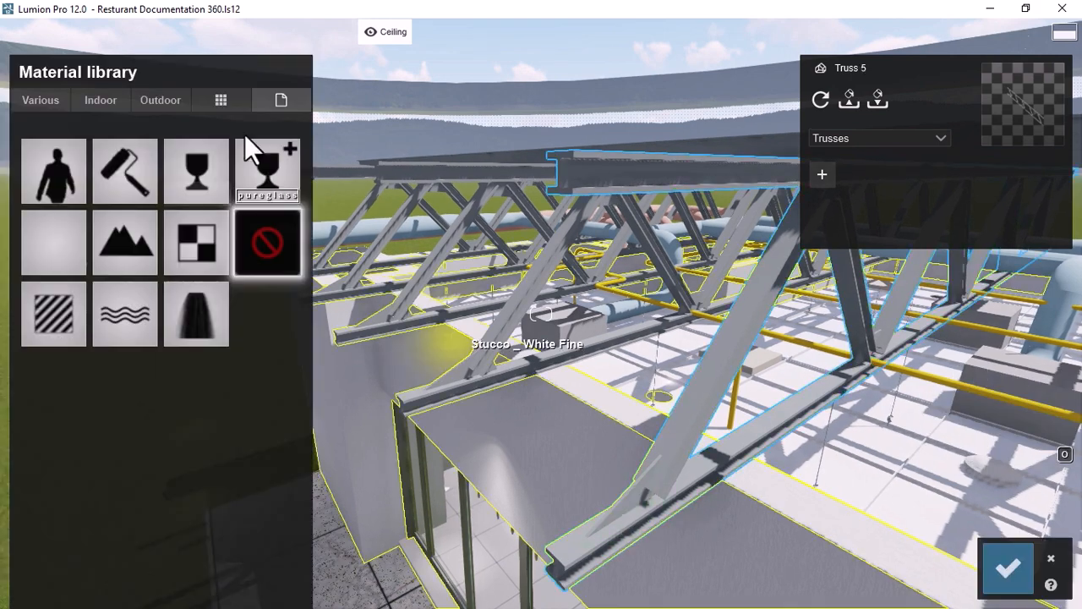
pyautogui.click(61, 310)
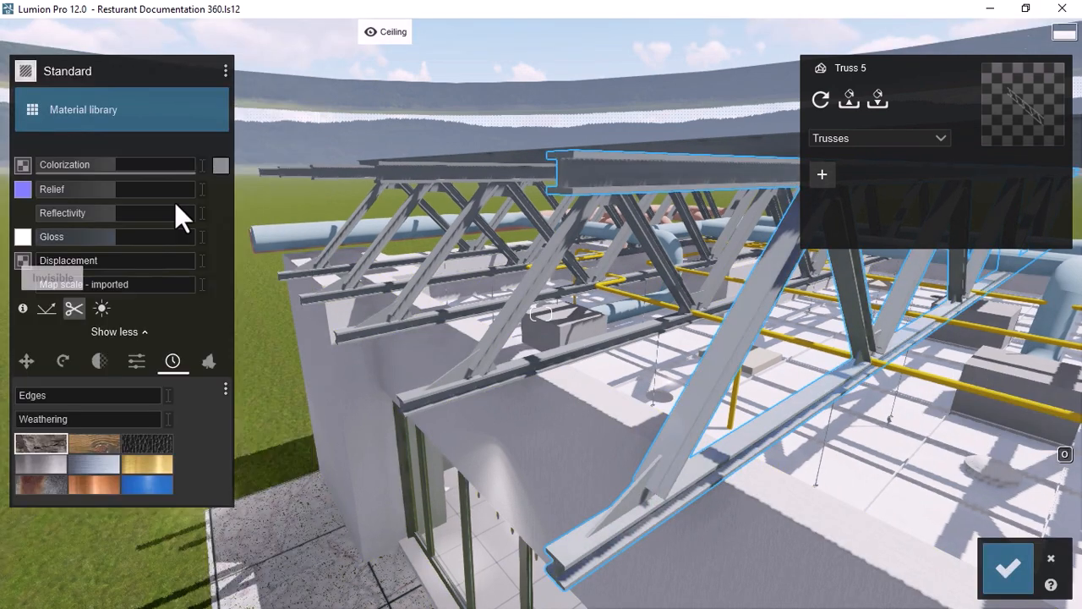
pyautogui.click(225, 71)
pyautogui.click(276, 72)
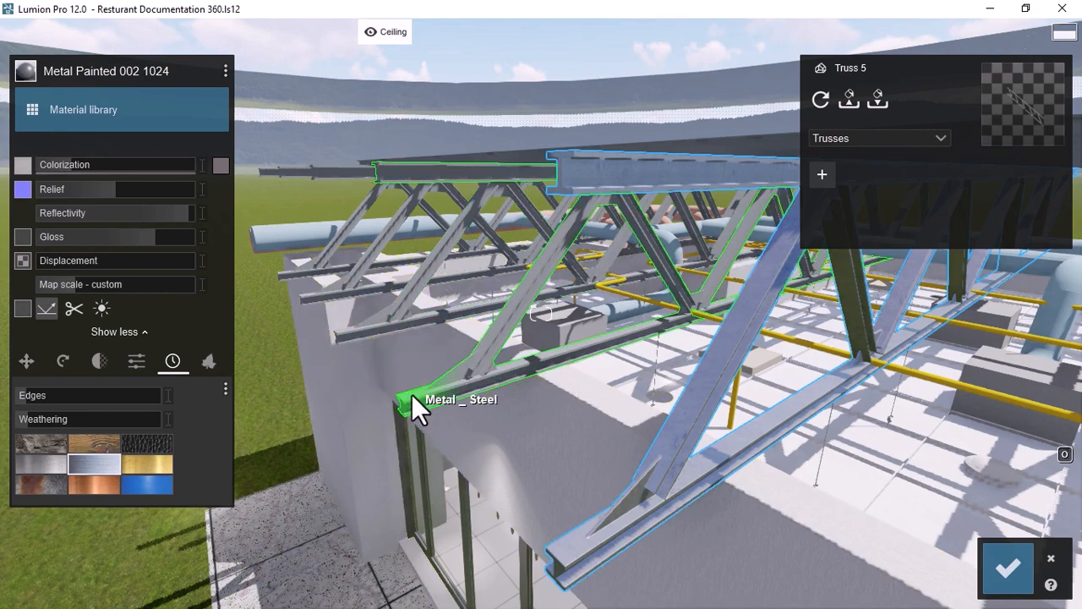
# Step: Make the steel of Truss 6 a Standard material and paste the copied Metal Painted 002 1024 material over it
pyautogui.click(410, 395)
pyautogui.click(68, 309)
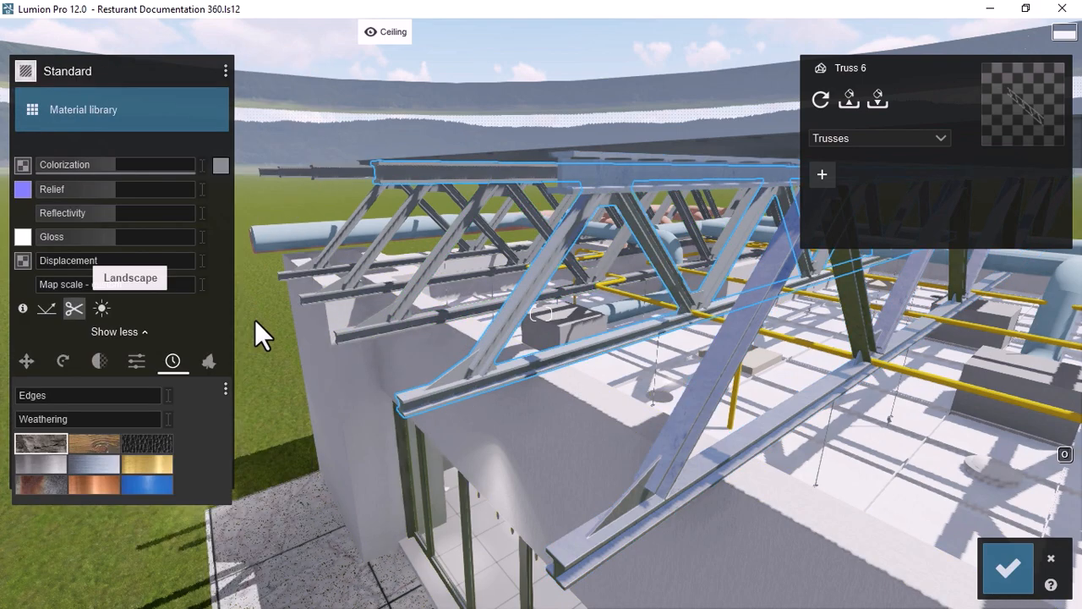
pyautogui.click(225, 71)
pyautogui.click(276, 71)
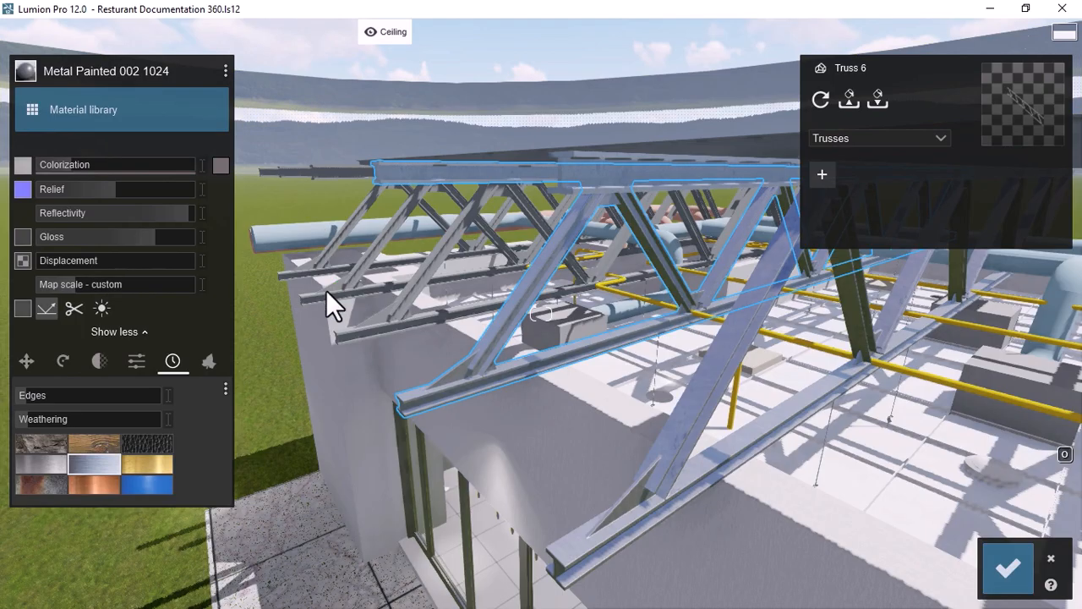
# Step: Apply a Standard material to the steel of Truss 7 and paste the copied truss metal settings onto it
pyautogui.click(343, 338)
pyautogui.click(68, 315)
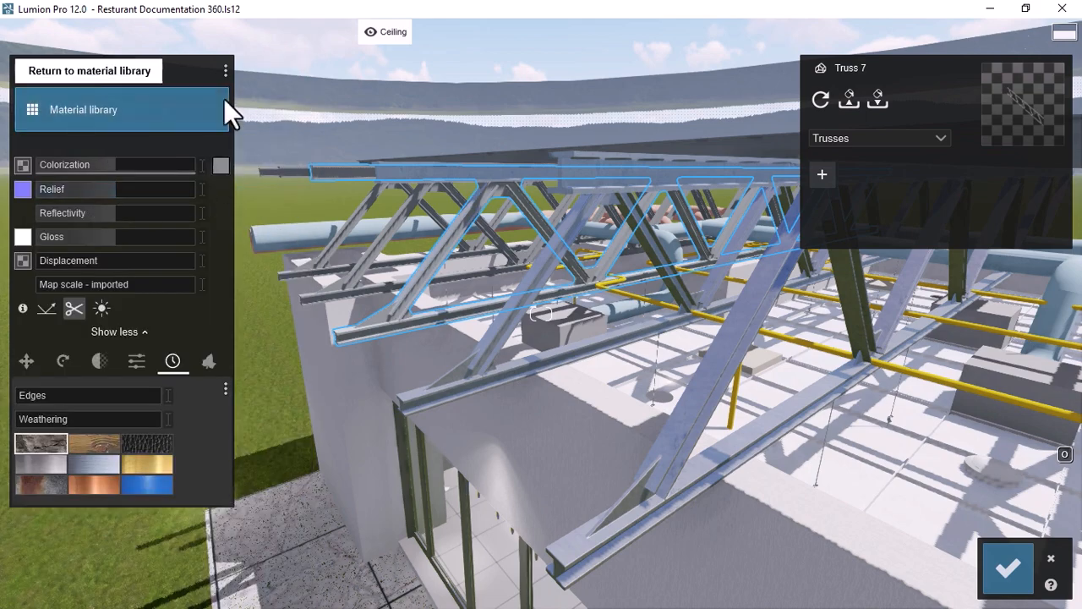
pyautogui.click(225, 73)
pyautogui.click(278, 73)
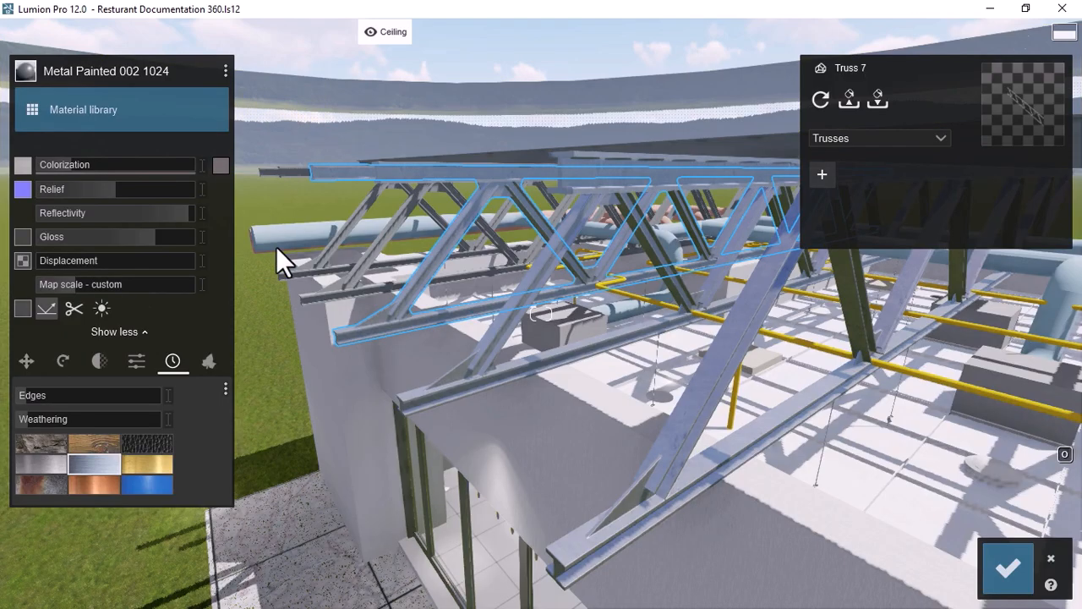
# Step: Apply the Standard material to Truss 8 and paste the copied Metal Painted 002 1024 material onto it
pyautogui.click(320, 294)
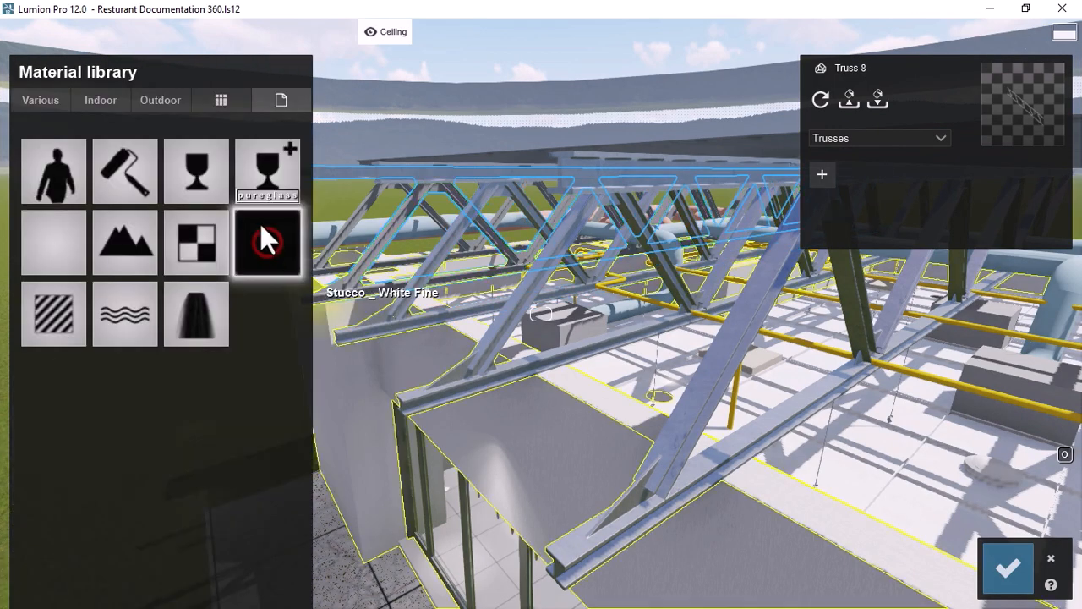
pyautogui.click(50, 308)
pyautogui.click(225, 71)
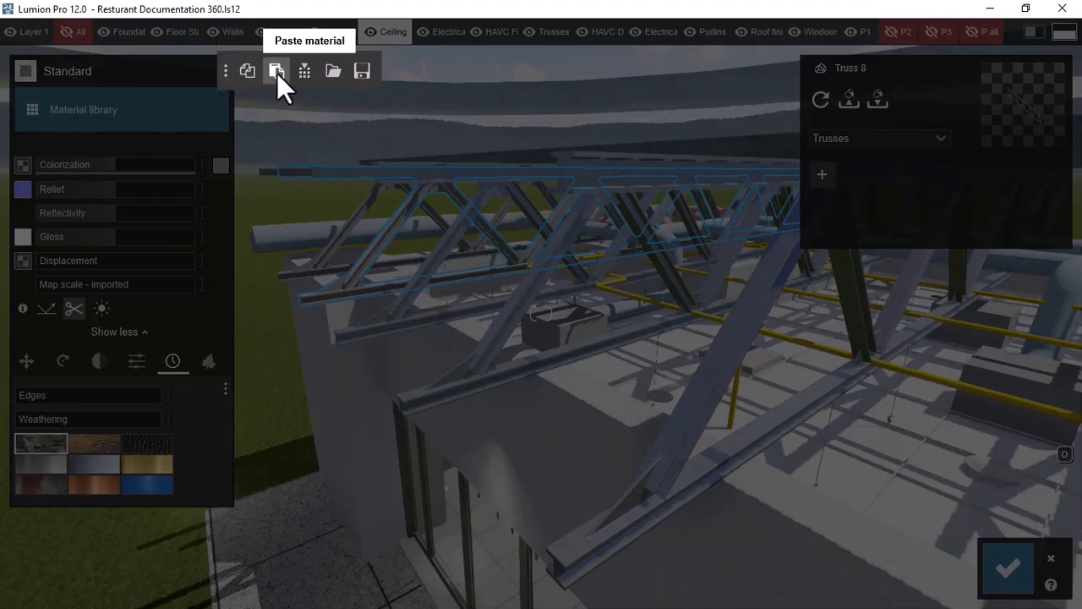
pyautogui.click(278, 73)
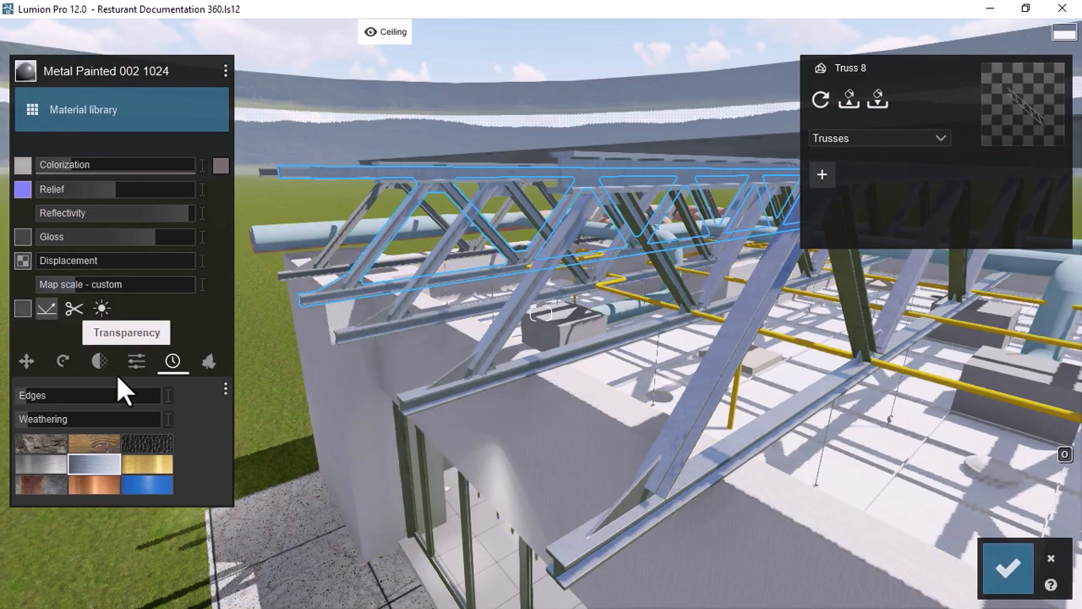
# Step: Give Truss 9 the Standard material and replace it with the copied Metal Painted 002 1024 material
pyautogui.click(303, 270)
pyautogui.click(38, 328)
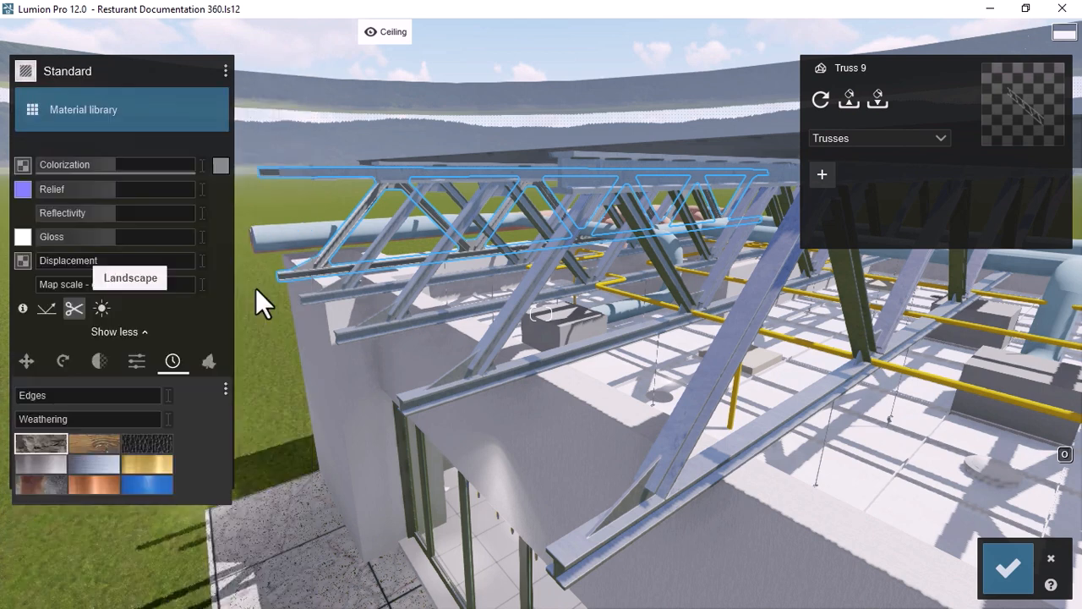
pyautogui.click(226, 70)
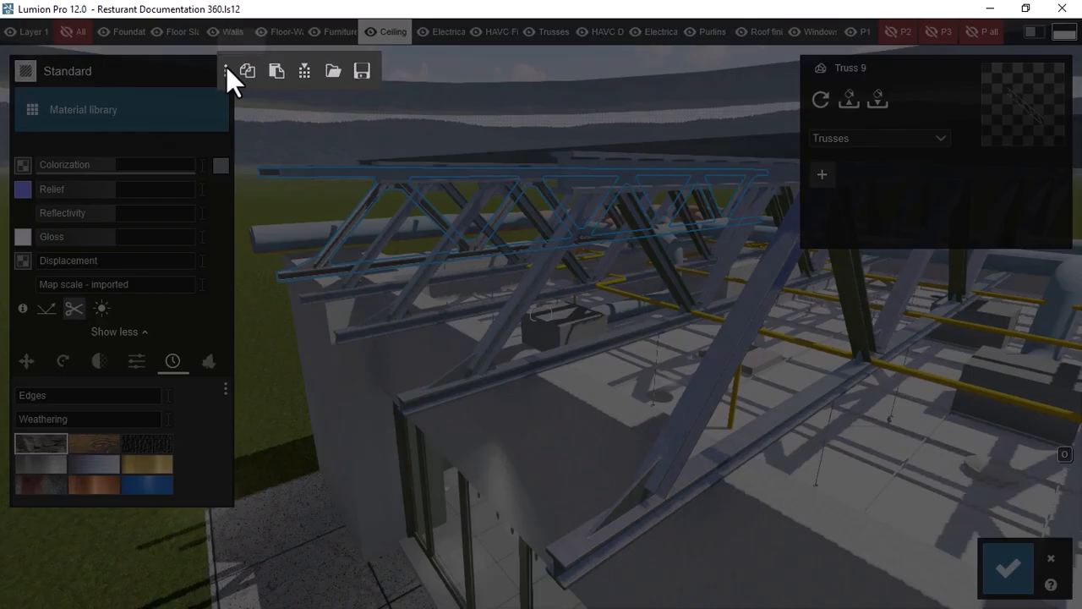
pyautogui.click(275, 71)
# Step: Assign the Standard material to the pale blue surface of the HVAC ducts beneath the trusses
pyautogui.press('s')
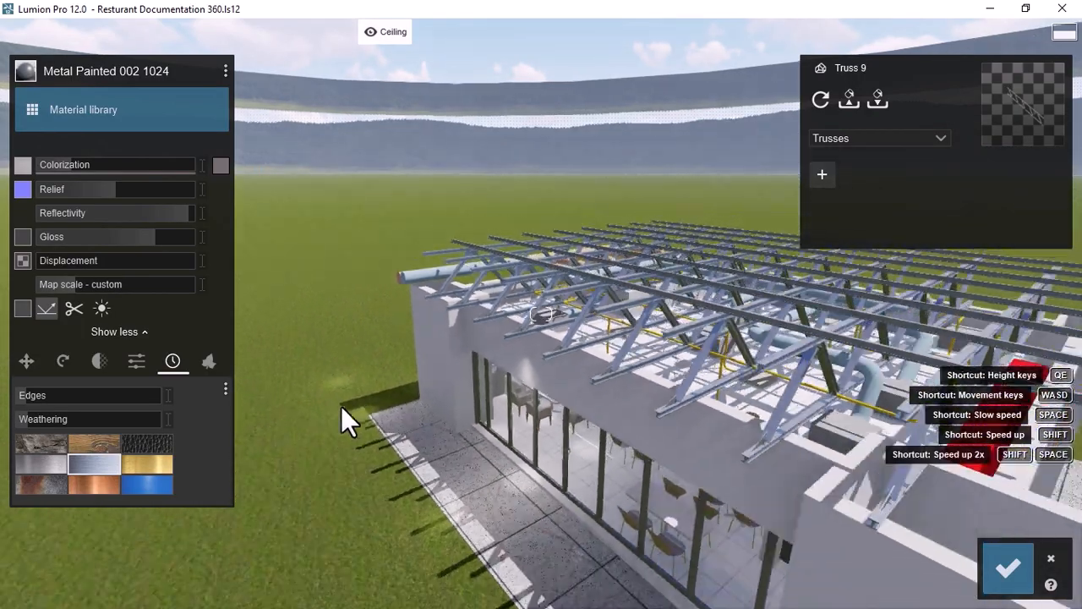
pyautogui.press('w')
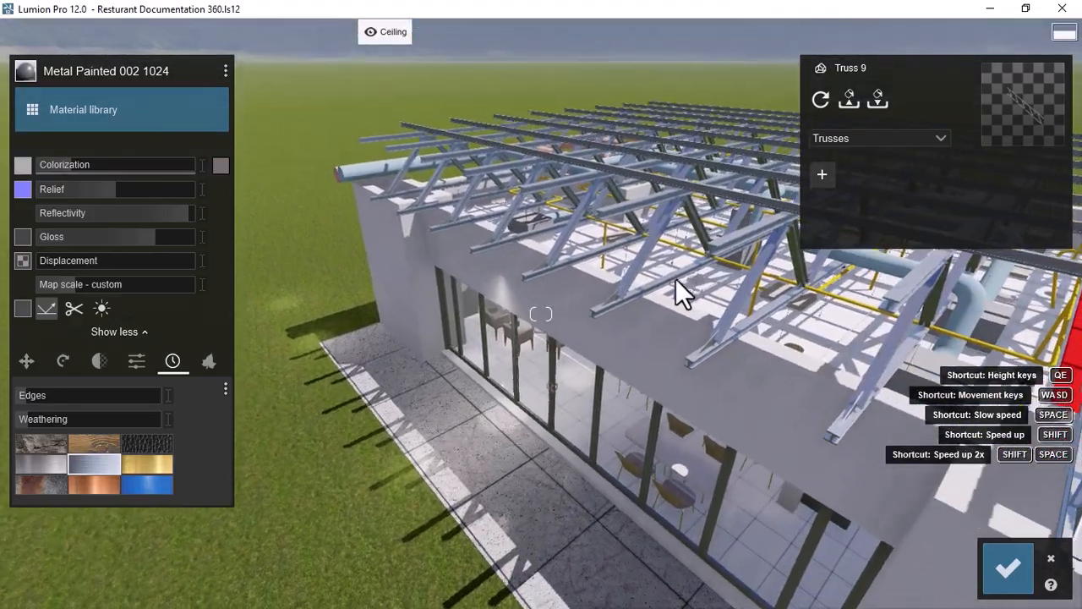
pyautogui.press('d')
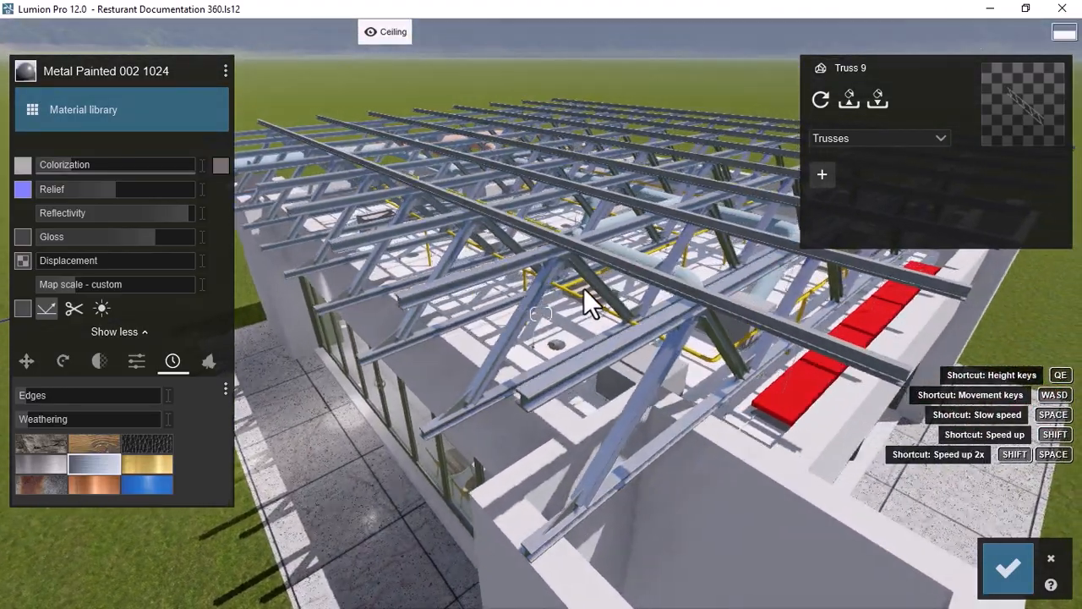
pyautogui.press('s')
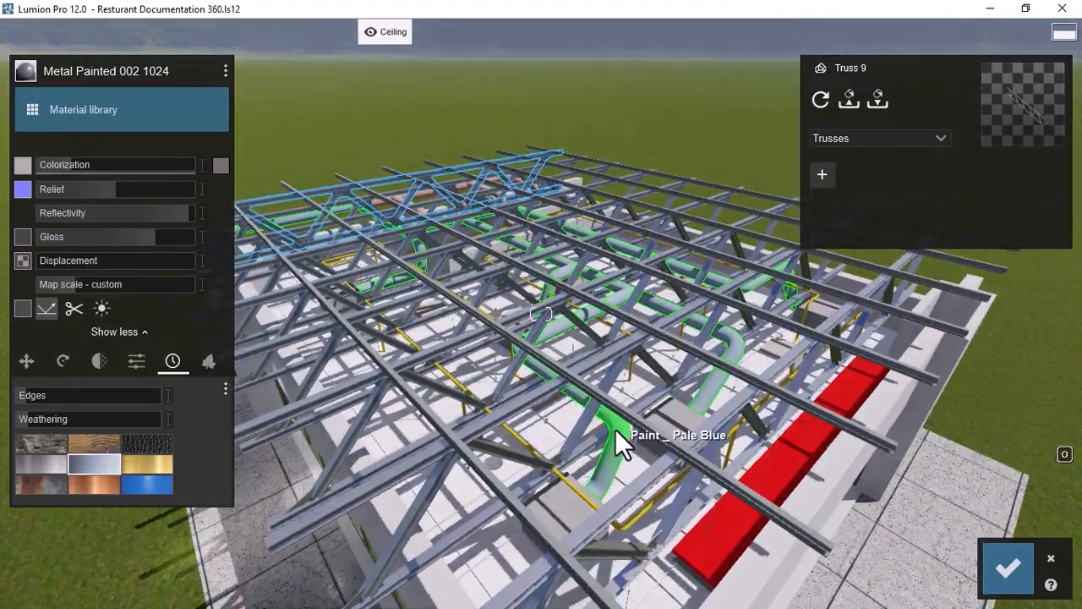
pyautogui.click(615, 431)
pyautogui.click(67, 295)
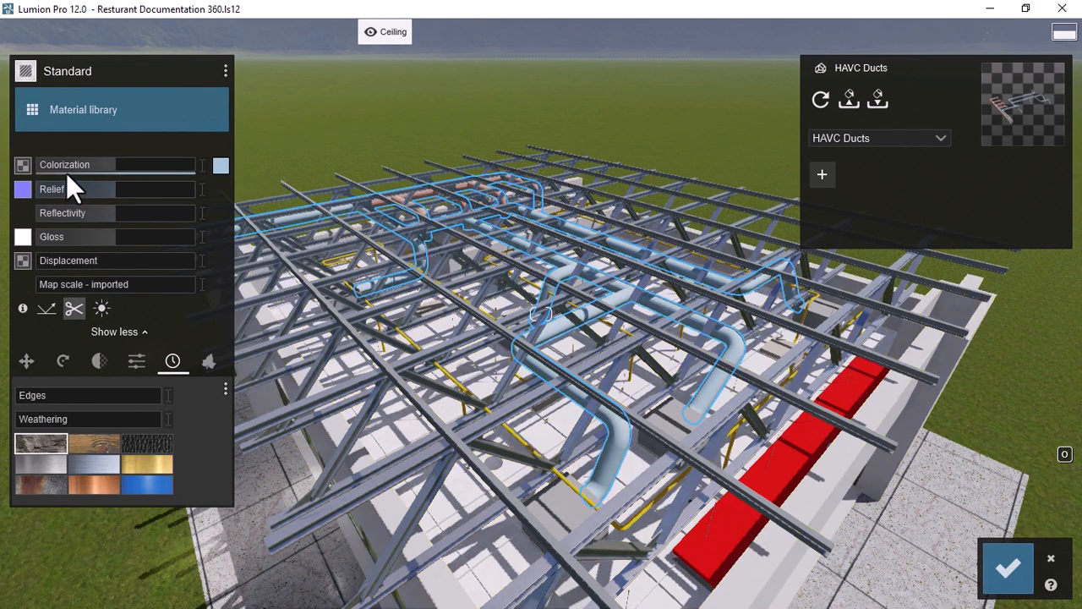
# Step: Raise the duct material's colorization and gloss close to maximum and increase its reflectivity slightly
pyautogui.moveTo(133, 169)
pyautogui.moveTo(132, 169); pyautogui.dragTo(188, 169)
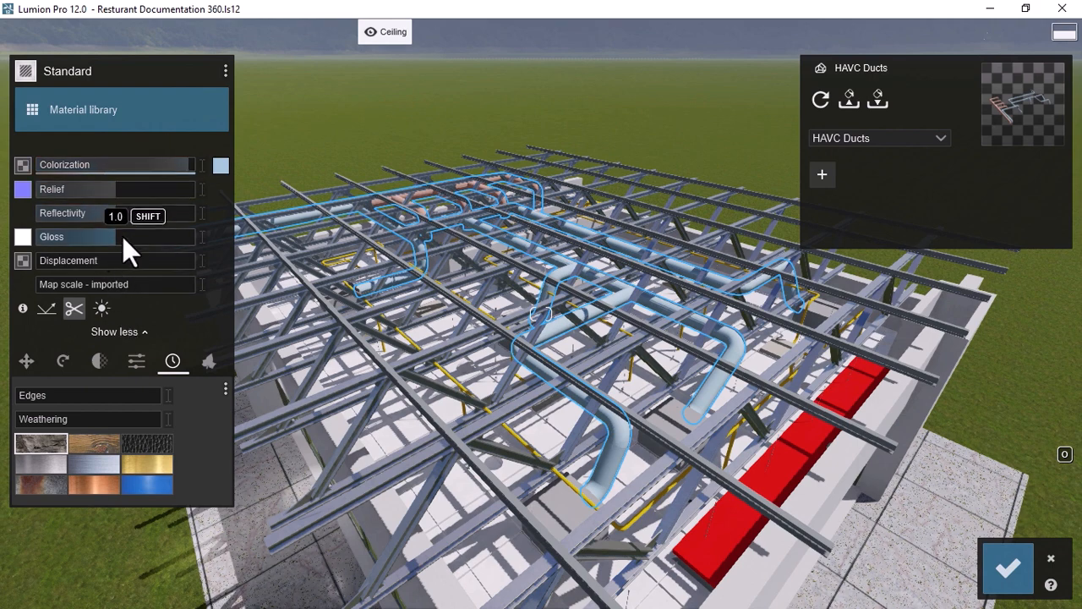
pyautogui.moveTo(122, 236); pyautogui.dragTo(179, 241)
pyautogui.click(129, 212)
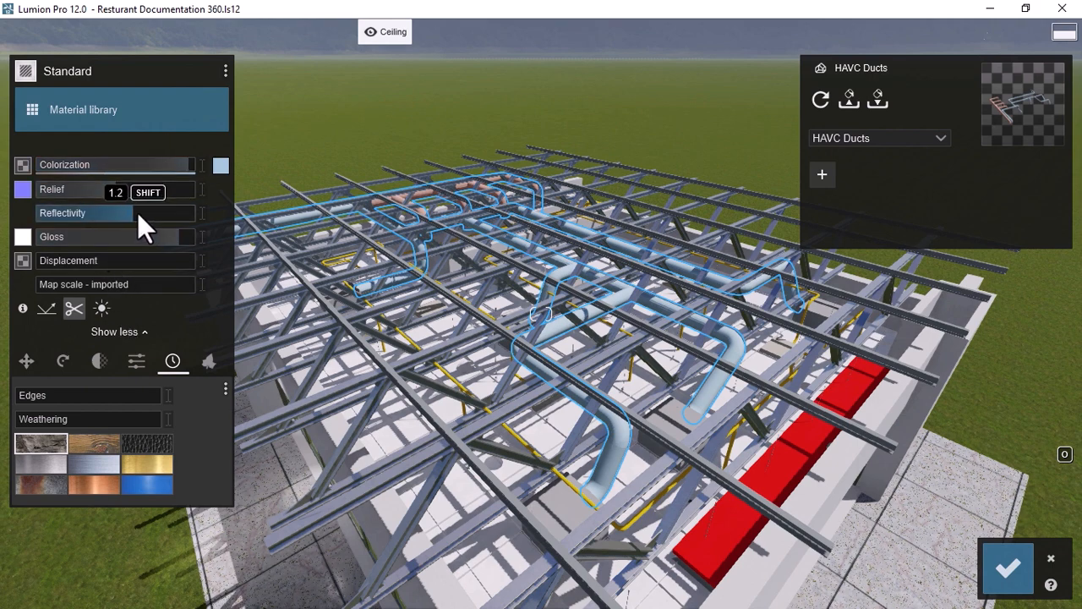
pyautogui.moveTo(138, 212); pyautogui.dragTo(143, 213)
# Step: Assign the indoor Plastic 006 material to the yellow electrical conduits and open its settings to increase the gloss
pyautogui.scroll(3, 483, 280)
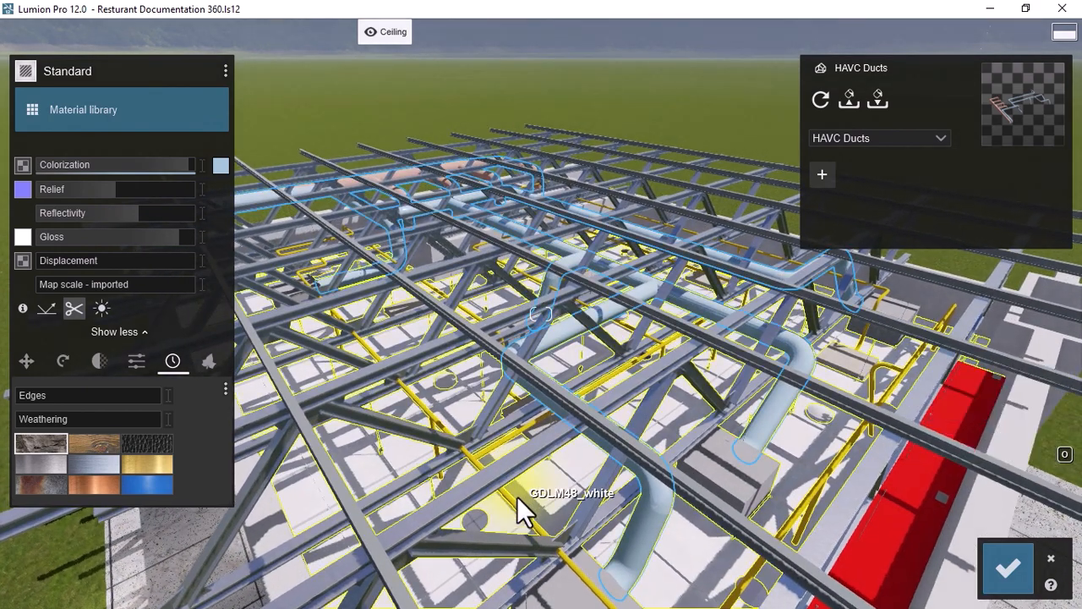
pyautogui.click(518, 512)
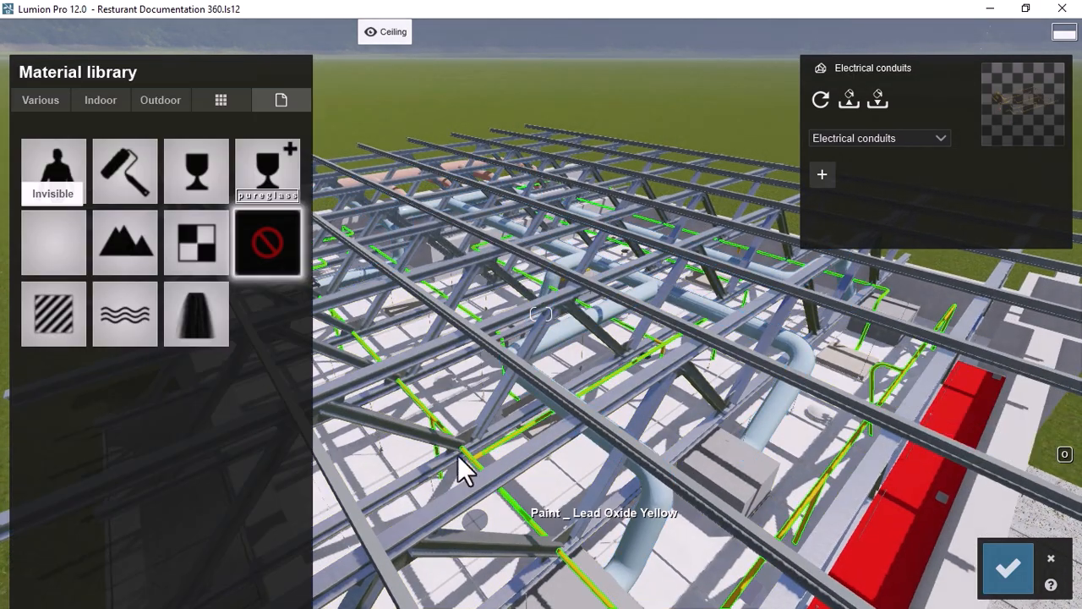
pyautogui.click(102, 98)
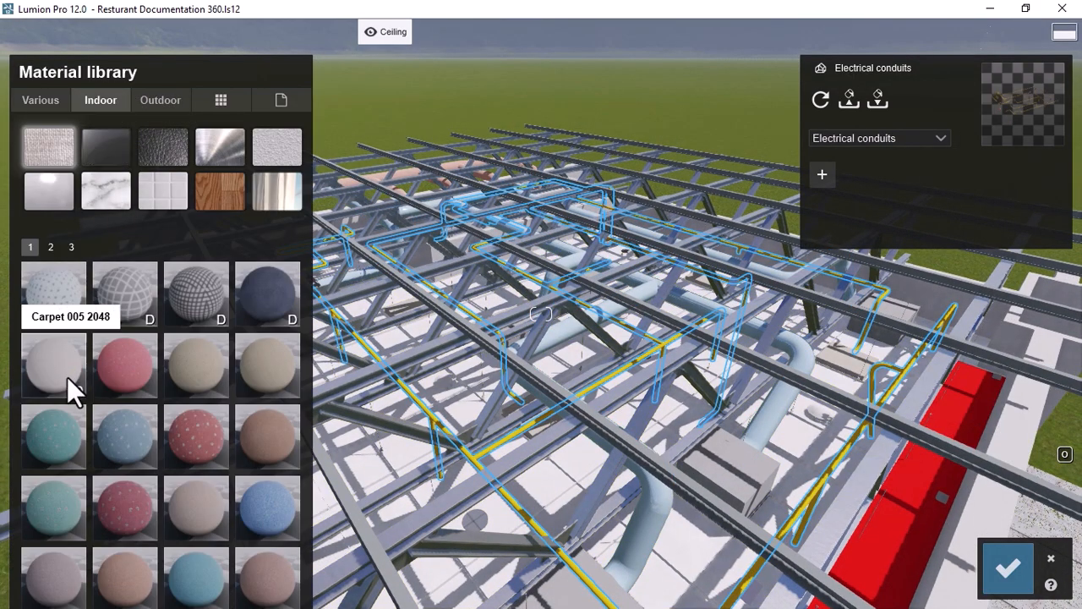
pyautogui.click(48, 195)
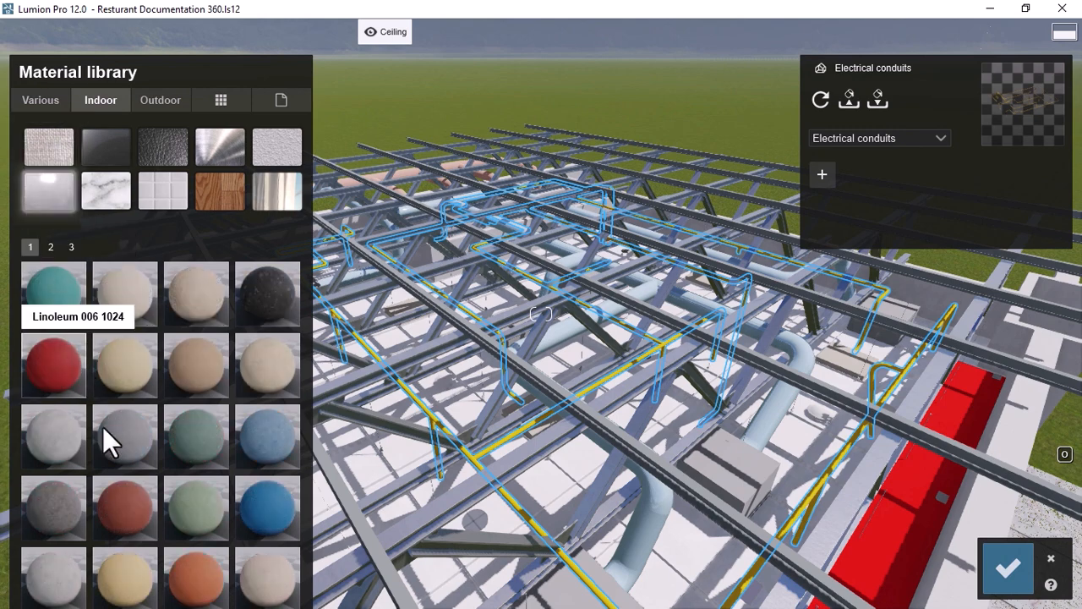
pyautogui.click(50, 247)
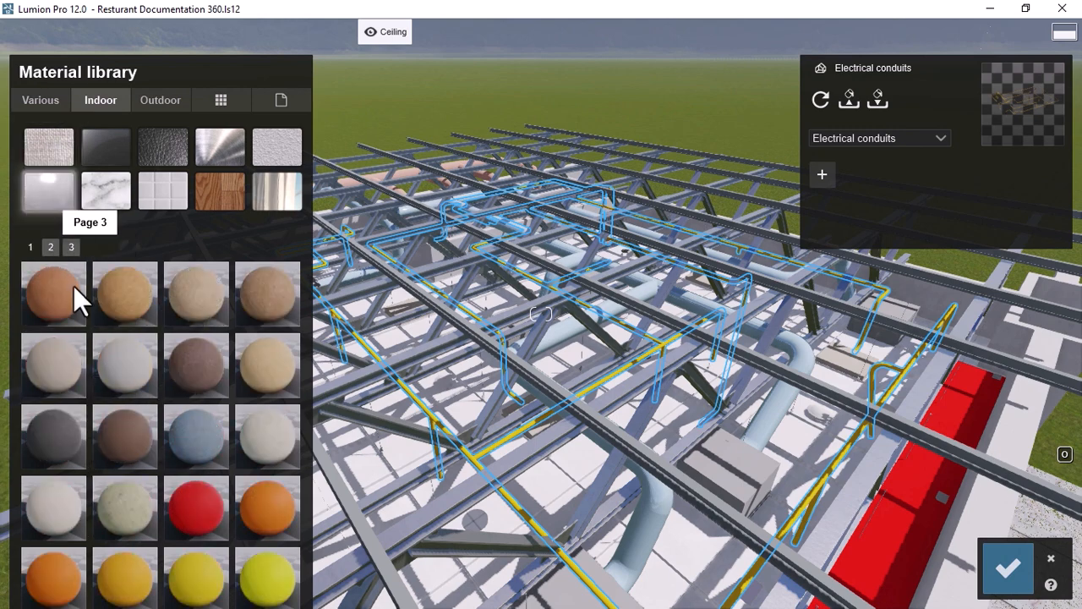
pyautogui.click(269, 582)
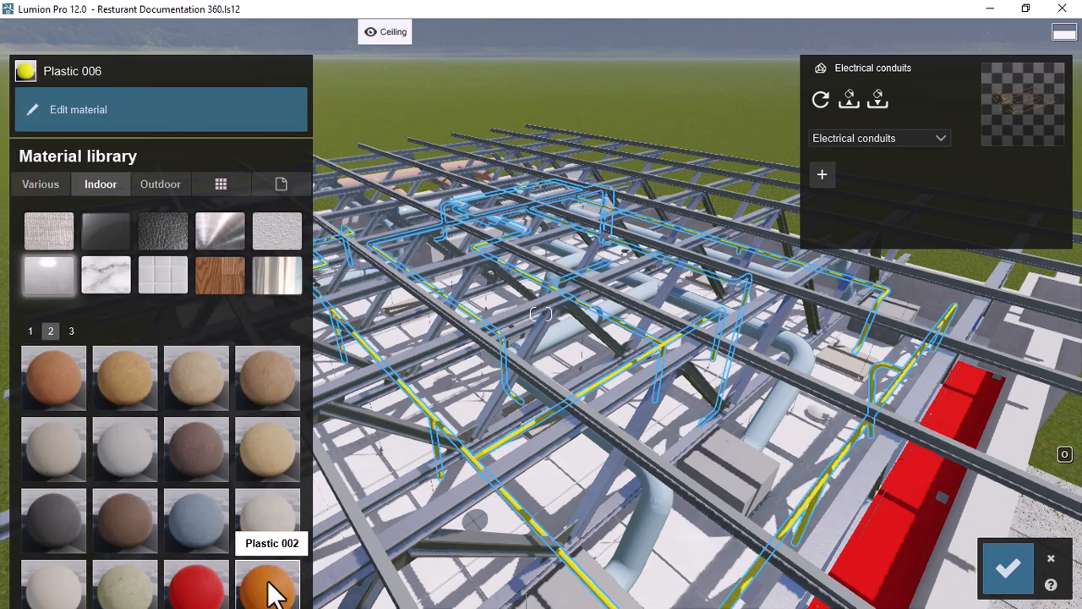
pyautogui.click(478, 463)
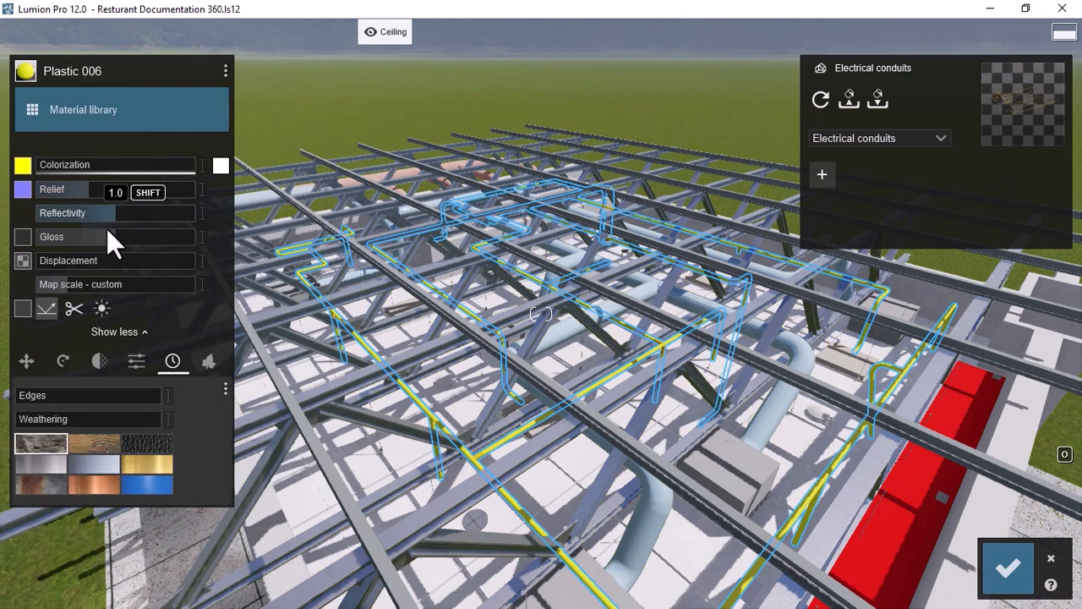
# Step: Assign the indoor metal material Aluminium to the zinc hanger parts of the ceiling finish
pyautogui.scroll(-5, 356, 350)
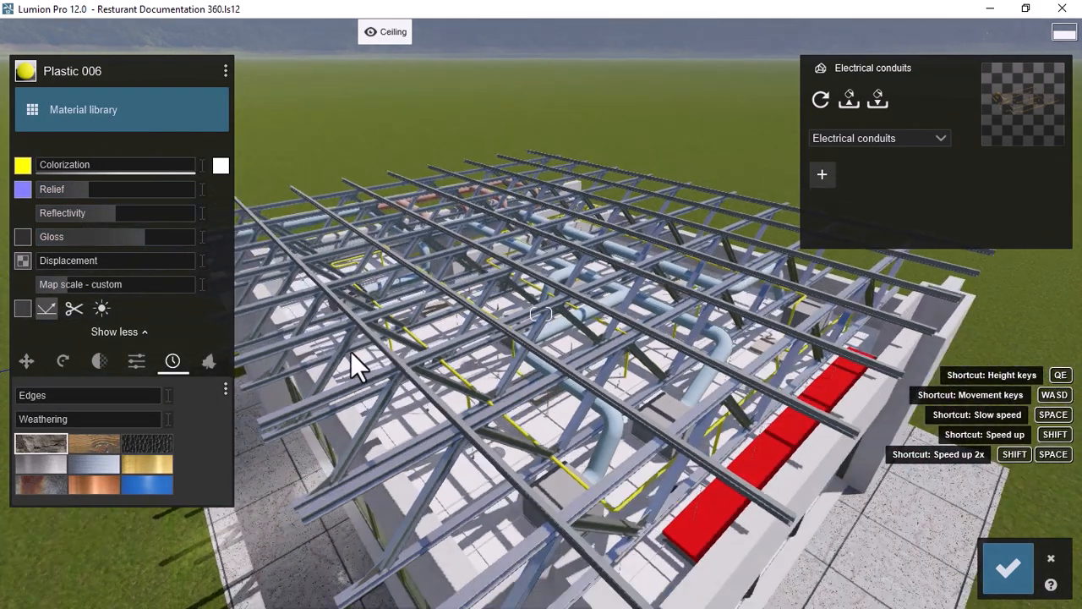
pyautogui.scroll(1, 551, 399)
pyautogui.scroll(5, 551, 399)
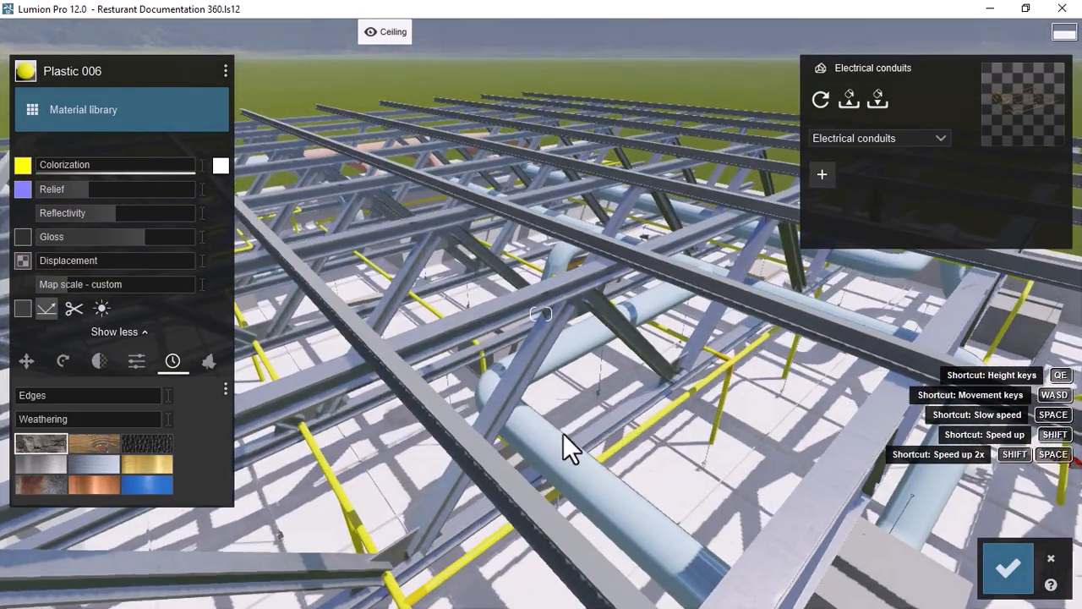
pyautogui.scroll(2, 602, 370)
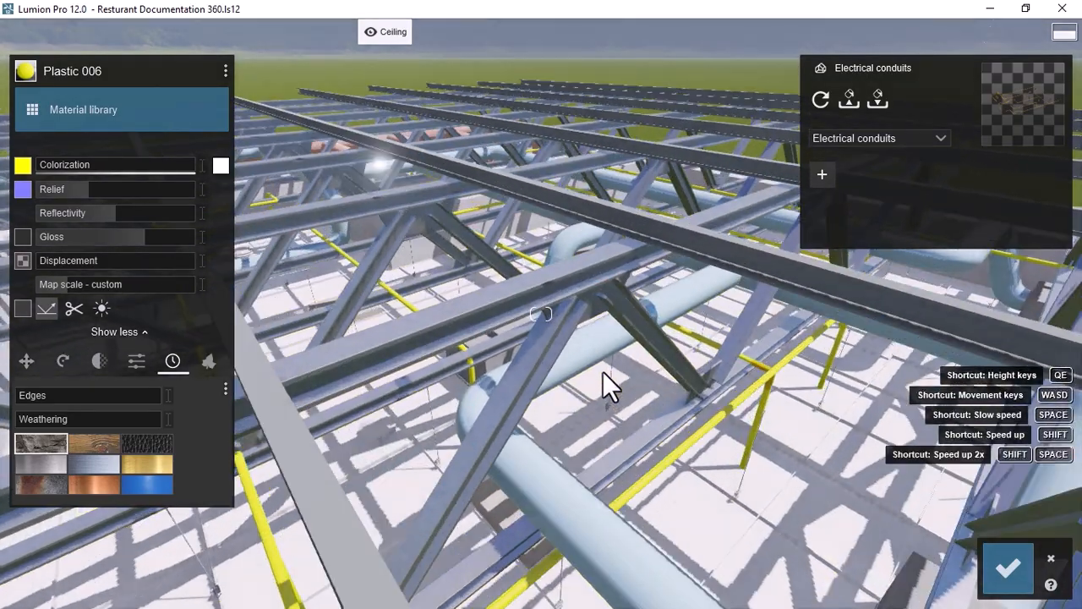
pyautogui.click(609, 406)
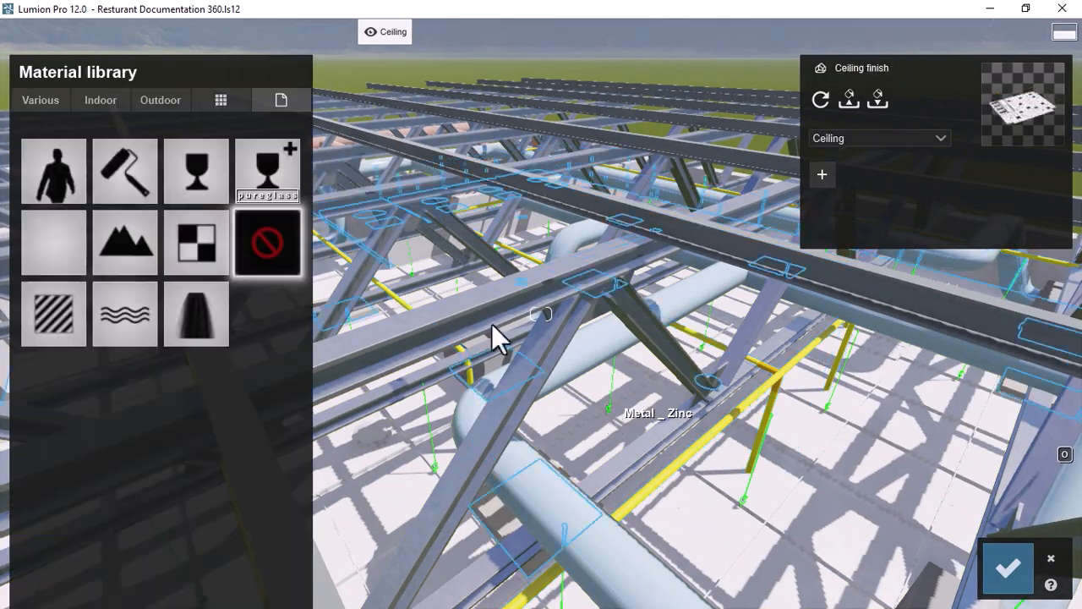
pyautogui.click(98, 101)
pyautogui.click(211, 150)
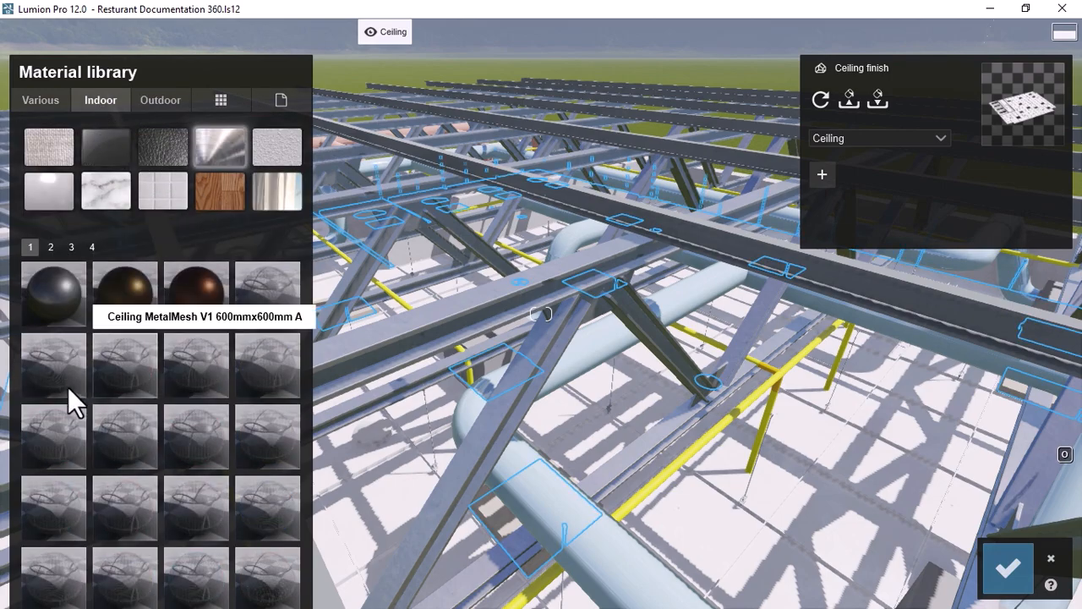
pyautogui.click(54, 304)
# Step: Assign the Standard material to the light gray surface of the HVAC duct outlets and save the material changes
pyautogui.press('s')
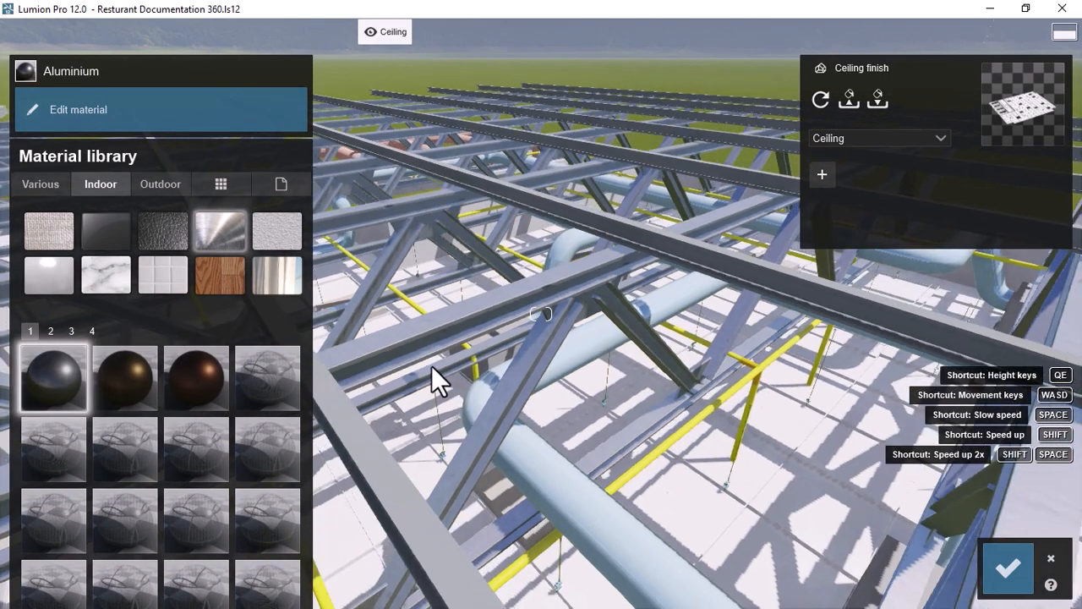
pyautogui.press('w')
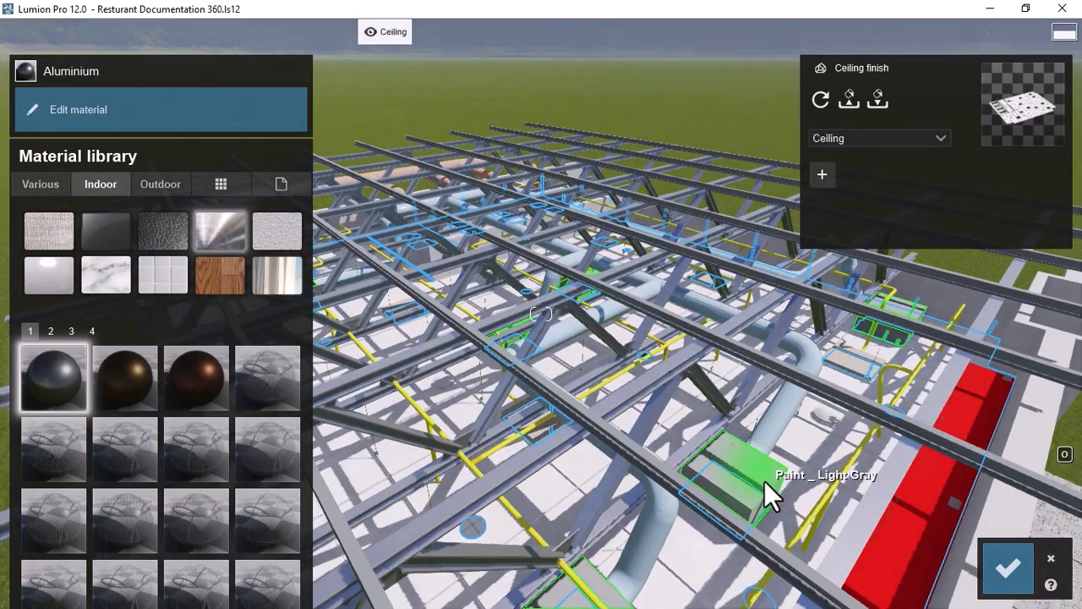
pyautogui.click(765, 482)
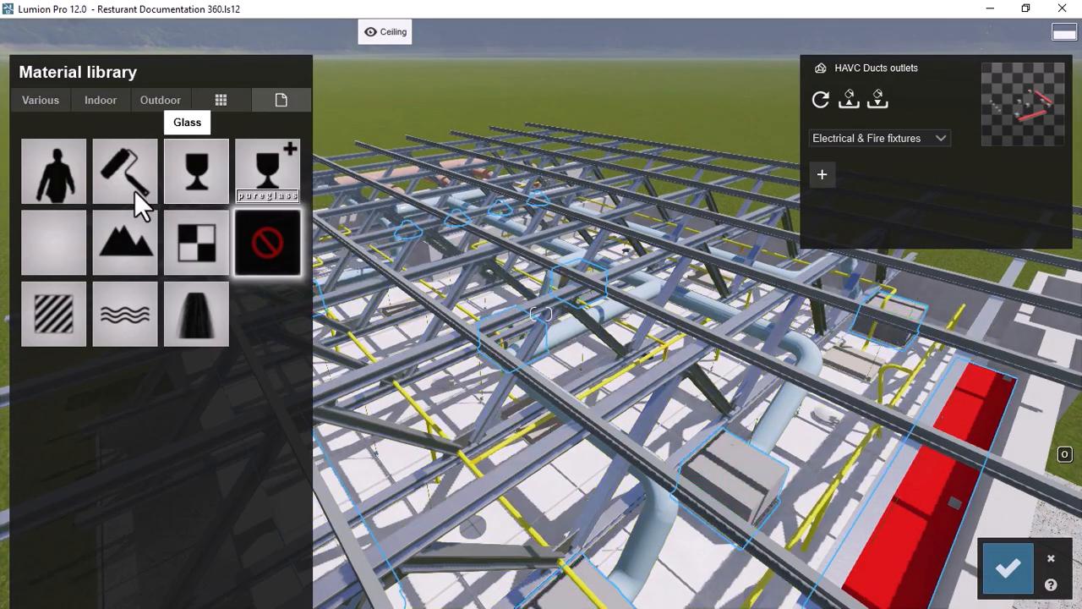
pyautogui.click(52, 320)
pyautogui.press('s')
pyautogui.press('w')
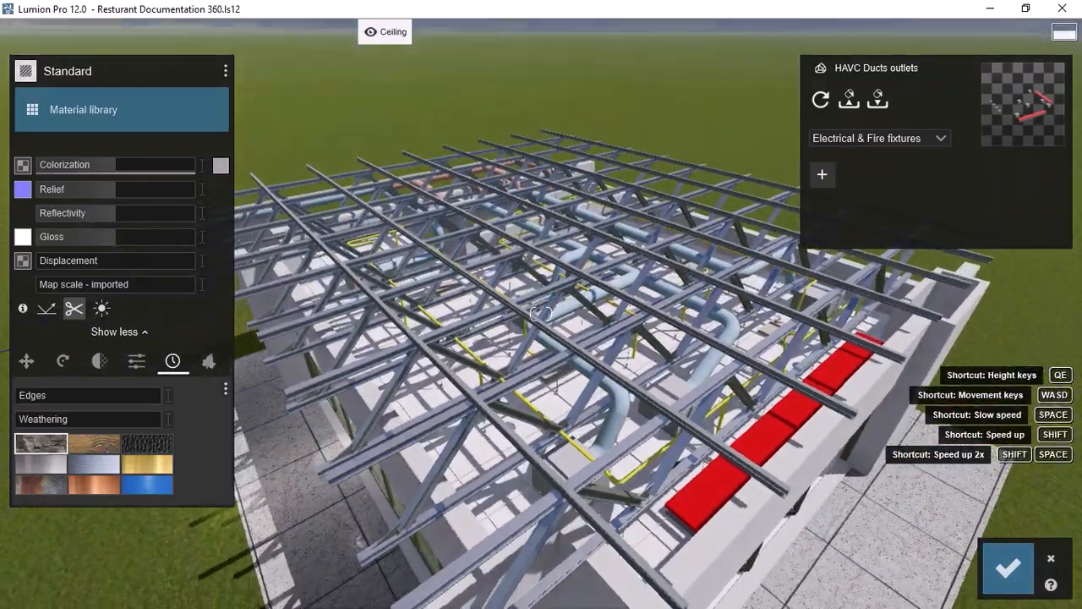
pyautogui.press('s')
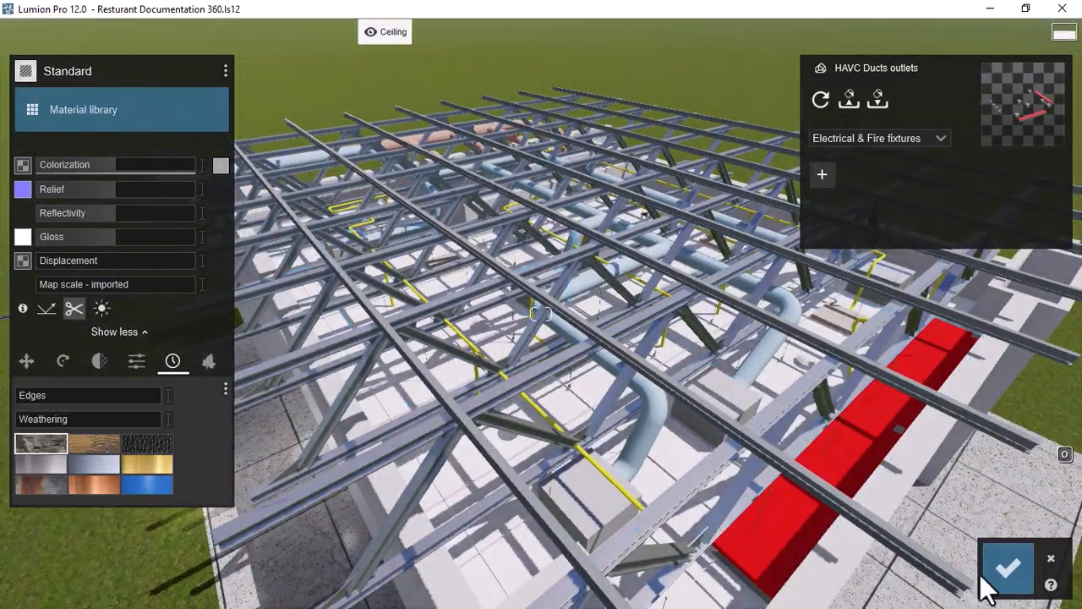
pyautogui.click(988, 582)
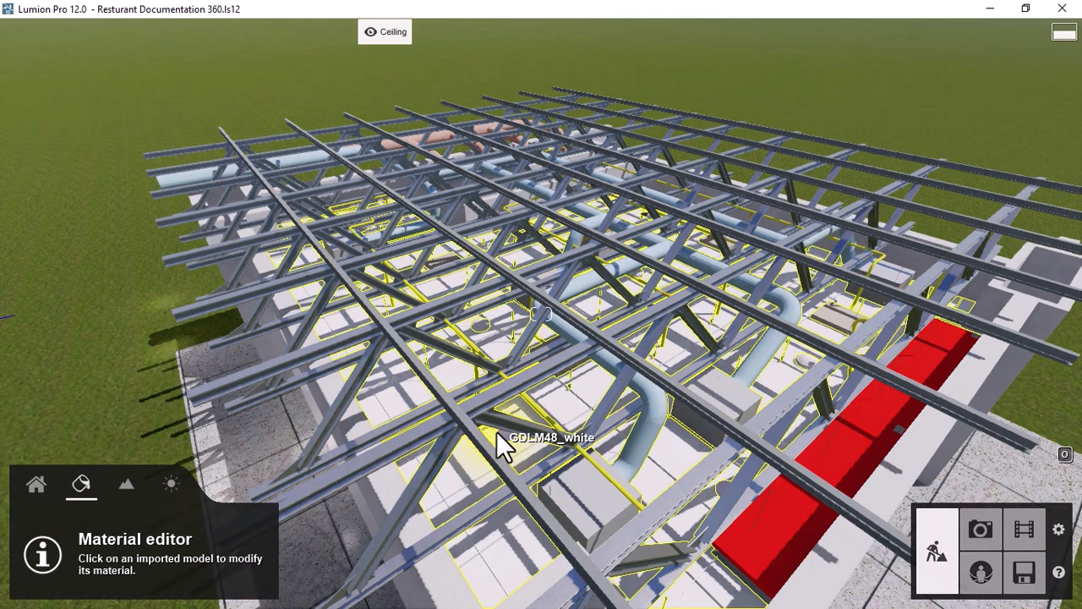
# Step: Toggle the visibility of the electrical and HVAC fixtures layers after the Ceiling layer to check which objects each one holds
pyautogui.moveTo(404, 29)
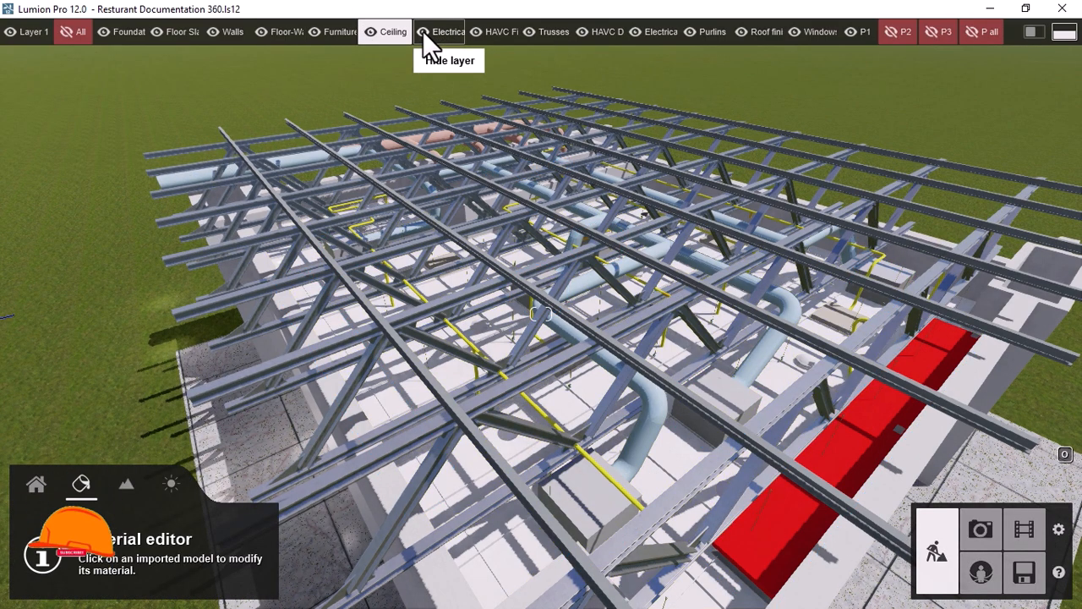
pyautogui.click(422, 31)
pyautogui.click(423, 31)
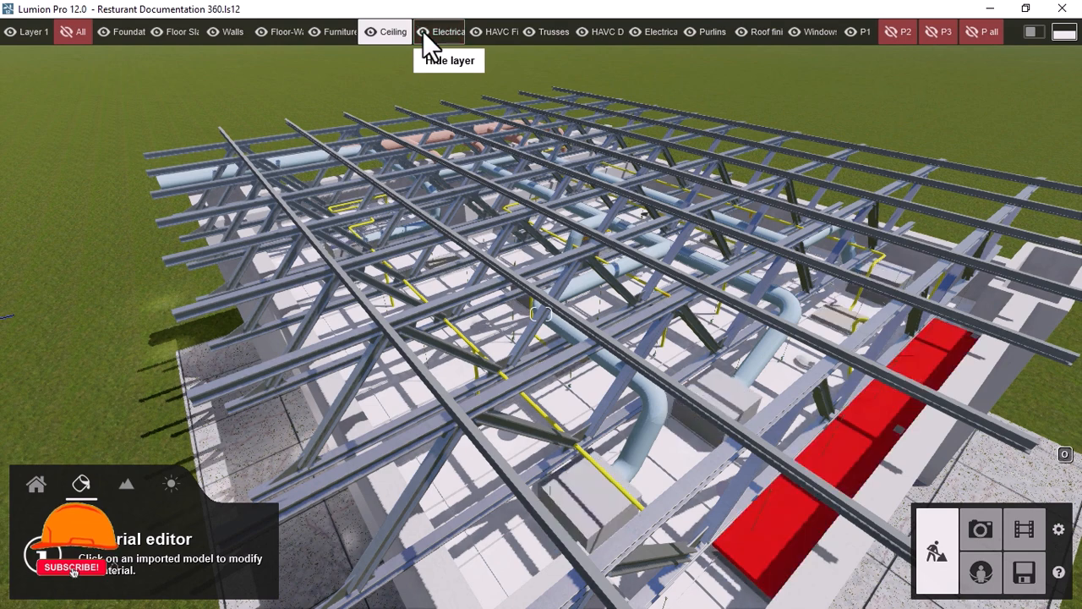
pyautogui.click(423, 30)
pyautogui.click(423, 31)
pyautogui.click(423, 30)
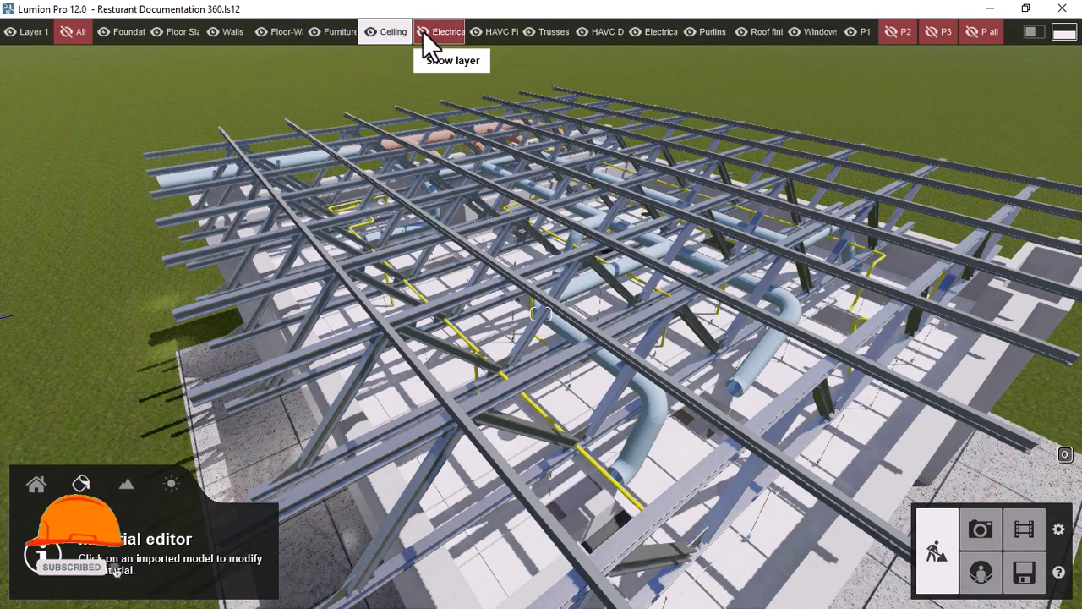
pyautogui.click(423, 31)
pyautogui.click(423, 31)
pyautogui.click(423, 30)
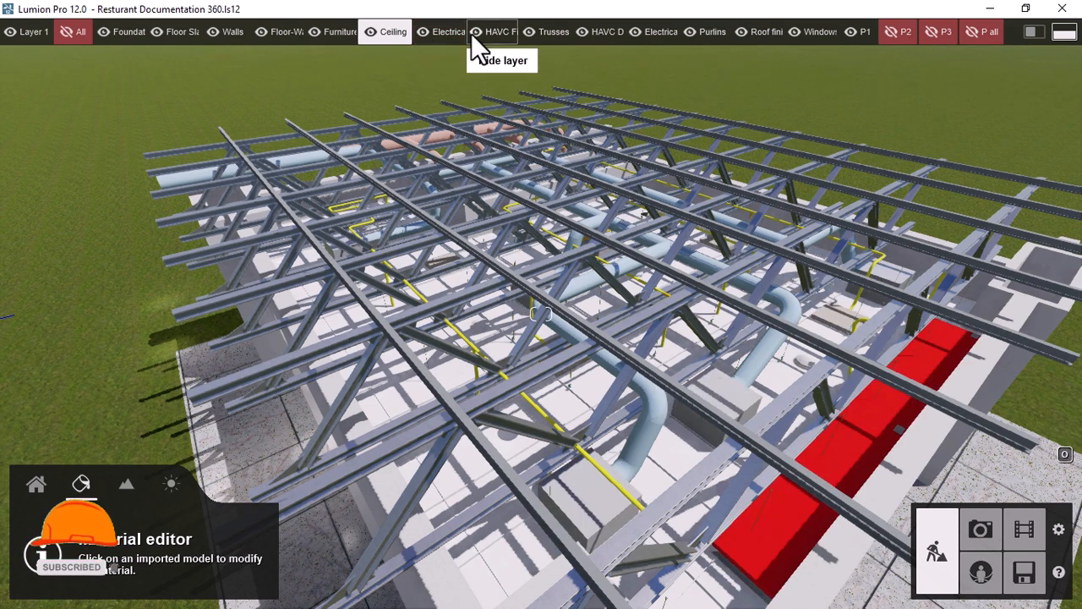
pyautogui.click(475, 32)
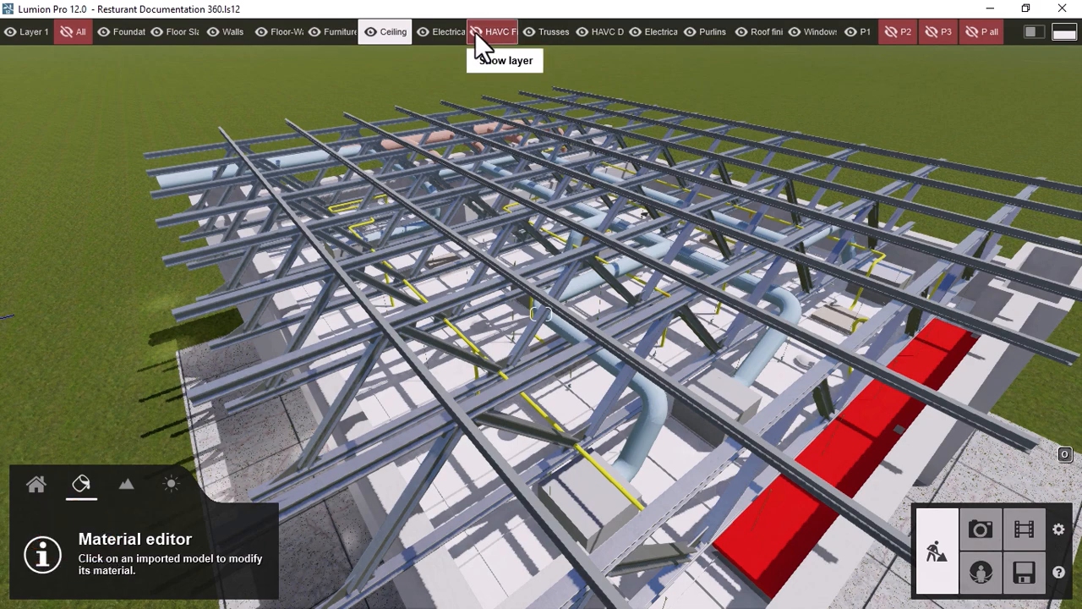
pyautogui.scroll(-3, 779, 125)
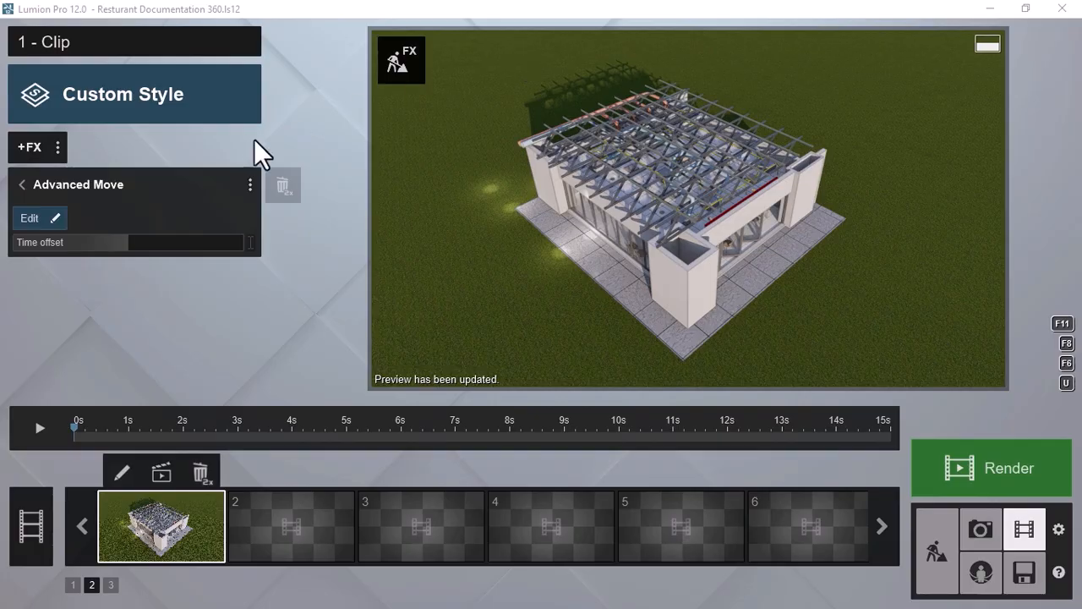
# Step: Replace the clip's Advanced Move effect with a new Advanced Move animation effect and open it for editing
pyautogui.doubleClick(284, 185)
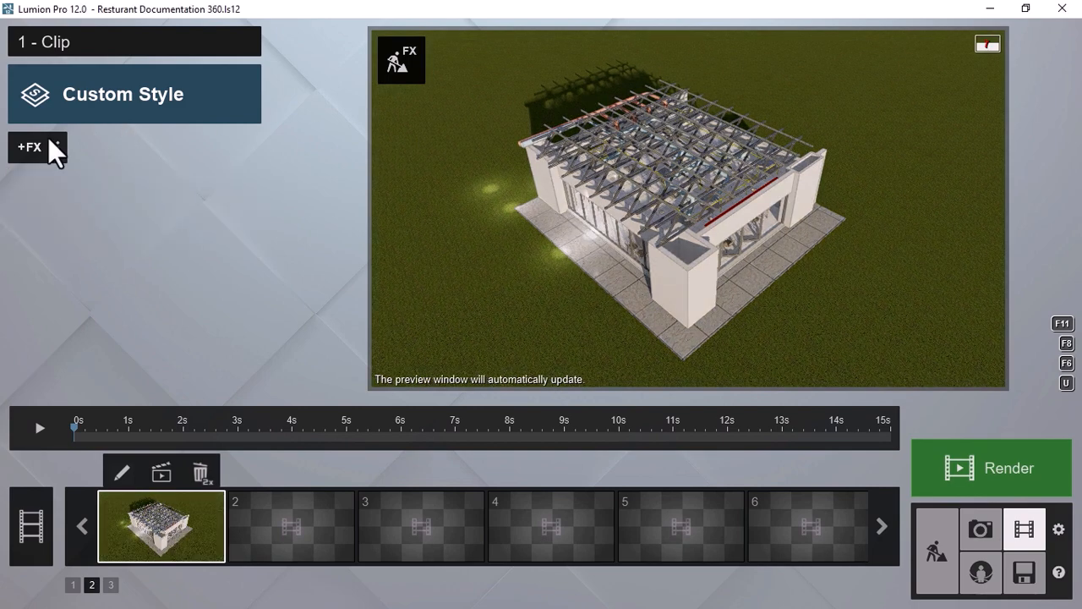
pyautogui.click(34, 147)
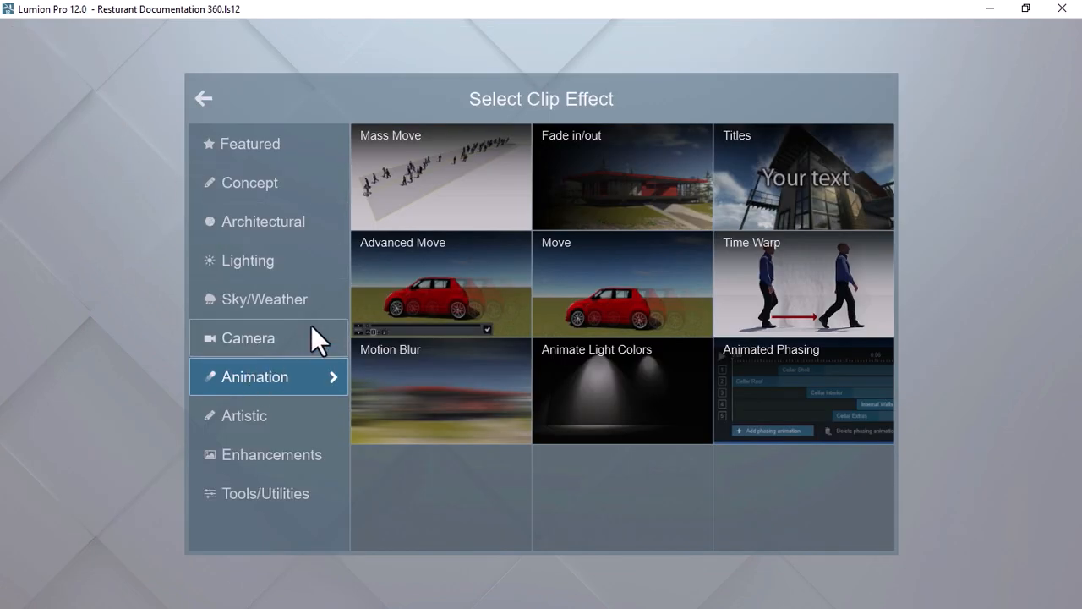
pyautogui.click(434, 266)
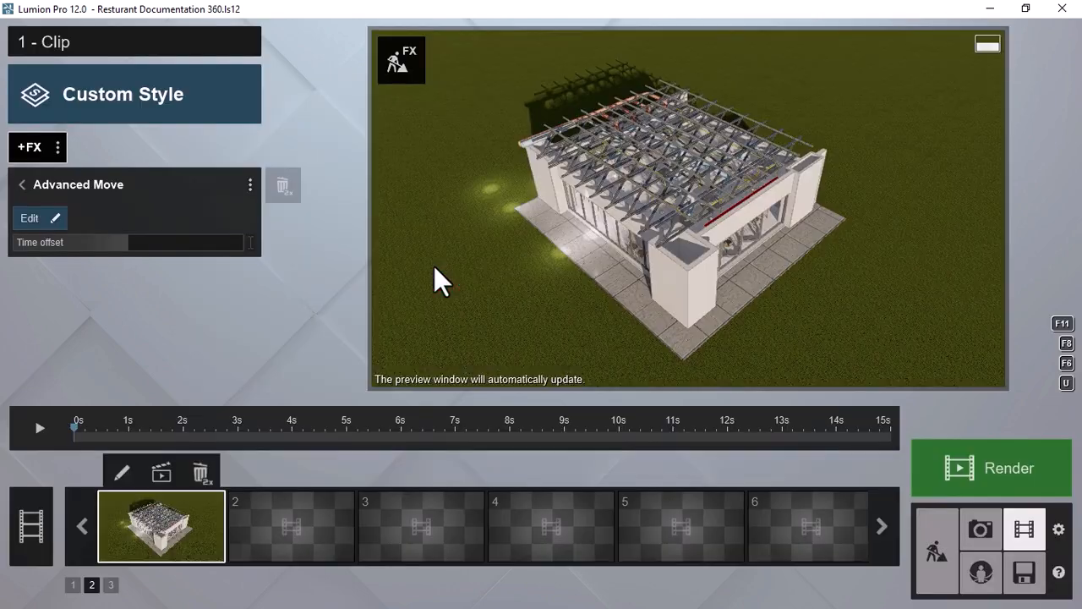
pyautogui.click(48, 217)
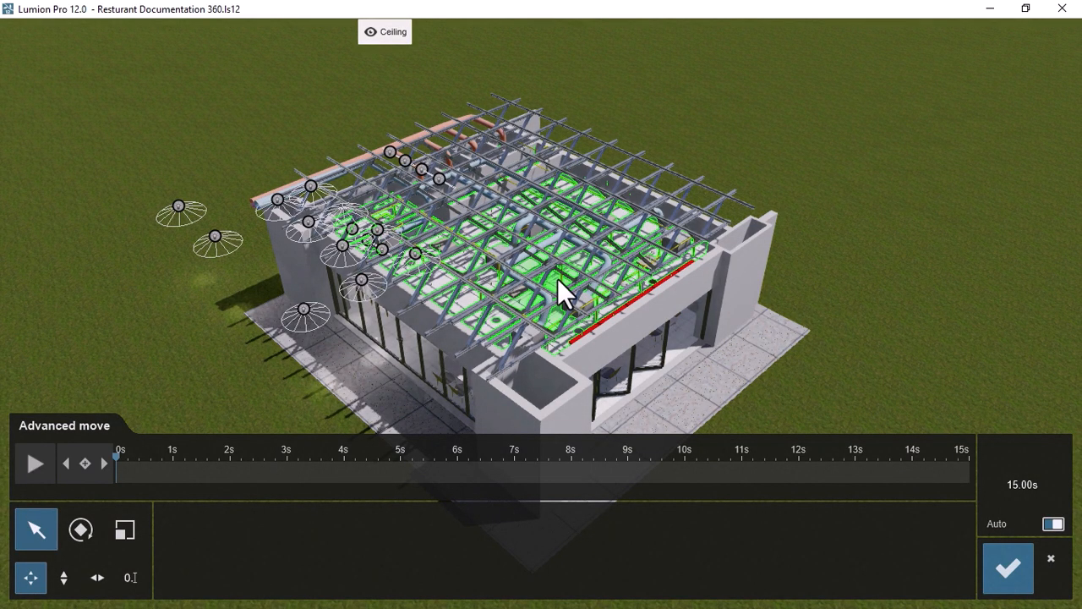
# Step: Lower the foundation vertically at 0 s in the Advanced Move timeline
pyautogui.scroll(-5, 628, 246)
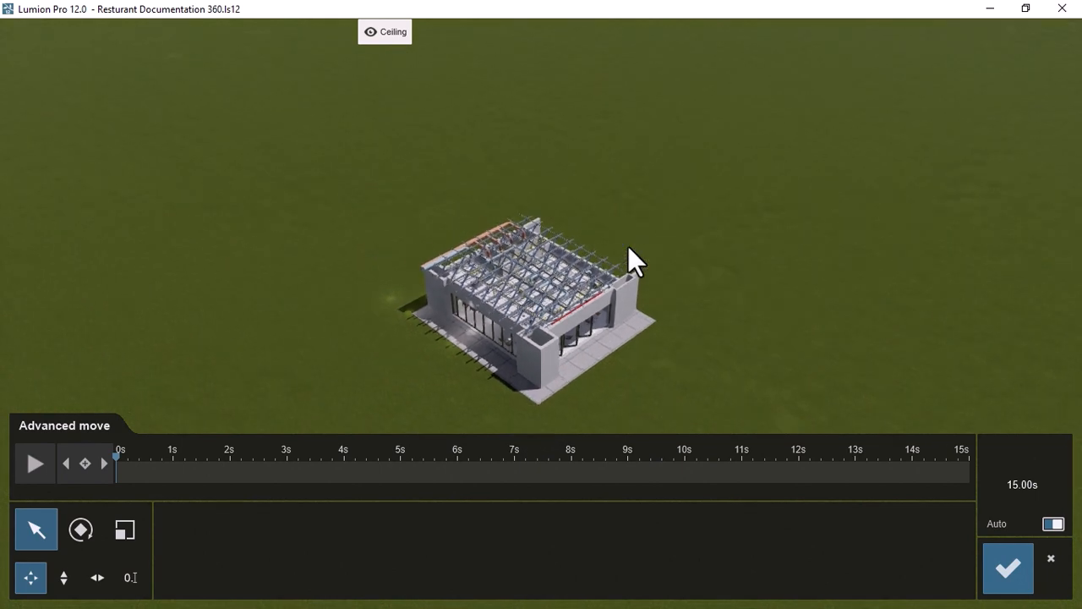
pyautogui.scroll(-2, 627, 245)
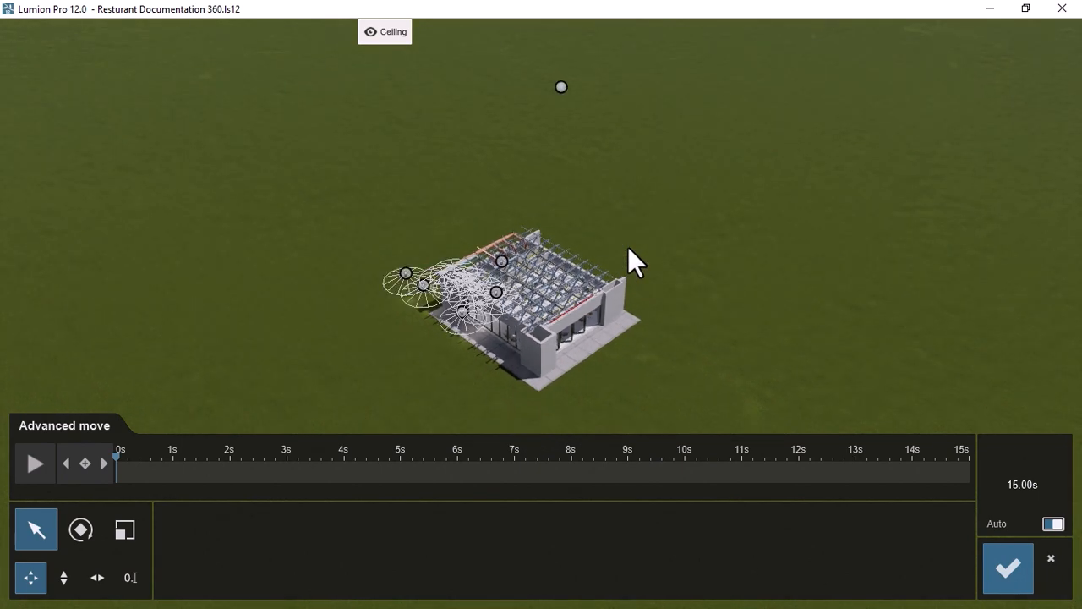
pyautogui.click(531, 377)
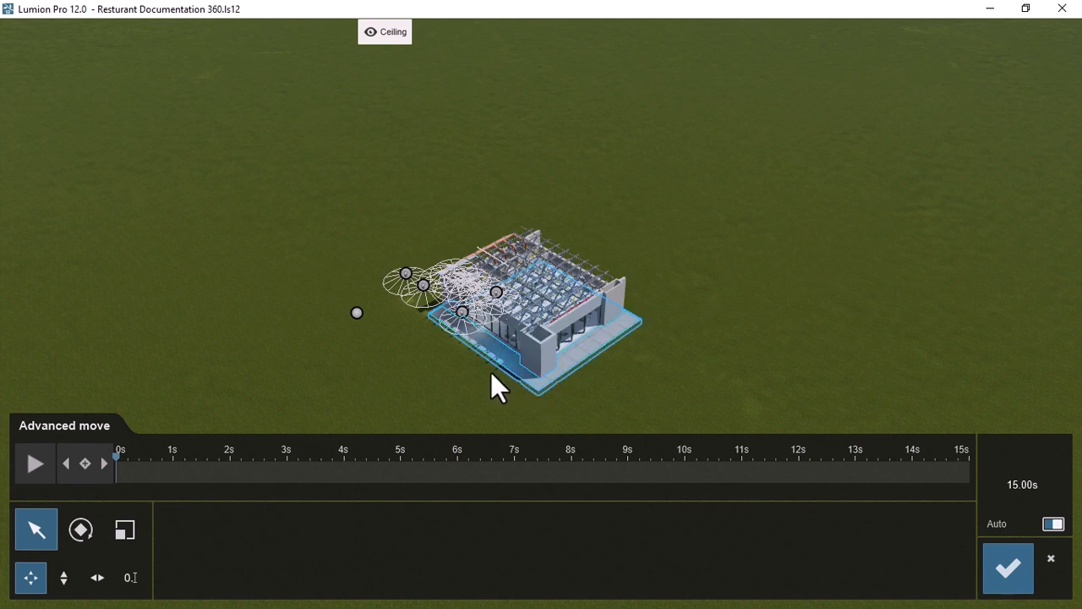
pyautogui.click(71, 573)
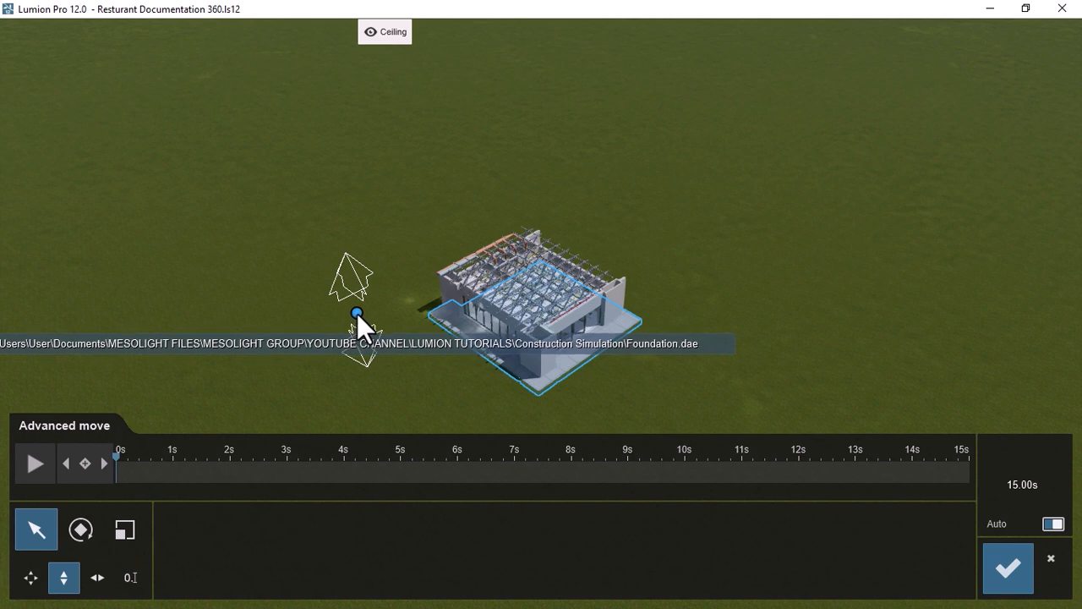
pyautogui.moveTo(357, 314); pyautogui.dragTo(361, 423)
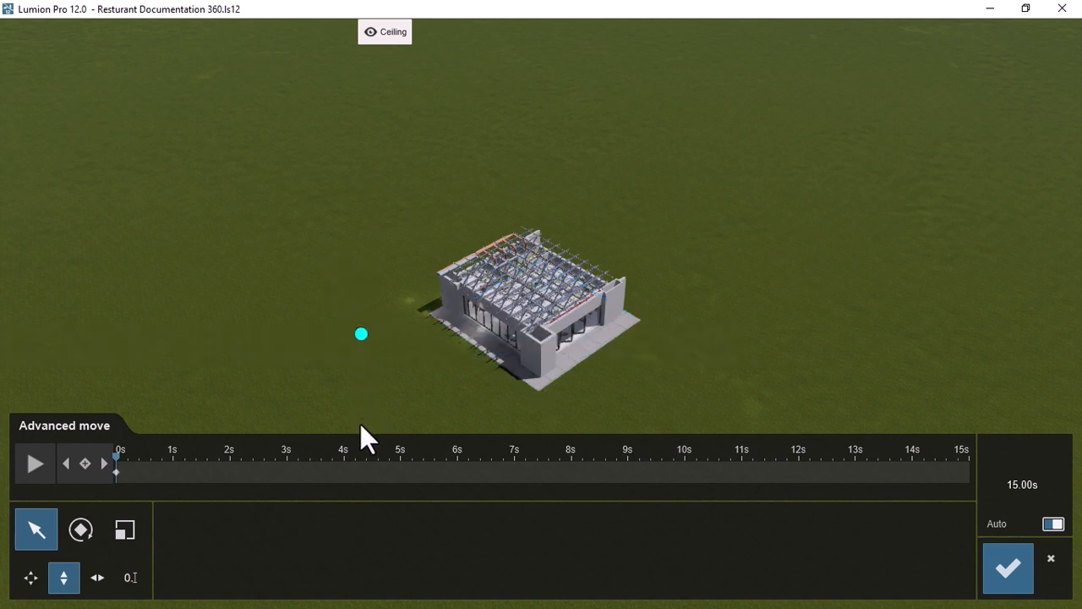
# Step: Lower the outdoor paving slab and the building walls below the ground at 0 s
pyautogui.click(563, 357)
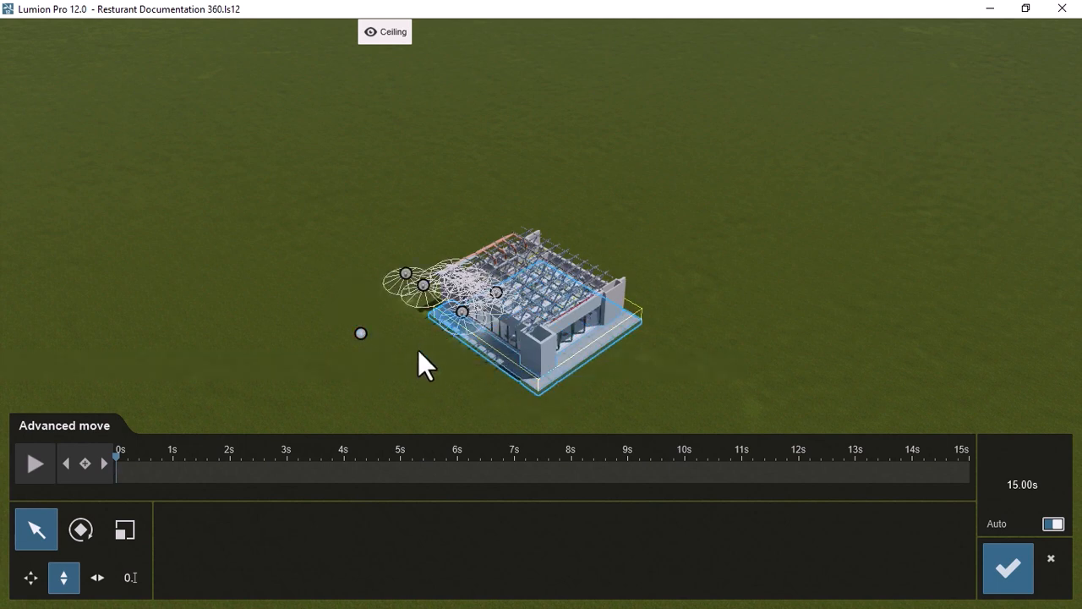
pyautogui.press('w')
pyautogui.press('a')
pyautogui.hotkey('shift', 'w')
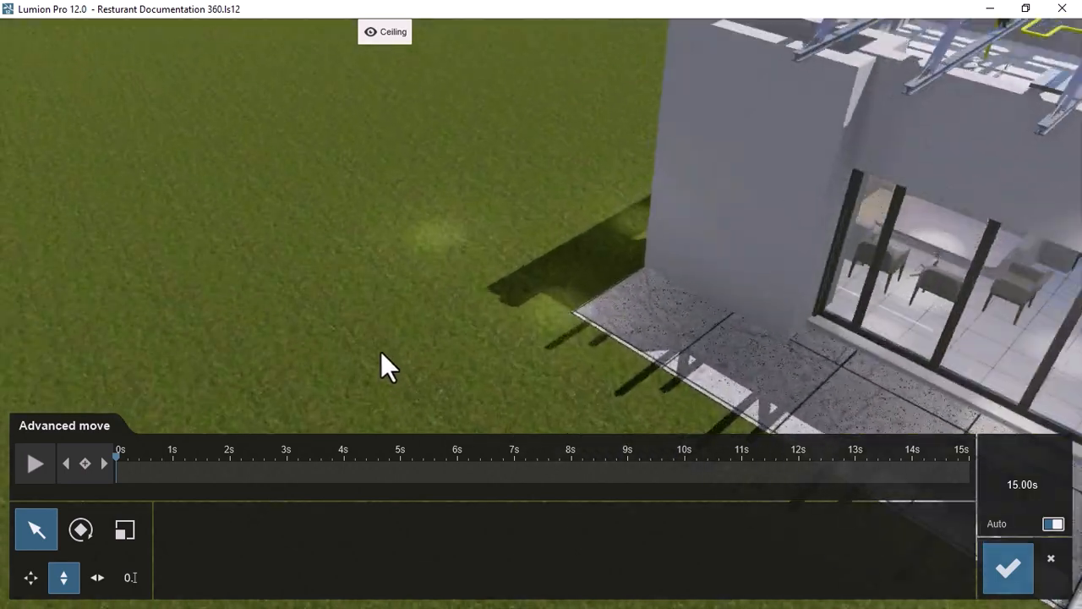
pyautogui.moveTo(380, 351); pyautogui.dragTo(559, 246, button='right')
pyautogui.hotkey('shift', 's')
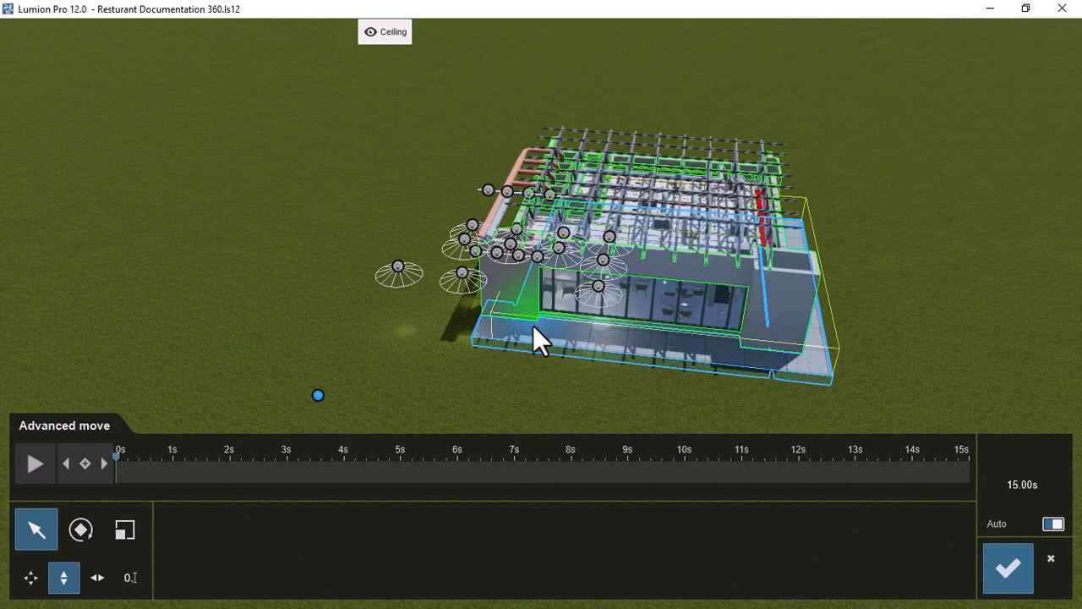
pyautogui.click(516, 285)
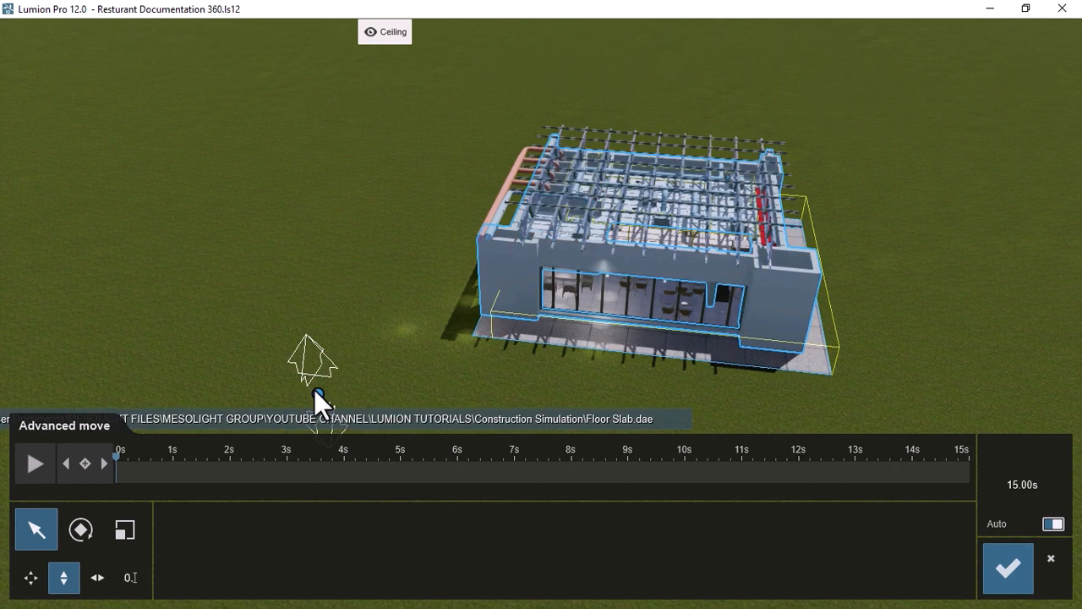
pyautogui.moveTo(314, 391); pyautogui.dragTo(327, 470)
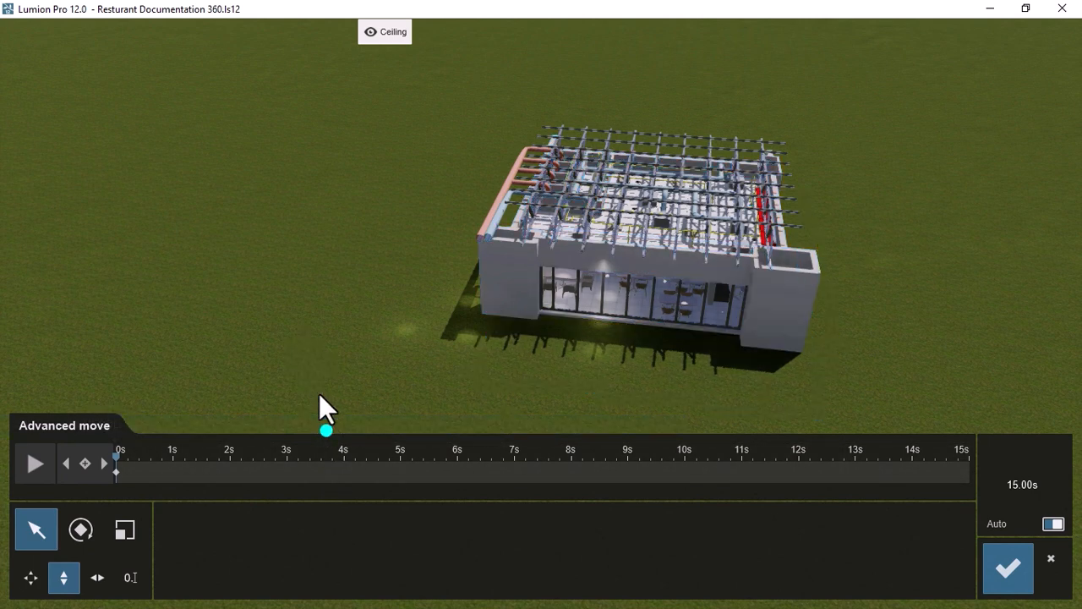
pyautogui.moveTo(319, 393)
pyautogui.mouseDown()
pyautogui.moveTo(326, 359)
pyautogui.moveTo(359, 557)
pyautogui.mouseUp()
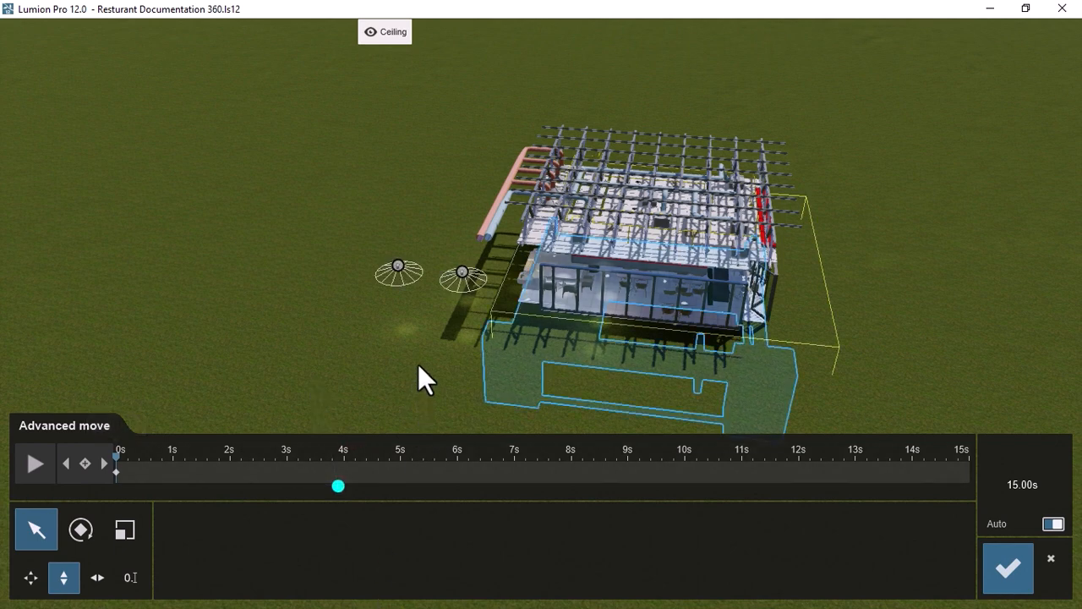
# Step: Sink the remaining interior floor parts deep below the ground at 0 s
pyautogui.moveTo(384, 349); pyautogui.dragTo(385, 410, button='right')
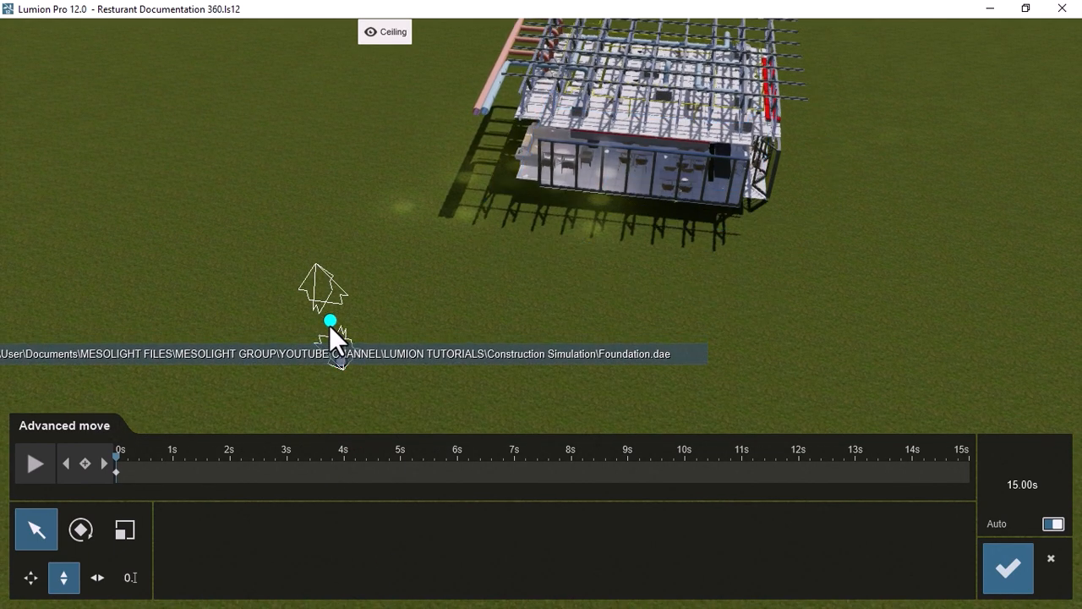
pyautogui.moveTo(328, 326); pyautogui.dragTo(333, 340)
pyautogui.moveTo(333, 340); pyautogui.dragTo(337, 318, button='right')
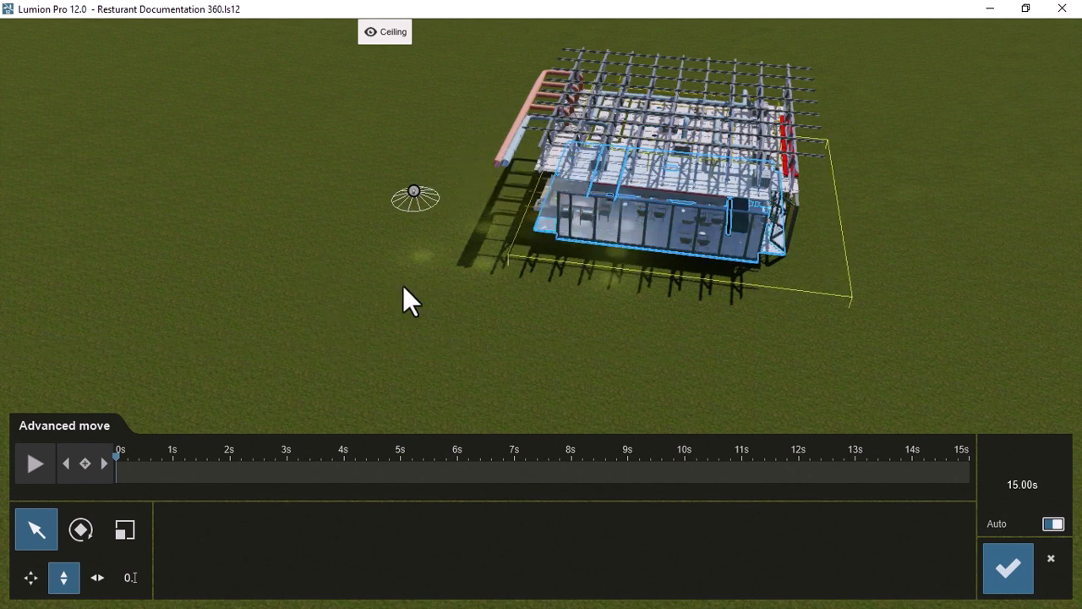
pyautogui.moveTo(336, 314); pyautogui.dragTo(355, 401)
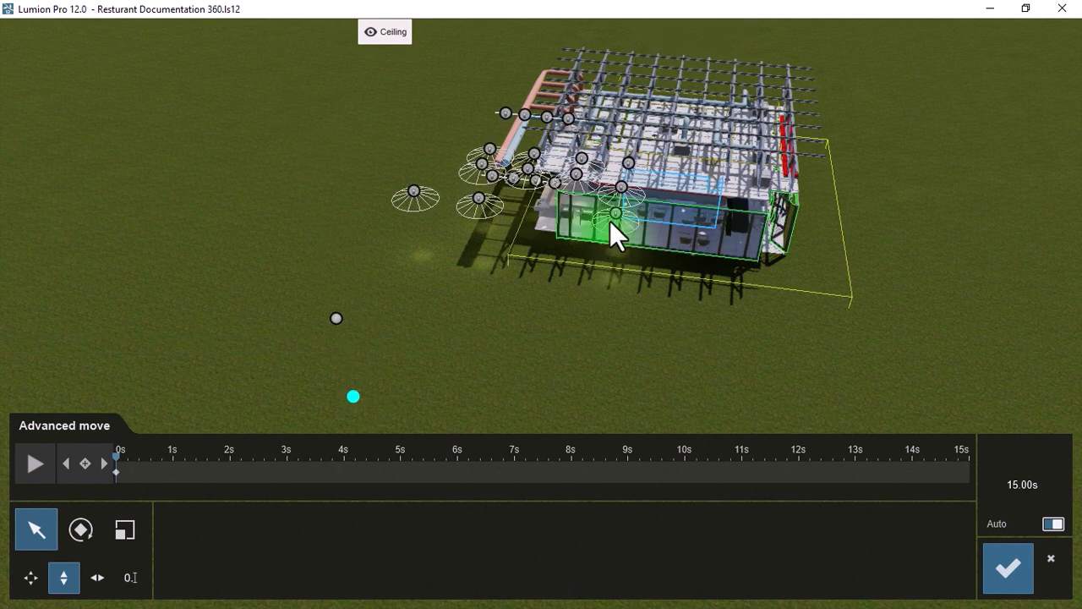
pyautogui.click(542, 219)
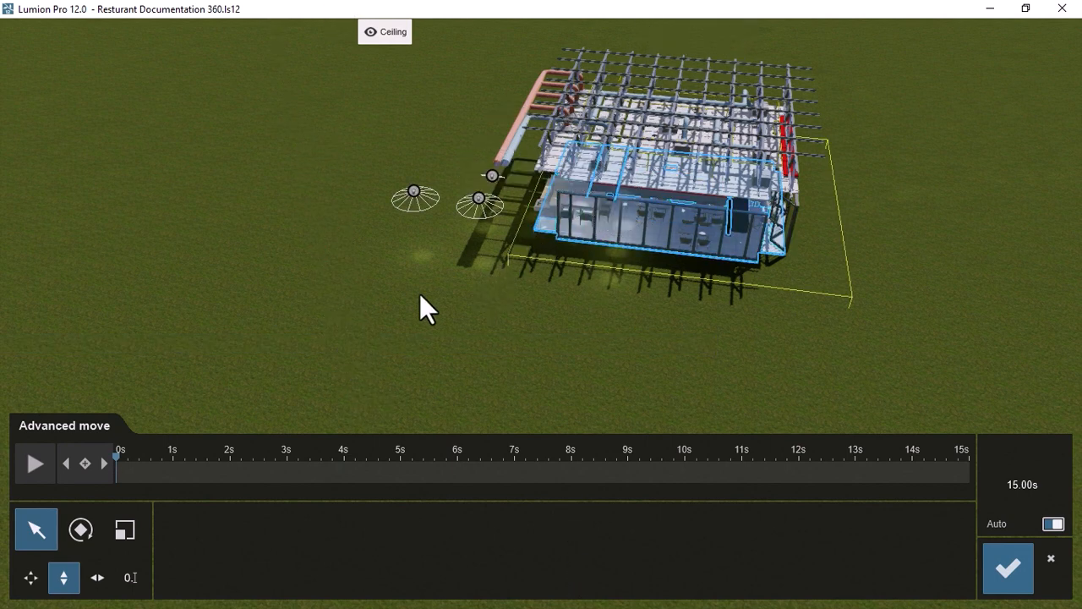
pyautogui.moveTo(336, 318); pyautogui.dragTo(380, 592)
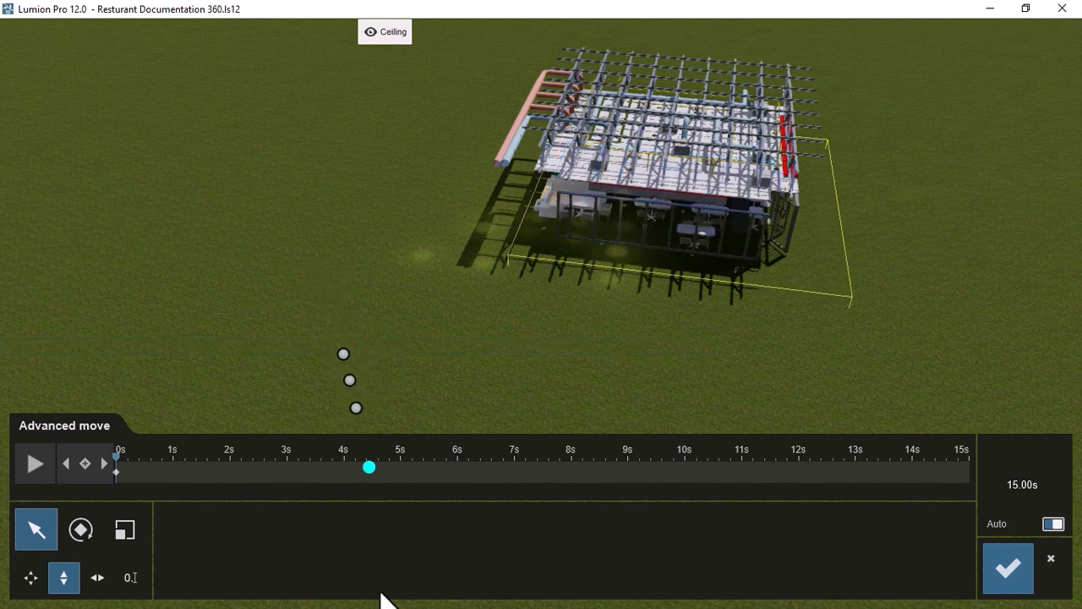
# Step: Raise the furniture, ceiling and bulkhead high above the building at 0 s
pyautogui.click(549, 207)
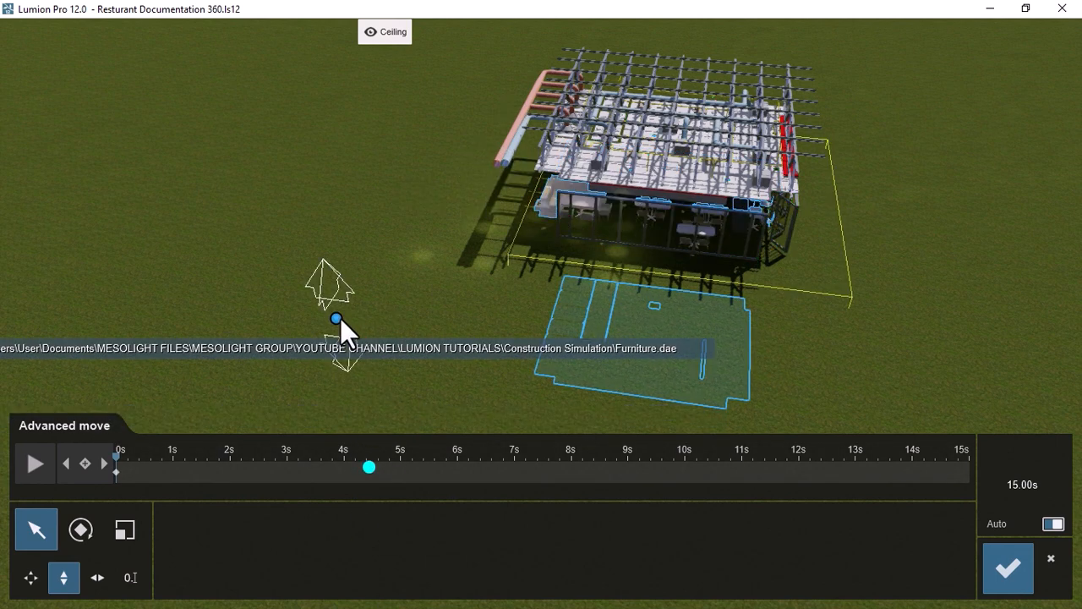
pyautogui.moveTo(338, 317); pyautogui.dragTo(265, 7)
pyautogui.moveTo(345, 311); pyautogui.dragTo(331, 1)
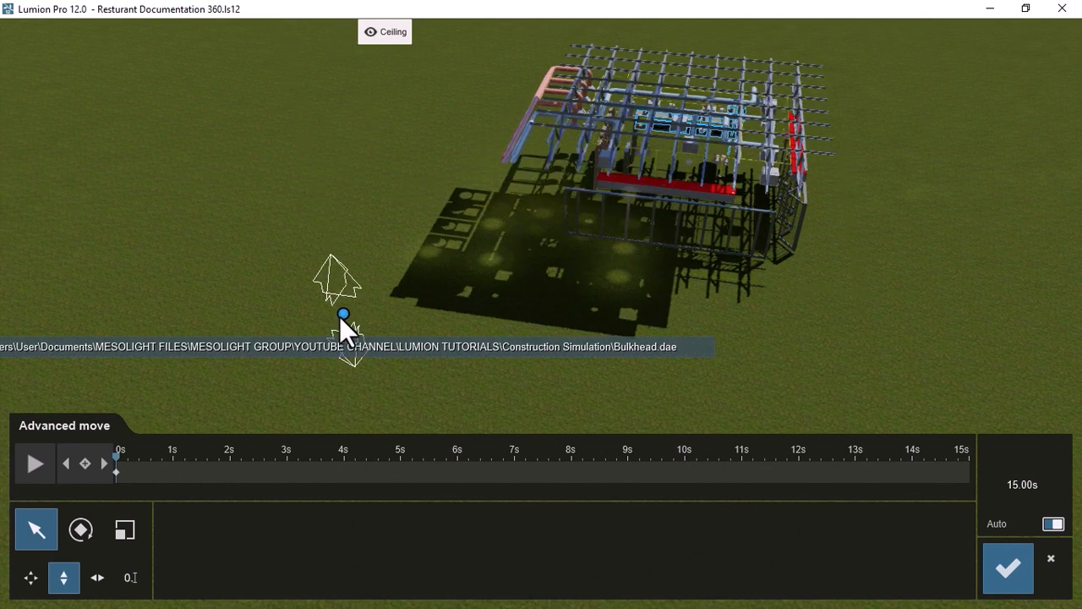
pyautogui.moveTo(340, 316); pyautogui.dragTo(266, 8)
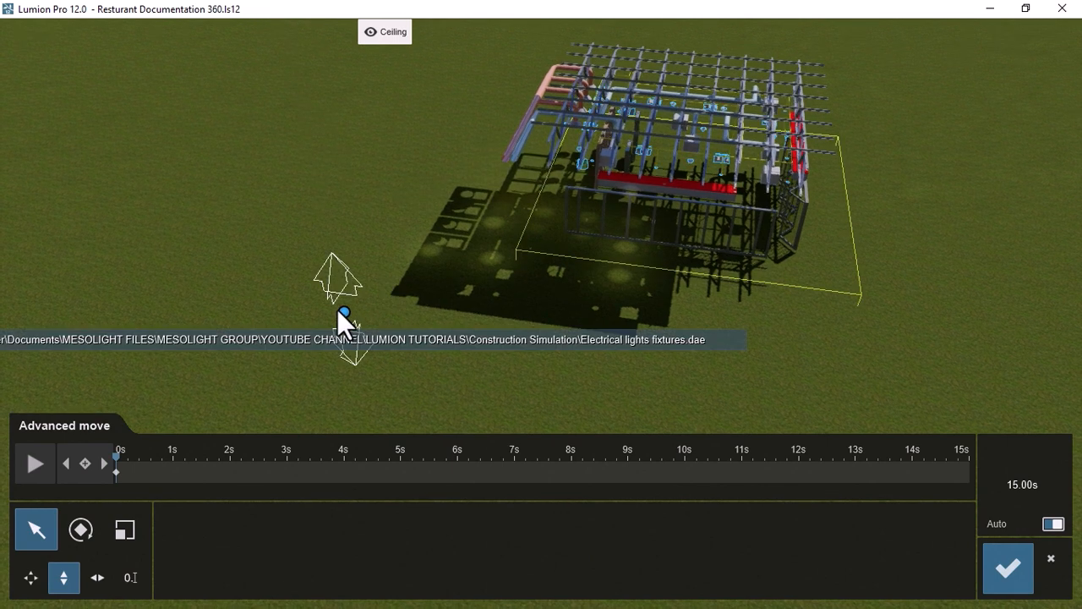
# Step: Raise the electrical light fixtures and the HVAC fixtures high above the building at 0 s
pyautogui.moveTo(343, 317); pyautogui.dragTo(292, 11)
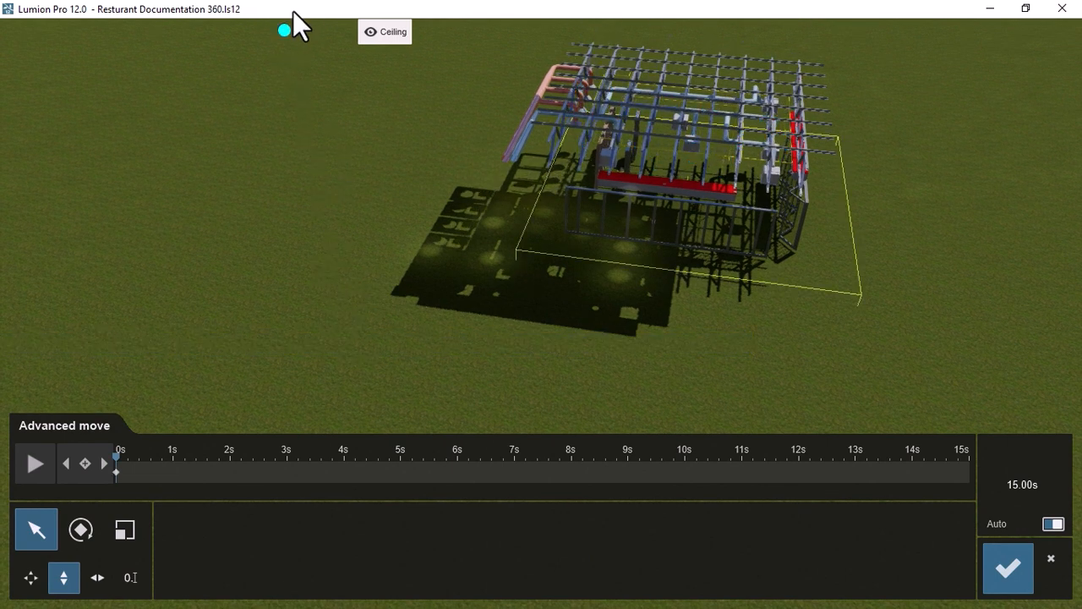
pyautogui.moveTo(346, 310); pyautogui.dragTo(362, 29)
pyautogui.moveTo(345, 309); pyautogui.dragTo(362, 18)
pyautogui.moveTo(351, 345); pyautogui.dragTo(353, 4)
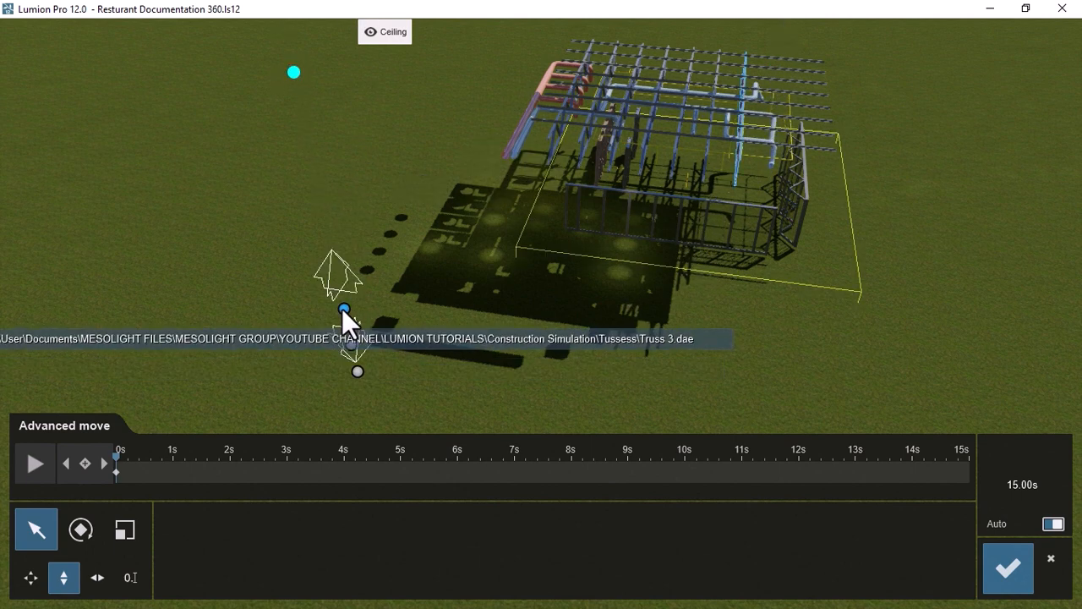
# Step: Raise the roof trusses one after another high above the building at 0 s
pyautogui.moveTo(342, 308); pyautogui.dragTo(266, 11)
pyautogui.moveTo(344, 311); pyautogui.dragTo(296, 8)
pyautogui.moveTo(341, 307); pyautogui.dragTo(283, 12)
pyautogui.moveTo(342, 308); pyautogui.dragTo(262, 102)
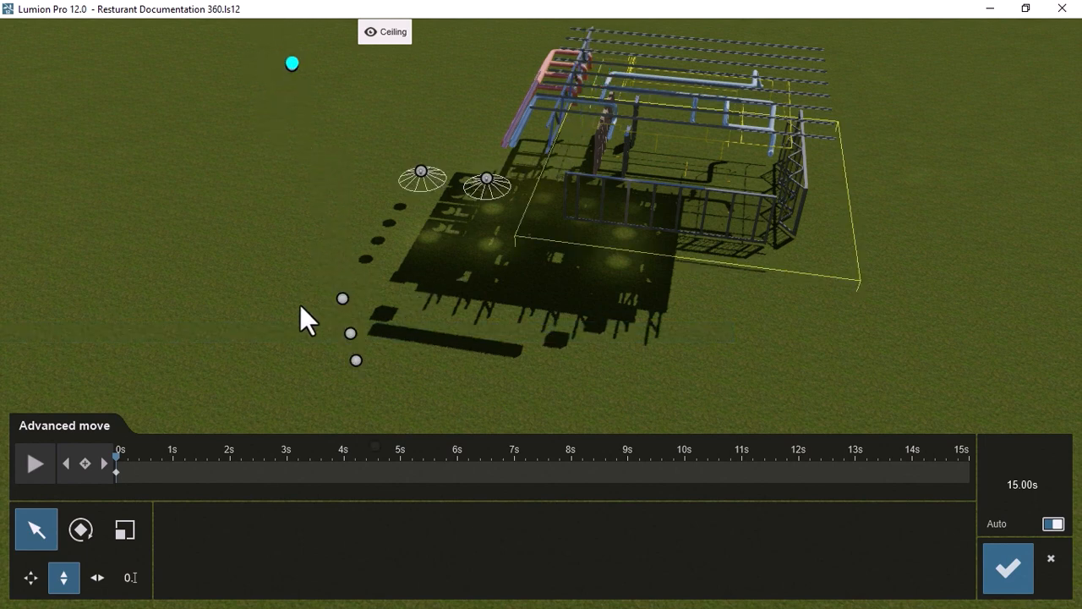
pyautogui.moveTo(336, 283); pyautogui.dragTo(234, 20)
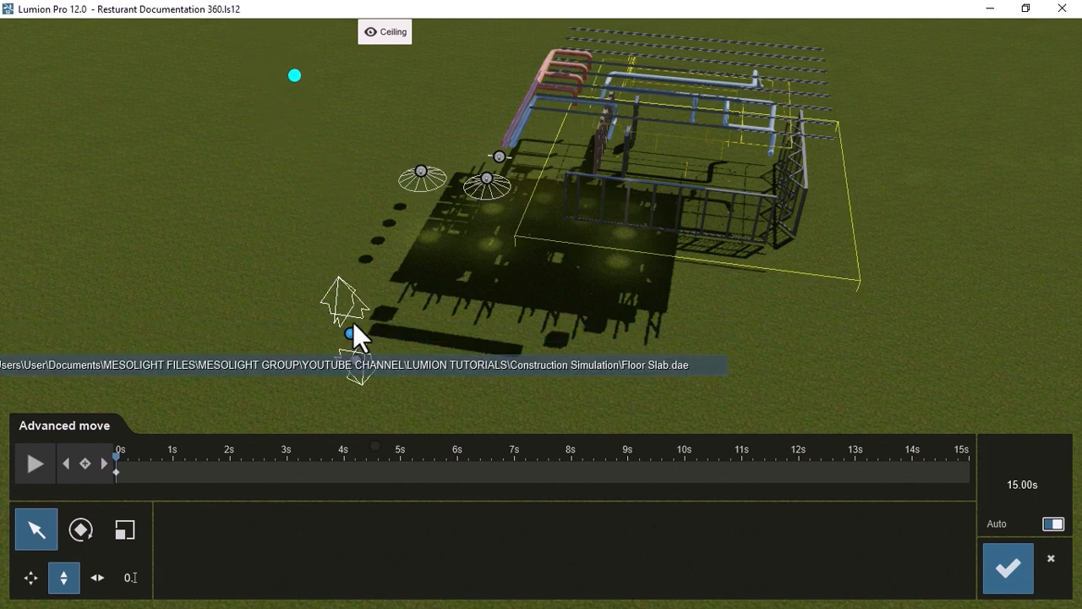
# Step: Raise the HVAC ducts and electrical conduits high above the building at 0 s
pyautogui.moveTo(339, 294); pyautogui.dragTo(276, 4)
pyautogui.moveTo(361, 263); pyautogui.dragTo(345, 331, button='right')
pyautogui.moveTo(335, 367); pyautogui.dragTo(337, 0)
pyautogui.moveTo(336, 367); pyautogui.dragTo(354, 21)
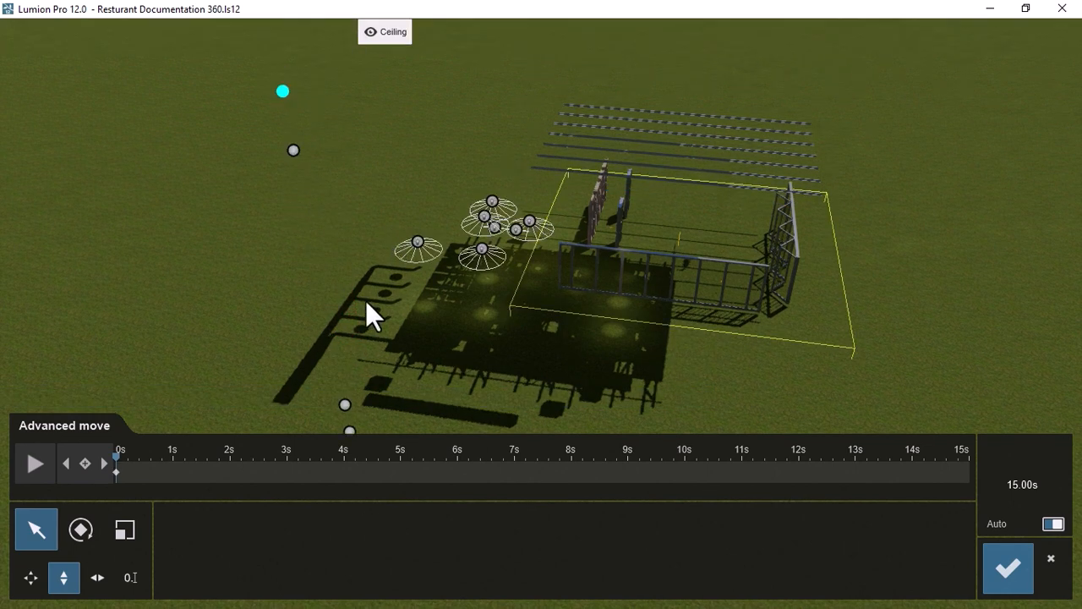
# Step: Raise the remaining roof trusses and the doors high above the building at 0 s
pyautogui.moveTo(332, 364); pyautogui.dragTo(298, 7)
pyautogui.moveTo(342, 351); pyautogui.dragTo(332, 6)
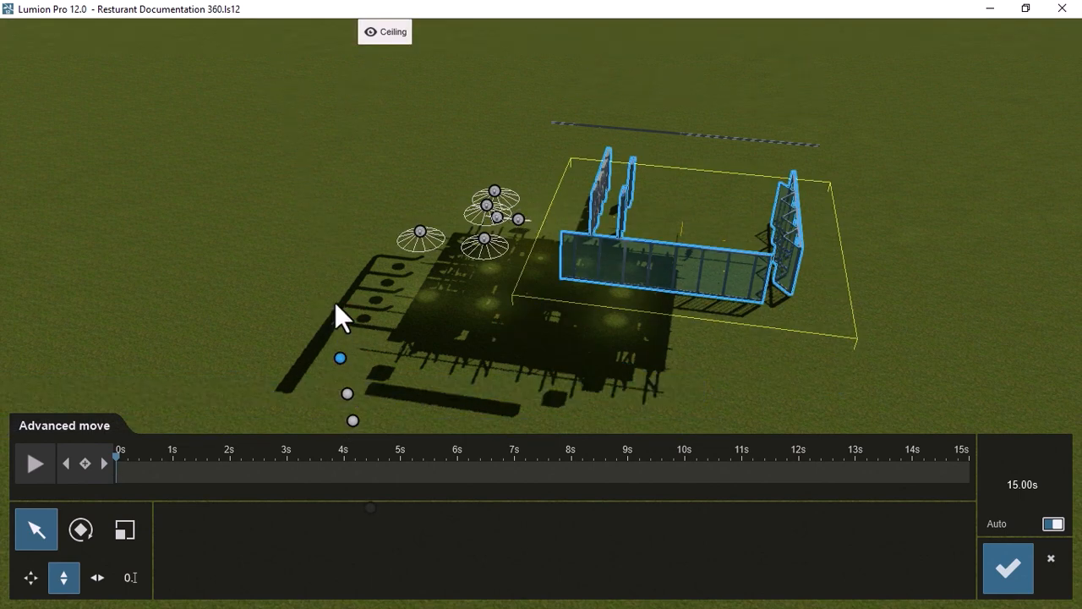
pyautogui.moveTo(340, 360)
pyautogui.mouseDown()
pyautogui.moveTo(229, 6)
pyautogui.moveTo(189, 10)
pyautogui.moveTo(216, 10)
pyautogui.moveTo(244, 210)
pyautogui.moveTo(356, 350)
pyautogui.mouseUp()
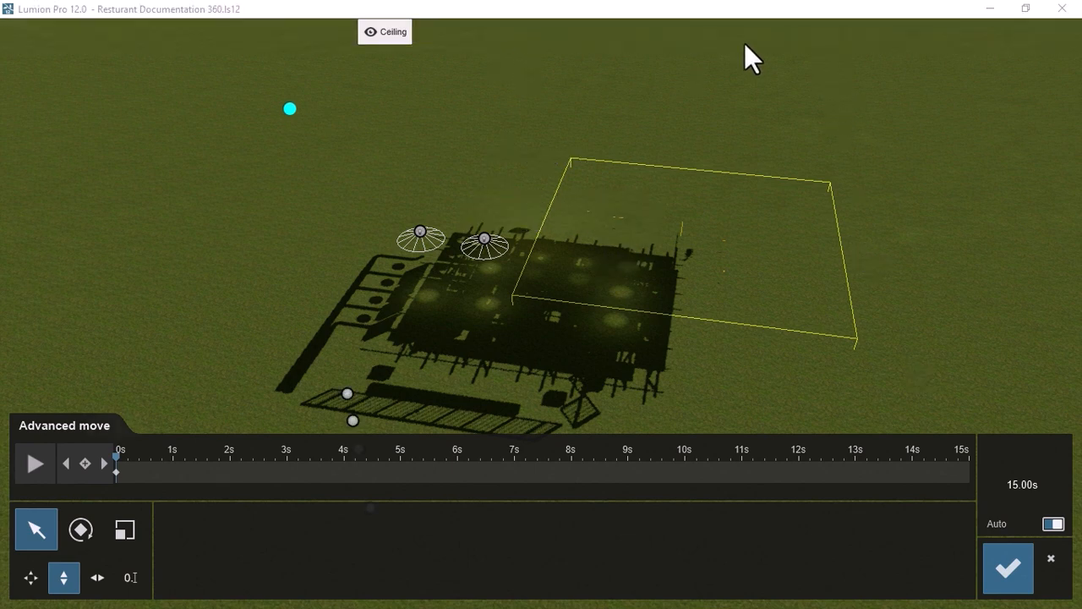
# Step: Select the foundation below the ground and set the Advanced Move time to 1 s
pyautogui.scroll(-8, 468, 254)
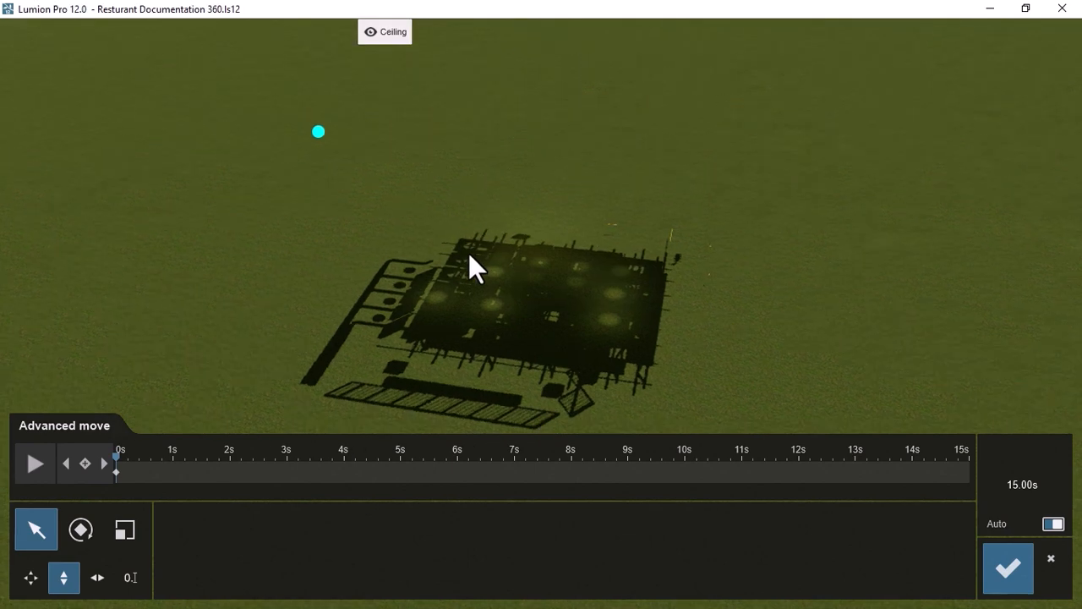
pyautogui.scroll(2, 618, 137)
pyautogui.scroll(2, 618, 139)
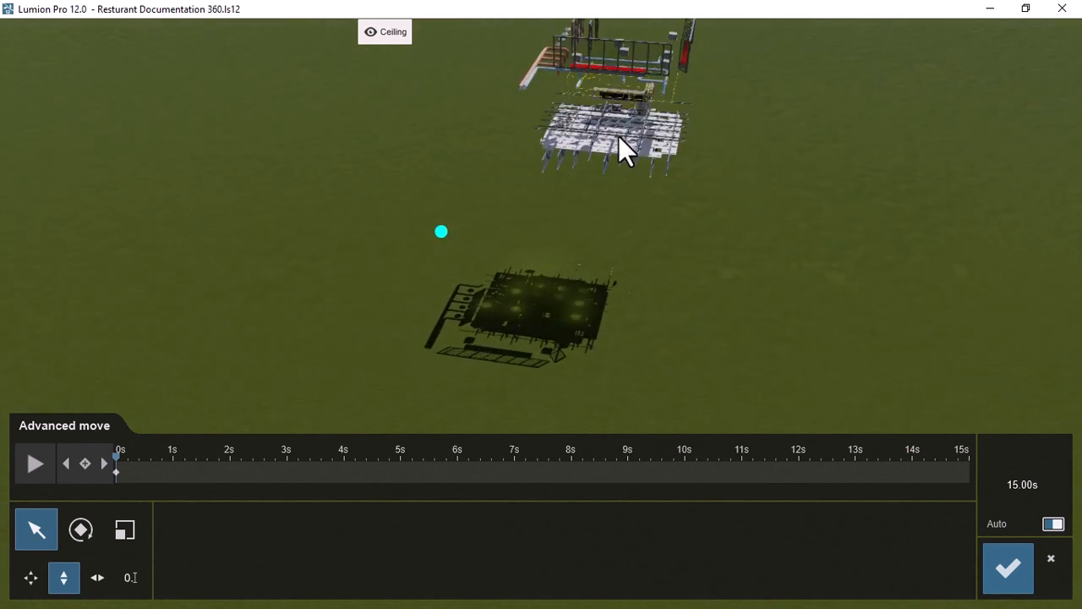
pyautogui.scroll(2, 632, 243)
pyautogui.scroll(1, 631, 241)
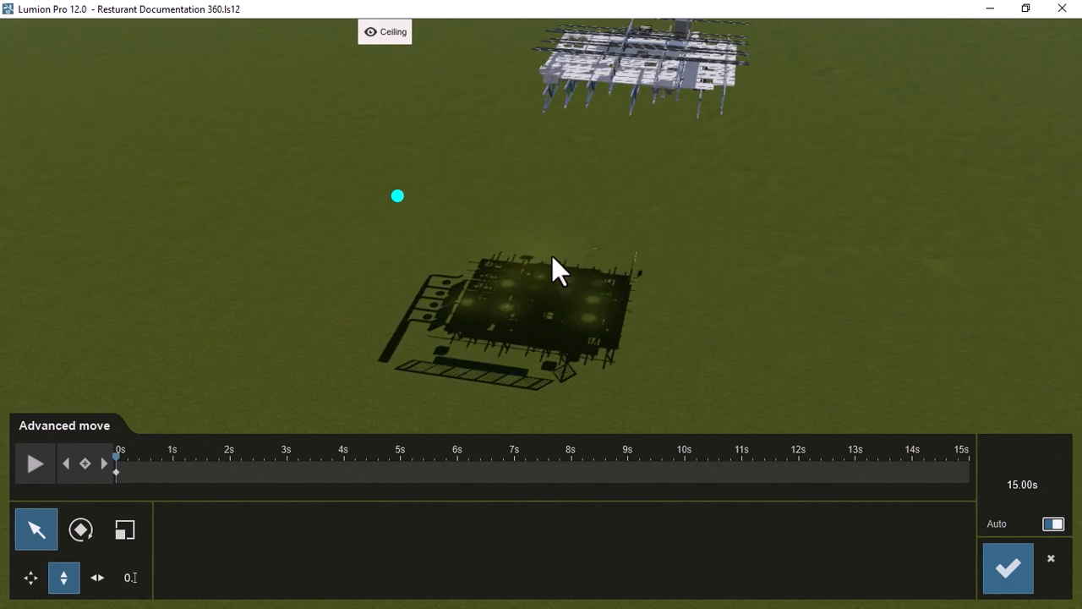
pyautogui.scroll(-4, 552, 256)
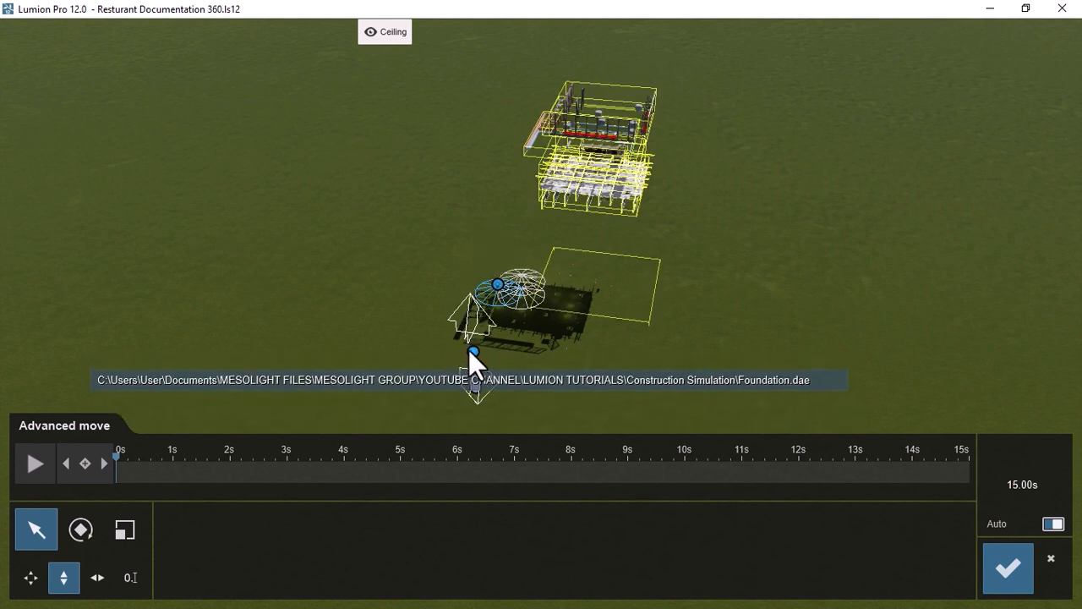
pyautogui.click(470, 352)
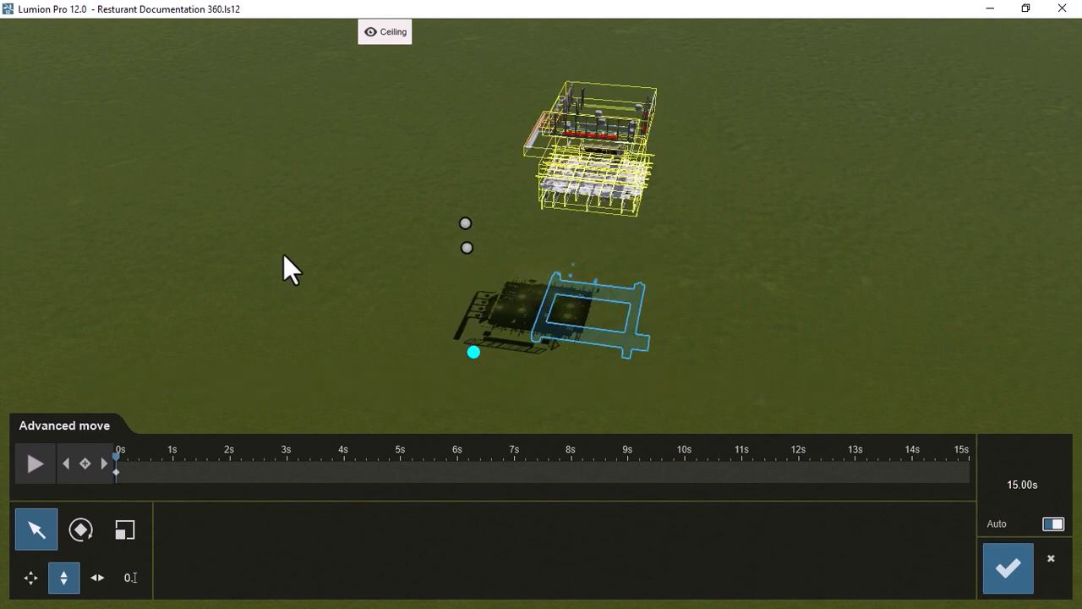
pyautogui.moveTo(116, 456); pyautogui.dragTo(173, 455)
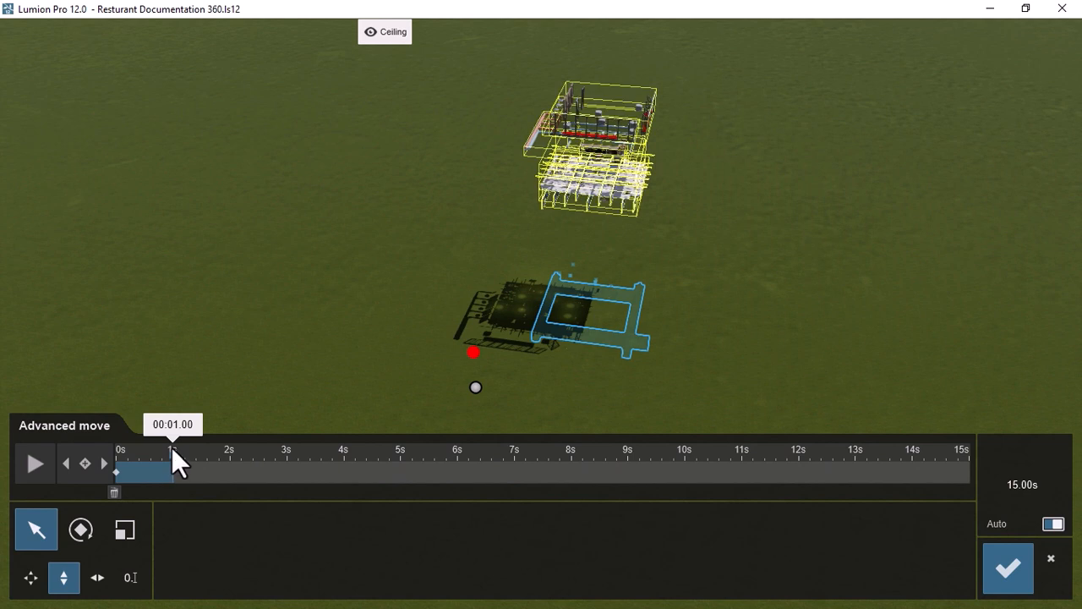
pyautogui.moveTo(475, 388)
pyautogui.mouseDown()
pyautogui.moveTo(464, 92)
pyautogui.moveTo(475, 1)
pyautogui.moveTo(486, 13)
pyautogui.mouseUp()
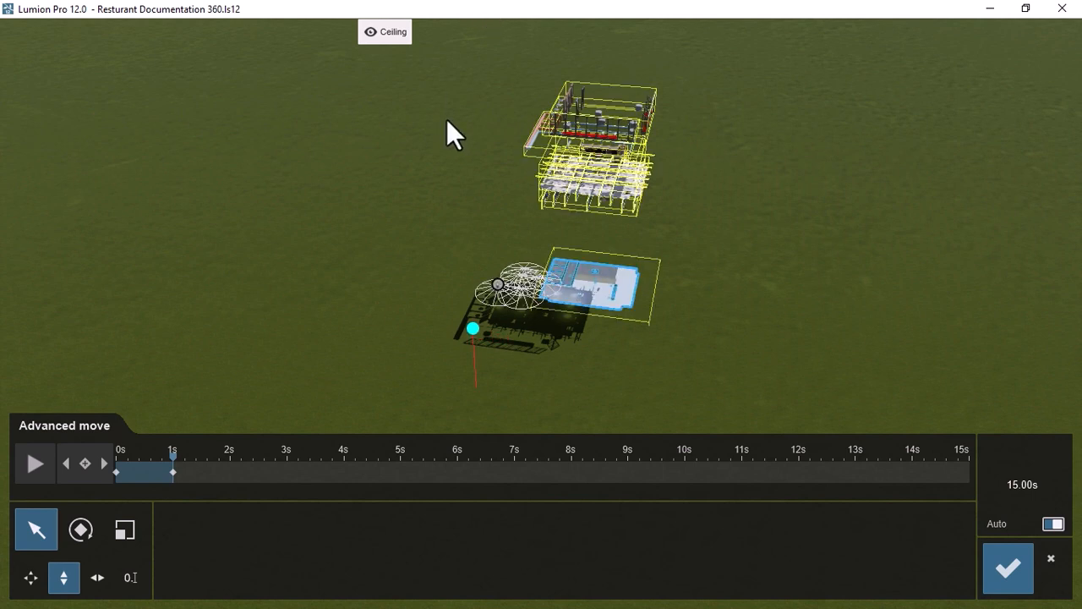
pyautogui.moveTo(179, 470)
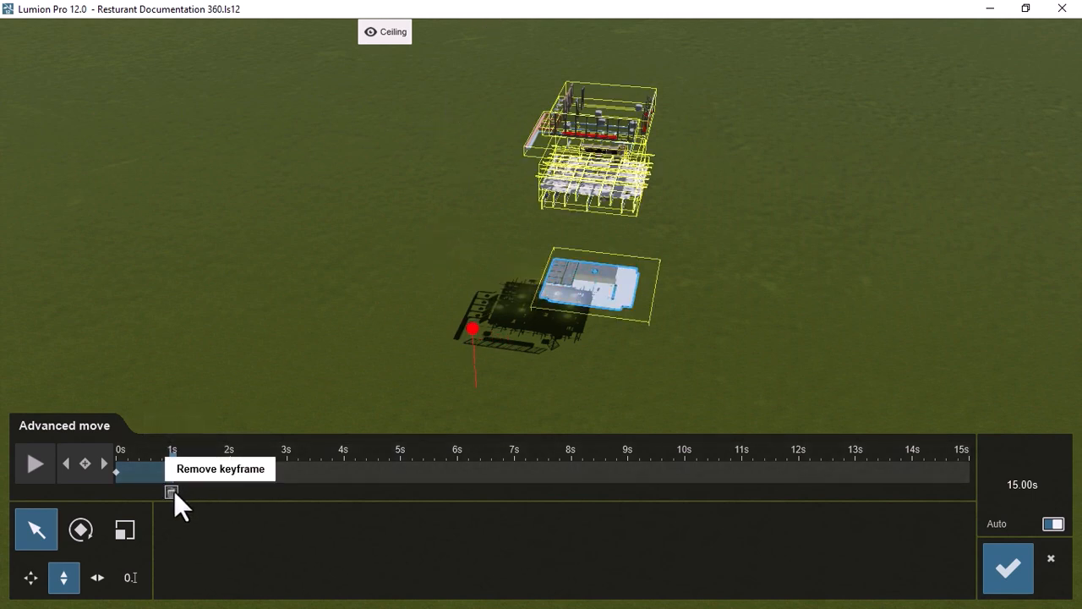
pyautogui.click(172, 491)
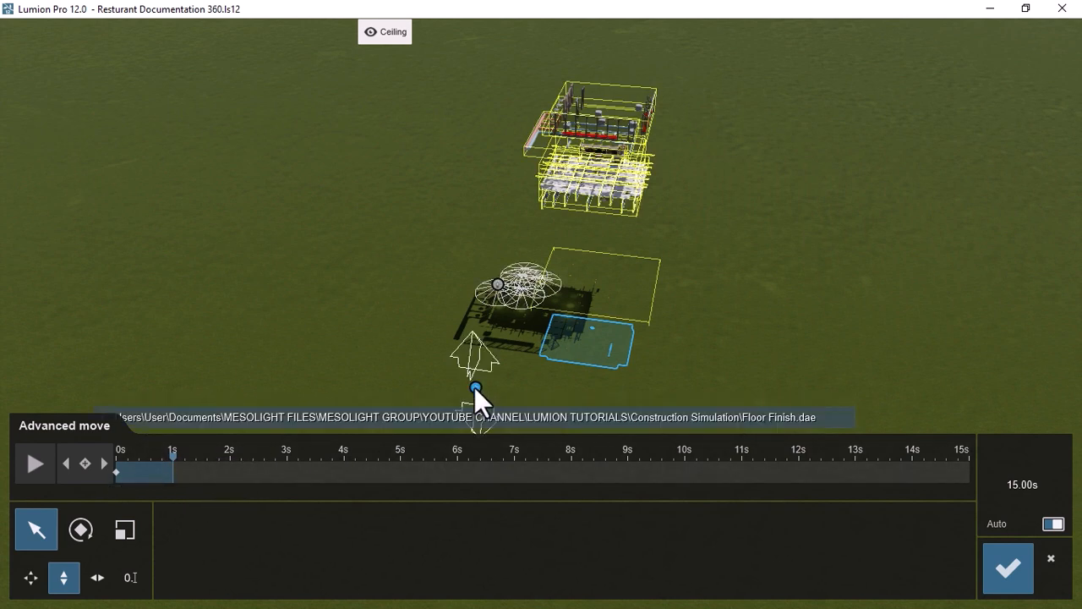
# Step: Raise the foundation to its built position at 1 s and the floor slab to its built position at 2 s
pyautogui.moveTo(475, 388); pyautogui.dragTo(475, 193)
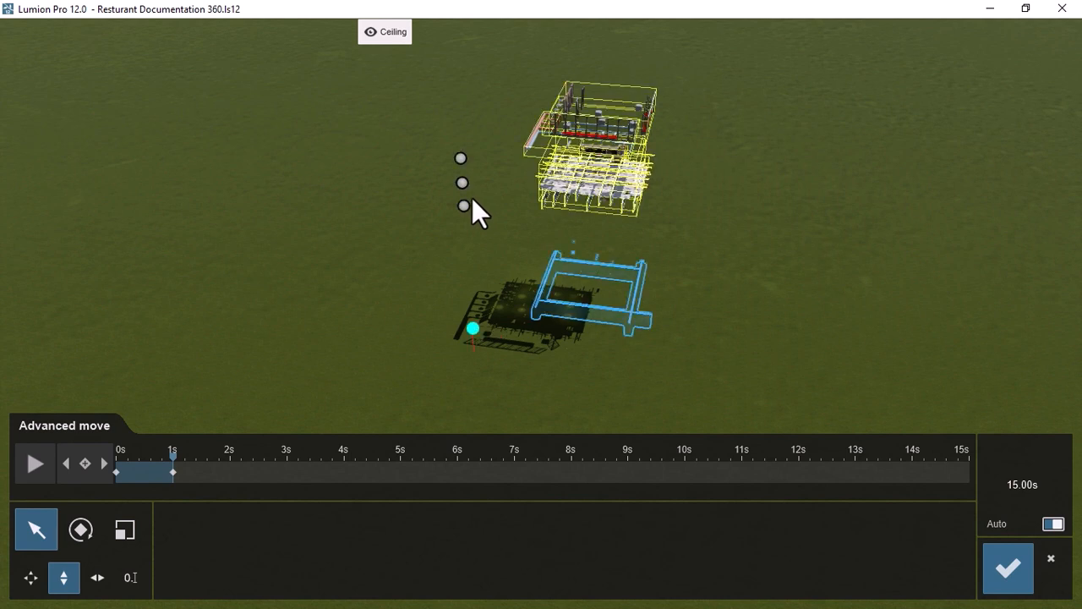
pyautogui.moveTo(176, 456); pyautogui.dragTo(230, 466)
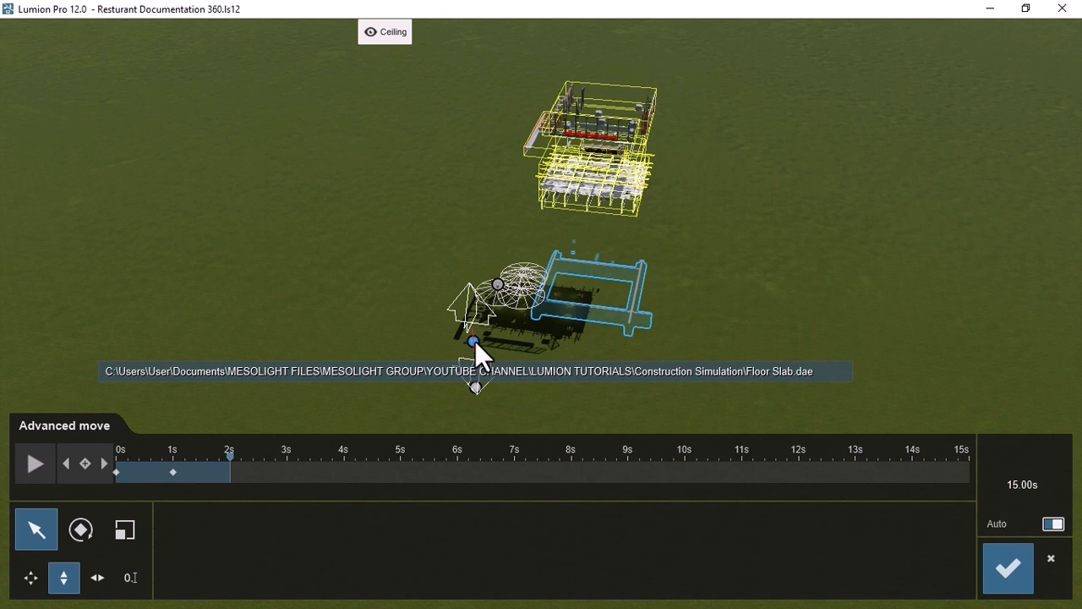
pyautogui.click(474, 341)
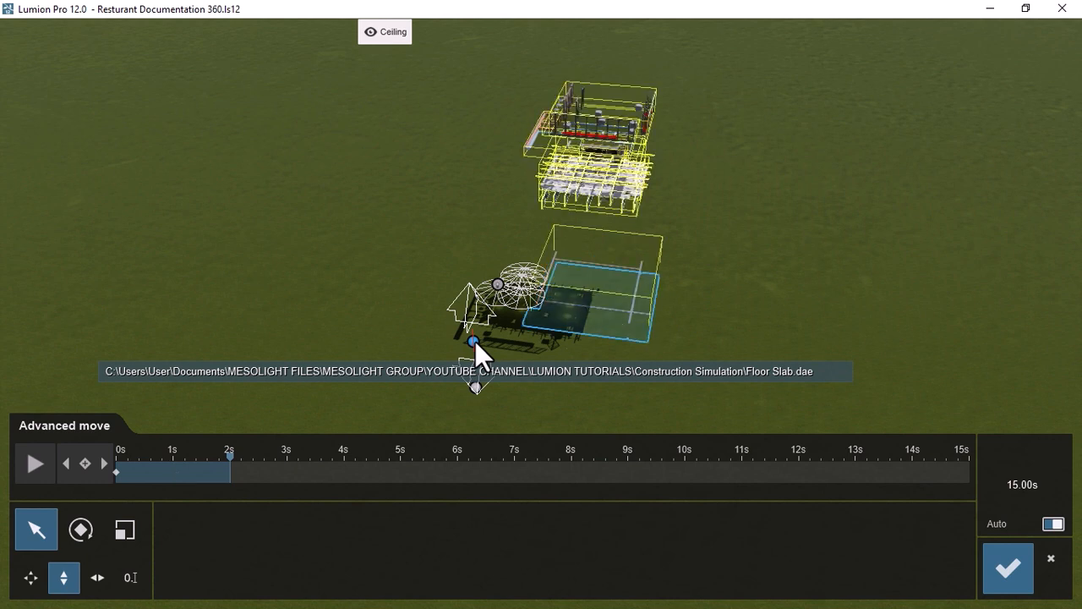
pyautogui.moveTo(476, 341); pyautogui.dragTo(474, 326)
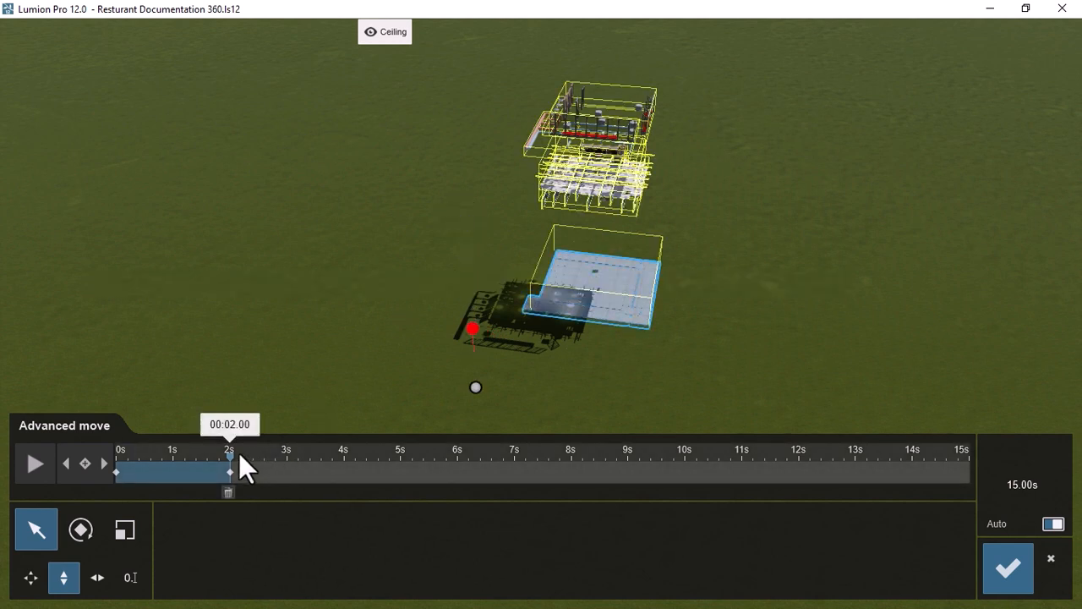
# Step: Raise the walls from below ground to their built position on the floor slab at 3 s
pyautogui.moveTo(229, 457); pyautogui.dragTo(291, 456)
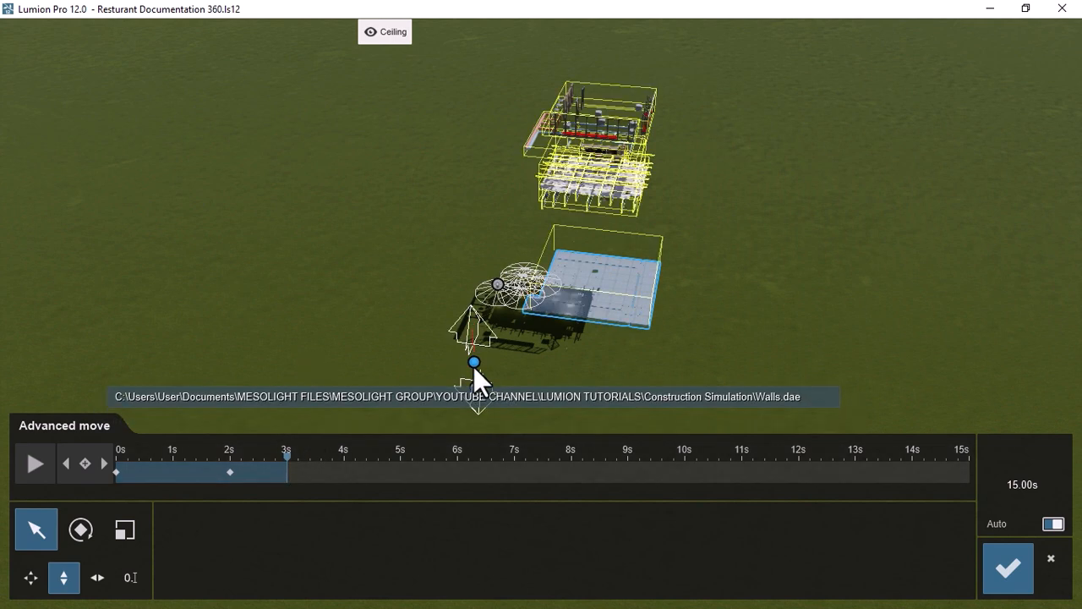
pyautogui.click(473, 362)
pyautogui.moveTo(478, 316); pyautogui.dragTo(499, 150)
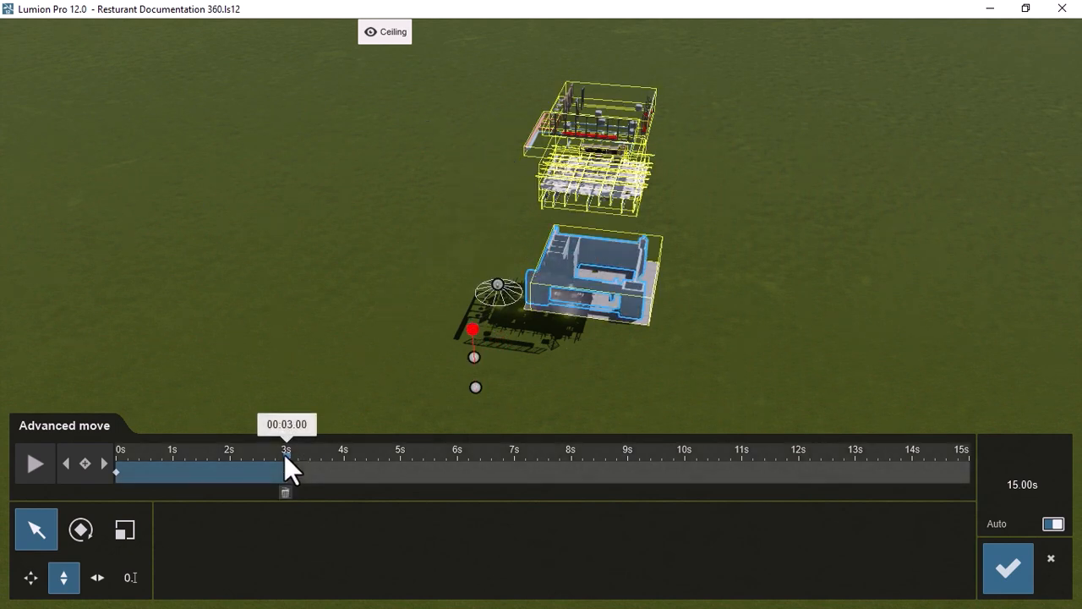
# Step: Sink the walls back below ground at 2 s and play the animation from the start
pyautogui.moveTo(284, 454); pyautogui.dragTo(227, 504)
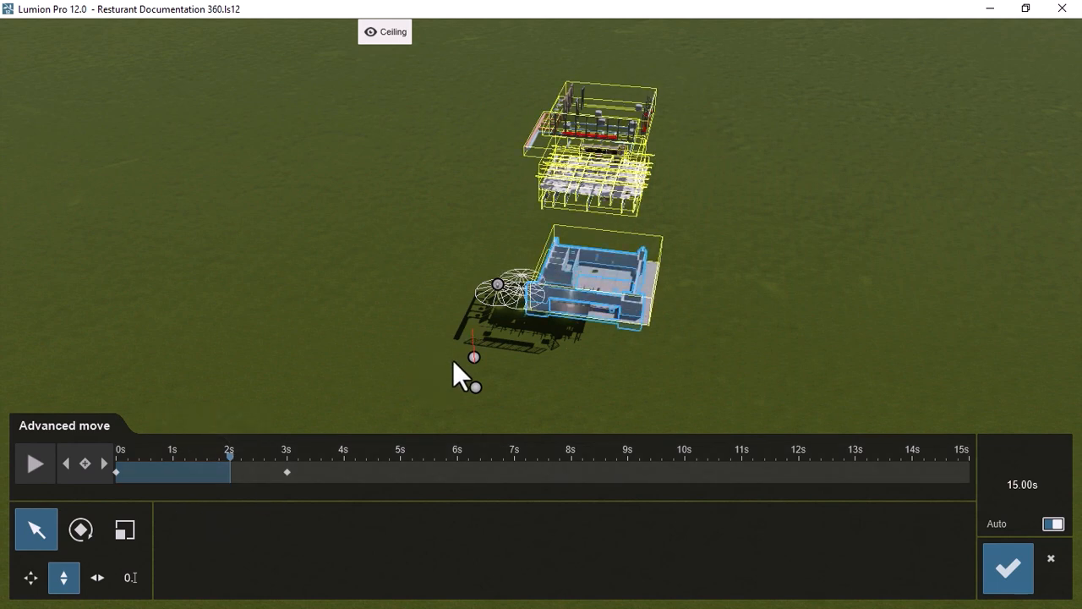
pyautogui.click(472, 349)
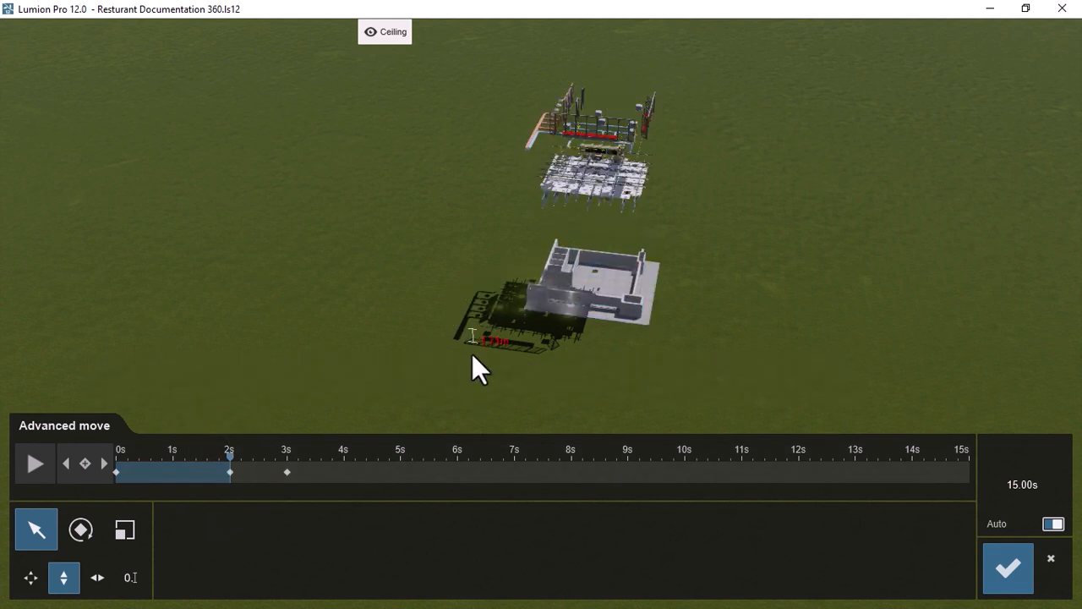
pyautogui.moveTo(480, 420); pyautogui.dragTo(483, 425)
pyautogui.moveTo(234, 456); pyautogui.dragTo(82, 474)
pyautogui.click(46, 464)
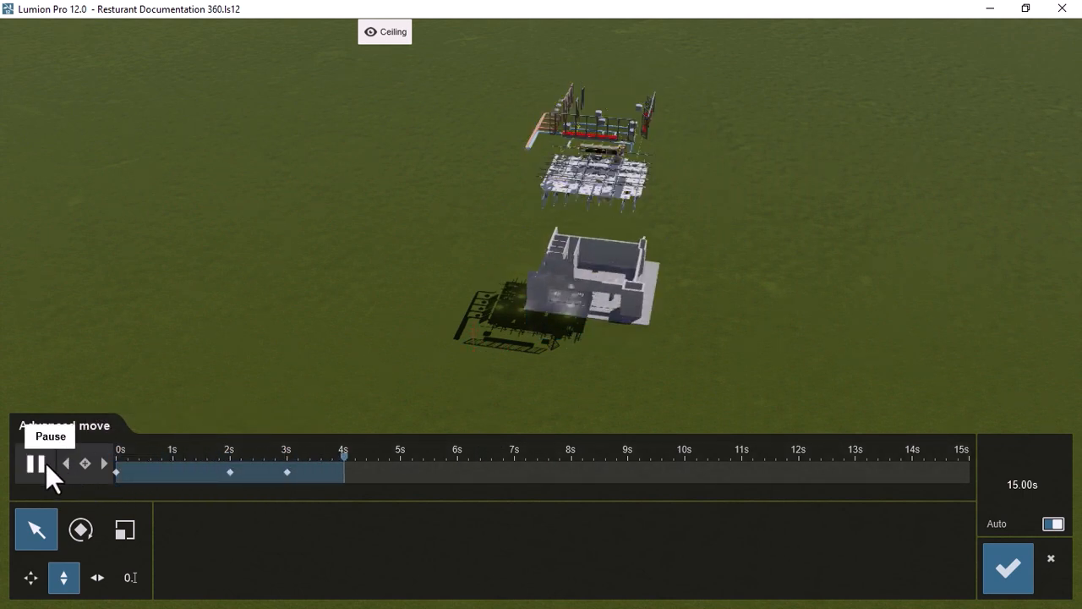
# Step: Raise the floor finish and the wall finish to their built positions at 4 s
pyautogui.click(344, 463)
pyautogui.moveTo(386, 458); pyautogui.dragTo(347, 464)
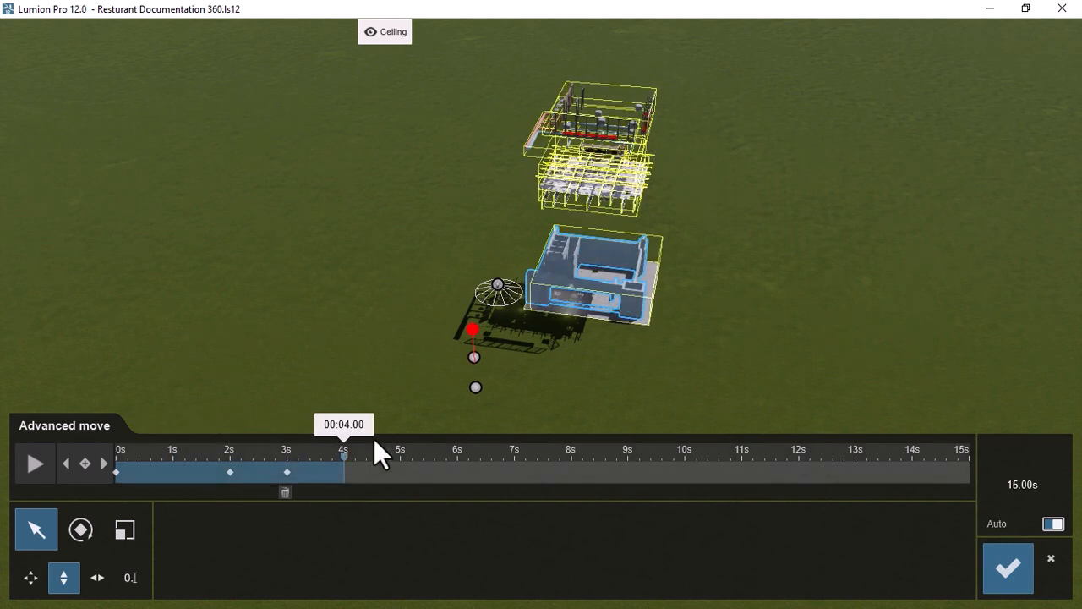
pyautogui.click(475, 388)
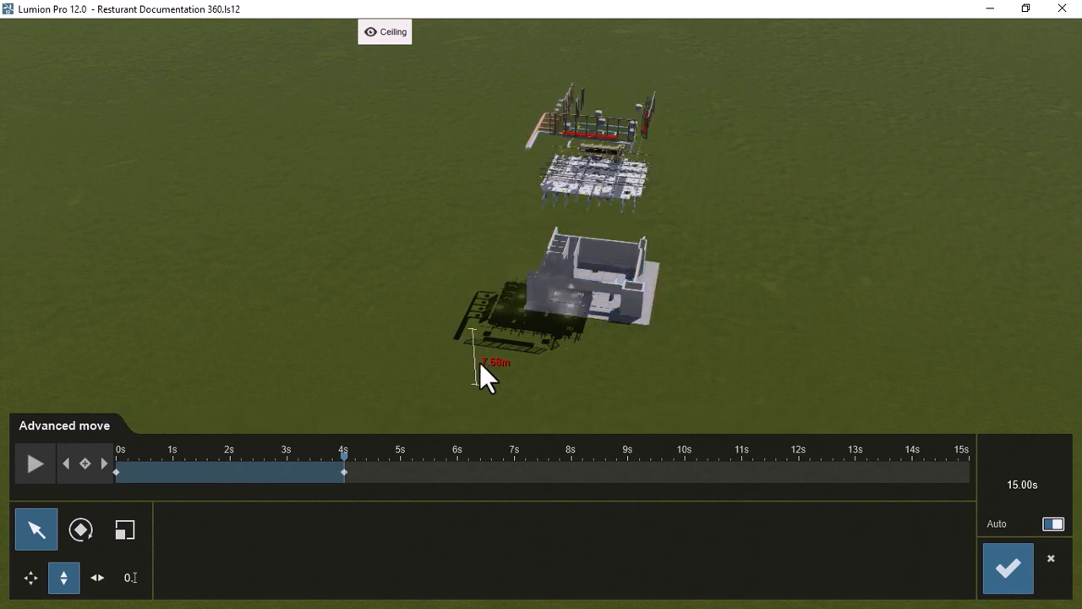
pyautogui.moveTo(484, 106); pyautogui.dragTo(484, 17)
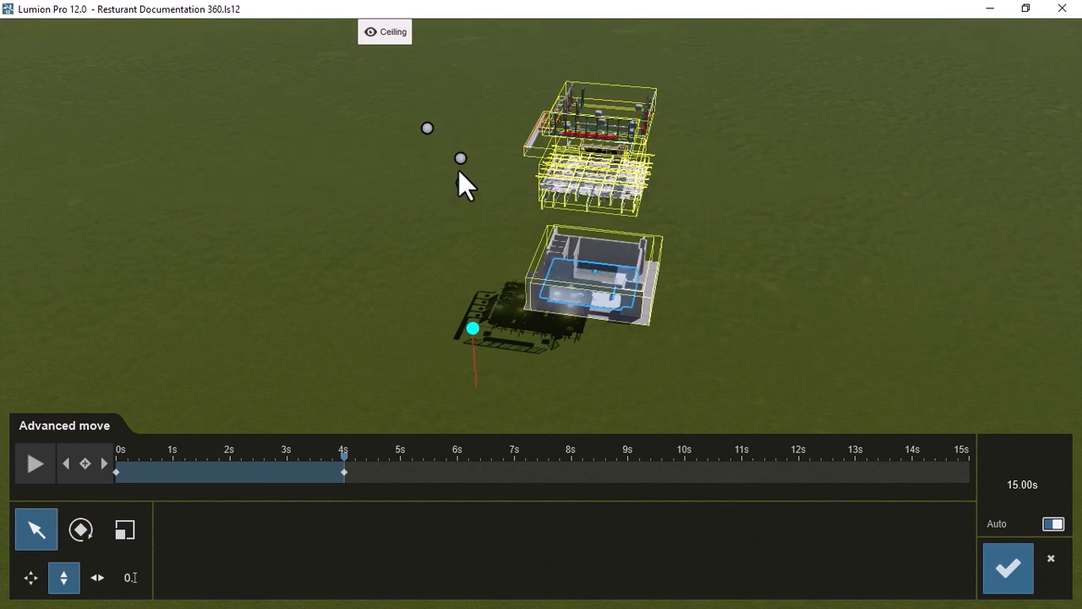
pyautogui.moveTo(464, 210)
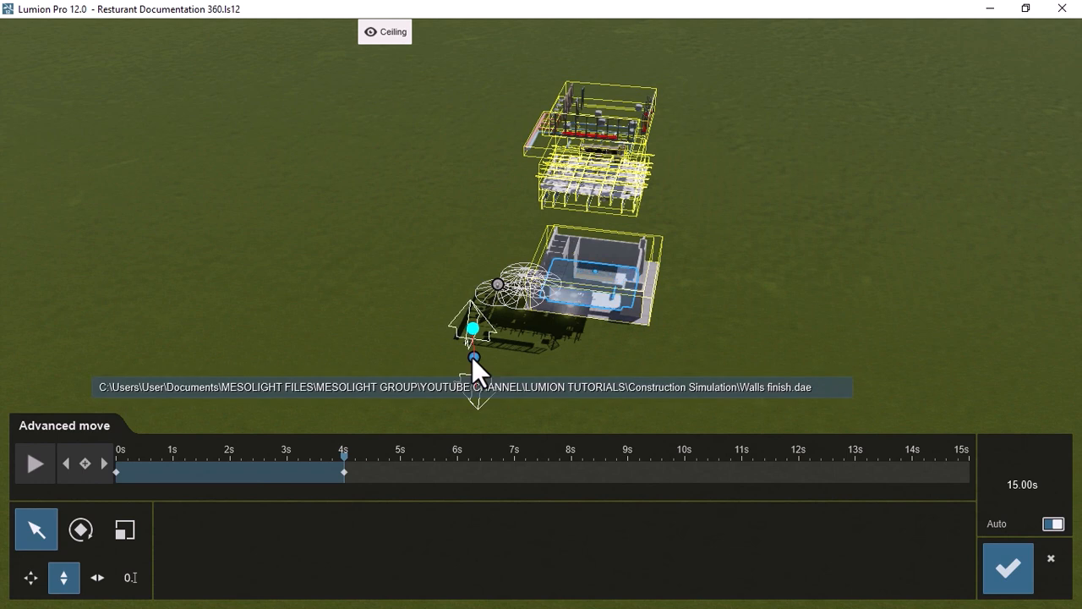
pyautogui.moveTo(472, 357); pyautogui.dragTo(468, 171)
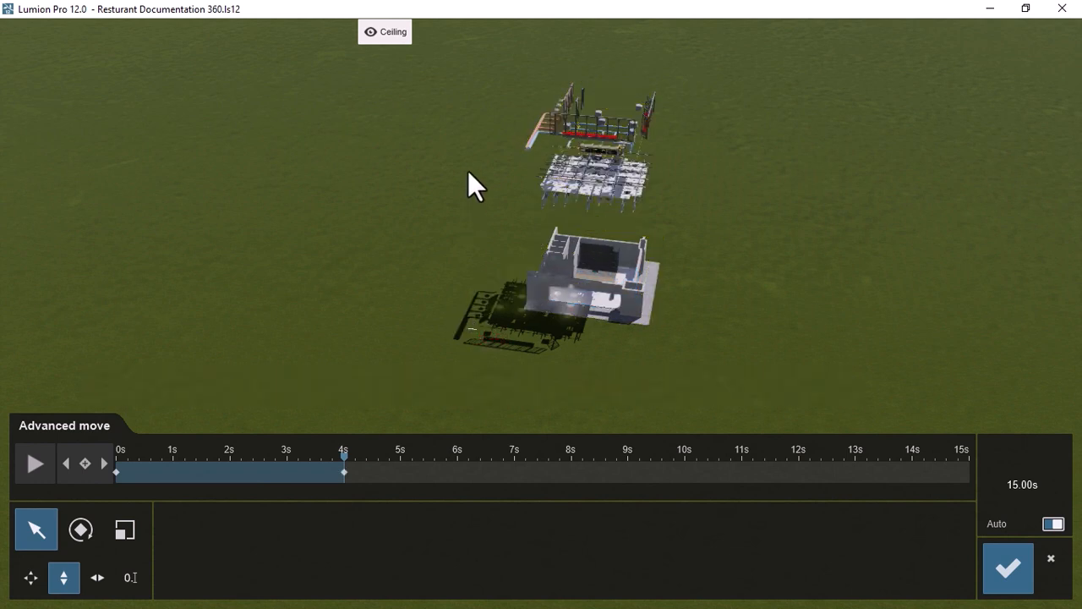
# Step: Sink the wall finish and the floor finish back below ground at 3 s
pyautogui.moveTo(346, 457); pyautogui.dragTo(283, 463)
pyautogui.moveTo(472, 335)
pyautogui.mouseDown()
pyautogui.moveTo(460, 443)
pyautogui.moveTo(473, 351)
pyautogui.mouseUp()
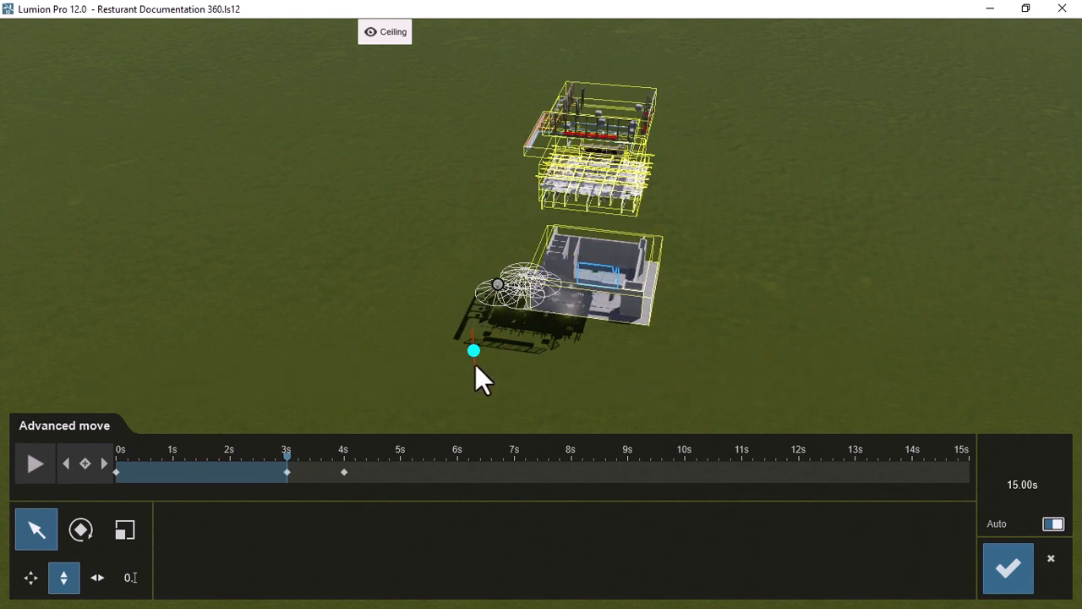
pyautogui.click(473, 346)
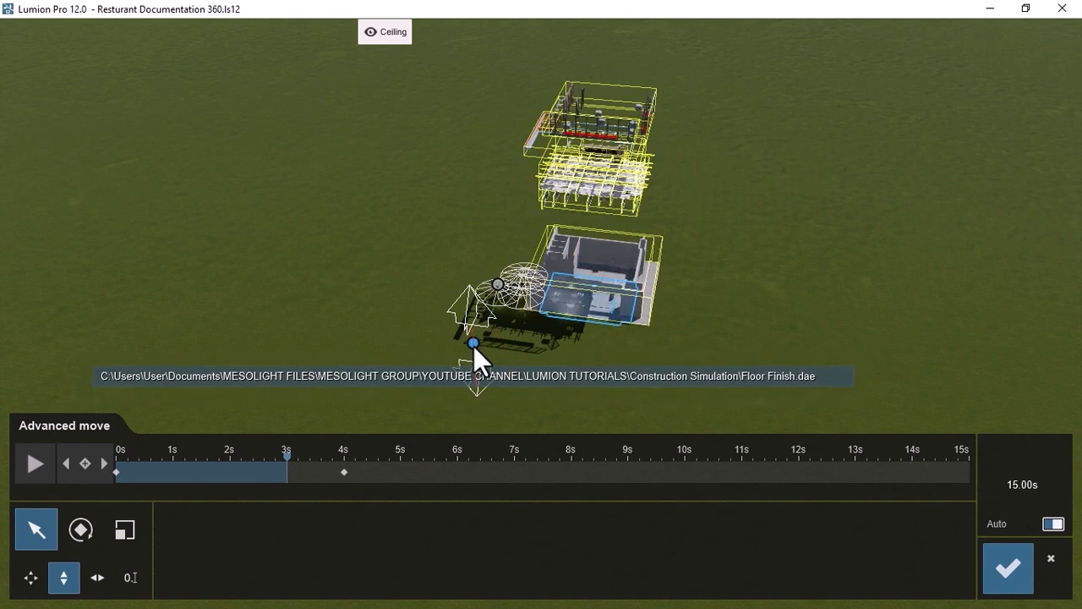
pyautogui.moveTo(474, 345)
pyautogui.mouseDown()
pyautogui.moveTo(472, 379)
pyautogui.moveTo(477, 332)
pyautogui.mouseUp()
# Step: Lower the doors into the walls at 5 s and lift them high above the building at 4 s
pyautogui.moveTo(289, 455); pyautogui.dragTo(400, 469)
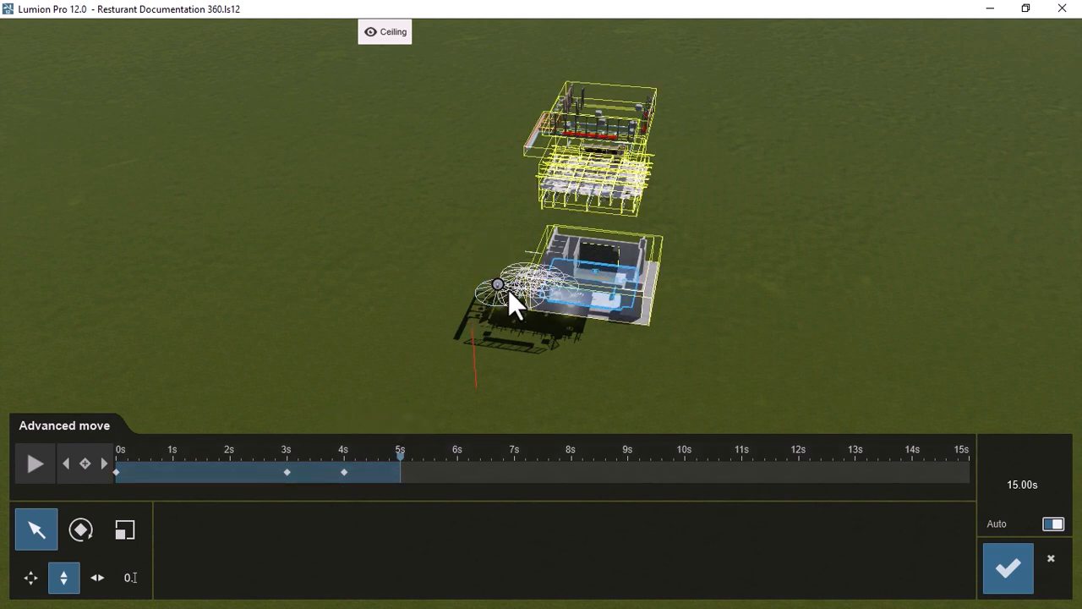
pyautogui.click(569, 119)
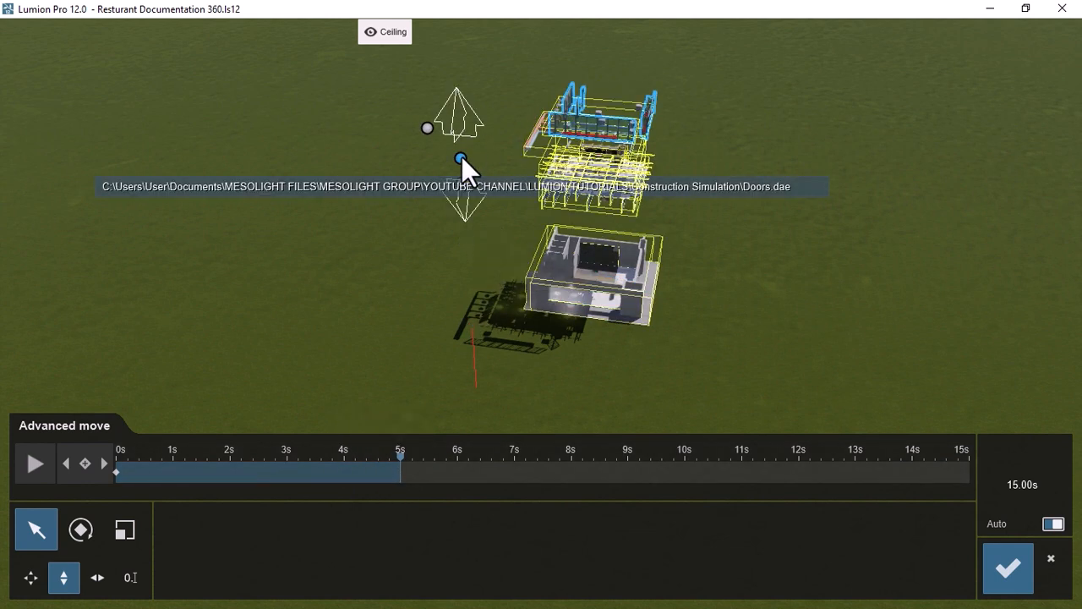
pyautogui.moveTo(462, 157); pyautogui.dragTo(472, 328)
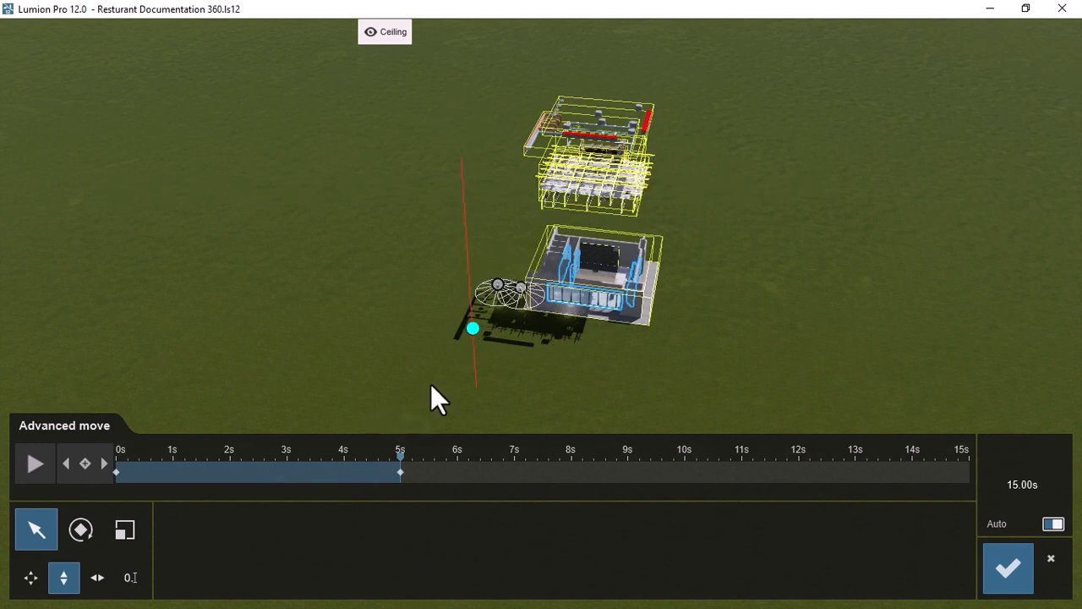
pyautogui.click(394, 459)
pyautogui.moveTo(394, 459); pyautogui.dragTo(344, 465)
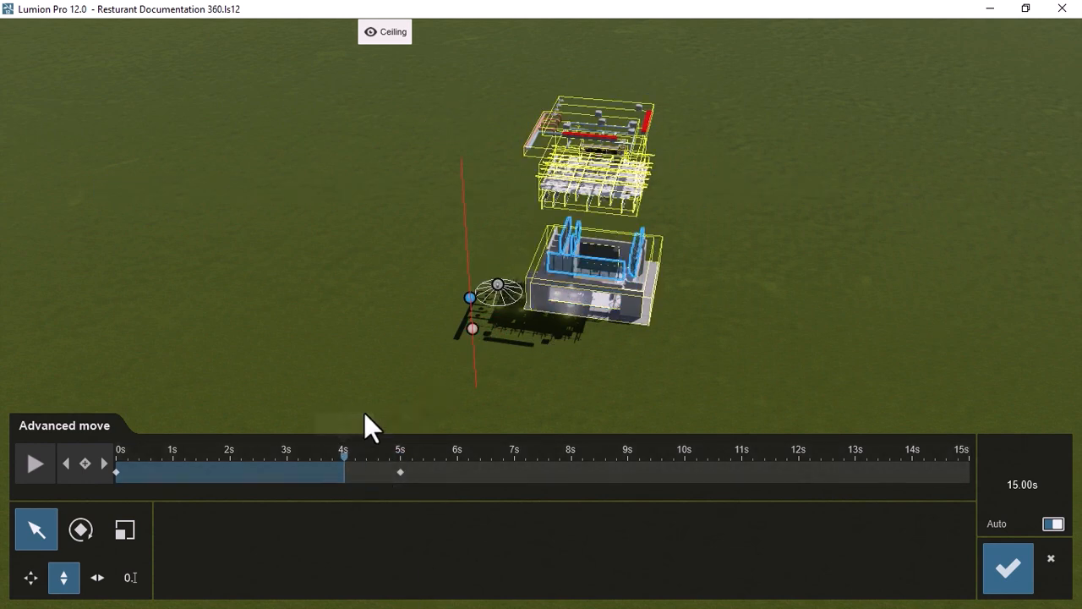
pyautogui.moveTo(471, 298); pyautogui.dragTo(460, 58)
# Step: Play back the door animation, accept the Advanced Move edits and preview the clip
pyautogui.click(310, 465)
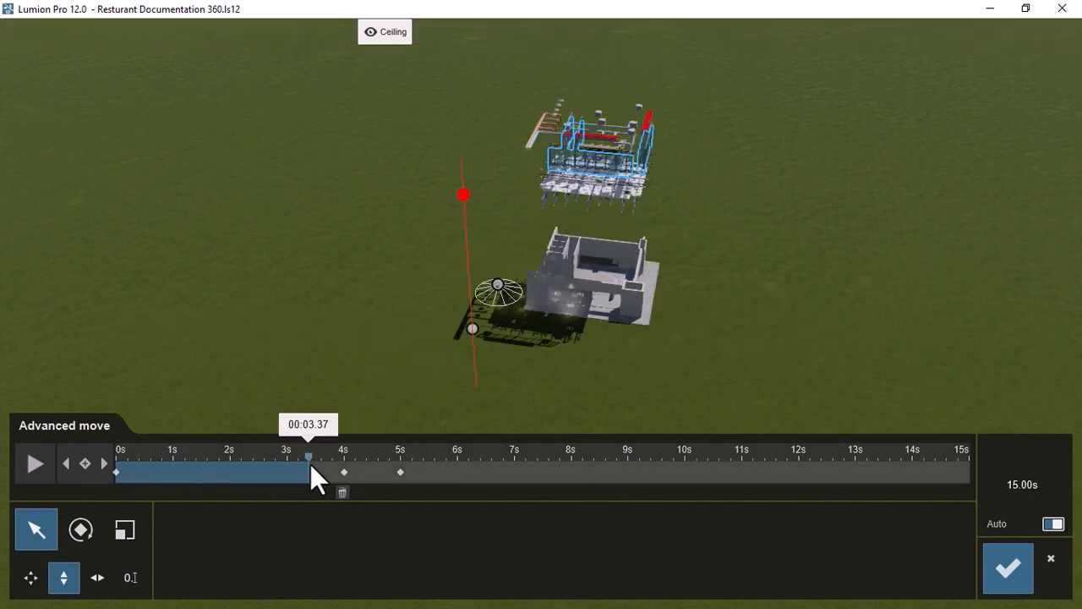
pyautogui.click(34, 465)
pyautogui.click(35, 465)
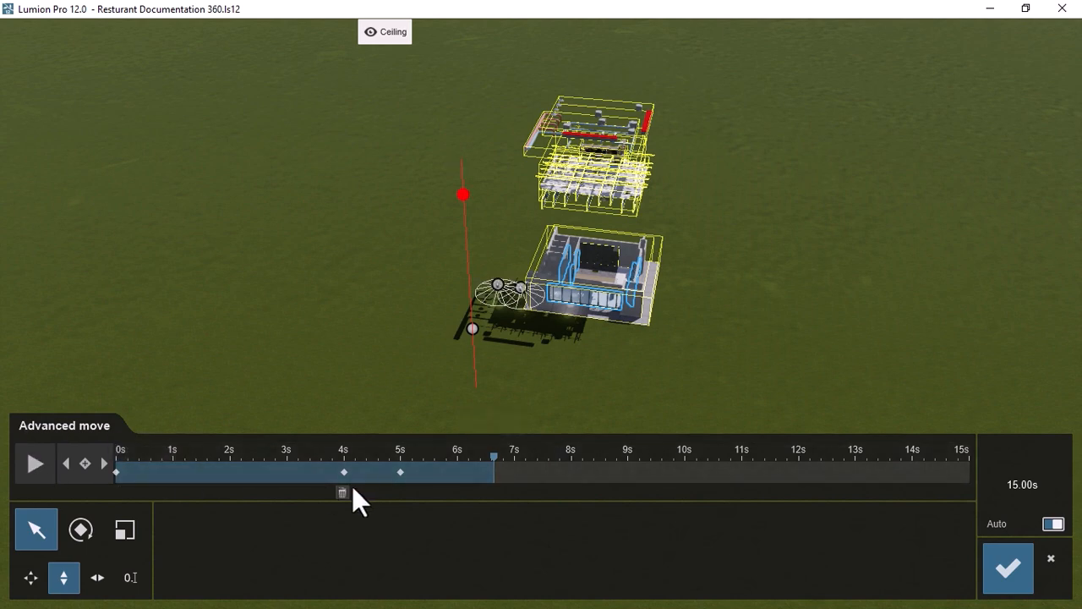
pyautogui.moveTo(499, 466); pyautogui.dragTo(295, 491)
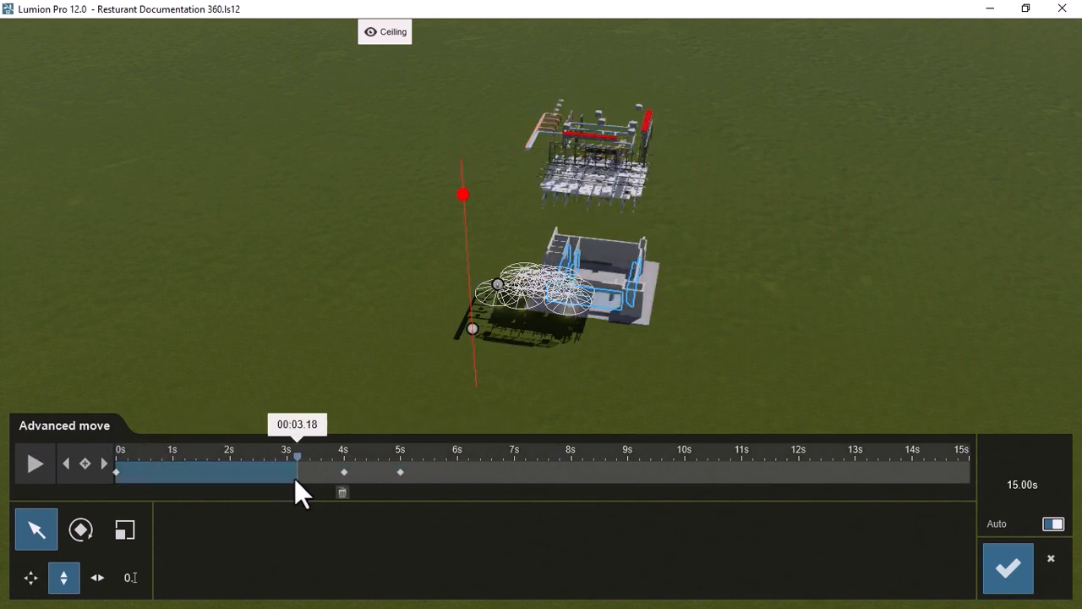
pyautogui.click(1008, 568)
pyautogui.click(40, 429)
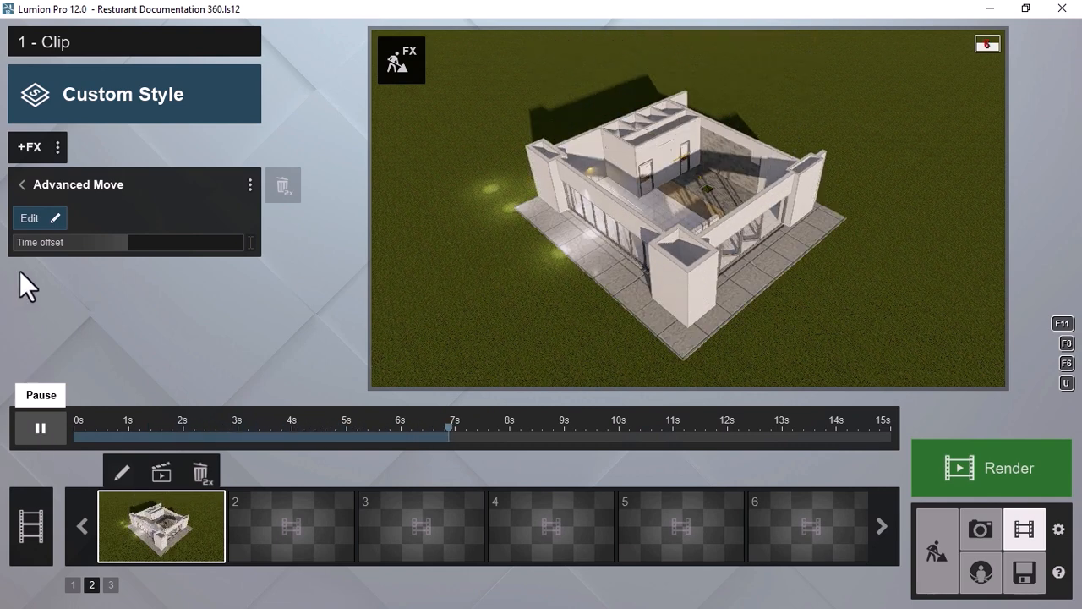
# Step: Reopen the Advanced Move effect and lower the furniture from the raised stack into the building at 6 s
pyautogui.click(30, 217)
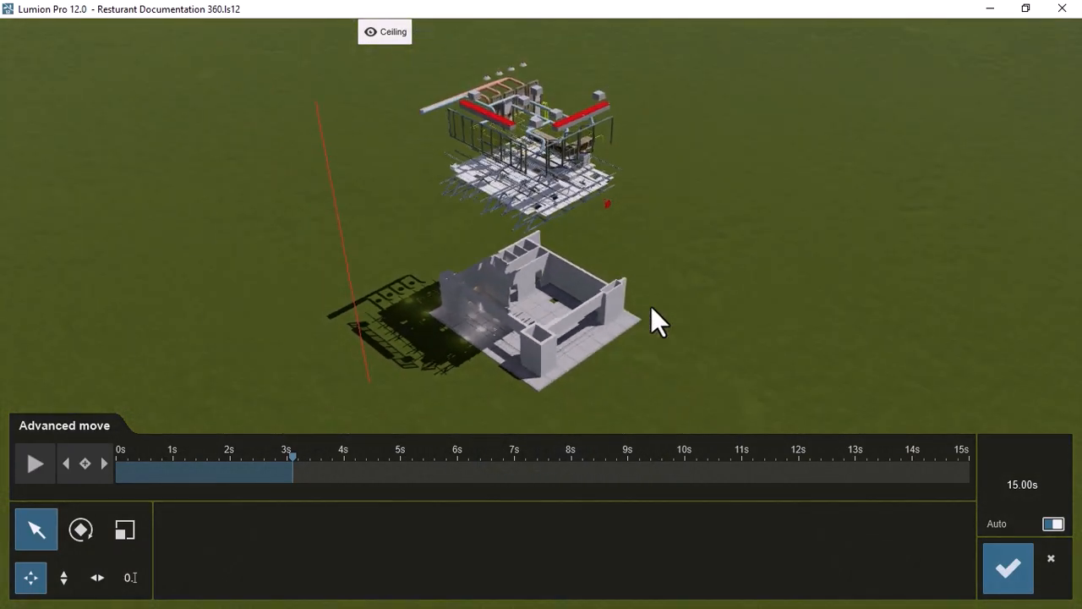
pyautogui.moveTo(288, 461); pyautogui.dragTo(458, 459)
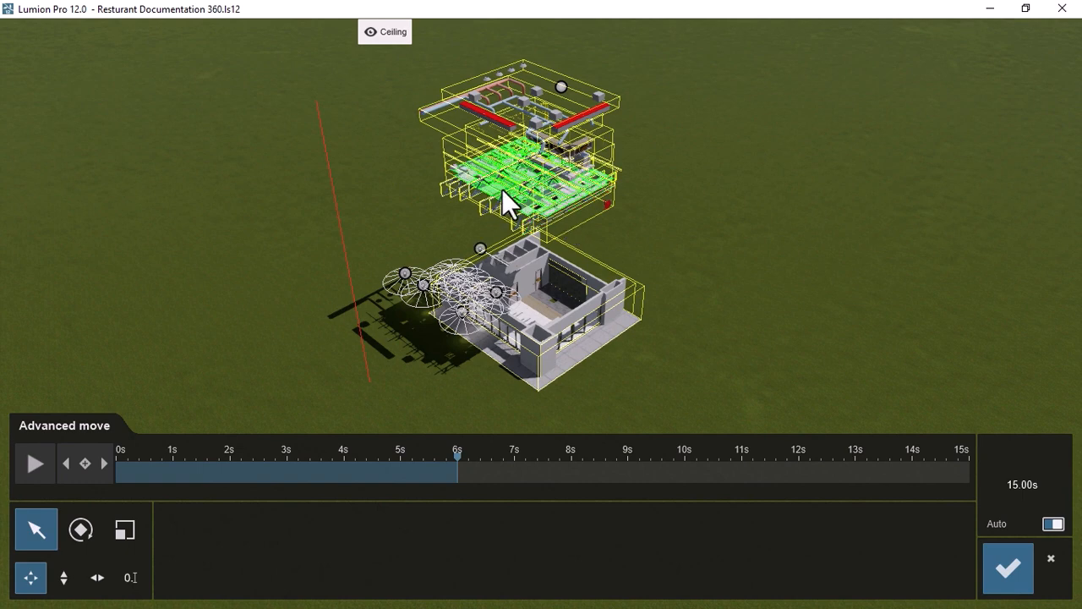
pyautogui.scroll(-2, 571, 161)
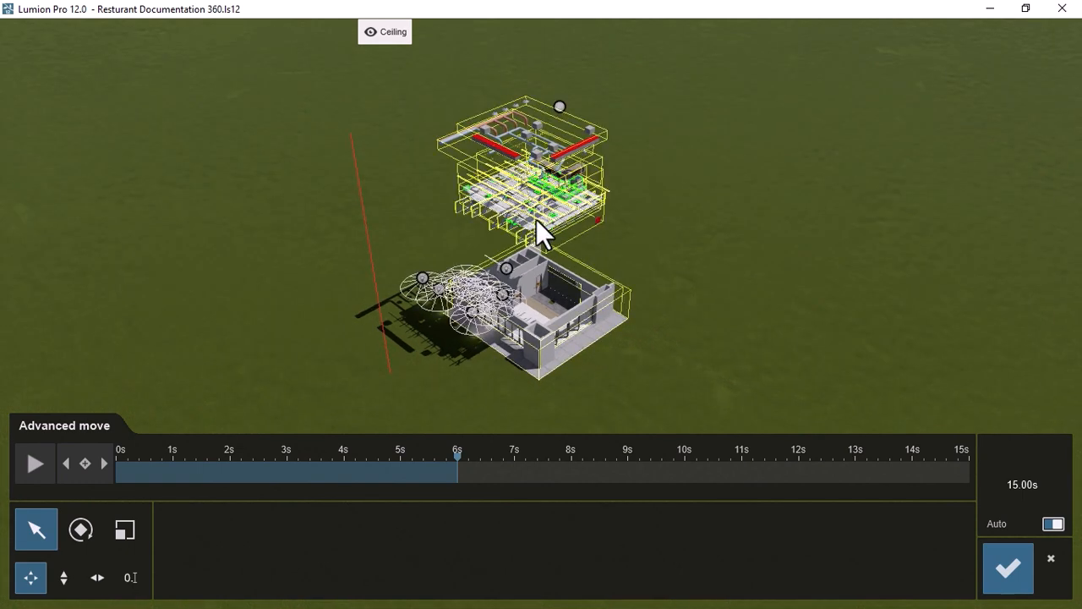
pyautogui.scroll(3, 536, 217)
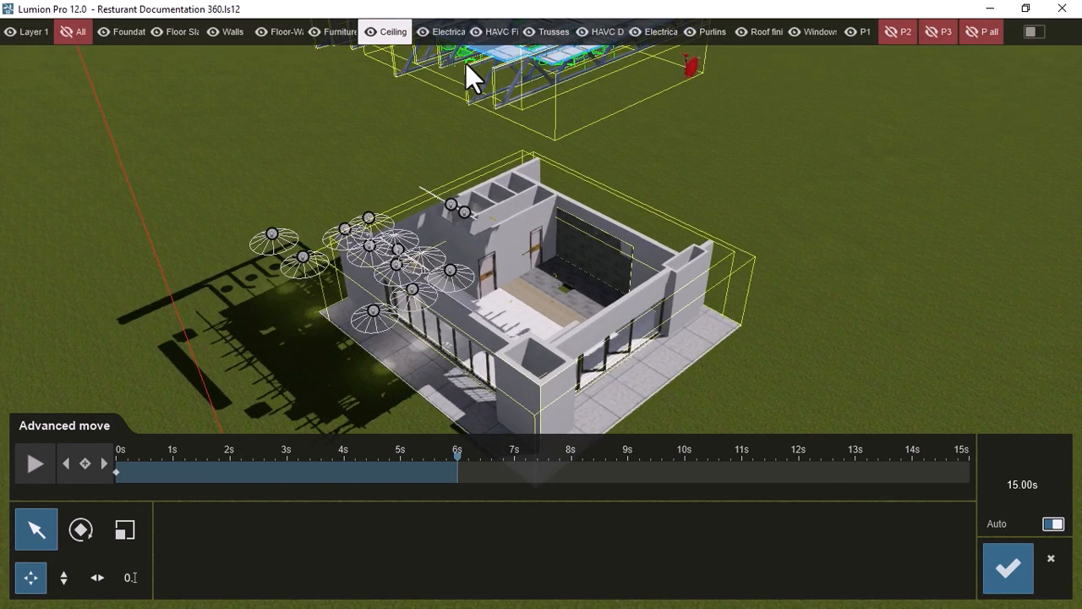
pyautogui.scroll(-3, 493, 224)
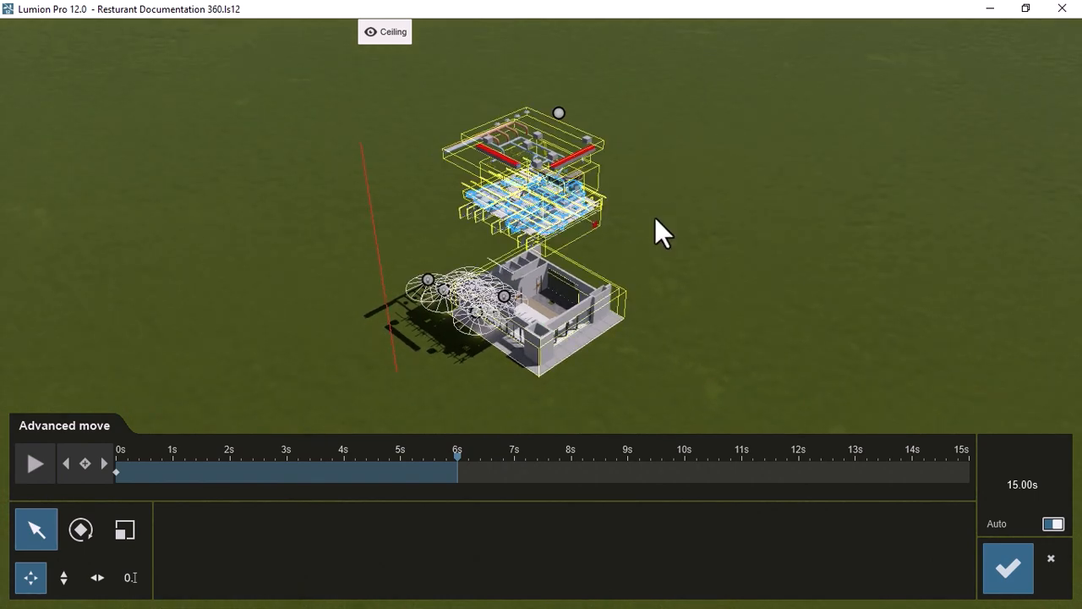
pyautogui.scroll(-2, 529, 313)
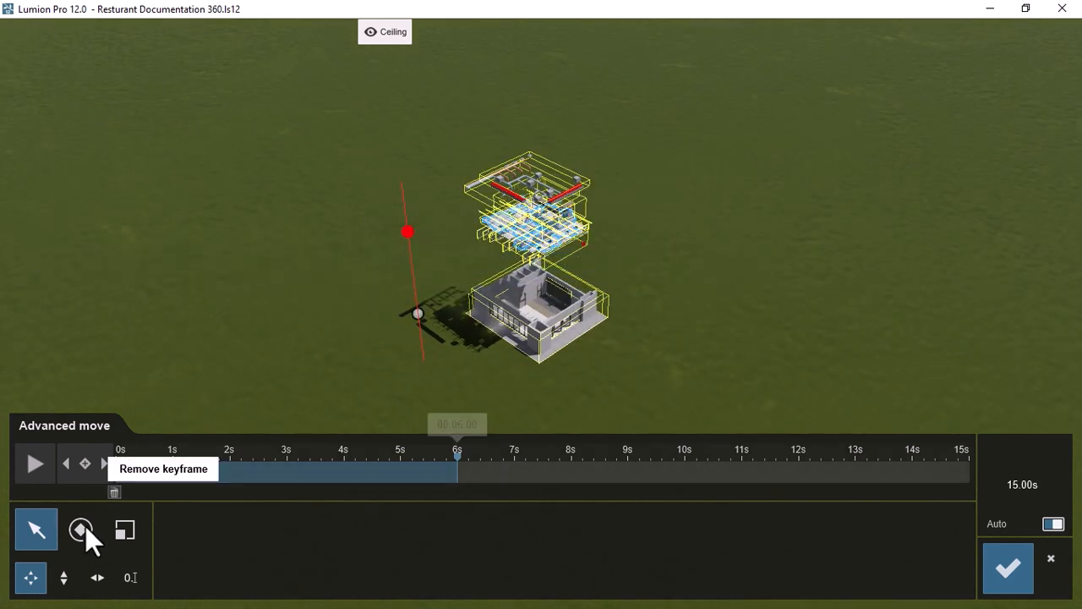
pyautogui.click(64, 578)
pyautogui.moveTo(409, 231); pyautogui.dragTo(462, 607)
# Step: Lift the furniture back up above the building at 5 s
pyautogui.moveTo(461, 453); pyautogui.dragTo(400, 471)
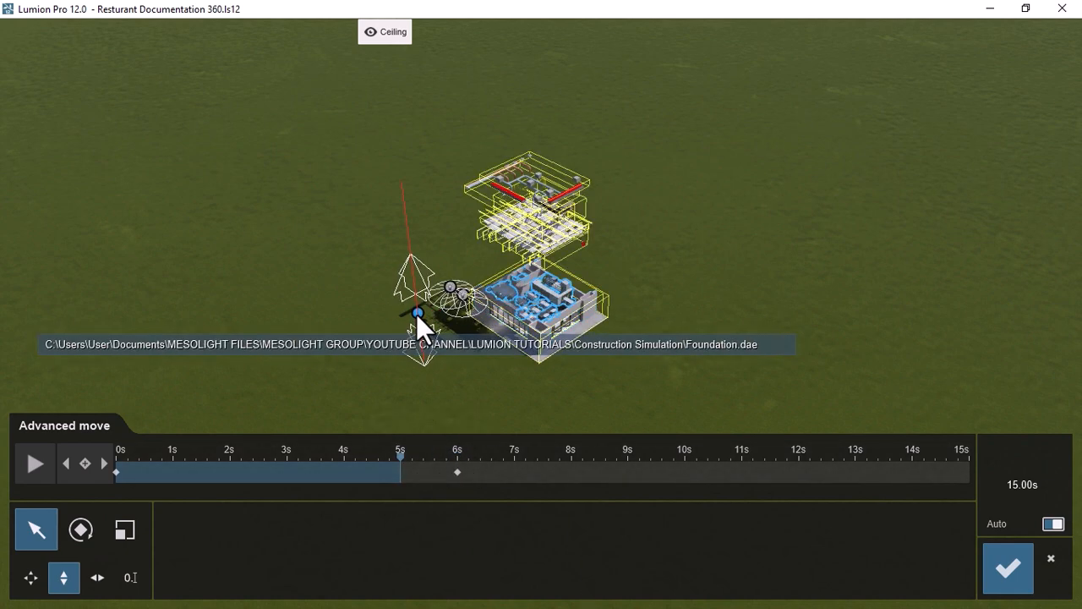
pyautogui.scroll(4, 415, 315)
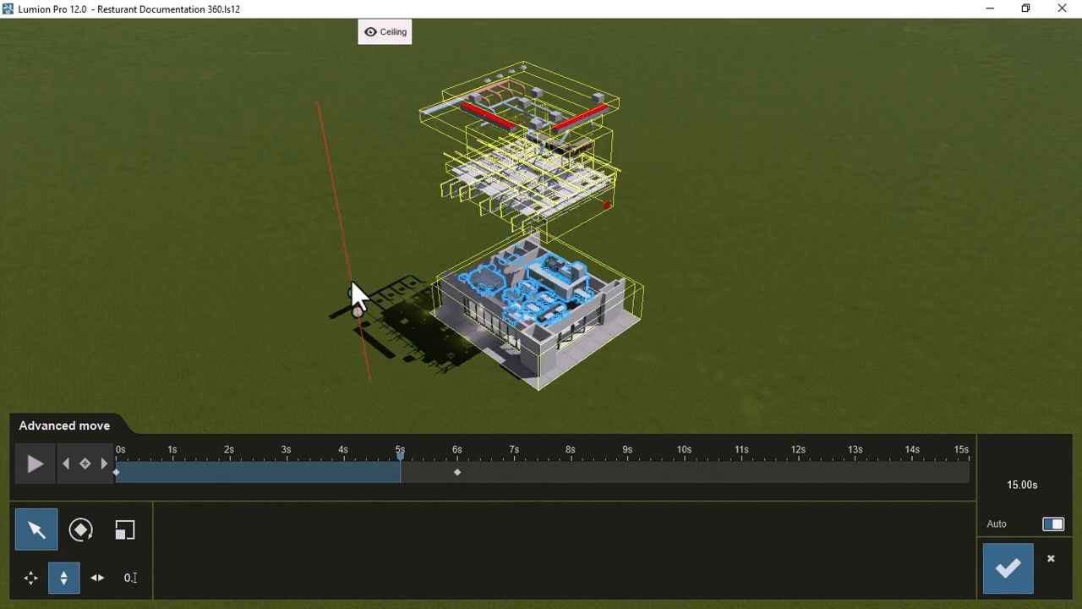
pyautogui.moveTo(355, 288)
pyautogui.mouseDown(button='right')
pyautogui.moveTo(383, 286)
pyautogui.moveTo(350, 296)
pyautogui.moveTo(373, 289)
pyautogui.mouseUp(button='right')
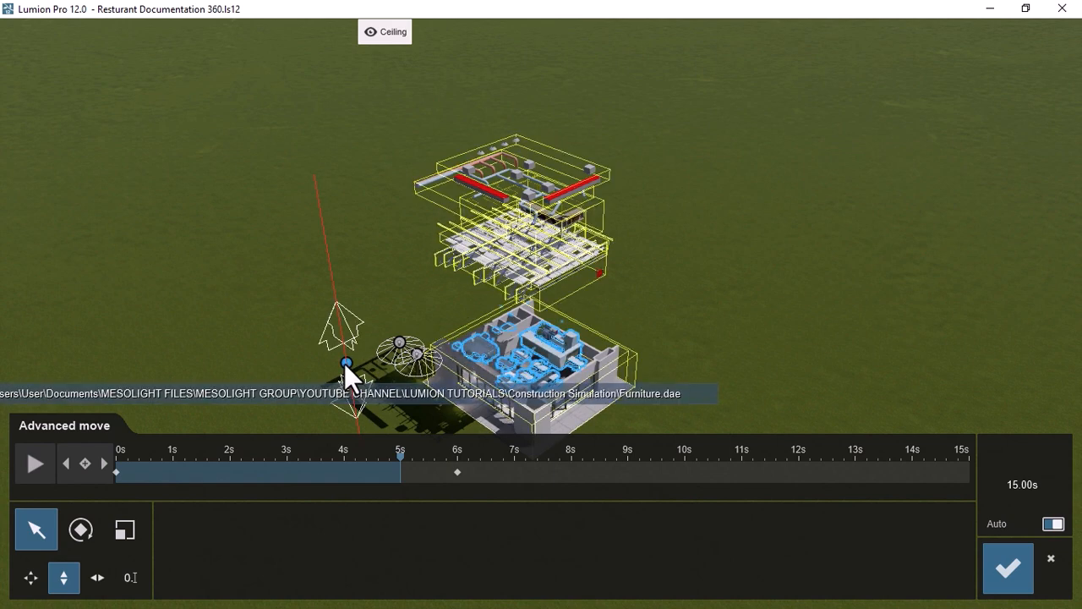
pyautogui.moveTo(345, 363); pyautogui.dragTo(241, 1)
# Step: Lower the bulkhead into the building at 7 s and lift it back above the walls at 6 s
pyautogui.moveTo(402, 456); pyautogui.dragTo(515, 454)
pyautogui.scroll(-5, 680, 274)
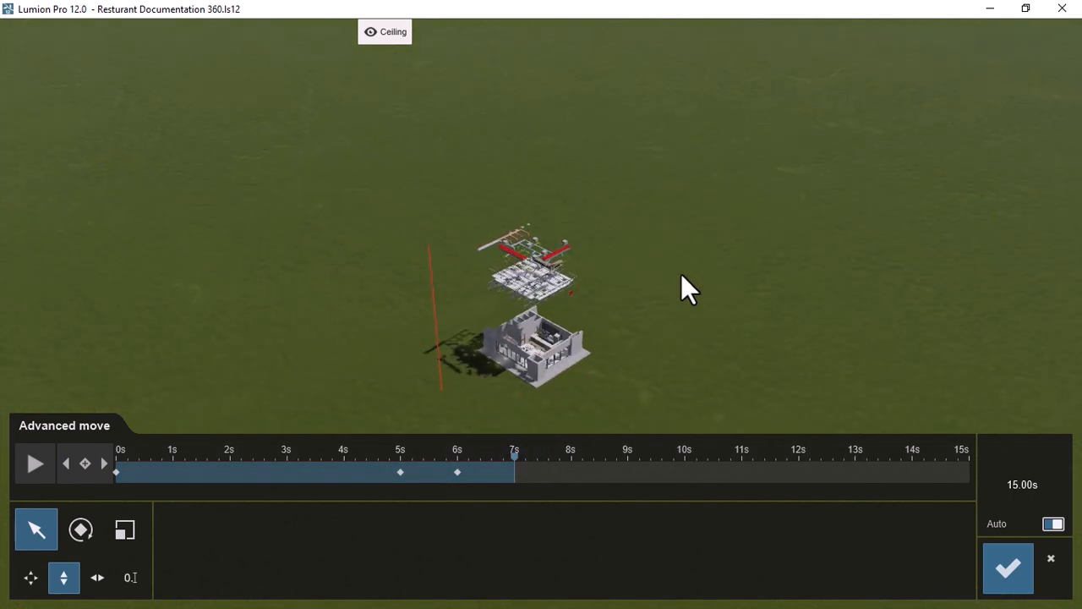
pyautogui.scroll(3, 548, 369)
pyautogui.scroll(5, 548, 368)
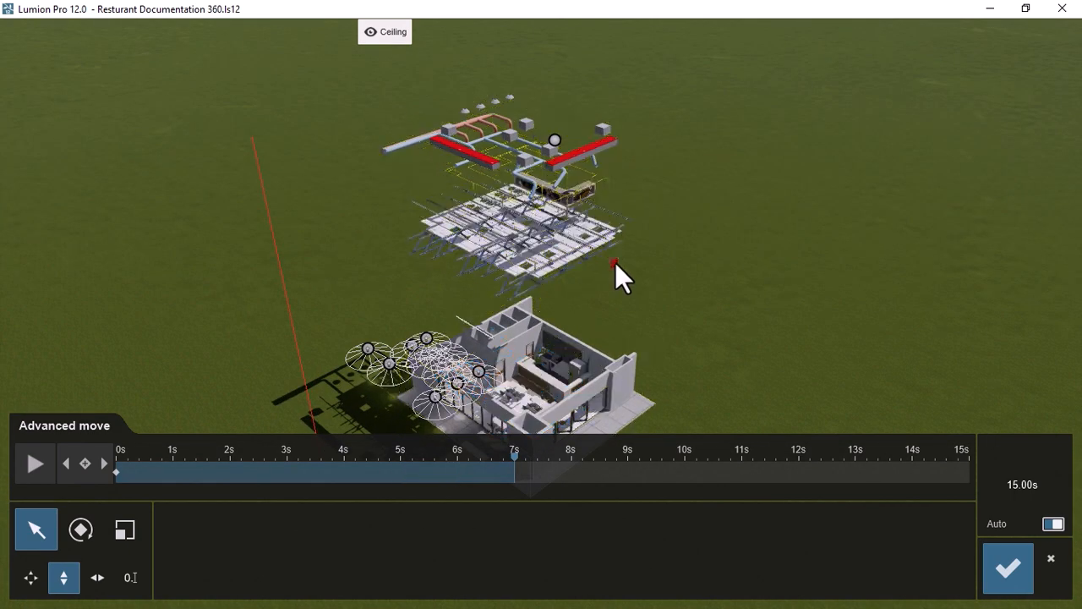
pyautogui.scroll(-5, 596, 263)
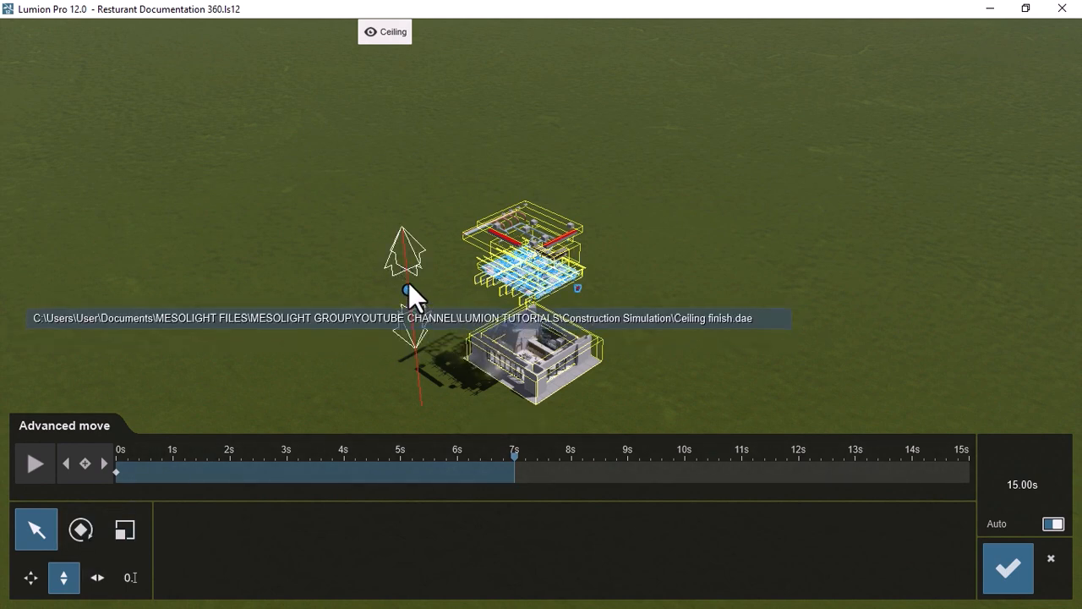
pyautogui.moveTo(405, 272); pyautogui.dragTo(416, 356)
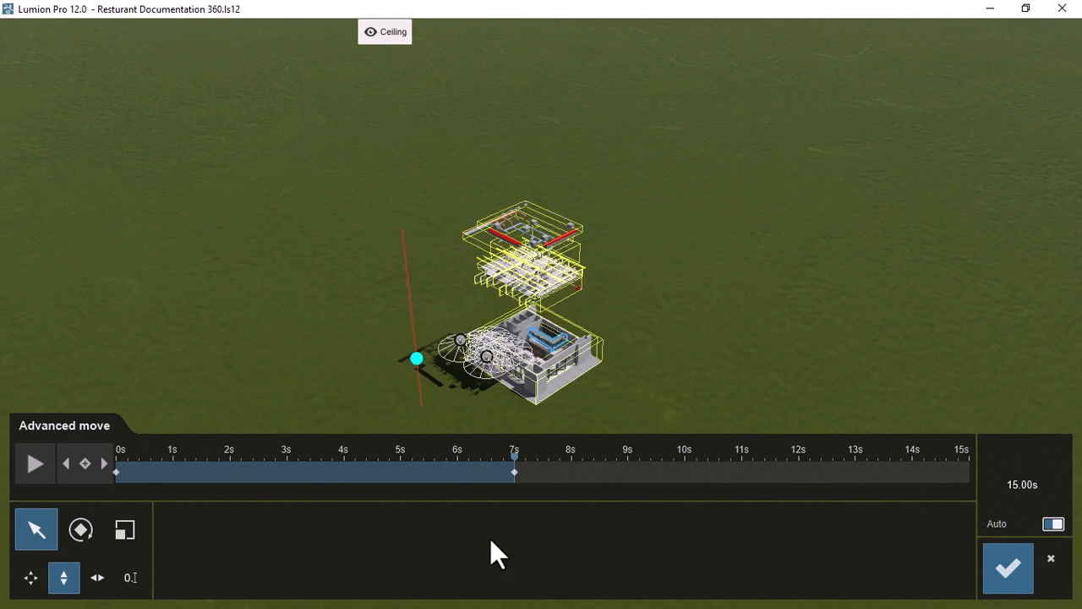
pyautogui.moveTo(513, 457); pyautogui.dragTo(458, 455)
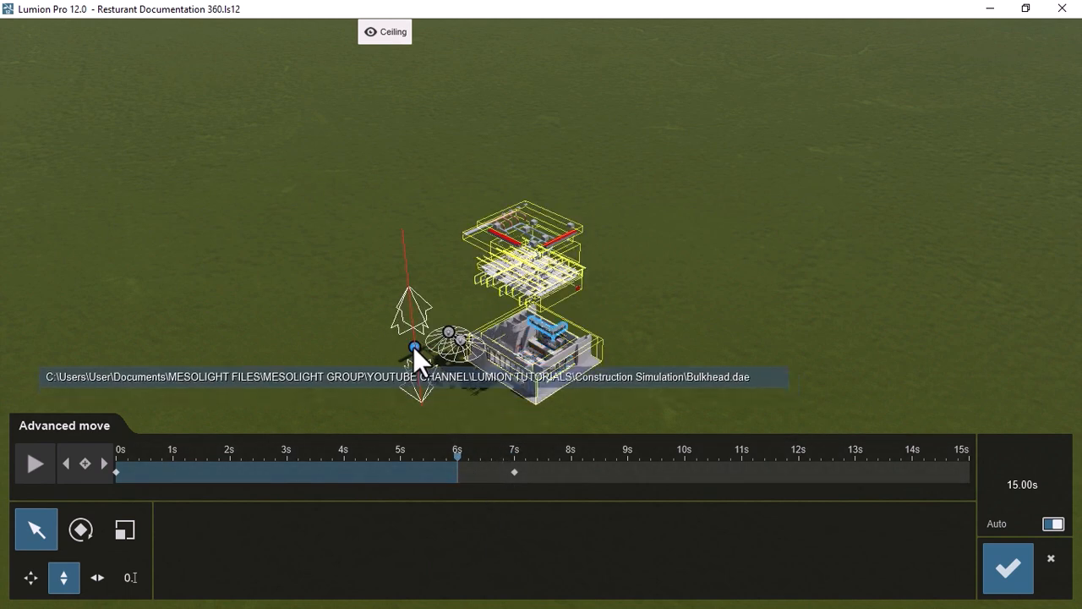
pyautogui.moveTo(413, 355); pyautogui.dragTo(309, 12)
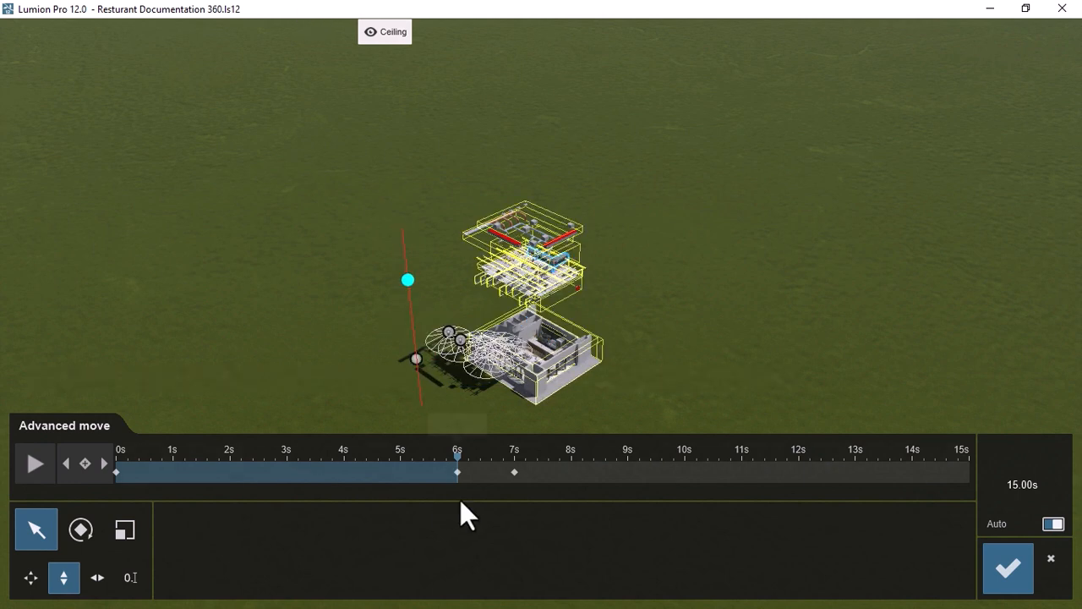
# Step: Lower the HVAC duct outlets into the building at 8 s and lift them above it at 7 s
pyautogui.moveTo(462, 454); pyautogui.dragTo(577, 478)
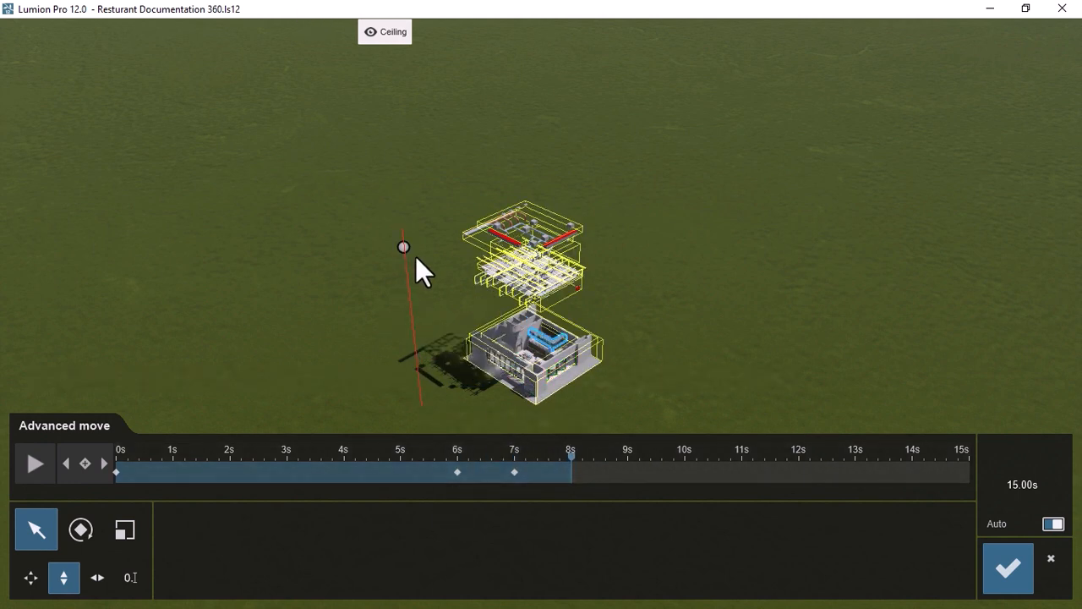
pyautogui.click(578, 288)
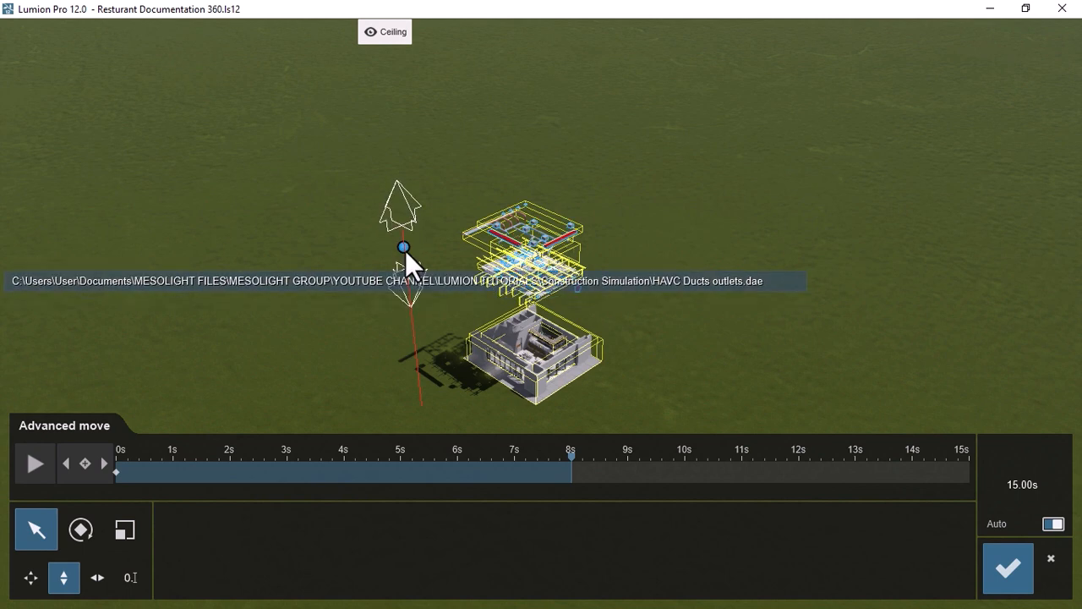
pyautogui.moveTo(404, 247); pyautogui.dragTo(425, 608)
pyautogui.moveTo(572, 458); pyautogui.dragTo(514, 441)
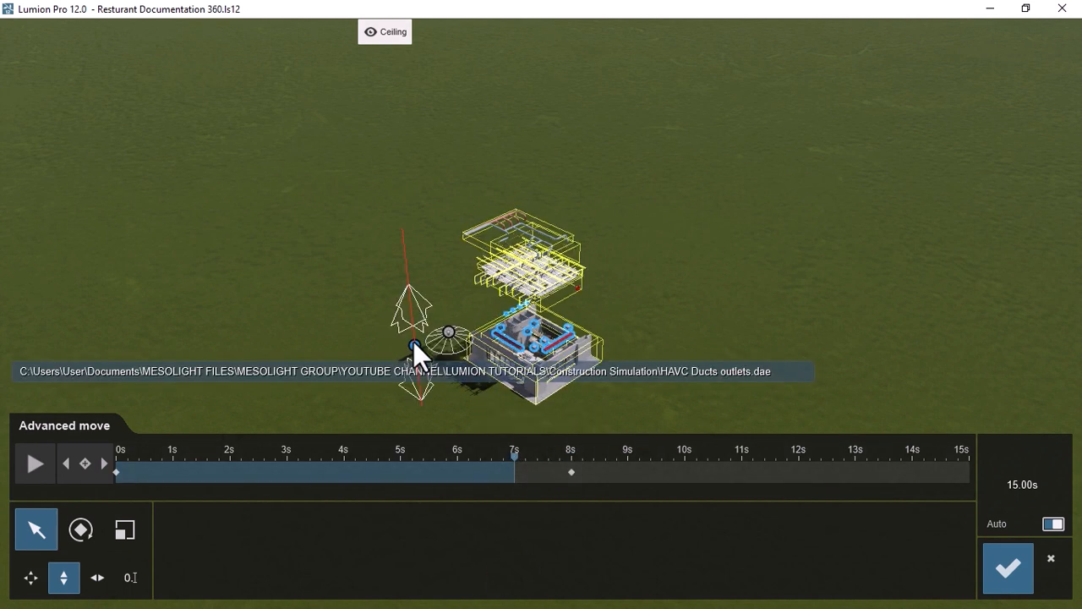
pyautogui.moveTo(413, 343); pyautogui.dragTo(375, 12)
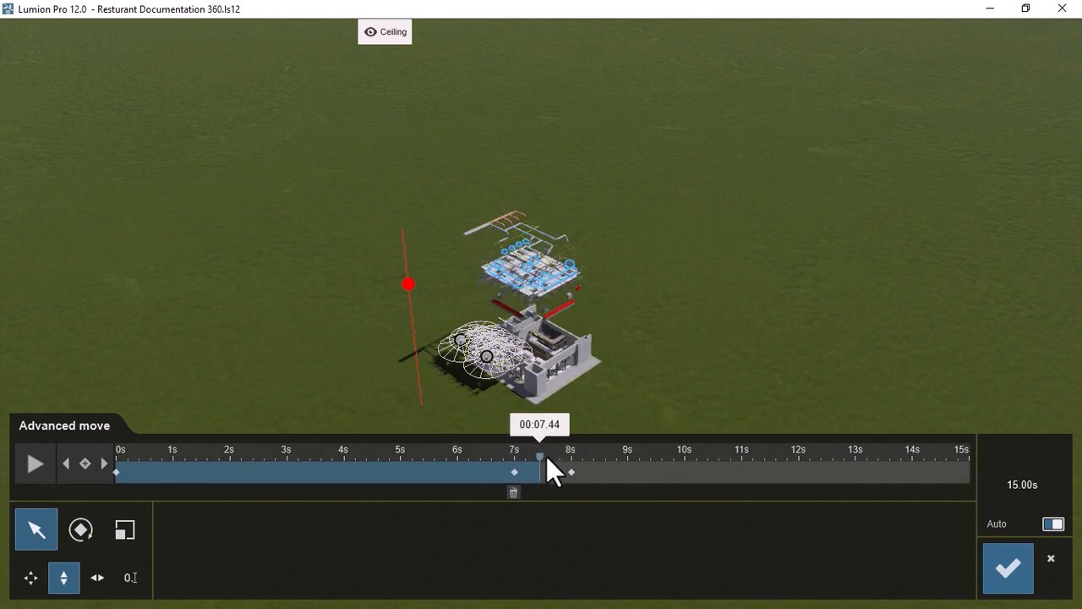
# Step: Lower the electrical fixtures from the raised stack into the building at 8 s
pyautogui.click(571, 461)
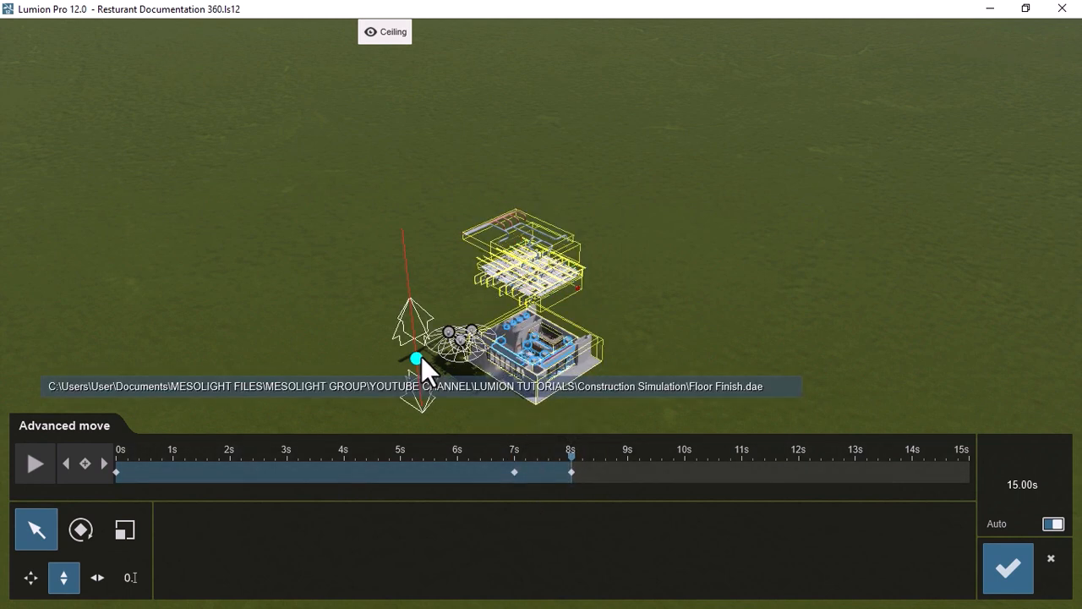
pyautogui.click(578, 289)
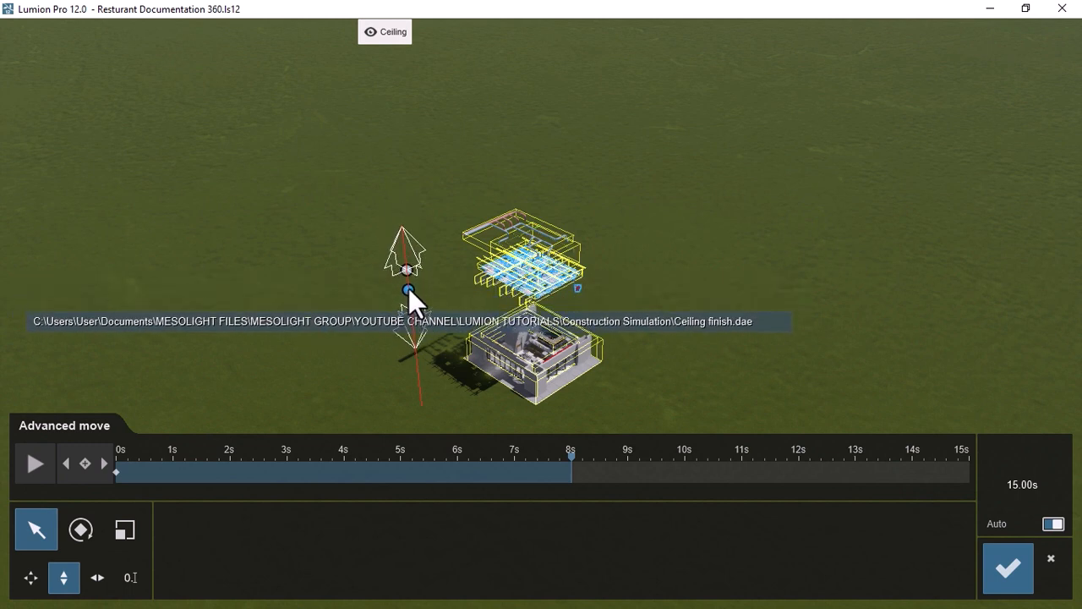
pyautogui.scroll(5, 400, 297)
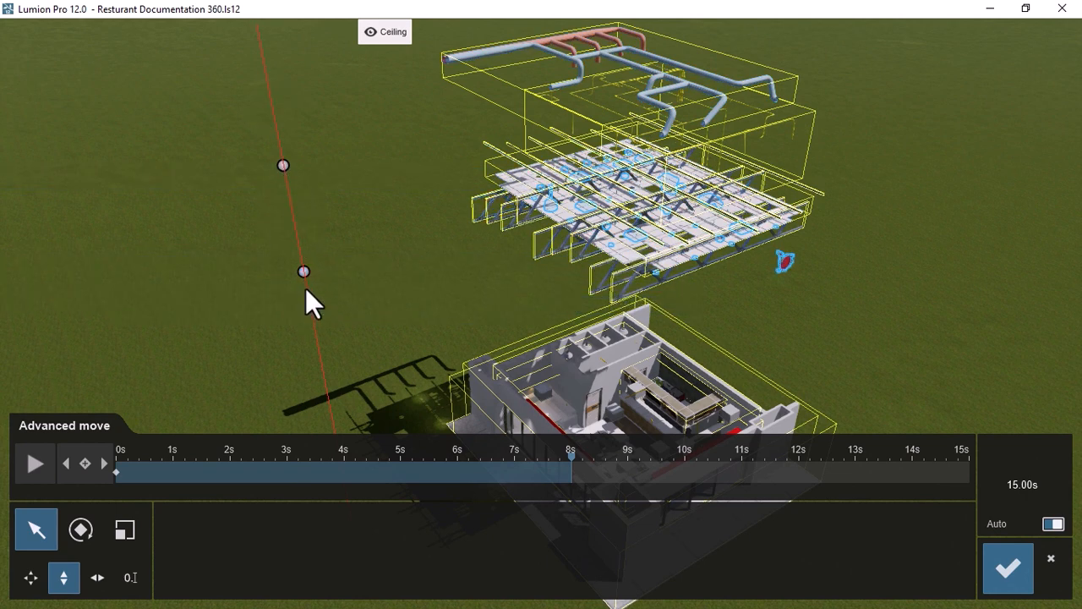
pyautogui.scroll(-3, 454, 200)
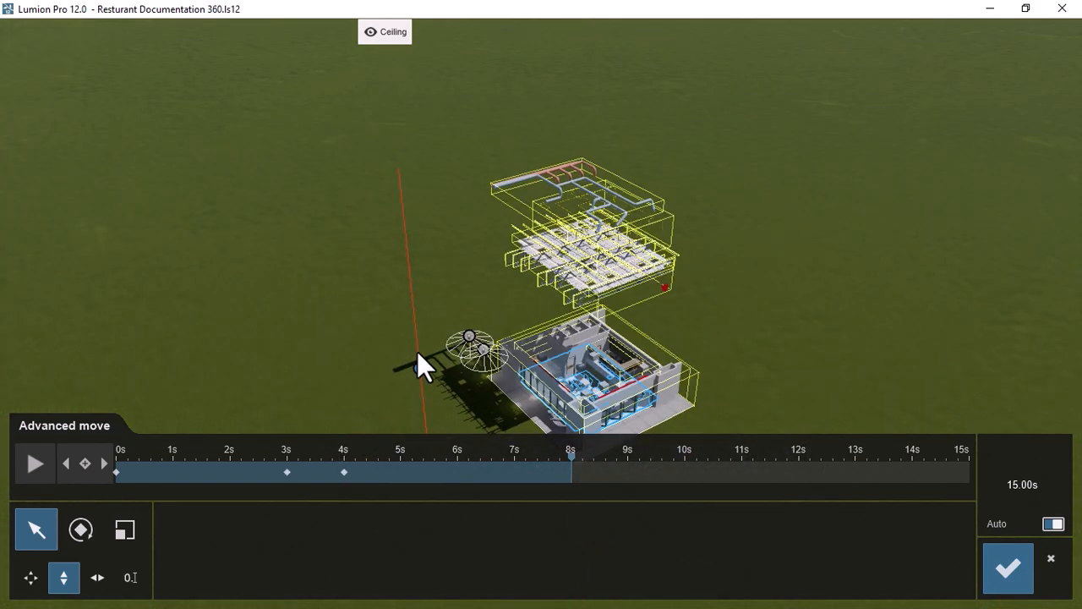
pyautogui.moveTo(418, 351); pyautogui.dragTo(463, 290, button='right')
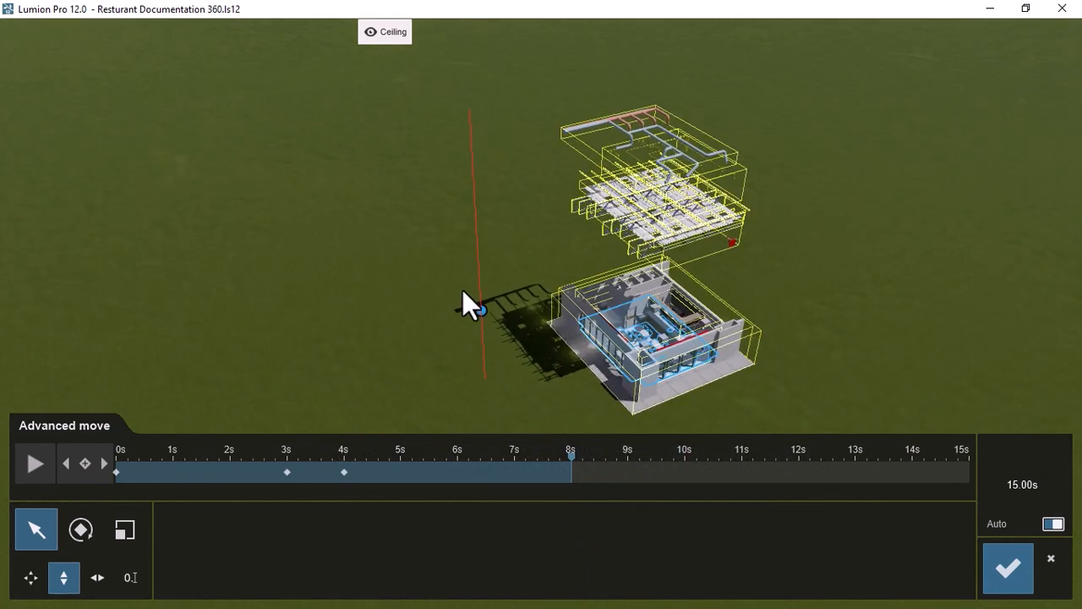
pyautogui.click(732, 243)
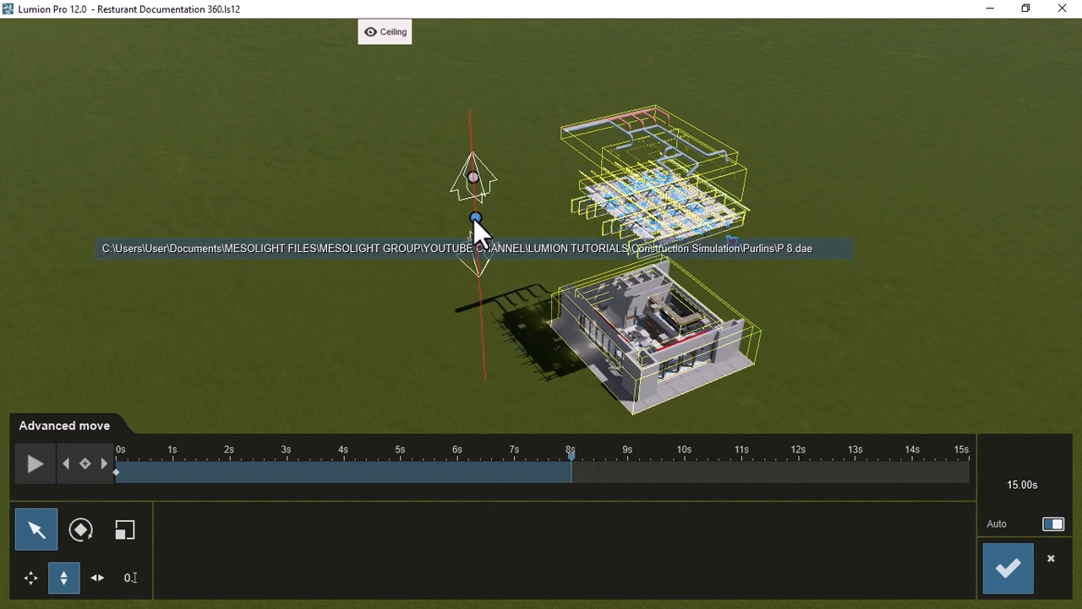
pyautogui.moveTo(474, 229); pyautogui.dragTo(463, 310)
# Step: Lift the electrical fixtures back above the building at 7 s
pyautogui.scroll(3, 471, 204)
pyautogui.moveTo(577, 454); pyautogui.dragTo(514, 467)
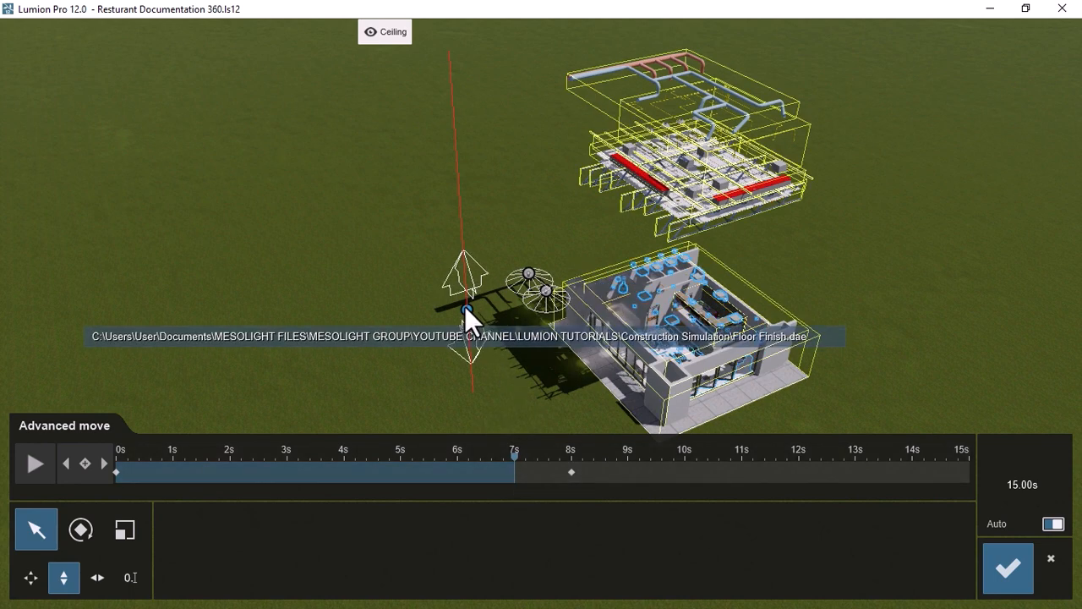
pyautogui.moveTo(465, 300); pyautogui.dragTo(463, 250)
pyautogui.moveTo(415, 2); pyautogui.dragTo(415, 10)
# Step: Lower the ceiling finish onto the building at 9 s and lift it back above at 8 s
pyautogui.moveTo(525, 455); pyautogui.dragTo(628, 461)
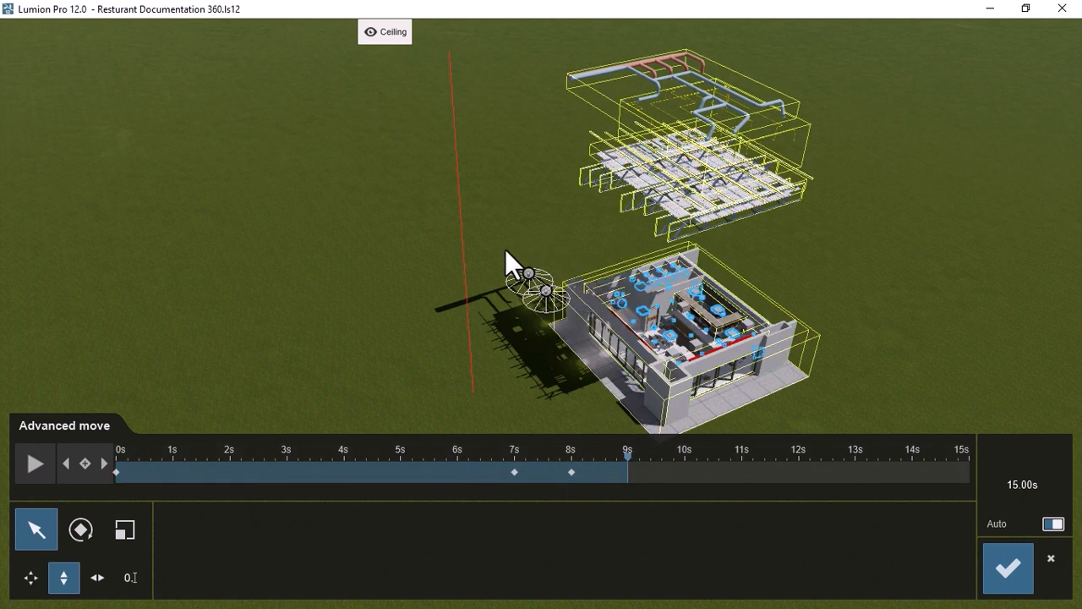
pyautogui.click(630, 186)
pyautogui.moveTo(460, 181); pyautogui.dragTo(517, 547)
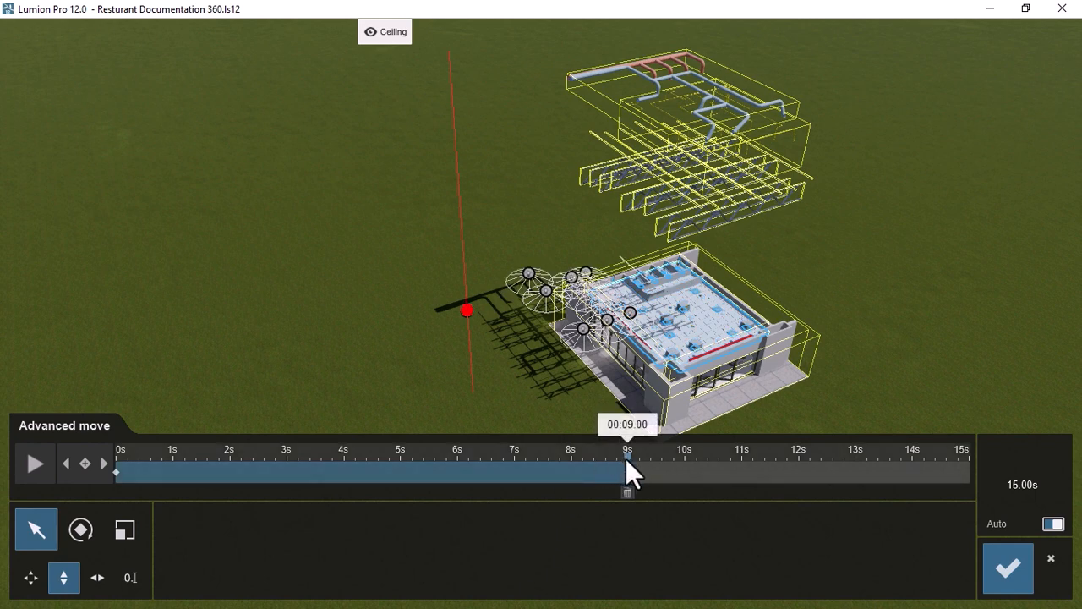
pyautogui.moveTo(627, 461); pyautogui.dragTo(572, 464)
pyautogui.moveTo(465, 314)
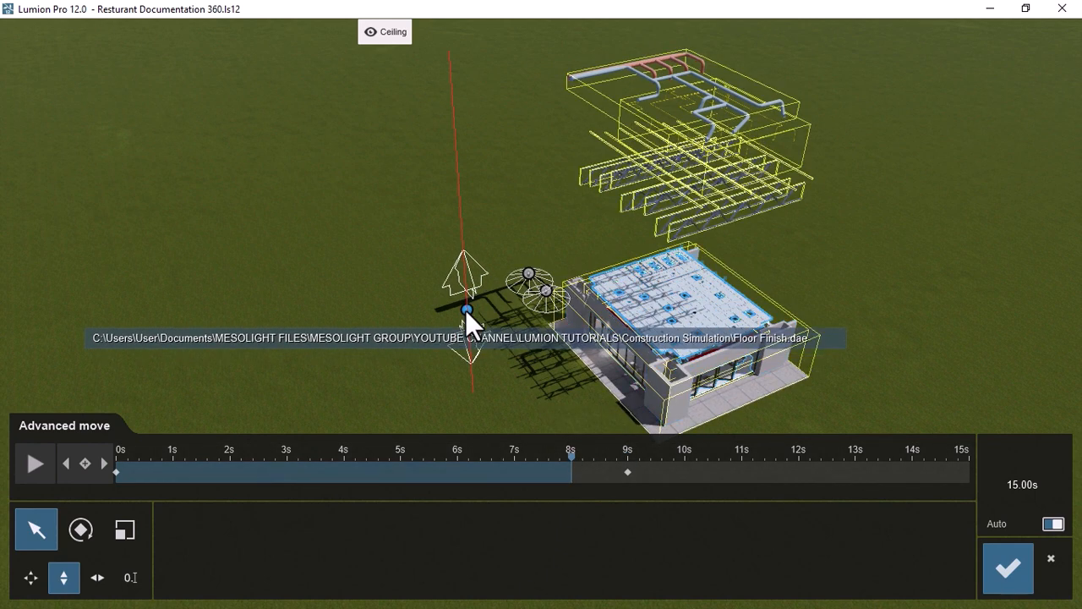
pyautogui.moveTo(466, 304); pyautogui.dragTo(482, 2)
# Step: Lower the front truss, Truss 1, onto the building at about 9.2 s and lift it back above at 9 s
pyautogui.moveTo(607, 466); pyautogui.dragTo(685, 463)
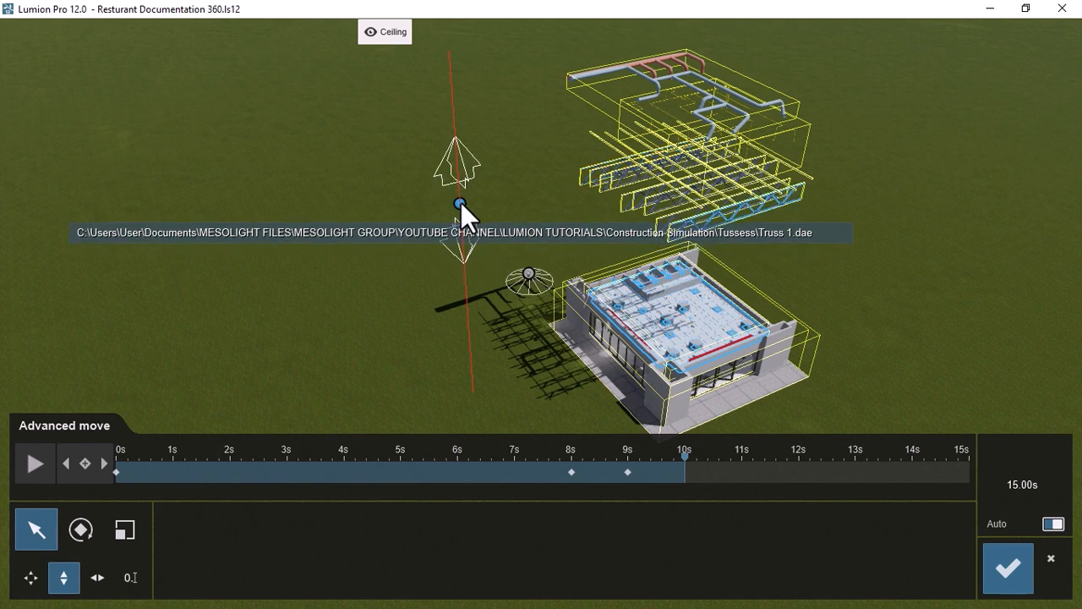
pyautogui.moveTo(685, 461); pyautogui.dragTo(641, 461)
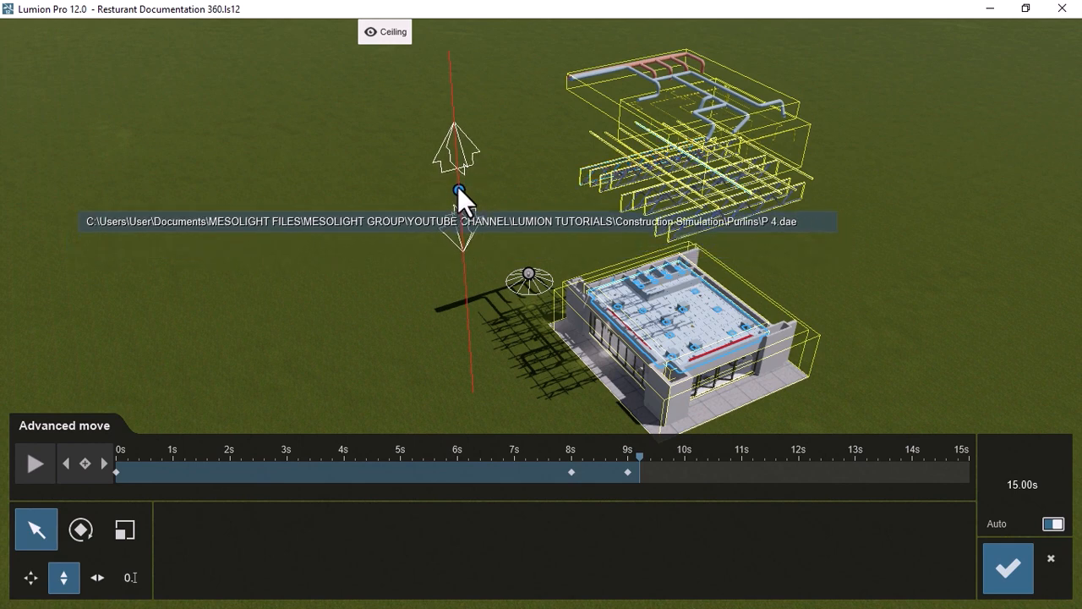
pyautogui.moveTo(460, 203); pyautogui.dragTo(463, 607)
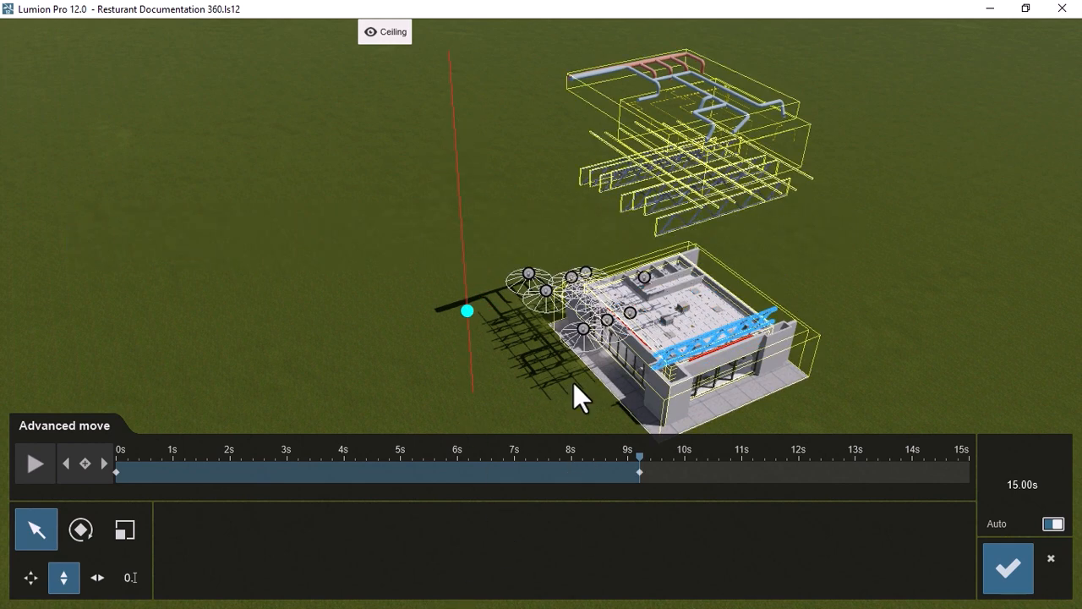
pyautogui.moveTo(641, 461)
pyautogui.mouseDown()
pyautogui.moveTo(590, 480)
pyautogui.moveTo(627, 464)
pyautogui.moveTo(429, 465)
pyautogui.moveTo(627, 465)
pyautogui.mouseUp()
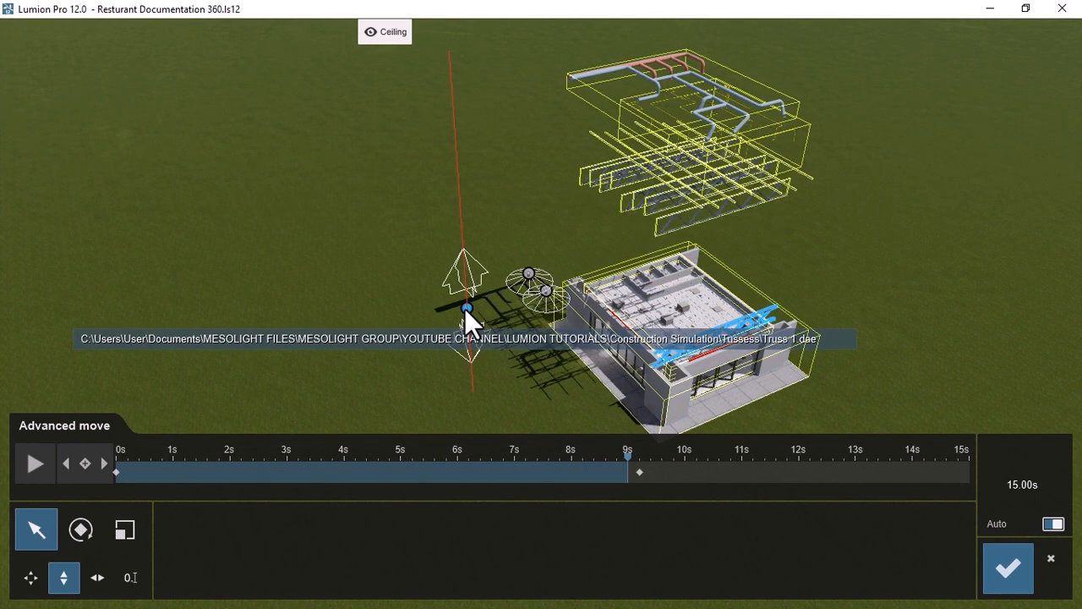
pyautogui.moveTo(464, 308); pyautogui.dragTo(404, 9)
# Step: Lower the second truss, behind Truss 1, onto the building at about 9.4 s and lift it back above at 9 s
pyautogui.moveTo(627, 457); pyautogui.dragTo(651, 458)
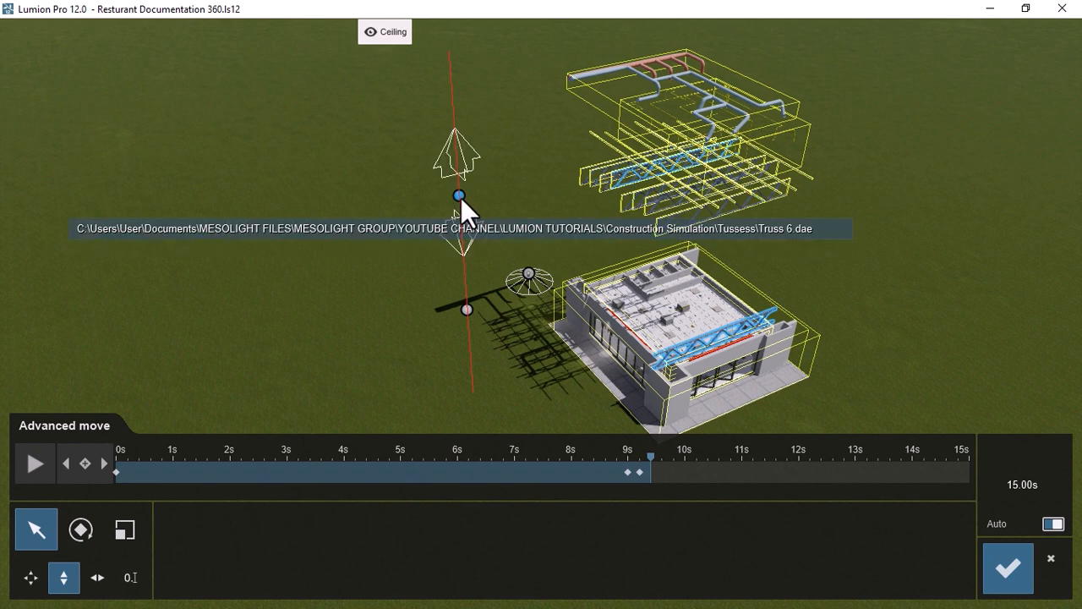
pyautogui.moveTo(461, 201); pyautogui.dragTo(582, 608)
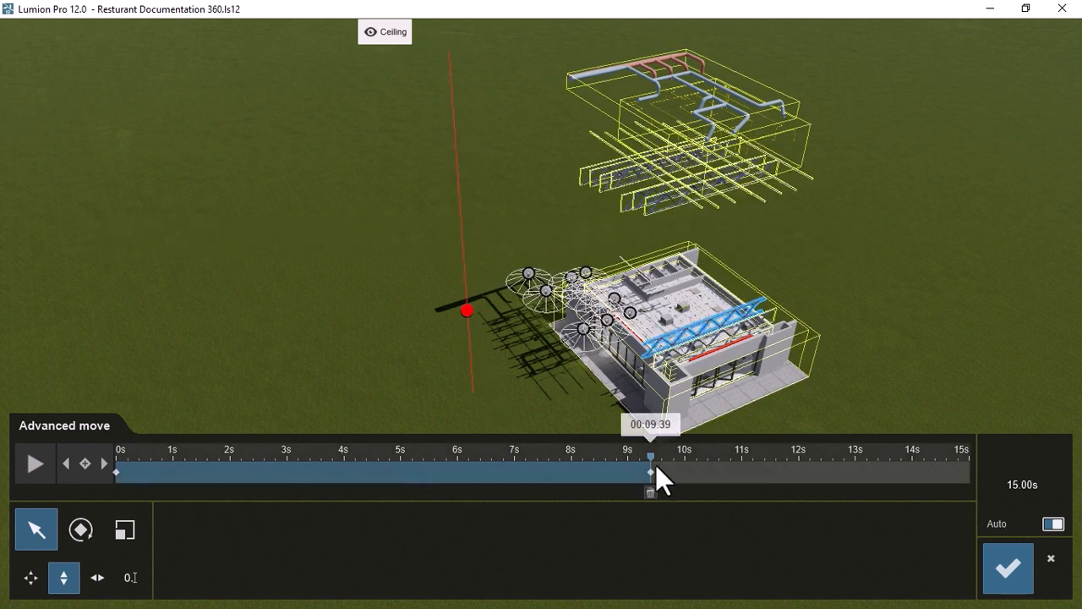
pyautogui.moveTo(652, 464); pyautogui.dragTo(628, 462)
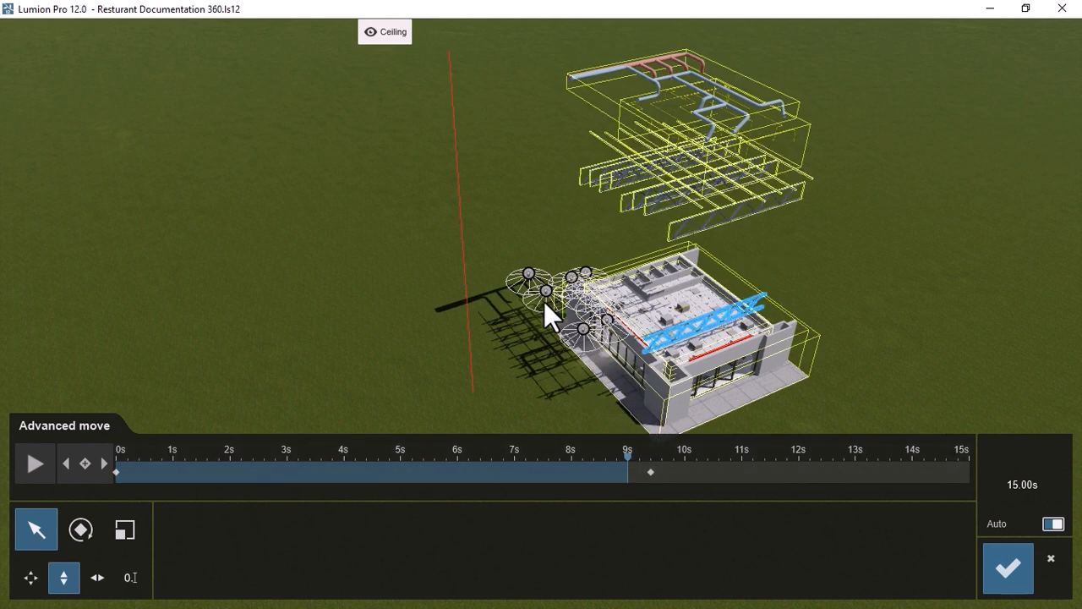
pyautogui.moveTo(464, 308); pyautogui.dragTo(385, 1)
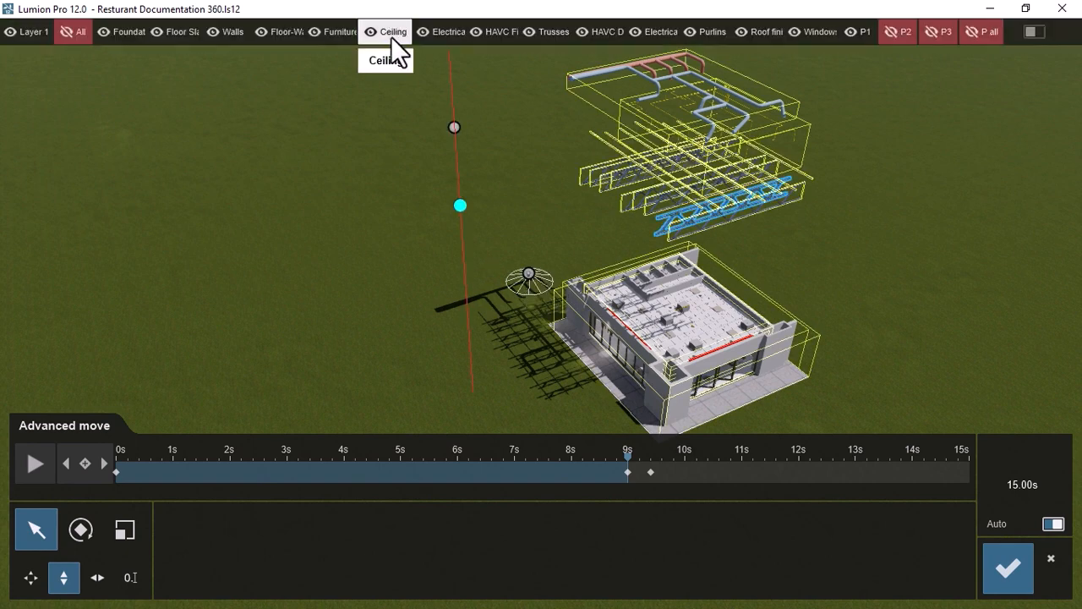
# Step: Play back the second truss's movement and set the animation time to 9.6 s
pyautogui.moveTo(628, 457); pyautogui.dragTo(627, 479)
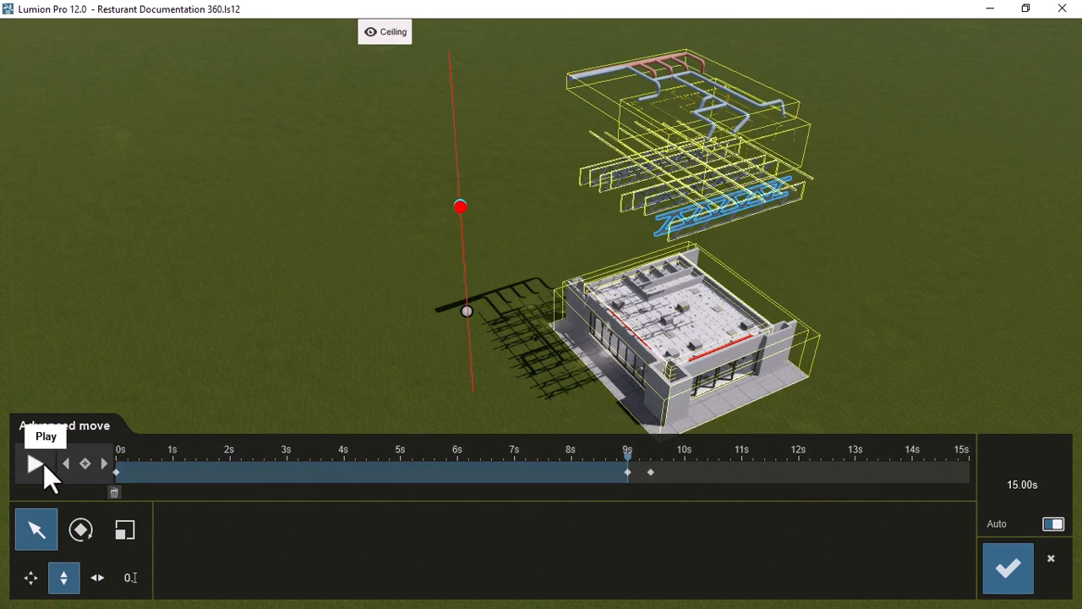
pyautogui.click(44, 463)
pyautogui.click(51, 464)
pyautogui.moveTo(695, 455); pyautogui.dragTo(663, 461)
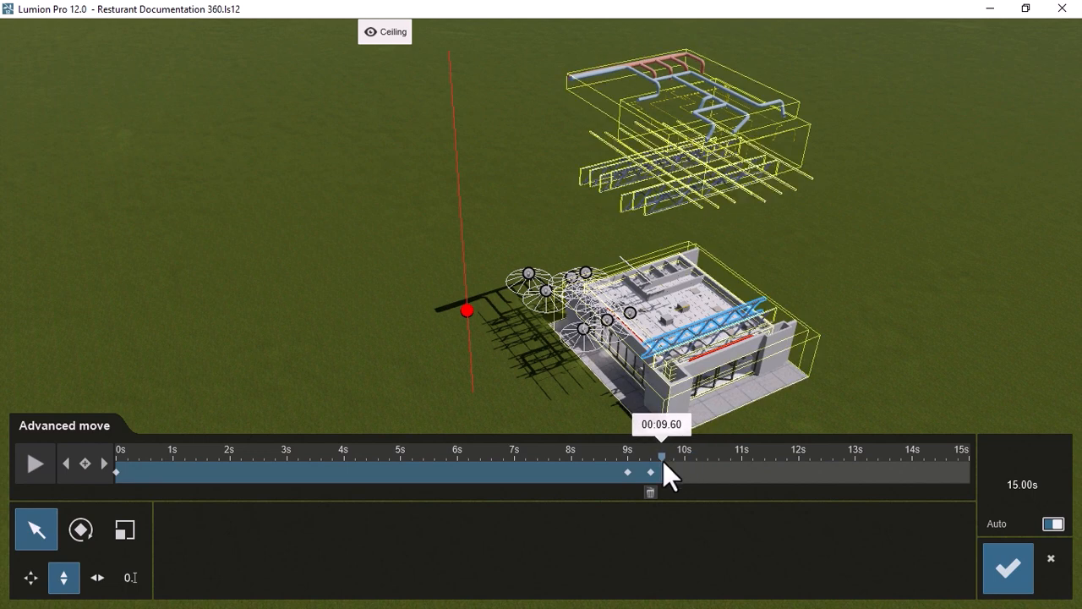
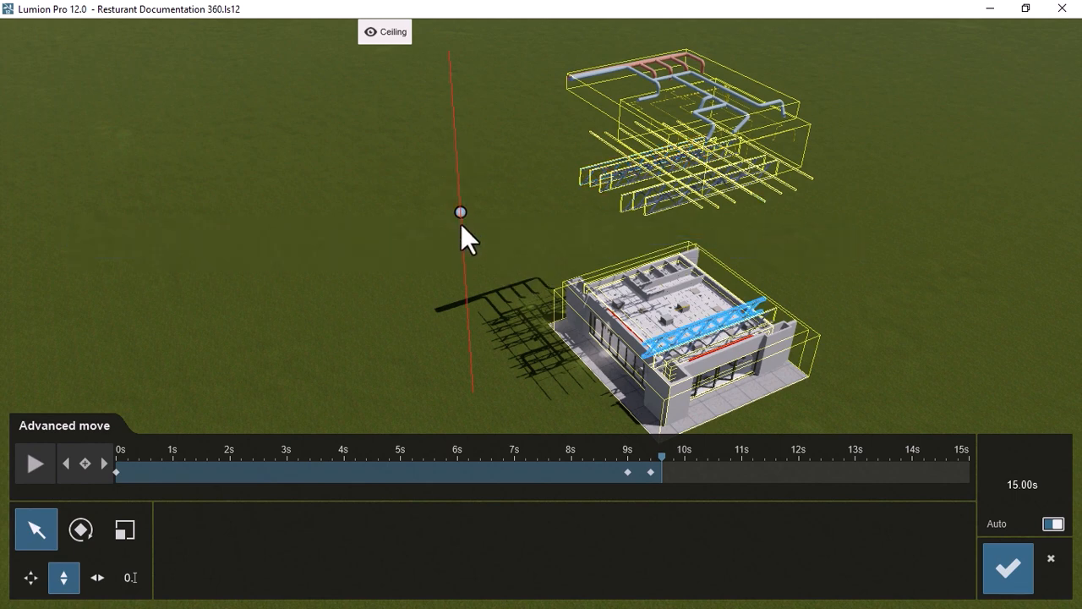
pyautogui.moveTo(461, 201); pyautogui.dragTo(350, 249, button='right')
pyautogui.moveTo(485, 243); pyautogui.dragTo(482, 198)
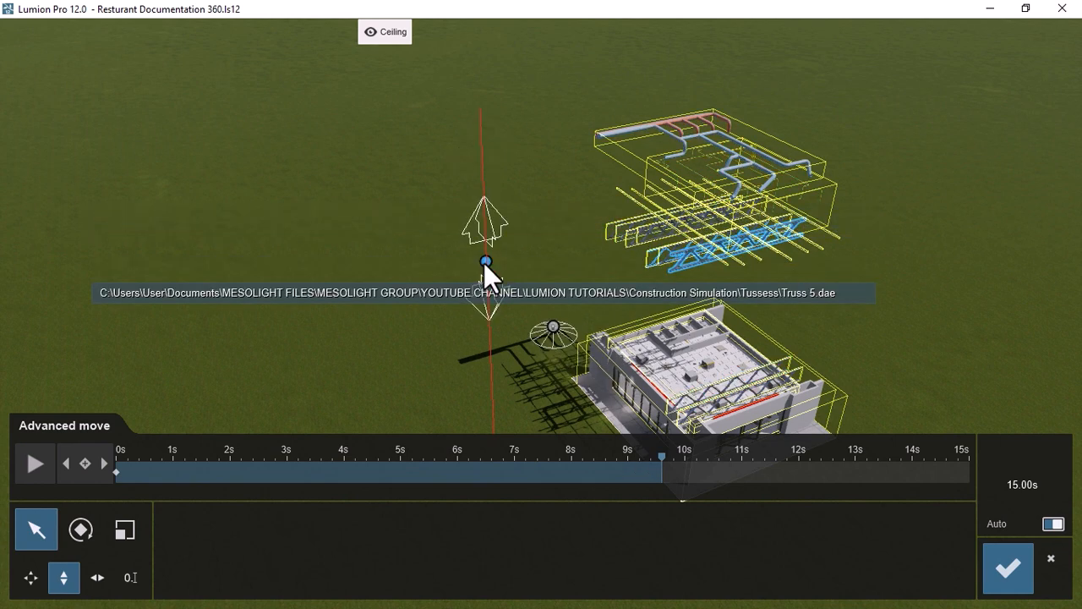
pyautogui.moveTo(486, 268); pyautogui.dragTo(489, 287)
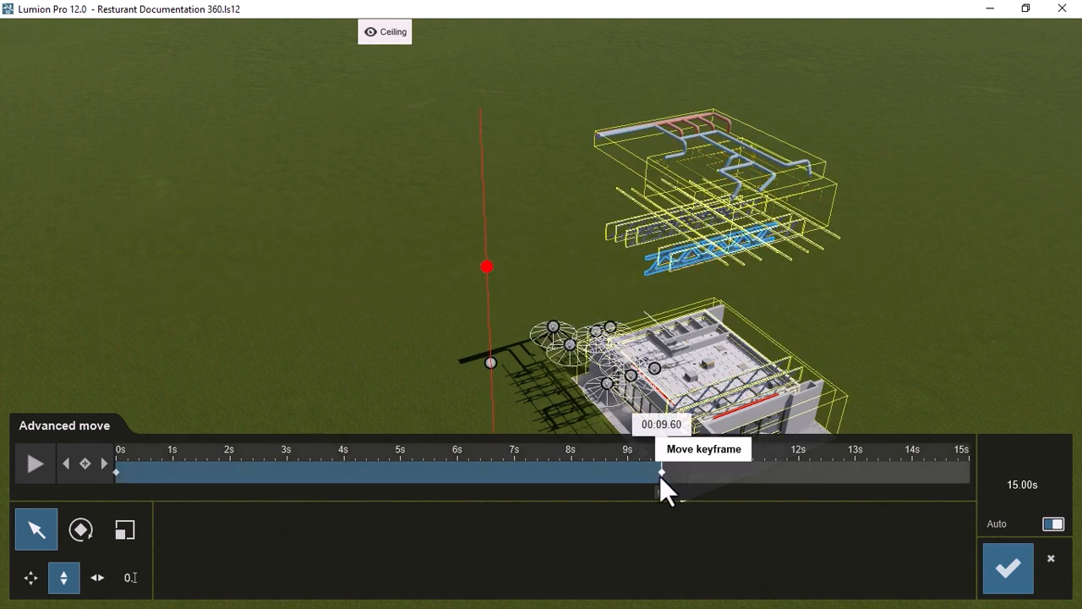
pyautogui.moveTo(660, 459)
pyautogui.mouseDown()
pyautogui.moveTo(637, 460)
pyautogui.moveTo(662, 461)
pyautogui.mouseUp()
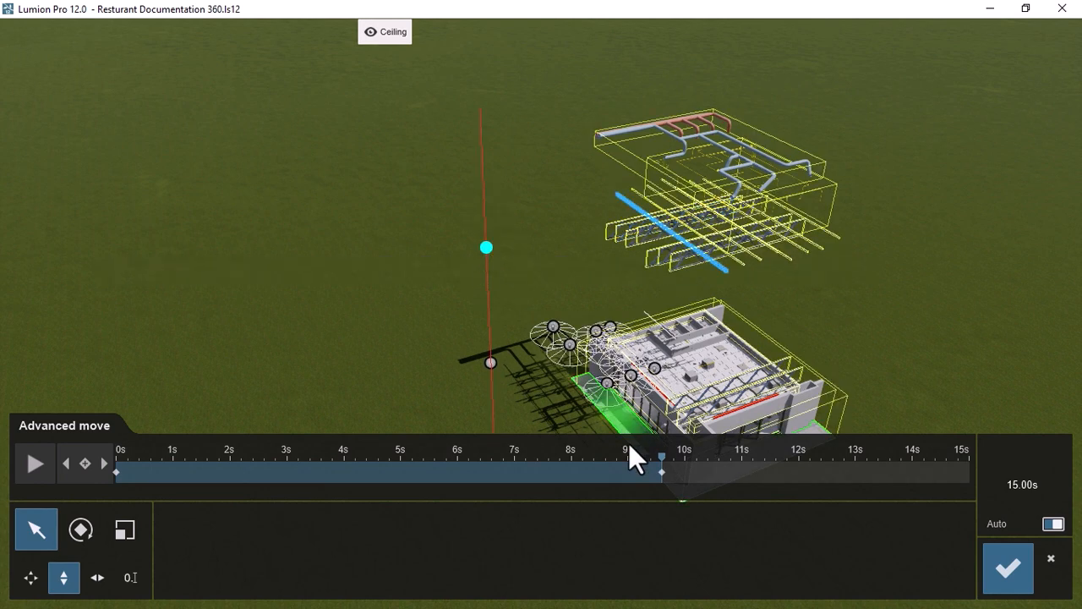
pyautogui.moveTo(663, 473)
pyautogui.mouseDown()
pyautogui.moveTo(645, 465)
pyautogui.moveTo(661, 463)
pyautogui.mouseUp()
pyautogui.click(676, 269)
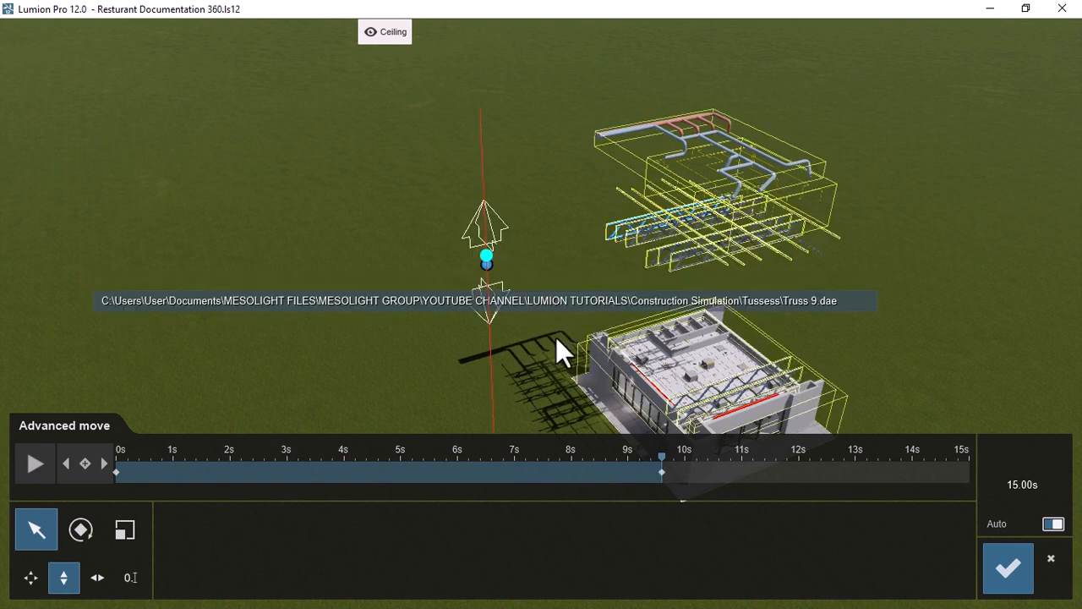
pyautogui.click(658, 461)
pyautogui.moveTo(655, 456)
pyautogui.mouseDown()
pyautogui.moveTo(666, 455)
pyautogui.moveTo(648, 465)
pyautogui.moveTo(662, 465)
pyautogui.mouseUp()
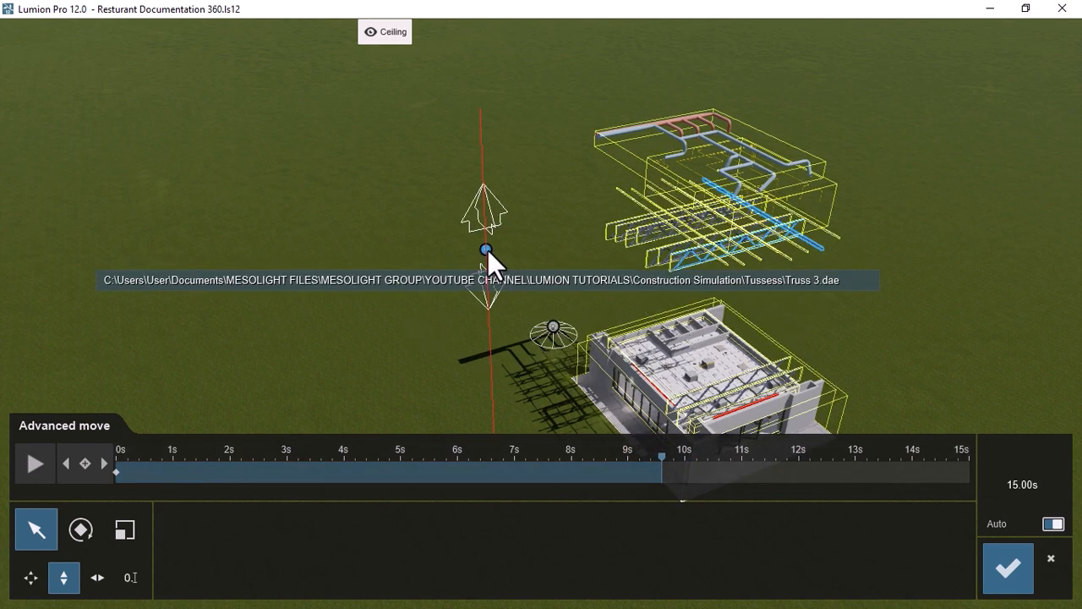
# Step: Lower Truss 3 onto the building at 9.6 s and lift it back above at 9 s
pyautogui.moveTo(488, 249); pyautogui.dragTo(537, 605)
pyautogui.moveTo(661, 462); pyautogui.dragTo(628, 462)
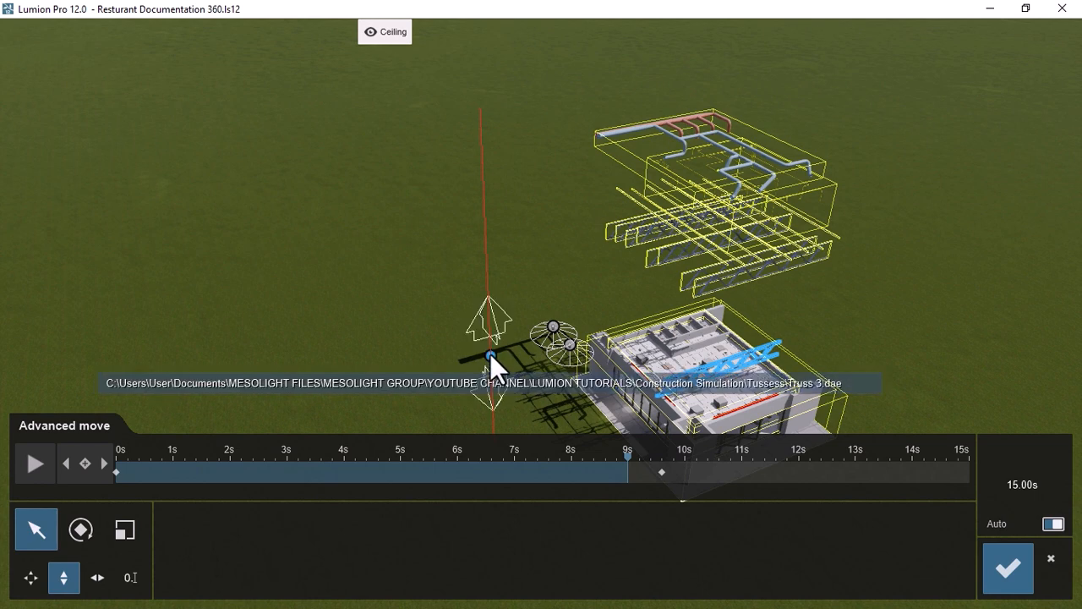
pyautogui.moveTo(491, 358)
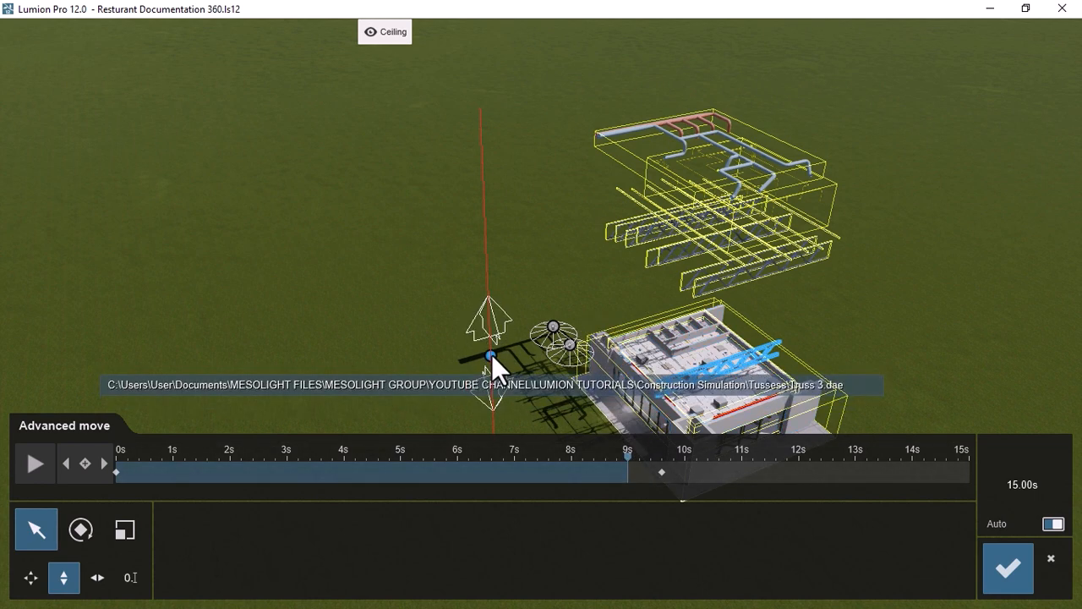
pyautogui.click(491, 354)
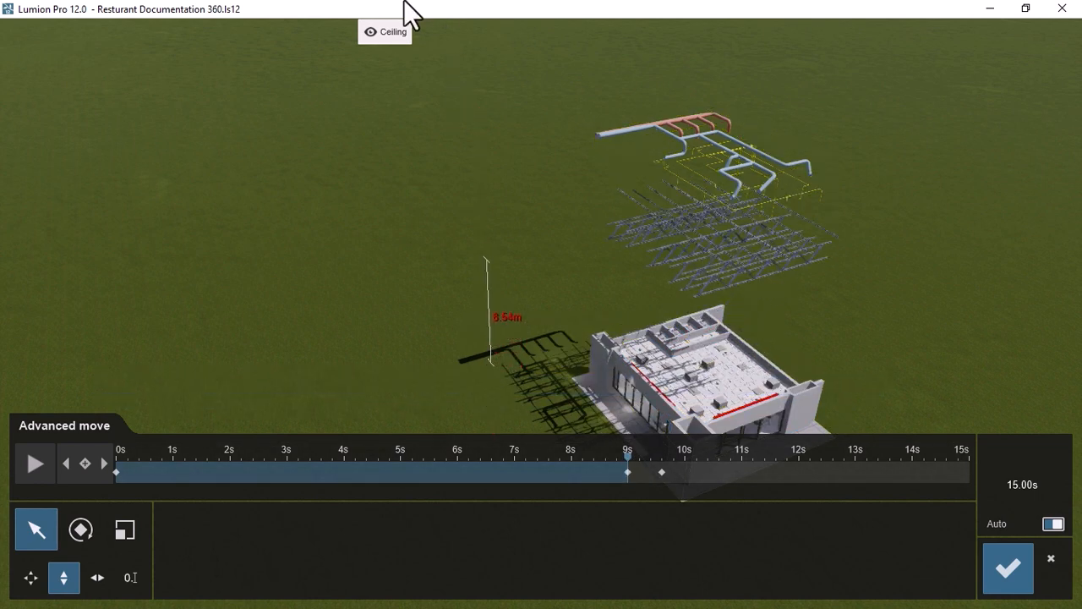
pyautogui.moveTo(401, 1); pyautogui.dragTo(402, 26)
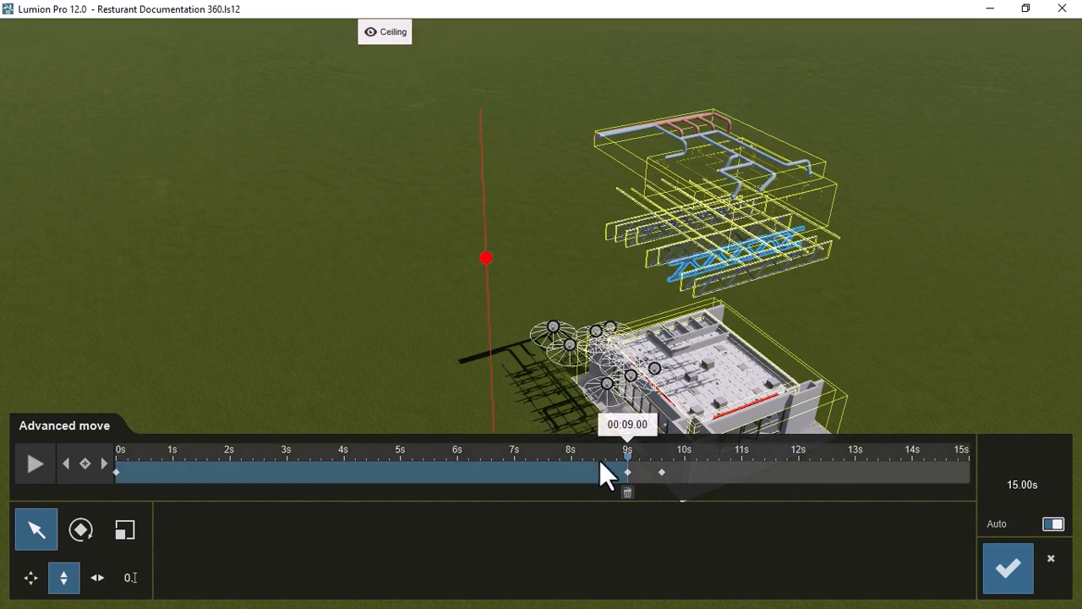
# Step: Lower Truss 4, the next raised truss behind Truss 3, onto the building at 9.8 s
pyautogui.moveTo(630, 456); pyautogui.dragTo(674, 458)
pyautogui.click(29, 456)
pyautogui.click(27, 455)
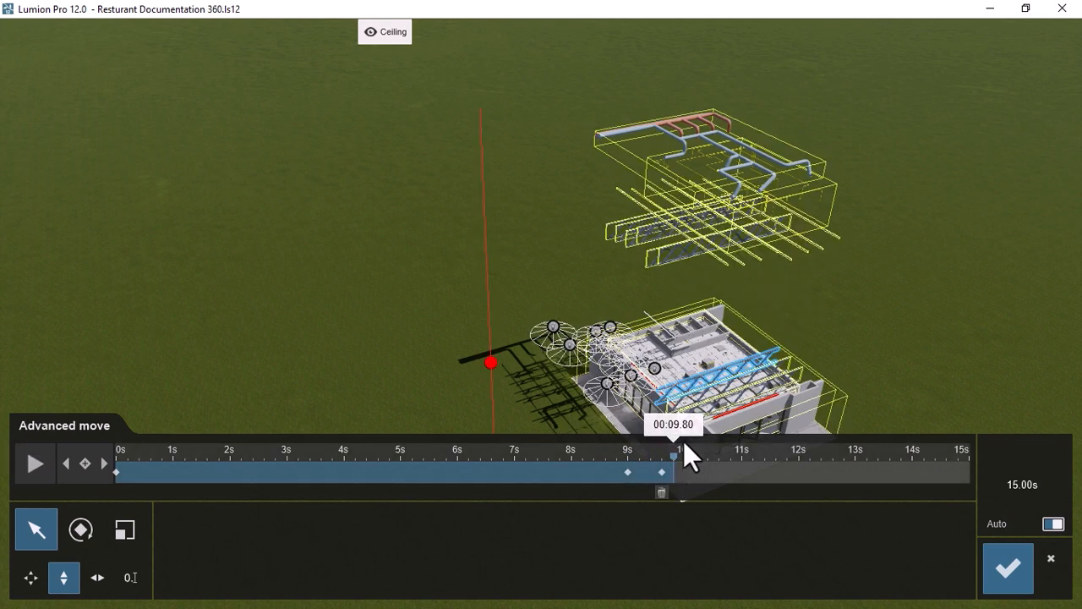
pyautogui.click(664, 261)
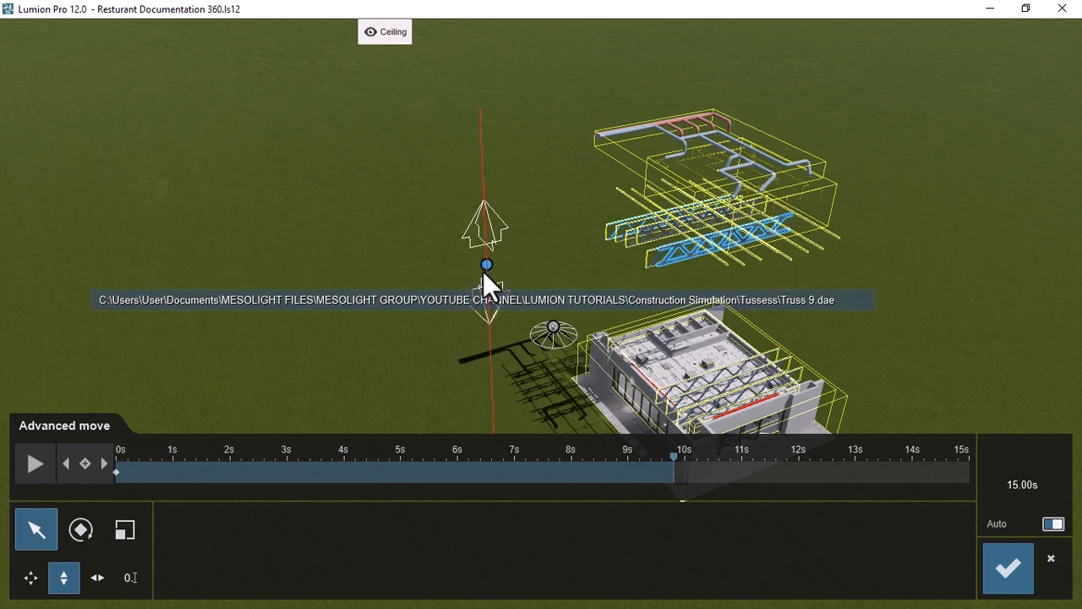
pyautogui.moveTo(484, 272); pyautogui.dragTo(487, 269)
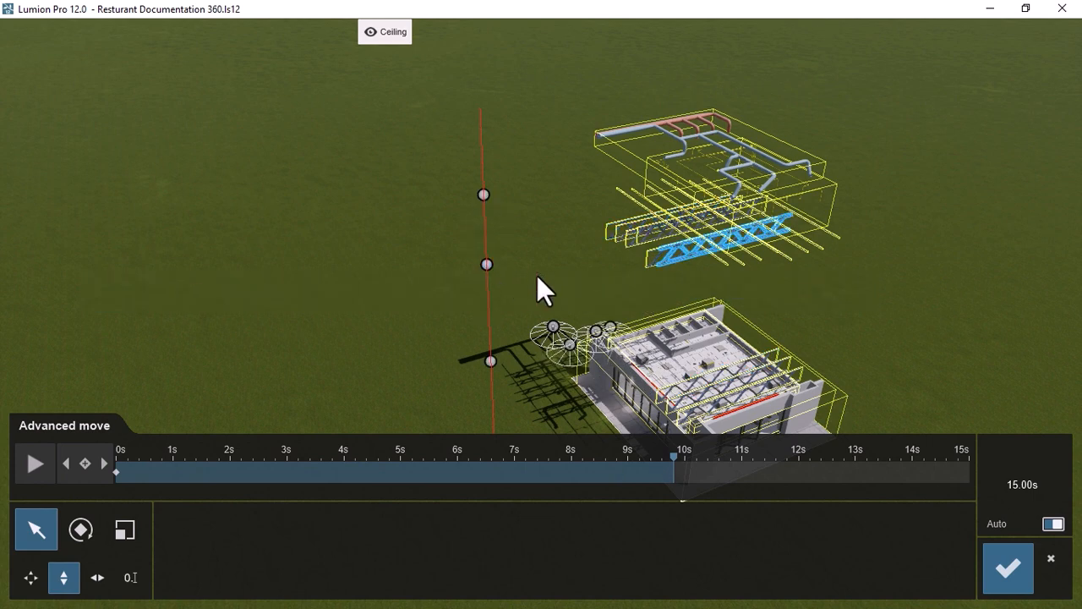
pyautogui.moveTo(537, 275); pyautogui.dragTo(500, 246, button='right')
pyautogui.moveTo(451, 263)
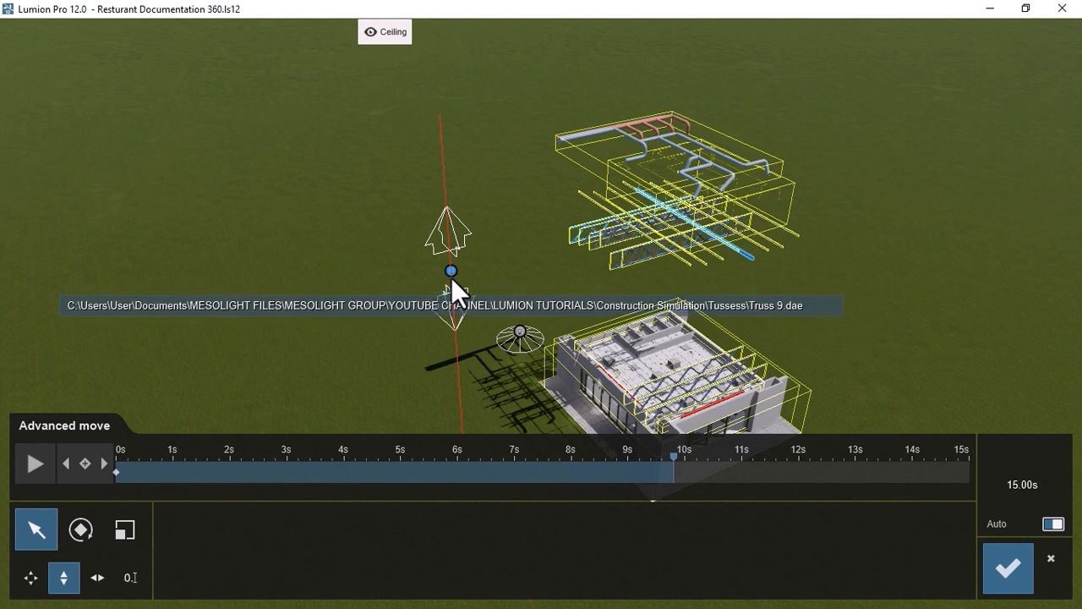
pyautogui.moveTo(451, 265); pyautogui.dragTo(457, 369)
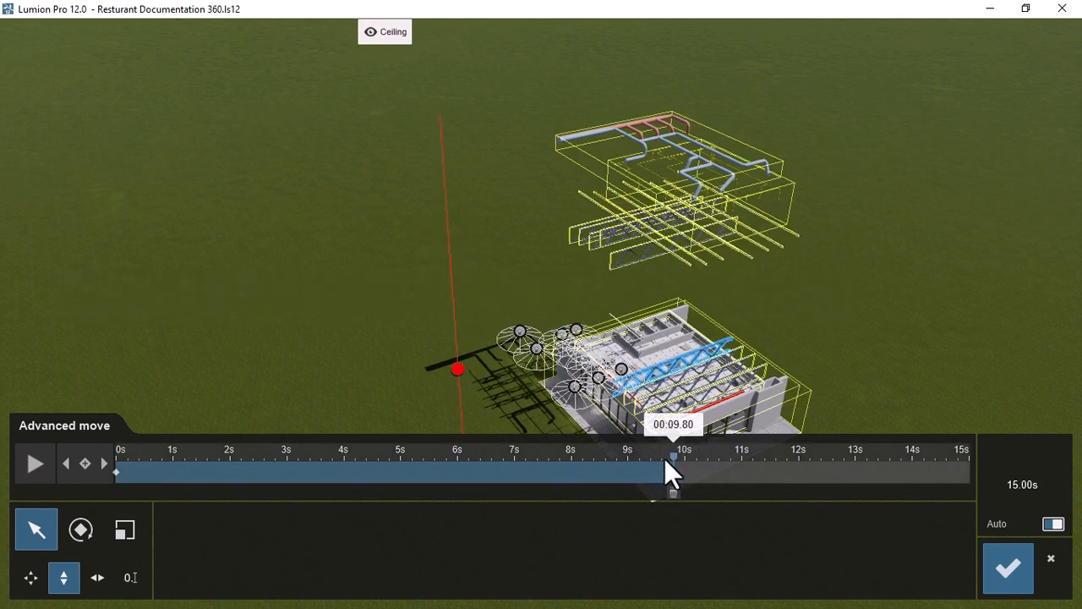
# Step: Lift Truss 4 back above the building at 9.6 s, removing the stray 9.6 s keyframe from the wrongly moved object
pyautogui.moveTo(665, 458); pyautogui.dragTo(662, 458)
pyautogui.click(457, 368)
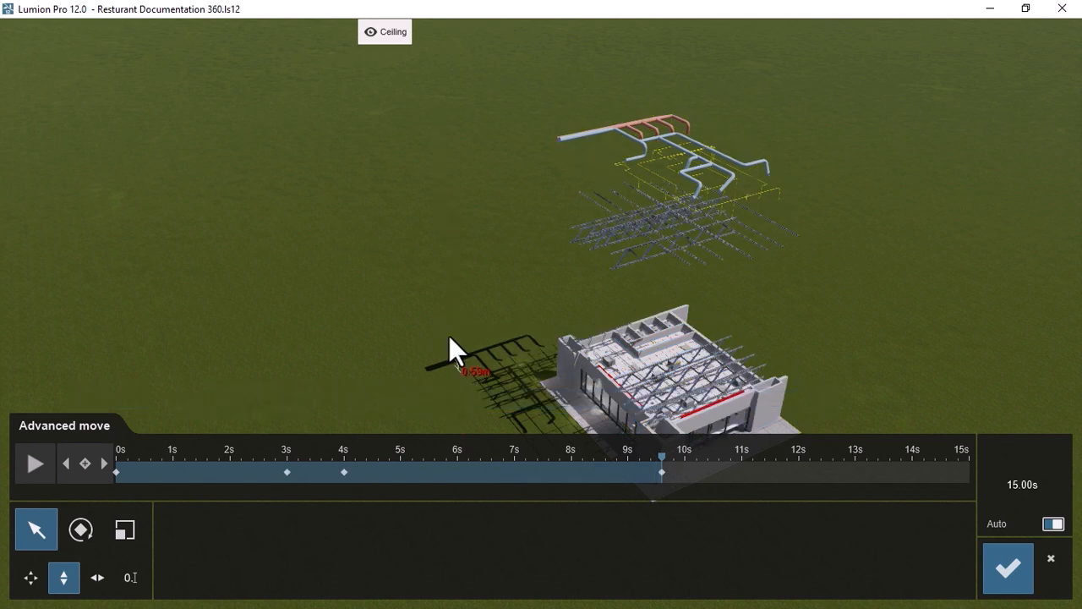
pyautogui.click(661, 492)
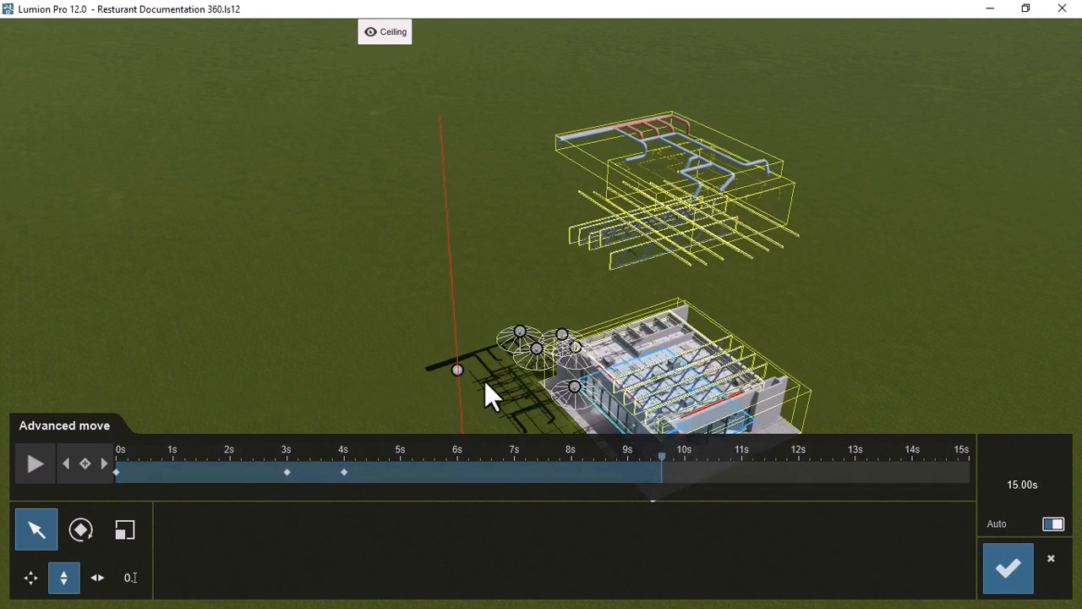
pyautogui.click(702, 360)
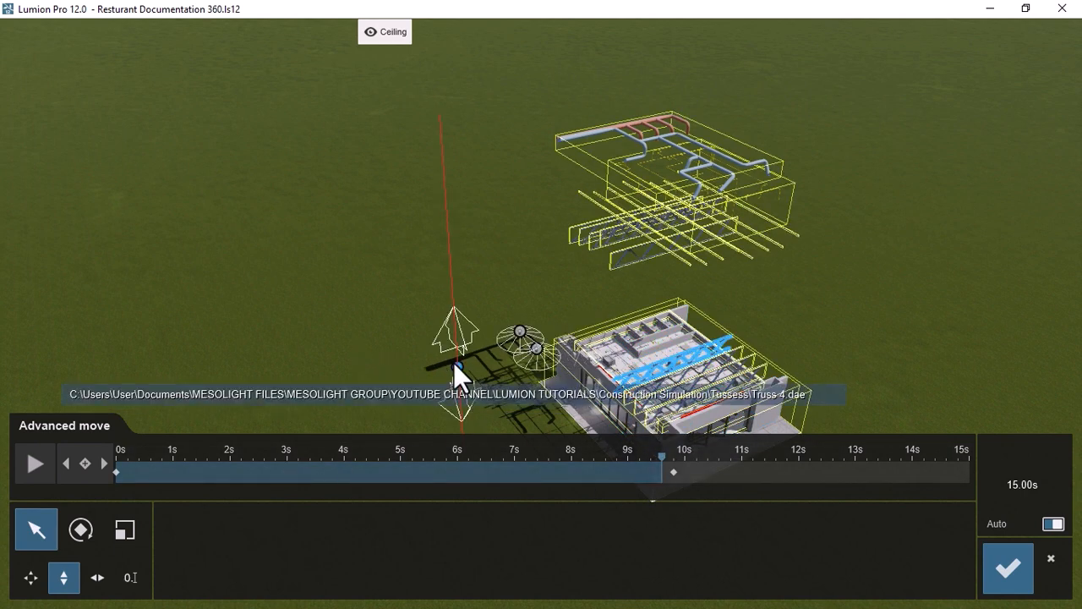
pyautogui.moveTo(457, 367); pyautogui.dragTo(454, 157)
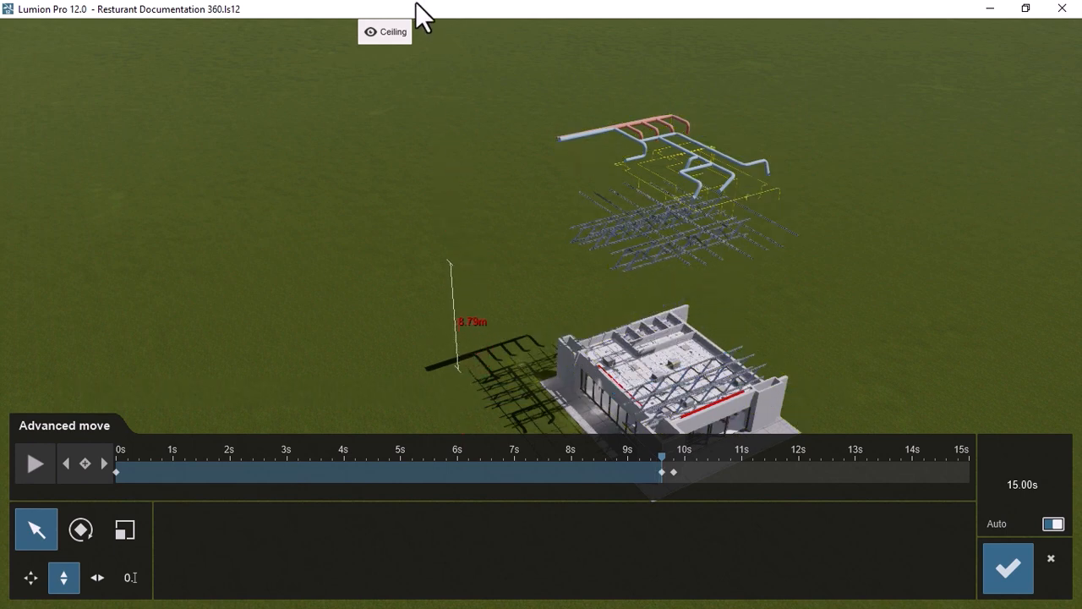
# Step: Lower Truss 5 onto the building at 10 s and lift it back above at 9.6 s
pyautogui.moveTo(665, 454)
pyautogui.mouseDown()
pyautogui.moveTo(685, 459)
pyautogui.moveTo(644, 459)
pyautogui.moveTo(685, 460)
pyautogui.mouseUp()
pyautogui.click(27, 465)
pyautogui.click(27, 465)
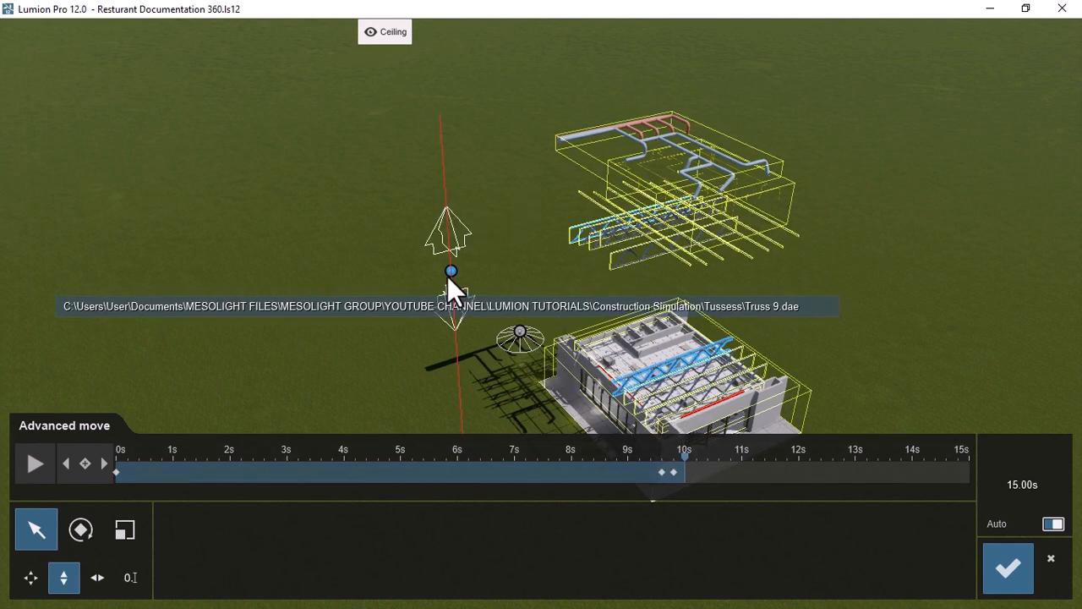
pyautogui.moveTo(452, 266); pyautogui.dragTo(458, 369)
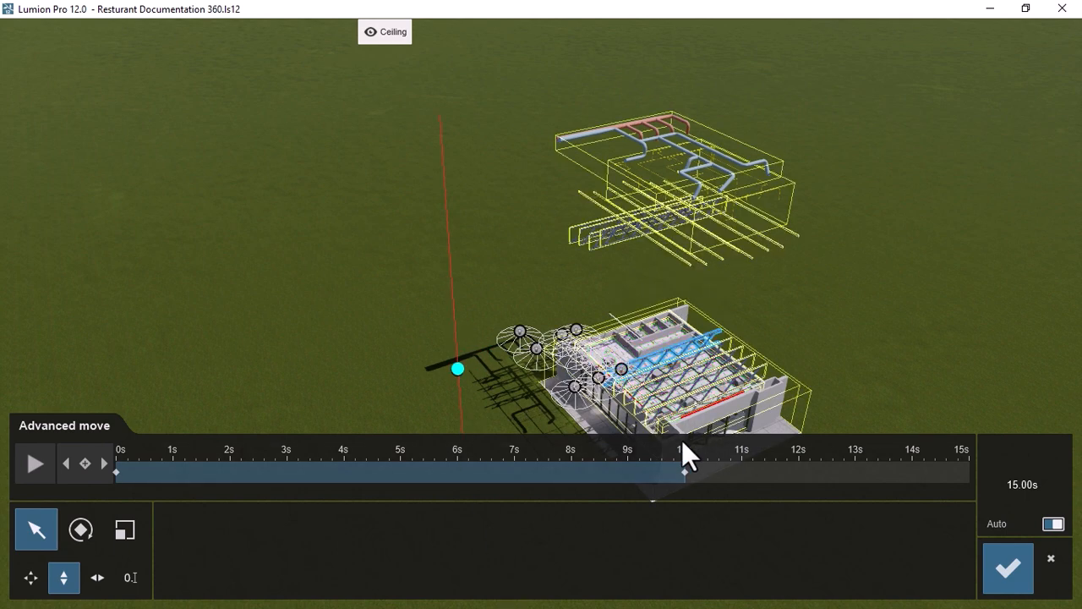
pyautogui.moveTo(683, 459); pyautogui.dragTo(661, 462)
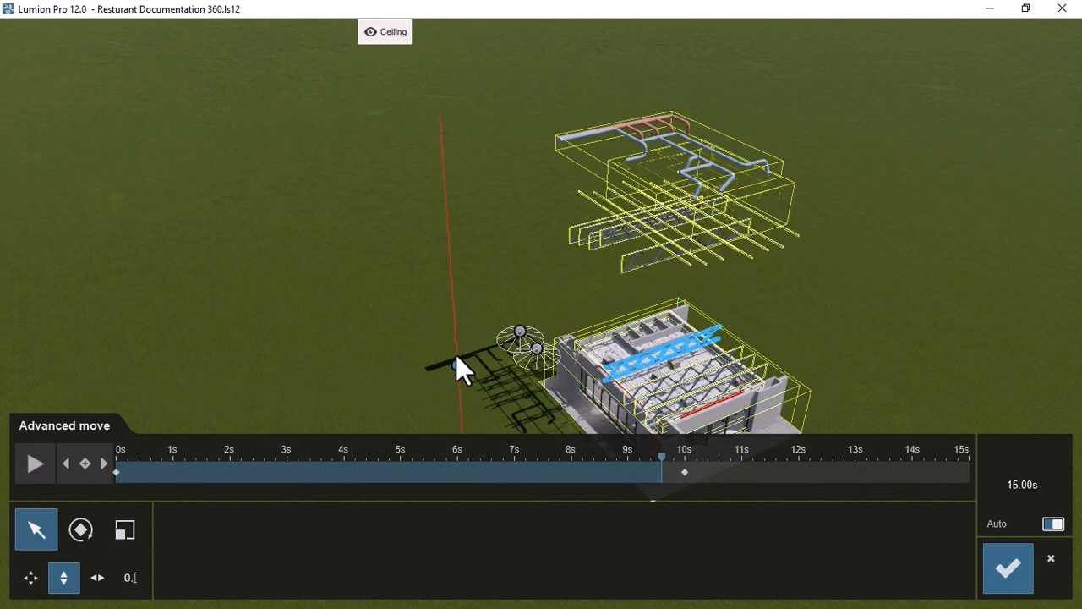
pyautogui.click(455, 365)
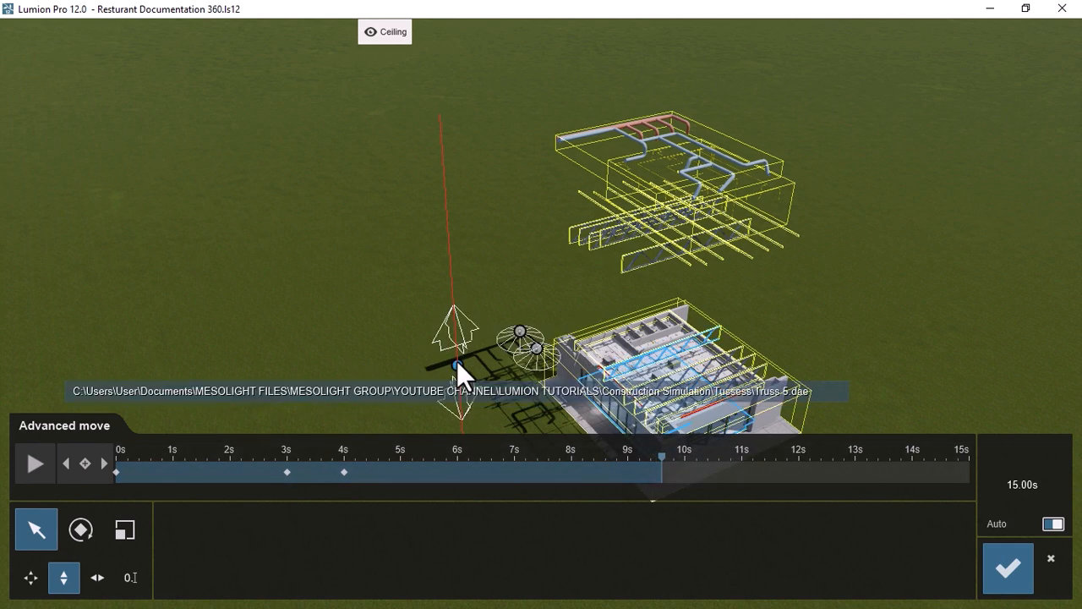
pyautogui.moveTo(456, 366); pyautogui.dragTo(382, 1)
# Step: Lower Truss 6 onto the building at 10.2 s and lift it back above at 9.8 s, removing the wrongly moved purlin's stray keyframe
pyautogui.moveTo(660, 455); pyautogui.dragTo(697, 454)
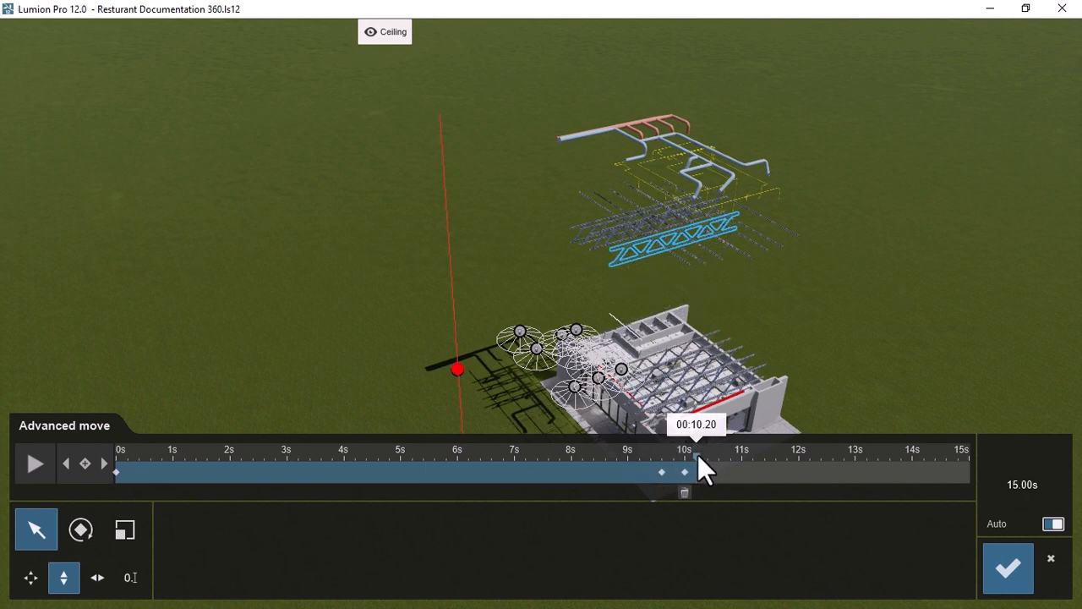
pyautogui.click(607, 244)
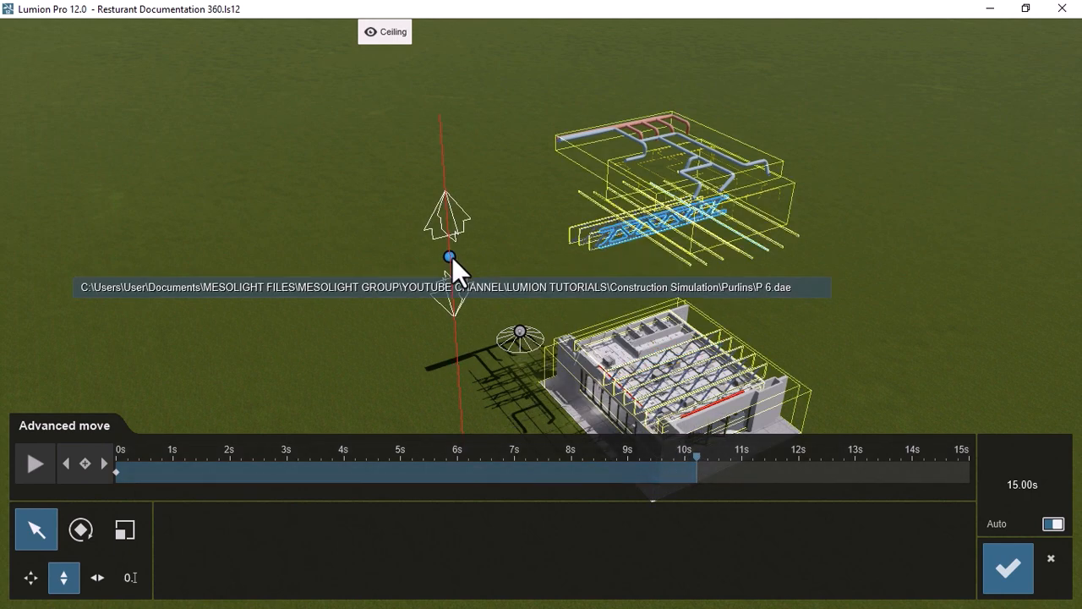
pyautogui.moveTo(452, 254); pyautogui.dragTo(451, 269)
pyautogui.click(697, 488)
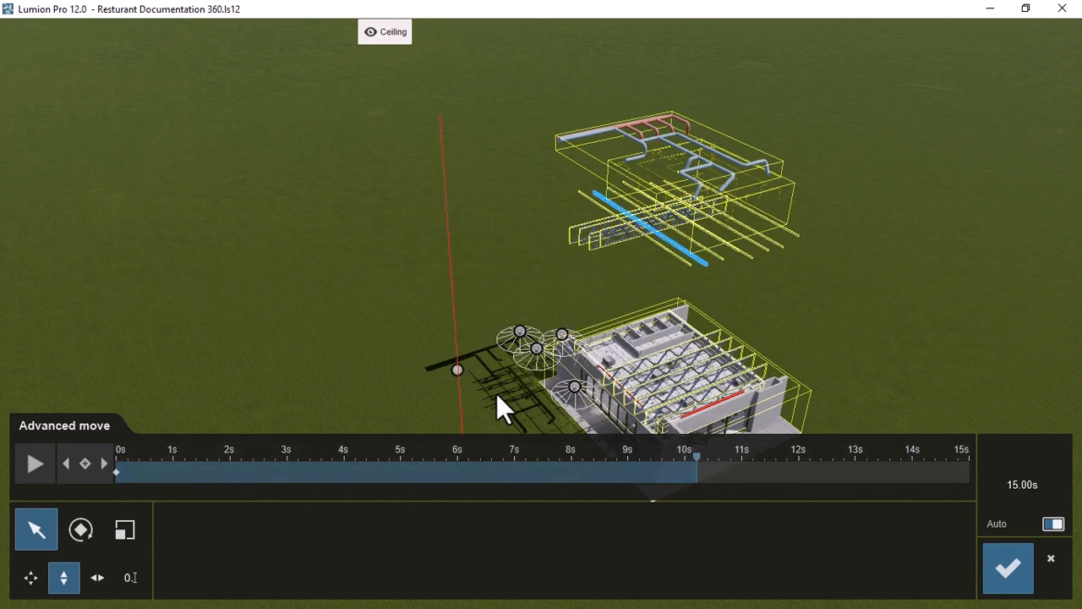
pyautogui.click(608, 241)
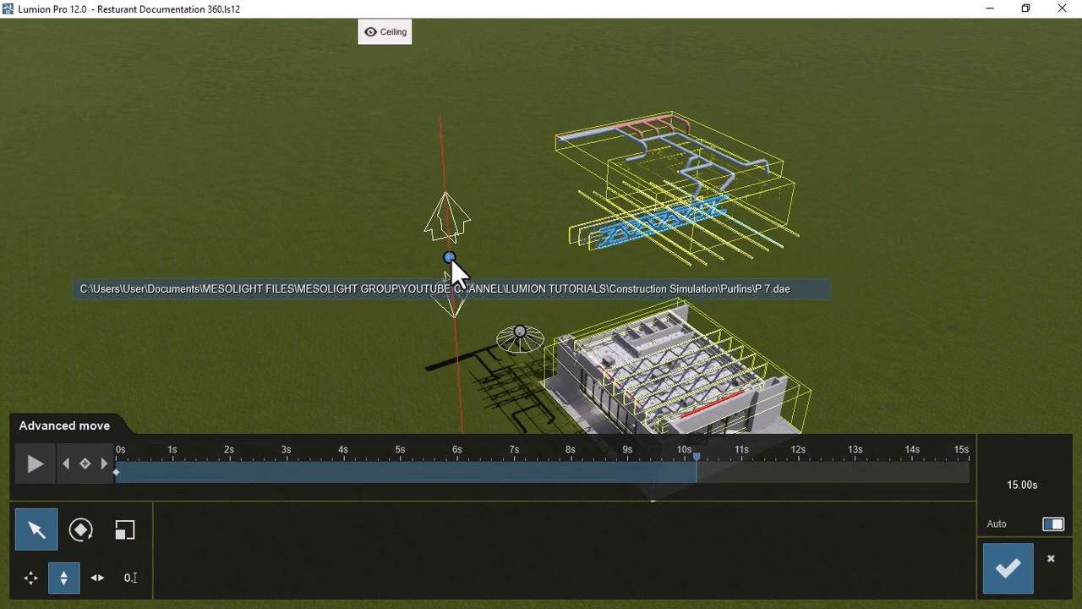
pyautogui.moveTo(450, 255); pyautogui.dragTo(455, 367)
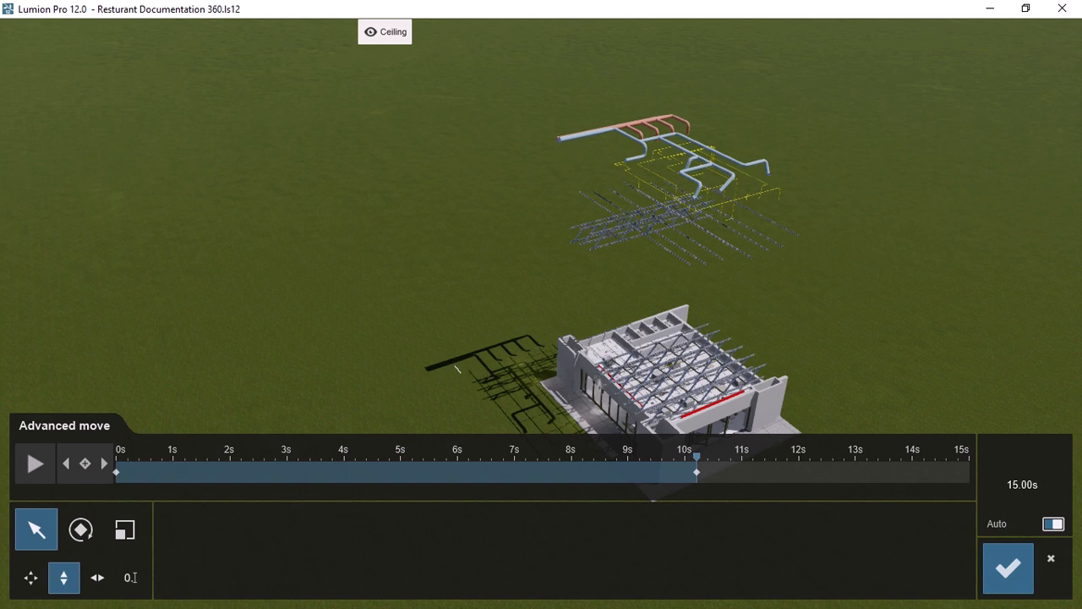
pyautogui.moveTo(681, 458); pyautogui.dragTo(674, 461)
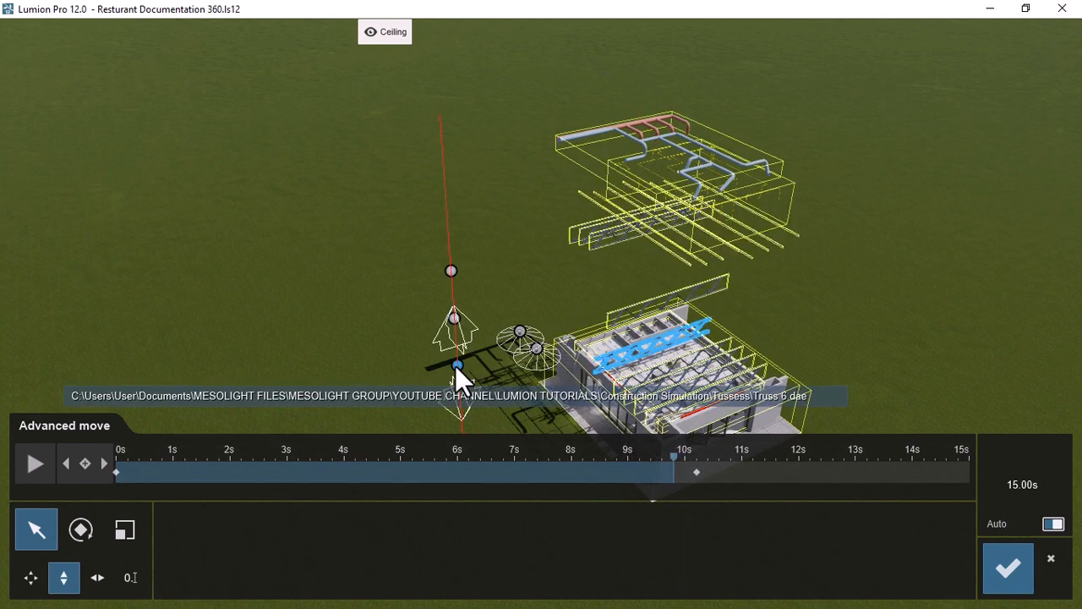
pyautogui.moveTo(455, 366); pyautogui.dragTo(373, 2)
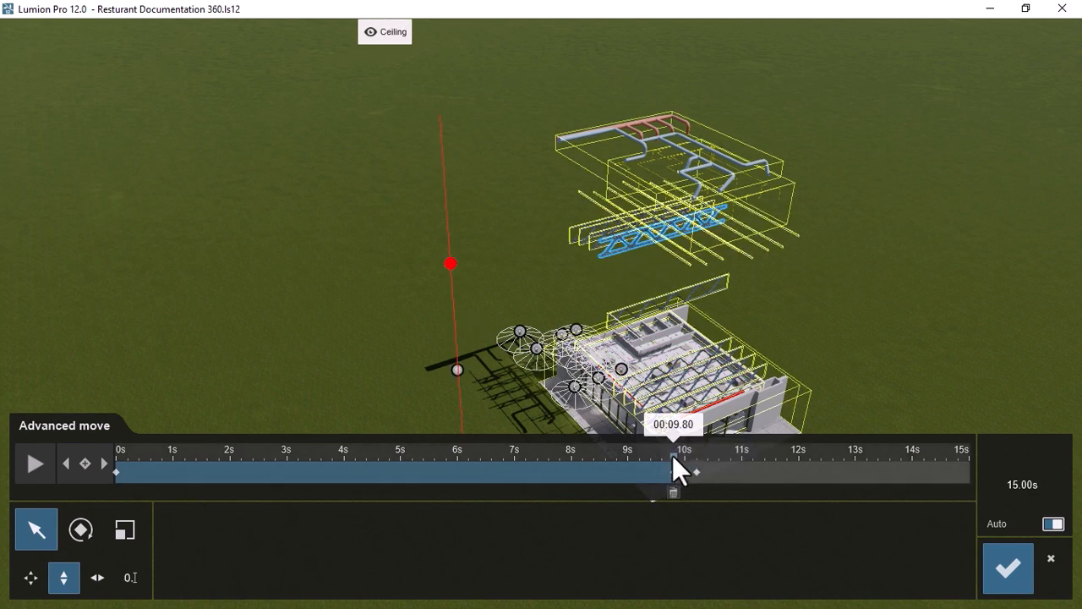
# Step: Lower the next raised truss behind Truss 6 onto the building at 10.4 s and lift it back above at 10 s
pyautogui.moveTo(674, 457); pyautogui.dragTo(707, 458)
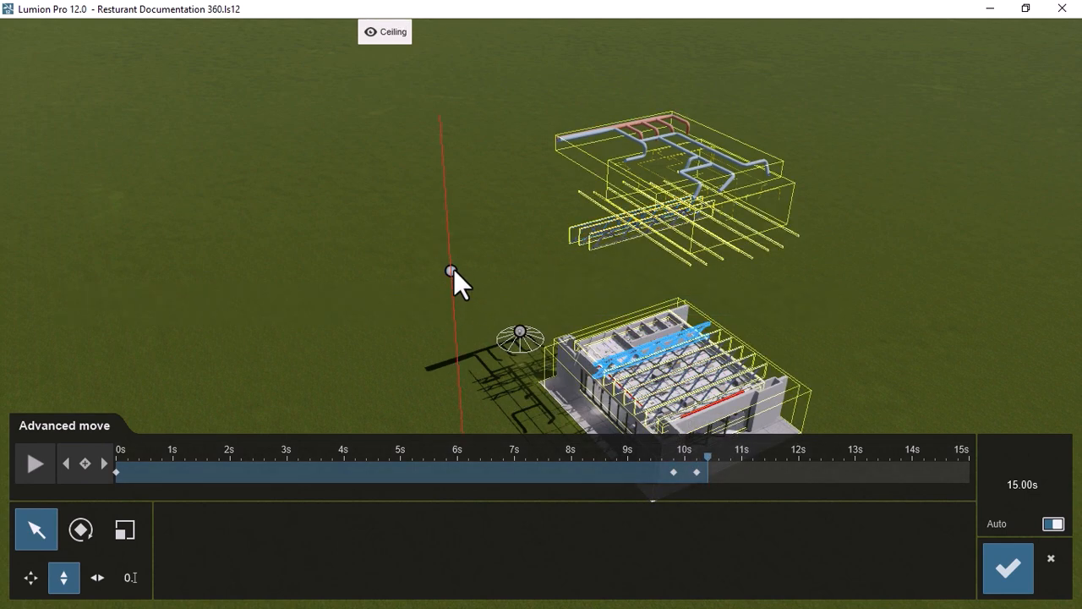
pyautogui.moveTo(452, 271); pyautogui.dragTo(457, 369)
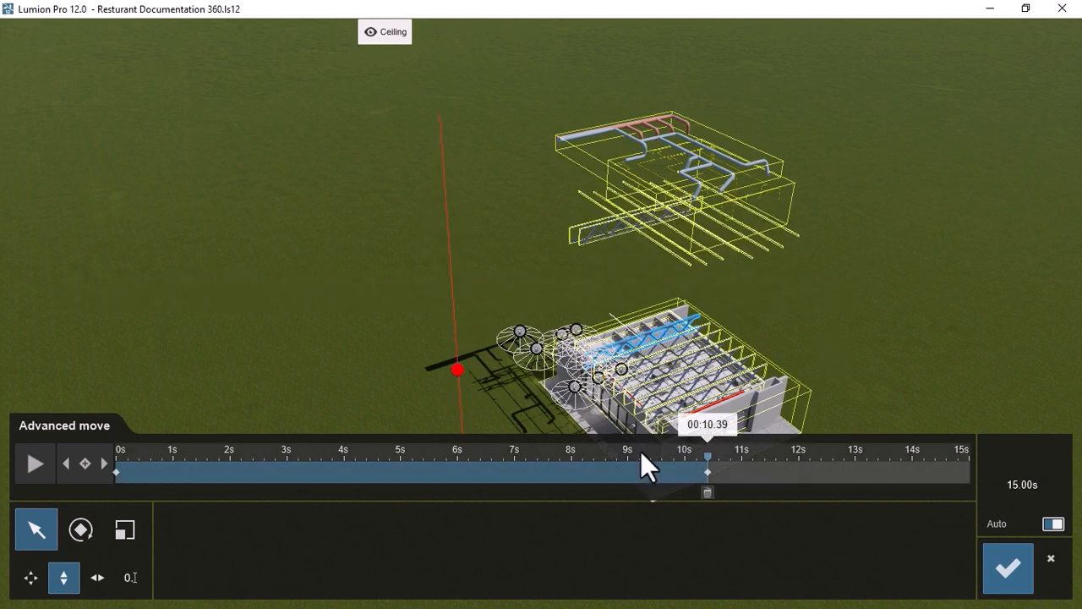
pyautogui.moveTo(705, 454); pyautogui.dragTo(689, 460)
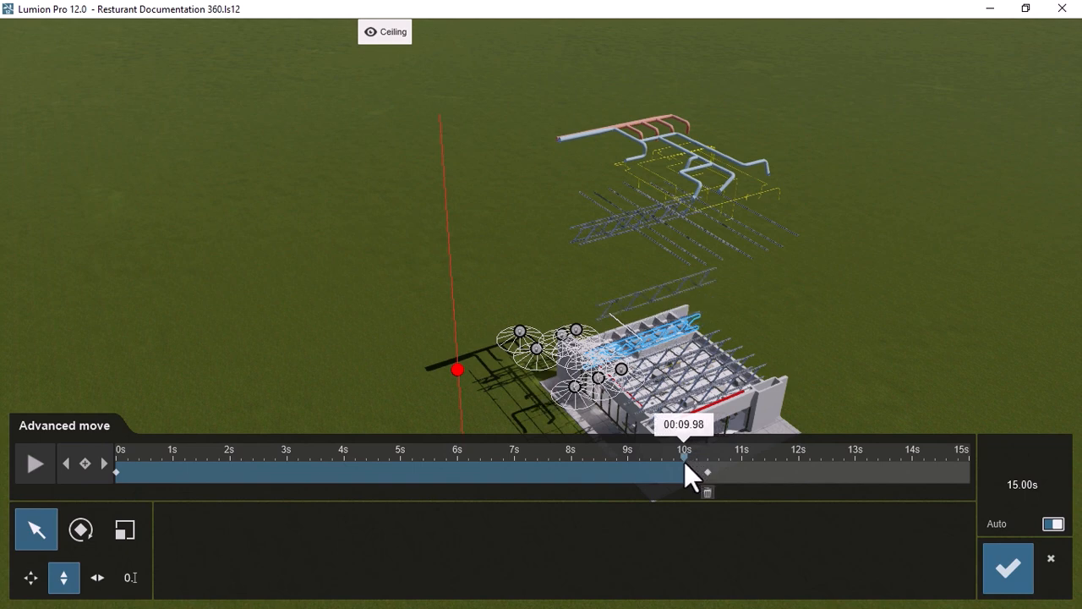
pyautogui.moveTo(460, 364); pyautogui.dragTo(446, 2)
# Step: Lower Truss 8 onto the building at 10.6 s and lift it back above at 10.2 s, removing the stray keyframe from the wrongly moved object
pyautogui.moveTo(687, 456); pyautogui.dragTo(718, 456)
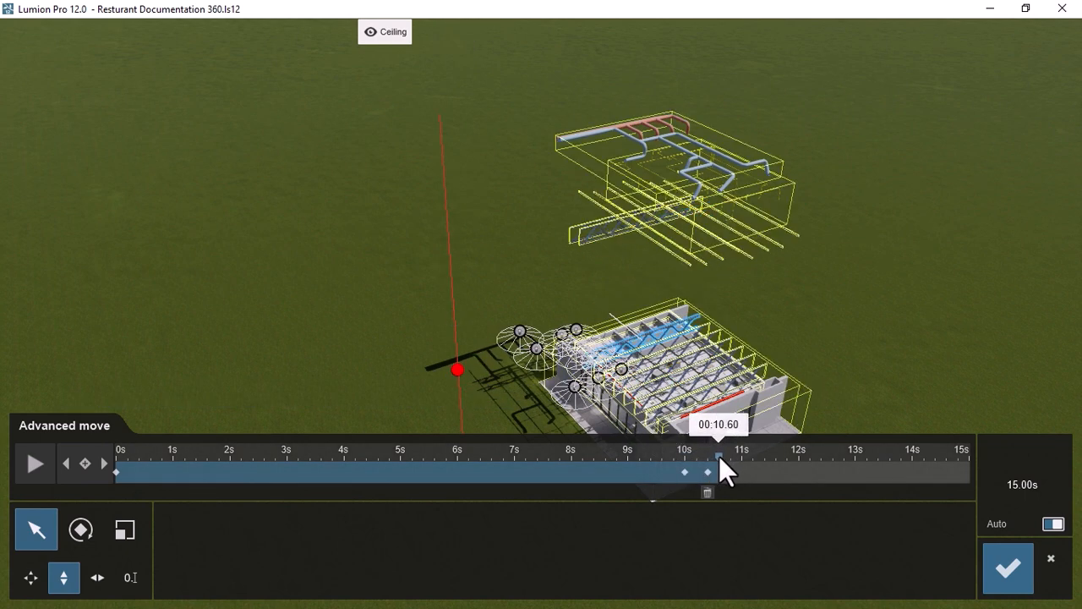
pyautogui.click(585, 243)
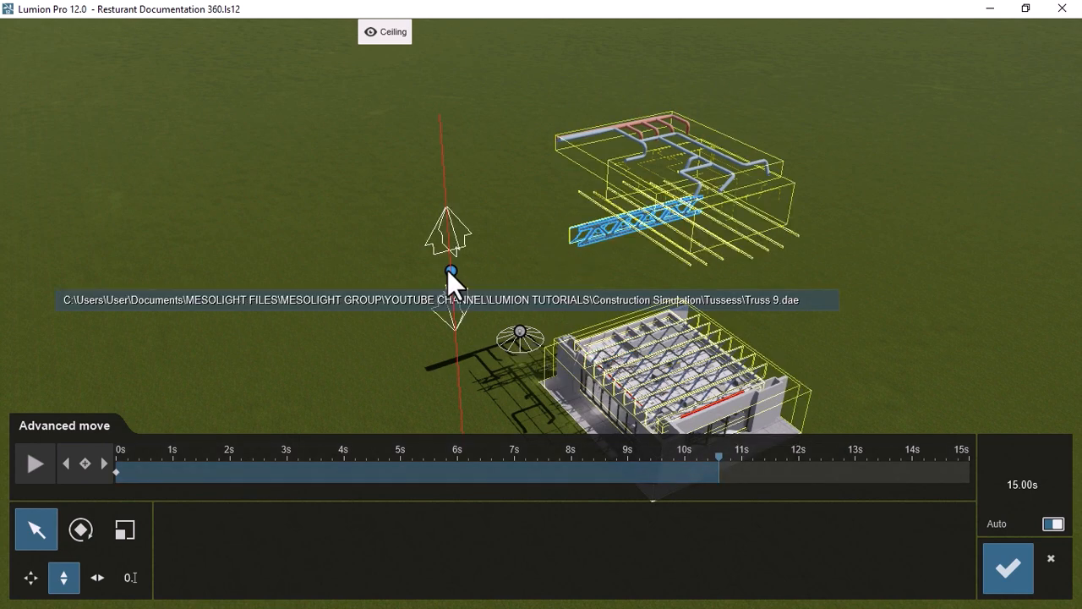
pyautogui.moveTo(448, 270); pyautogui.dragTo(448, 281)
pyautogui.doubleClick(717, 473)
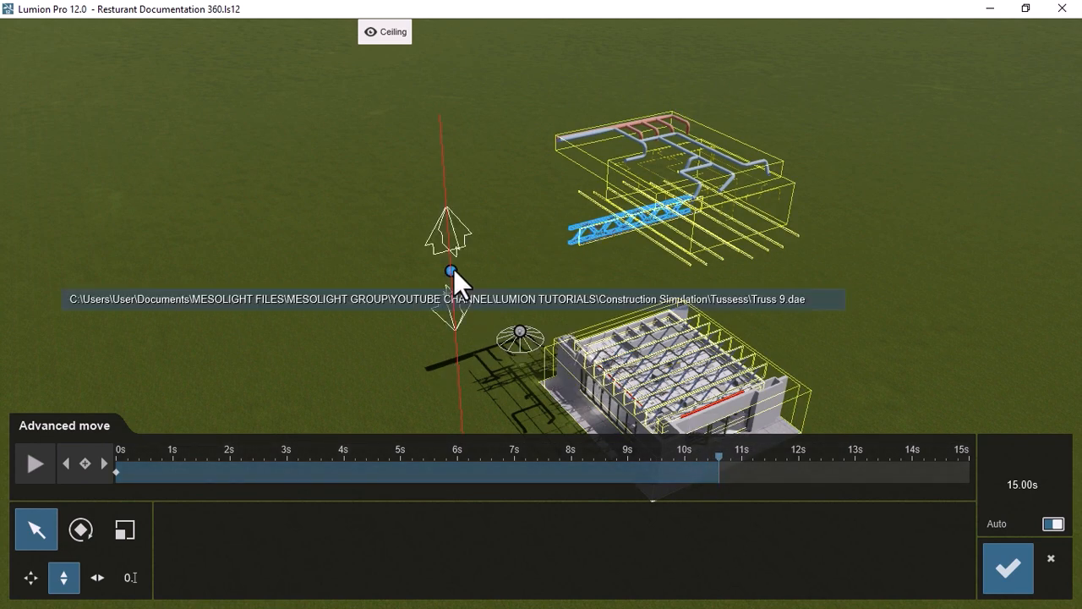
pyautogui.moveTo(449, 266); pyautogui.dragTo(457, 359)
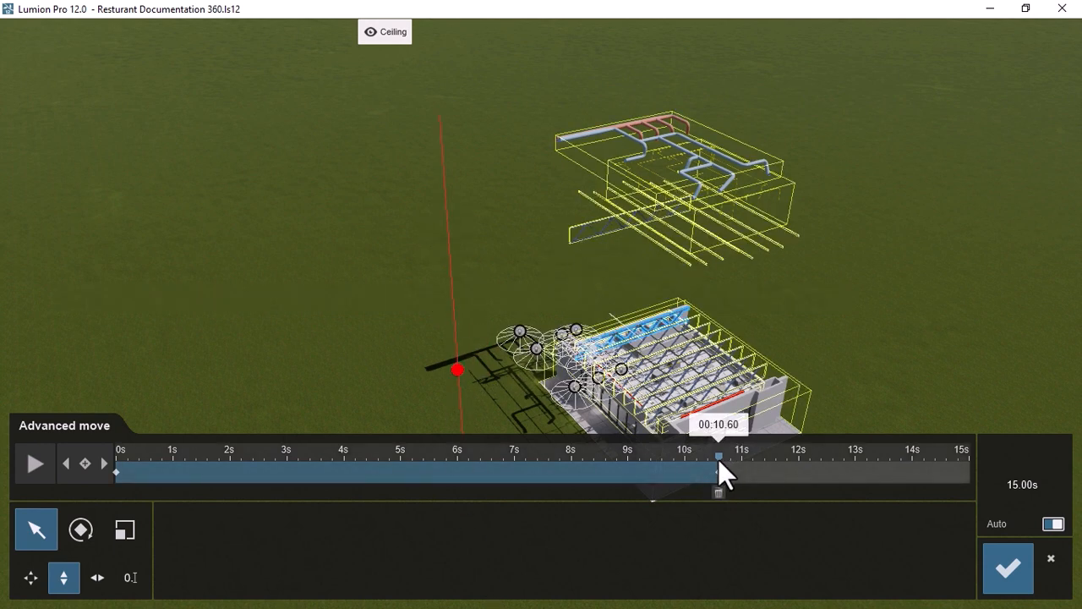
pyautogui.moveTo(718, 458); pyautogui.dragTo(697, 459)
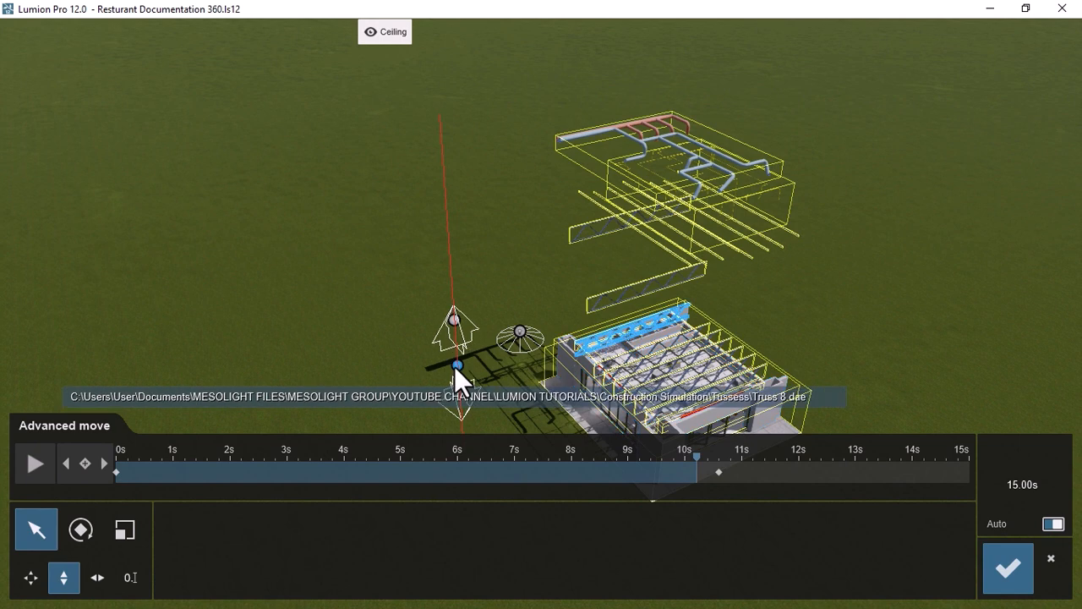
pyautogui.moveTo(455, 367); pyautogui.dragTo(406, 37)
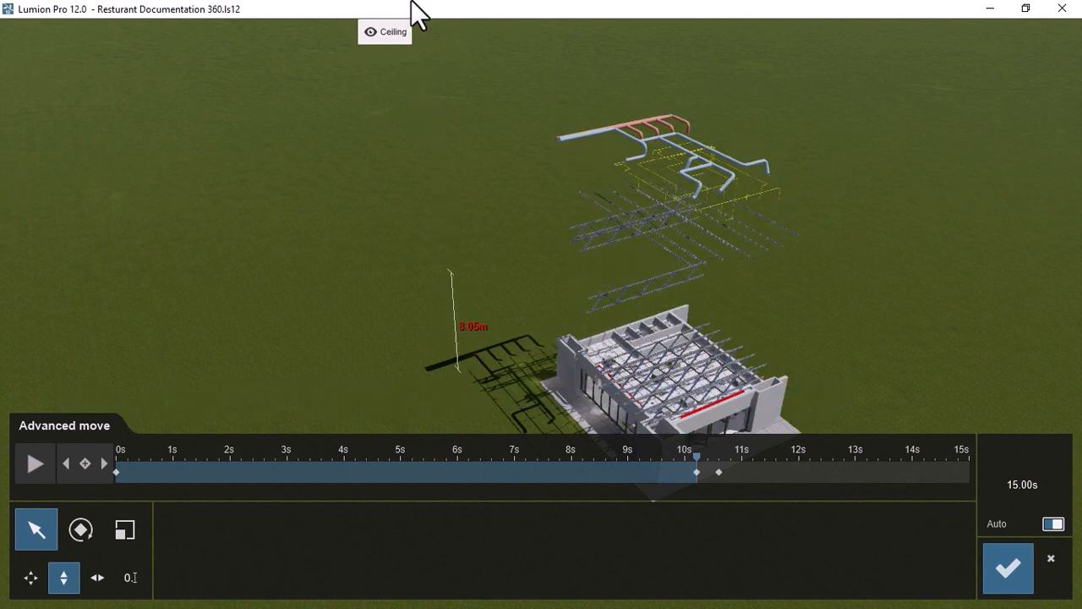
# Step: Lower Truss 9 onto the building at 10.8 s and lift it back above at 10.4 s, removing the wrongly moved purlin's stray keyframe
pyautogui.moveTo(698, 457); pyautogui.dragTo(732, 461)
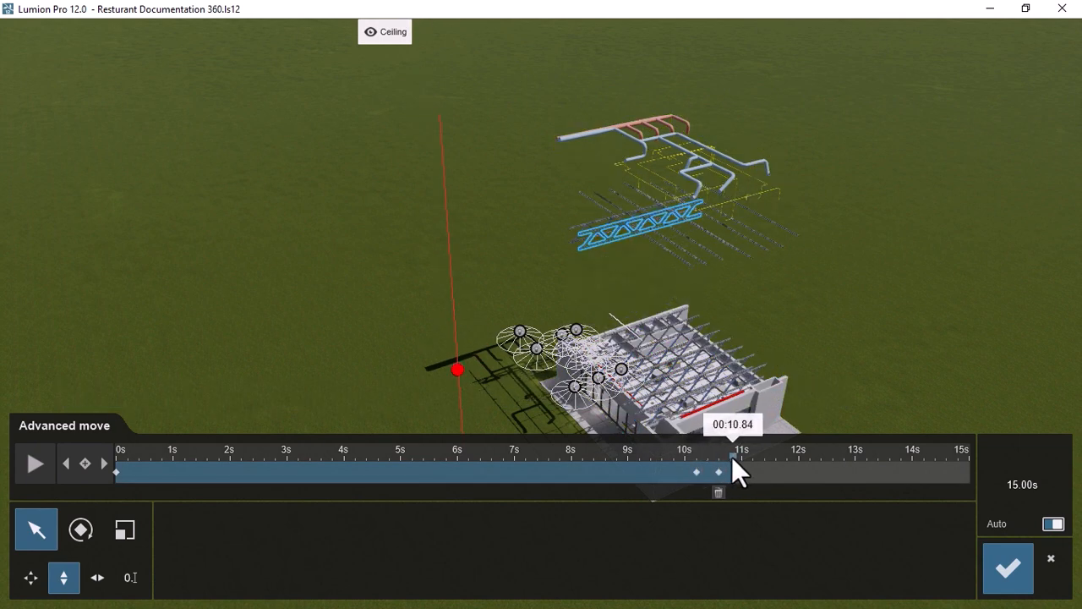
pyautogui.click(597, 234)
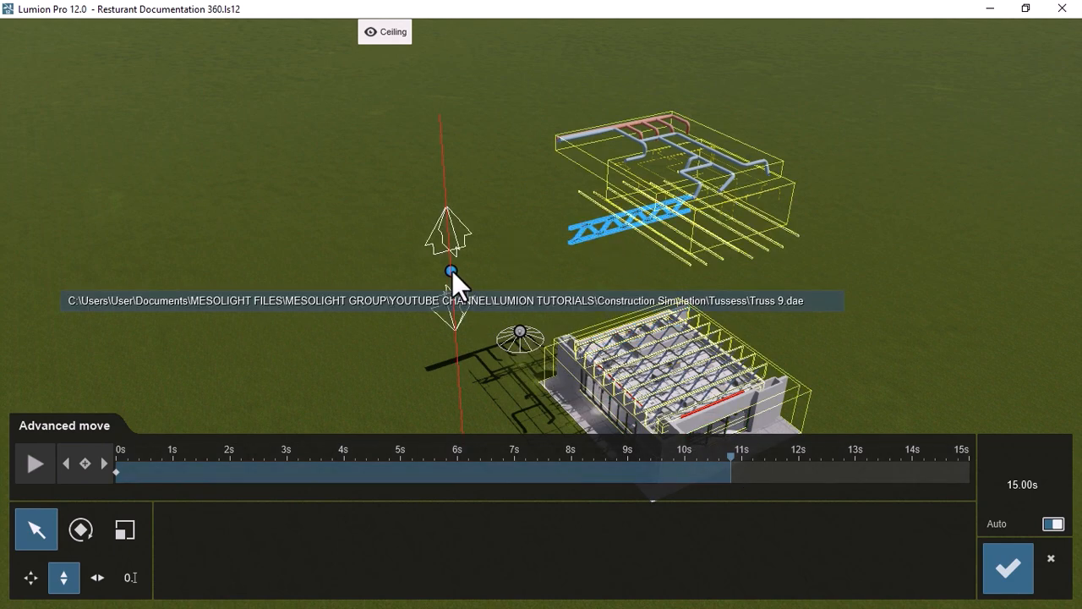
pyautogui.click(724, 457)
pyautogui.moveTo(730, 453); pyautogui.dragTo(732, 454)
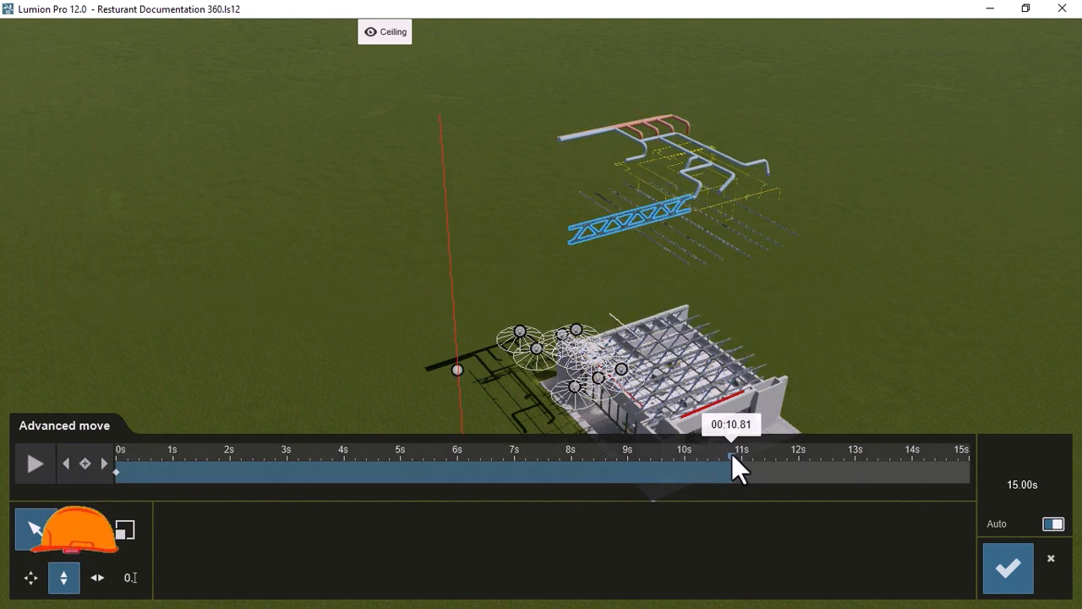
pyautogui.moveTo(450, 256); pyautogui.dragTo(450, 262)
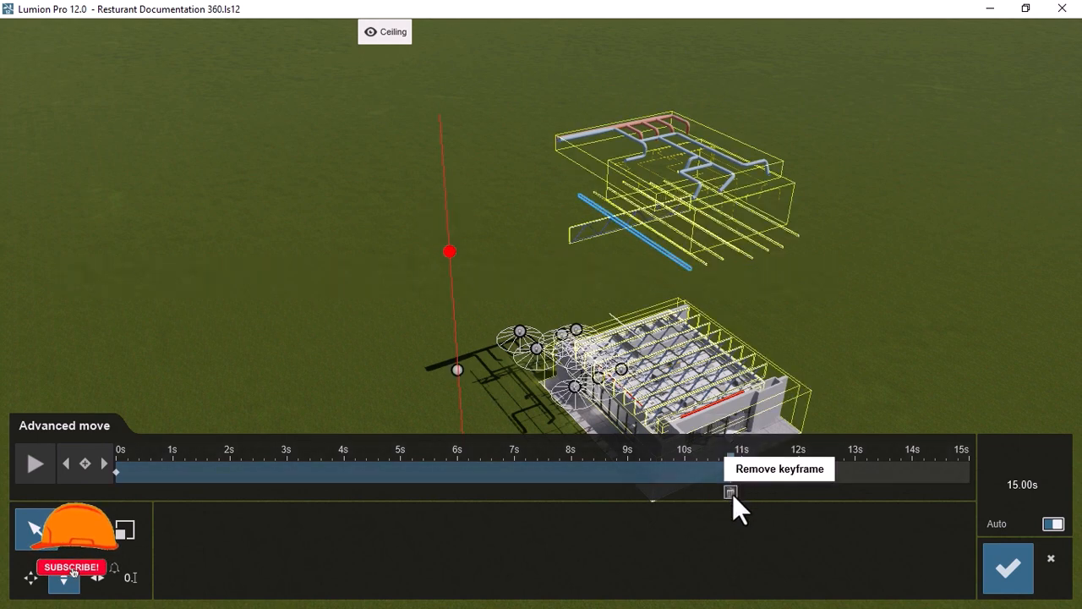
pyautogui.click(732, 493)
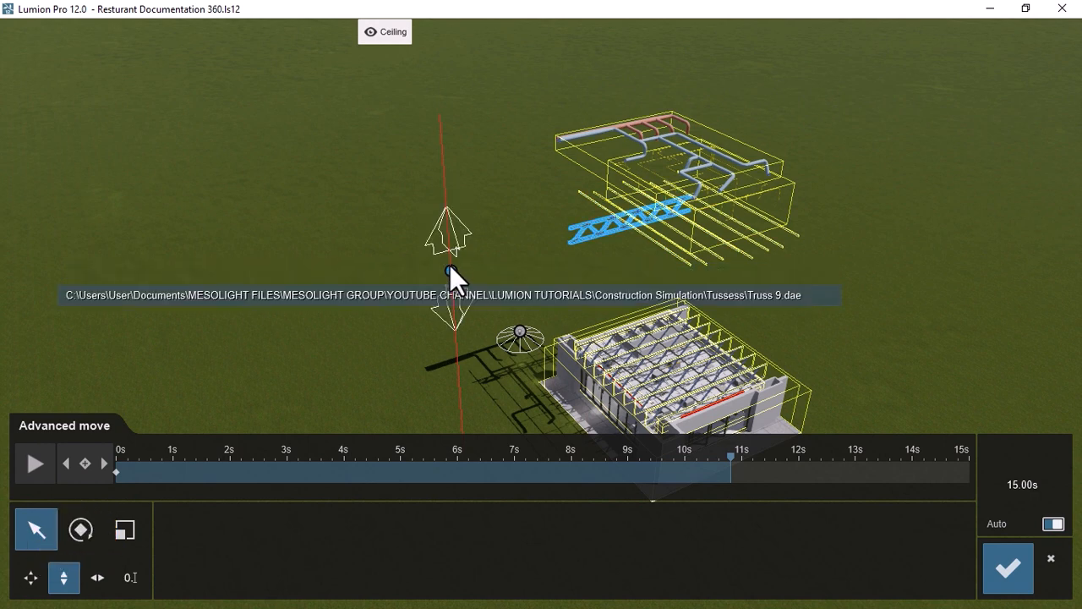
pyautogui.moveTo(450, 264); pyautogui.dragTo(460, 373)
pyautogui.moveTo(731, 458); pyautogui.dragTo(709, 458)
pyautogui.moveTo(460, 369); pyautogui.dragTo(453, 297)
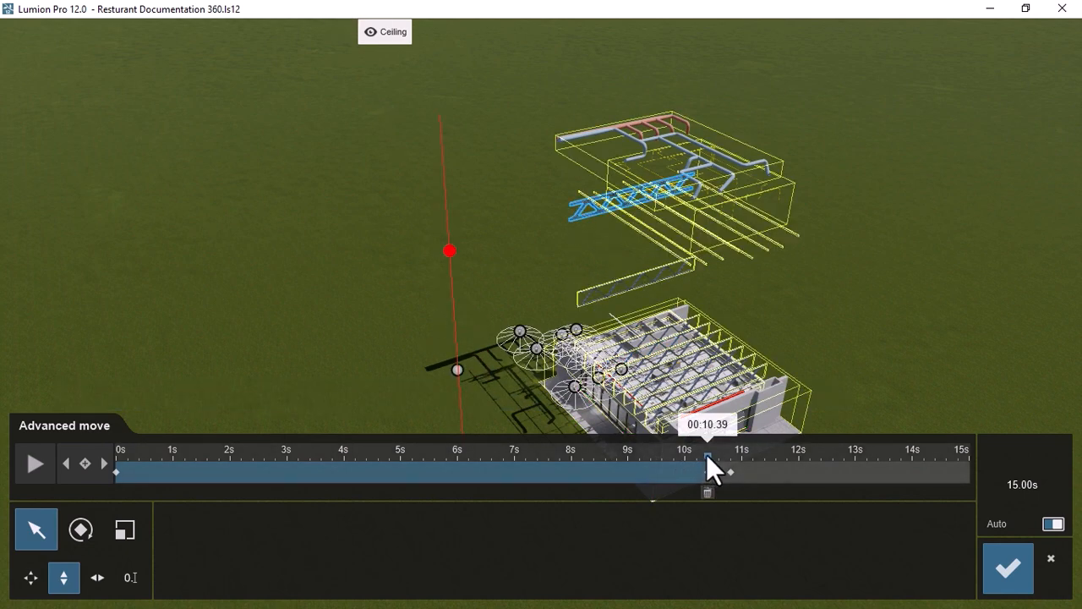
# Step: Lower purlin P 1 onto the trusses at 11 s and lift it back above the building at 10.8 s
pyautogui.moveTo(708, 457); pyautogui.dragTo(741, 460)
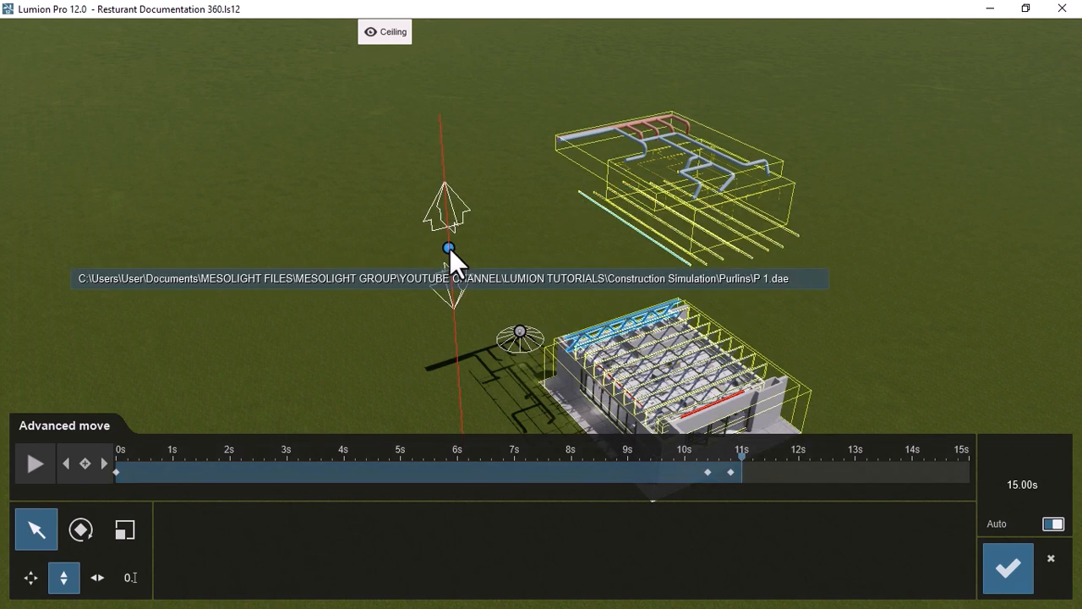
pyautogui.moveTo(449, 249); pyautogui.dragTo(455, 327)
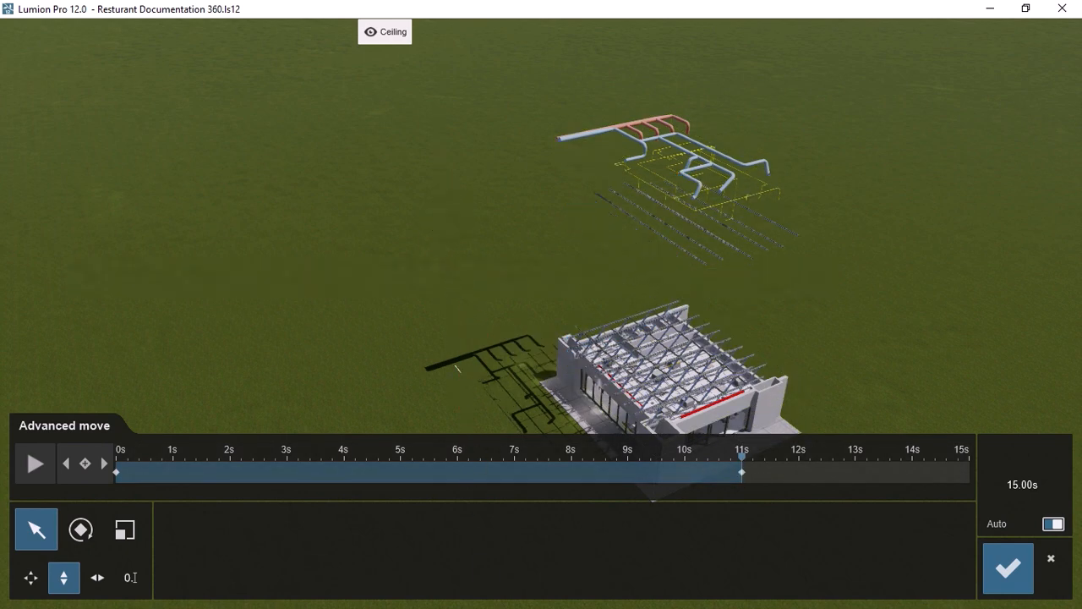
pyautogui.moveTo(741, 457); pyautogui.dragTo(732, 457)
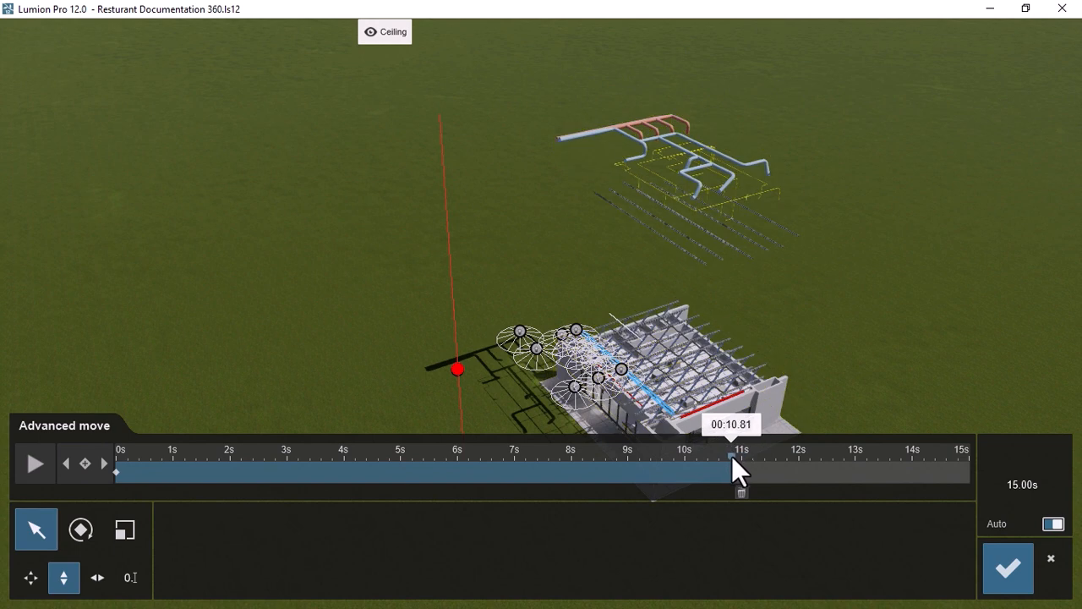
pyautogui.moveTo(457, 368); pyautogui.dragTo(375, 4)
# Step: Lower purlin P 2 onto the trusses at 11.2 s and lift it back above the building at 11 s
pyautogui.moveTo(730, 456); pyautogui.dragTo(752, 457)
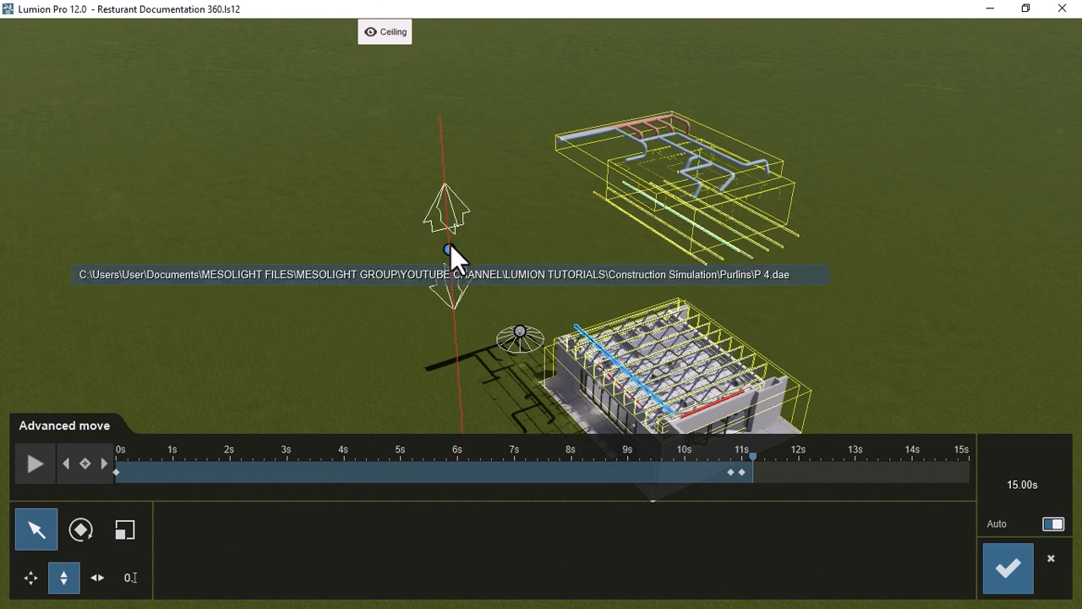
pyautogui.moveTo(450, 248); pyautogui.dragTo(420, 247, button='right')
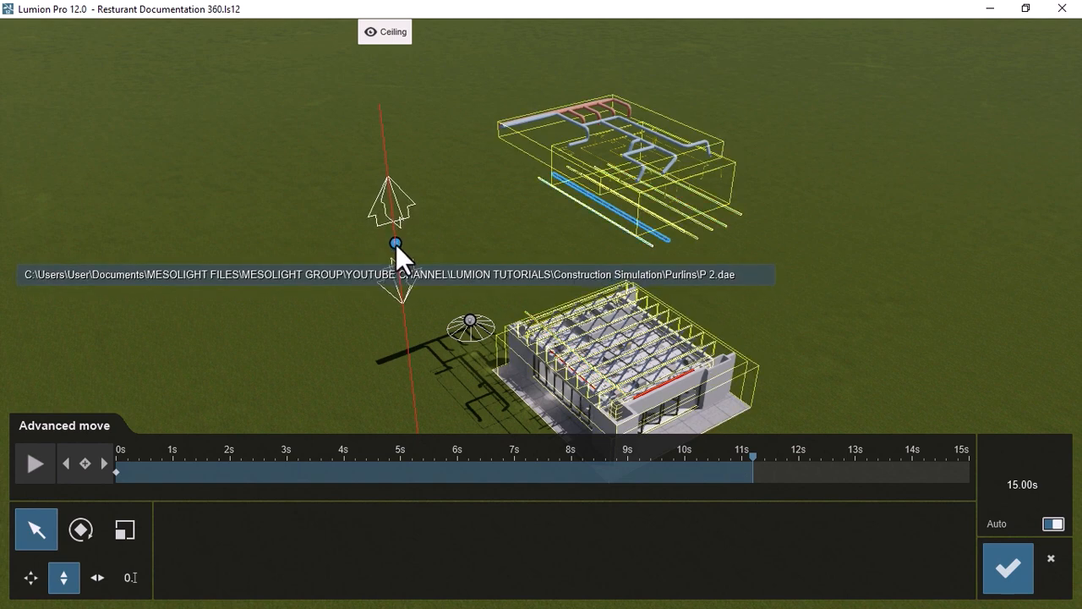
pyautogui.click(396, 244)
pyautogui.moveTo(396, 244); pyautogui.dragTo(409, 360)
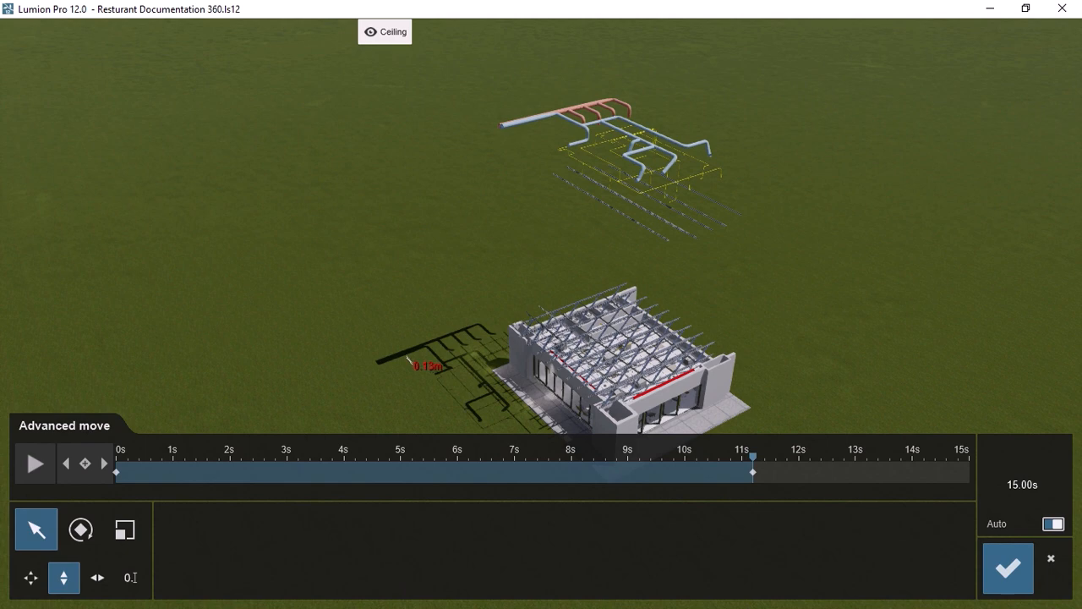
pyautogui.click(741, 463)
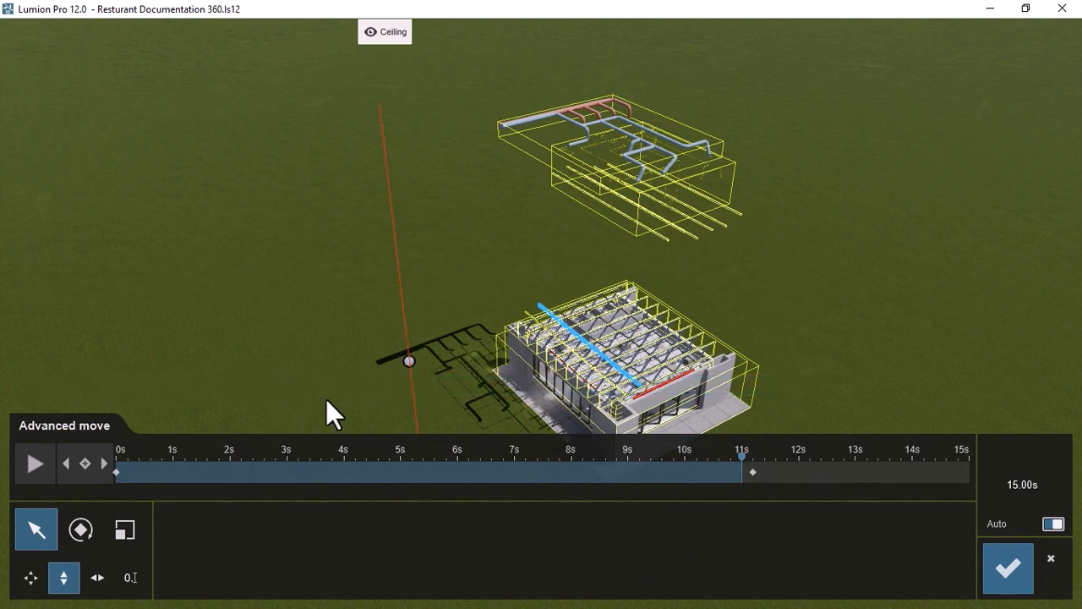
pyautogui.moveTo(409, 355); pyautogui.dragTo(305, 13)
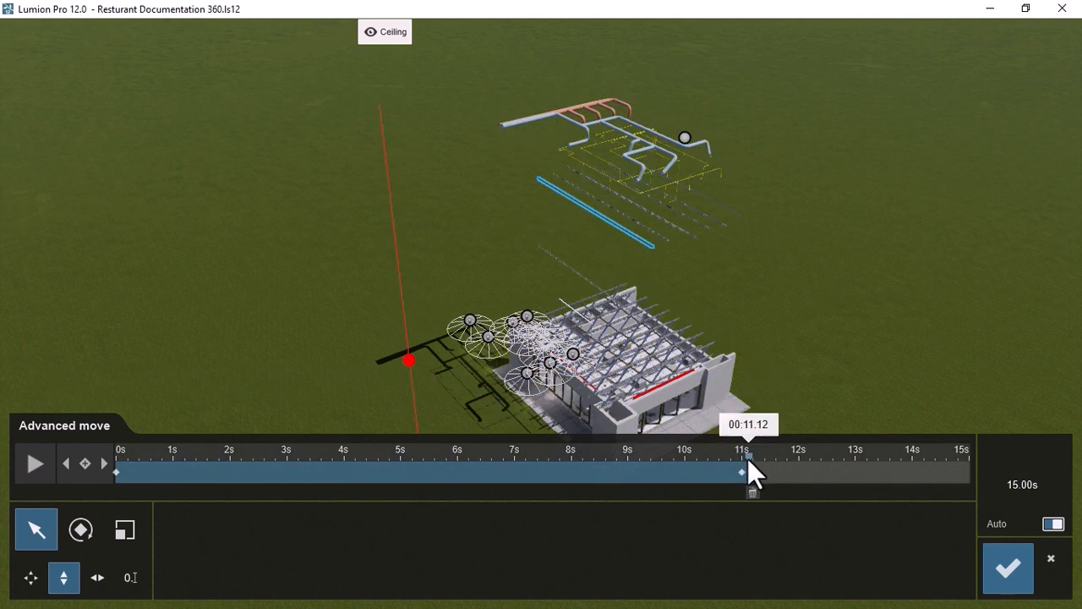
# Step: Lower purlin P 3 onto the trusses at 11.4 s and lift it back above the building at 11.2 s
pyautogui.moveTo(761, 460)
pyautogui.mouseDown()
pyautogui.moveTo(735, 464)
pyautogui.moveTo(765, 464)
pyautogui.mouseUp()
pyautogui.click(35, 462)
pyautogui.click(35, 462)
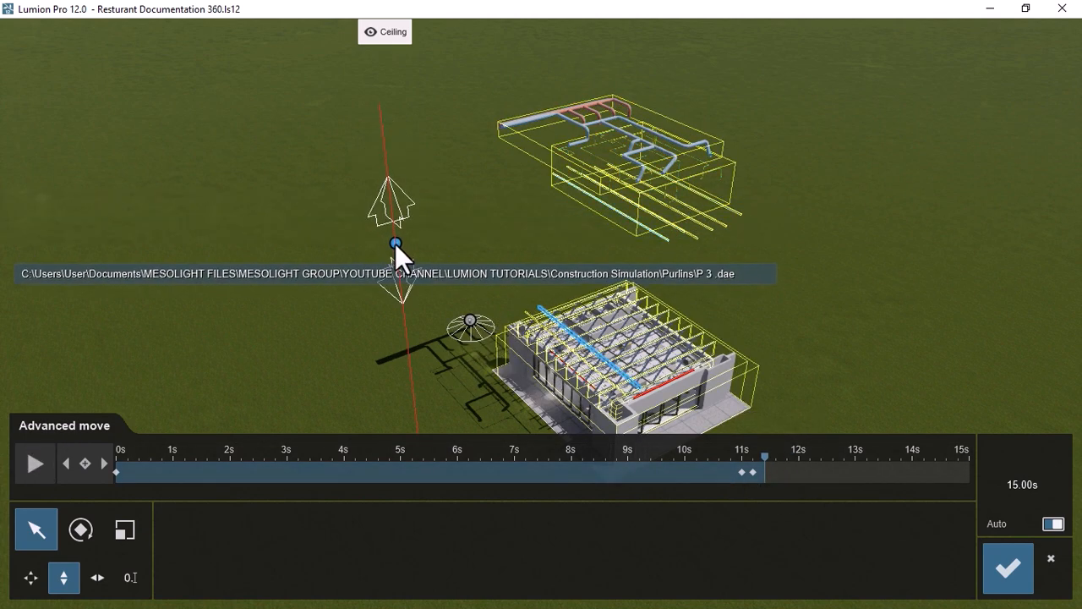
pyautogui.moveTo(394, 243); pyautogui.dragTo(410, 363)
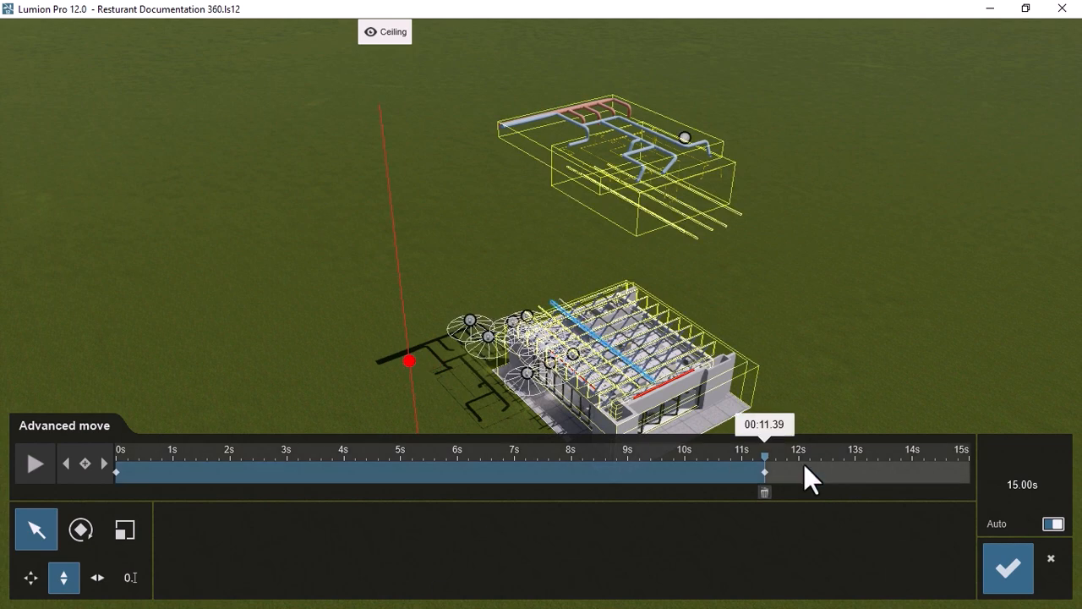
pyautogui.click(753, 462)
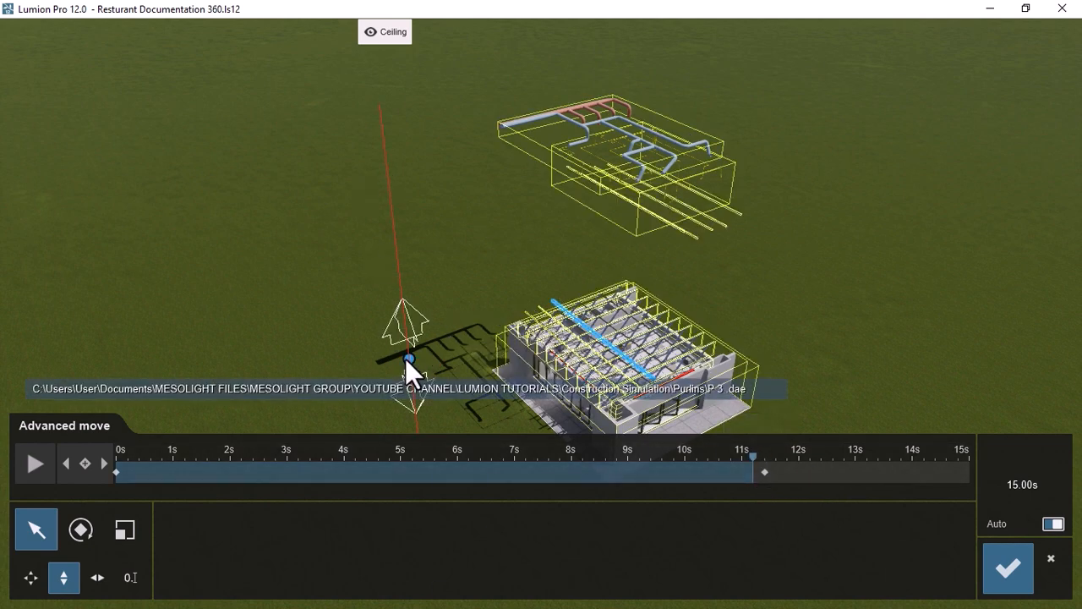
pyautogui.moveTo(405, 357); pyautogui.dragTo(317, 13)
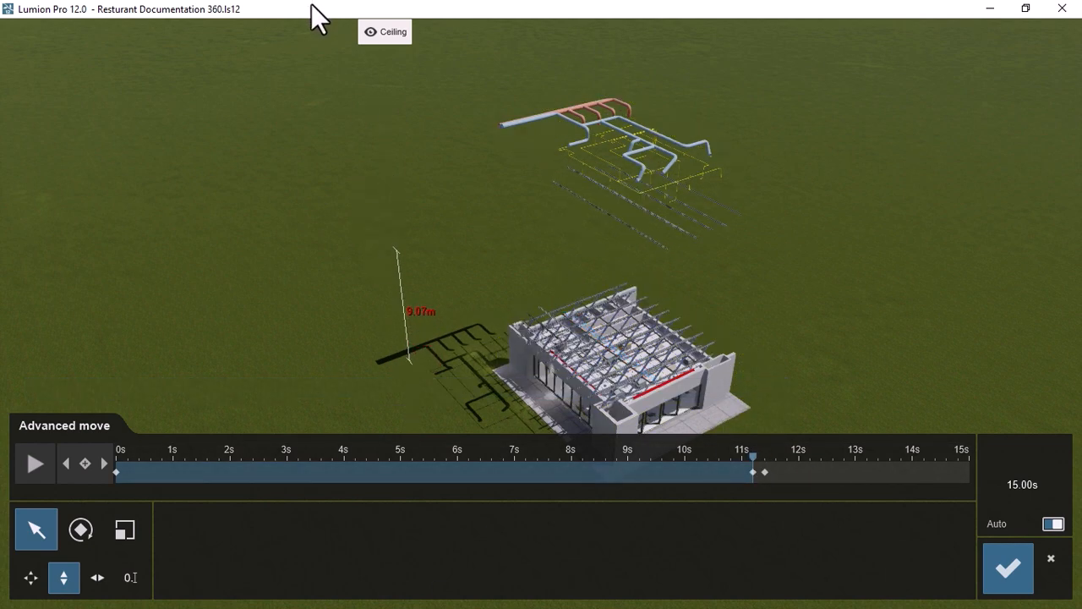
# Step: Lower purlin P 4 onto the trusses at 11.6 s and lift it back at 11.4 s, removing the wrongly moved object's stray keyframe
pyautogui.click(776, 453)
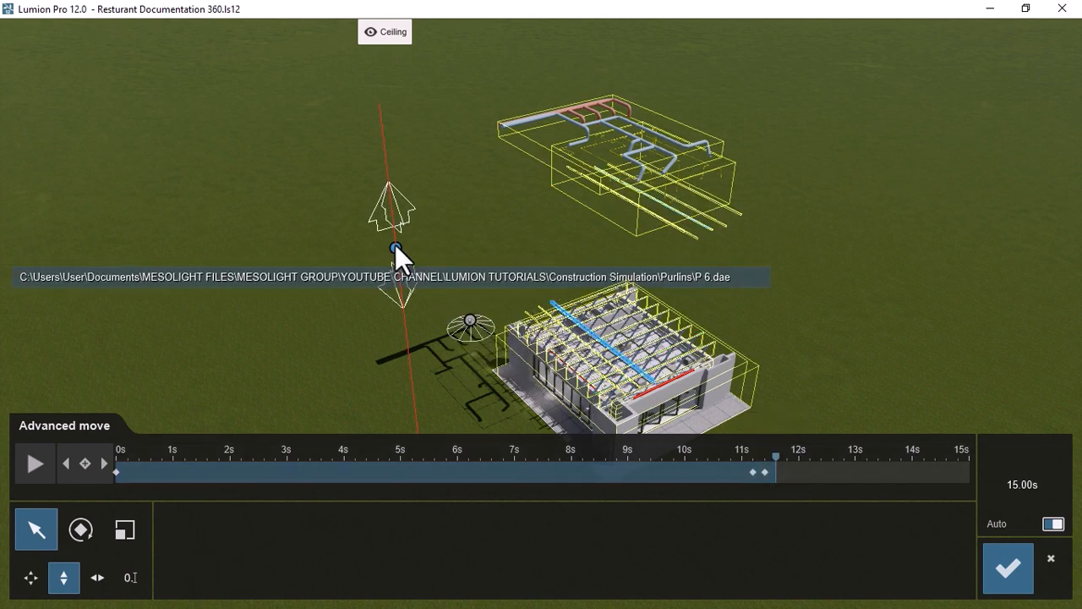
pyautogui.moveTo(397, 243); pyautogui.dragTo(399, 338)
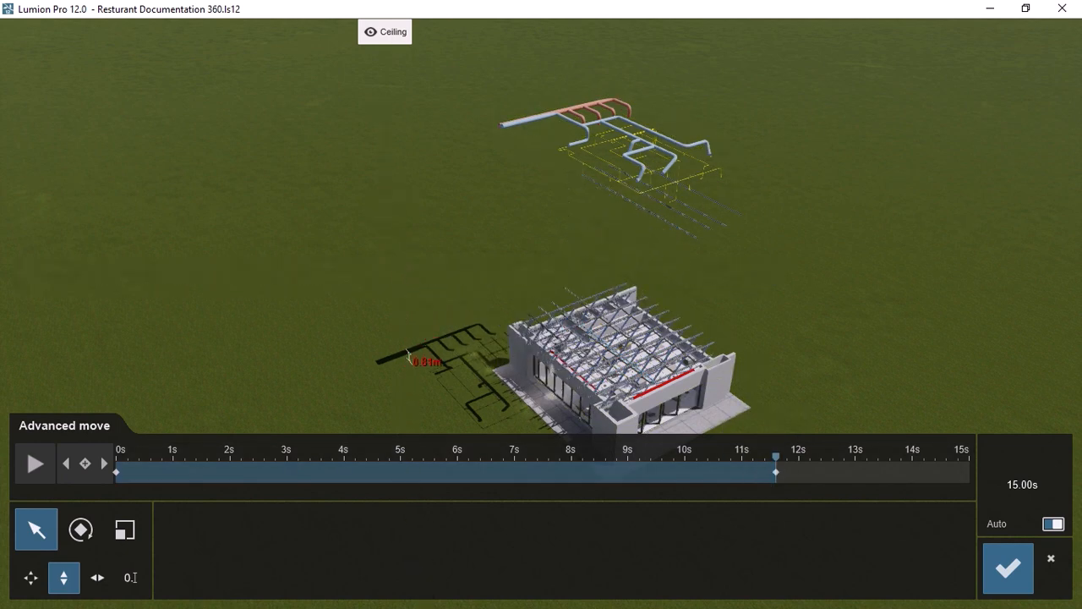
pyautogui.moveTo(778, 459); pyautogui.dragTo(766, 458)
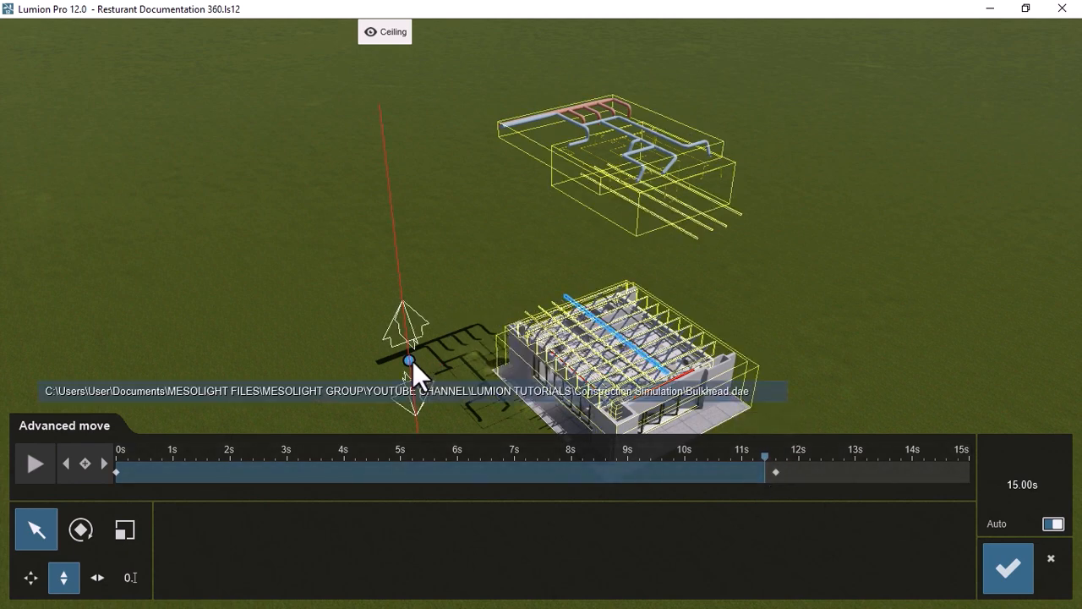
pyautogui.moveTo(413, 361); pyautogui.dragTo(412, 348)
pyautogui.click(766, 493)
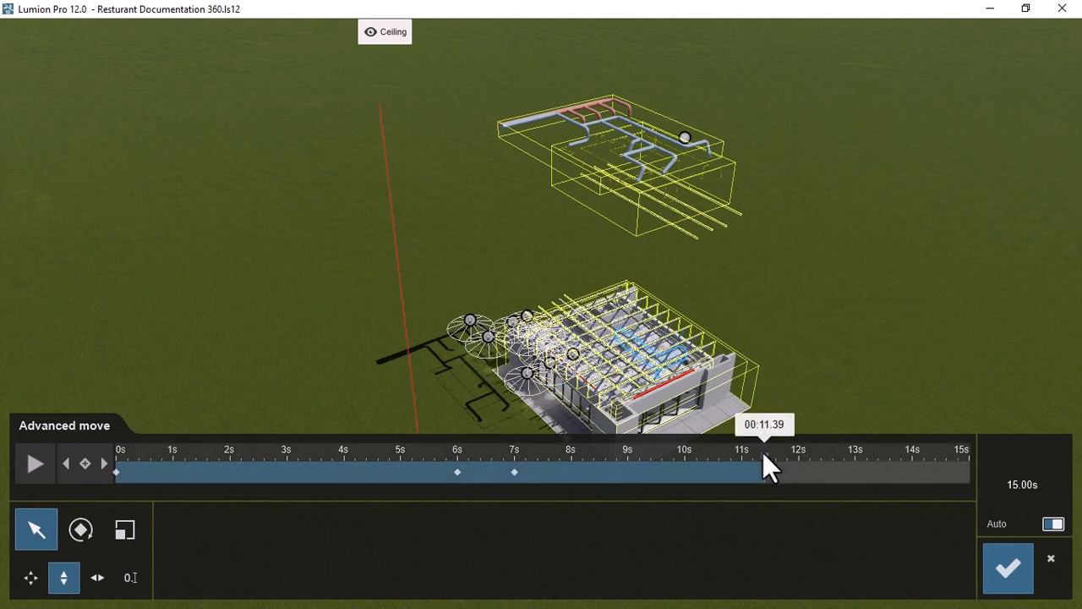
pyautogui.moveTo(762, 459)
pyautogui.mouseDown()
pyautogui.moveTo(727, 461)
pyautogui.moveTo(787, 465)
pyautogui.moveTo(778, 445)
pyautogui.moveTo(787, 452)
pyautogui.moveTo(765, 459)
pyautogui.mouseUp()
pyautogui.click(36, 466)
pyautogui.click(36, 466)
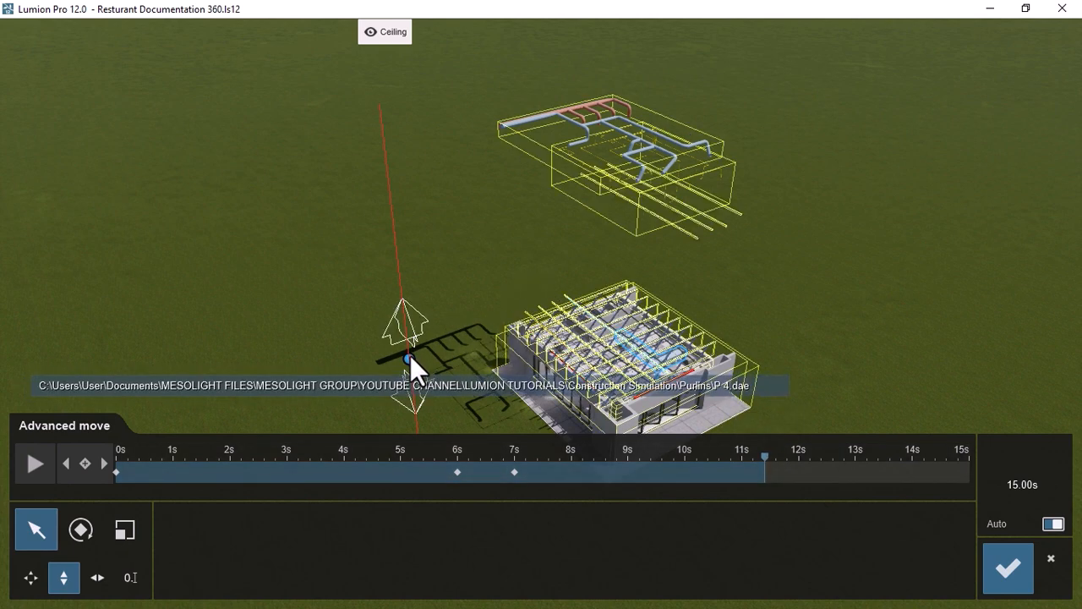
pyautogui.moveTo(410, 355); pyautogui.dragTo(410, 252)
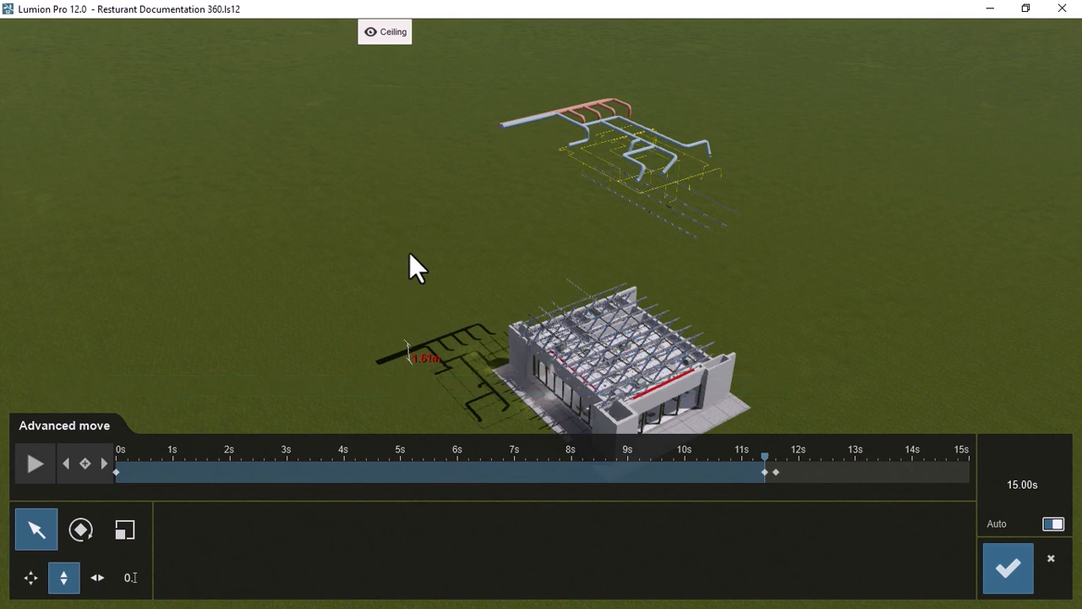
pyautogui.click(37, 460)
pyautogui.click(37, 460)
# Step: Lower purlin P 5 onto the trusses at 11.8 s and lift it back above the building at 11.6 s
pyautogui.moveTo(802, 461); pyautogui.dragTo(787, 460)
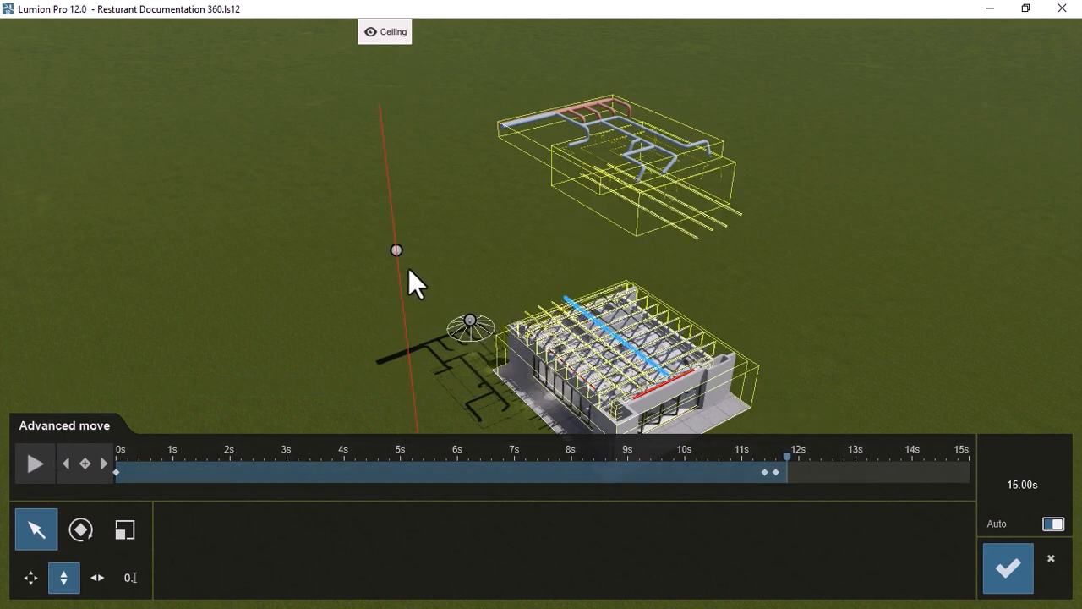
pyautogui.moveTo(396, 250); pyautogui.dragTo(390, 193)
pyautogui.moveTo(398, 251); pyautogui.dragTo(410, 355)
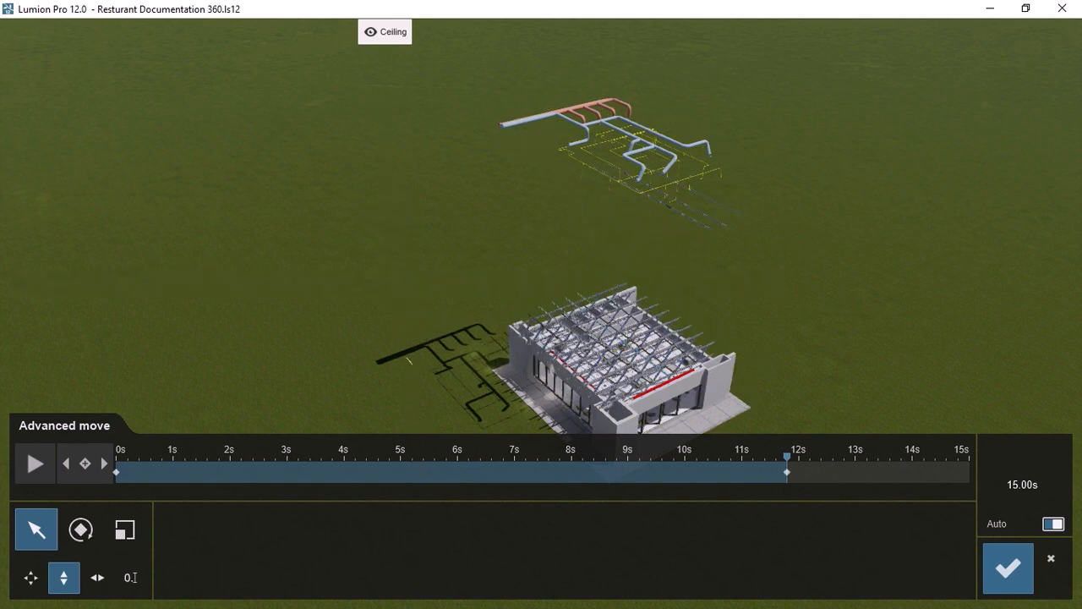
pyautogui.click(777, 461)
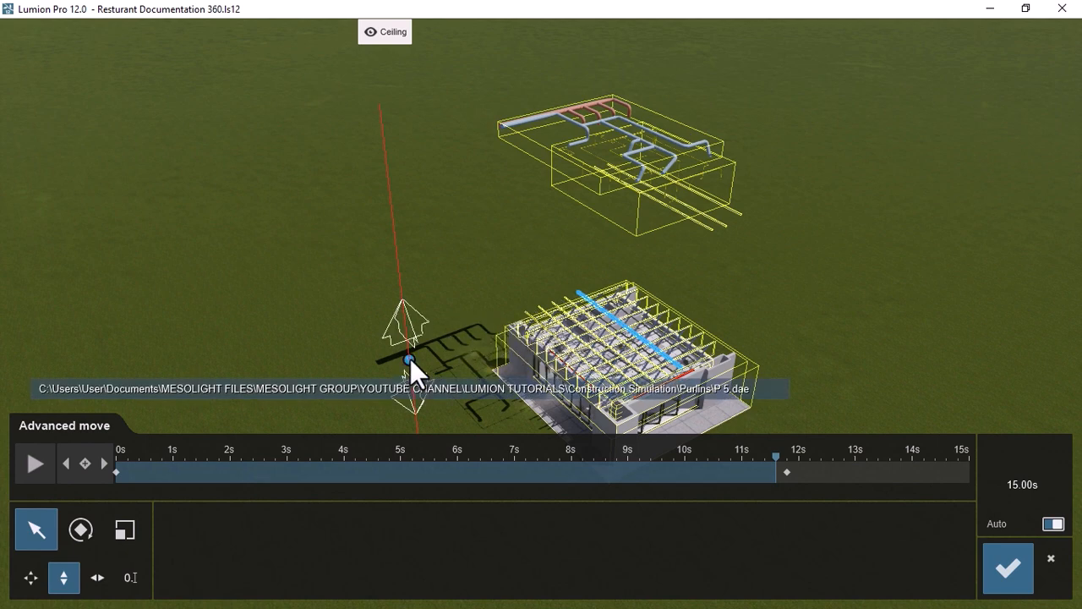
pyautogui.moveTo(410, 358); pyautogui.dragTo(314, 2)
# Step: Lower purlin P 6 onto the trusses at 12 s and lift it back at 11.8 s, removing the wrongly moved object's stray keyframe
pyautogui.moveTo(778, 456); pyautogui.dragTo(781, 448)
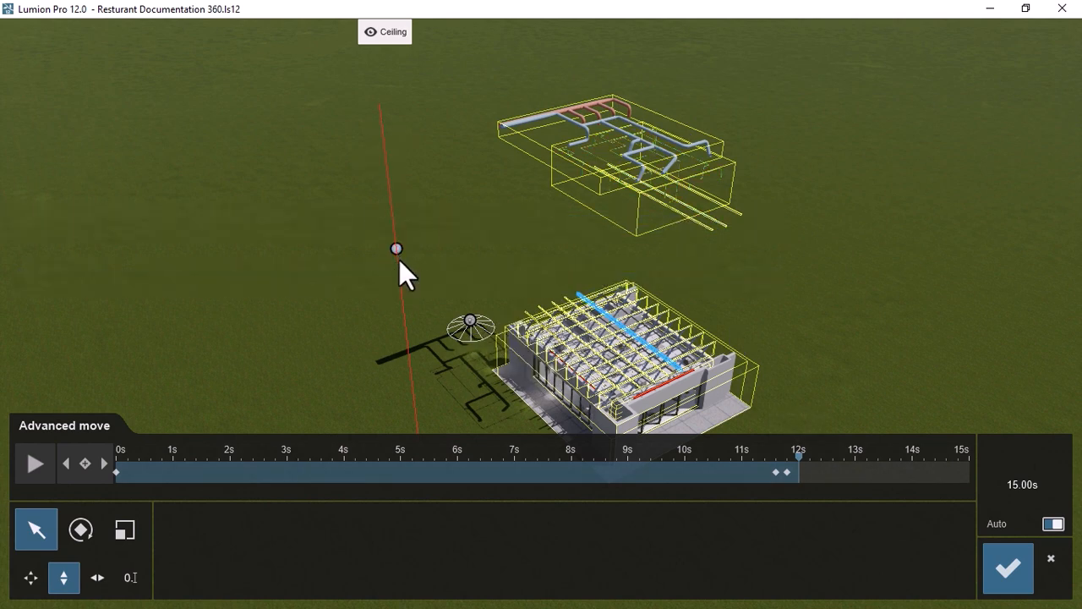
pyautogui.moveTo(397, 247); pyautogui.dragTo(406, 345)
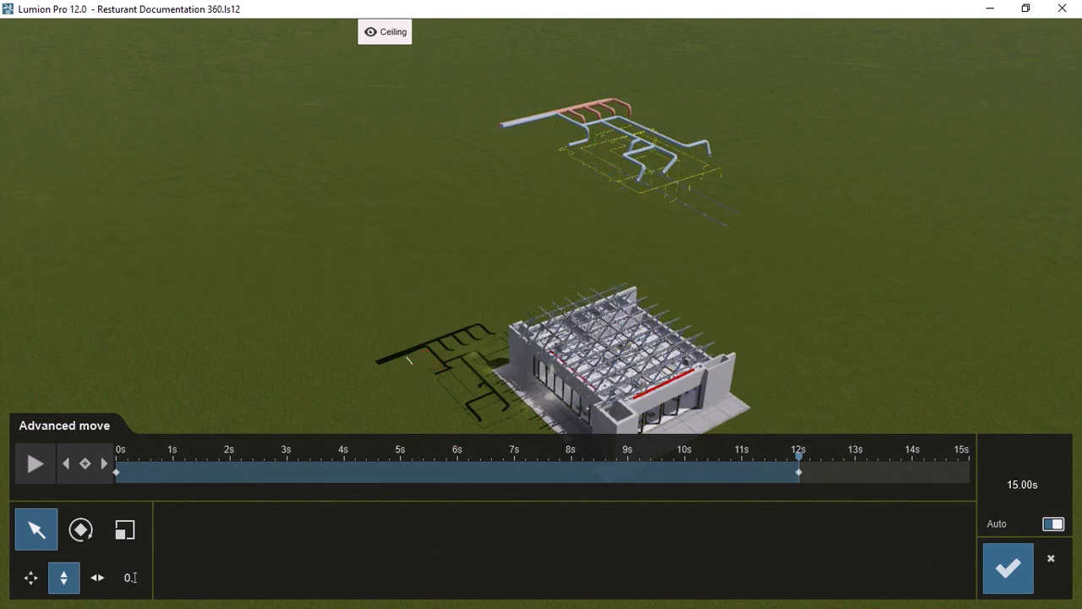
pyautogui.moveTo(797, 448); pyautogui.dragTo(788, 461)
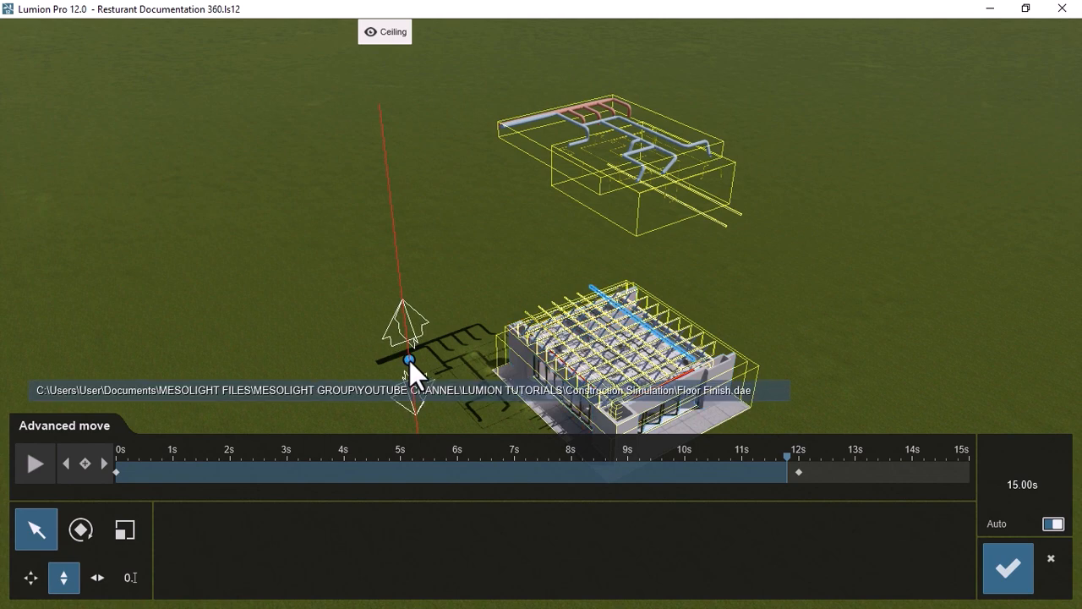
pyautogui.moveTo(410, 360); pyautogui.dragTo(404, 322)
pyautogui.click(787, 492)
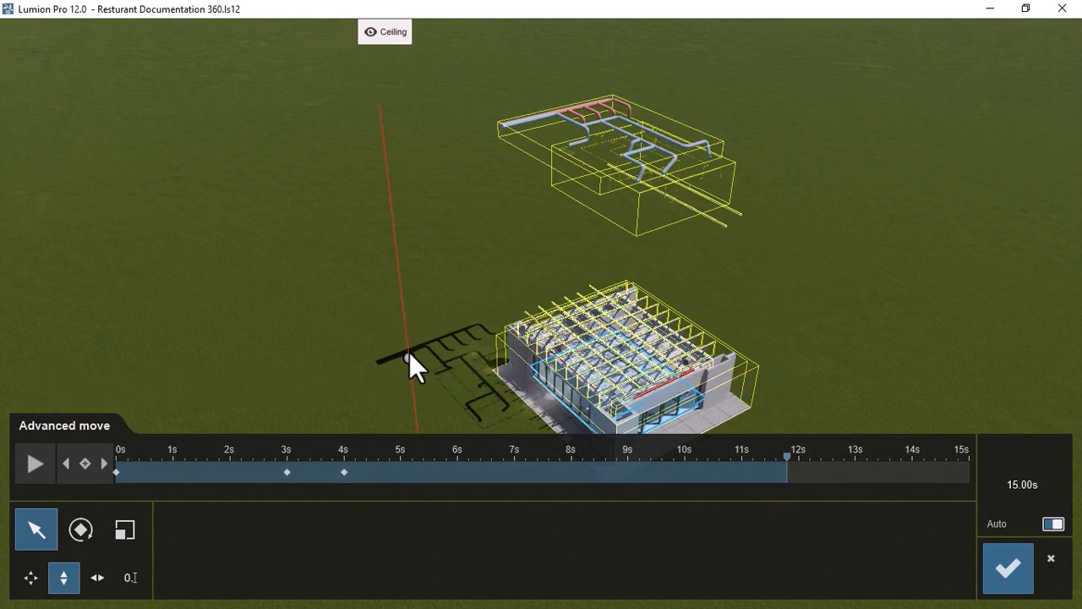
pyautogui.moveTo(409, 355); pyautogui.dragTo(397, 13)
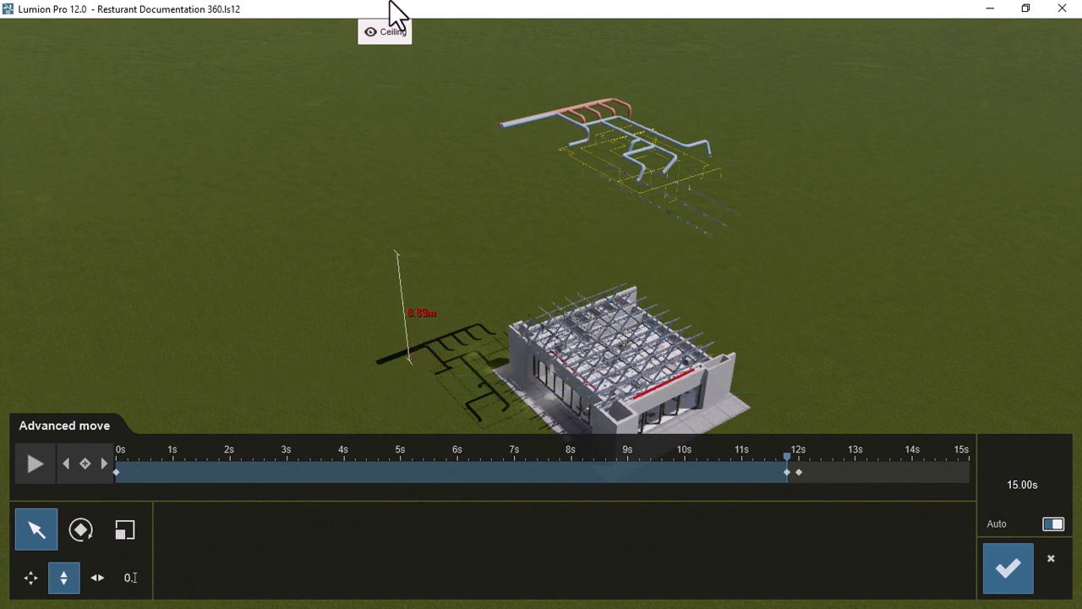
# Step: Lower purlin P 7 onto the trusses at 12.2 s and lift it back above the building at 12 s
pyautogui.moveTo(791, 463); pyautogui.dragTo(810, 455)
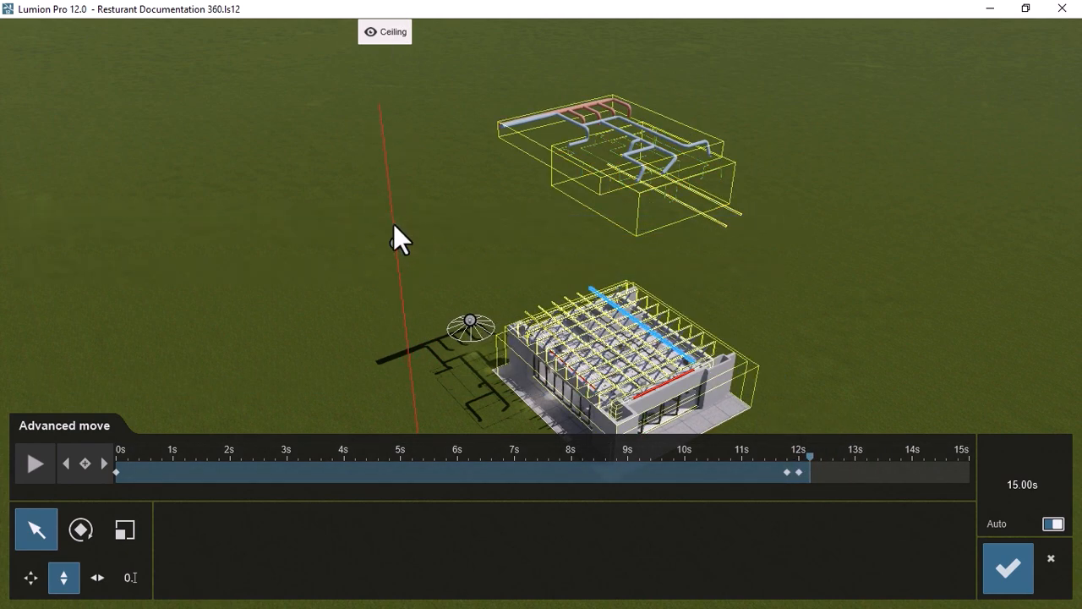
pyautogui.moveTo(399, 250); pyautogui.dragTo(407, 355)
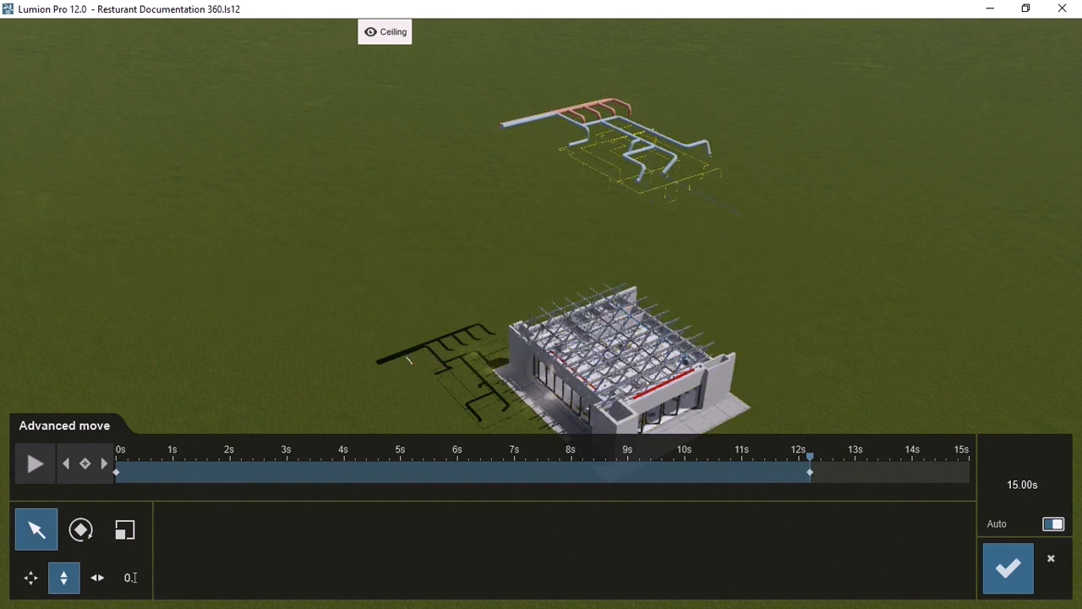
pyautogui.click(800, 459)
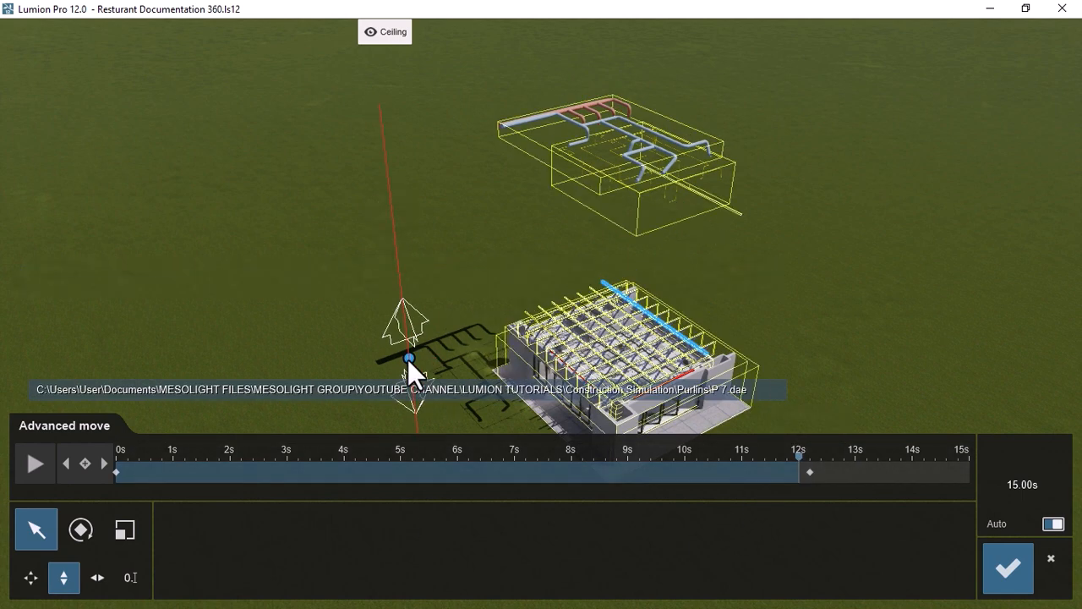
pyautogui.moveTo(408, 360); pyautogui.dragTo(395, 1)
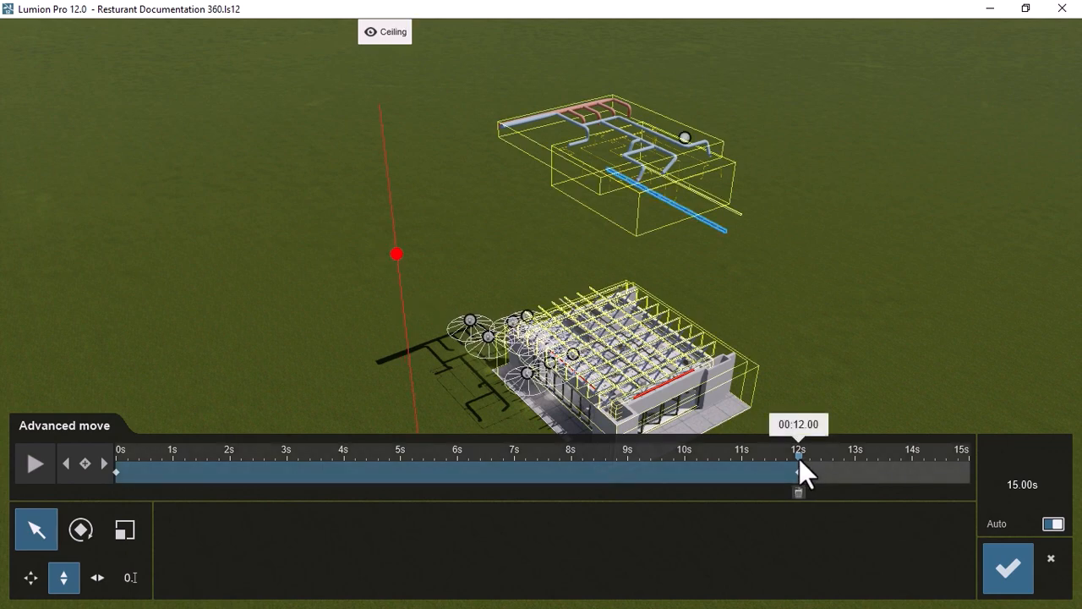
# Step: Lower the last purlin onto the trusses at 12.4 s and lift it back above the building at 12.2 s
pyautogui.moveTo(799, 458); pyautogui.dragTo(820, 456)
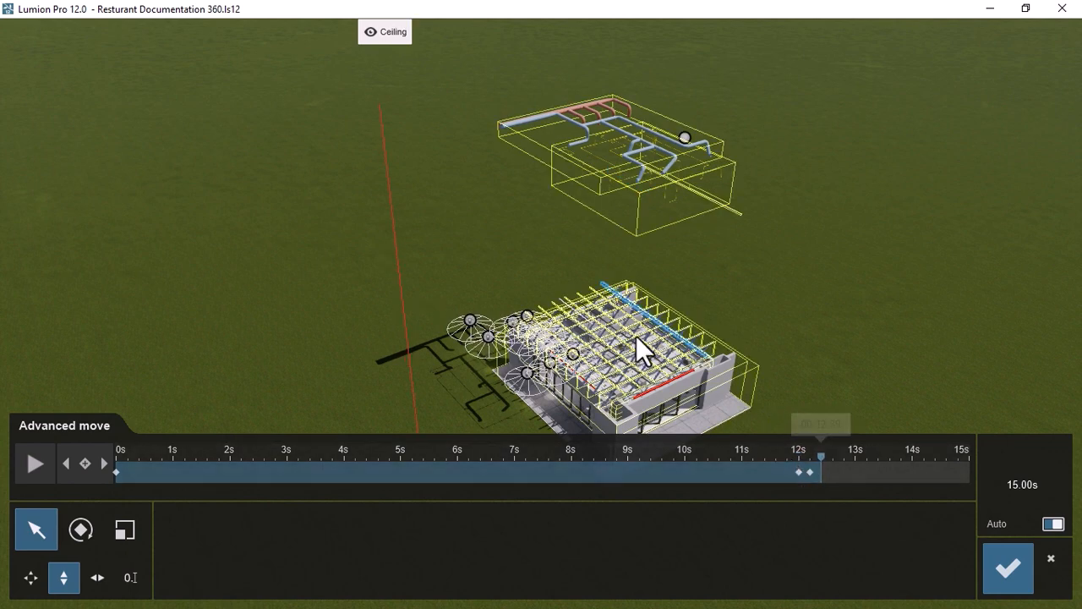
pyautogui.moveTo(395, 243); pyautogui.dragTo(413, 608)
pyautogui.moveTo(822, 455); pyautogui.dragTo(811, 458)
pyautogui.moveTo(409, 355); pyautogui.dragTo(349, 4)
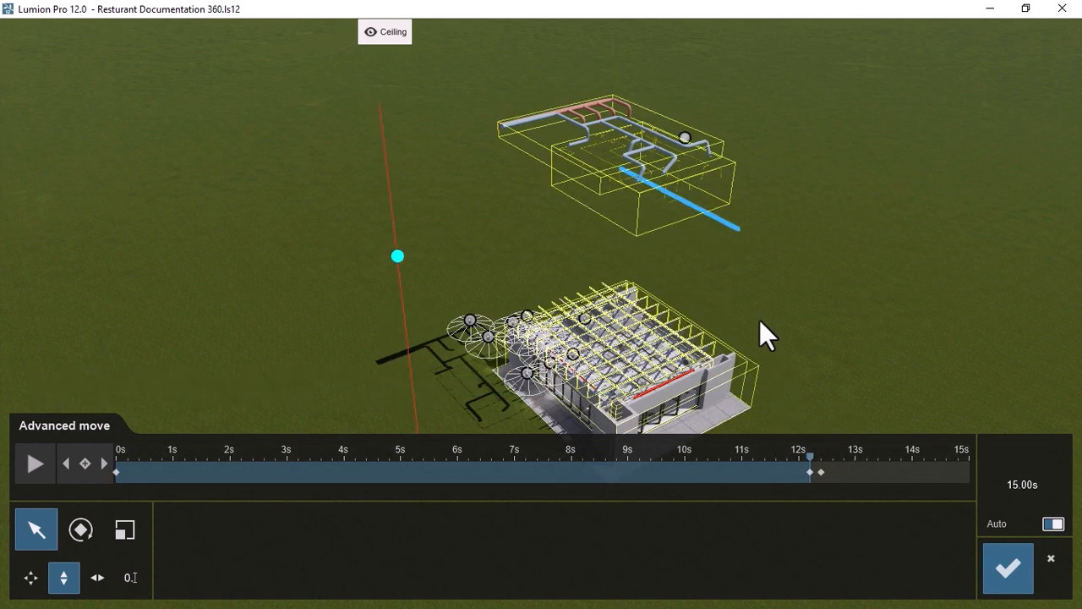
# Step: Lower the HVAC ducts into the building at 12.6 s and lift them back at 12.4 s, removing the wrongly moved truss's stray keyframe
pyautogui.click(835, 455)
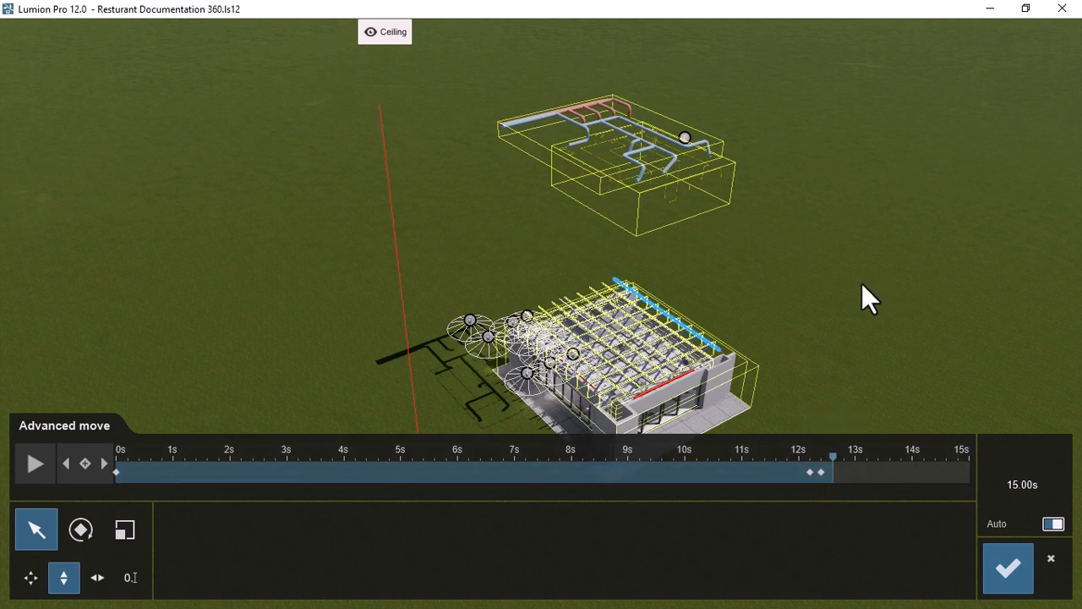
pyautogui.moveTo(385, 178)
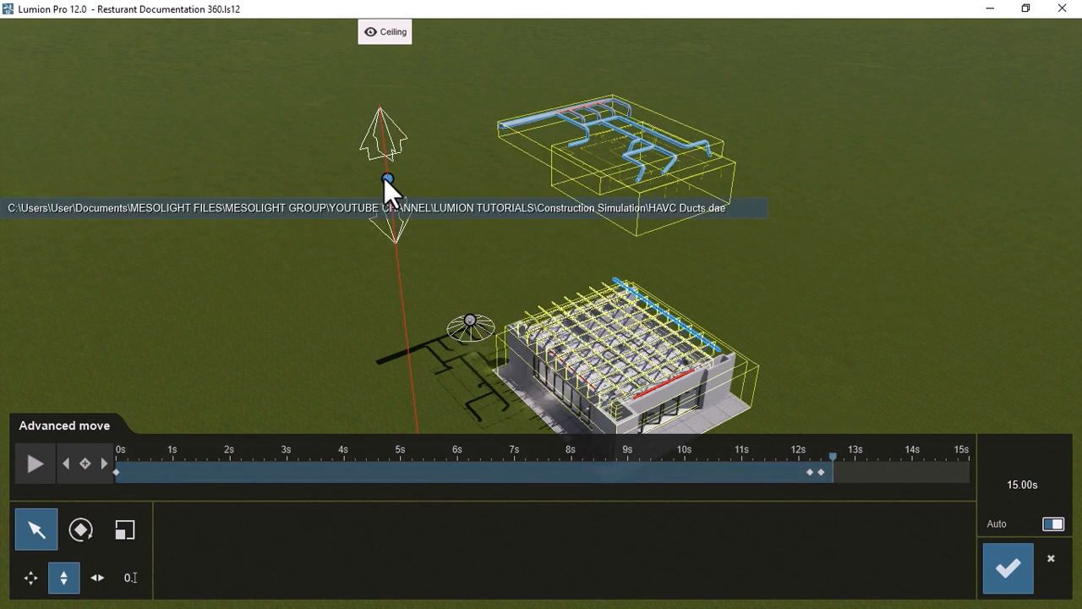
pyautogui.moveTo(388, 179); pyautogui.dragTo(406, 474)
pyautogui.click(822, 461)
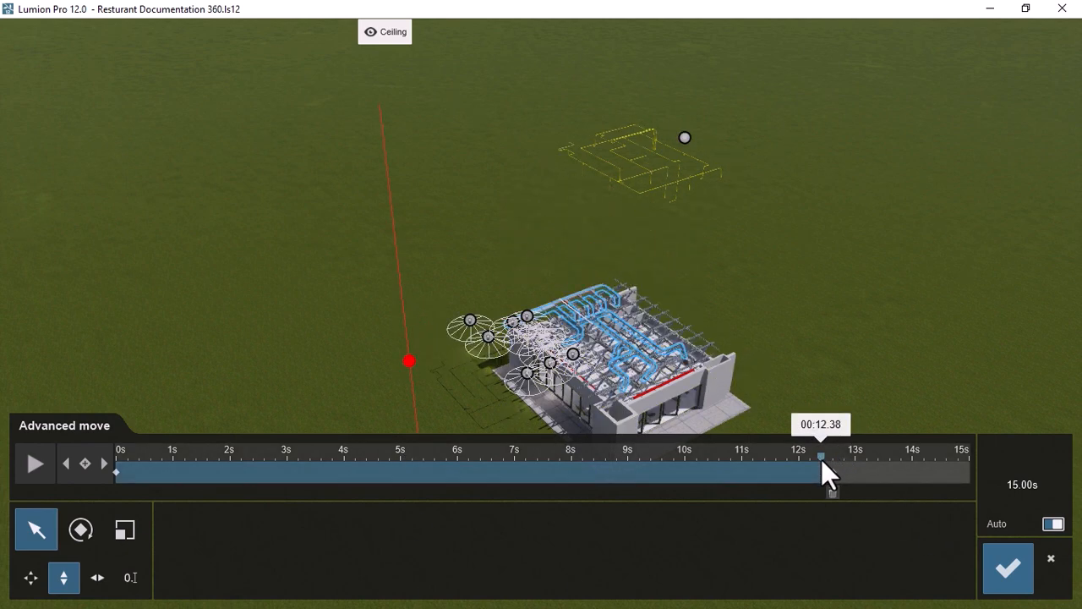
pyautogui.moveTo(411, 361)
pyautogui.moveTo(409, 362); pyautogui.dragTo(400, 304)
pyautogui.click(819, 491)
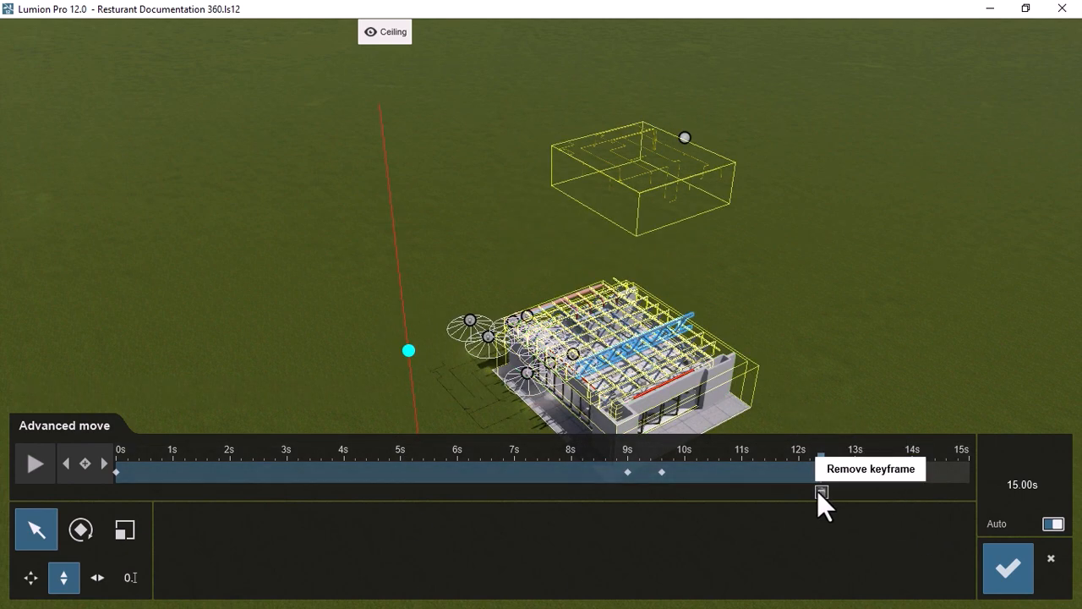
pyautogui.moveTo(408, 356); pyautogui.dragTo(382, 12)
# Step: Lower the yellow pipework into the building at 12.8 s and lift it back above the roof at 12.6 s
pyautogui.moveTo(820, 457); pyautogui.dragTo(845, 452)
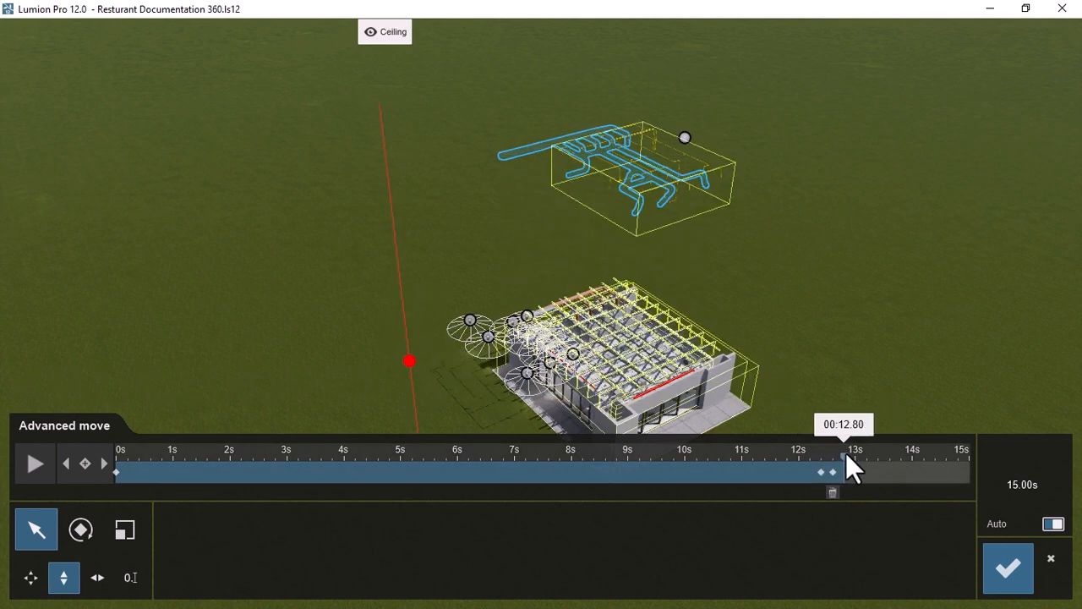
pyautogui.moveTo(689, 137)
pyautogui.click(1070, 536)
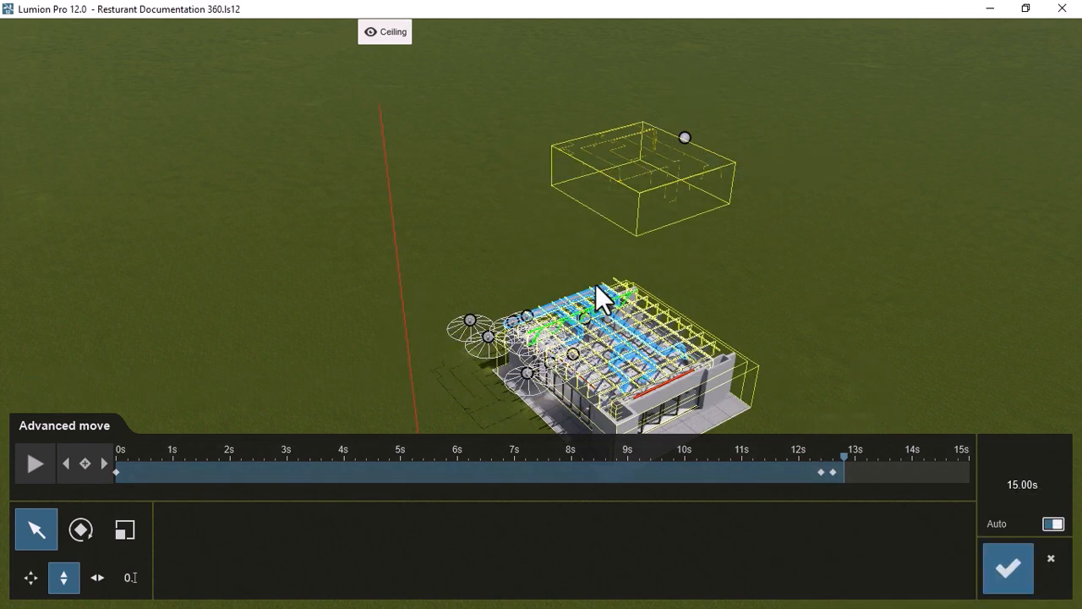
pyautogui.moveTo(387, 188)
pyautogui.moveTo(387, 188); pyautogui.dragTo(408, 355)
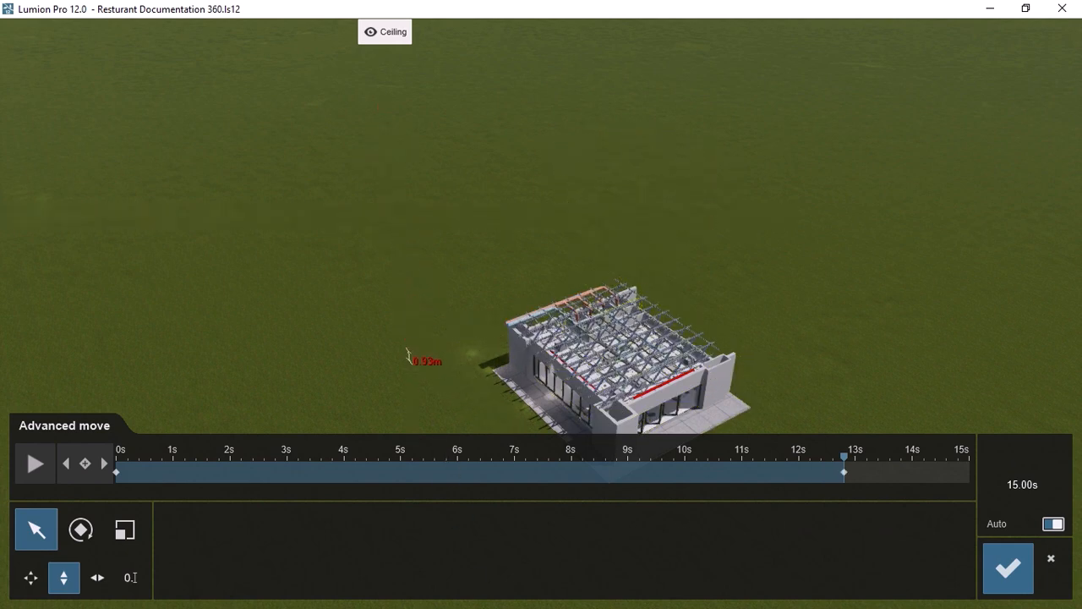
pyautogui.moveTo(853, 457); pyautogui.dragTo(834, 461)
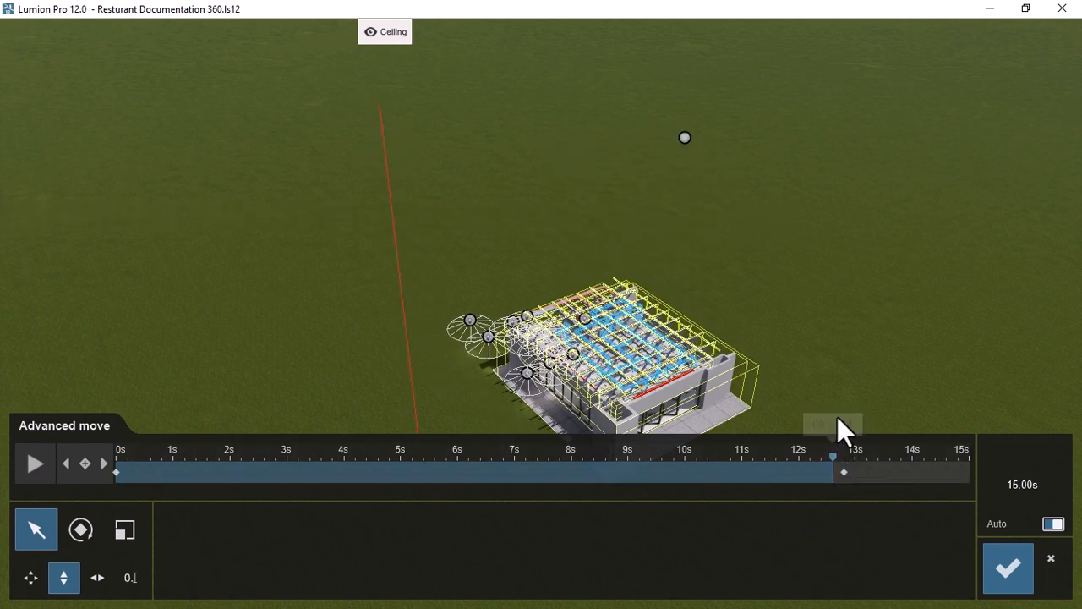
pyautogui.moveTo(409, 357)
pyautogui.moveTo(411, 357); pyautogui.dragTo(321, 8)
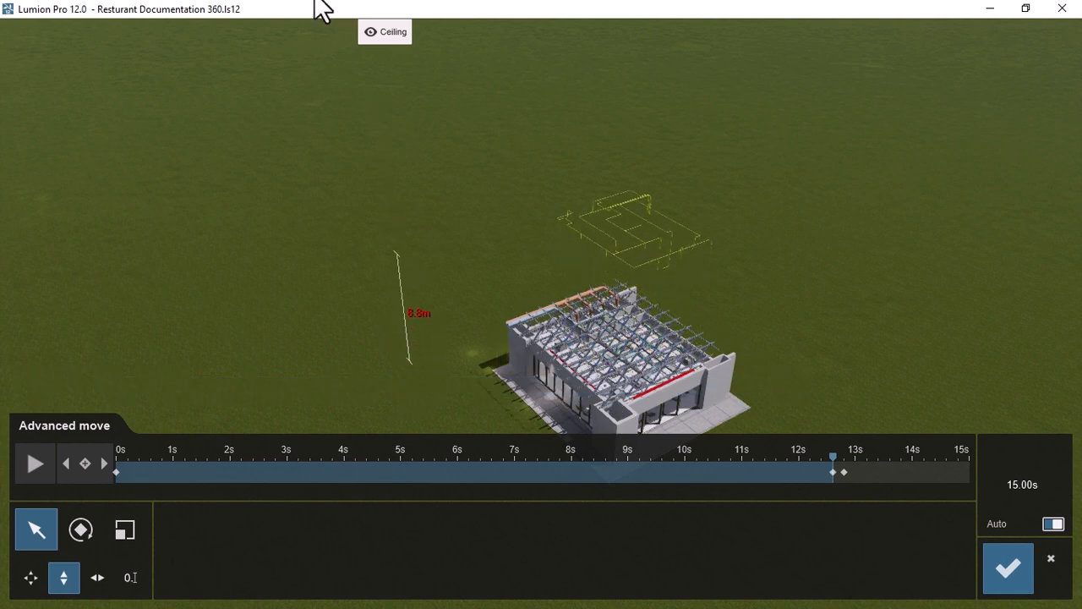
# Step: Preview the construction animation, accept the Advanced Move edits and play the resulting movie clip
pyautogui.moveTo(836, 461); pyautogui.dragTo(510, 478)
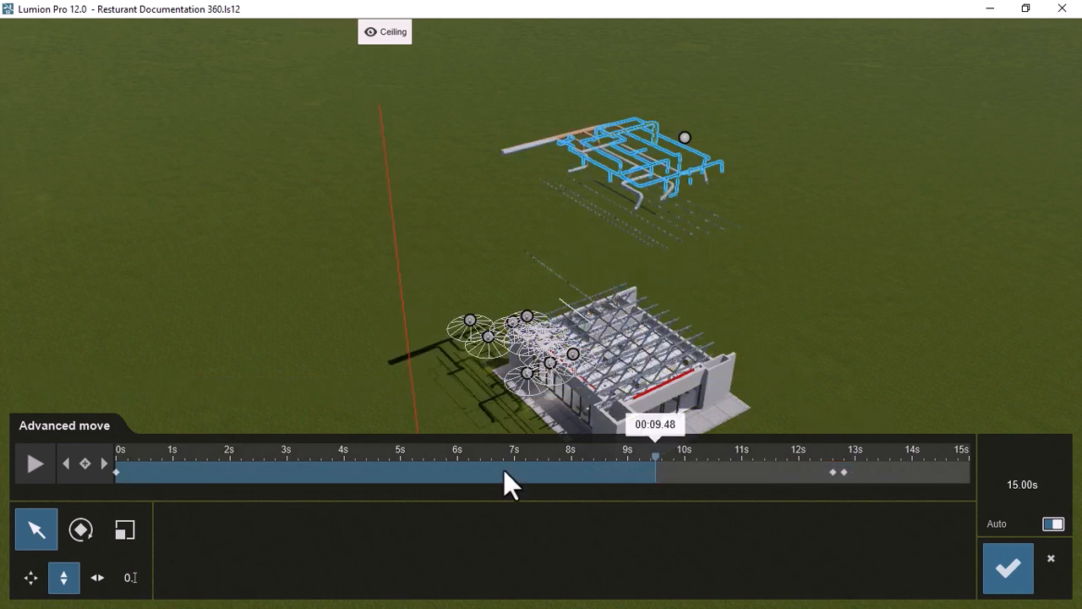
pyautogui.click(36, 464)
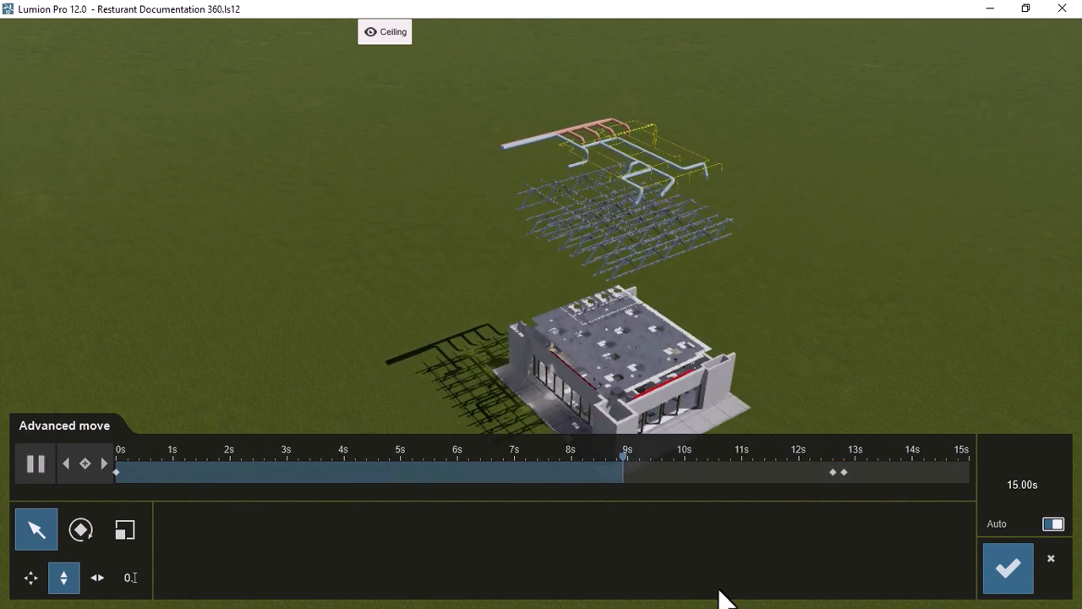
pyautogui.click(1009, 575)
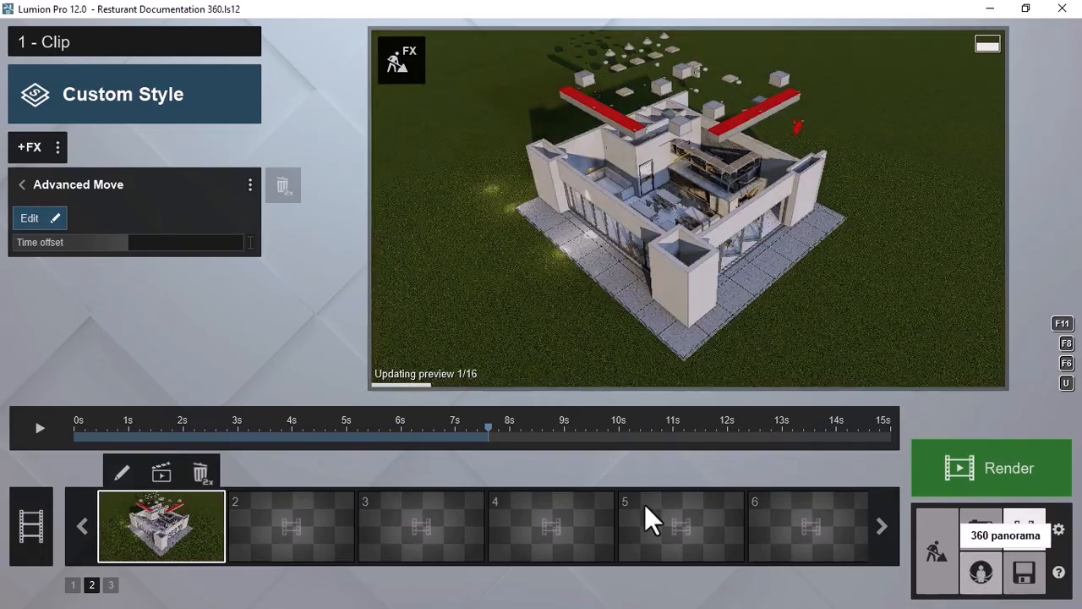
pyautogui.click(41, 429)
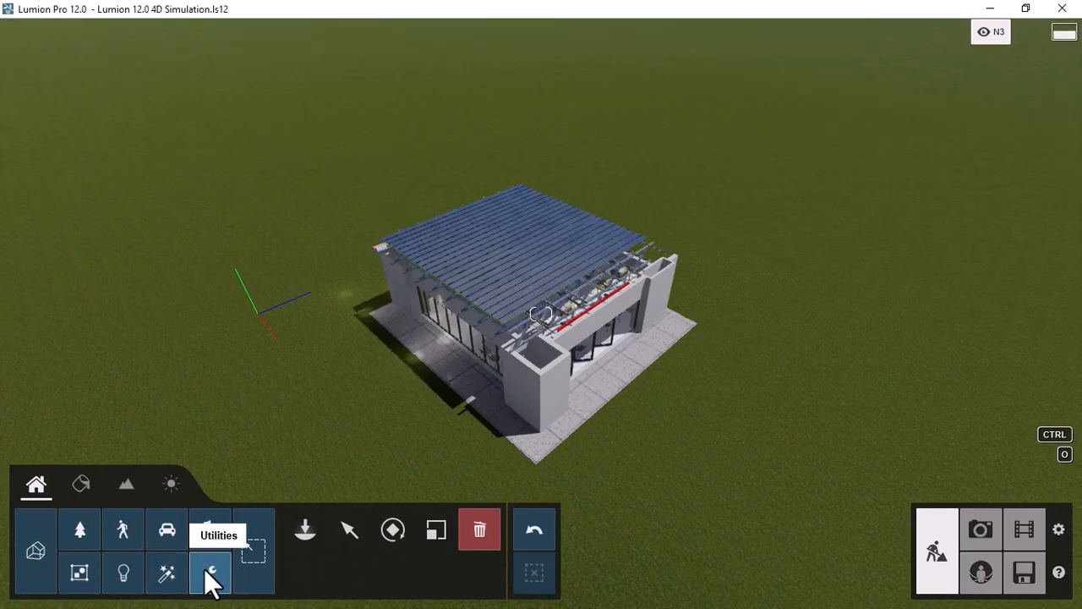
# Step: Make layer N1 active and add a Measure dimension along the floor slab's edge in front of the red-beam facade
pyautogui.click(303, 529)
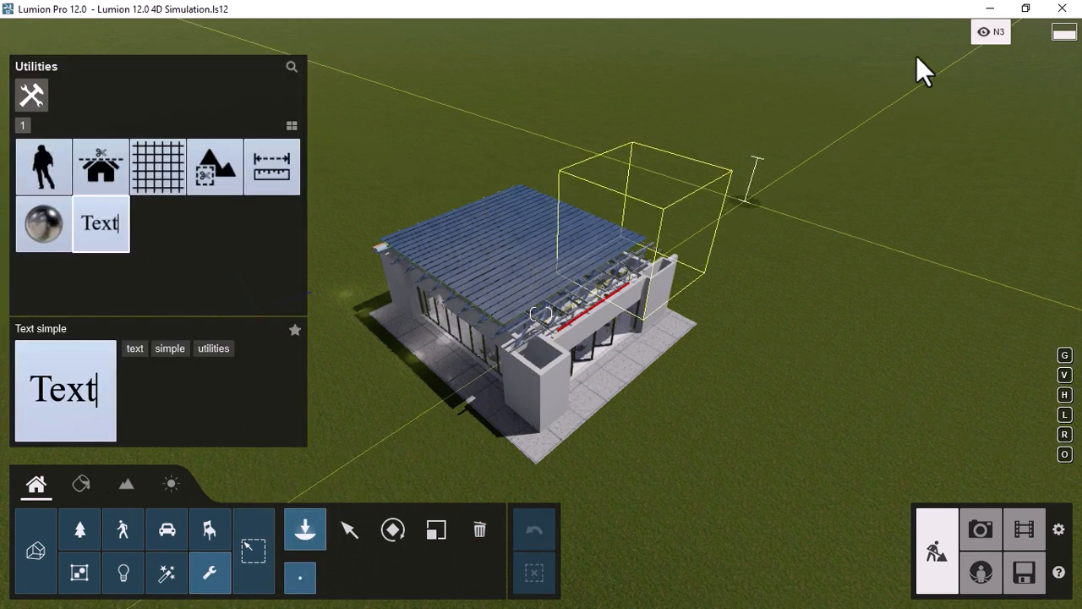
pyautogui.click(914, 31)
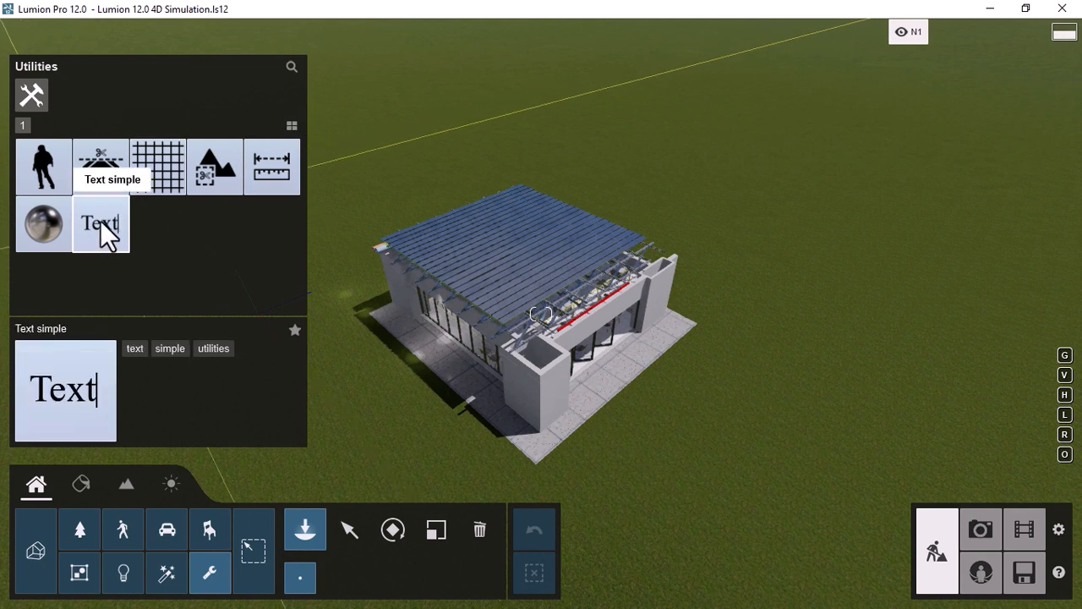
pyautogui.click(271, 162)
pyautogui.click(534, 464)
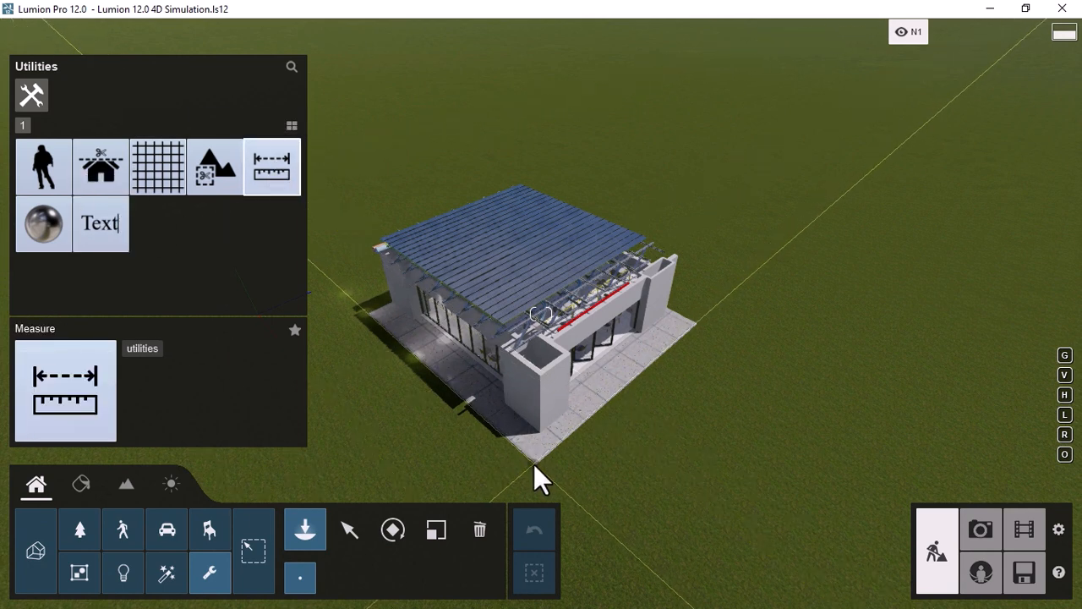
pyautogui.click(698, 324)
pyautogui.rightClick(591, 508)
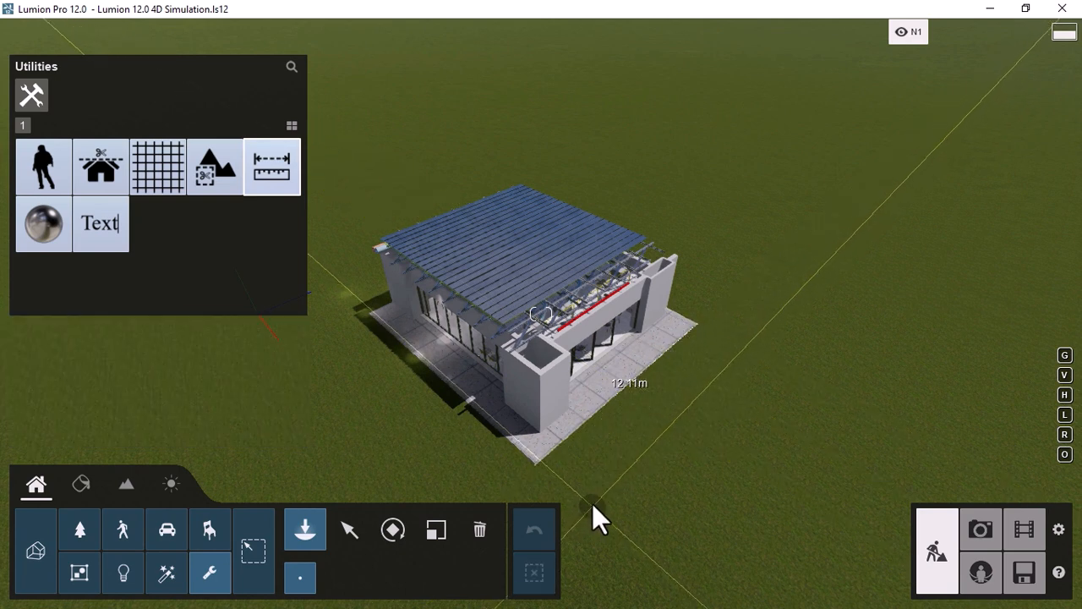
# Step: Add a second Measure dimension along the slab's adjacent edge, from its far corner to the near corner
pyautogui.click(265, 170)
pyautogui.click(367, 314)
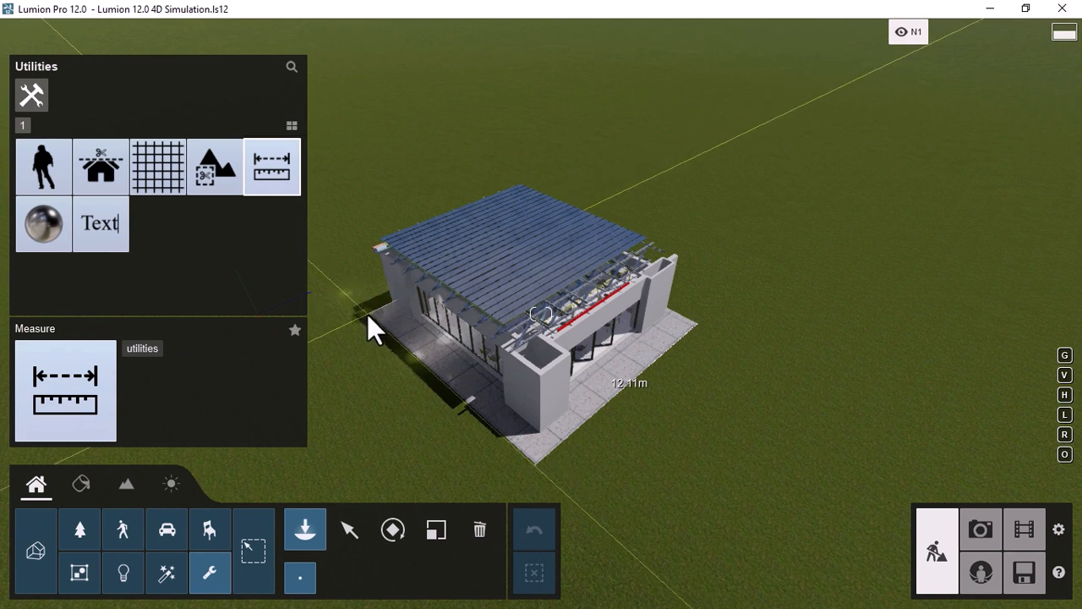
pyautogui.click(534, 464)
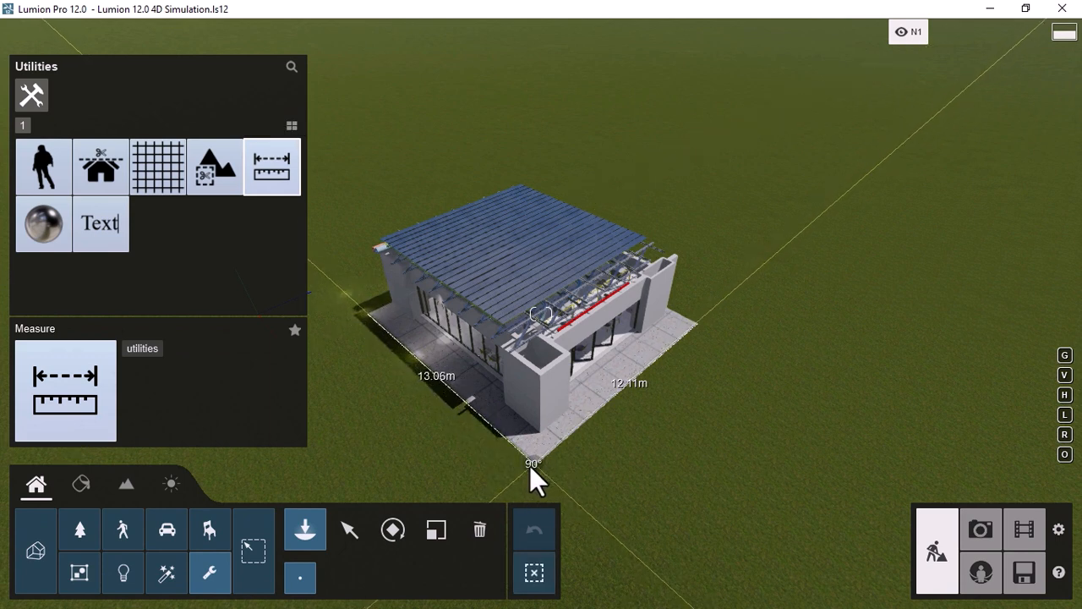
pyautogui.rightClick(528, 465)
# Step: Move the end points of both Measure dimensions slightly outward so their lines sit clear of the slab edges
pyautogui.click(352, 531)
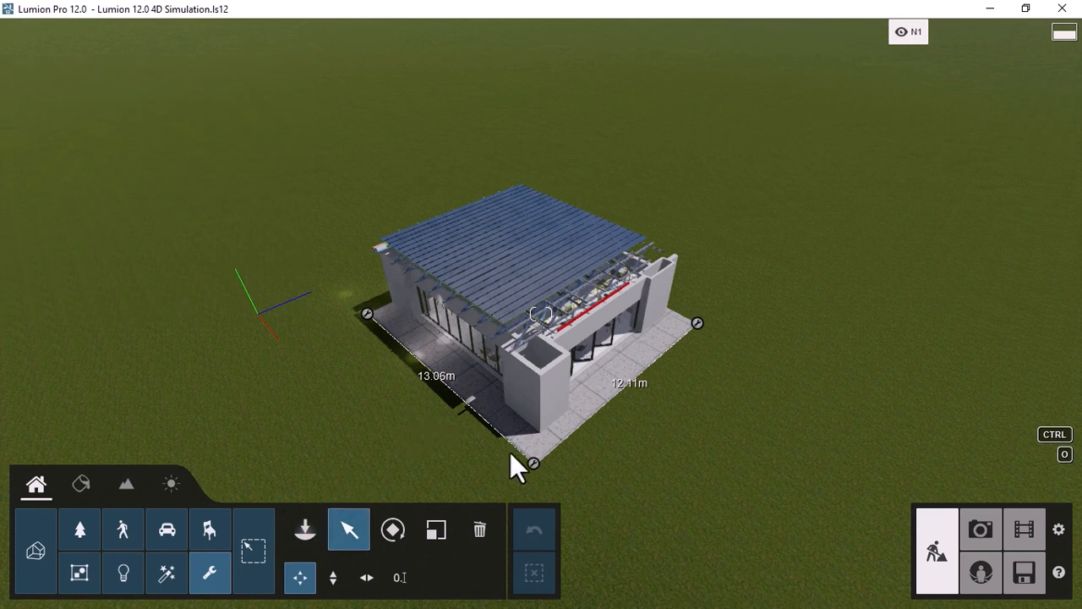
pyautogui.click(525, 467)
pyautogui.moveTo(523, 468); pyautogui.dragTo(358, 321)
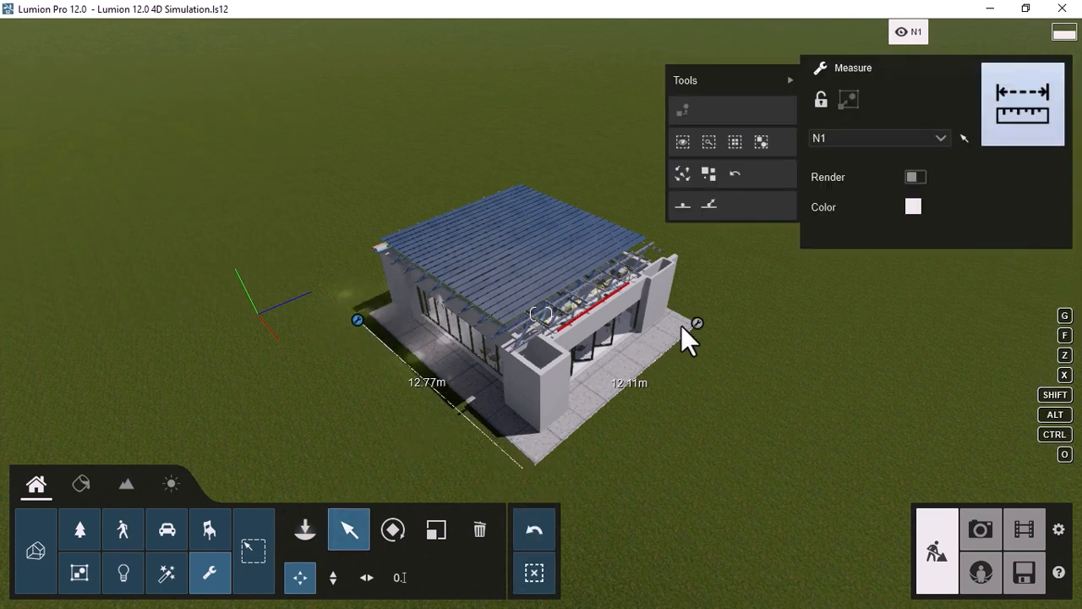
pyautogui.moveTo(697, 323); pyautogui.dragTo(705, 329)
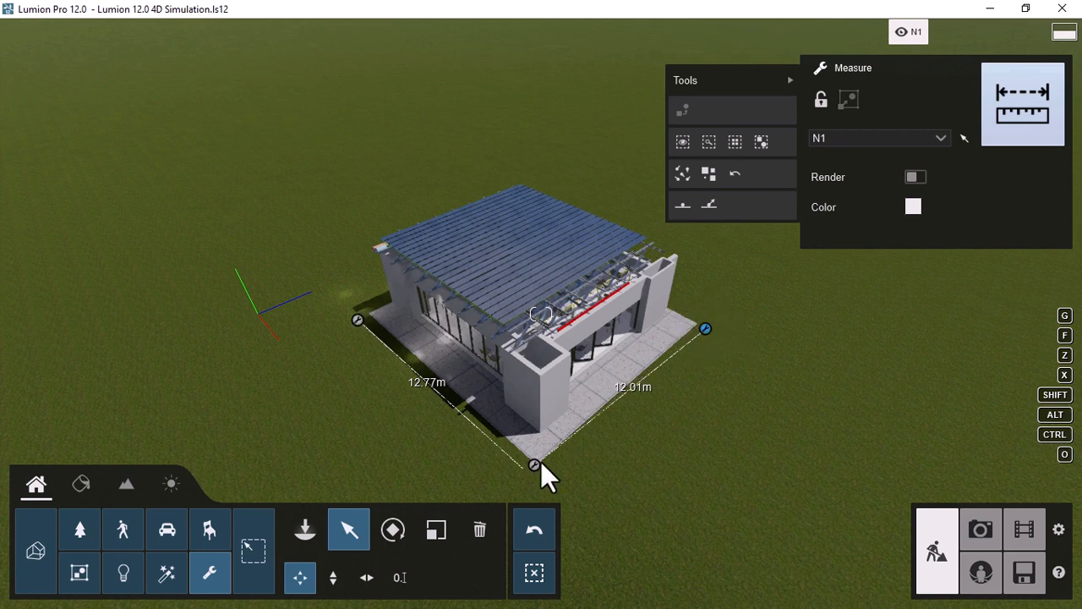
pyautogui.moveTo(538, 462); pyautogui.dragTo(550, 471)
# Step: Place a Text simple object at the slab corner beside the far column, with visible range 71.5 m and orientation style 2
pyautogui.click(321, 532)
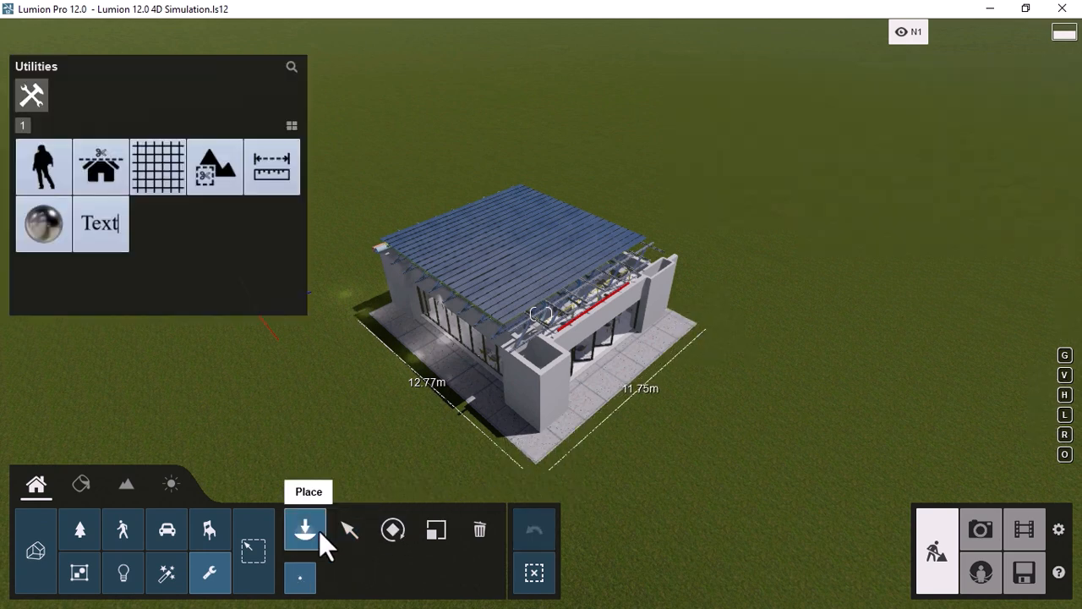
pyautogui.click(109, 225)
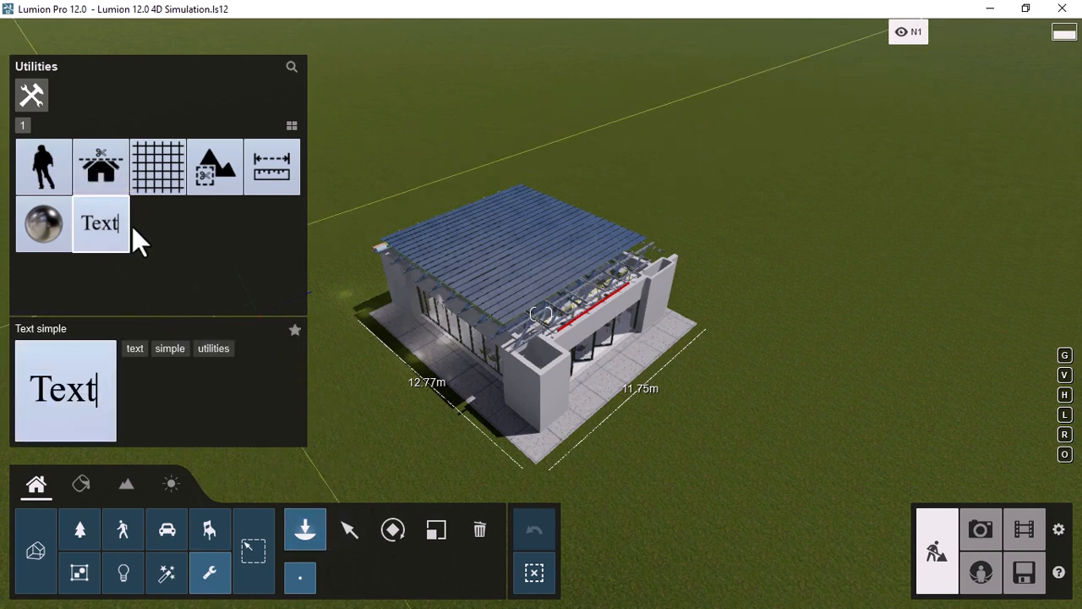
pyautogui.click(678, 324)
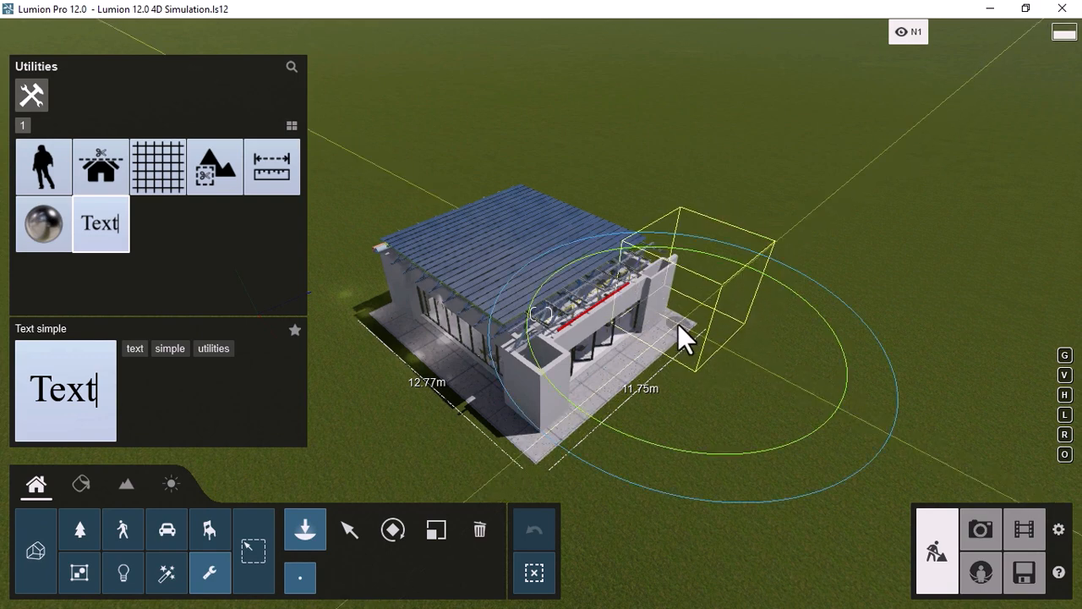
pyautogui.click(349, 529)
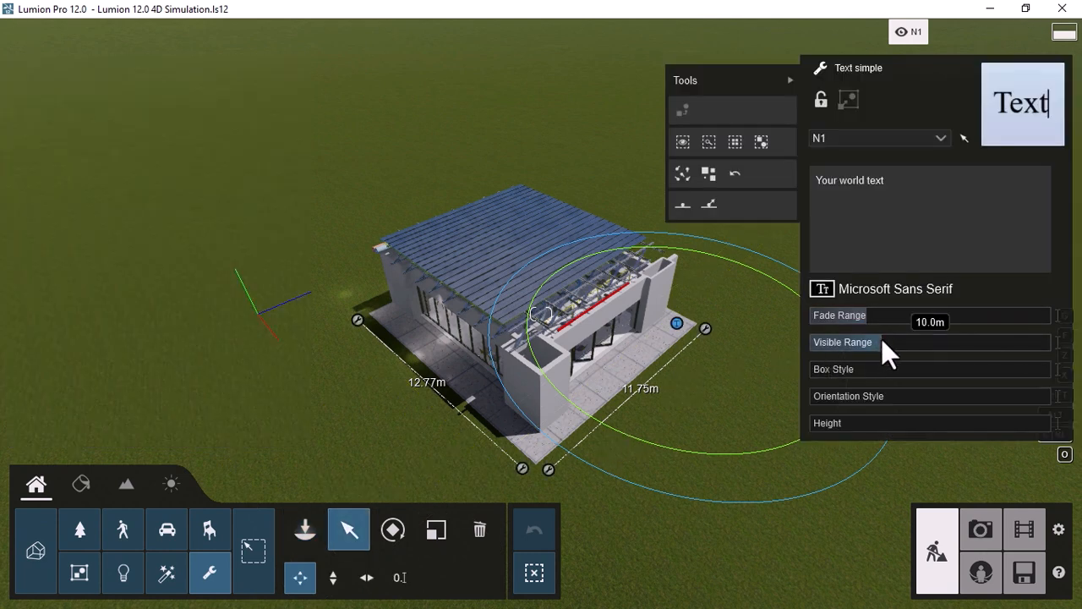
pyautogui.moveTo(881, 338); pyautogui.dragTo(919, 342)
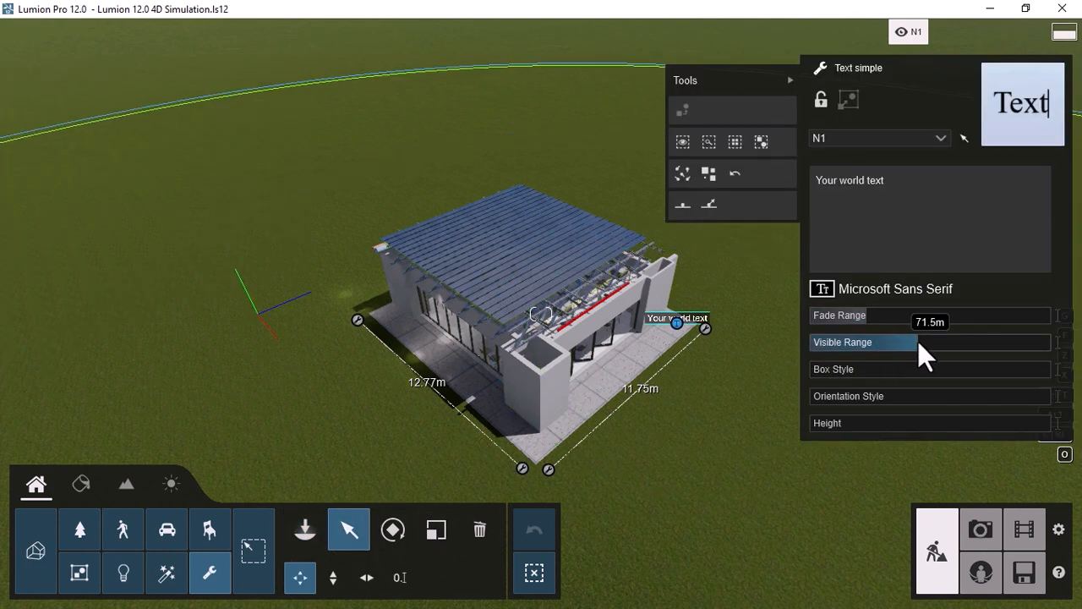
pyautogui.click(843, 394)
pyautogui.moveTo(921, 399); pyautogui.dragTo(953, 400)
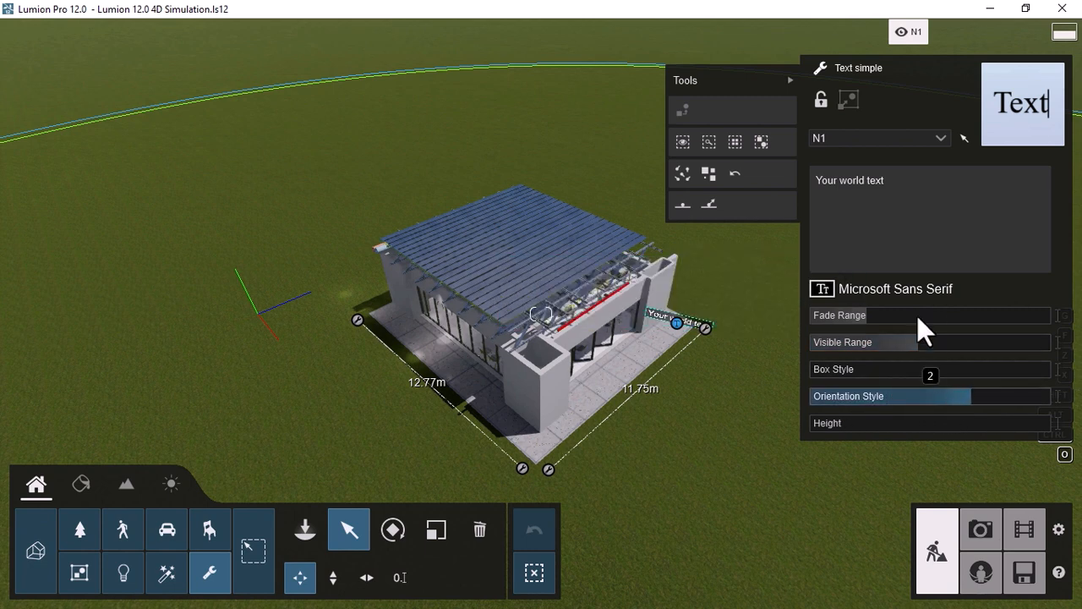
# Step: Replace the slab corner label's default text with ±0.000
pyautogui.click(893, 184)
pyautogui.moveTo(948, 201); pyautogui.dragTo(778, 180)
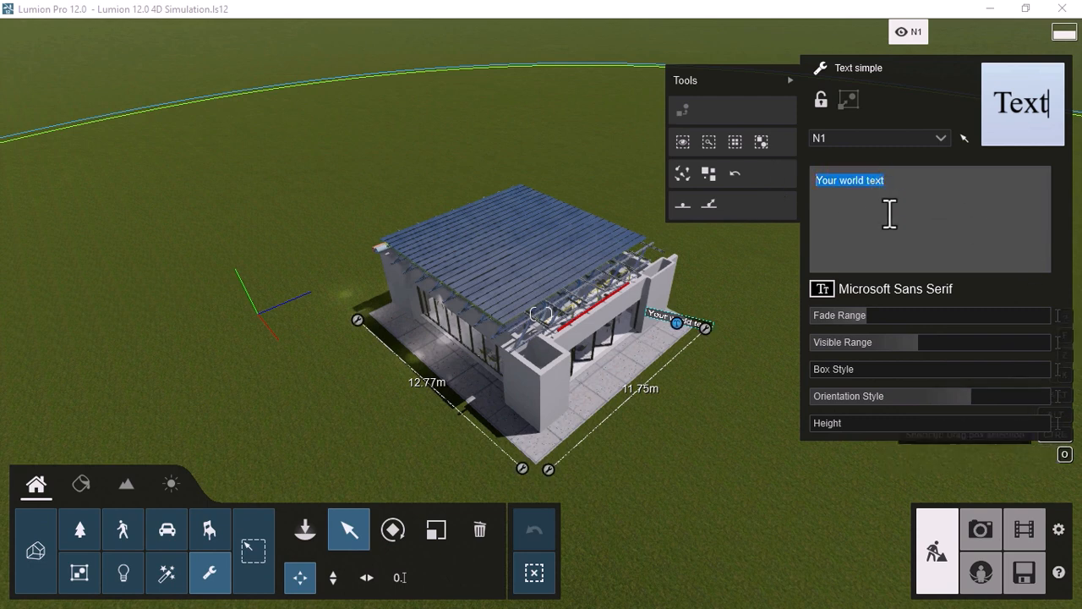
pyautogui.write('±0.000')
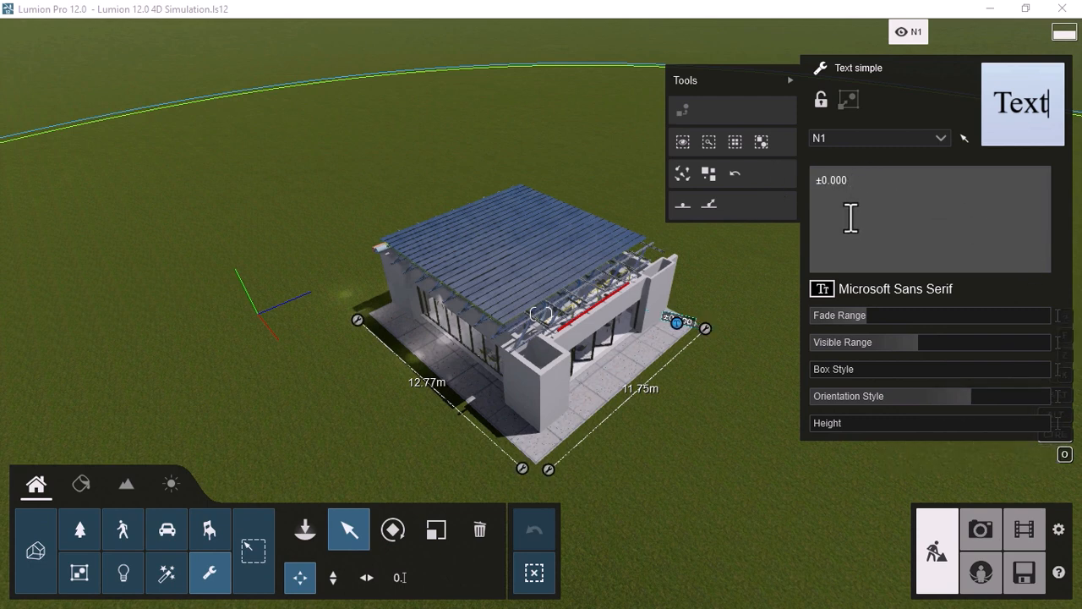
pyautogui.click(717, 345)
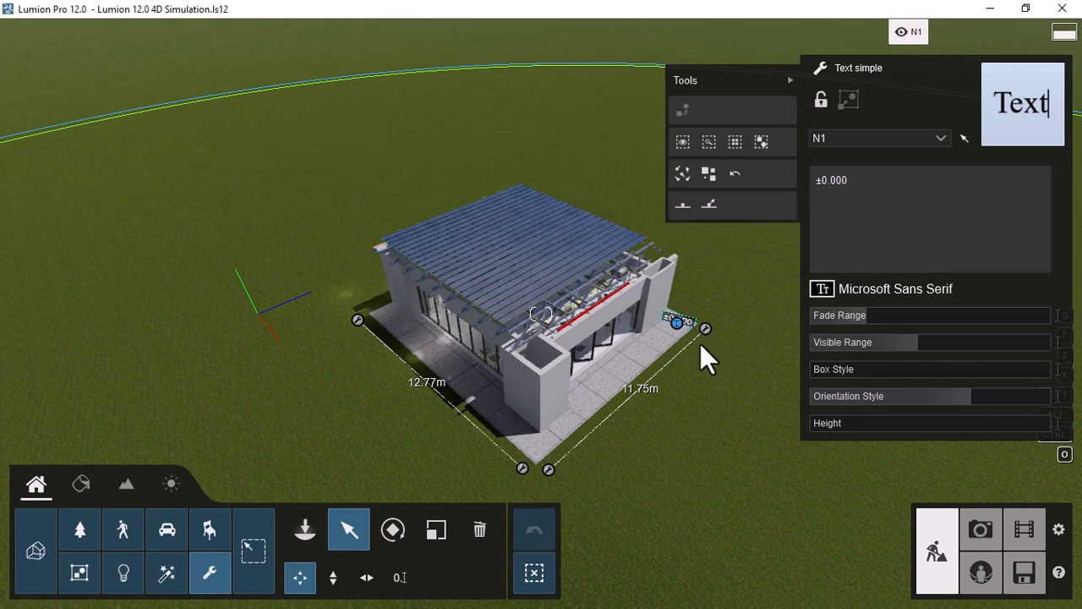
# Step: Shift the ±0.000 label outward to the slab corner, next to the end of the dimension line
pyautogui.press('w')
pyautogui.moveTo(696, 319); pyautogui.dragTo(523, 402, button='right')
pyautogui.press('w')
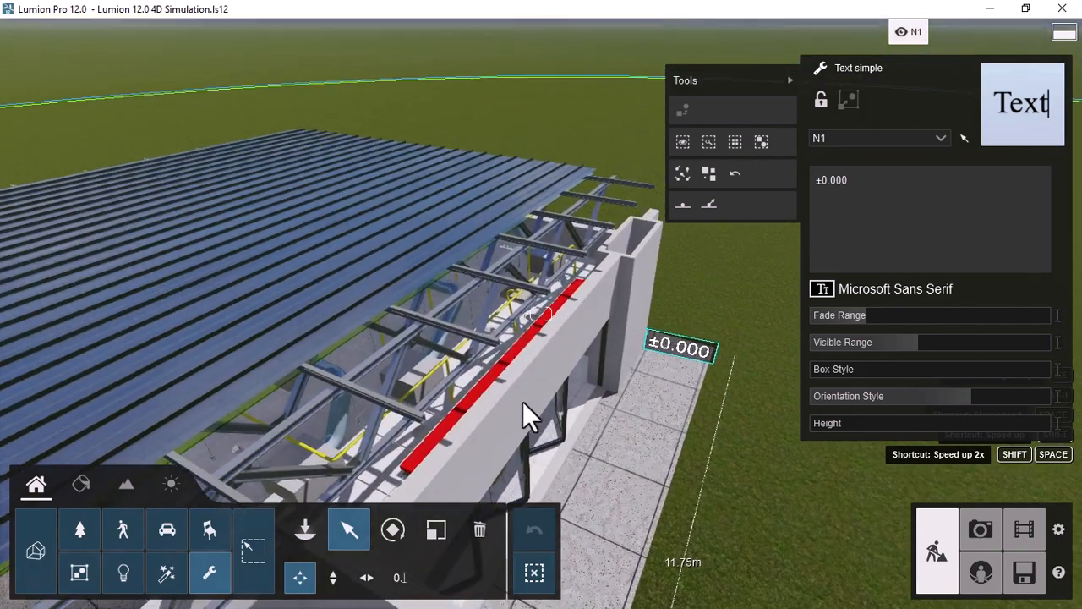
pyautogui.click(339, 539)
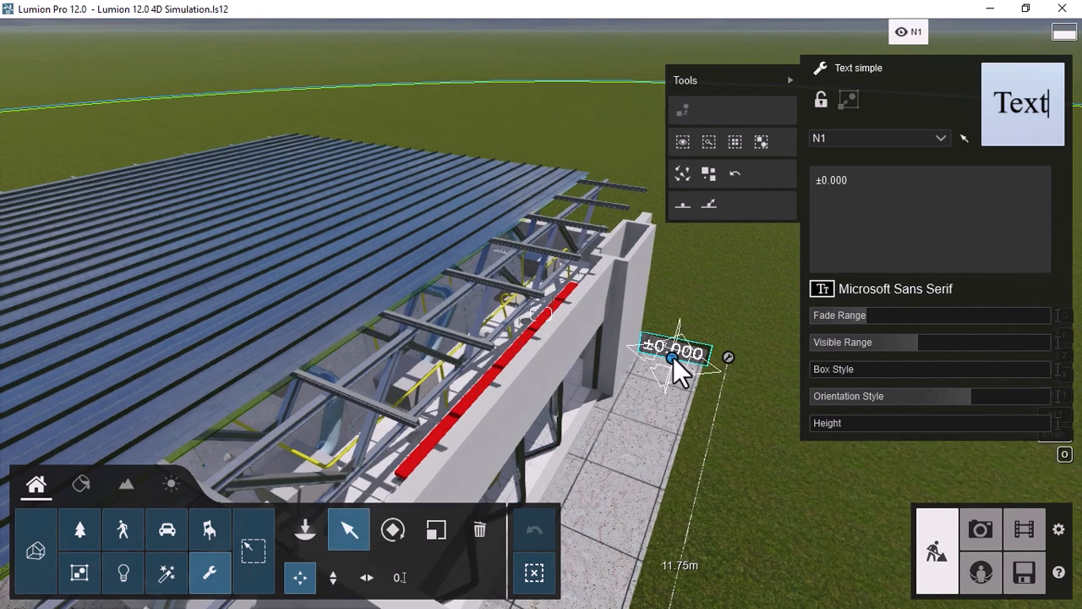
pyautogui.moveTo(673, 357); pyautogui.dragTo(700, 362)
# Step: Add a +2100 text label on the front beam near the far column, with an enlarged visible range and orientation style 2
pyautogui.moveTo(592, 373); pyautogui.dragTo(552, 387, button='right')
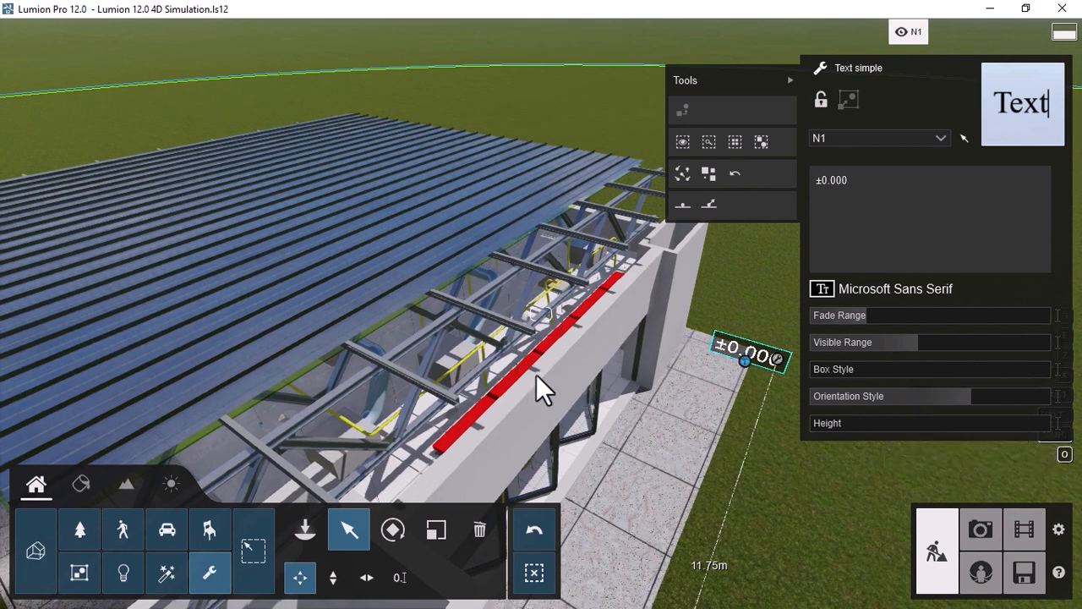
pyautogui.click(303, 524)
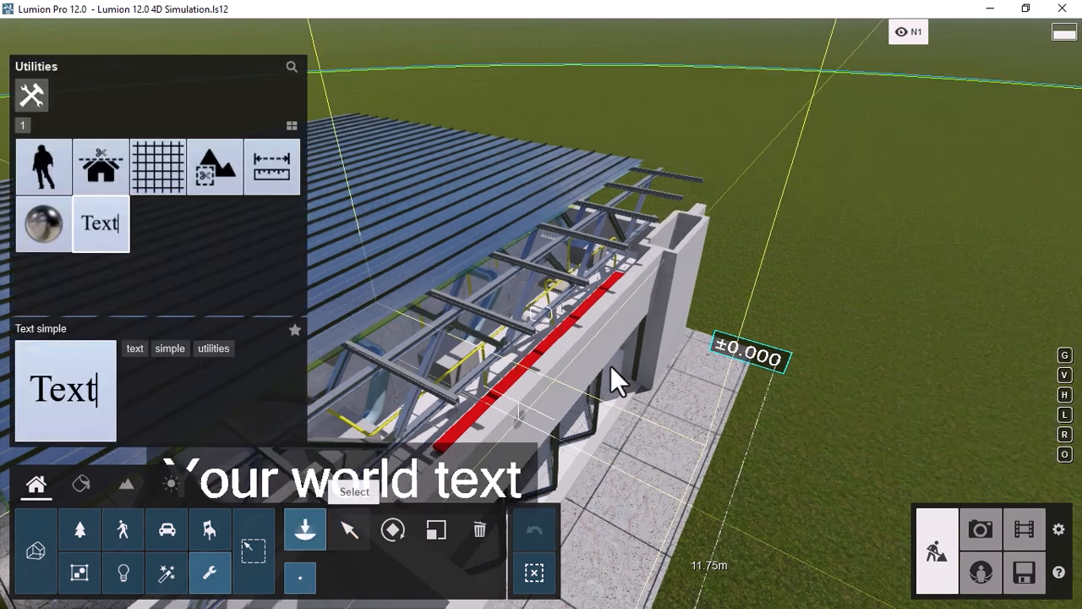
pyautogui.click(648, 314)
pyautogui.click(350, 531)
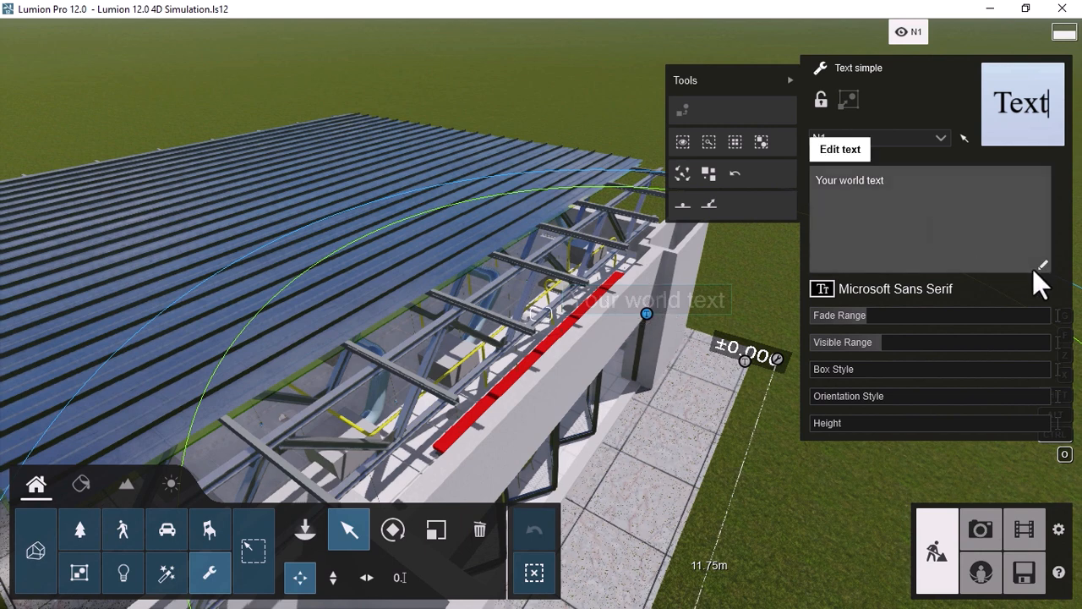
pyautogui.moveTo(886, 346); pyautogui.dragTo(968, 346)
pyautogui.moveTo(861, 402); pyautogui.dragTo(950, 400)
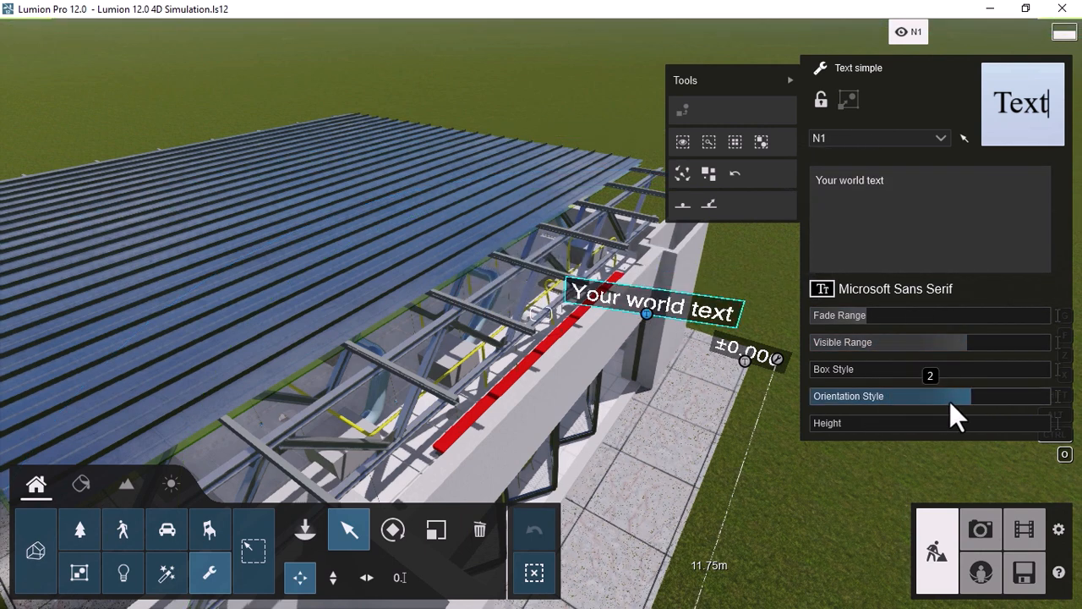
pyautogui.moveTo(906, 187); pyautogui.dragTo(796, 175)
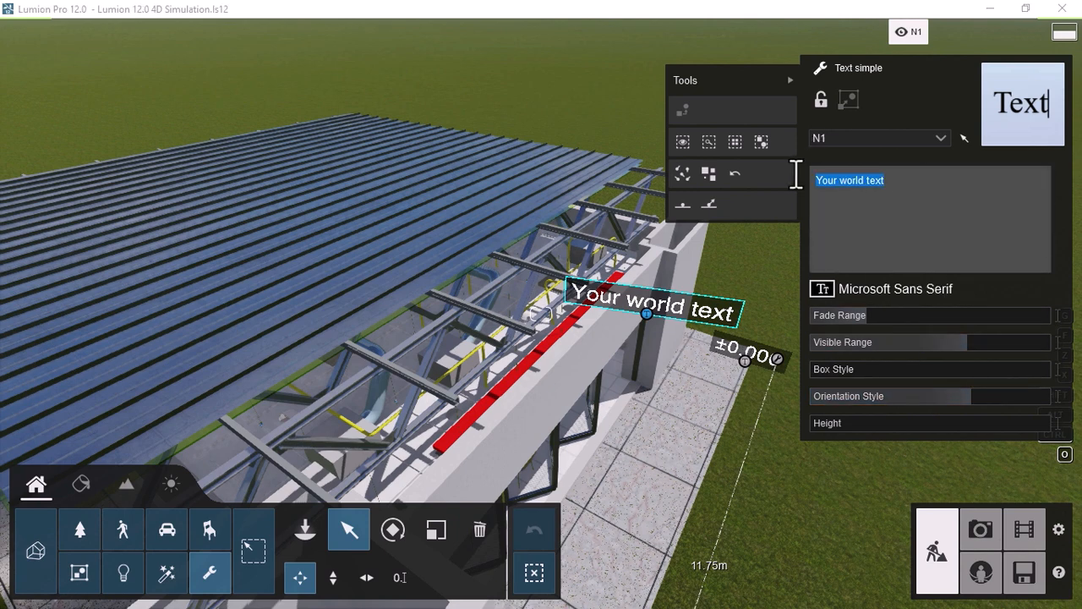
pyautogui.write('+2100')
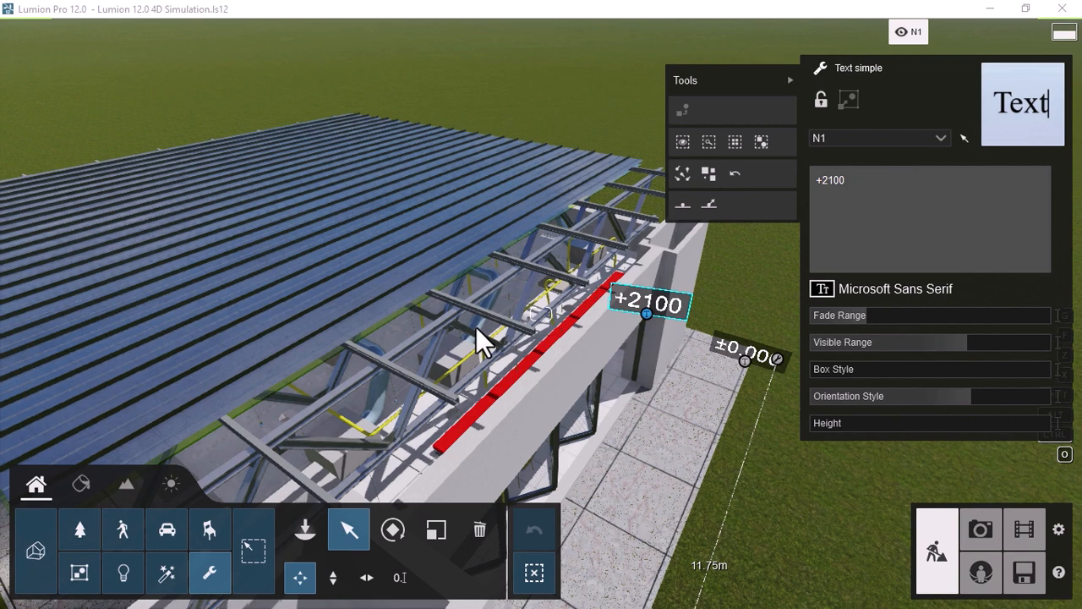
# Step: Add a +3100 text label at the top of the far column, with an enlarged visible range and orientation style 2
pyautogui.moveTo(476, 326); pyautogui.dragTo(486, 258, button='right')
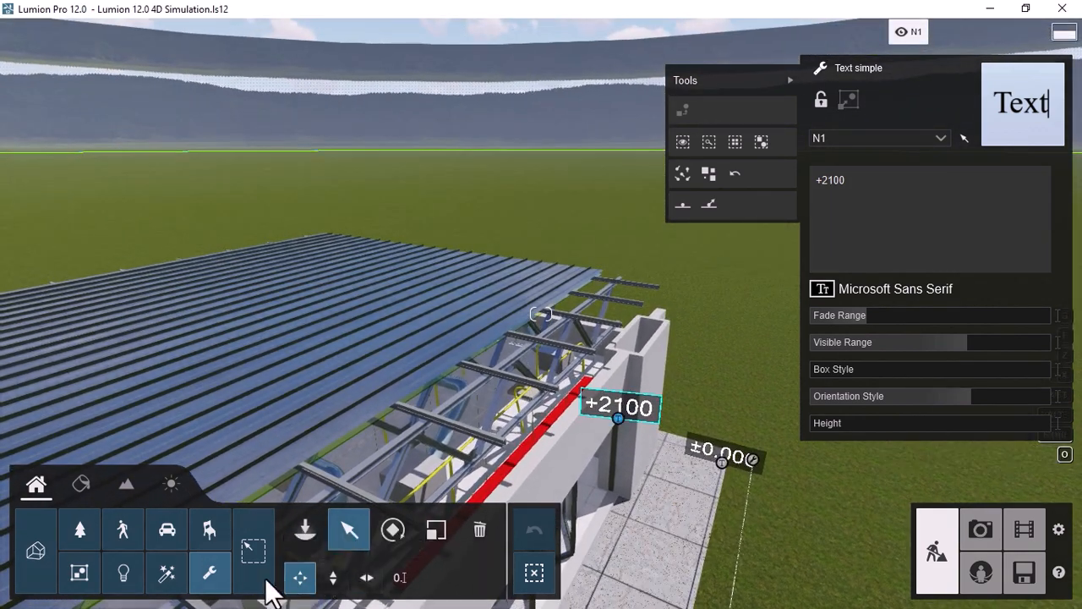
pyautogui.click(302, 535)
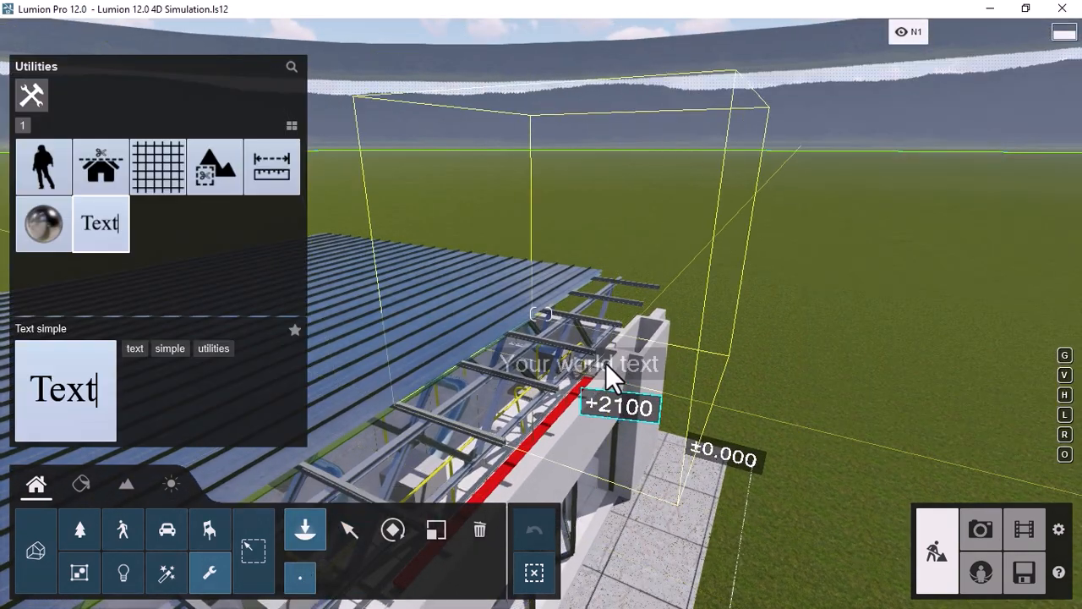
pyautogui.click(669, 321)
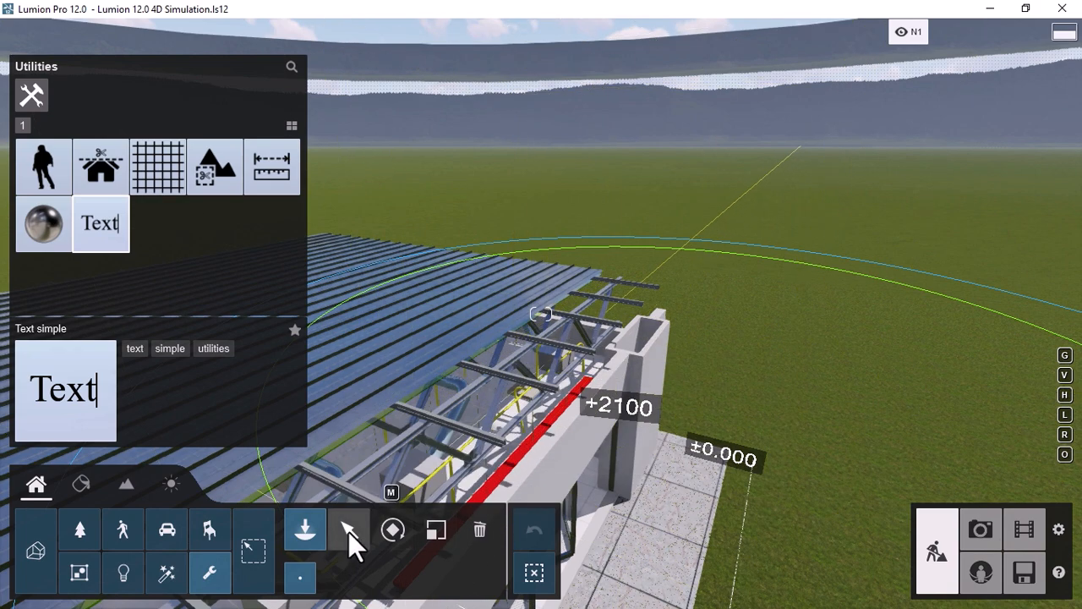
pyautogui.click(348, 532)
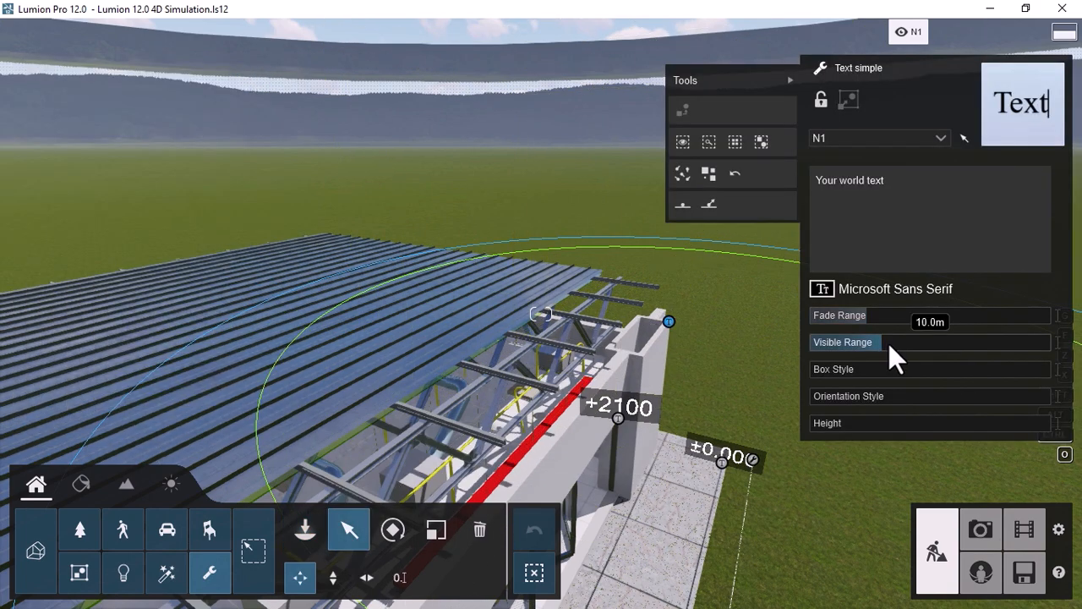
pyautogui.moveTo(889, 343); pyautogui.dragTo(939, 344)
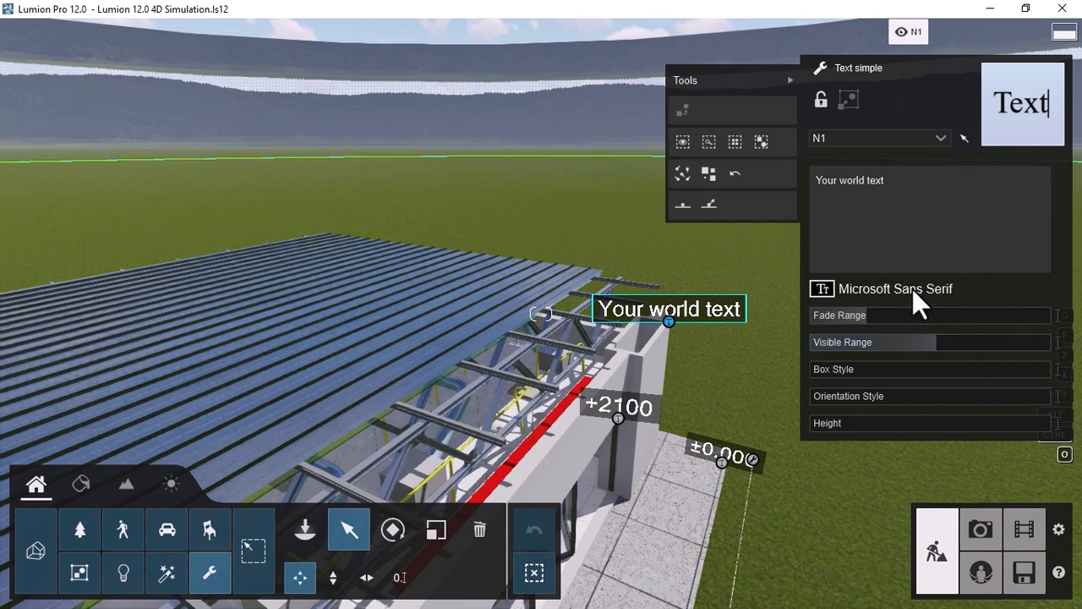
pyautogui.click(896, 201)
pyautogui.hotkey('ctrl', 'a')
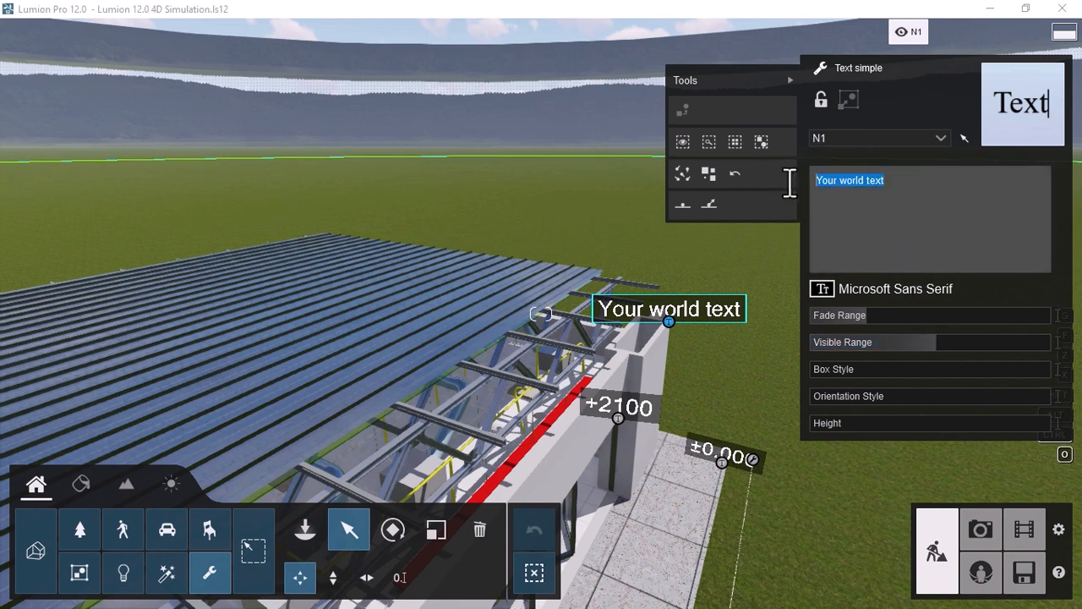
pyautogui.write('+3100')
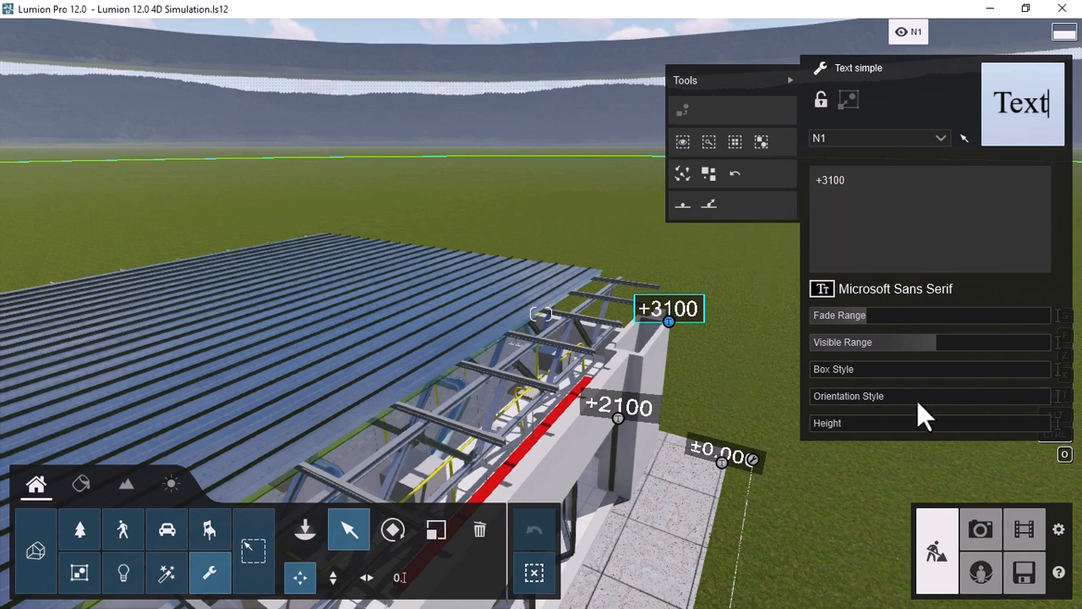
pyautogui.moveTo(926, 399); pyautogui.dragTo(970, 400)
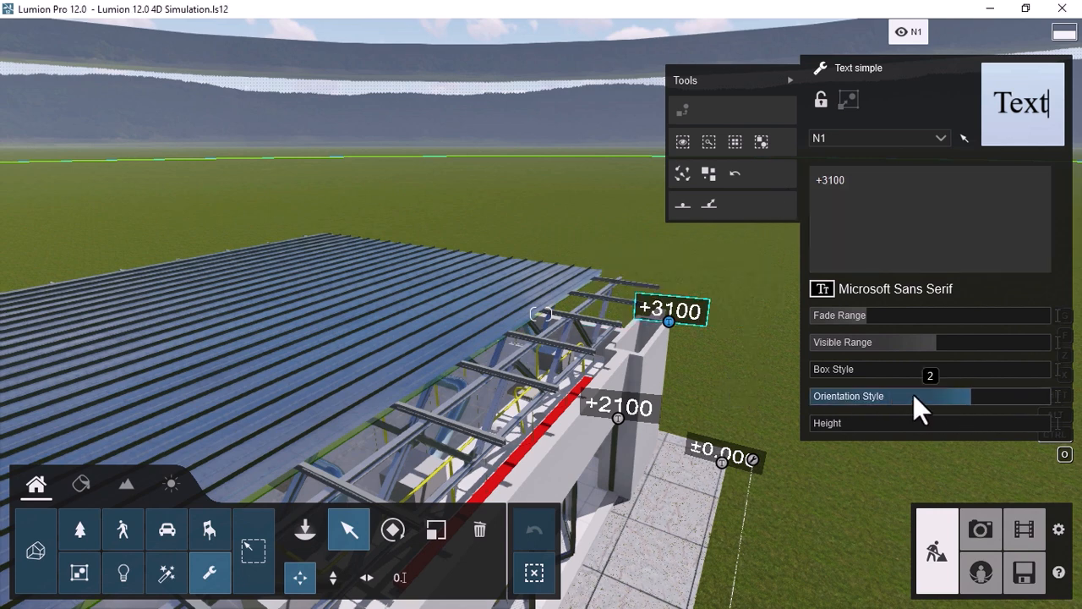
# Step: Turn on rendering in output for the two dimension lines along the slab edges
pyautogui.click(623, 417)
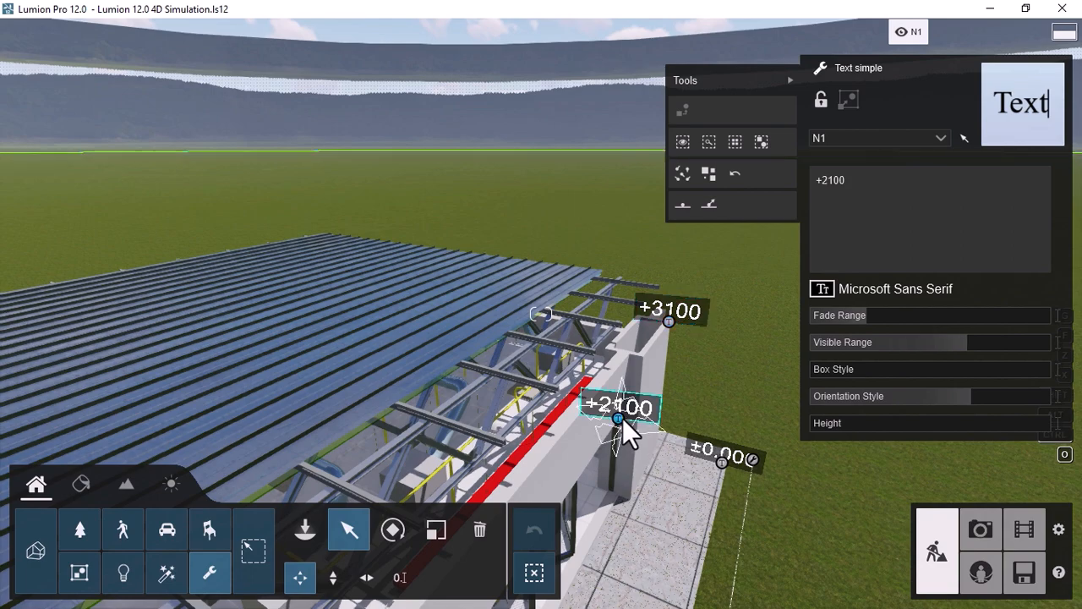
pyautogui.moveTo(641, 417); pyautogui.dragTo(626, 445, button='right')
pyautogui.scroll(-10, 647, 384)
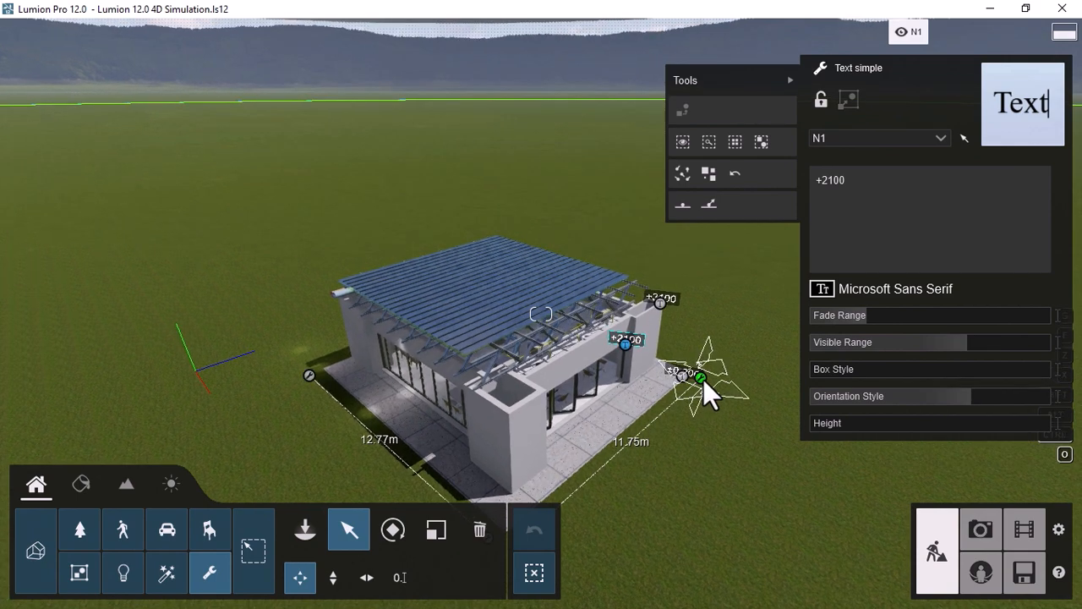
pyautogui.click(701, 378)
pyautogui.moveTo(677, 413)
pyautogui.mouseDown(button='right')
pyautogui.moveTo(660, 423)
pyautogui.moveTo(675, 411)
pyautogui.mouseUp(button='right')
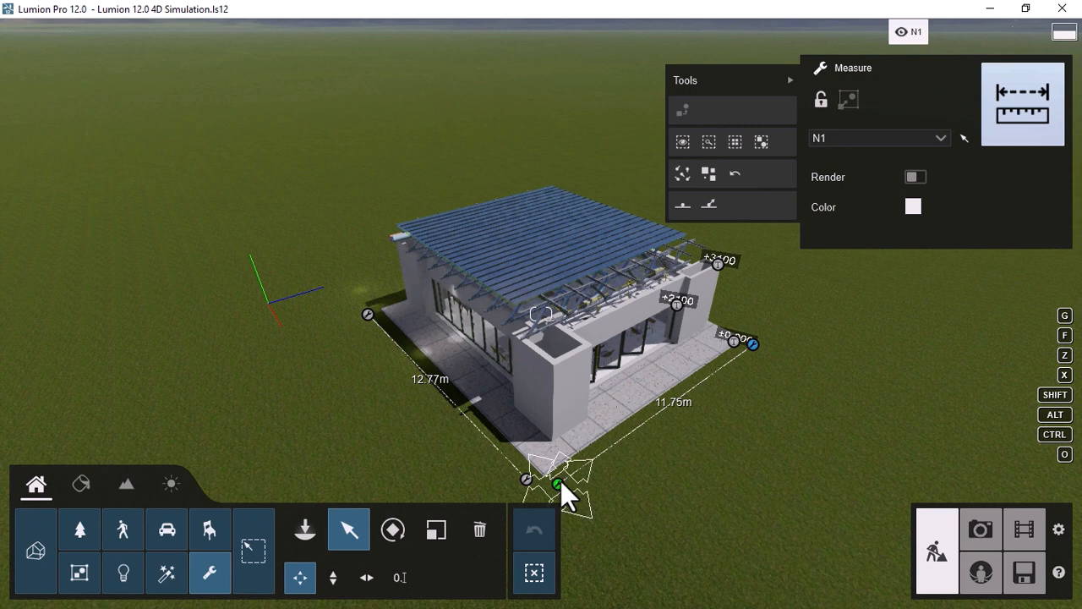
pyautogui.click(914, 178)
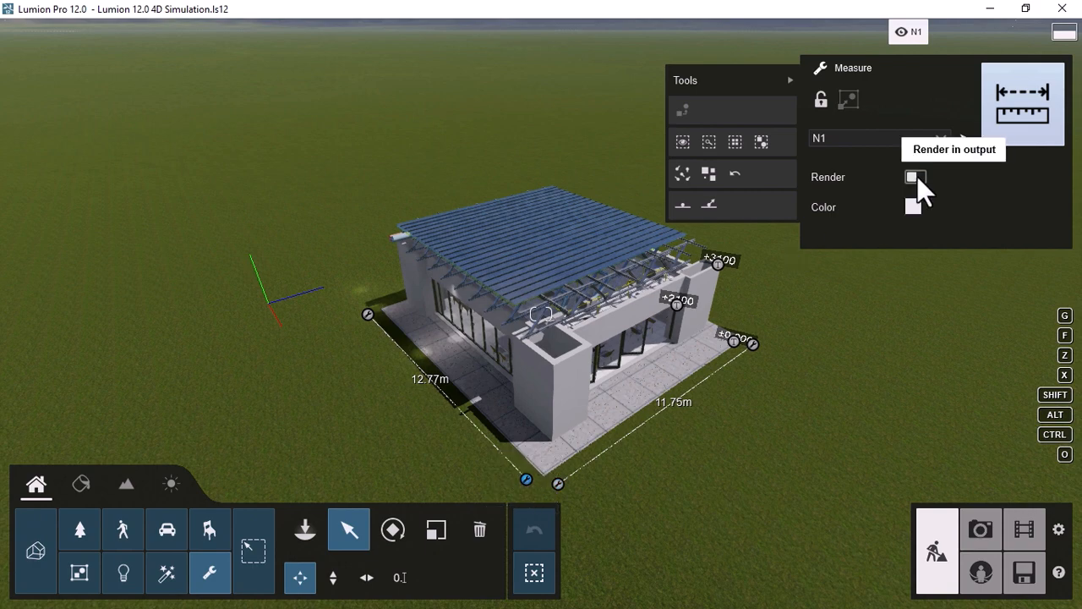
# Step: Choose a layer for the +2100 text label and move the +3100 label to layer N3
pyautogui.moveTo(692, 285); pyautogui.dragTo(716, 415, button='right')
pyautogui.press('w')
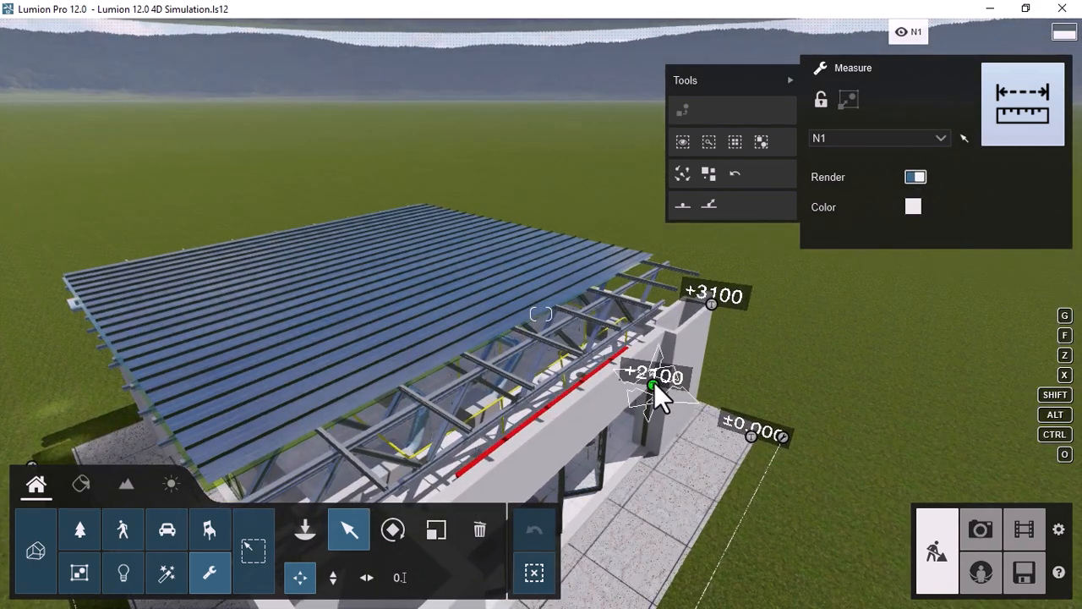
pyautogui.click(654, 383)
pyautogui.click(925, 135)
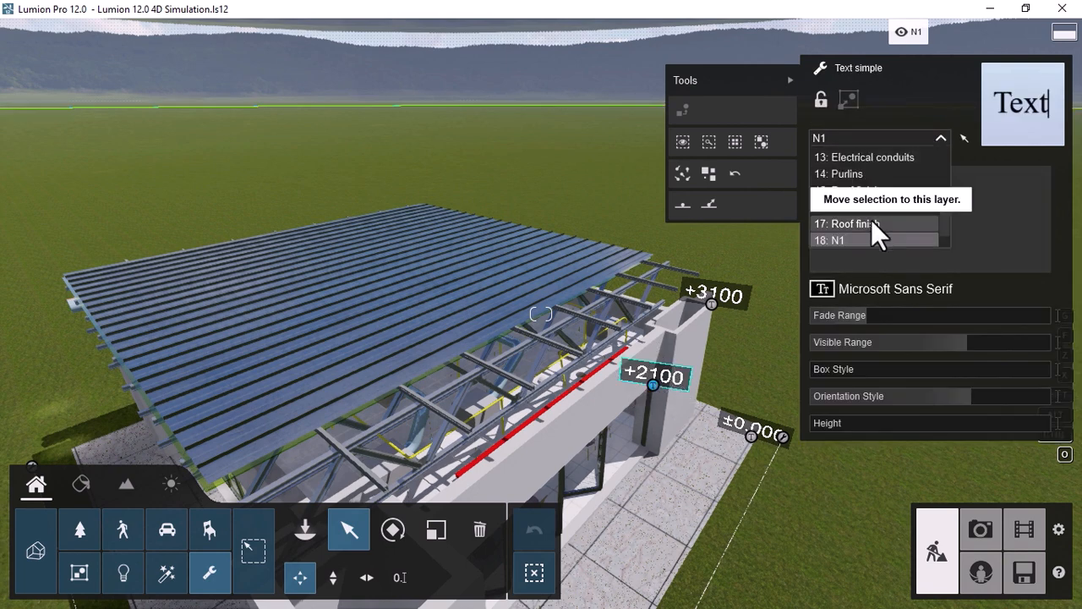
pyautogui.click(841, 239)
pyautogui.click(708, 305)
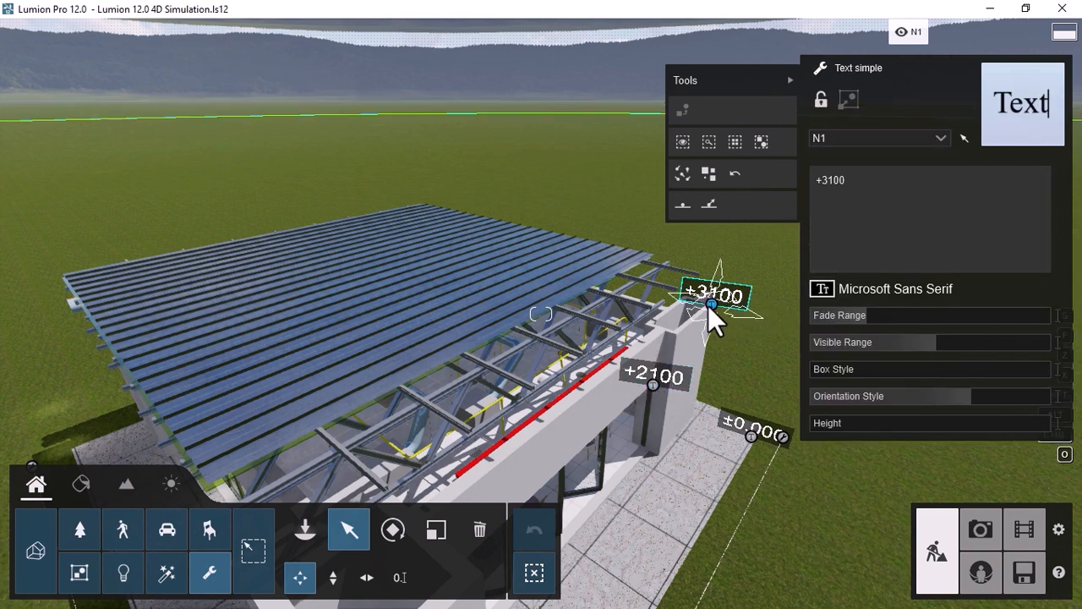
pyautogui.click(916, 140)
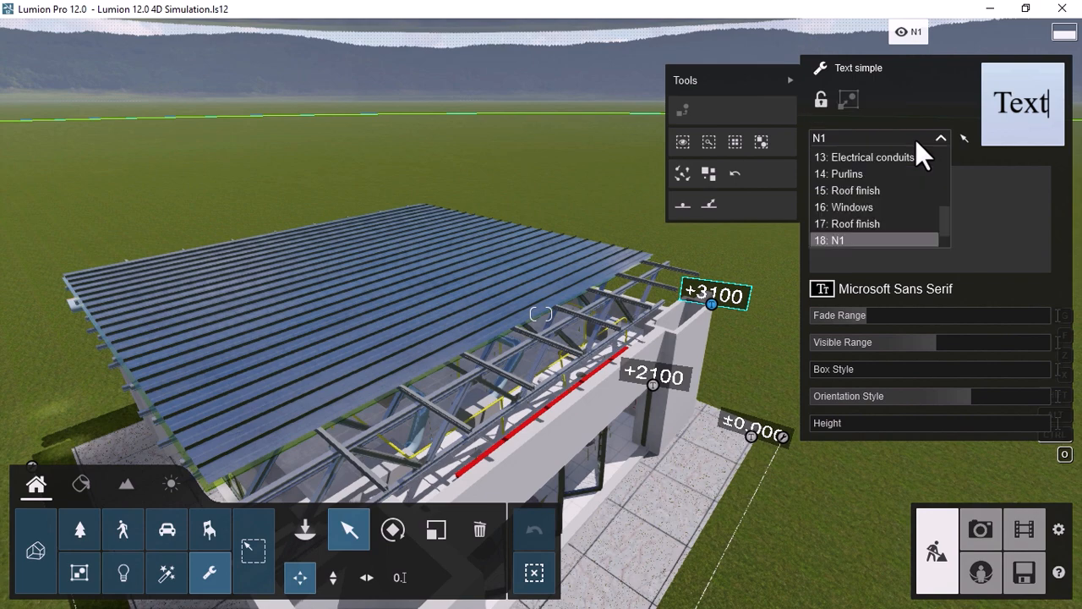
pyautogui.scroll(-2, 858, 237)
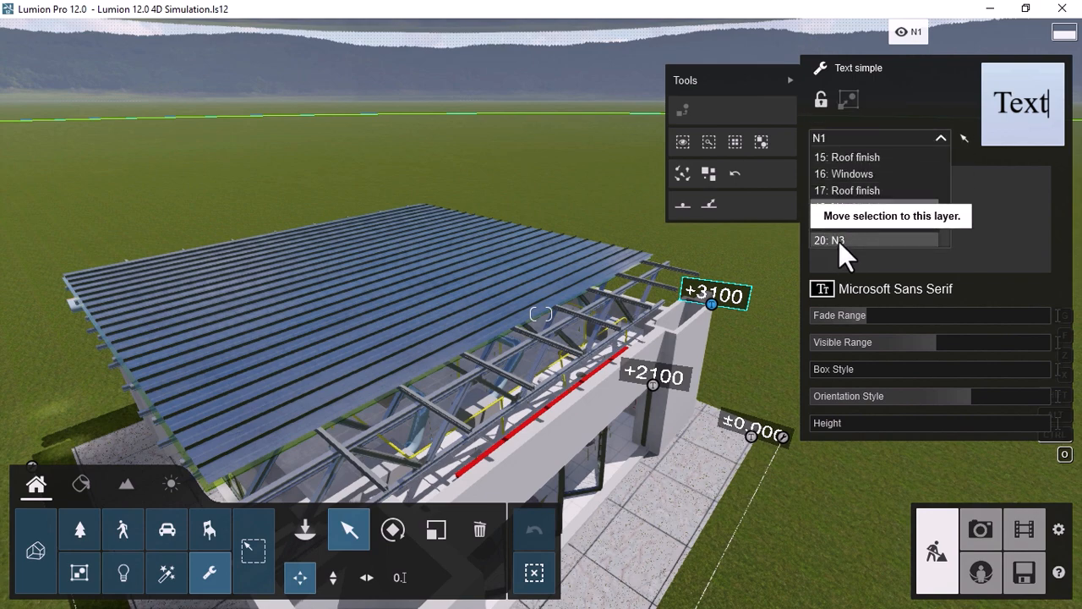
pyautogui.click(839, 241)
# Step: Switch to the movie editor and add the Animated Phasing effect to the first clip
pyautogui.press('s')
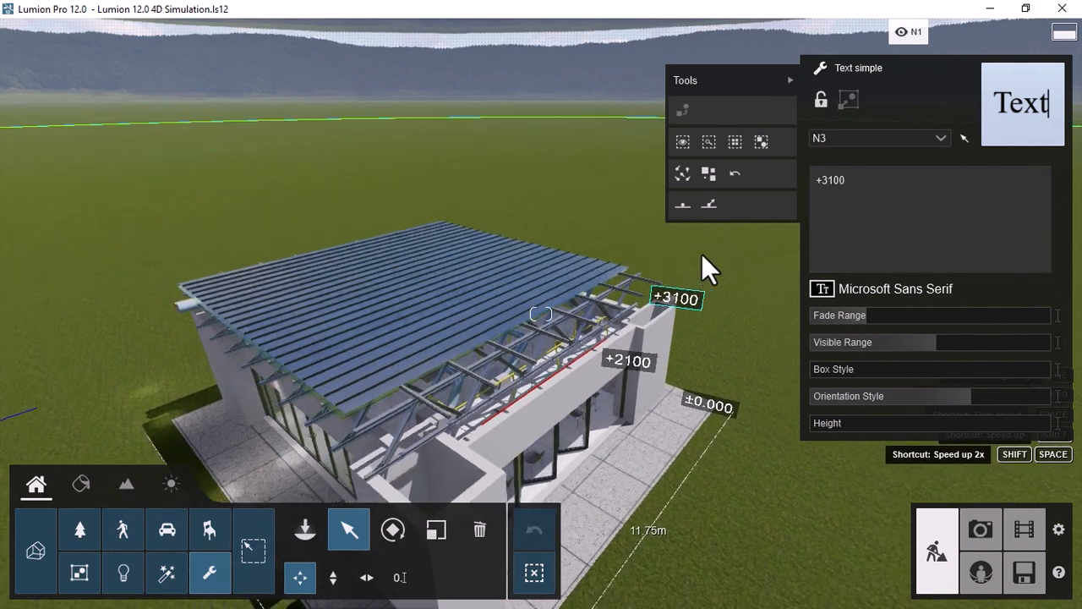
pyautogui.press('s')
pyautogui.moveTo(704, 284); pyautogui.dragTo(639, 388, button='right')
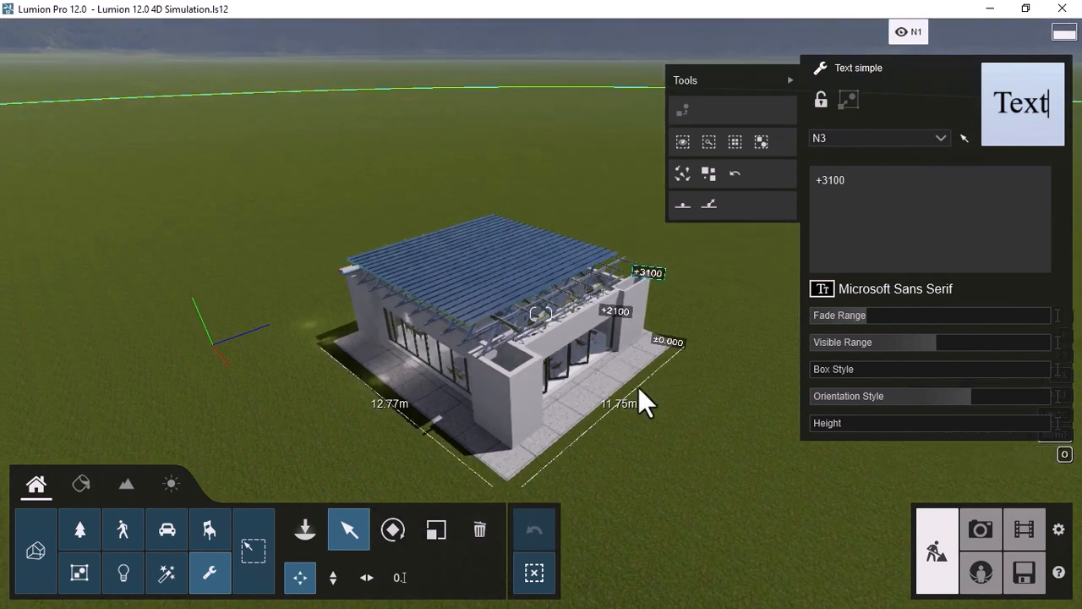
pyautogui.click(518, 486)
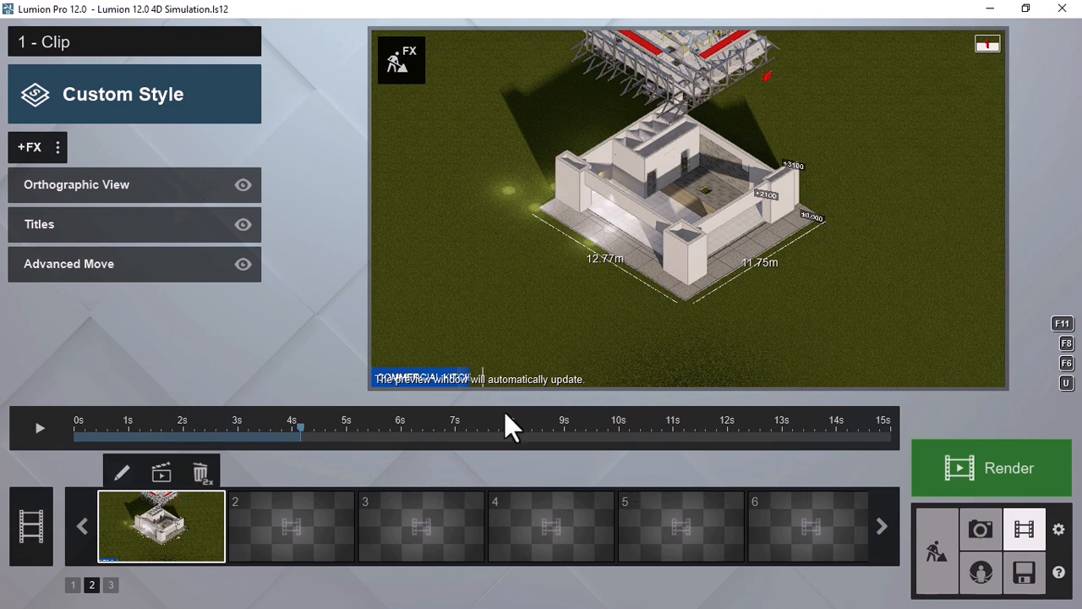
pyautogui.click(144, 538)
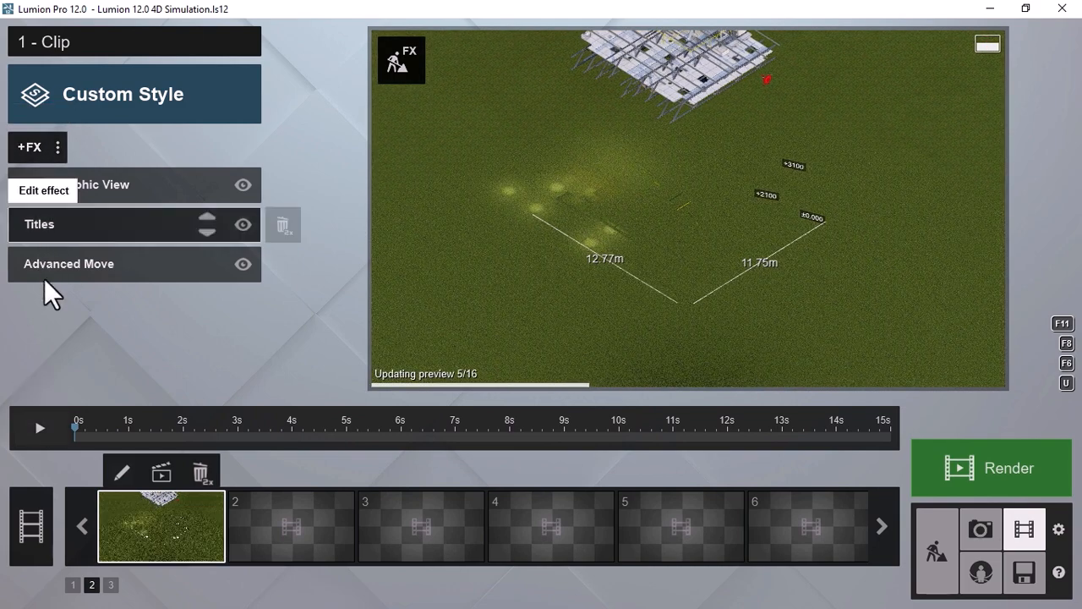
pyautogui.click(35, 144)
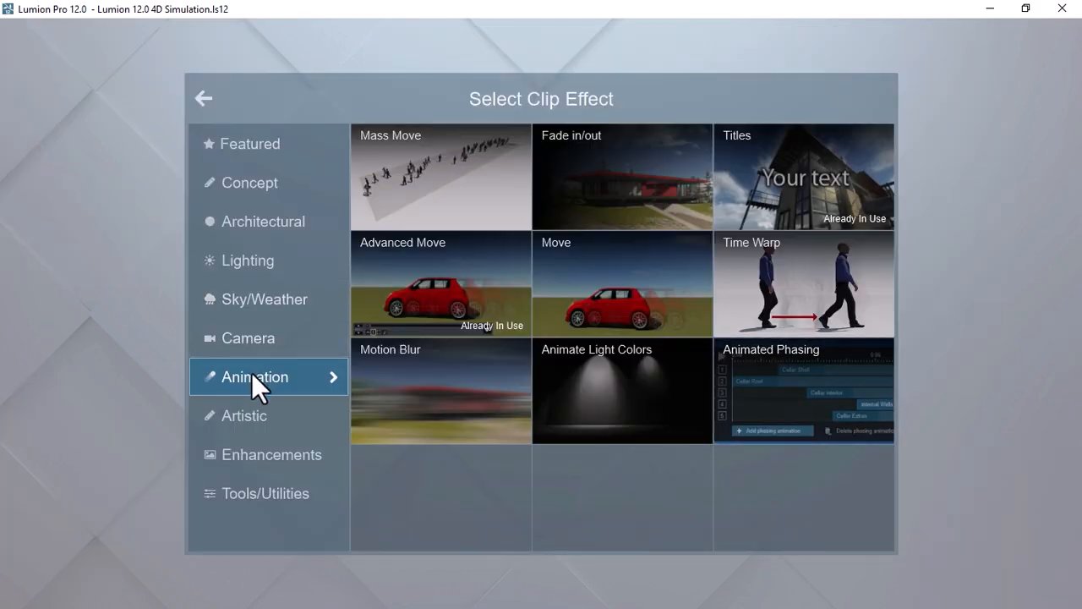
pyautogui.click(739, 373)
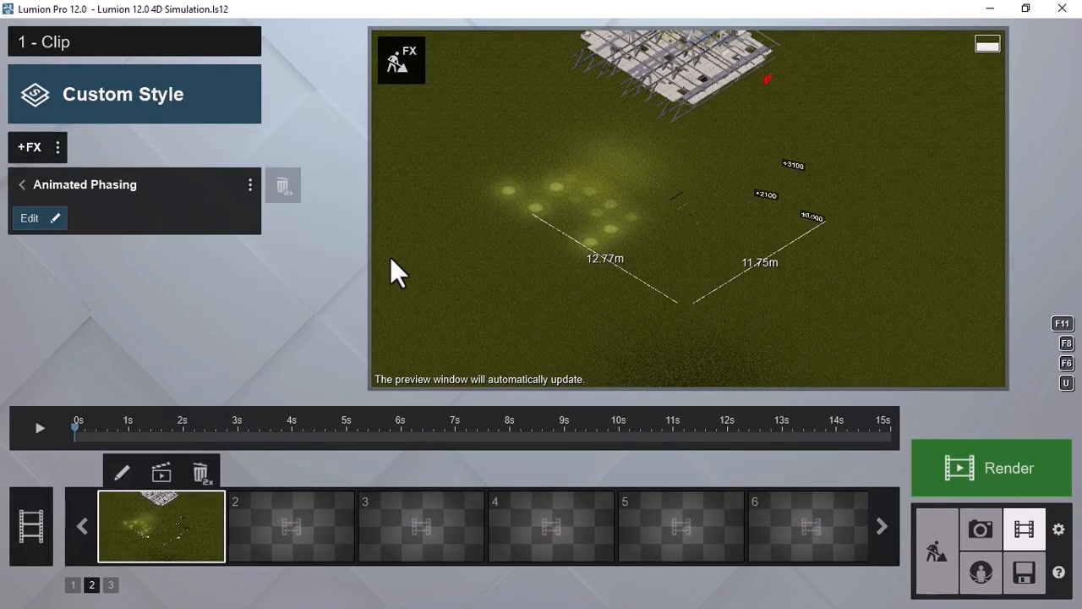
# Step: Open the Animated Phasing effect for editing and add four phasing animations to its timeline
pyautogui.click(55, 218)
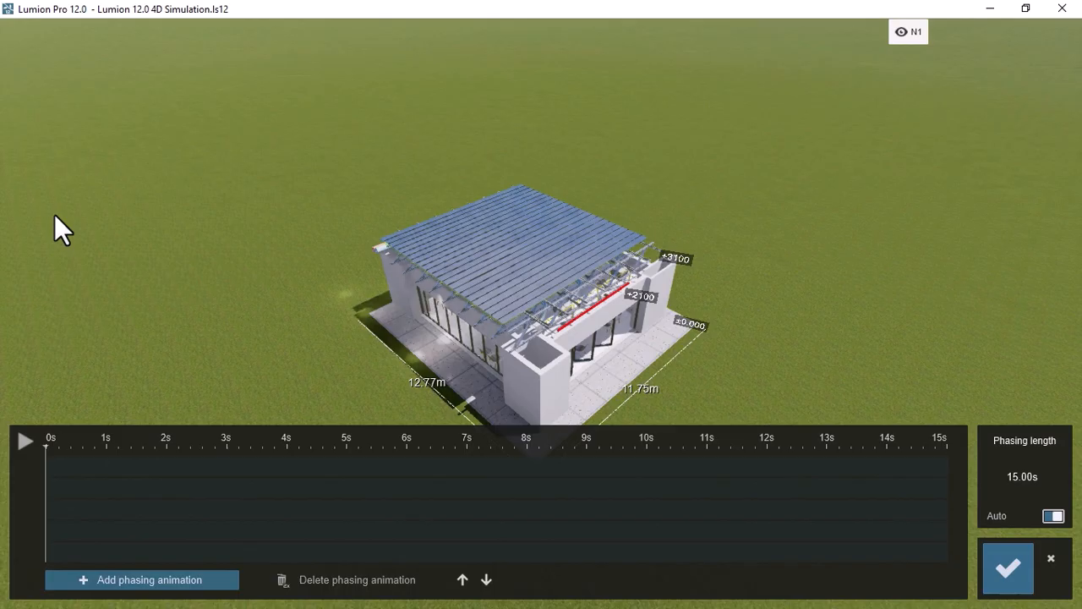
pyautogui.click(90, 575)
pyautogui.click(90, 575)
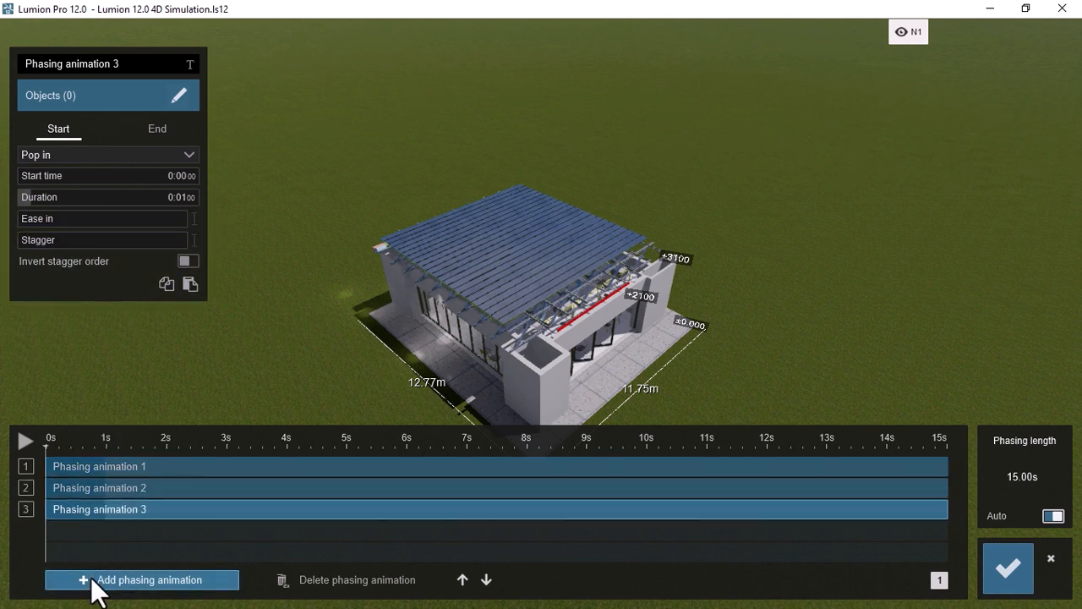
pyautogui.click(90, 575)
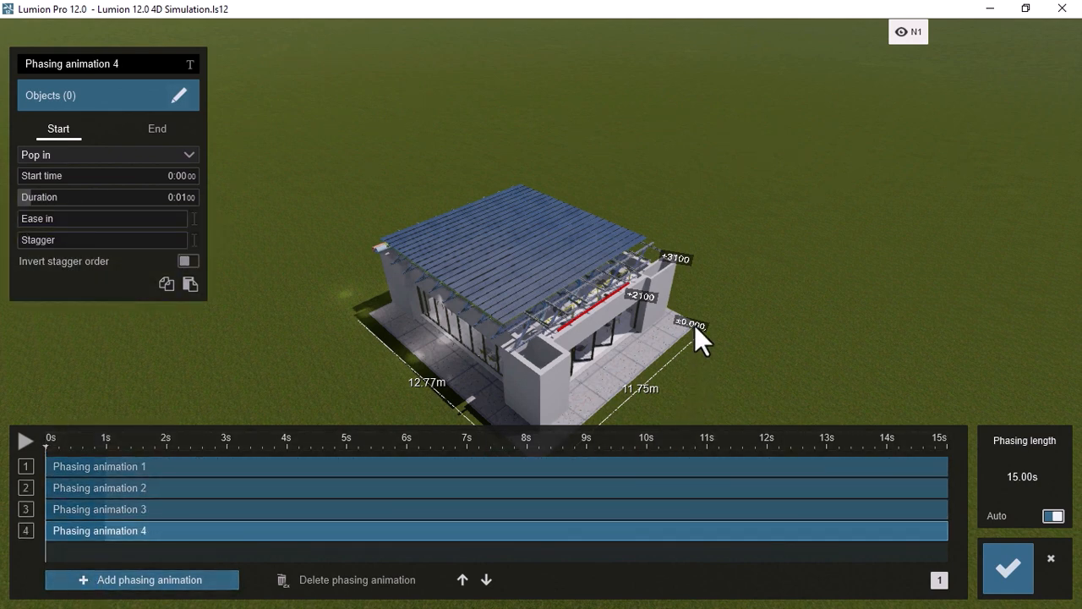
# Step: Assign the two slab dimension lines to Phasing animation 1
pyautogui.click(78, 475)
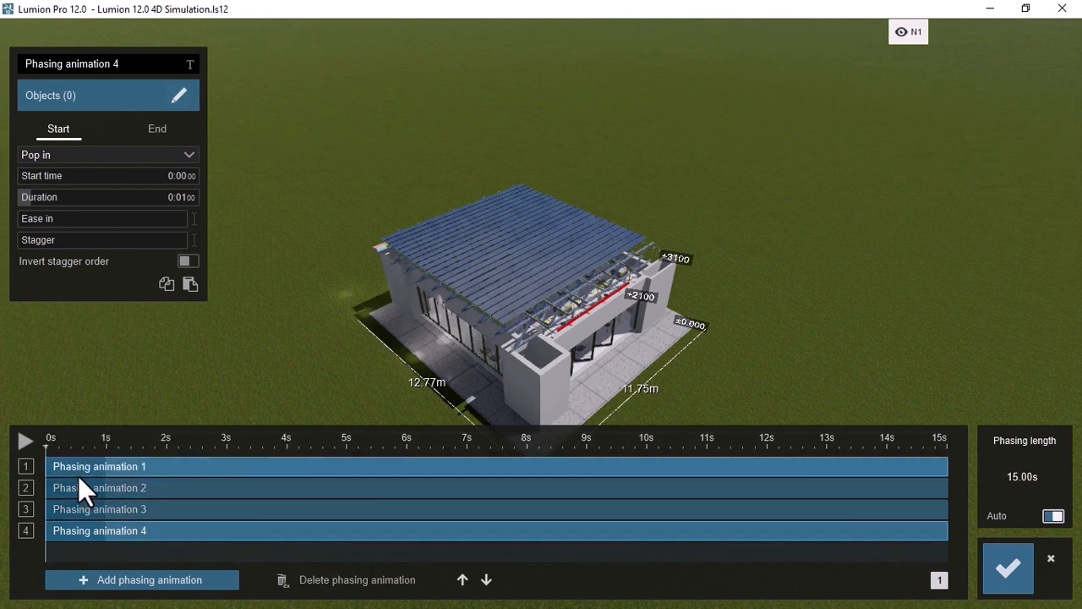
pyautogui.click(175, 99)
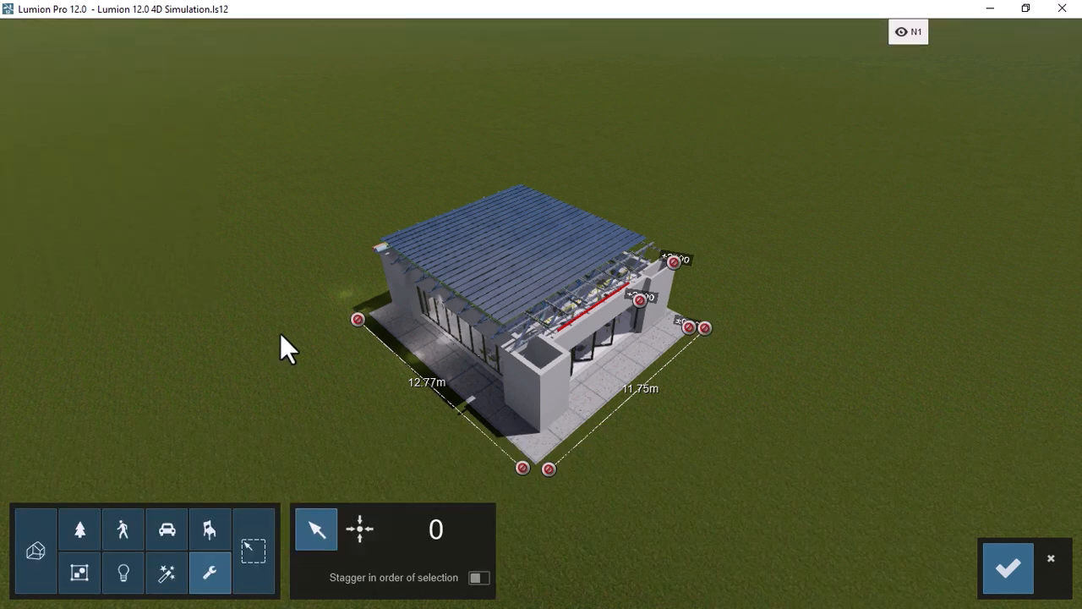
pyautogui.click(549, 468)
pyautogui.click(523, 468)
pyautogui.click(1017, 580)
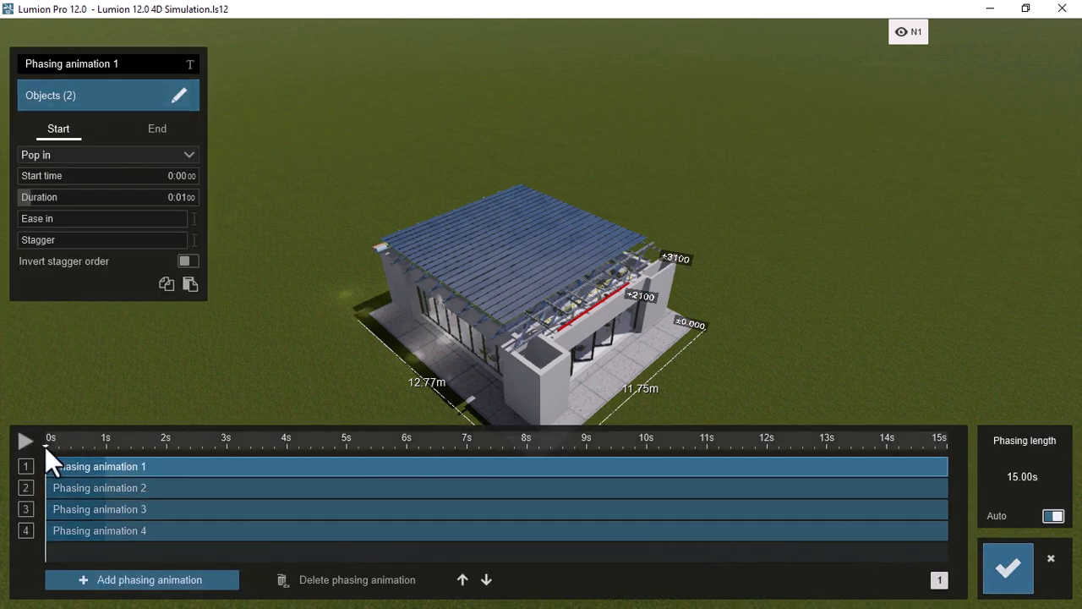
# Step: Set Phasing animation 1 to start at 2 s with a duration of about 10.16 s and a slight ease in
pyautogui.moveTo(44, 446); pyautogui.dragTo(168, 442)
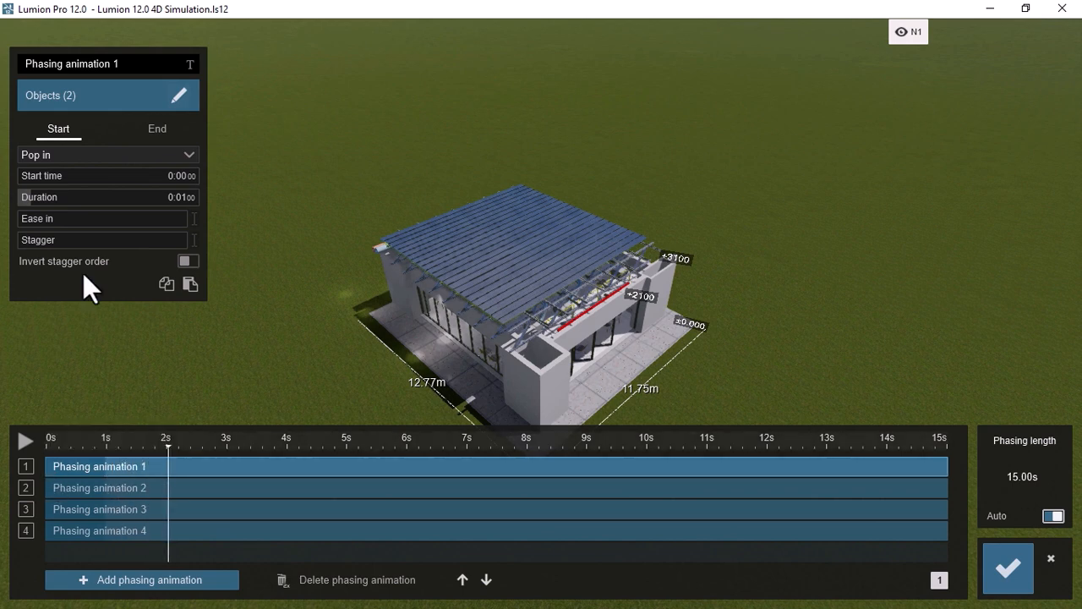
pyautogui.moveTo(31, 179); pyautogui.dragTo(43, 183)
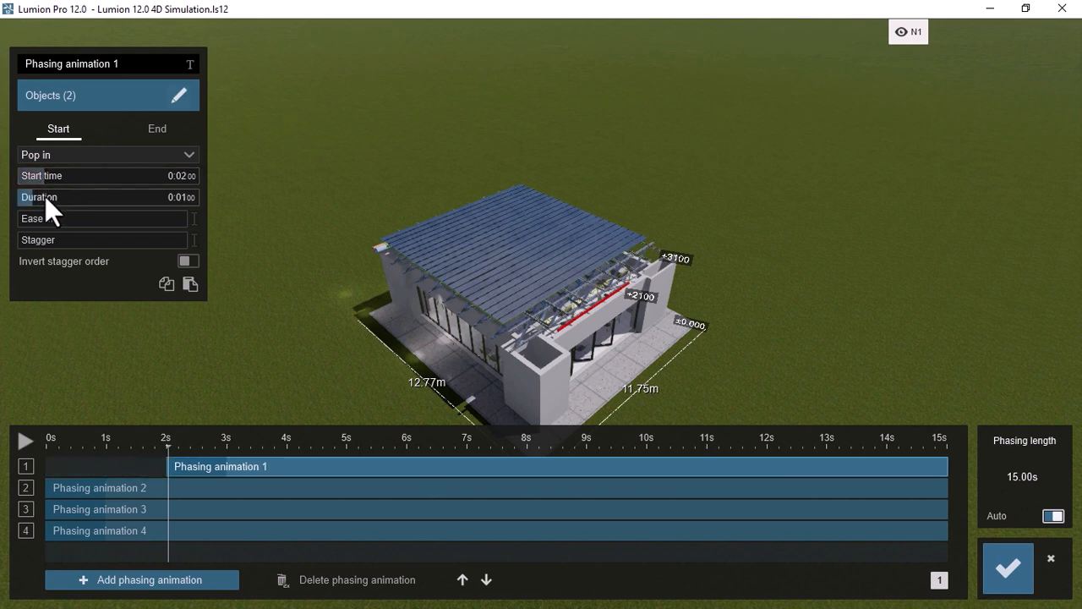
pyautogui.moveTo(39, 194); pyautogui.dragTo(186, 196)
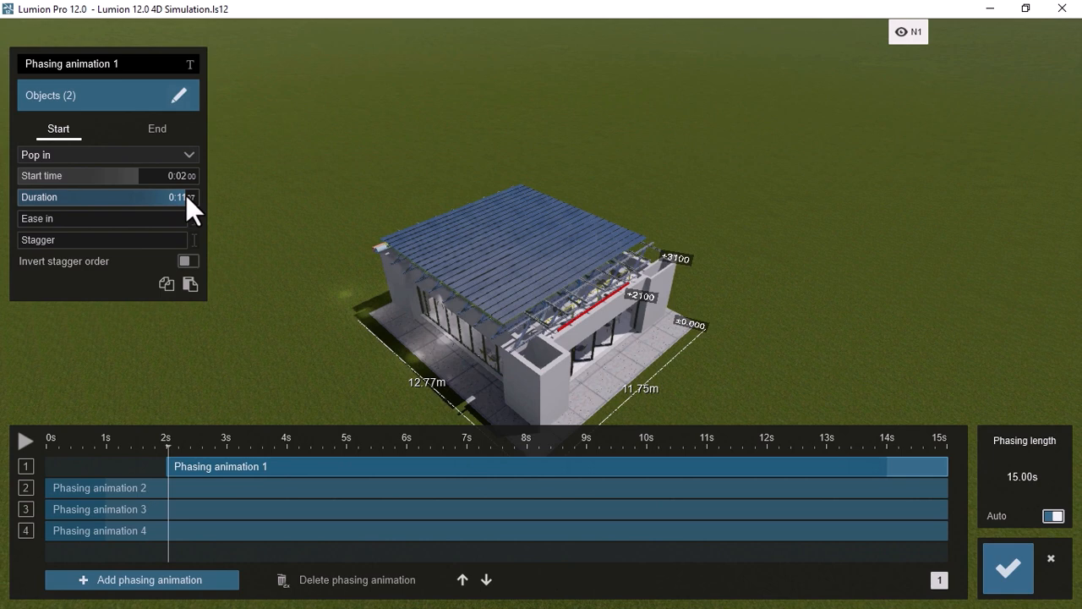
pyautogui.moveTo(186, 196); pyautogui.dragTo(160, 203)
pyautogui.moveTo(30, 216); pyautogui.dragTo(65, 221)
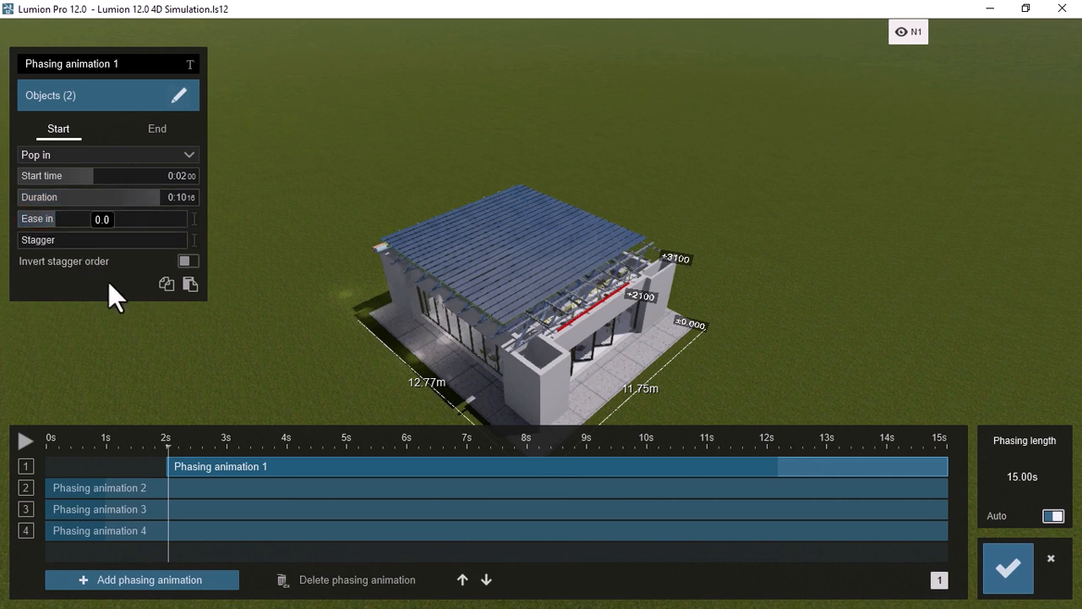
pyautogui.click(147, 444)
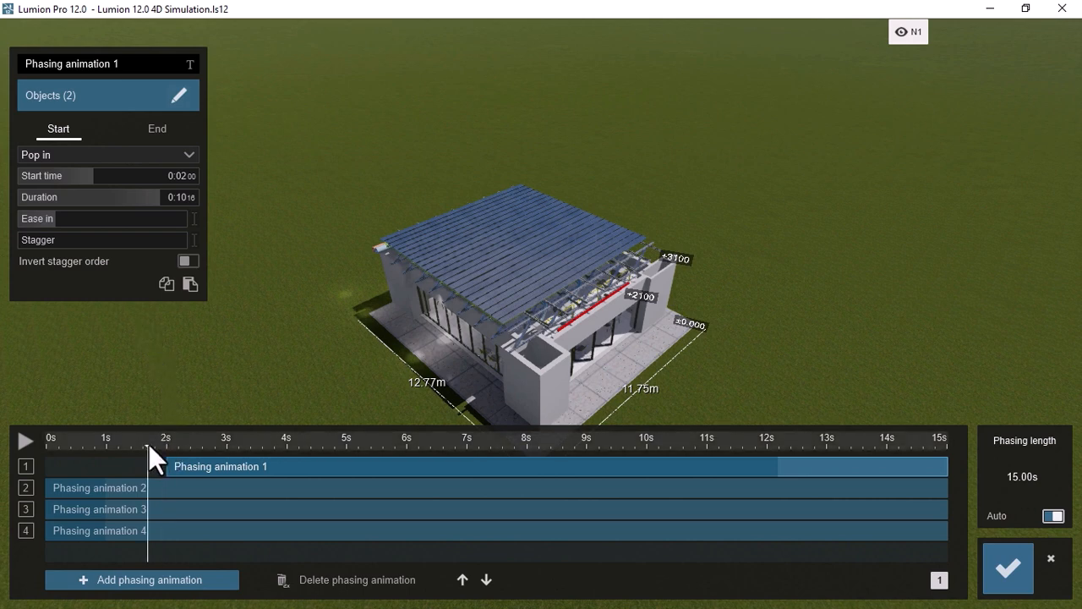
pyautogui.moveTo(145, 447)
pyautogui.mouseDown()
pyautogui.moveTo(220, 450)
pyautogui.moveTo(134, 451)
pyautogui.mouseUp()
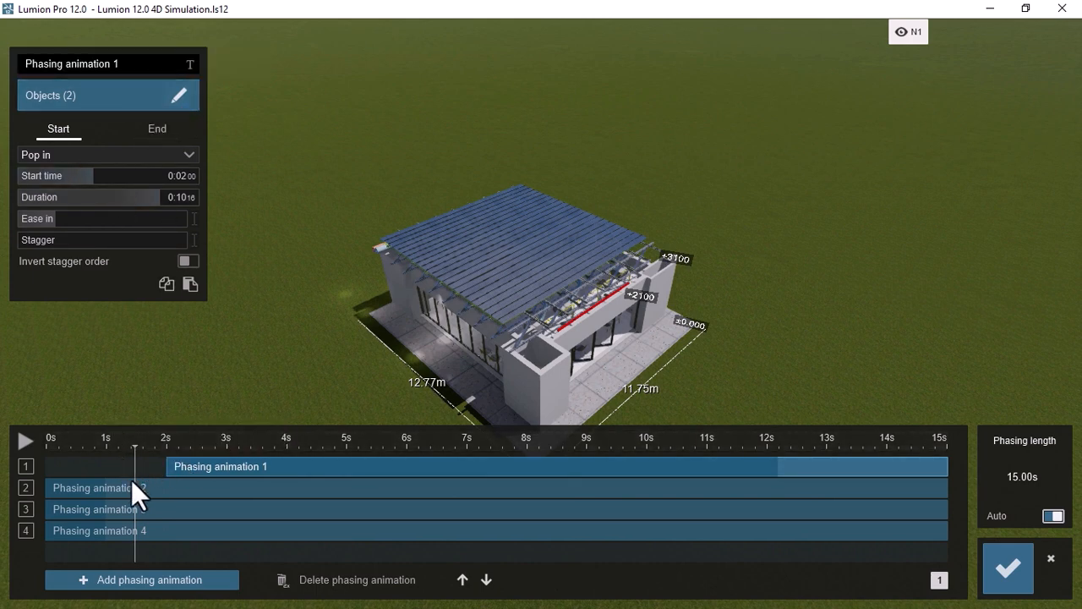
# Step: Assign the ±0.000 text label at the slab corner to Phasing animation 2
pyautogui.click(143, 488)
pyautogui.click(178, 95)
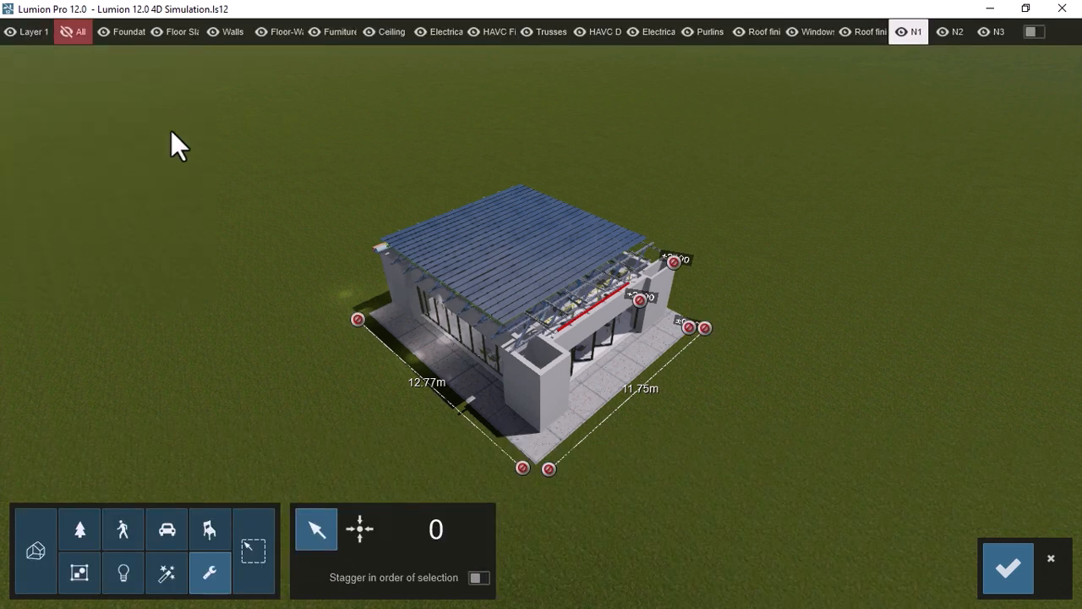
pyautogui.click(688, 327)
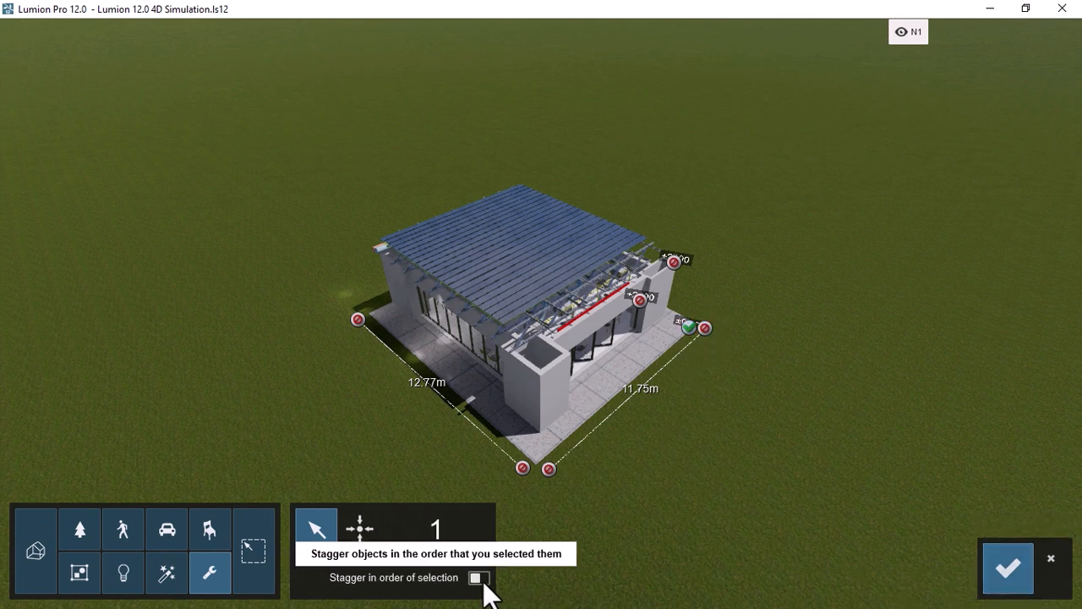
pyautogui.click(1000, 571)
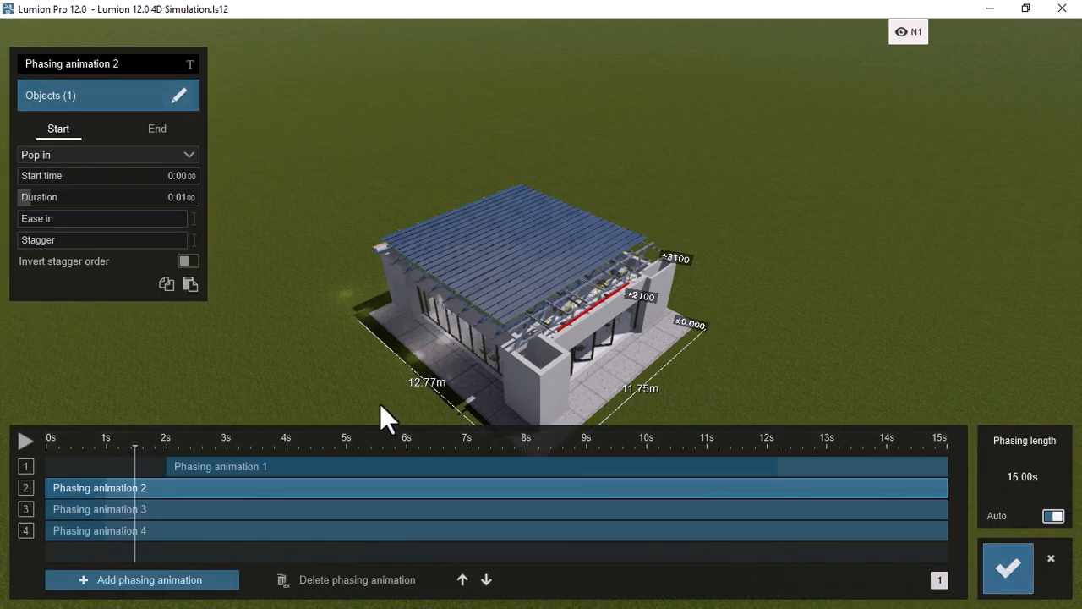
# Step: Set Phasing animation 2 to start at 2.49 s and reduce the duration of Phasing animations 1 and 2 to 0 s
pyautogui.moveTo(134, 446); pyautogui.dragTo(196, 445)
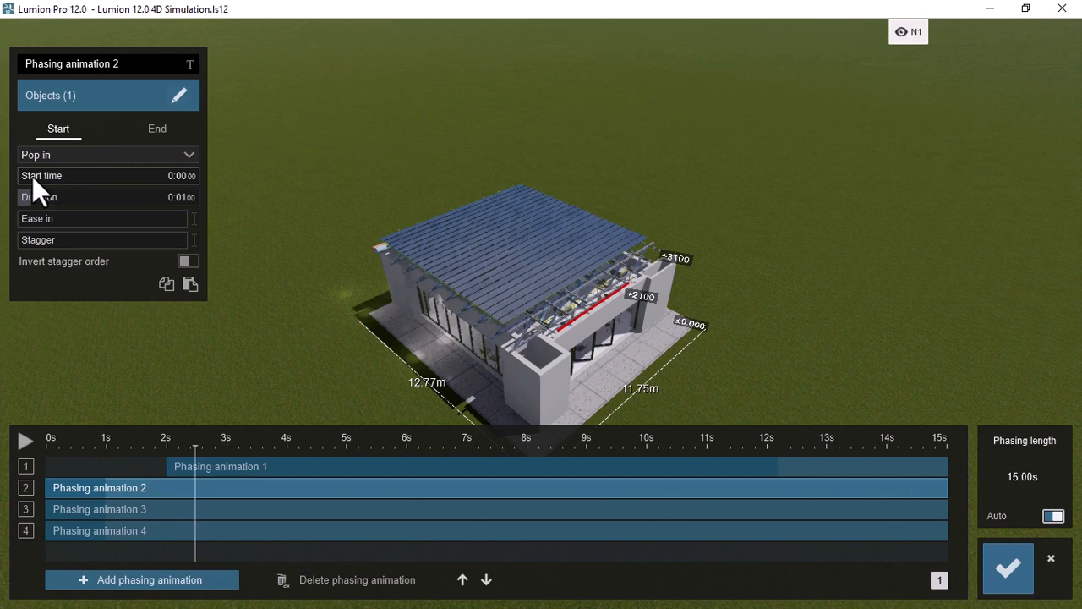
pyautogui.moveTo(32, 176); pyautogui.dragTo(1, 227)
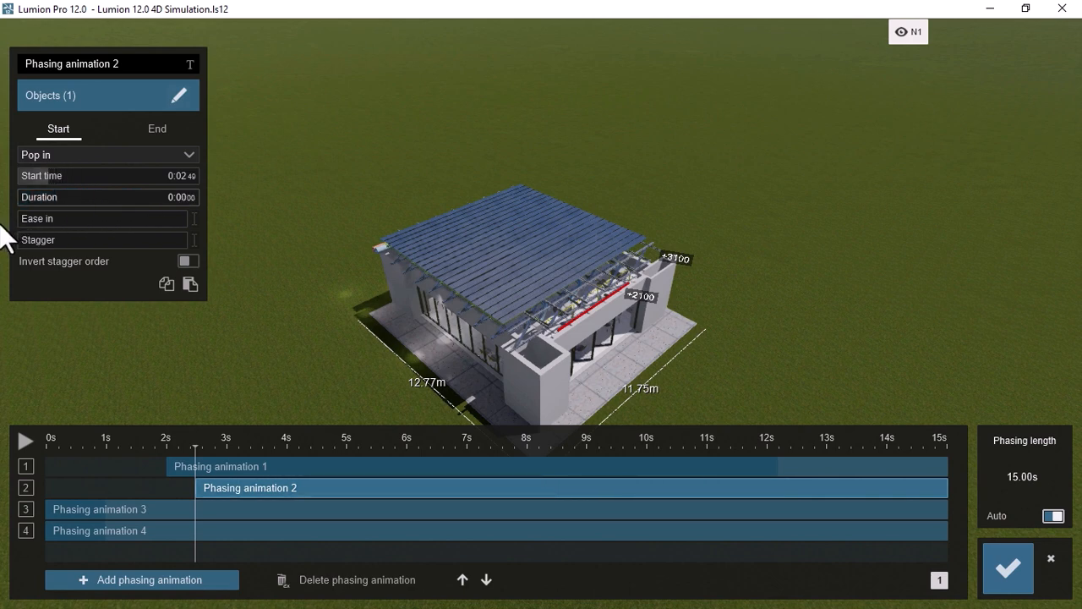
pyautogui.click(211, 464)
pyautogui.moveTo(120, 203); pyautogui.dragTo(17, 208)
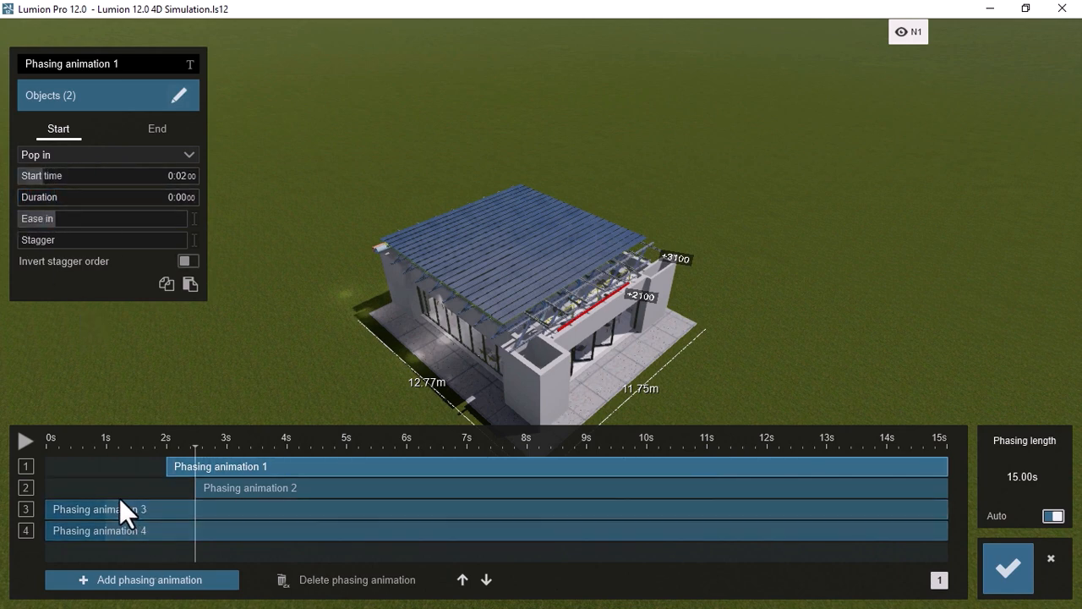
# Step: Assign the +2100 level label to Phasing animation 3 and set its start time to 2.98 s
pyautogui.click(99, 507)
pyautogui.click(179, 96)
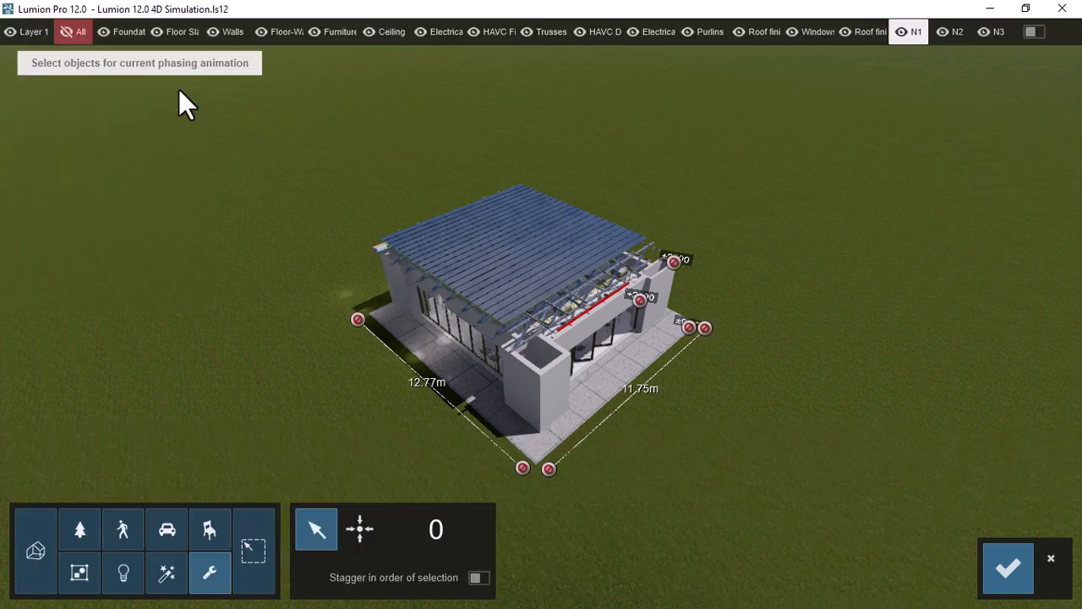
pyautogui.click(639, 300)
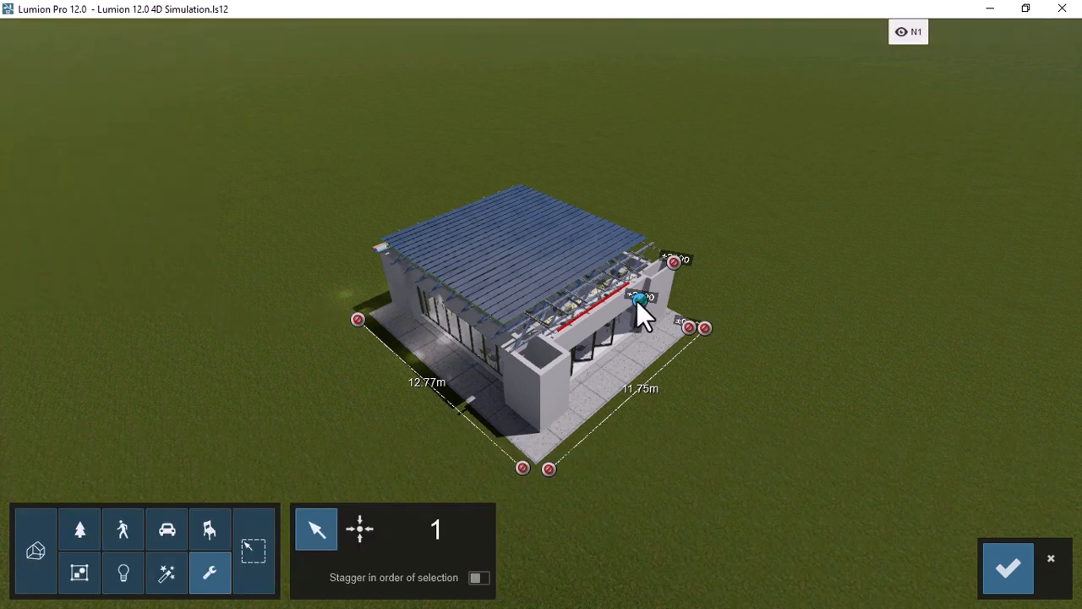
pyautogui.click(991, 584)
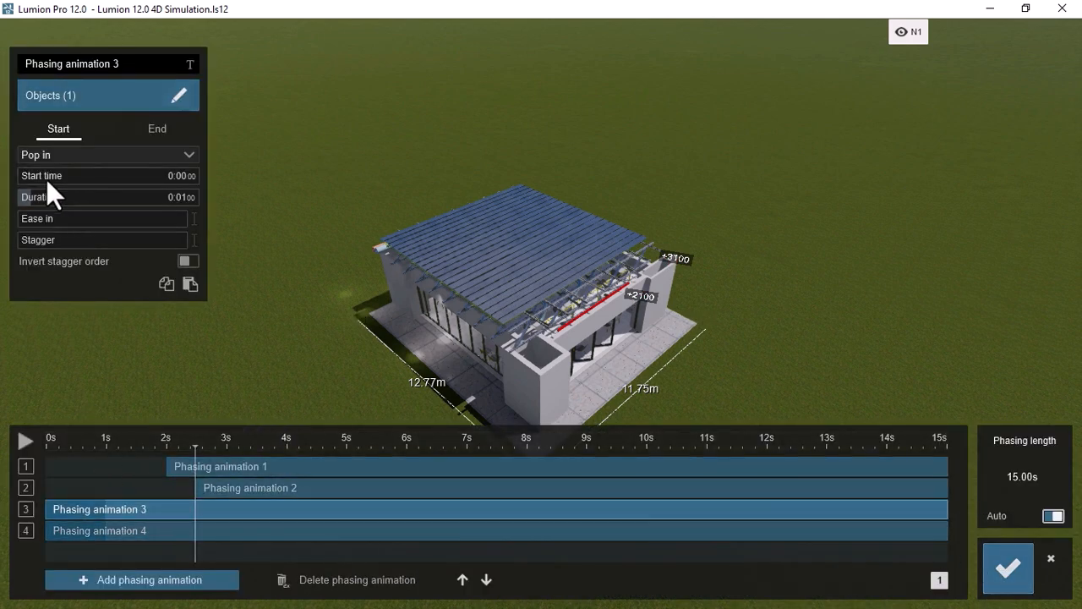
pyautogui.moveTo(46, 179); pyautogui.dragTo(56, 178)
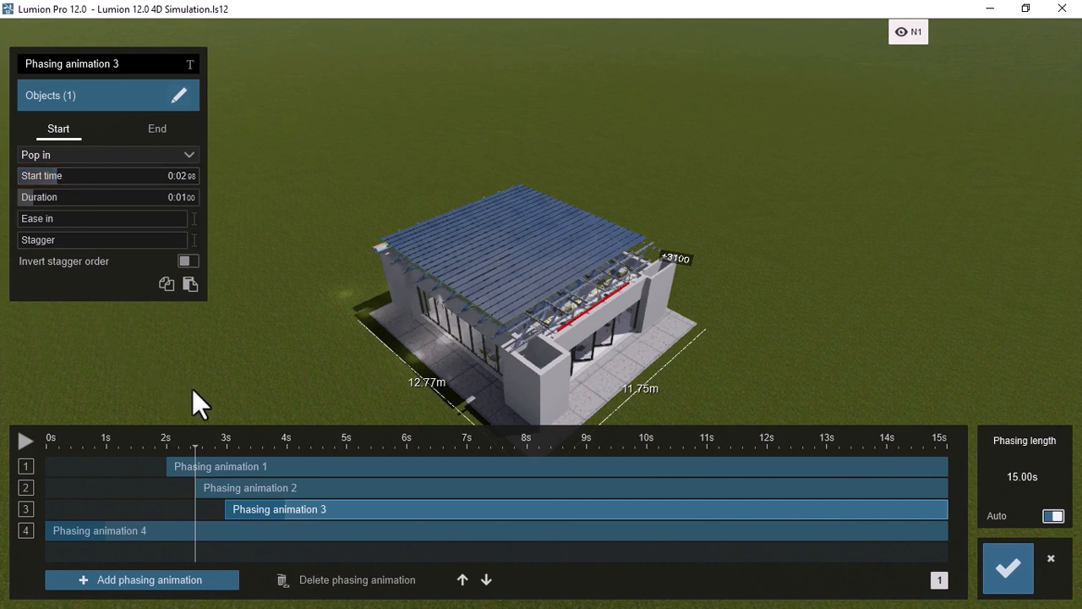
# Step: Assign the +3100 level label to Phasing animation 4, with stagger in order of selection enabled, and set its start time to 3.53 s
pyautogui.click(142, 530)
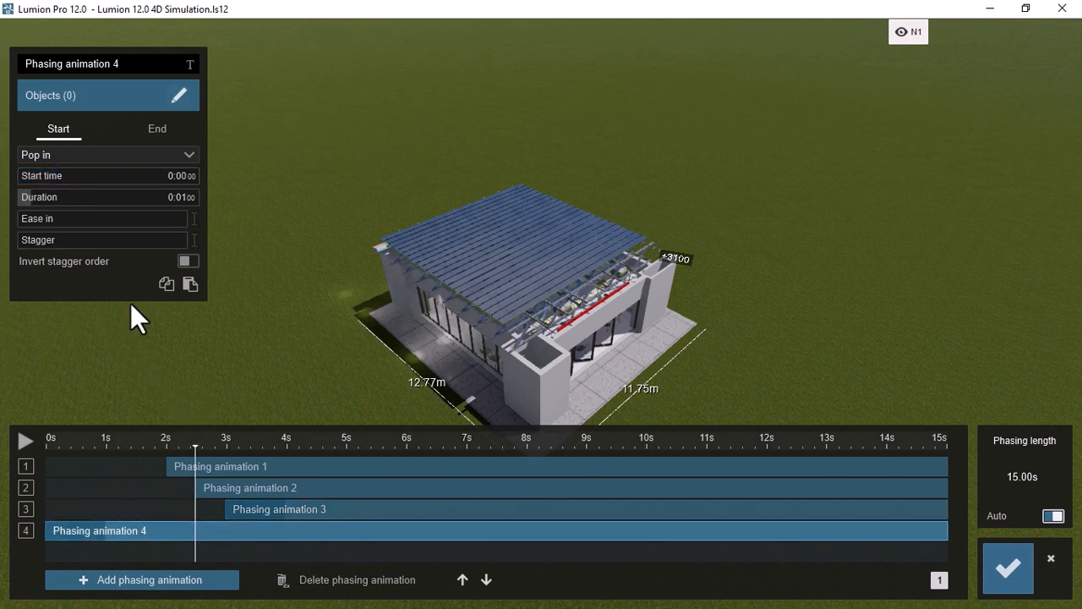
pyautogui.click(178, 96)
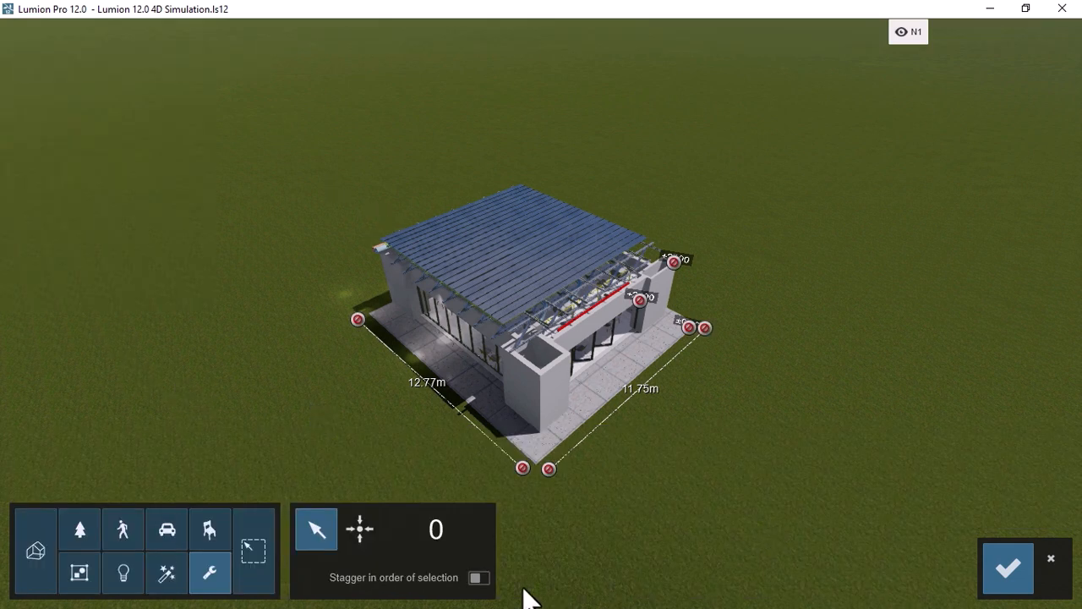
pyautogui.click(478, 577)
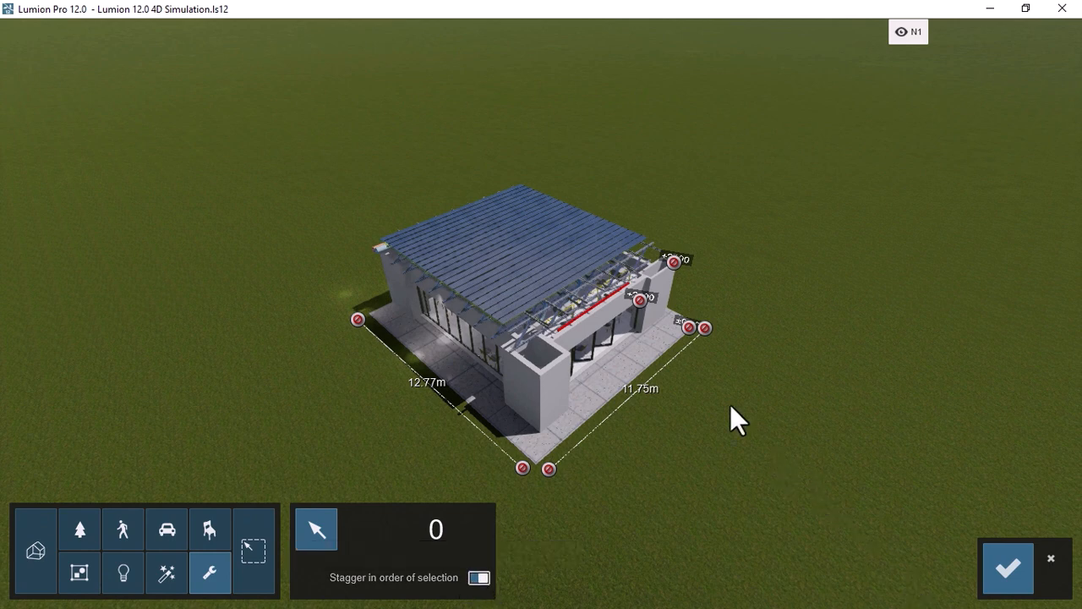
pyautogui.click(675, 264)
pyautogui.click(998, 577)
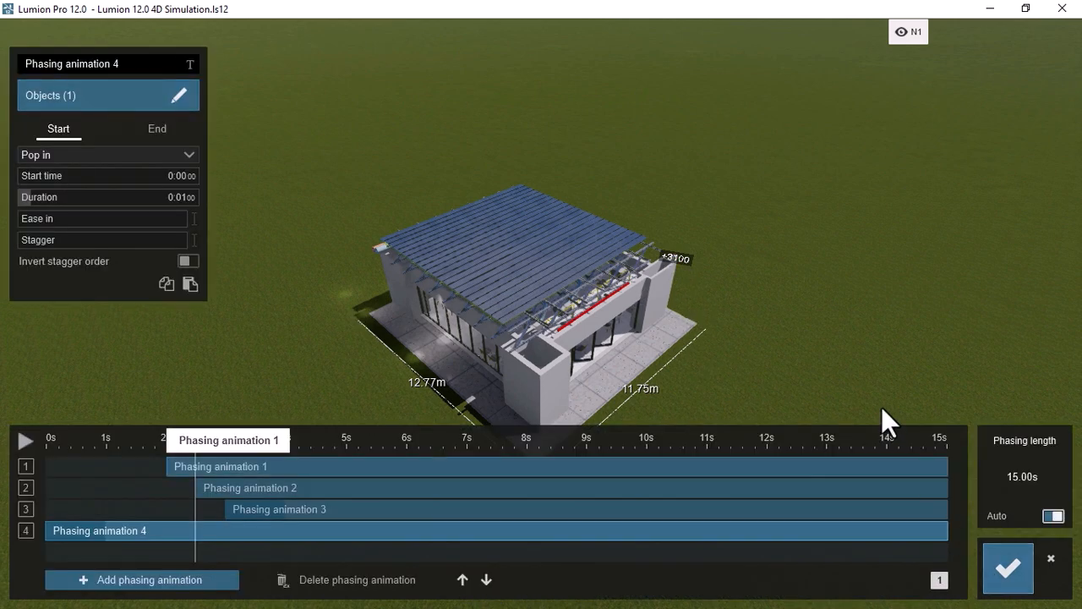
pyautogui.click(57, 176)
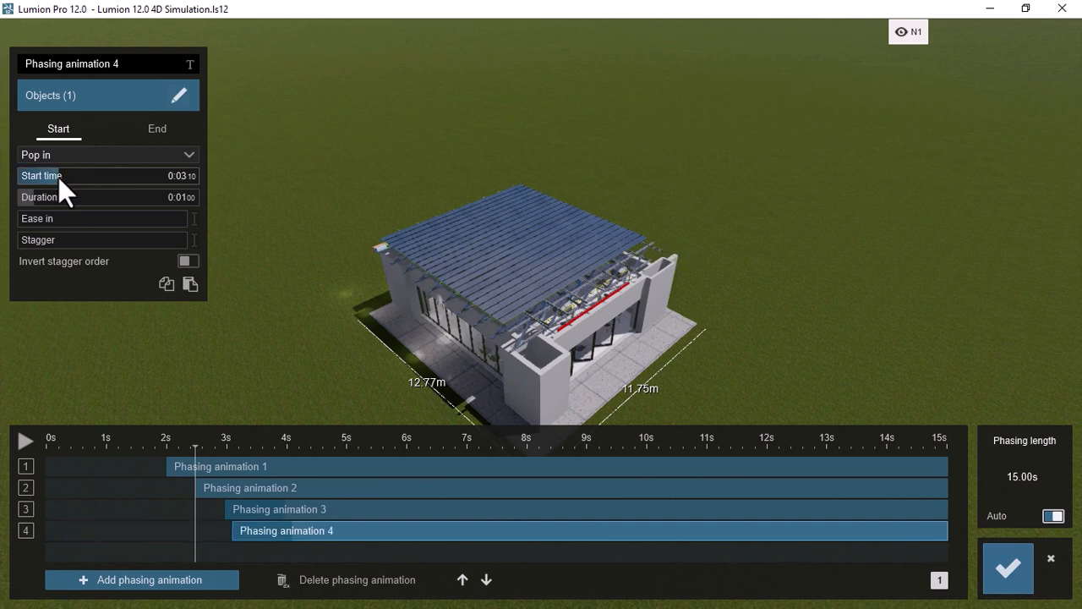
pyautogui.moveTo(61, 177); pyautogui.dragTo(64, 176)
# Step: Play the phasing timeline from about 1.5 s to check when the level labels pop in
pyautogui.moveTo(198, 447); pyautogui.dragTo(134, 448)
pyautogui.click(25, 441)
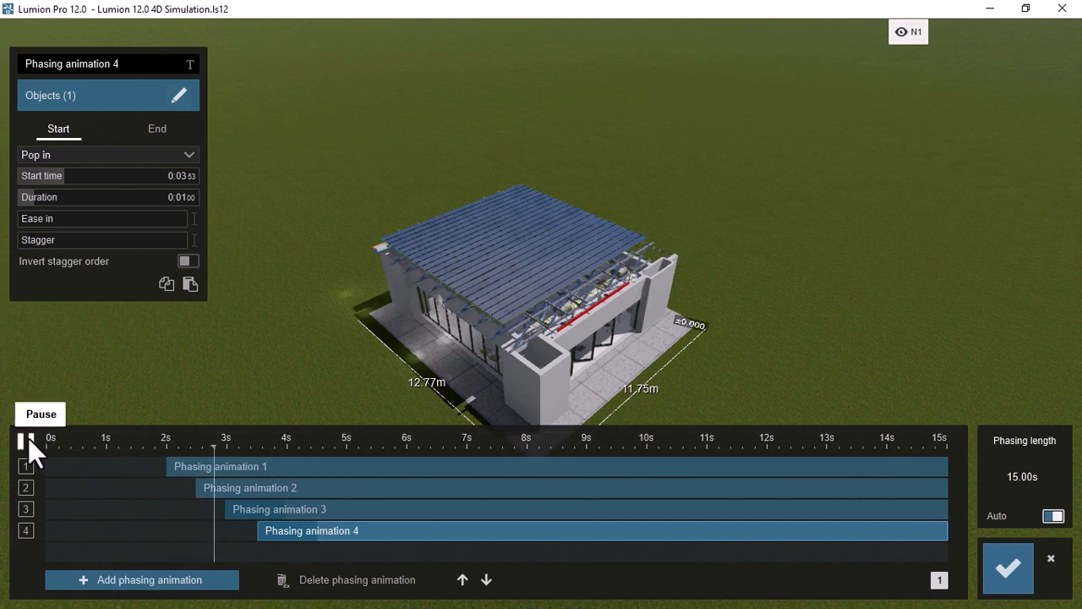
pyautogui.click(24, 439)
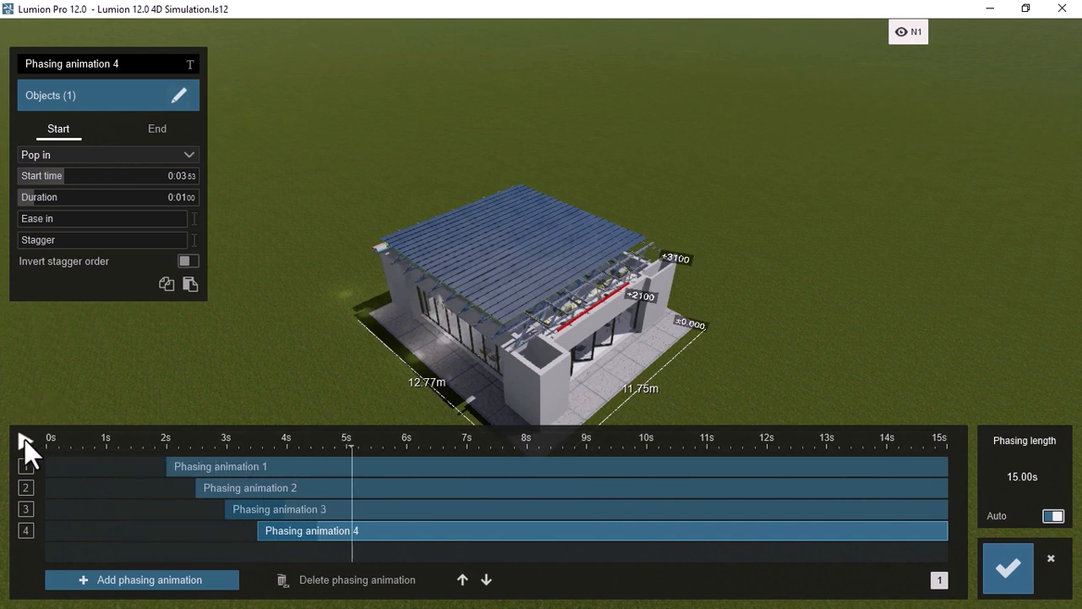
# Step: Change the start effect of Phasing animations 4, 3 and 2 to Implode
pyautogui.click(187, 155)
pyautogui.click(44, 238)
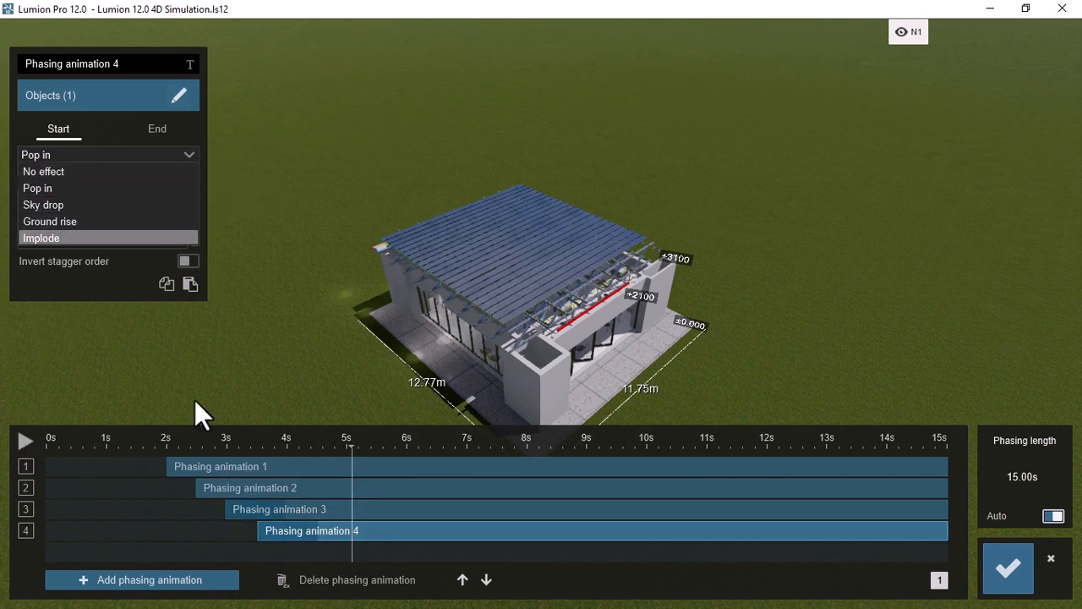
pyautogui.click(278, 508)
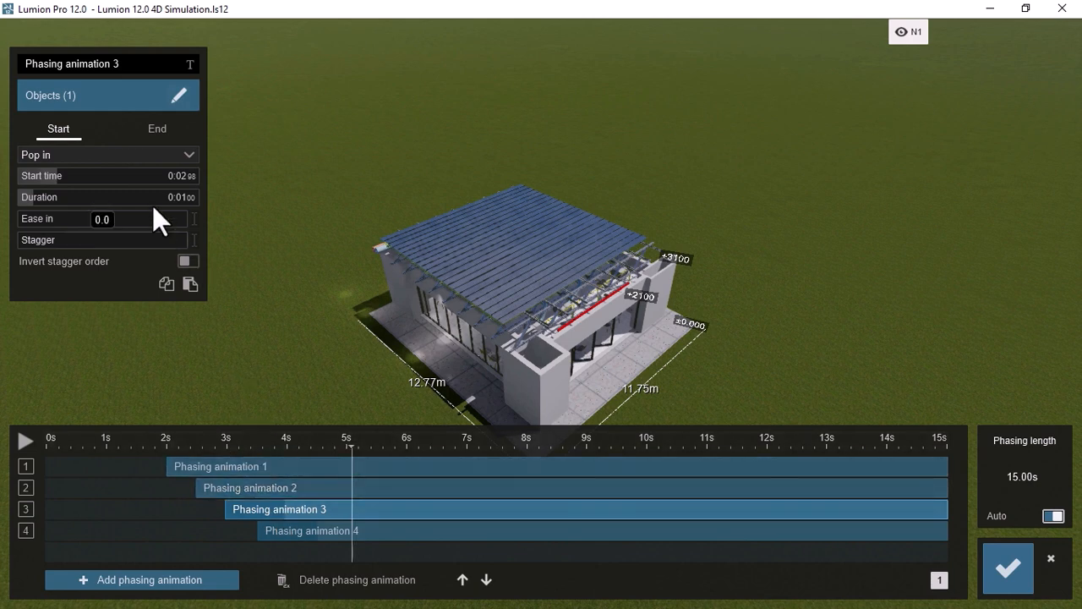
pyautogui.click(159, 155)
pyautogui.click(53, 238)
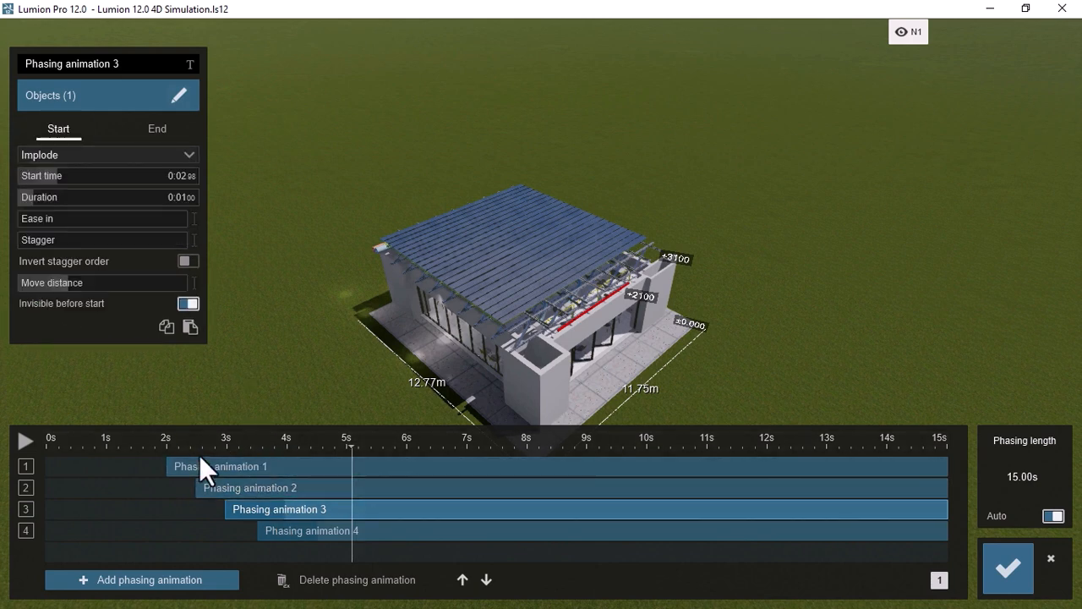
pyautogui.click(252, 489)
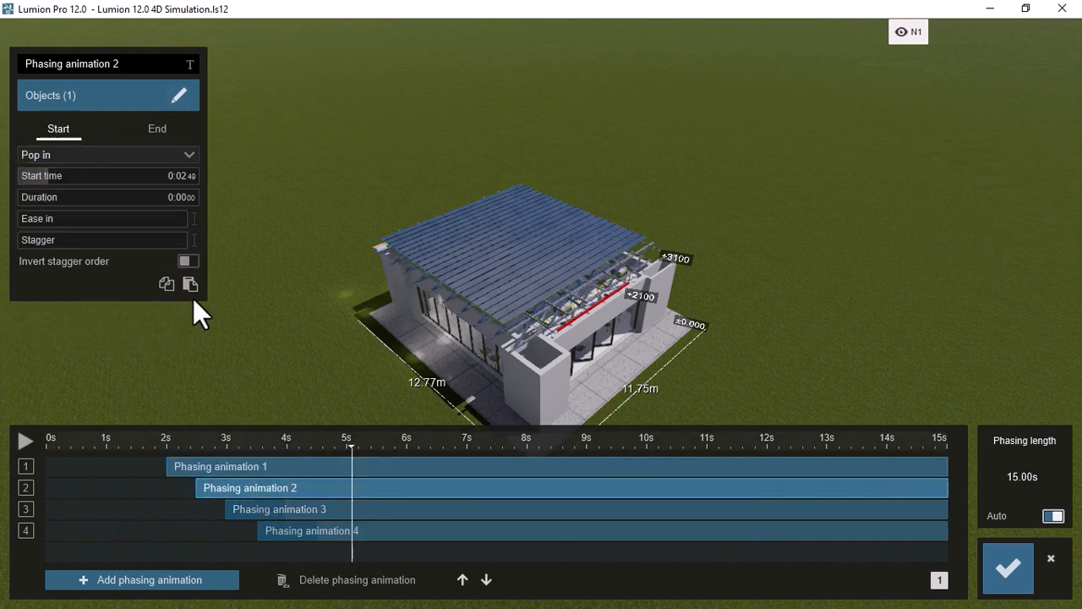
pyautogui.click(189, 155)
pyautogui.click(64, 239)
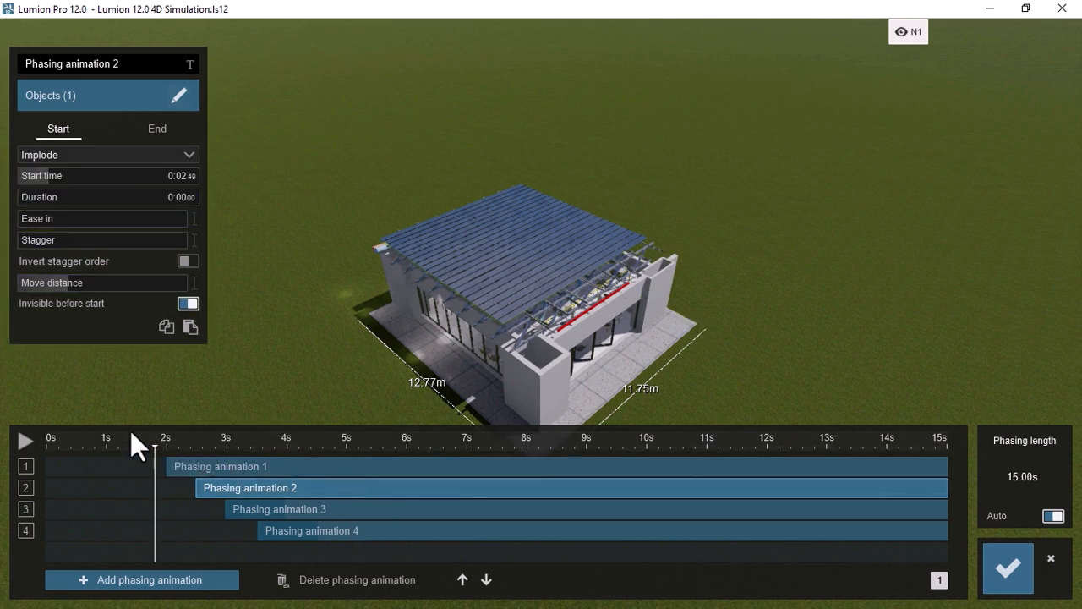
# Step: Replay the phasing timeline from before 2 s to check the Implode effect on the level labels
pyautogui.click(25, 440)
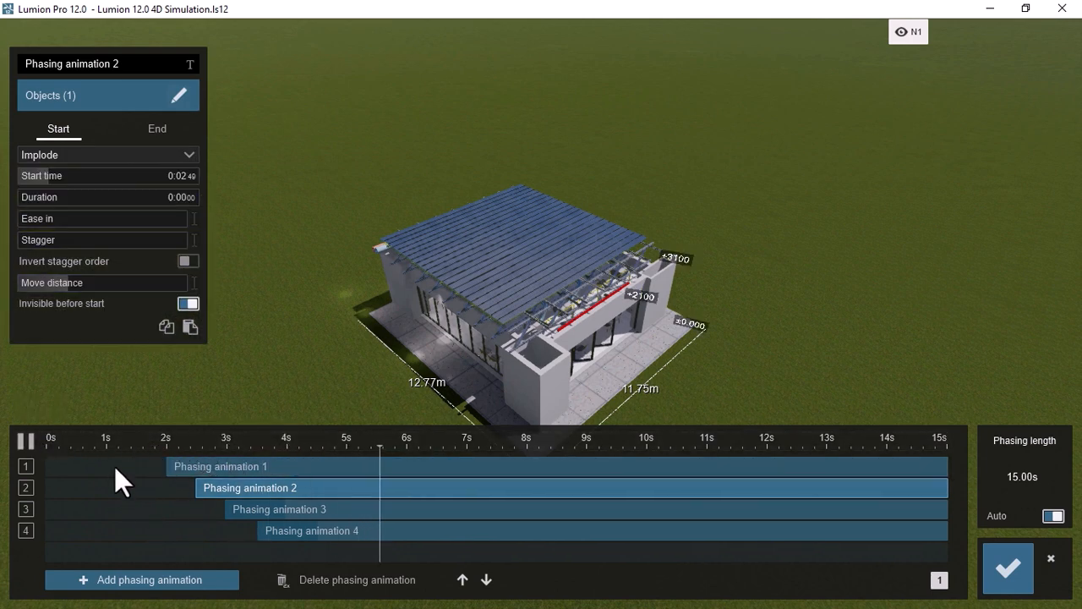
pyautogui.click(69, 453)
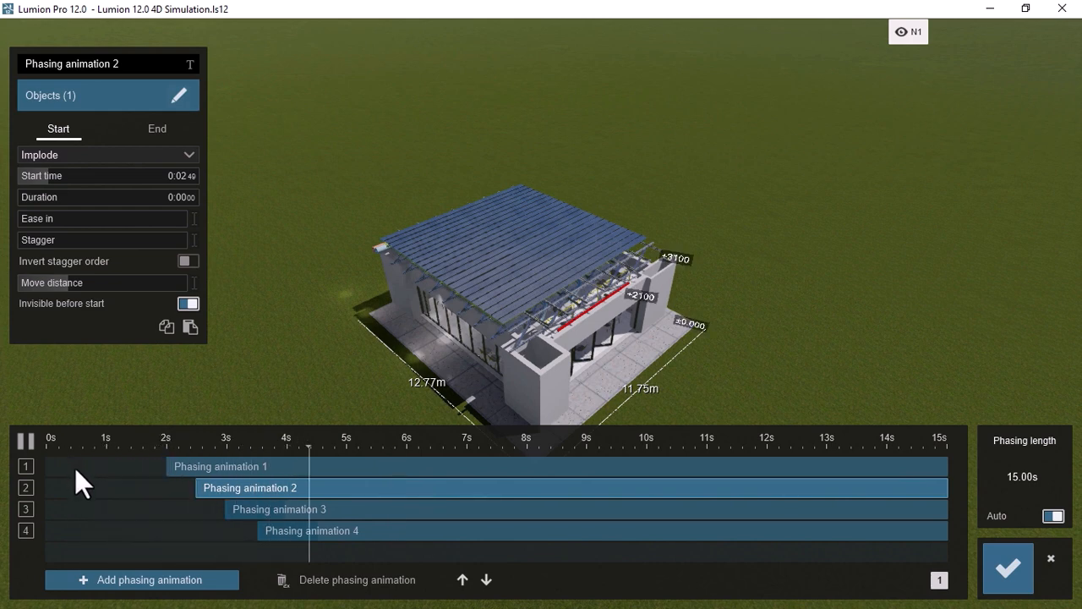
pyautogui.click(93, 440)
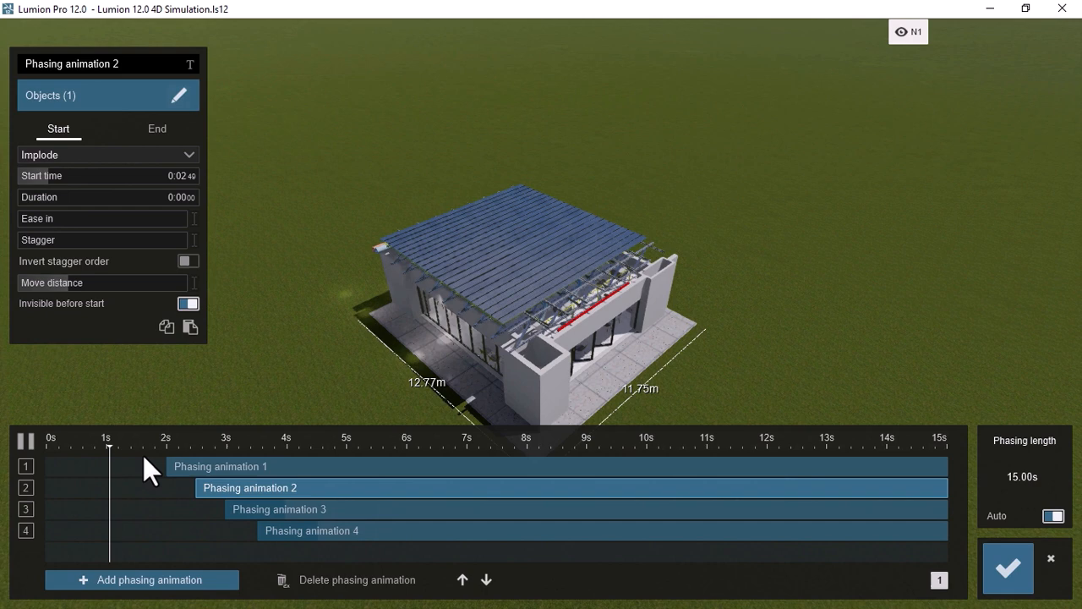
pyautogui.click(24, 441)
pyautogui.click(200, 446)
# Step: Add the far end points of both slab dimension lines to Phasing animation 1 and save the phasing setup
pyautogui.click(190, 467)
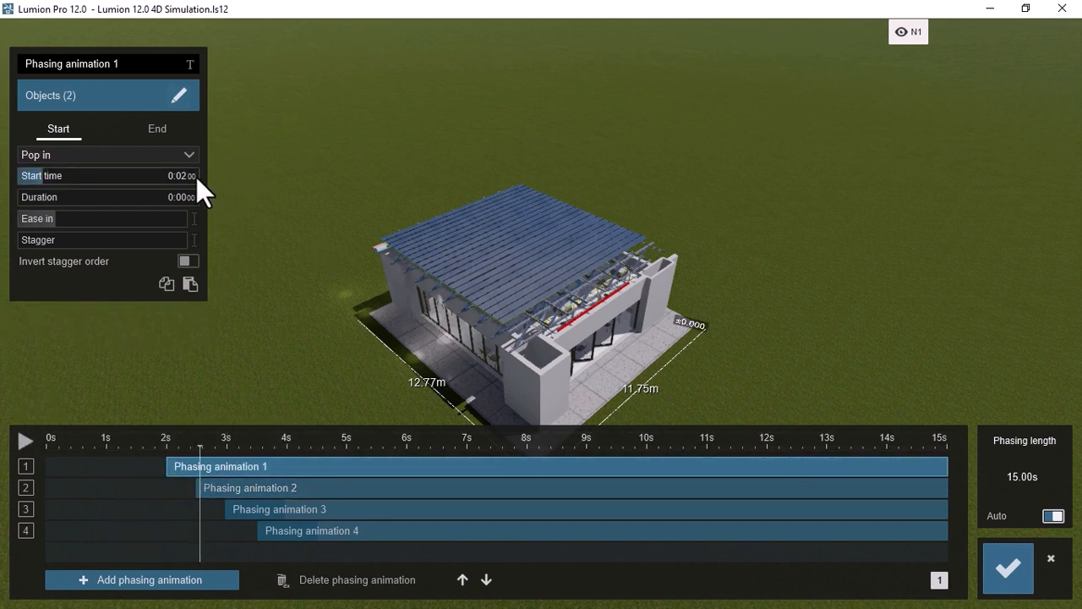
pyautogui.click(178, 99)
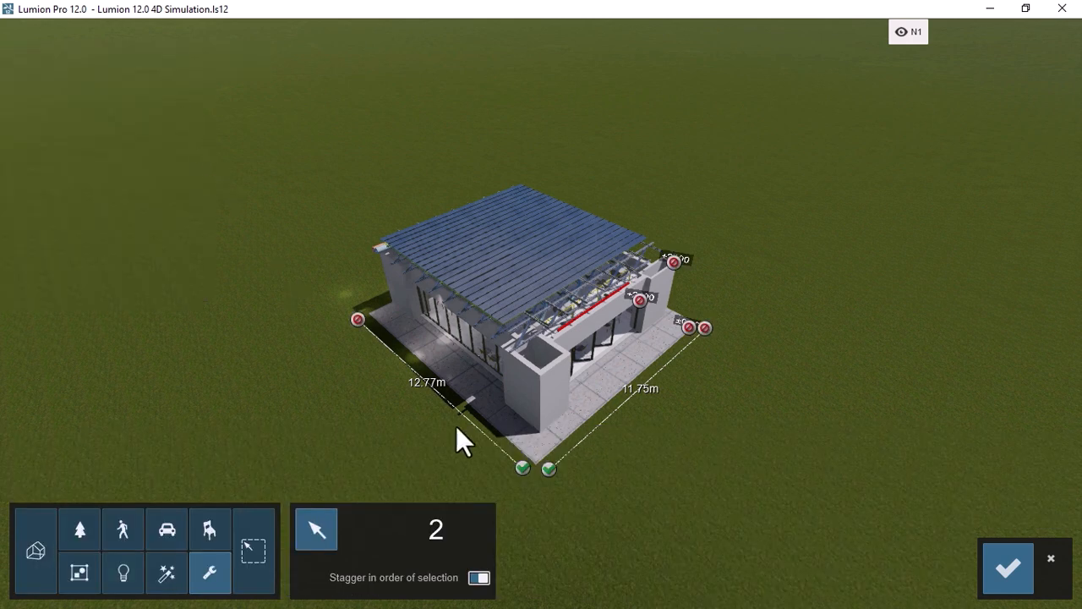
pyautogui.click(705, 328)
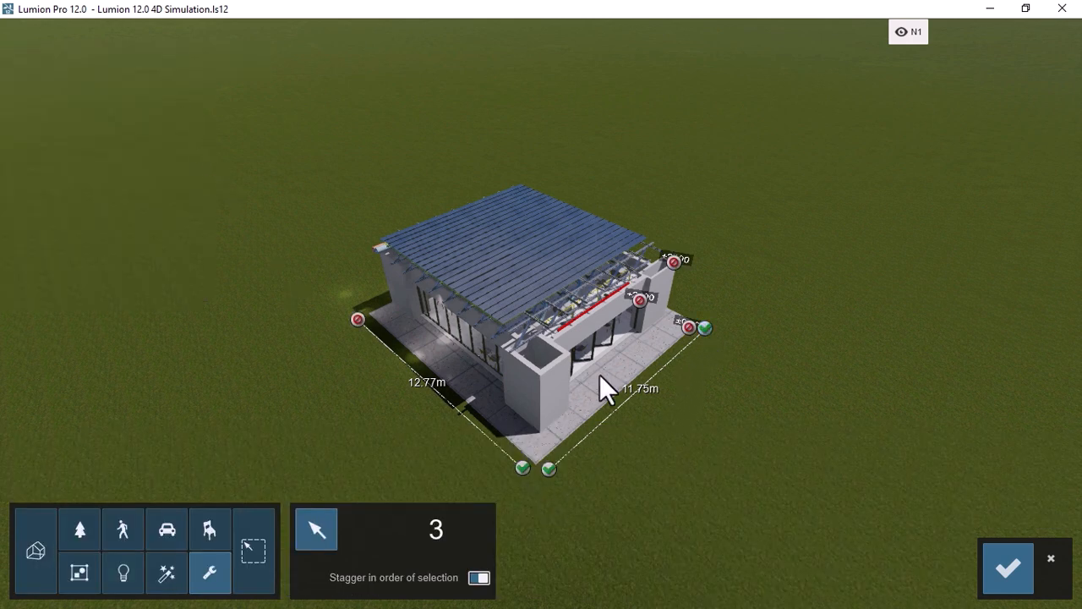
pyautogui.click(358, 321)
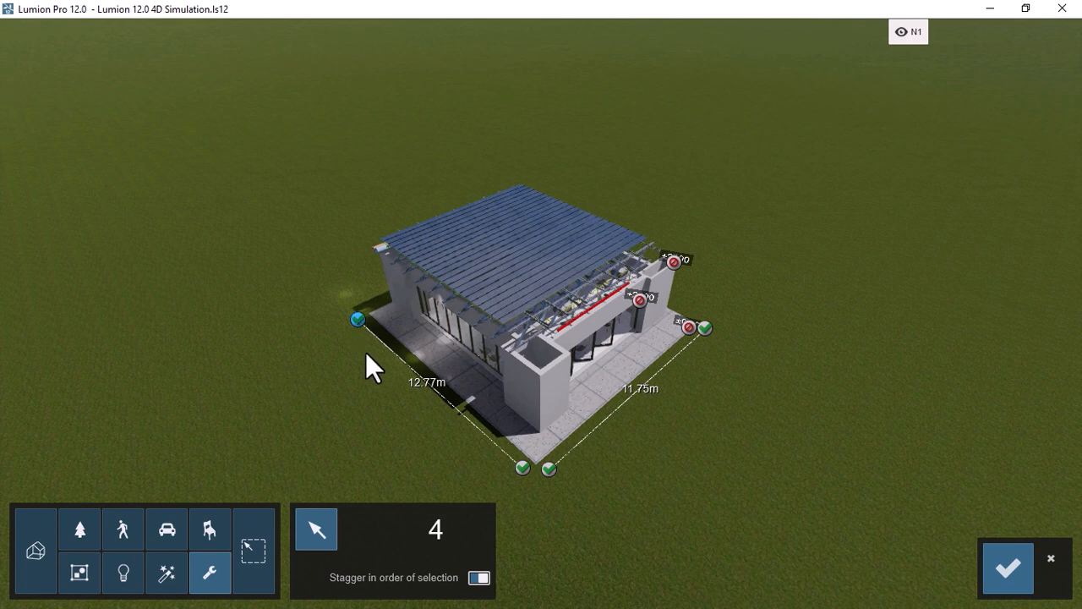
pyautogui.click(1005, 575)
pyautogui.click(147, 444)
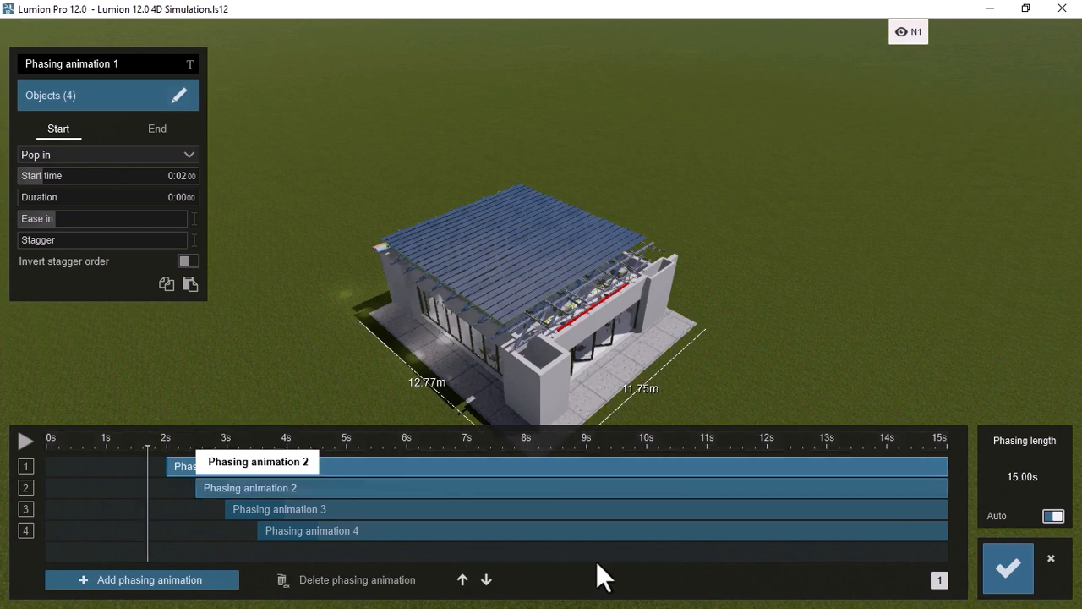
pyautogui.click(1006, 568)
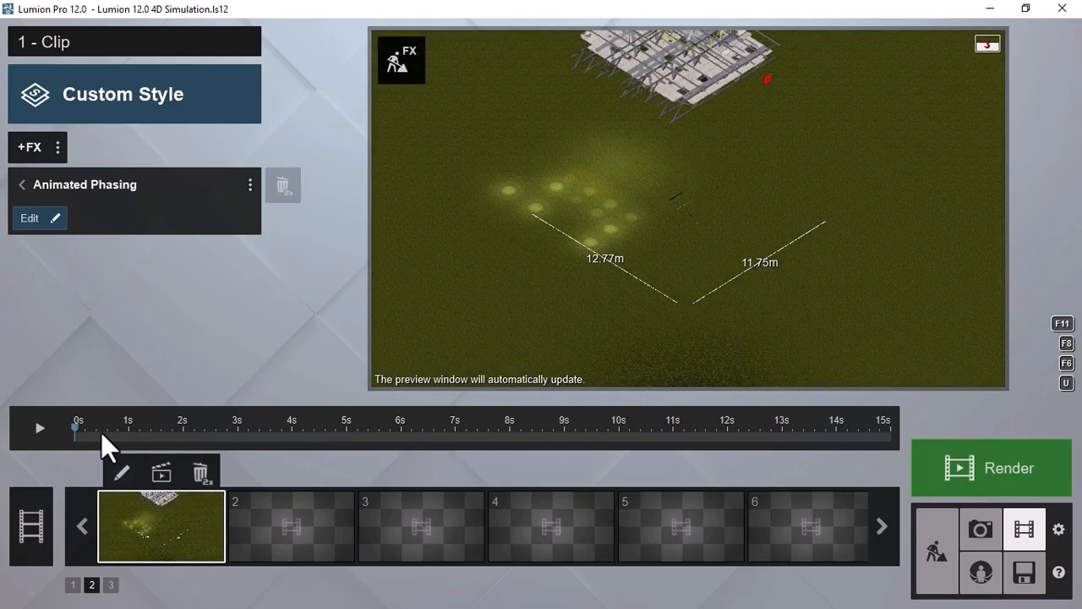
# Step: Play the clip repeatedly from the start to check how the dimensions and level labels appear during construction
pyautogui.click(39, 427)
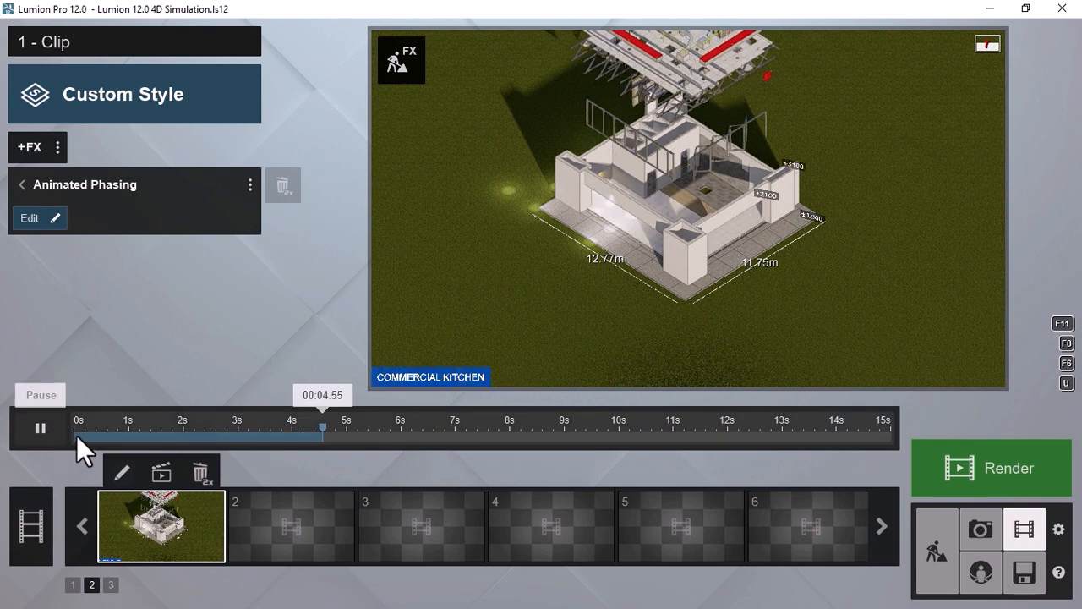
pyautogui.click(77, 434)
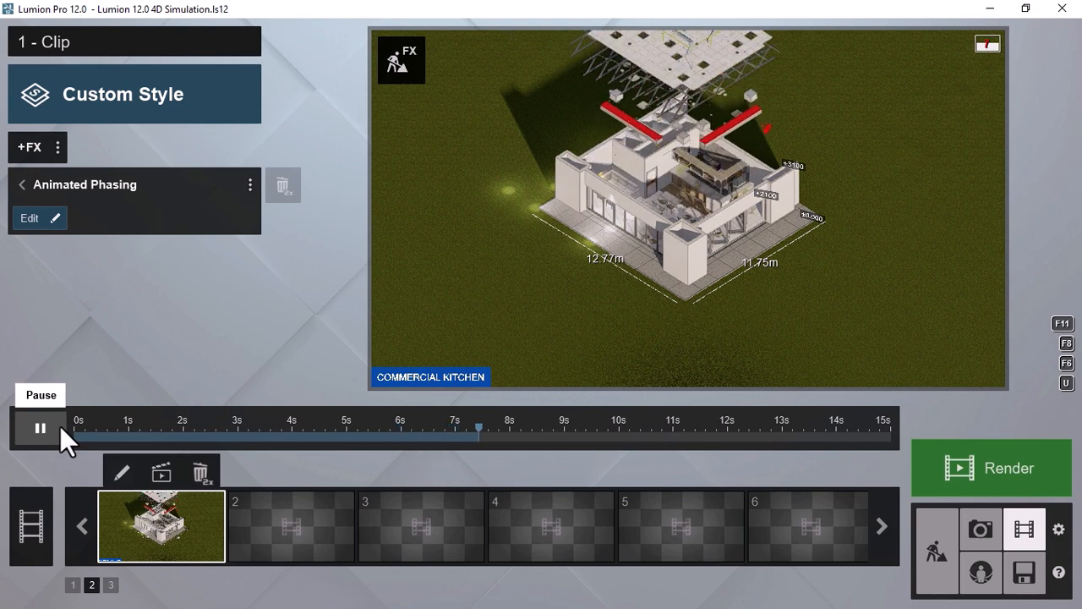
pyautogui.click(80, 434)
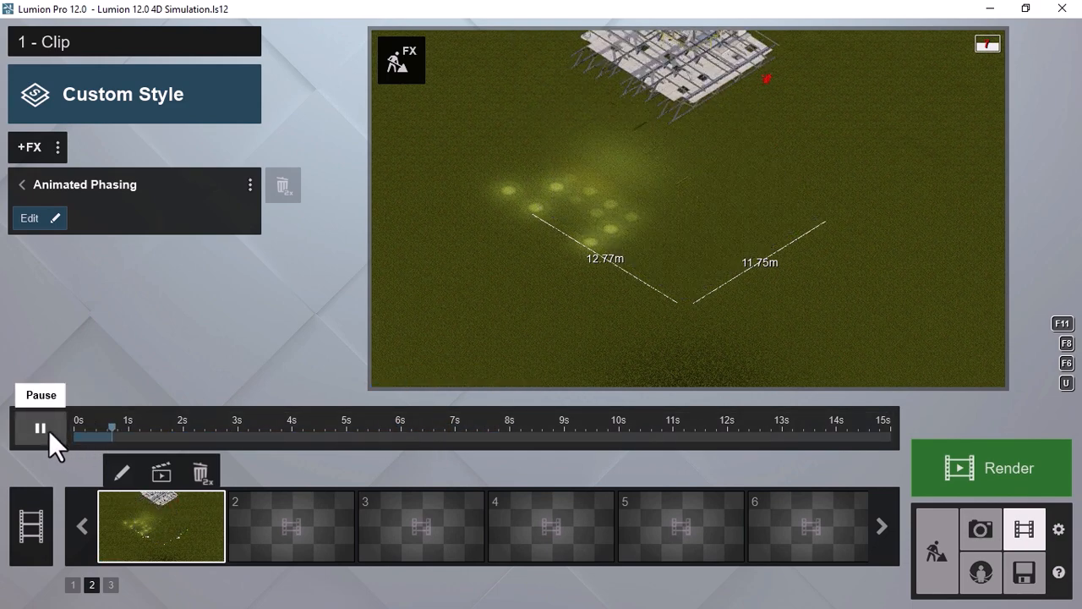